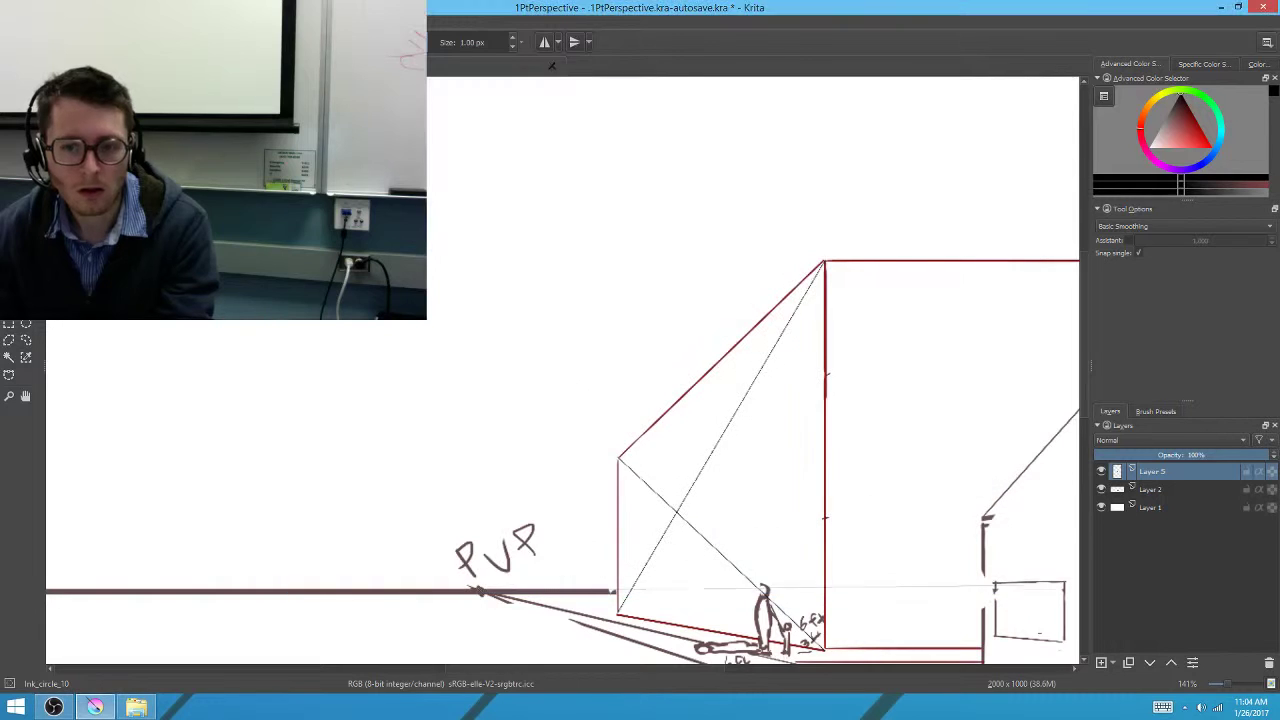
# Draw a perspective line across the side wall through the diagonals' crossing toward the vanishing point
pyautogui.moveTo(623, 576); pyautogui.dragTo(668, 551)
pyautogui.scroll(-5, 668, 551)
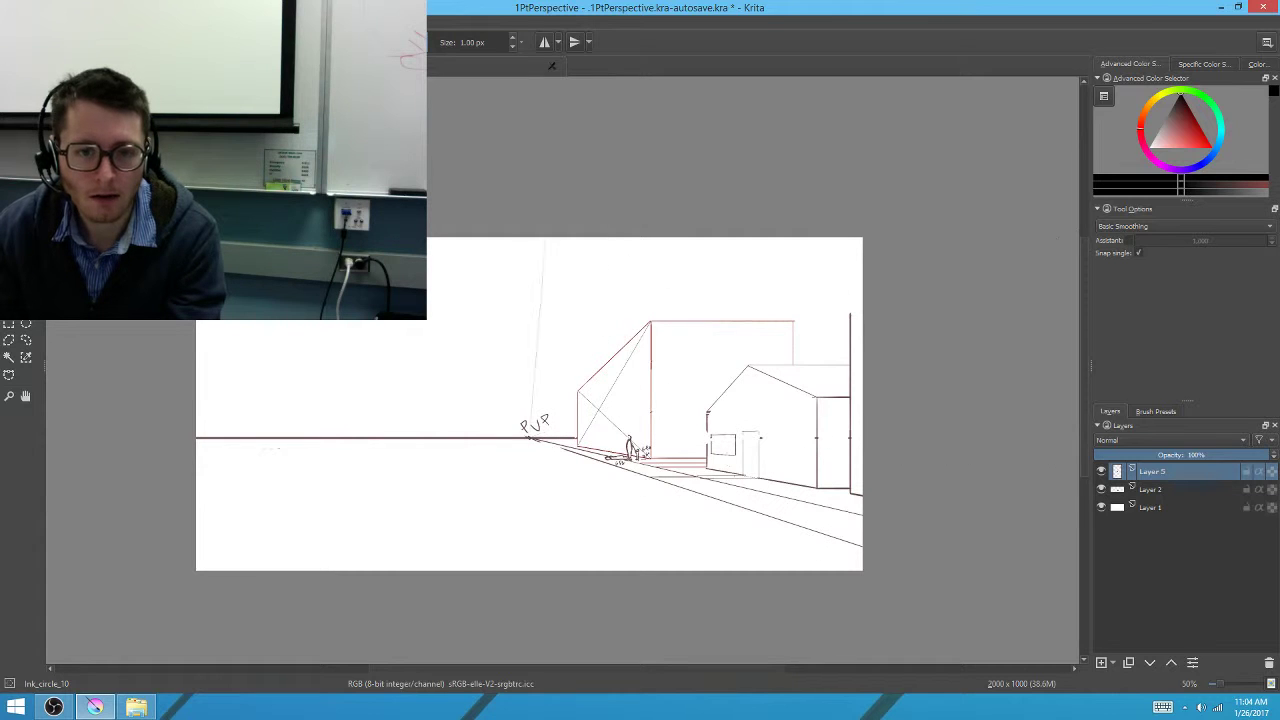
pyautogui.scroll(5, 500, 420)
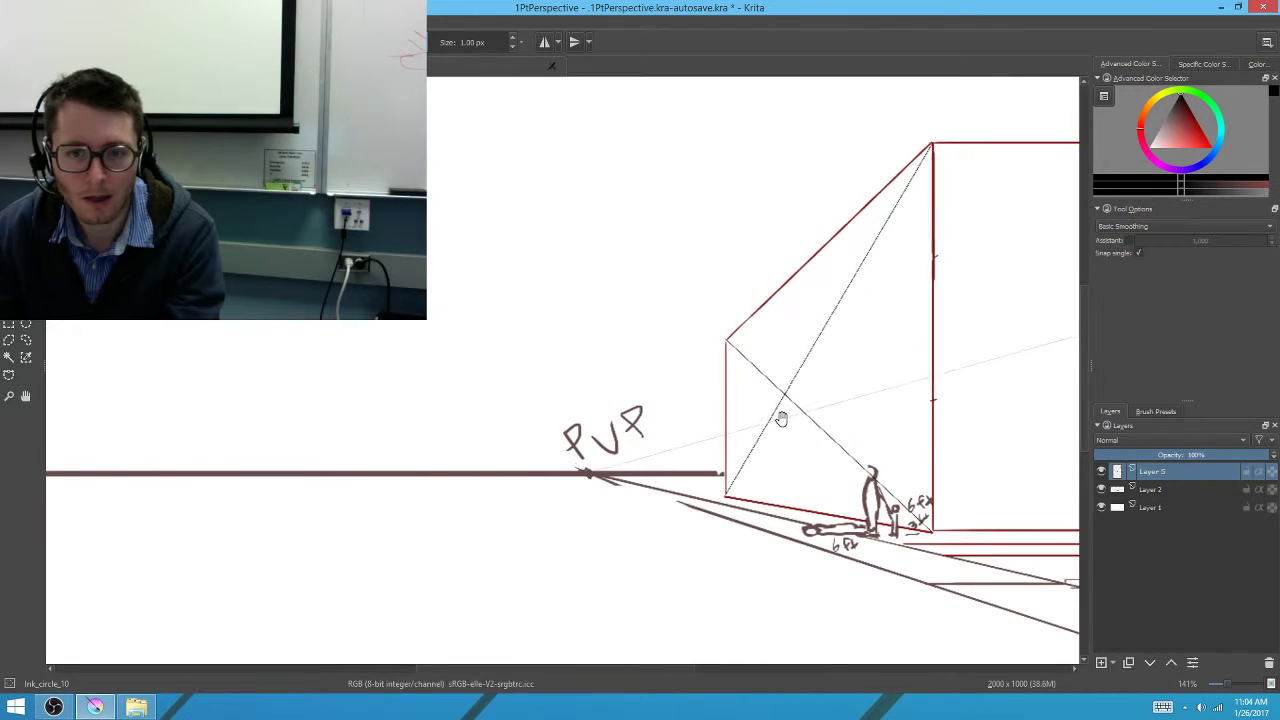
pyautogui.scroll(3, 713, 492)
pyautogui.moveTo(689, 420); pyautogui.dragTo(674, 426)
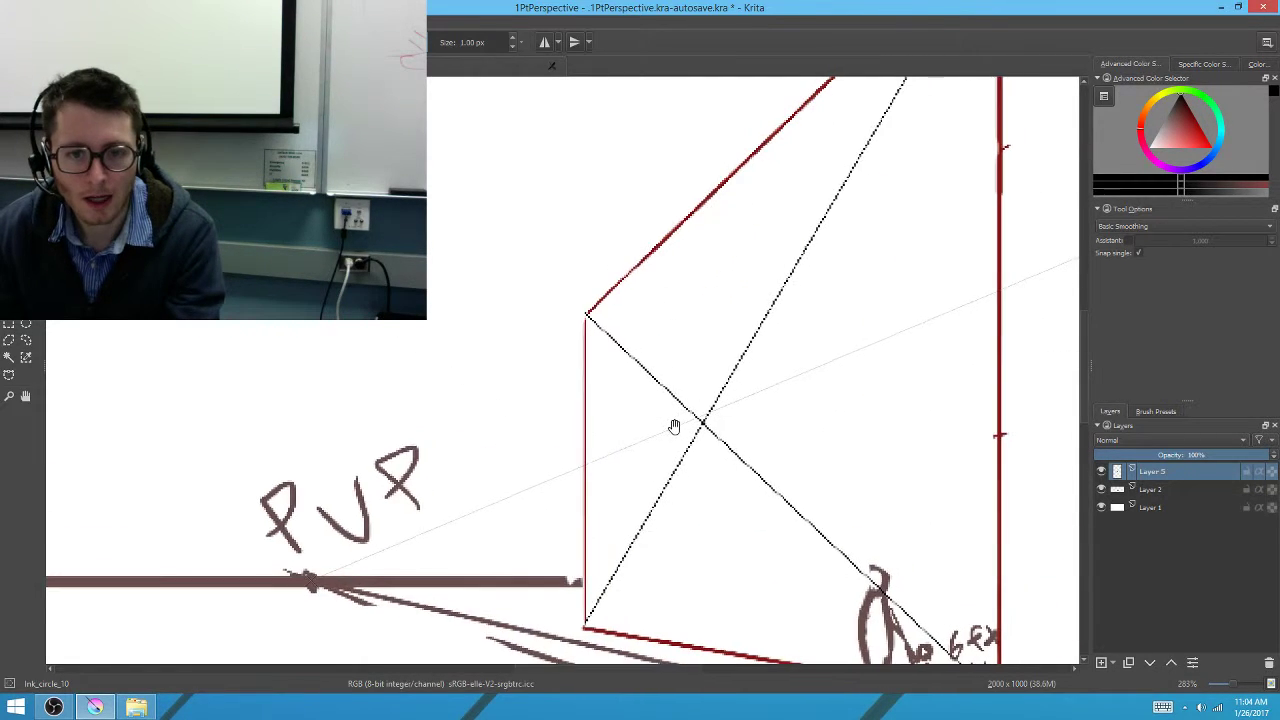
pyautogui.scroll(-3, 815, 410)
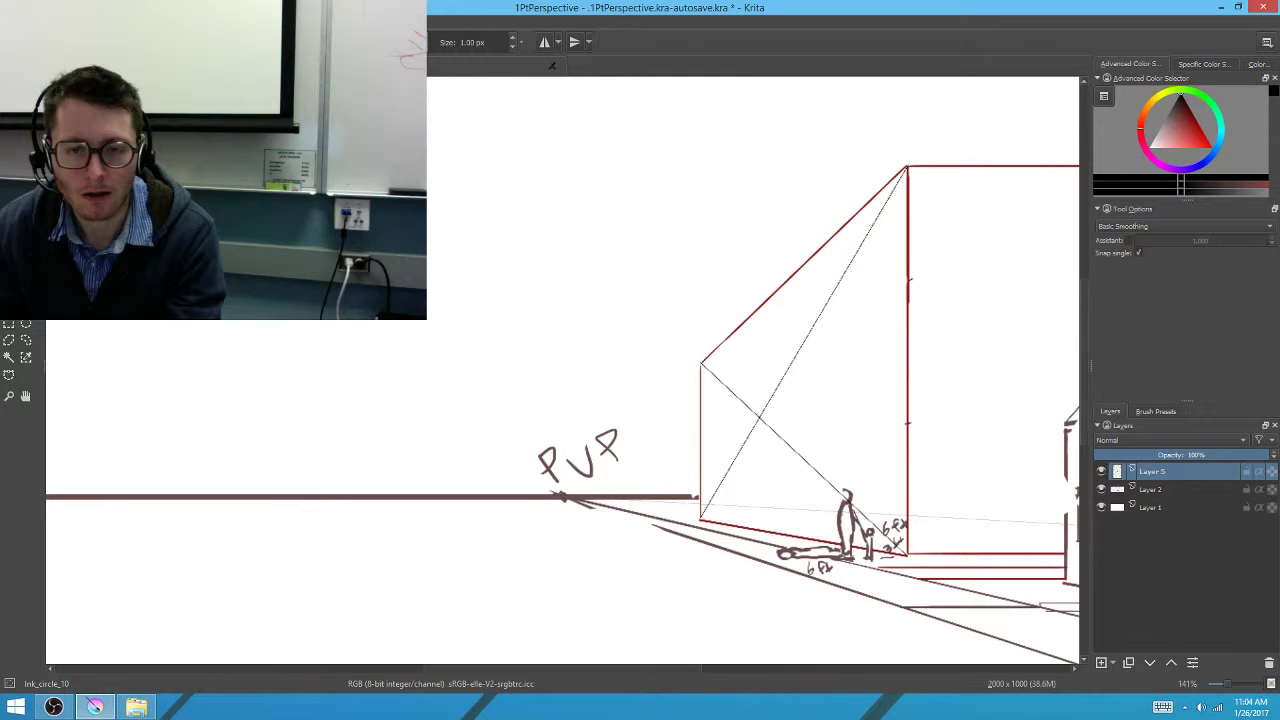
pyautogui.scroll(1, 675, 478)
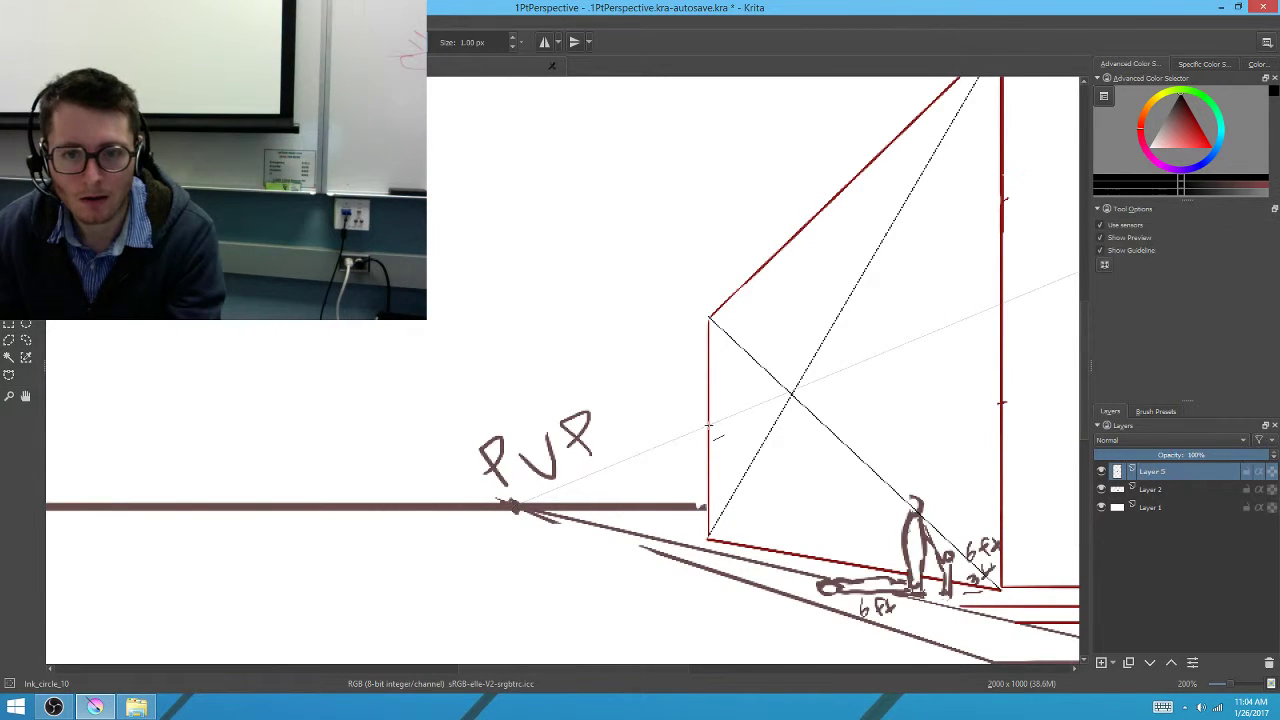
pyautogui.press('v')
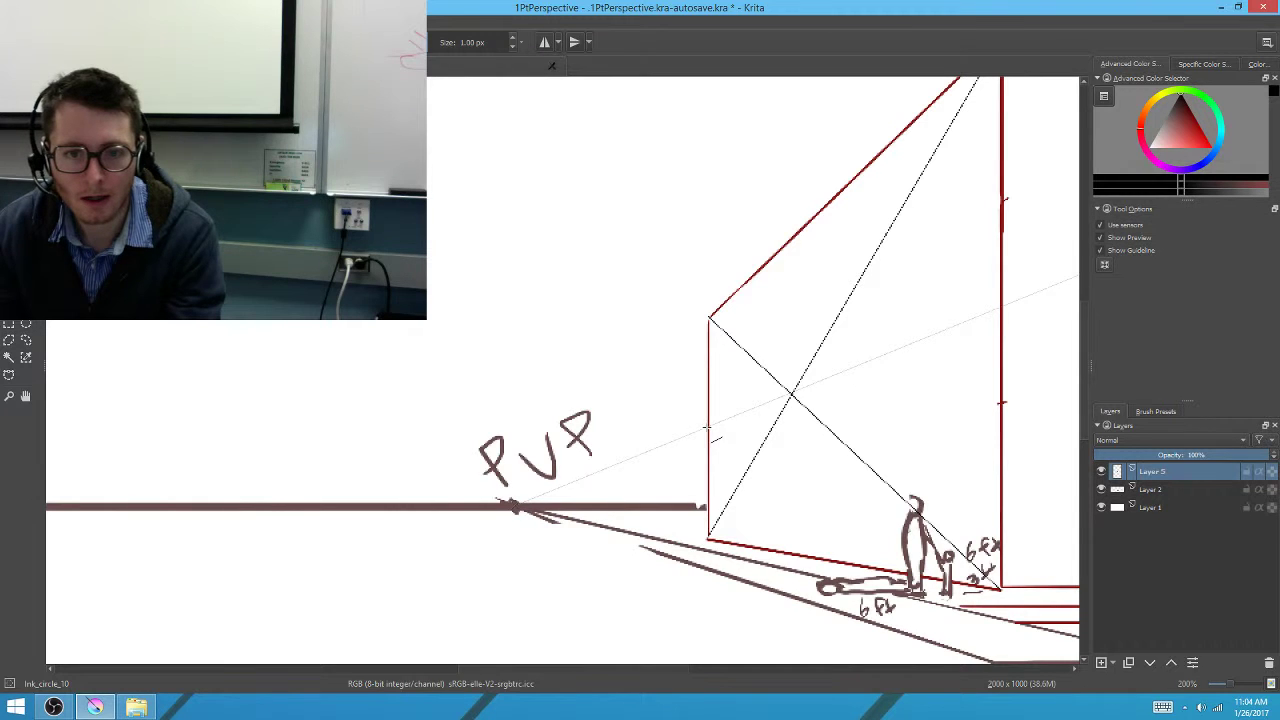
pyautogui.moveTo(708, 425); pyautogui.dragTo(1001, 309)
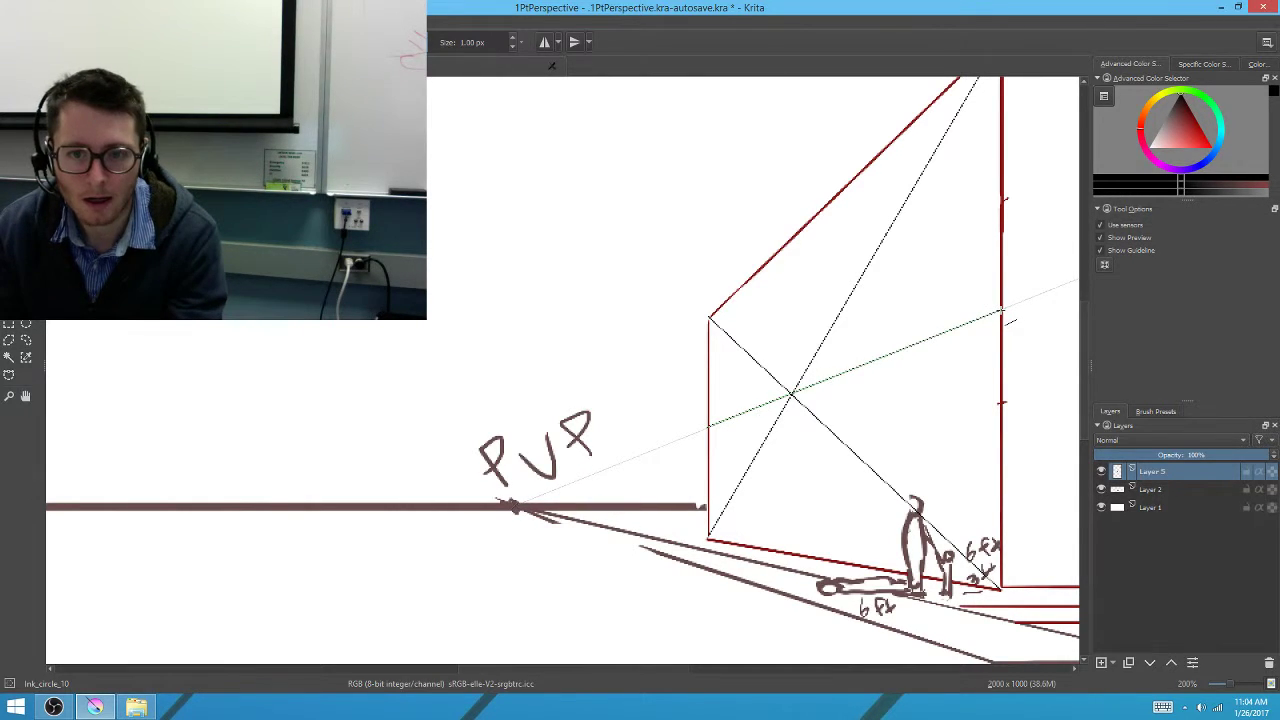
pyautogui.press('b')
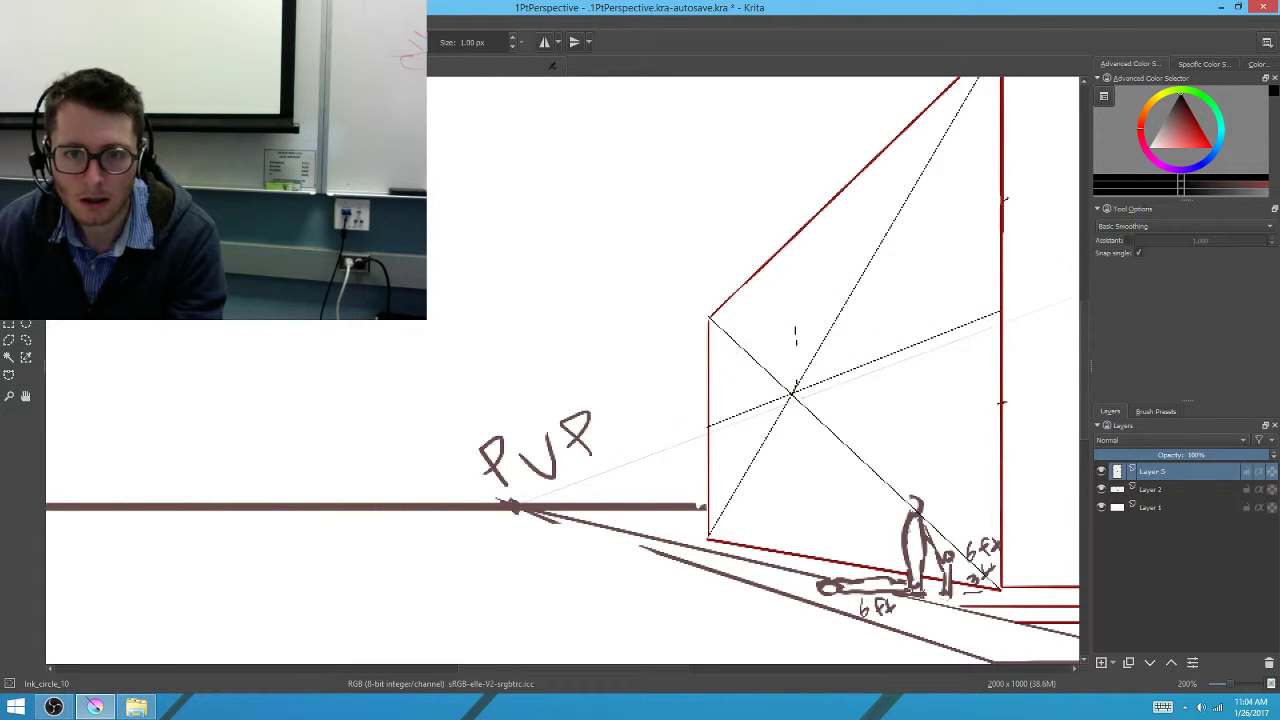
# Draw a 2 px vertical centre line through the crossing, from wall top to base
pyautogui.press('v')
pyautogui.moveTo(790, 393); pyautogui.dragTo(790, 280)
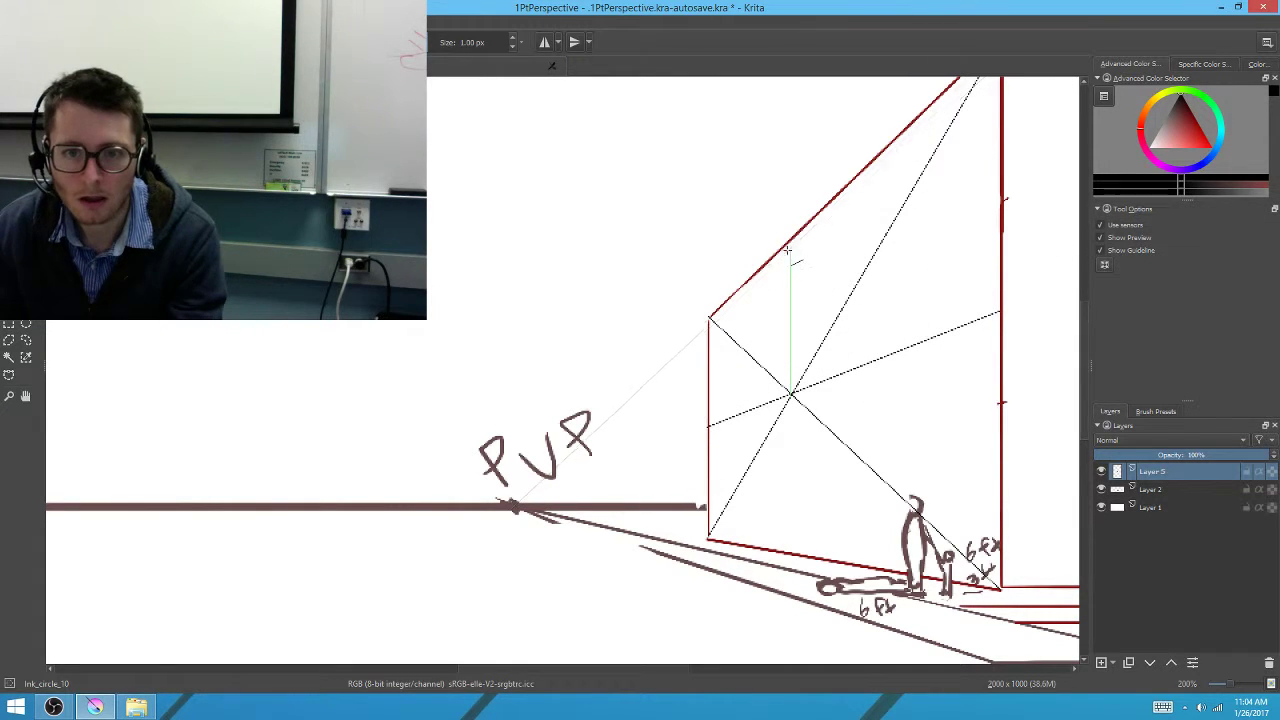
pyautogui.press('b')
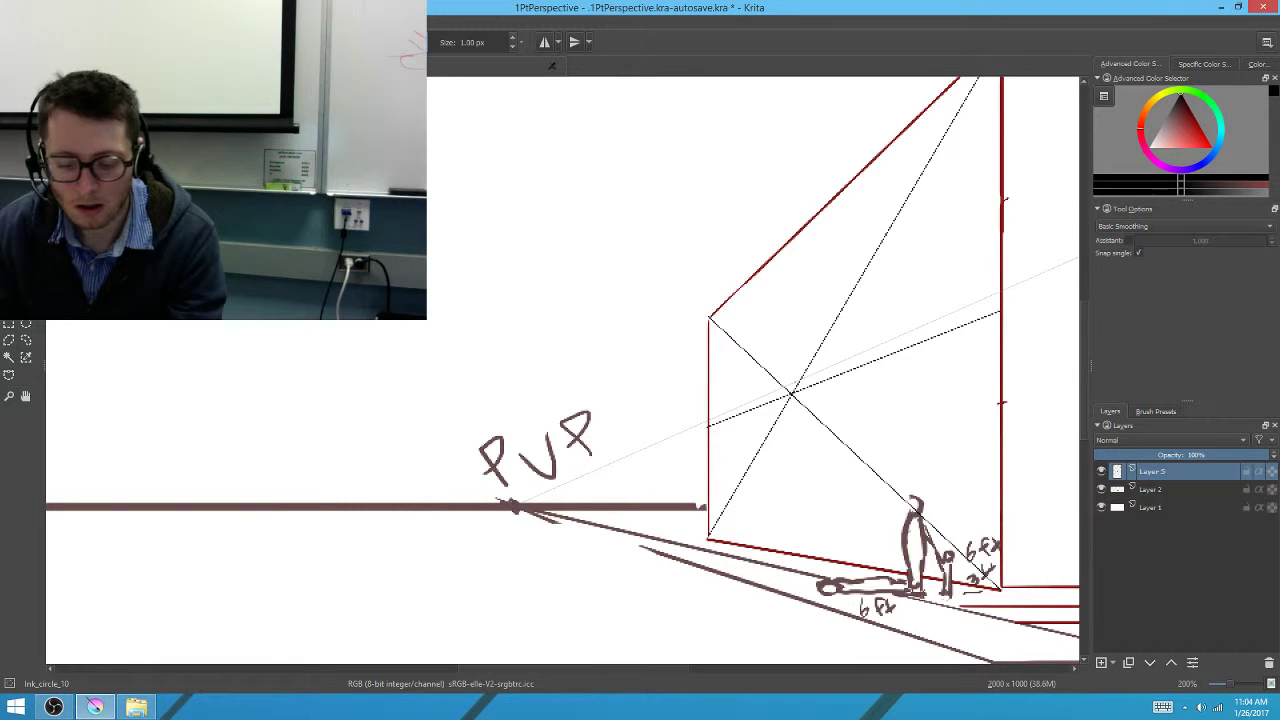
pyautogui.press(']')
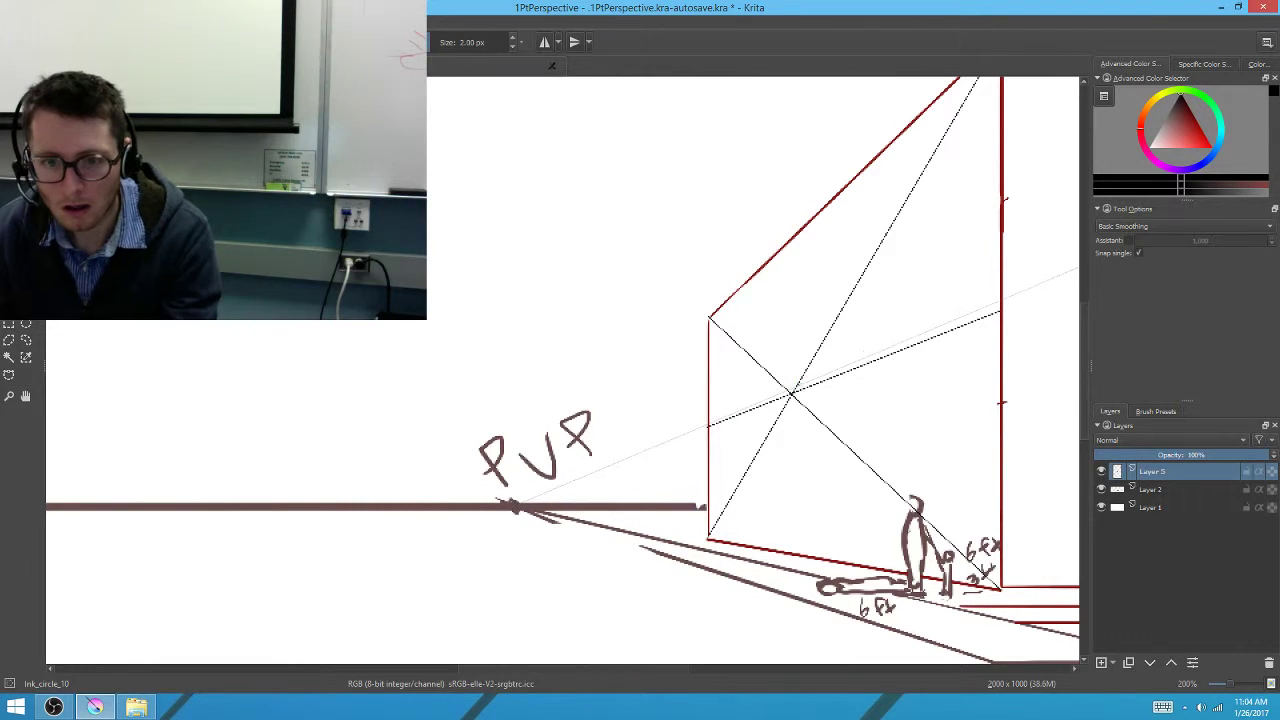
pyautogui.press('v')
pyautogui.moveTo(790, 395); pyautogui.dragTo(791, 240)
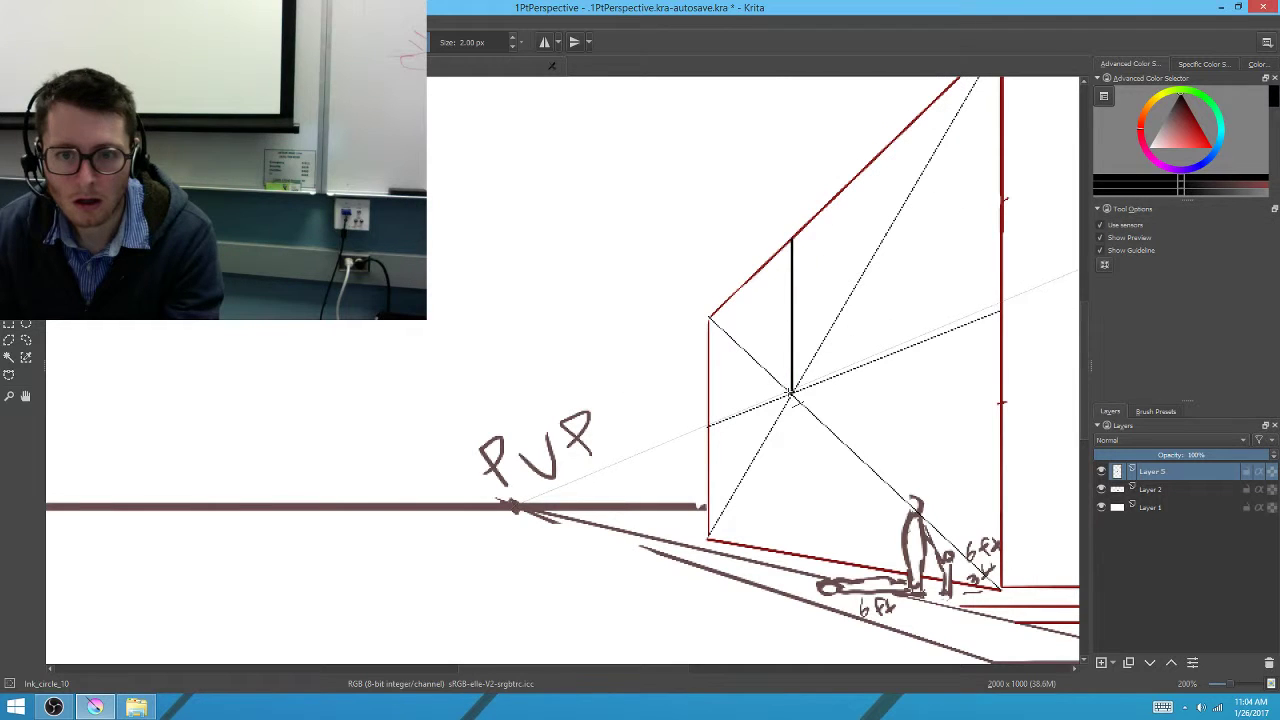
pyautogui.moveTo(791, 395); pyautogui.dragTo(790, 545)
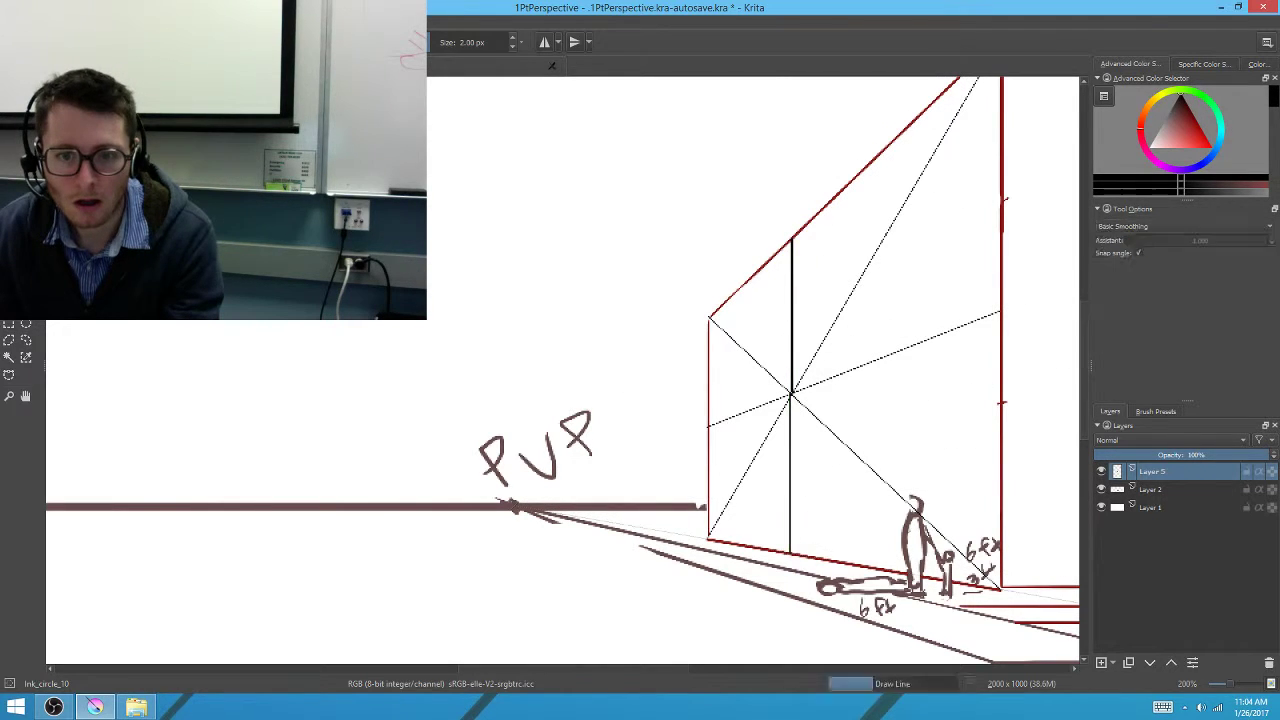
pyautogui.press('b')
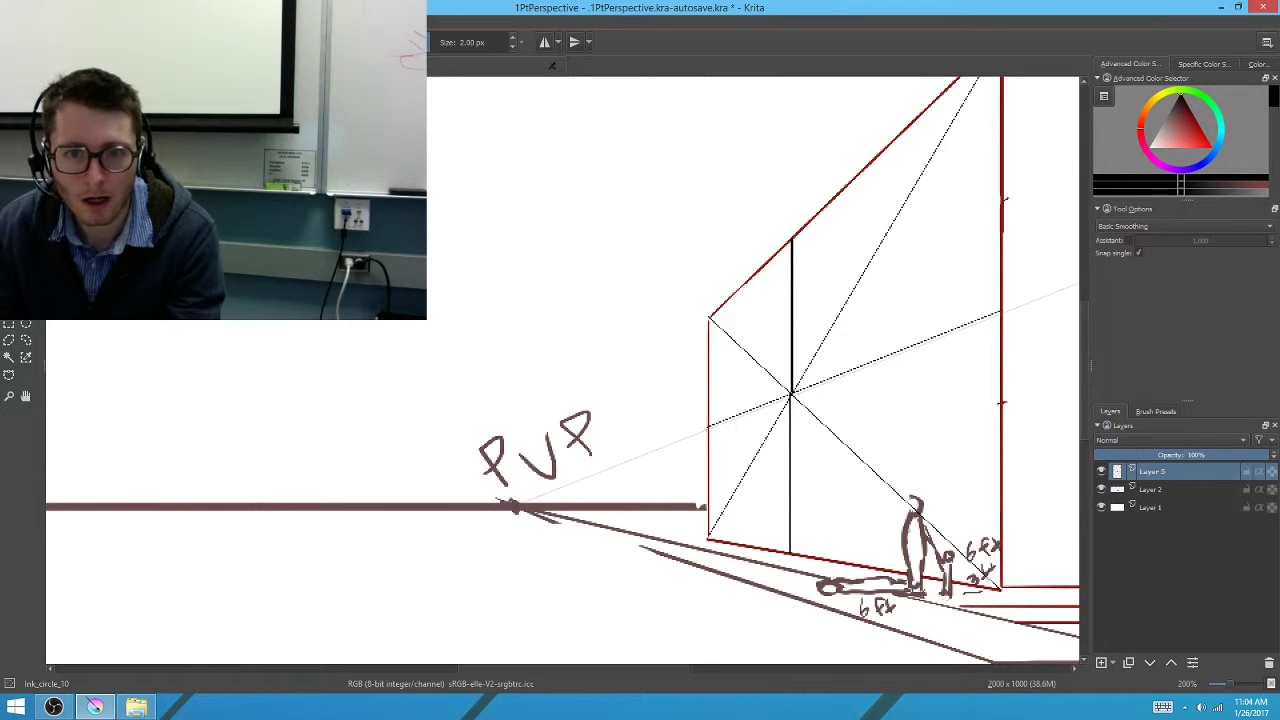
# Add a diagonal across the upper-left wall panel and a second perspective line from its crossing
pyautogui.press('v')
pyautogui.moveTo(736, 393); pyautogui.dragTo(792, 241)
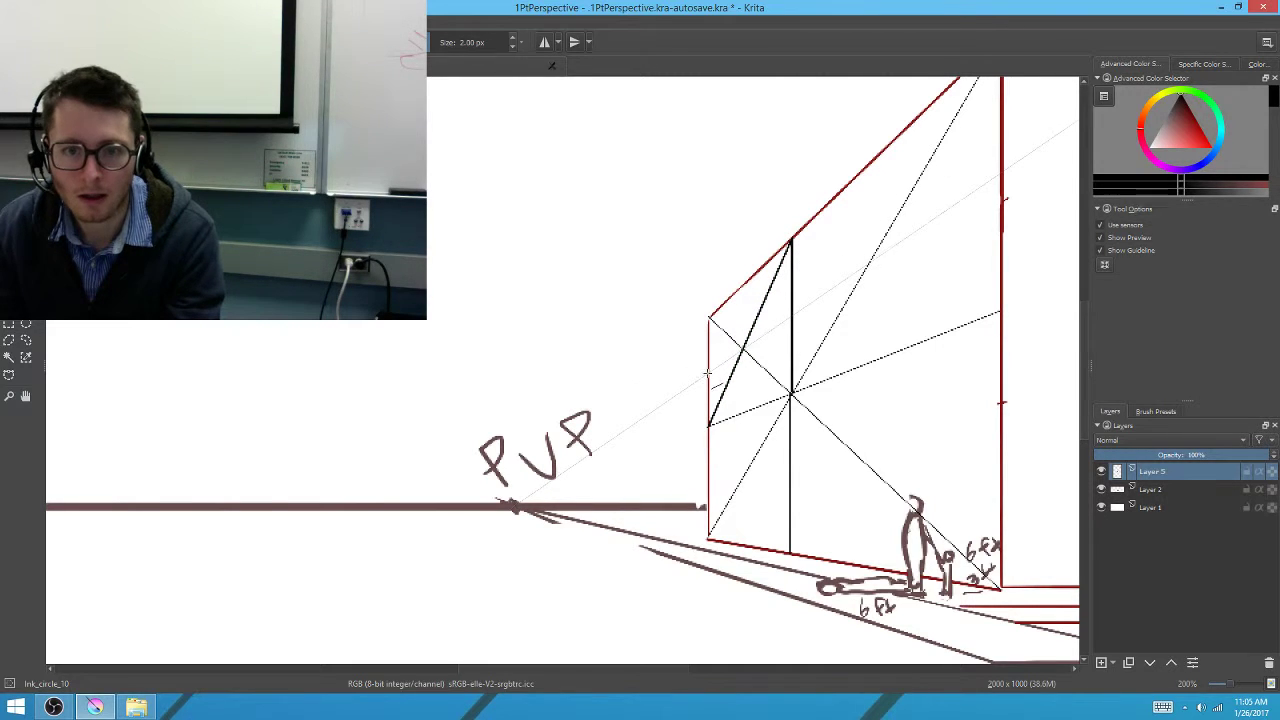
pyautogui.moveTo(708, 372)
pyautogui.mouseDown()
pyautogui.moveTo(1013, 170)
pyautogui.moveTo(996, 180)
pyautogui.mouseUp()
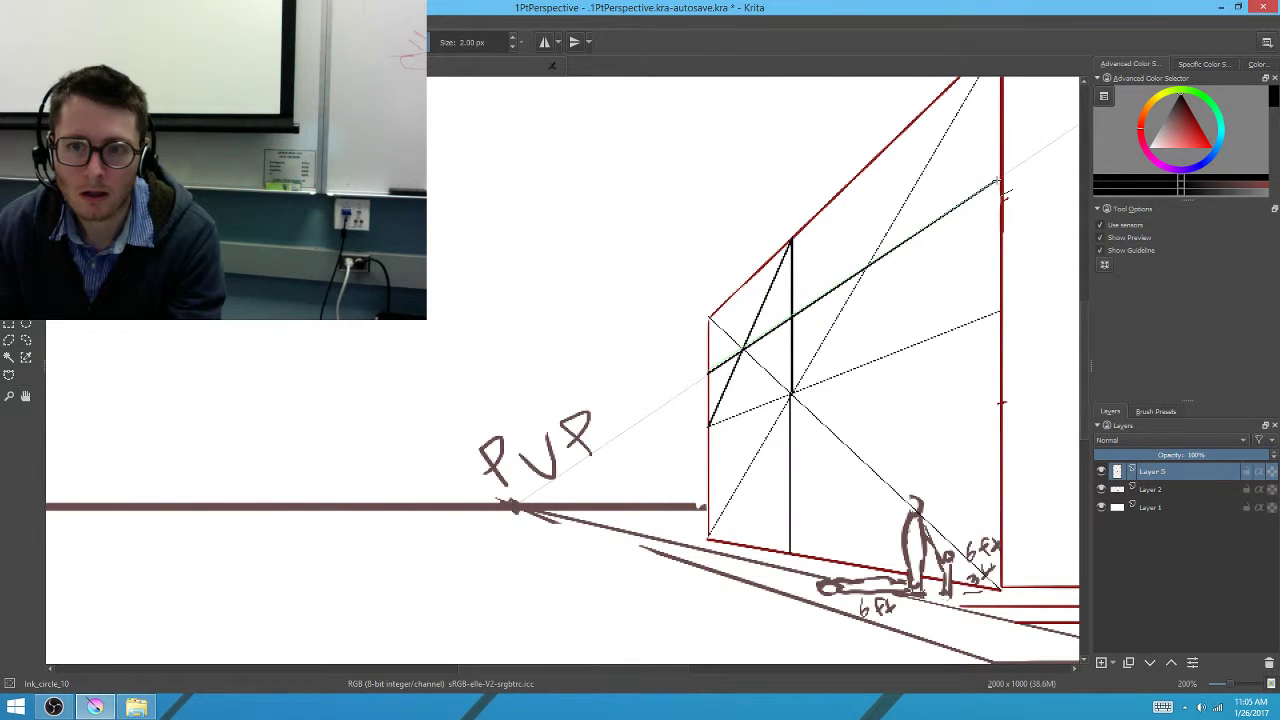
pyautogui.moveTo(1005, 193); pyautogui.dragTo(1005, 193)
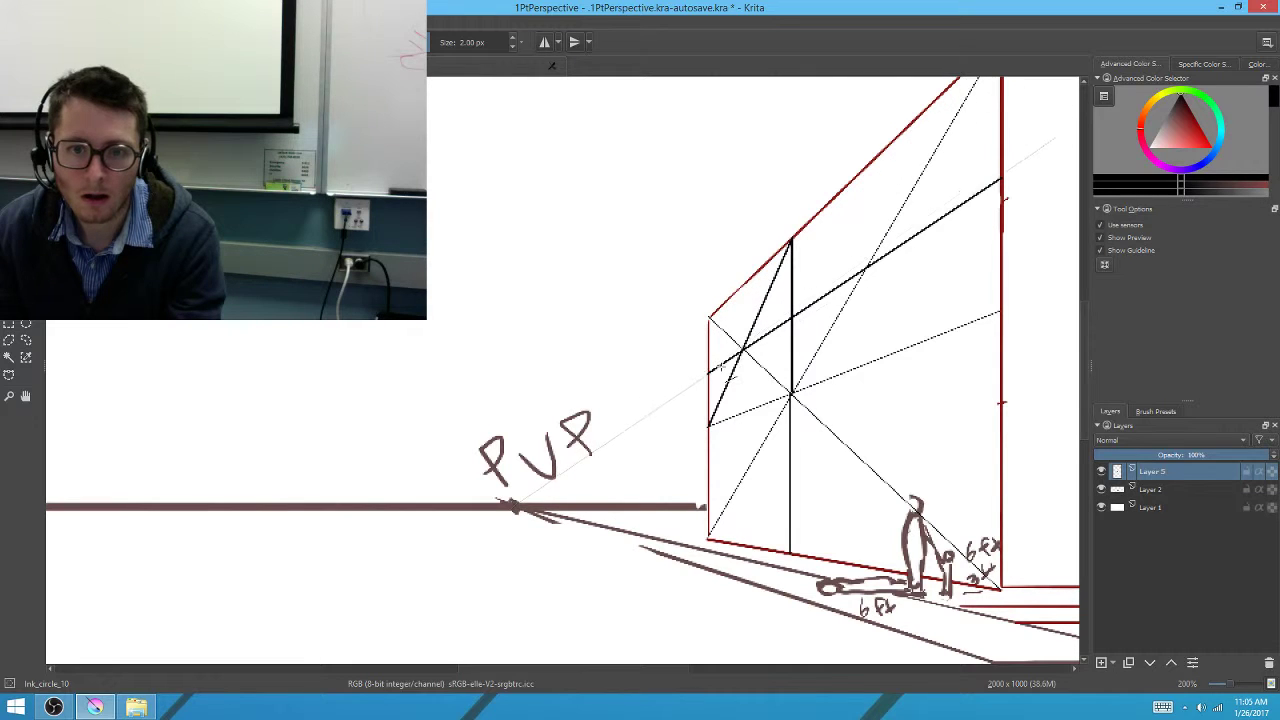
pyautogui.press('b')
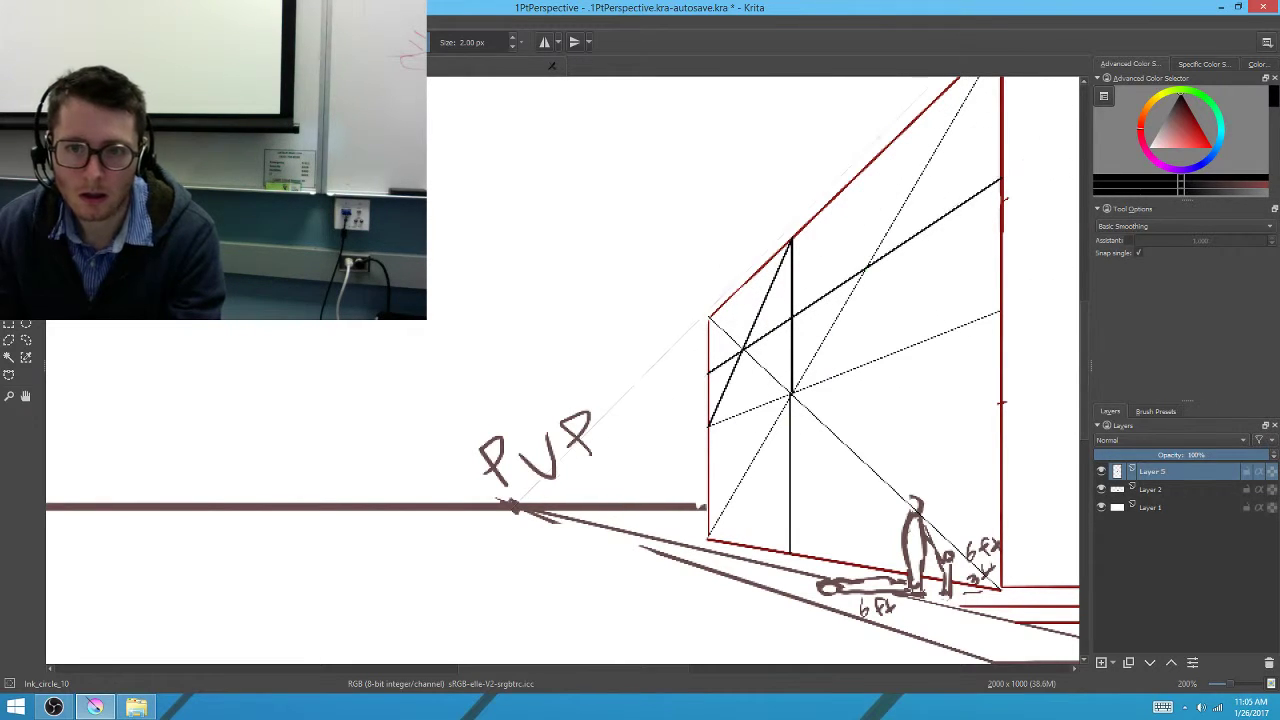
# Draw two more vertical lines through the new crossings, dividing the wall into quarters
pyautogui.press('v')
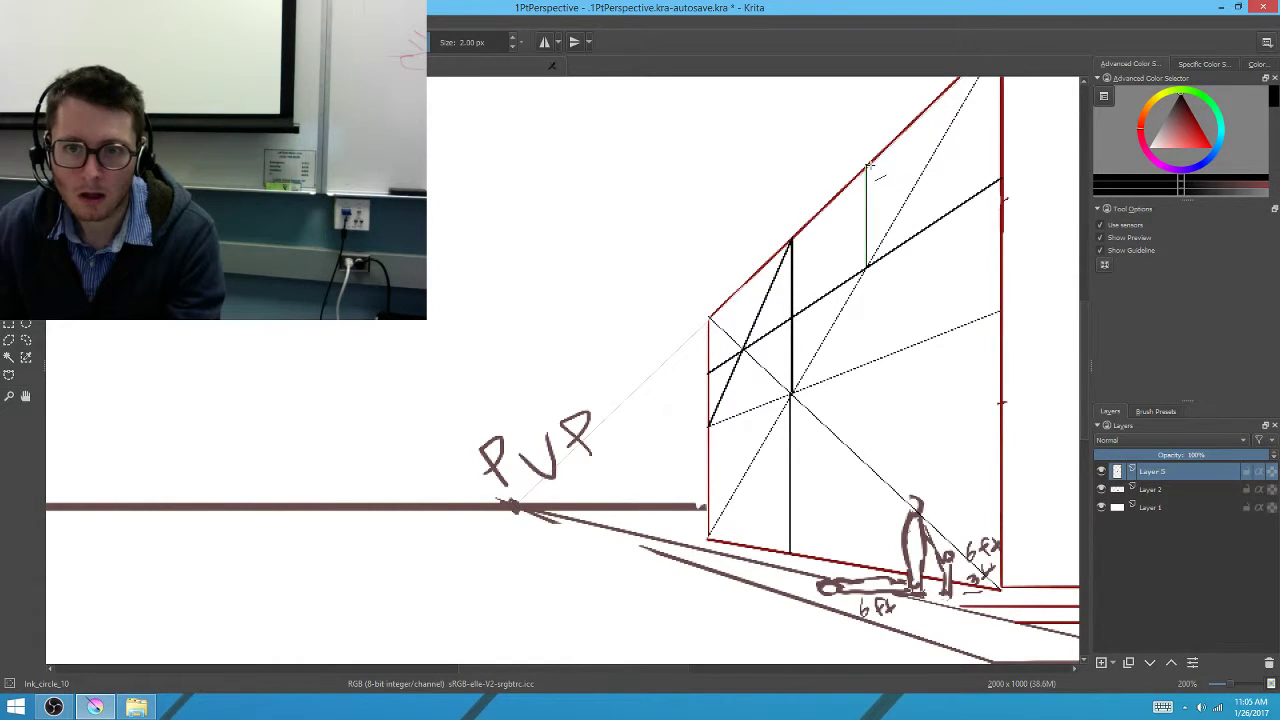
pyautogui.moveTo(868, 166); pyautogui.dragTo(866, 166)
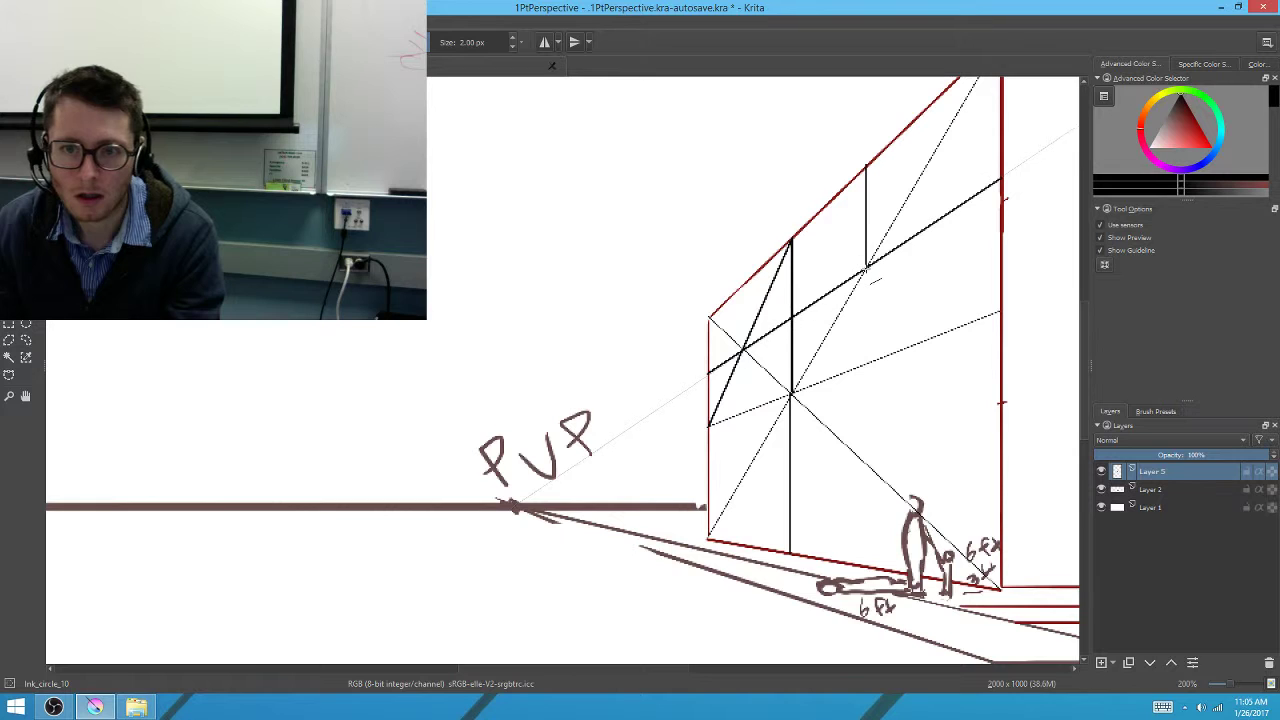
pyautogui.moveTo(869, 304); pyautogui.dragTo(874, 527)
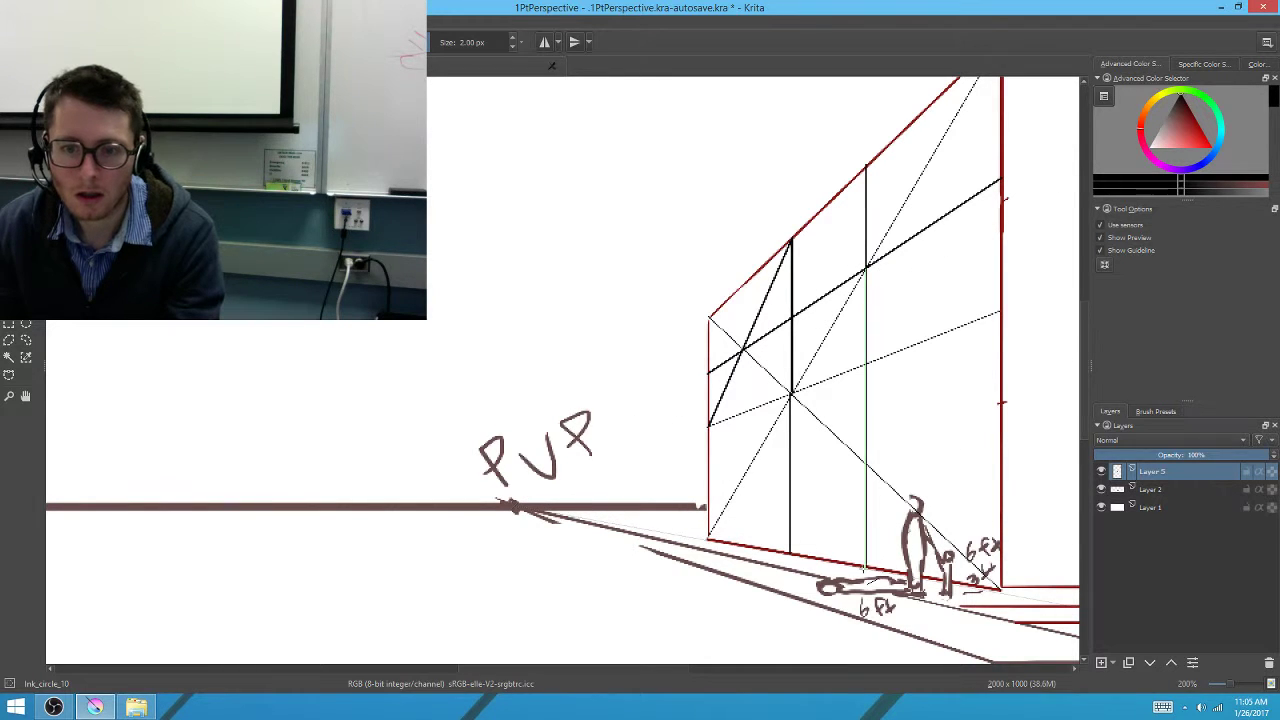
pyautogui.moveTo(866, 570); pyautogui.dragTo(866, 567)
pyautogui.press('b')
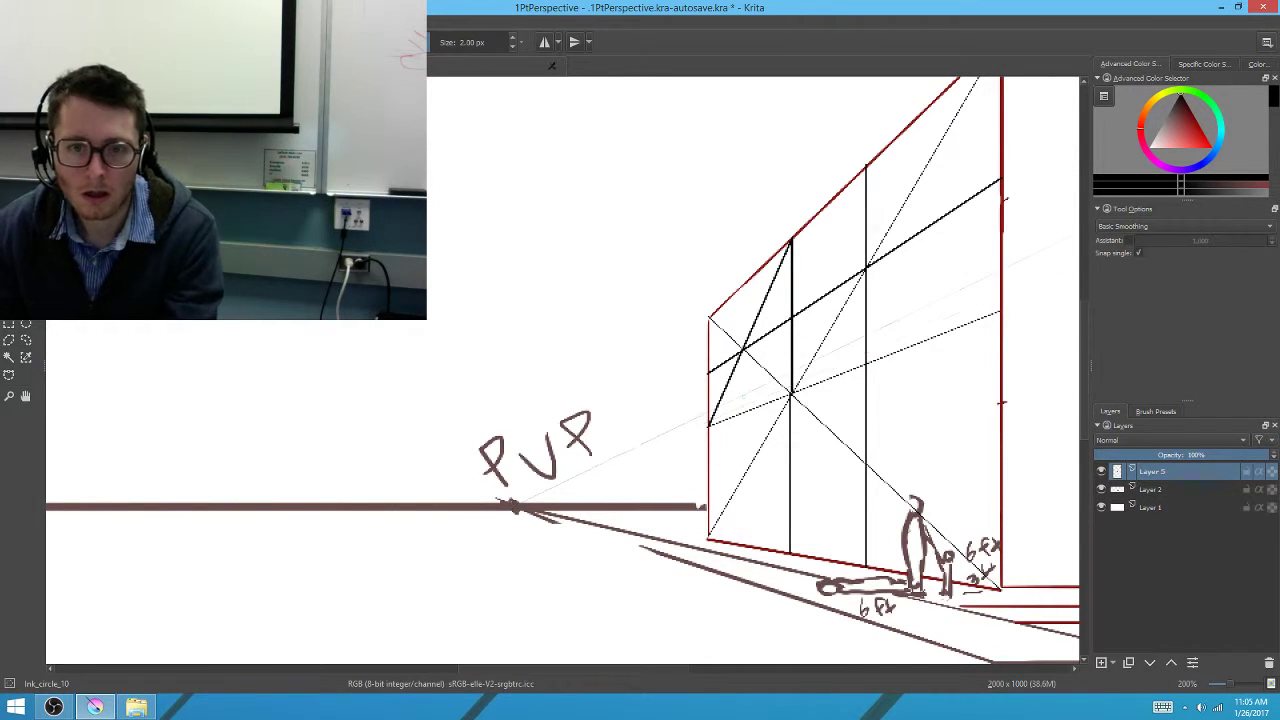
pyautogui.moveTo(757, 378); pyautogui.dragTo(795, 397)
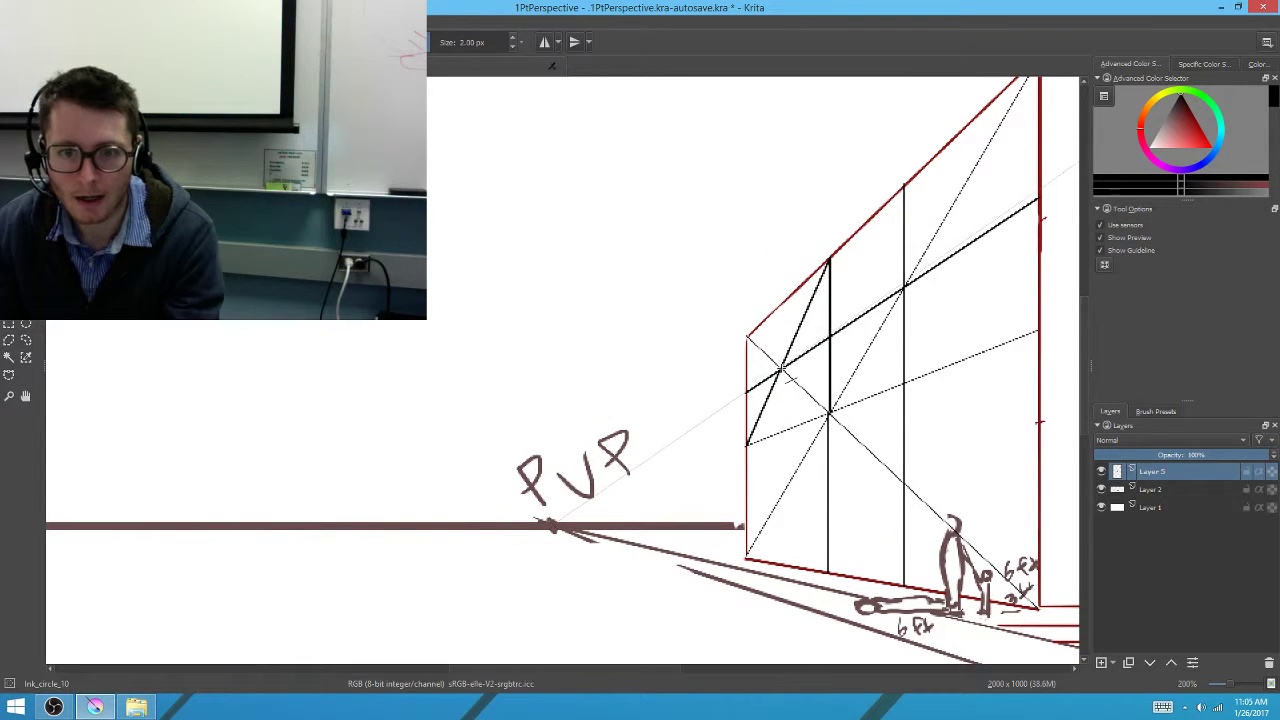
pyautogui.moveTo(785, 370); pyautogui.dragTo(776, 306)
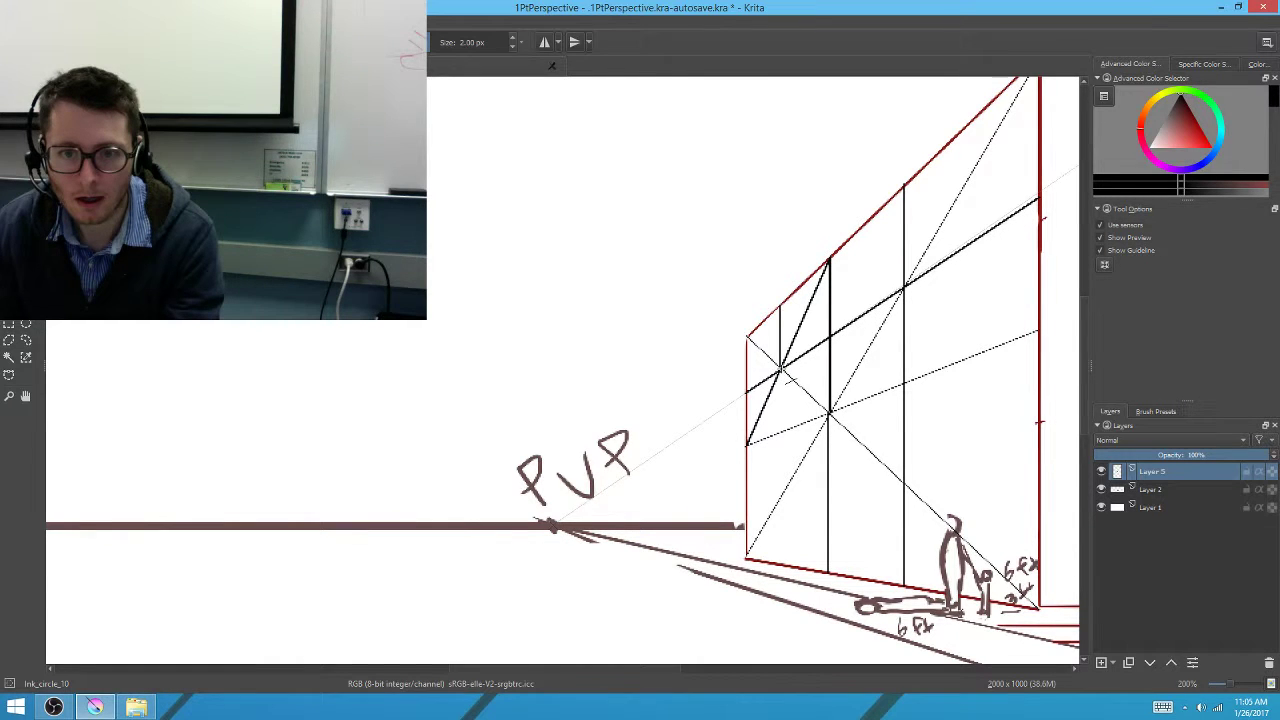
pyautogui.moveTo(793, 567); pyautogui.dragTo(781, 570)
# Fade the construction layer to 10% opacity and draw a guide line toward the vanishing point
pyautogui.press('b')
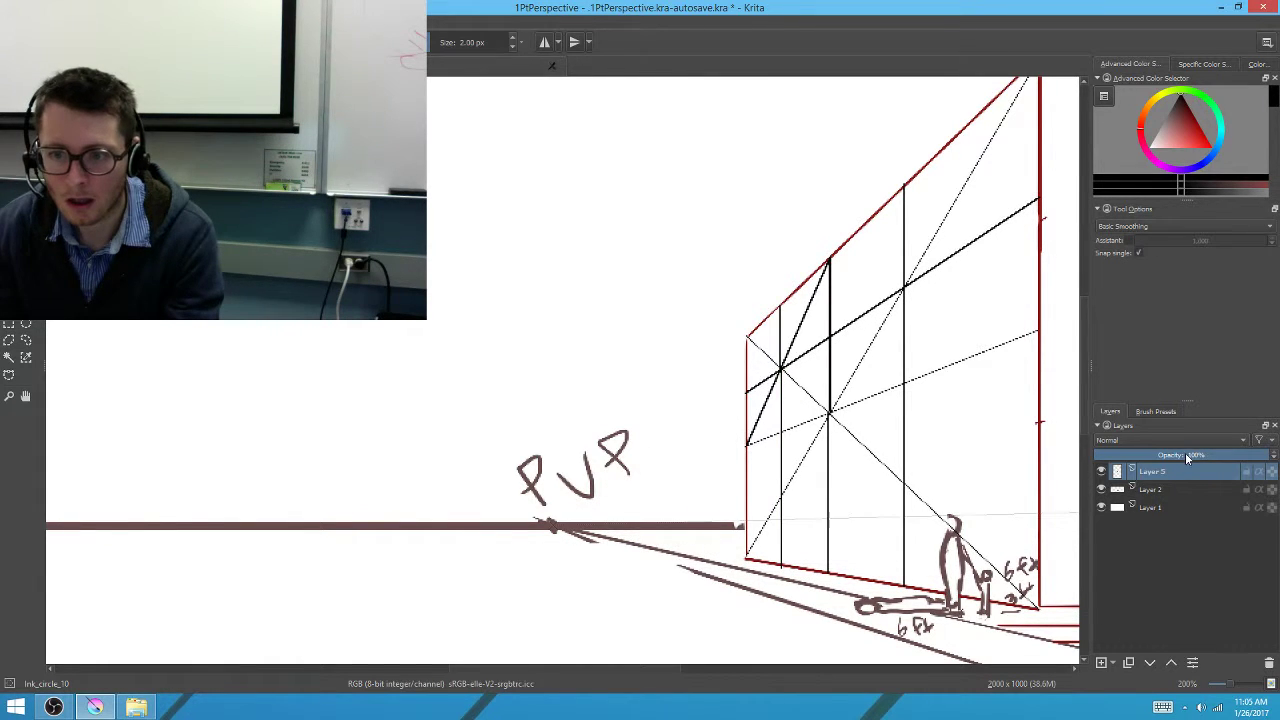
pyautogui.moveTo(1187, 457); pyautogui.dragTo(1105, 457)
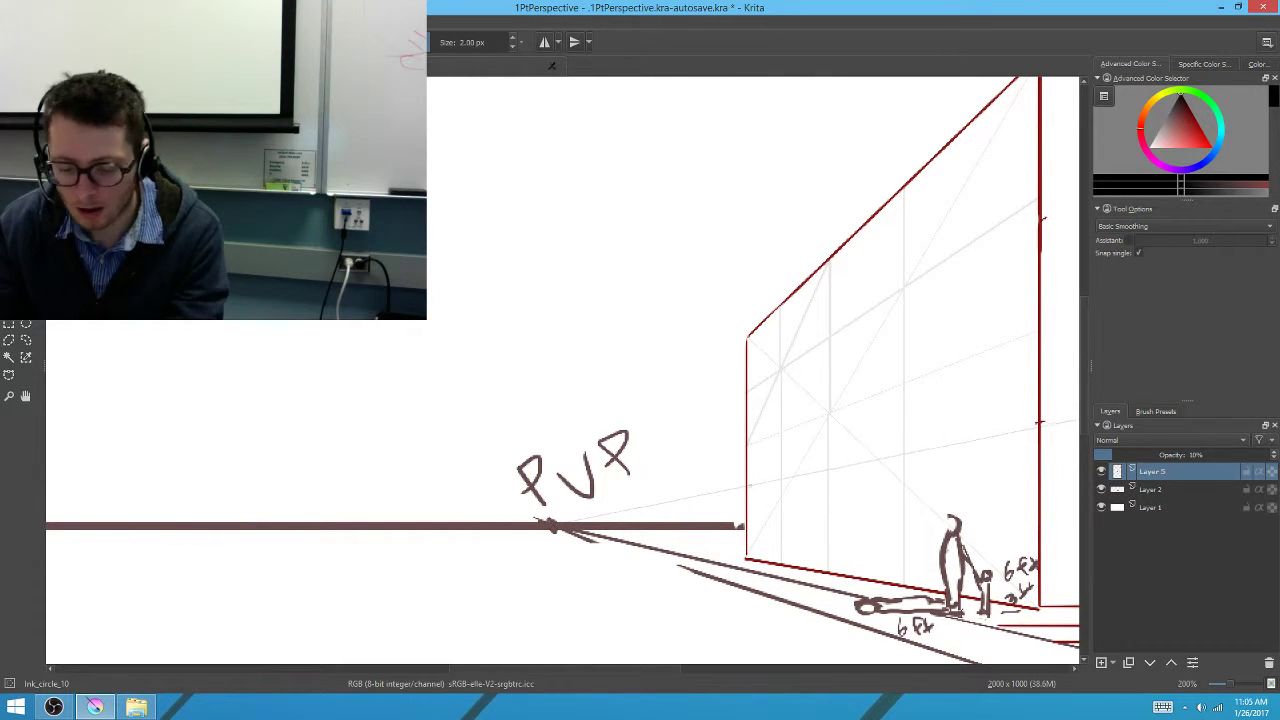
pyautogui.press('v')
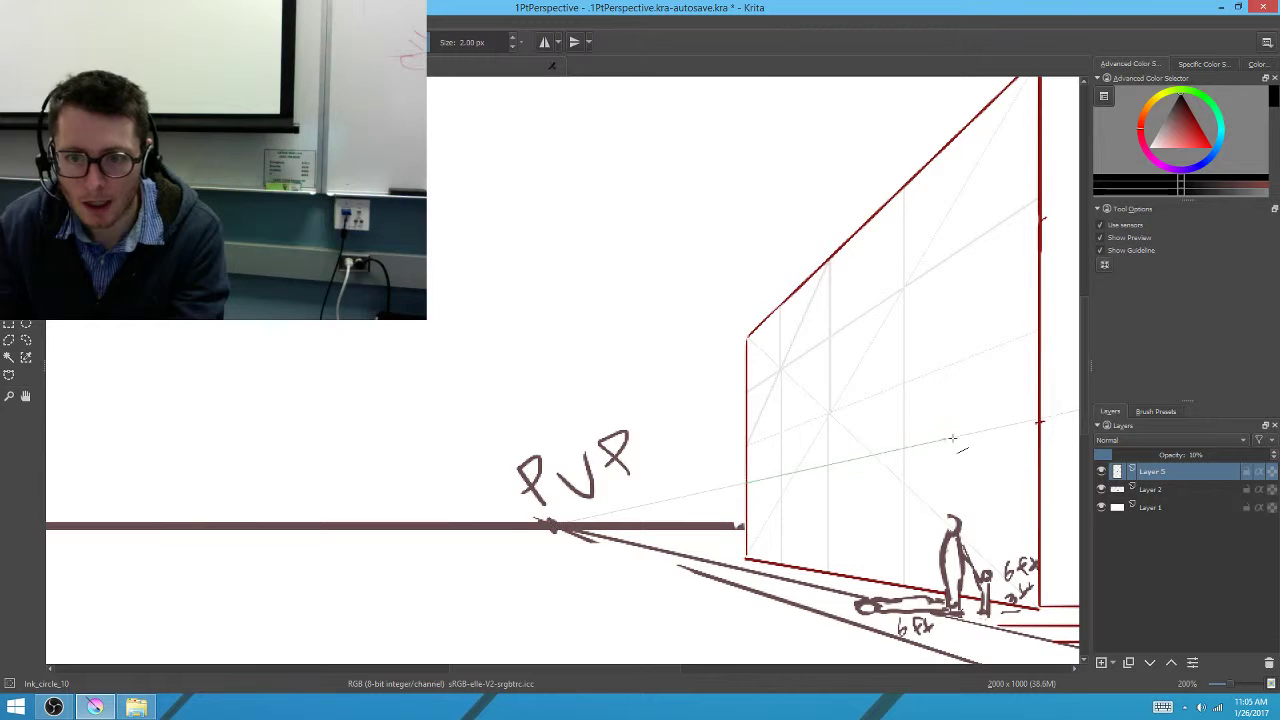
pyautogui.moveTo(952, 438); pyautogui.dragTo(1040, 424)
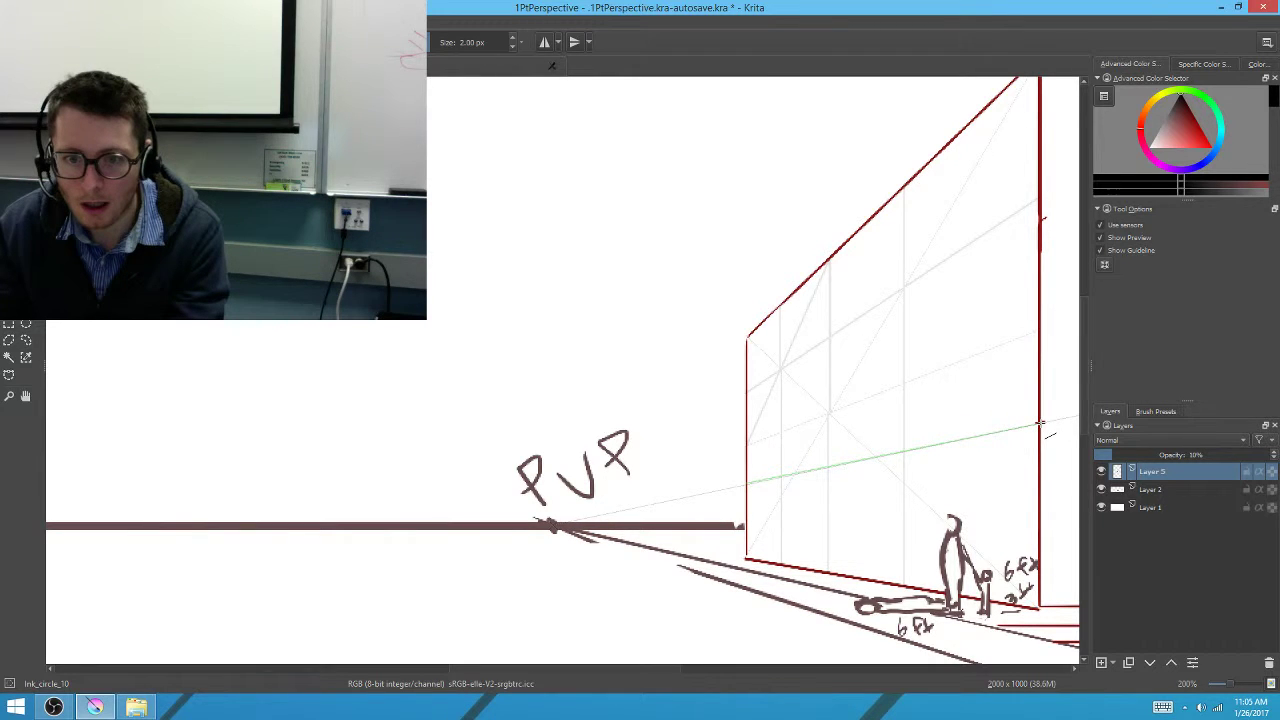
pyautogui.press('b')
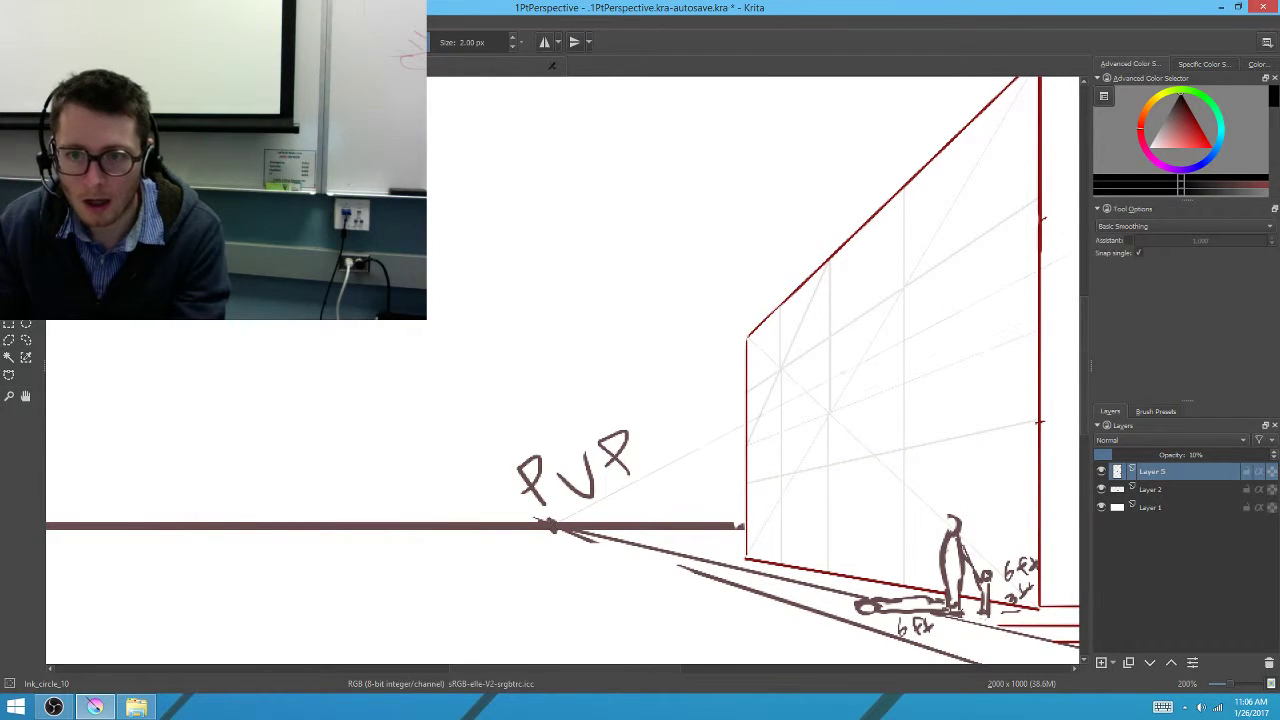
# Add more faint perspective guide lines across the wall from its left edge
pyautogui.moveTo(802, 368); pyautogui.dragTo(1040, 218)
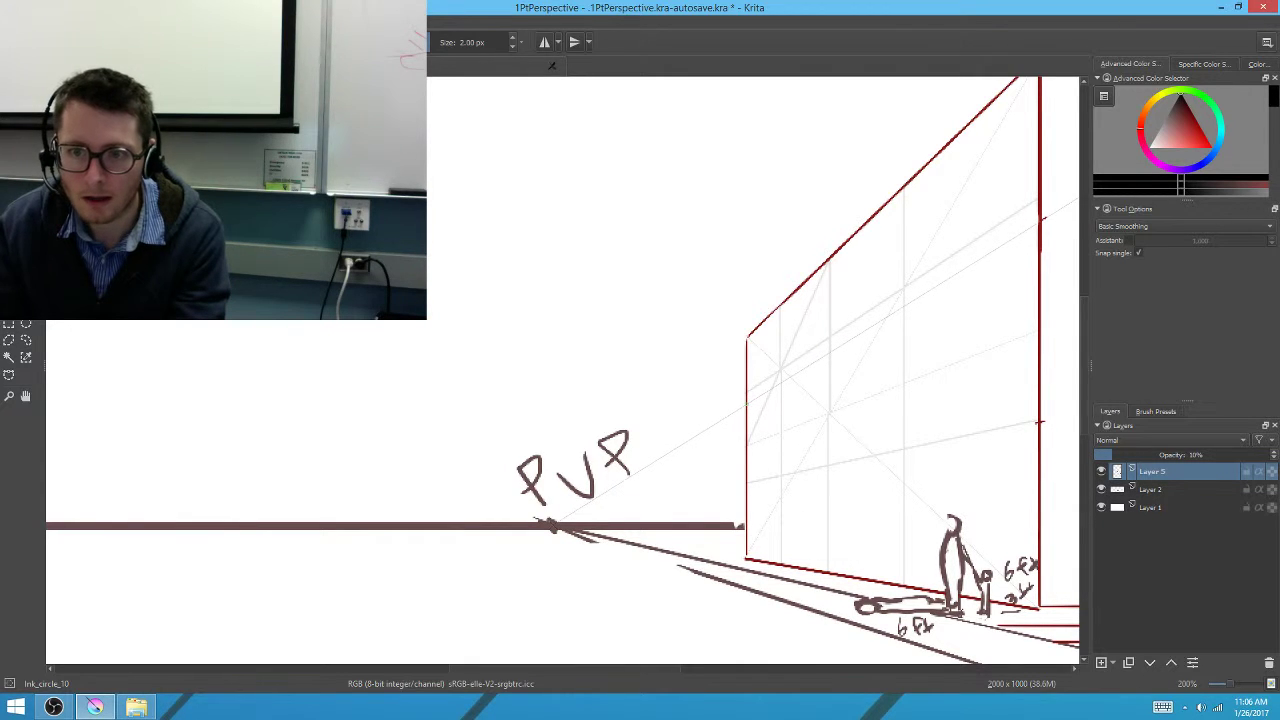
pyautogui.press('v')
pyautogui.moveTo(746, 402); pyautogui.dragTo(1022, 220)
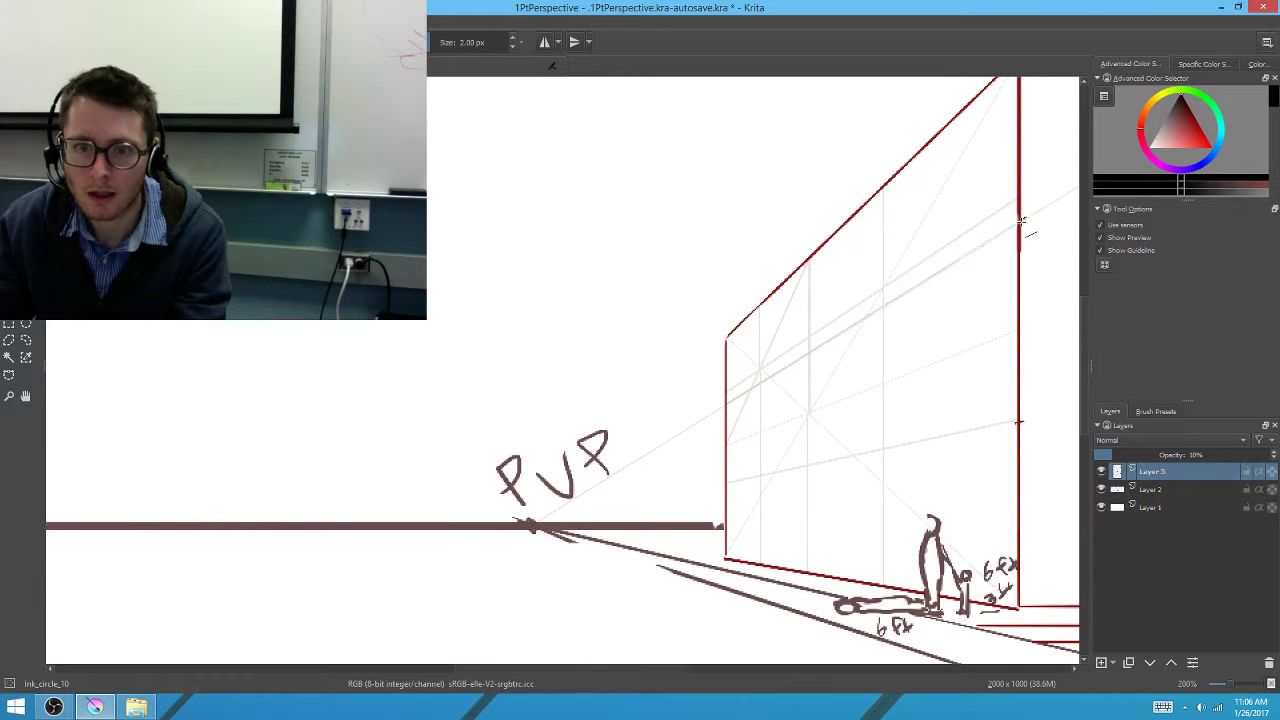
pyautogui.press('b')
pyautogui.moveTo(745, 516)
pyautogui.mouseDown()
pyautogui.moveTo(760, 523)
pyautogui.moveTo(715, 527)
pyautogui.mouseUp()
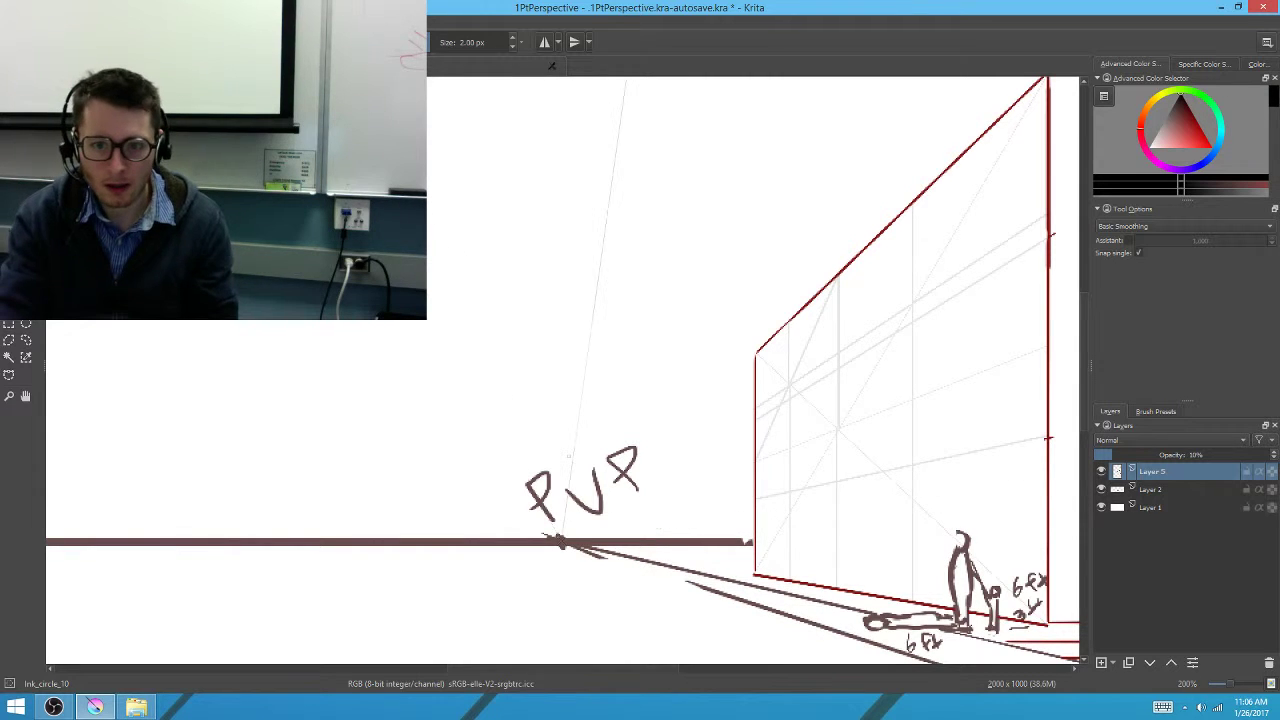
# On Layer 2, zoom in and sketch the first black window rectangle on the wall
pyautogui.click(1153, 488)
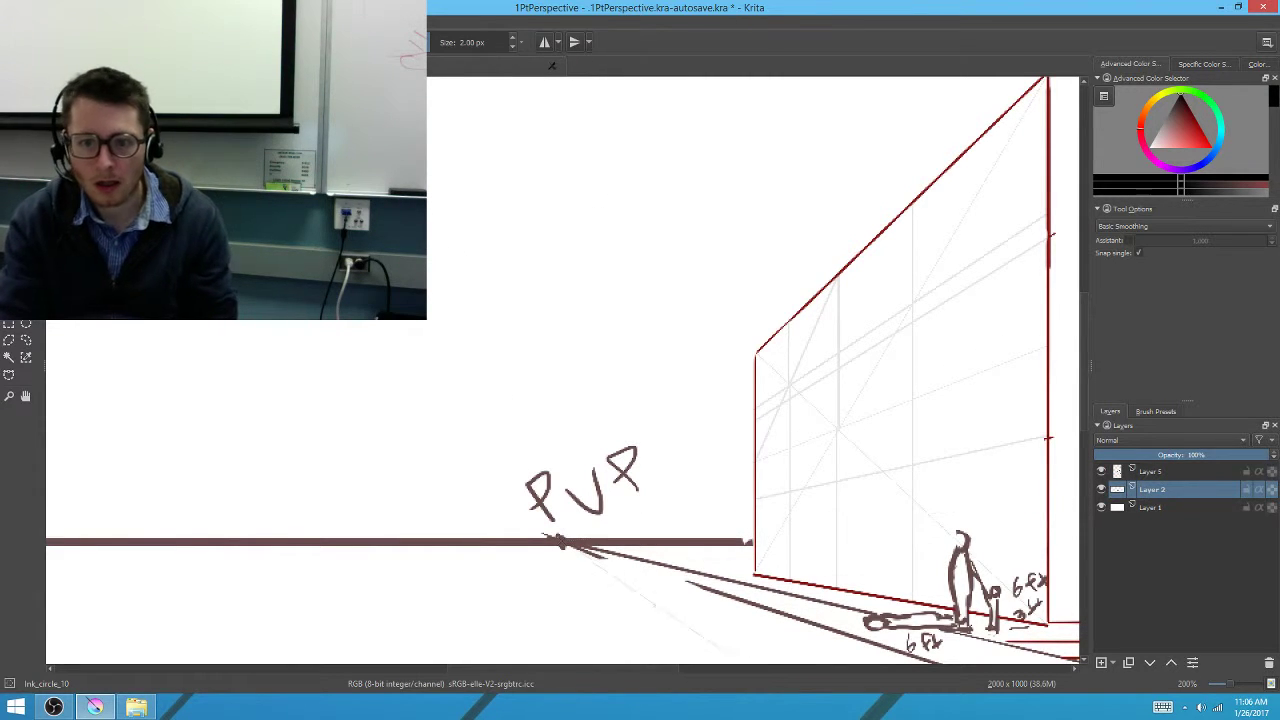
pyautogui.scroll(2, 717, 457)
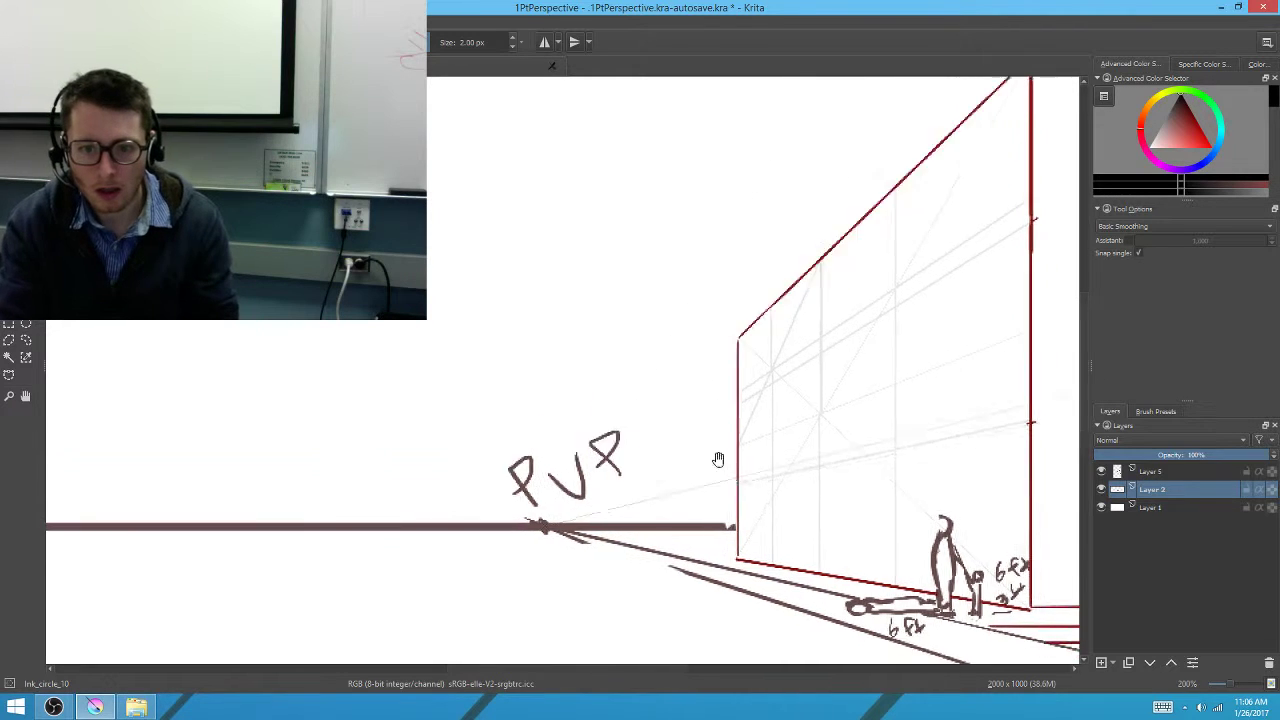
pyautogui.scroll(2, 603, 398)
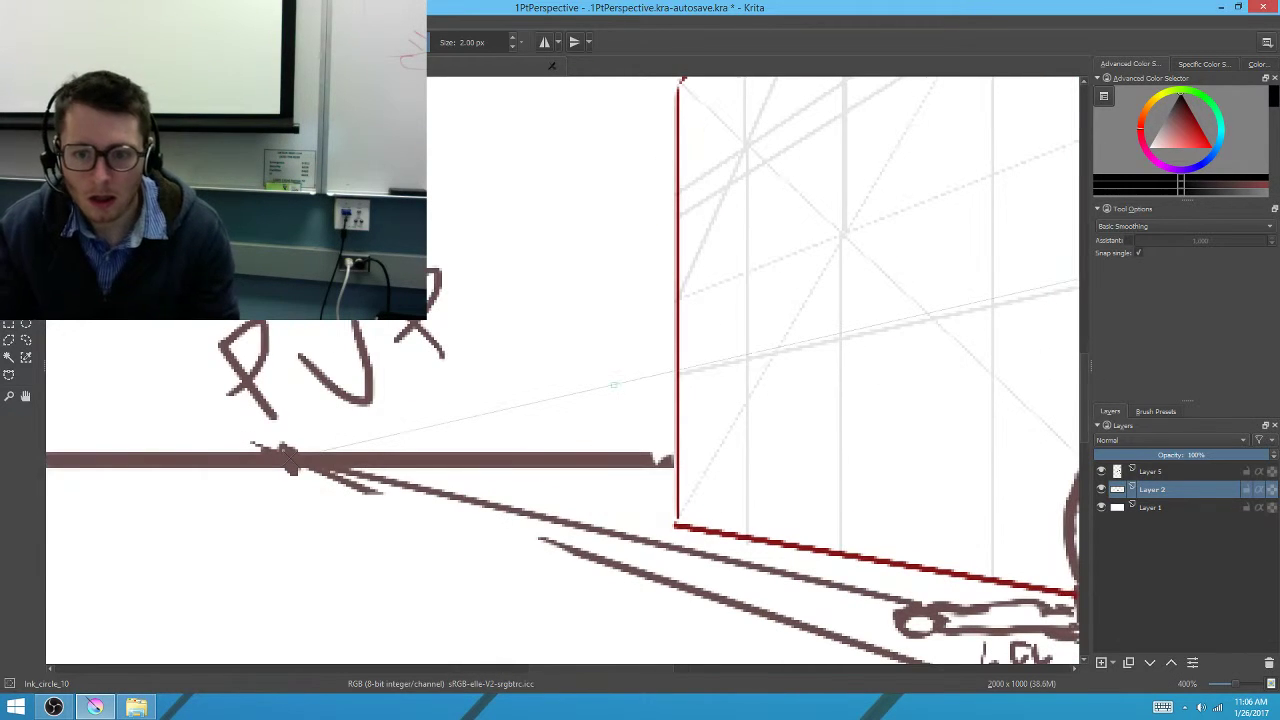
pyautogui.moveTo(557, 520); pyautogui.dragTo(491, 517)
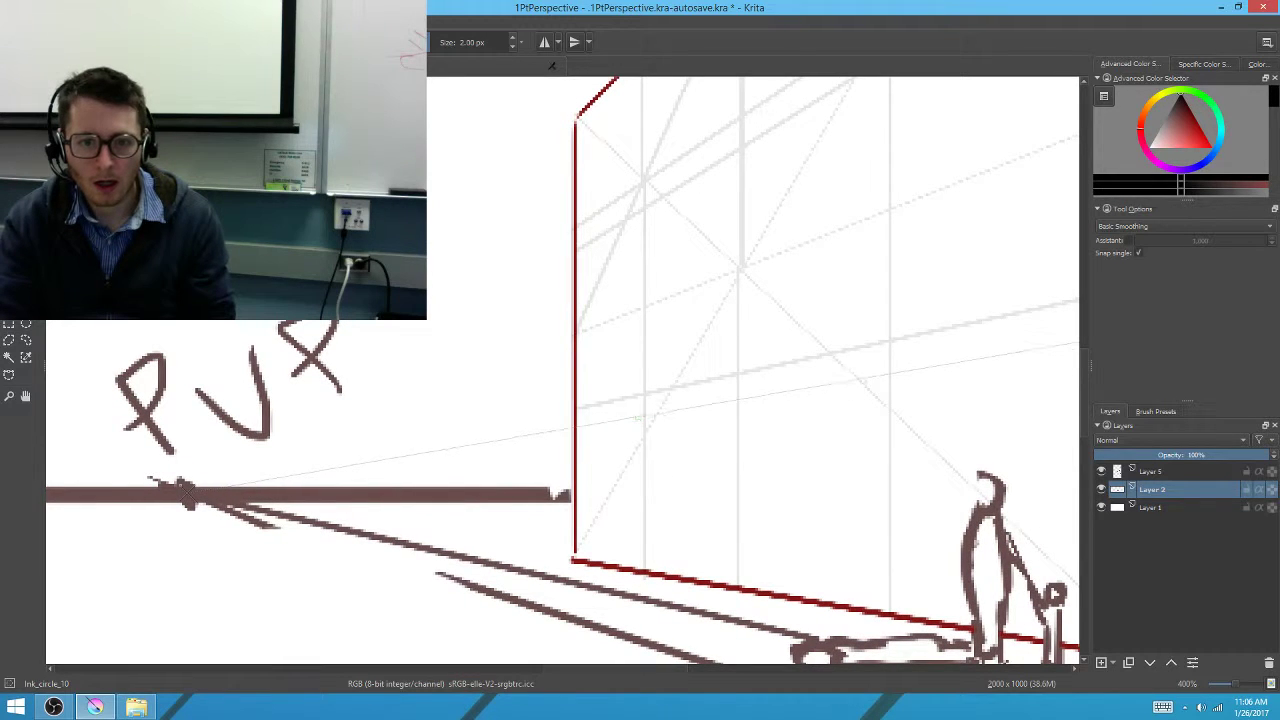
pyautogui.moveTo(638, 437); pyautogui.dragTo(636, 476)
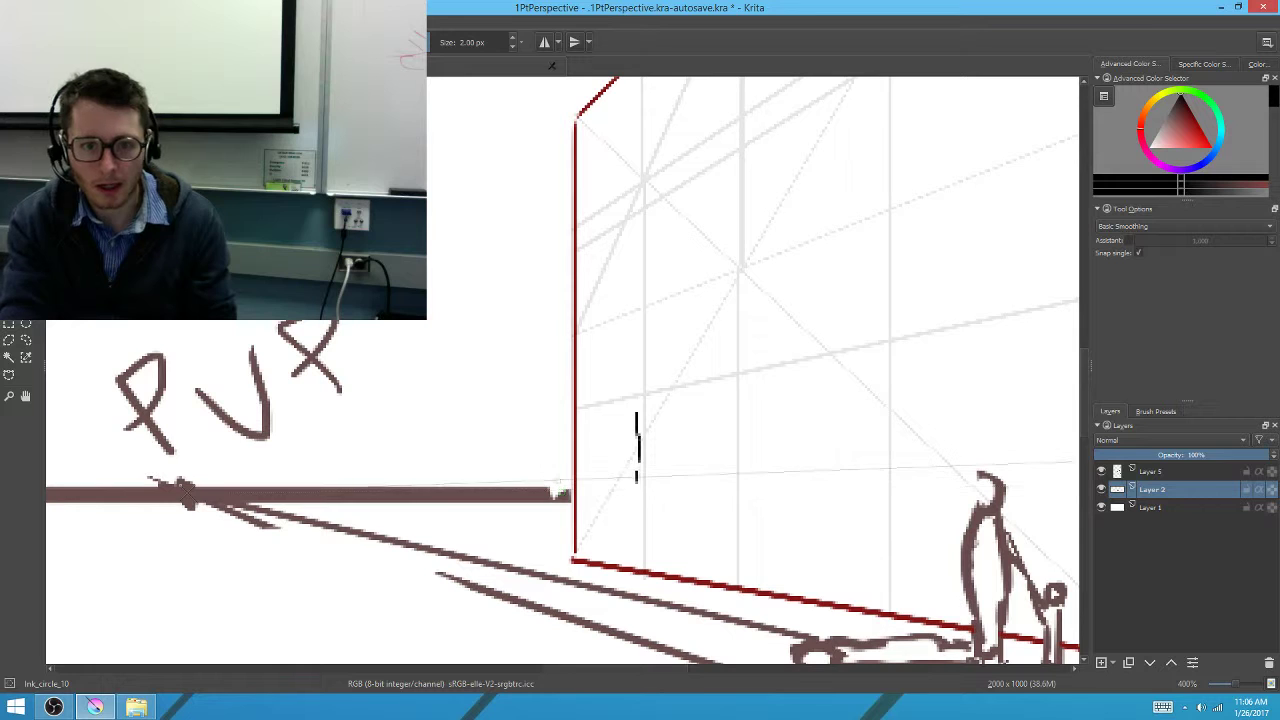
pyautogui.moveTo(585, 423)
pyautogui.mouseDown()
pyautogui.moveTo(586, 478)
pyautogui.moveTo(636, 472)
pyautogui.mouseUp()
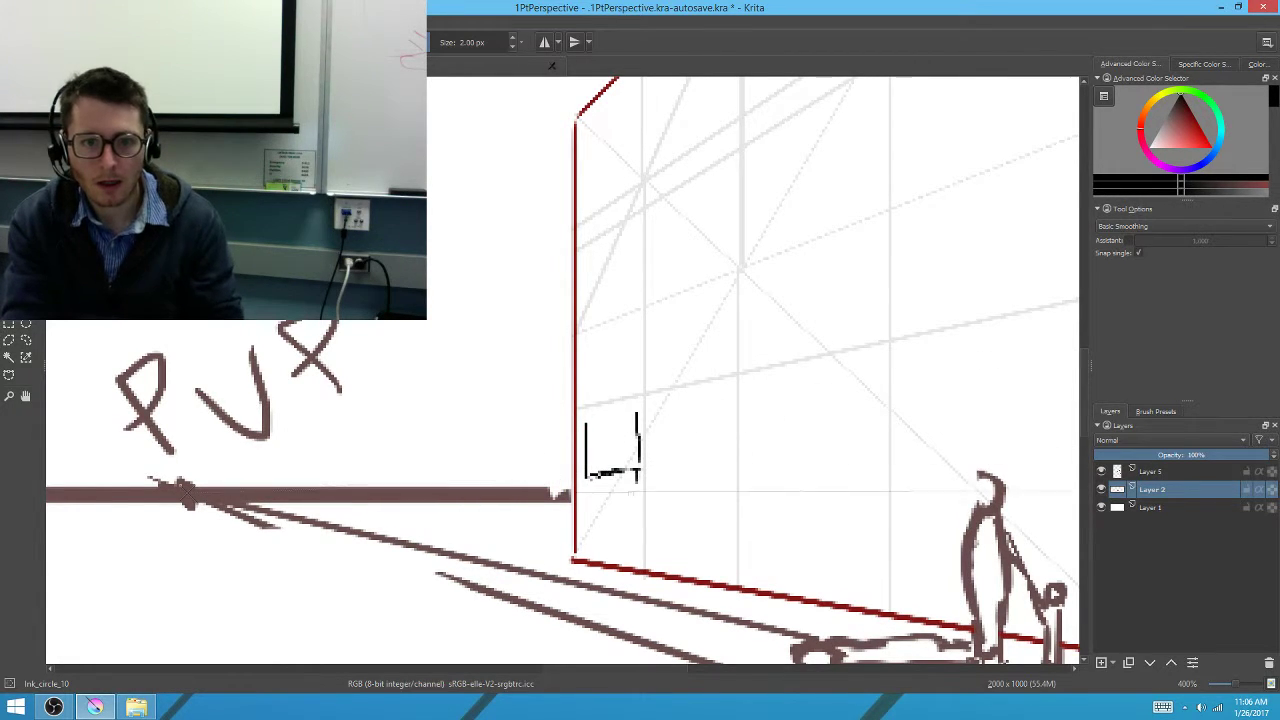
pyautogui.moveTo(583, 417)
pyautogui.mouseDown()
pyautogui.moveTo(674, 420)
pyautogui.moveTo(645, 410)
pyautogui.mouseUp()
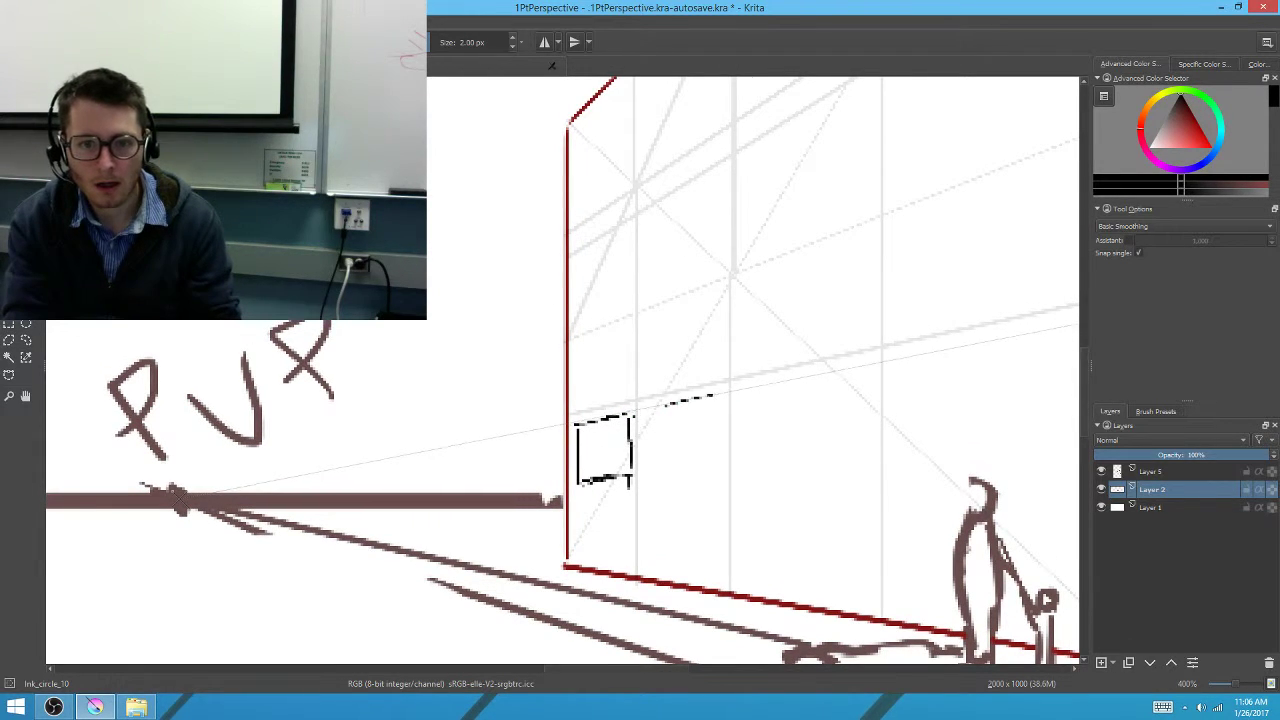
# Sketch the second and third window rectangles, raising the brush size to 3 px
pyautogui.moveTo(715, 468); pyautogui.dragTo(652, 468)
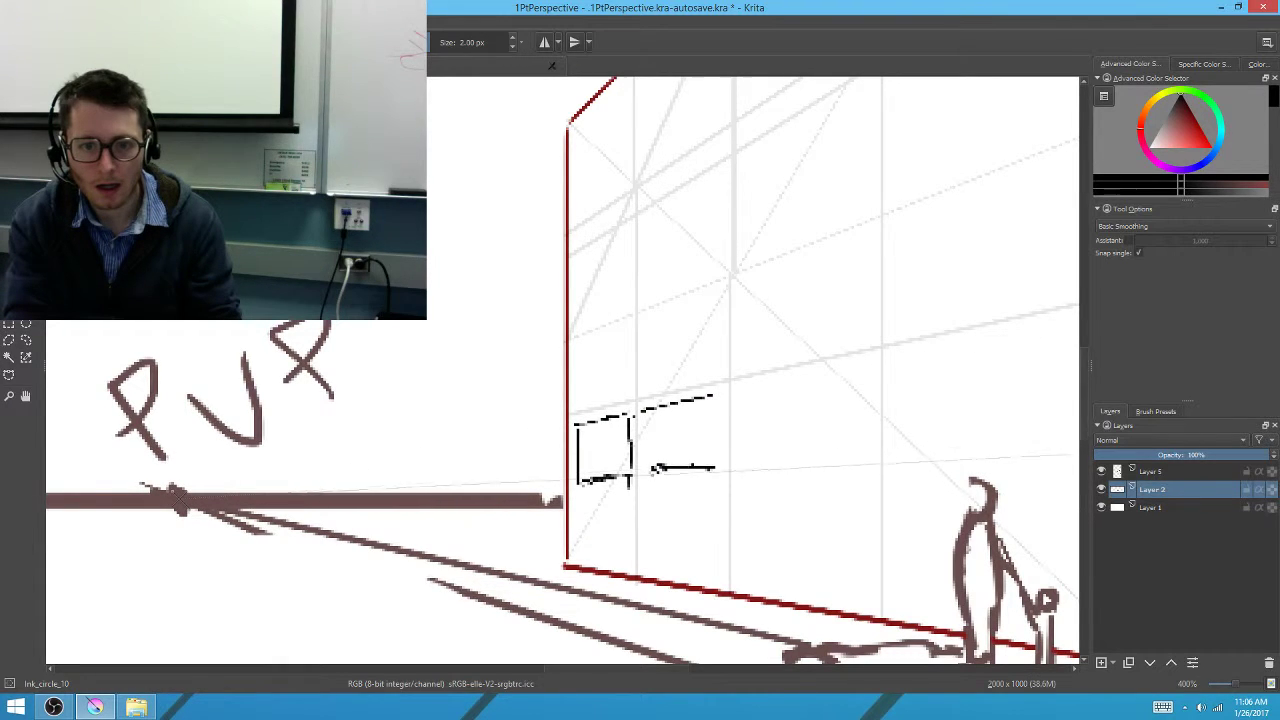
pyautogui.moveTo(647, 412); pyautogui.dragTo(647, 438)
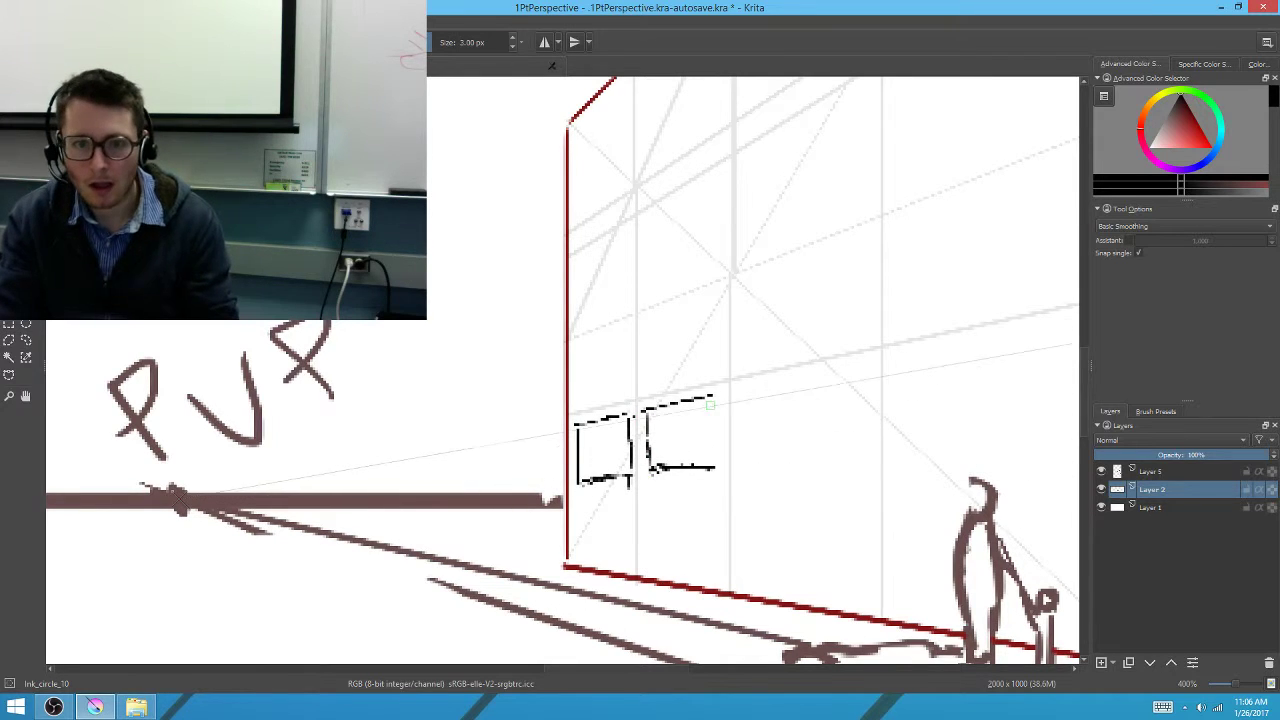
pyautogui.press(']')
pyautogui.moveTo(718, 396); pyautogui.dragTo(721, 466)
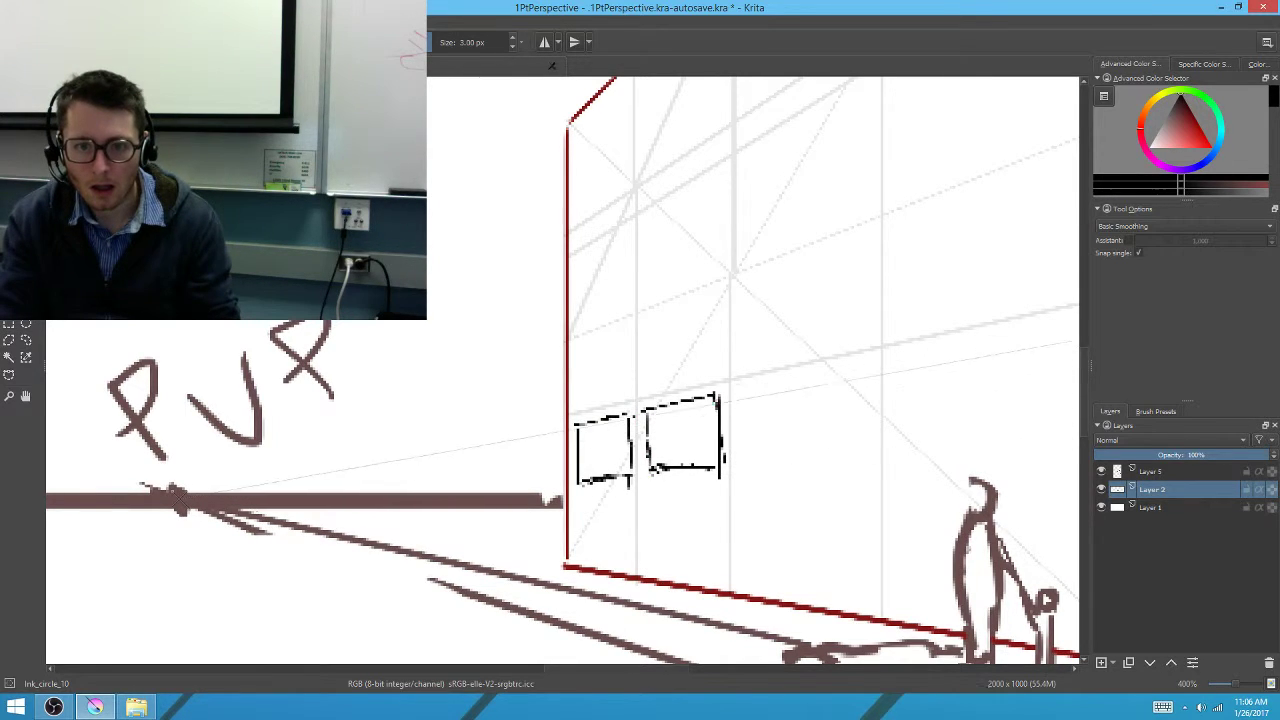
pyautogui.moveTo(743, 392); pyautogui.dragTo(745, 476)
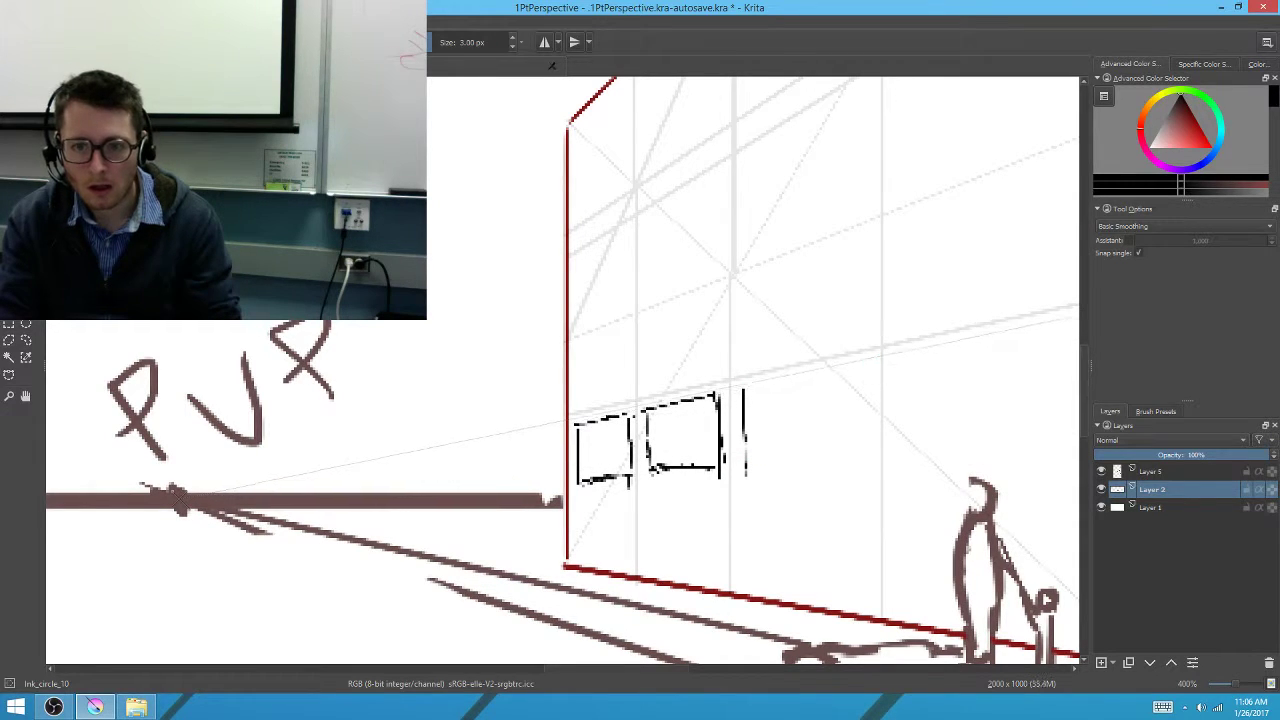
pyautogui.moveTo(870, 358)
pyautogui.mouseDown()
pyautogui.moveTo(870, 460)
pyautogui.moveTo(815, 468)
pyautogui.mouseUp()
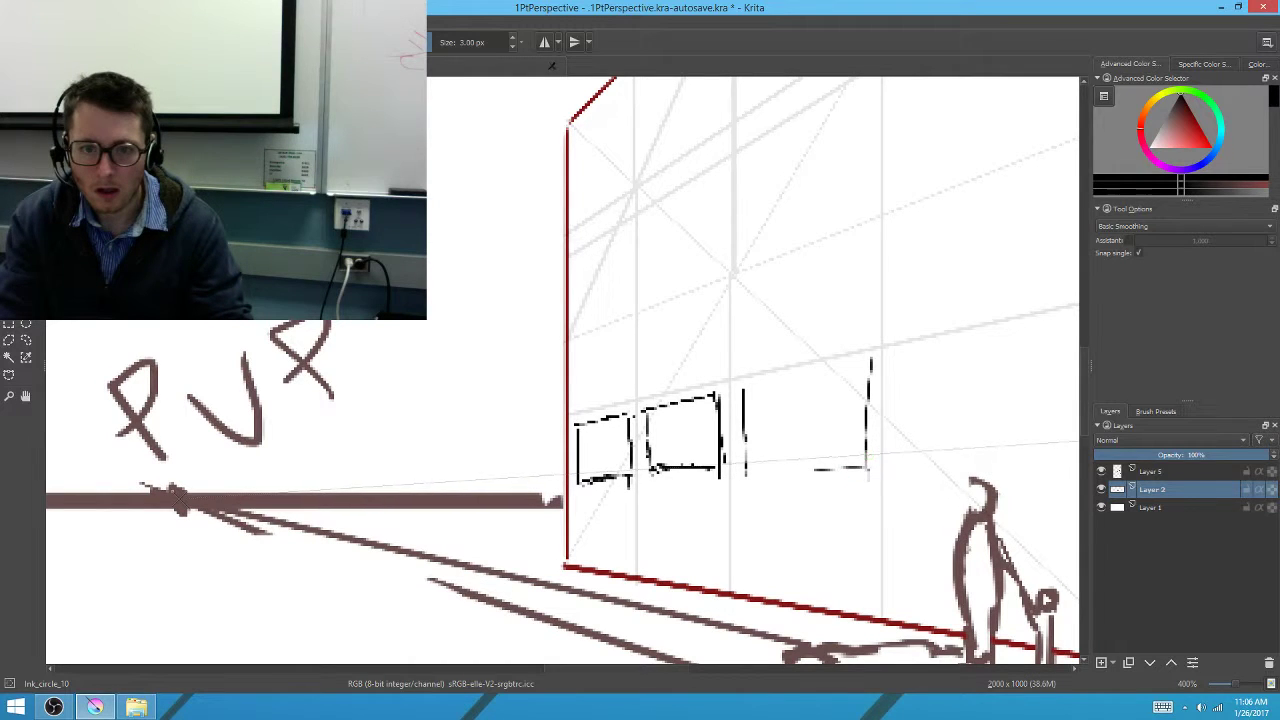
pyautogui.moveTo(868, 460); pyautogui.dragTo(745, 468)
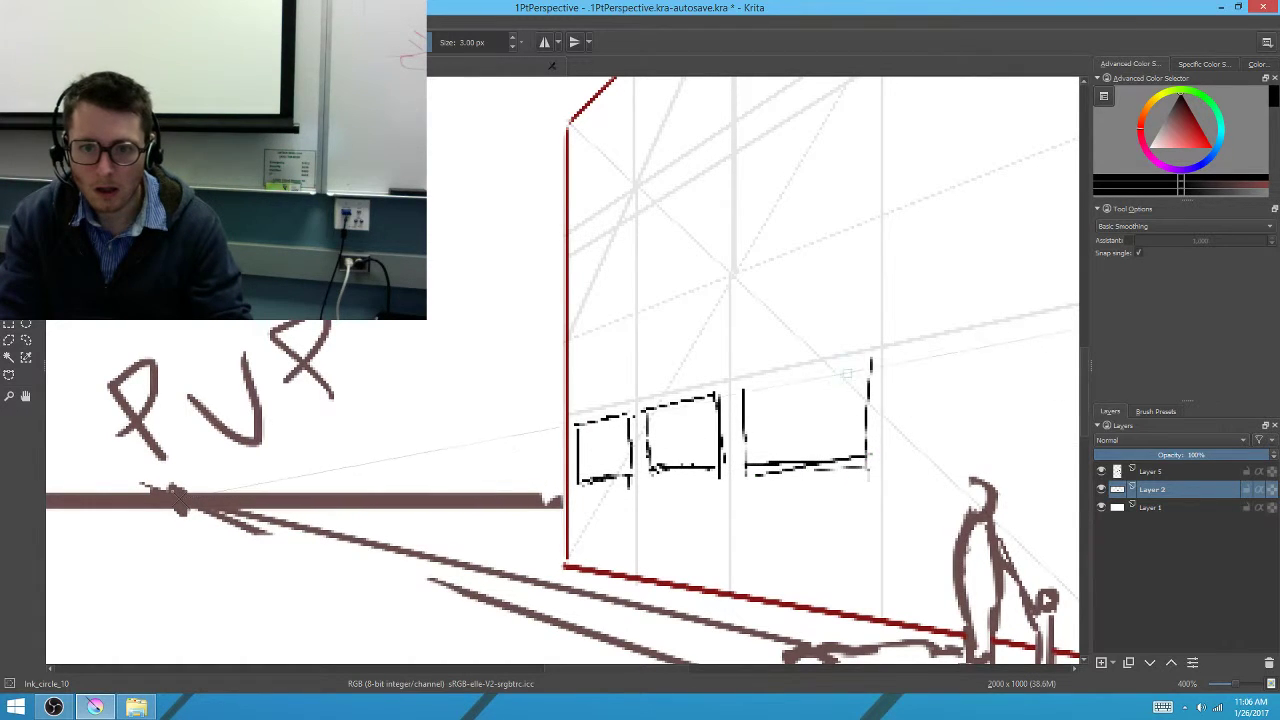
pyautogui.moveTo(868, 362); pyautogui.dragTo(772, 388)
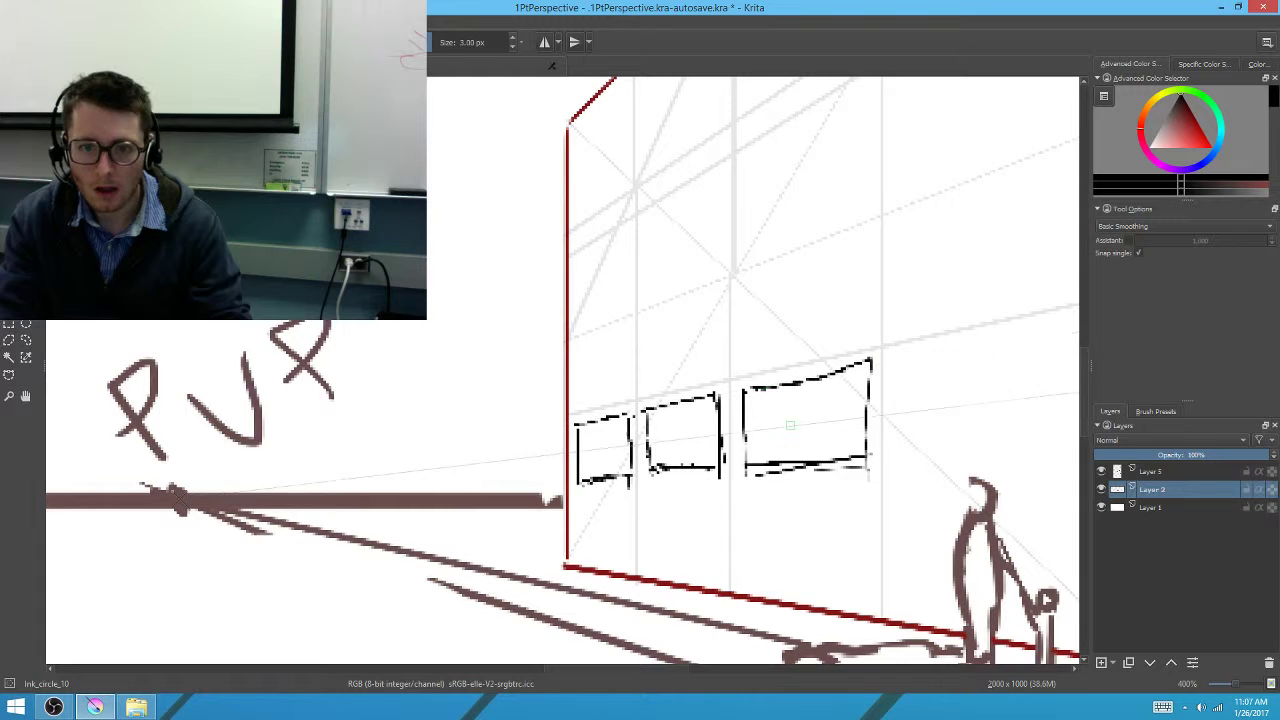
# Undo the window strokes drawn on the wall
pyautogui.moveTo(646, 563); pyautogui.dragTo(507, 603)
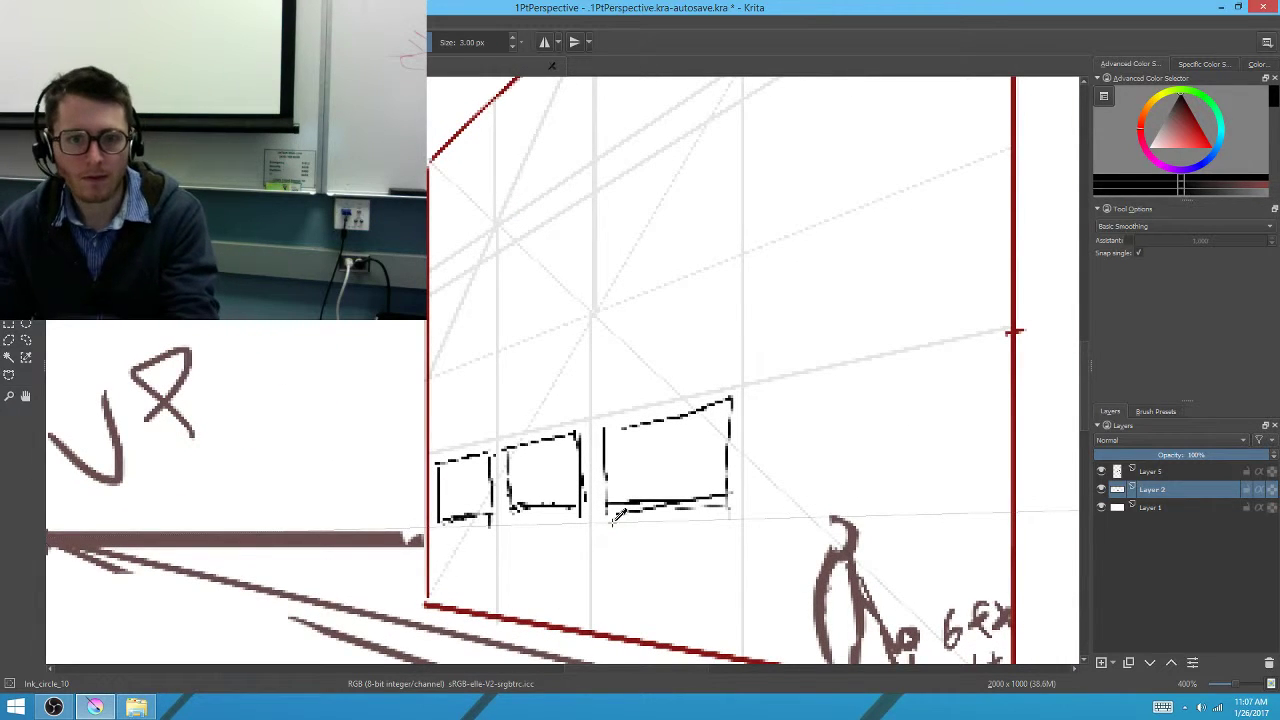
pyautogui.hotkey('ctrl', 'z')
pyautogui.hotkey('ctrl', 'z')
pyautogui.hotkey('ctrl', 'z')
pyautogui.hotkey('ctrl', 'z')
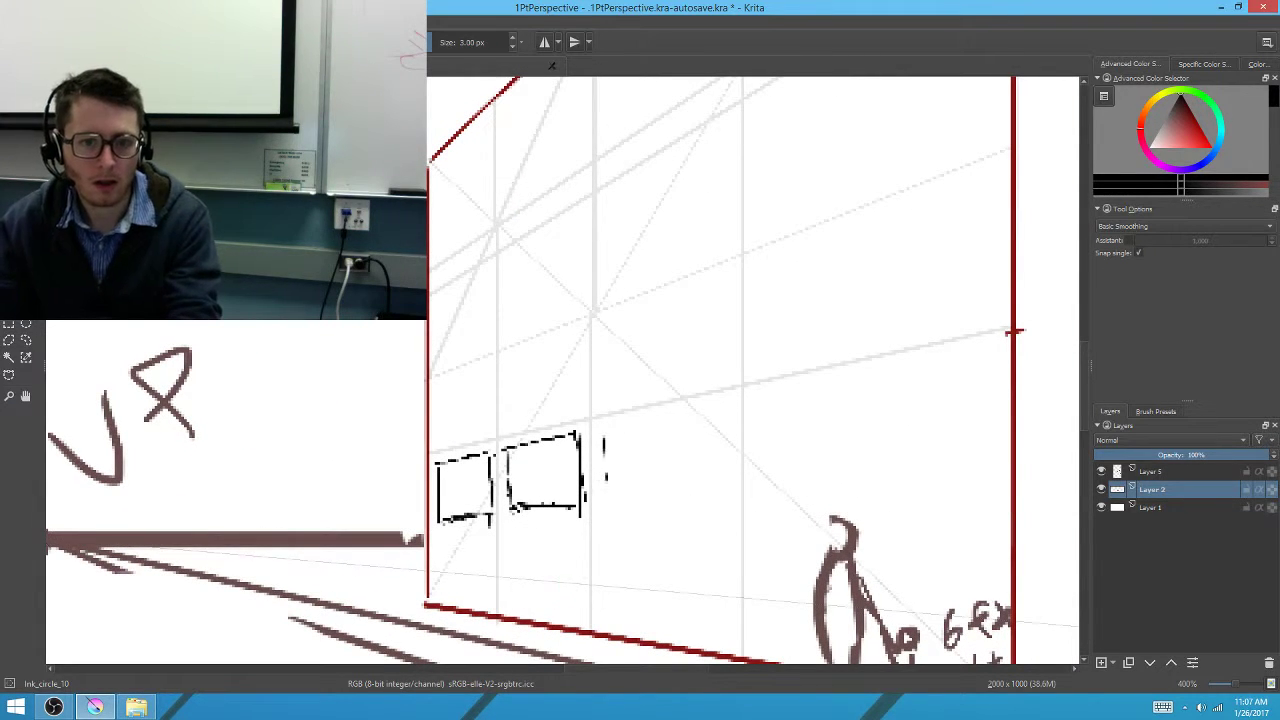
pyautogui.hotkey('ctrl', 'z')
pyautogui.hotkey('ctrl', 'z')
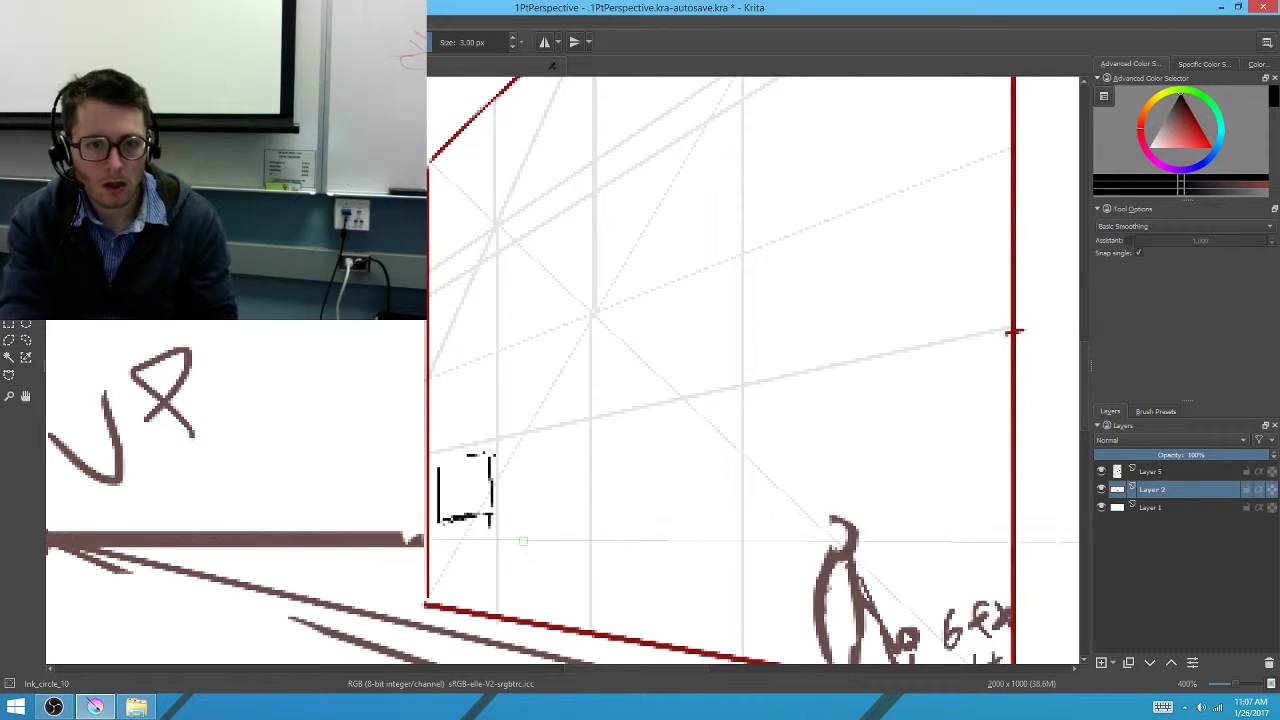
# Erase the leftover first-window strokes with the eraser preset, then return to a smaller ink brush
pyautogui.rightClick(552, 474)
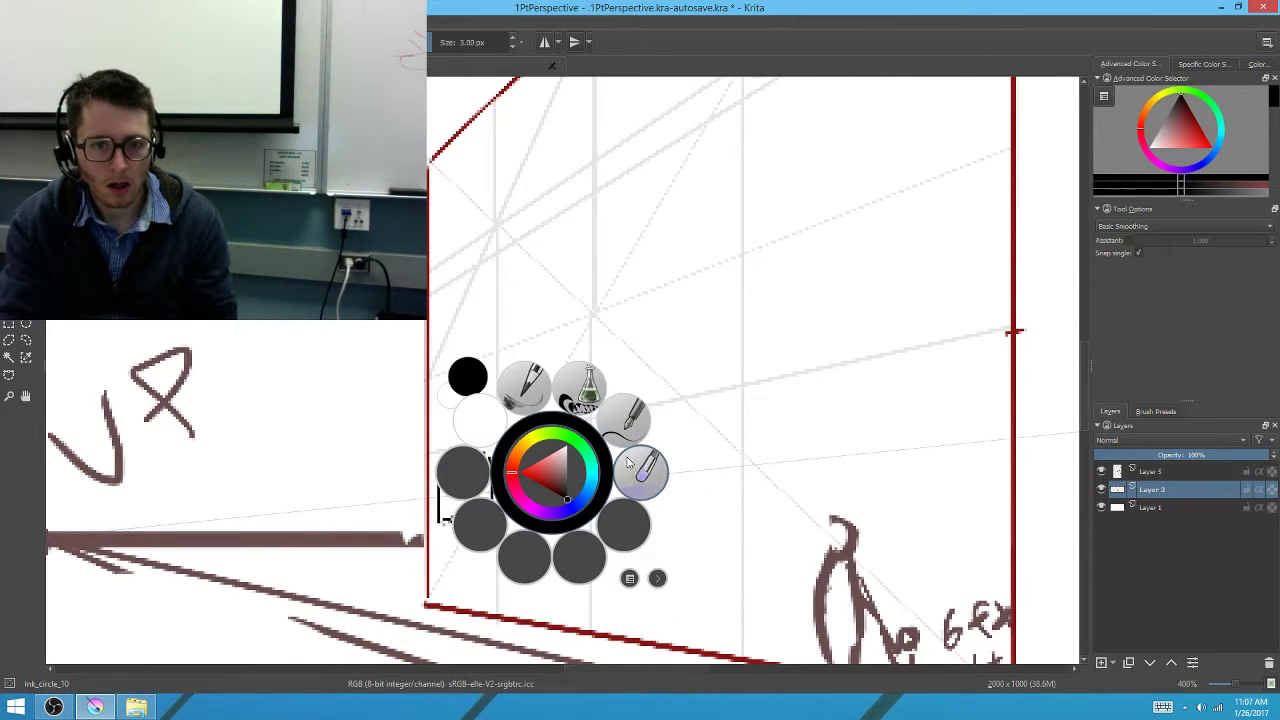
pyautogui.click(463, 445)
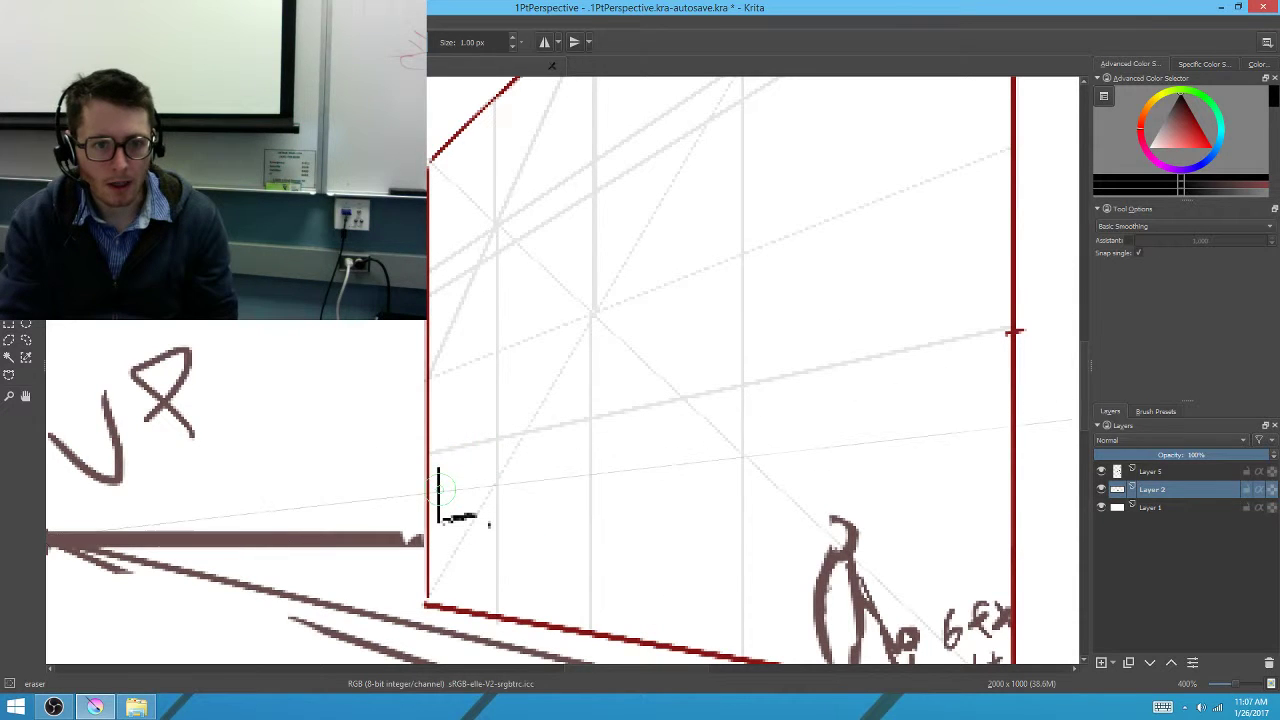
pyautogui.moveTo(490, 518); pyautogui.dragTo(440, 518)
pyautogui.moveTo(440, 470); pyautogui.dragTo(438, 522)
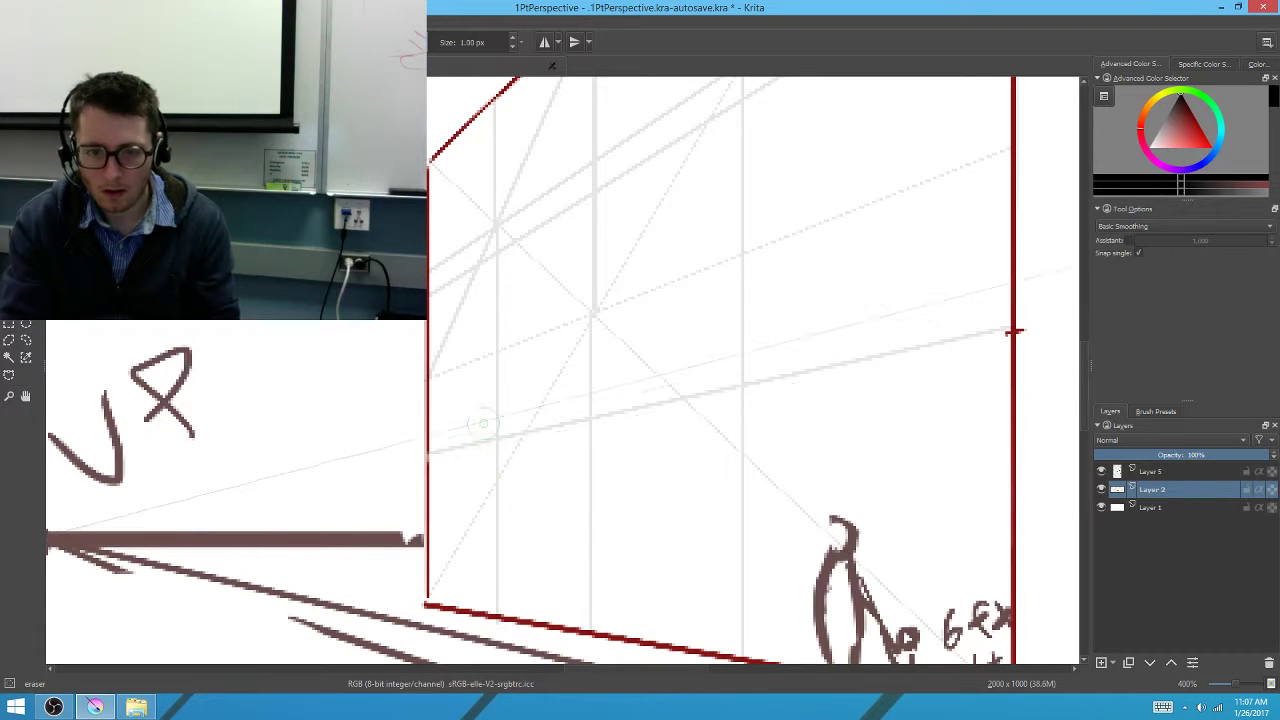
pyautogui.rightClick(565, 415)
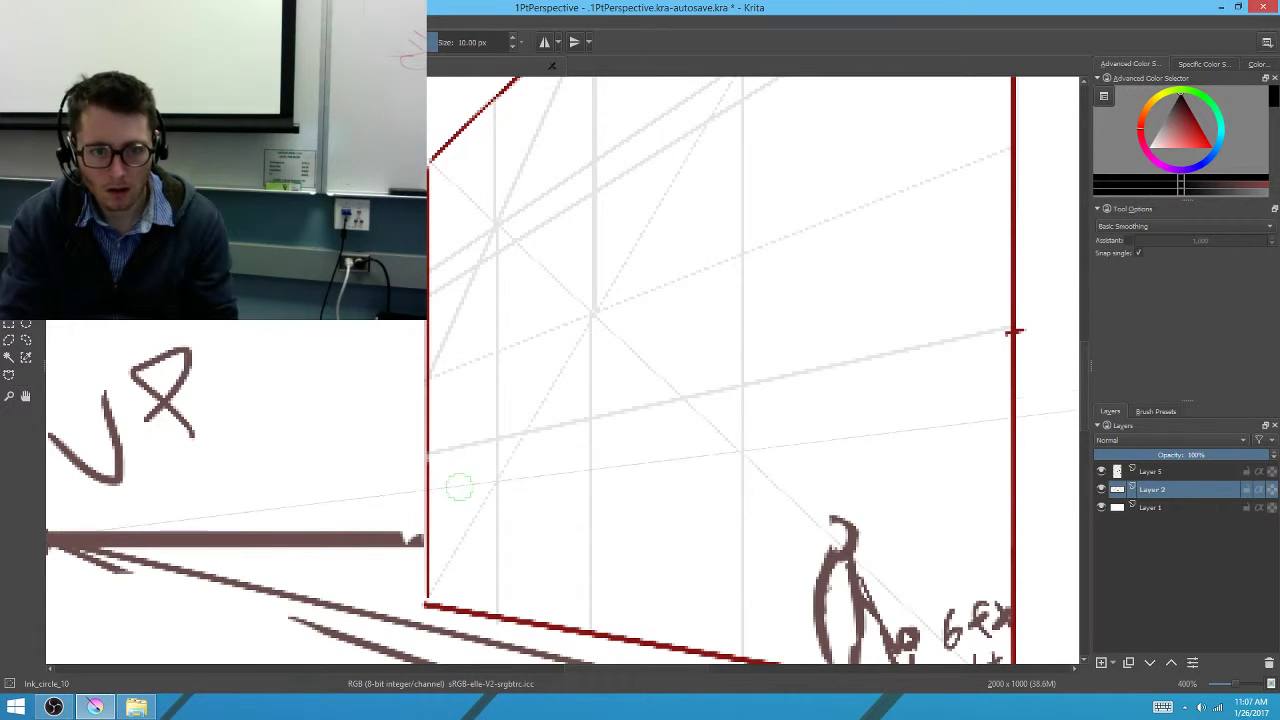
pyautogui.press('[')
pyautogui.press('[')
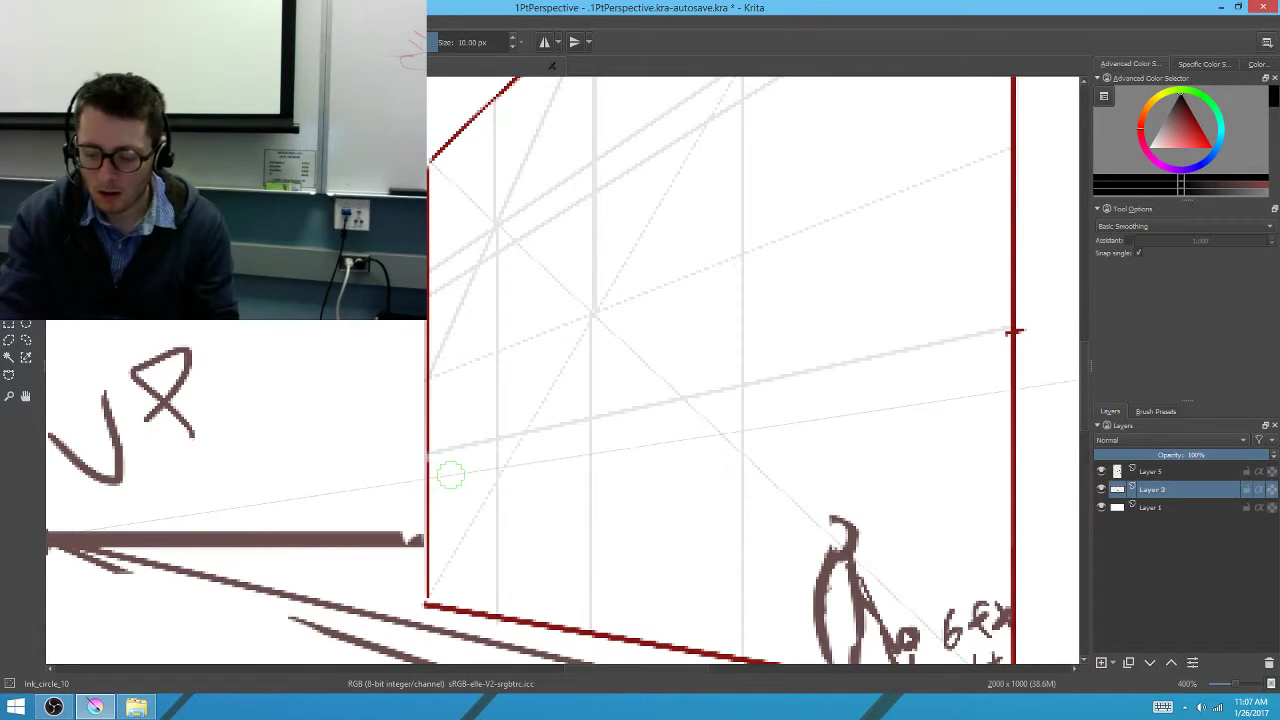
# With a 2 px brush, draw the upper black perspective line across the wall, undoing a misplaced line
pyautogui.press('[')
pyautogui.press('[')
pyautogui.press('[')
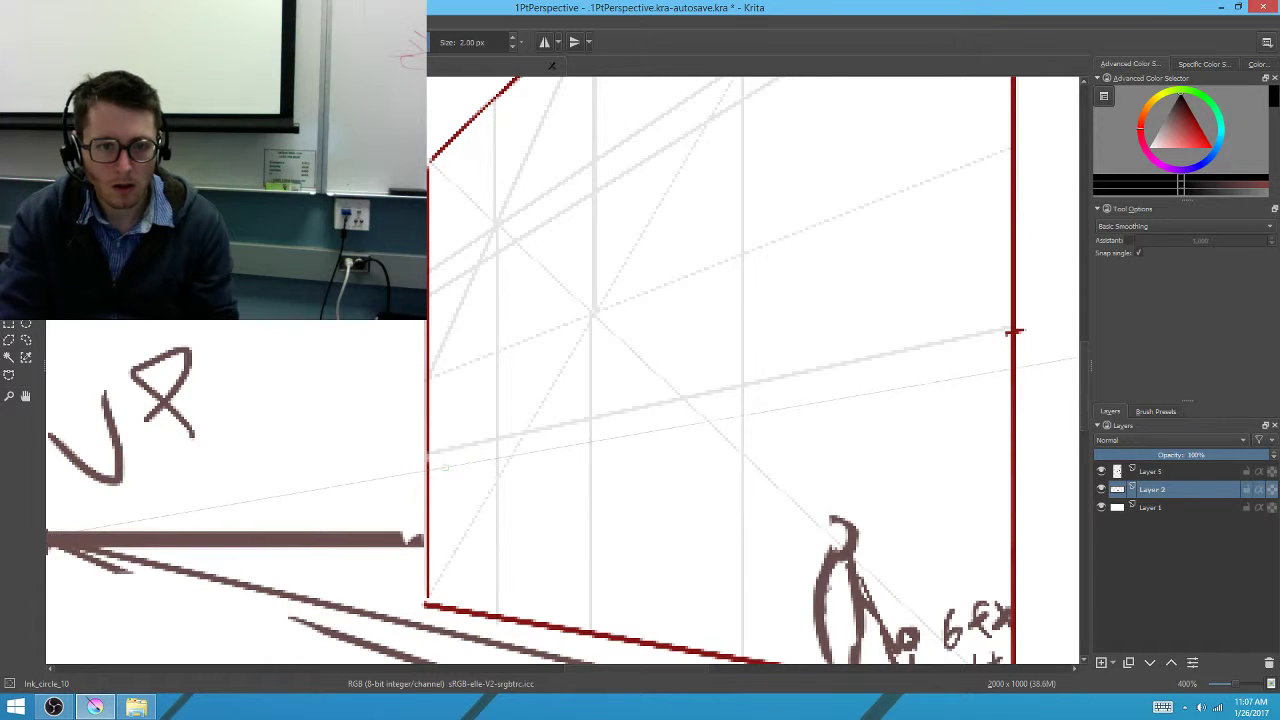
pyautogui.press('v')
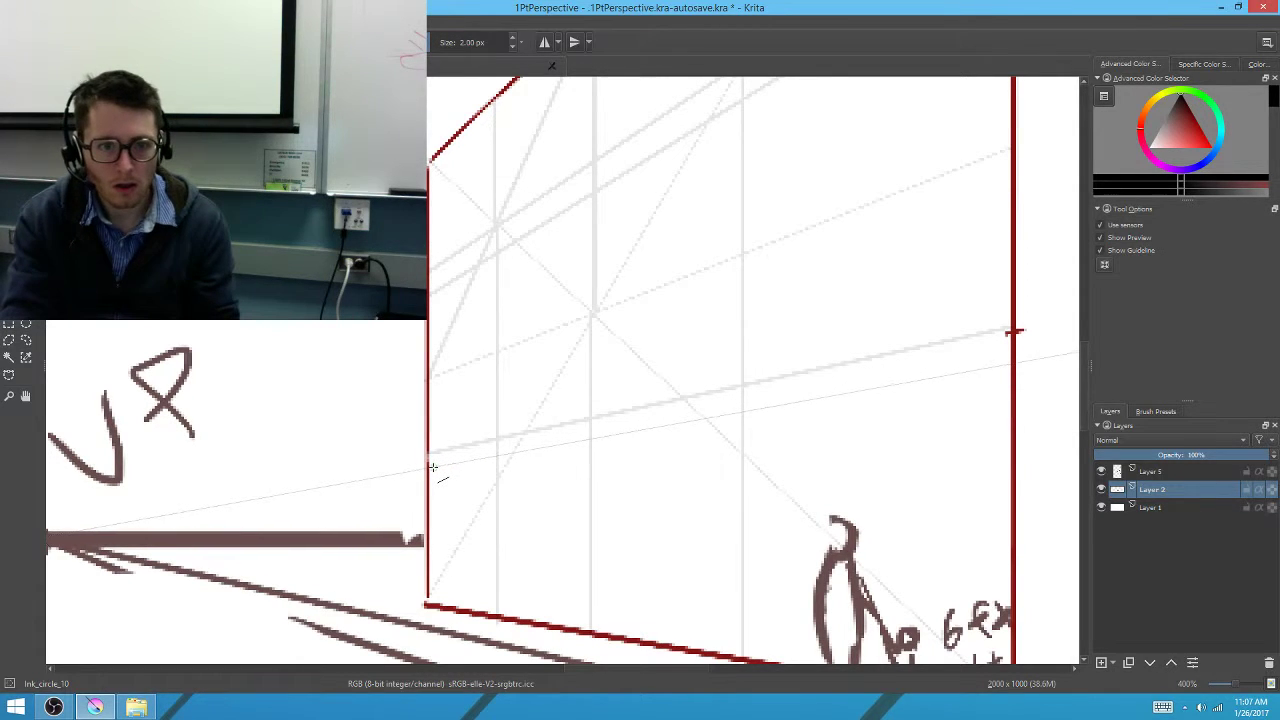
pyautogui.moveTo(433, 462)
pyautogui.mouseDown()
pyautogui.moveTo(1010, 368)
pyautogui.moveTo(990, 357)
pyautogui.mouseUp()
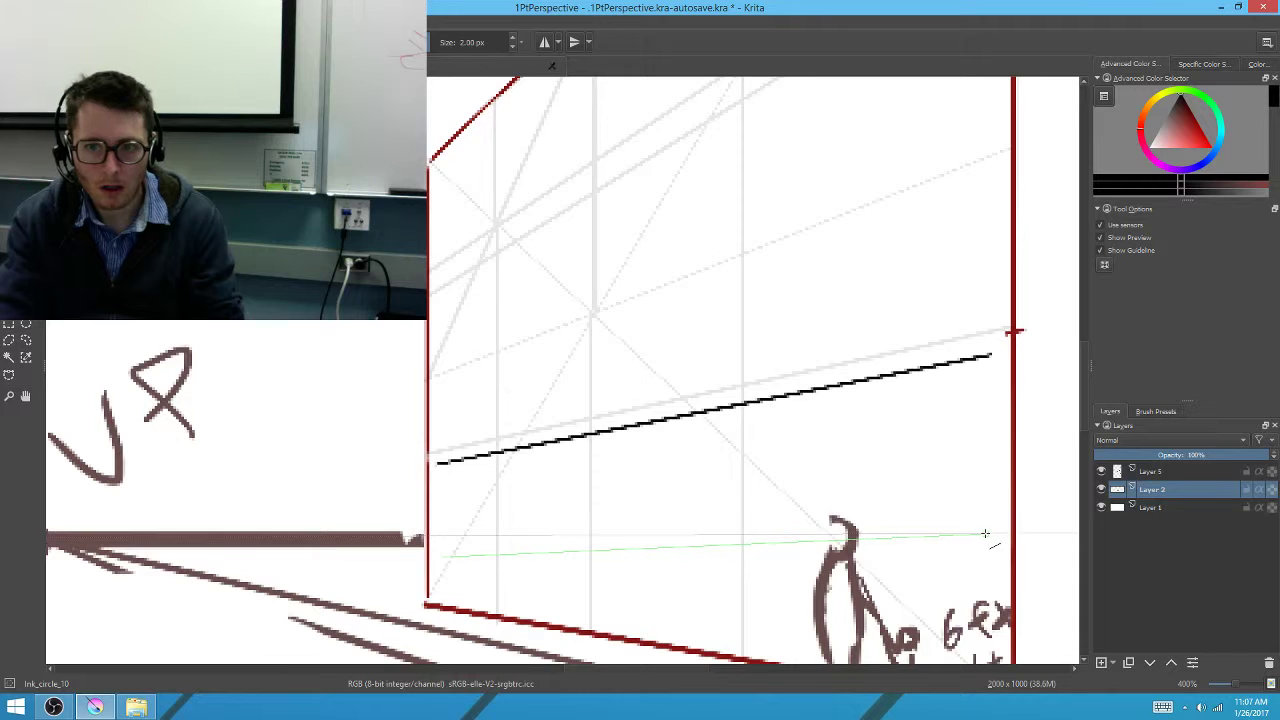
pyautogui.moveTo(972, 534)
pyautogui.mouseDown()
pyautogui.moveTo(988, 535)
pyautogui.moveTo(987, 551)
pyautogui.mouseUp()
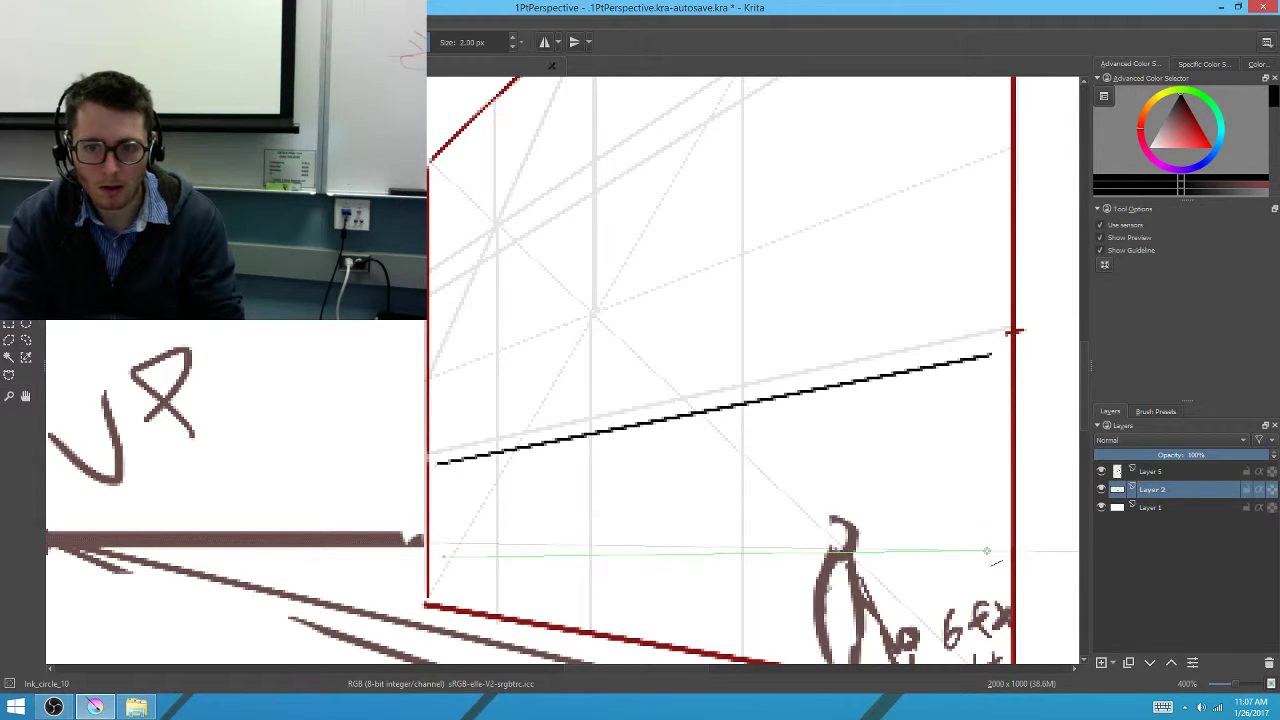
pyautogui.press('b')
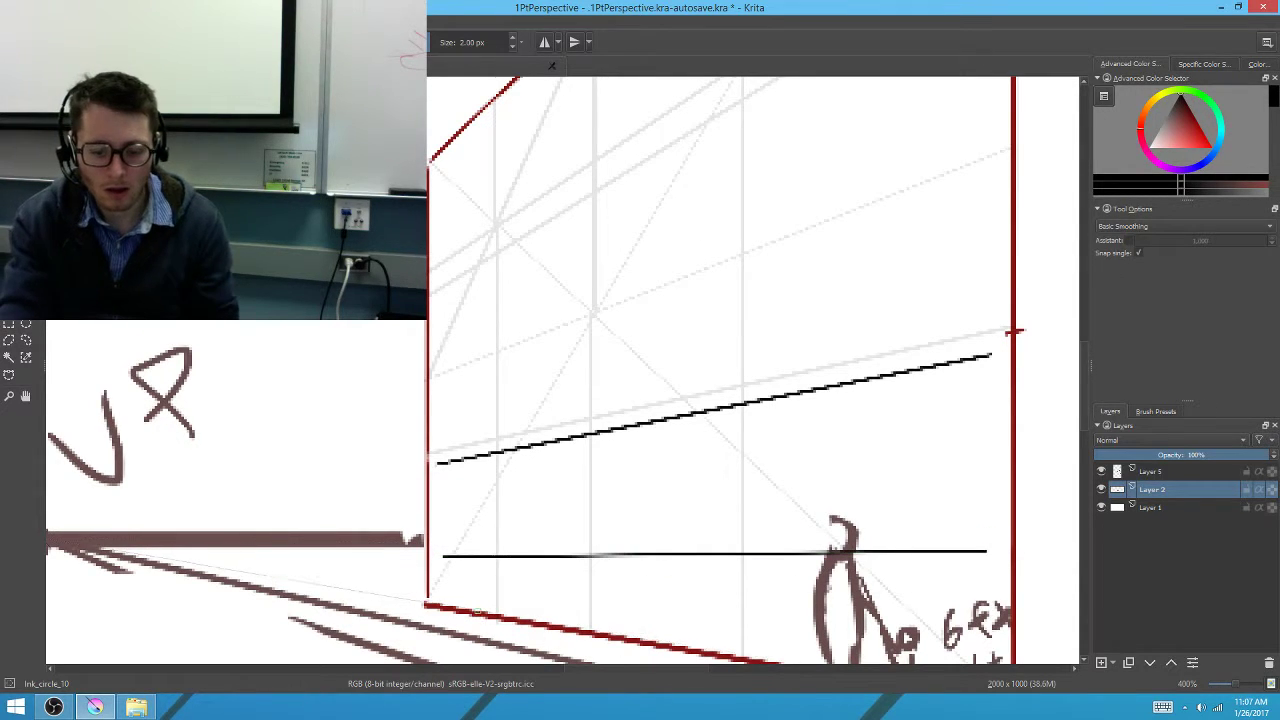
pyautogui.hotkey('ctrl', 'z')
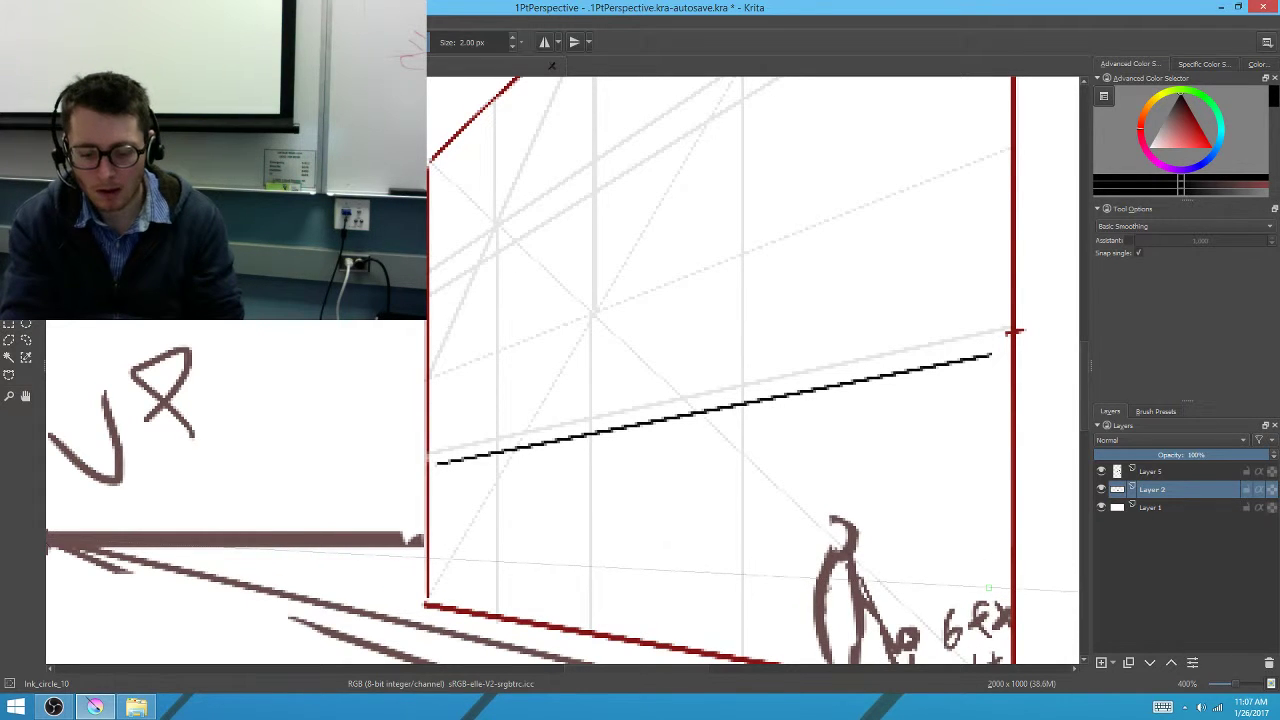
# Try a lower wall line toward the vanishing point and undo it
pyautogui.press('v')
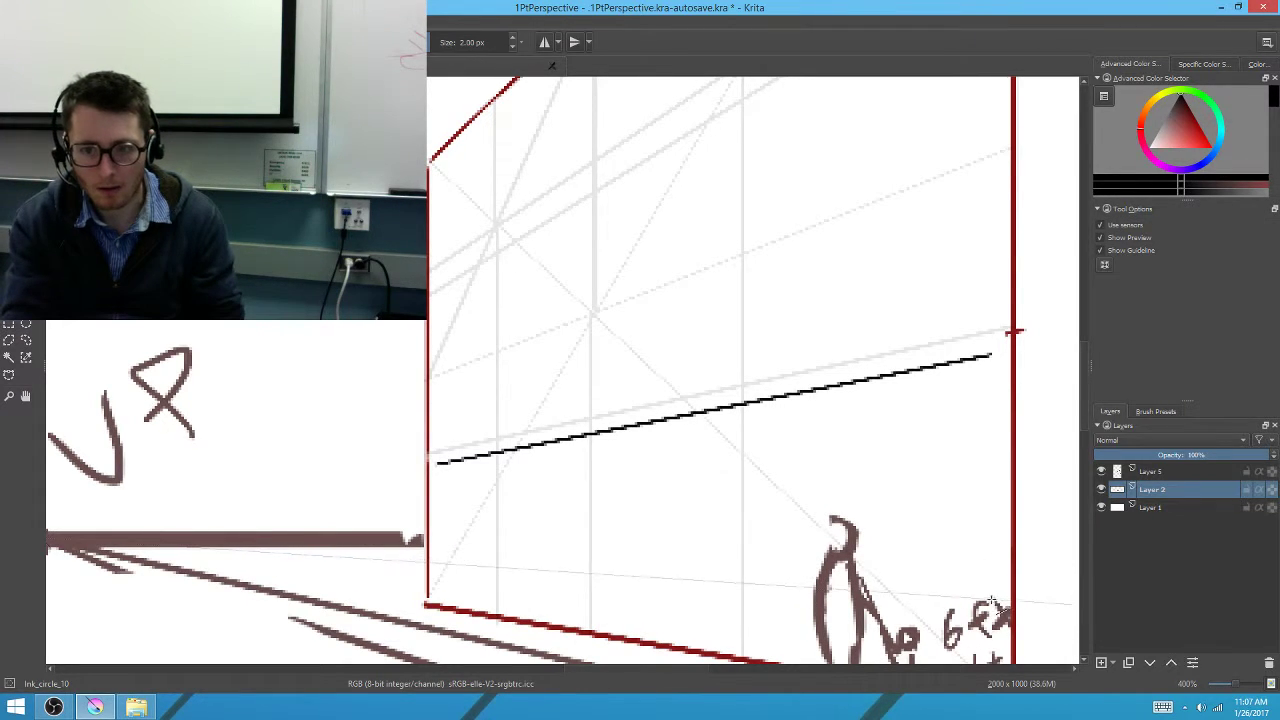
pyautogui.moveTo(990, 597); pyautogui.dragTo(443, 568)
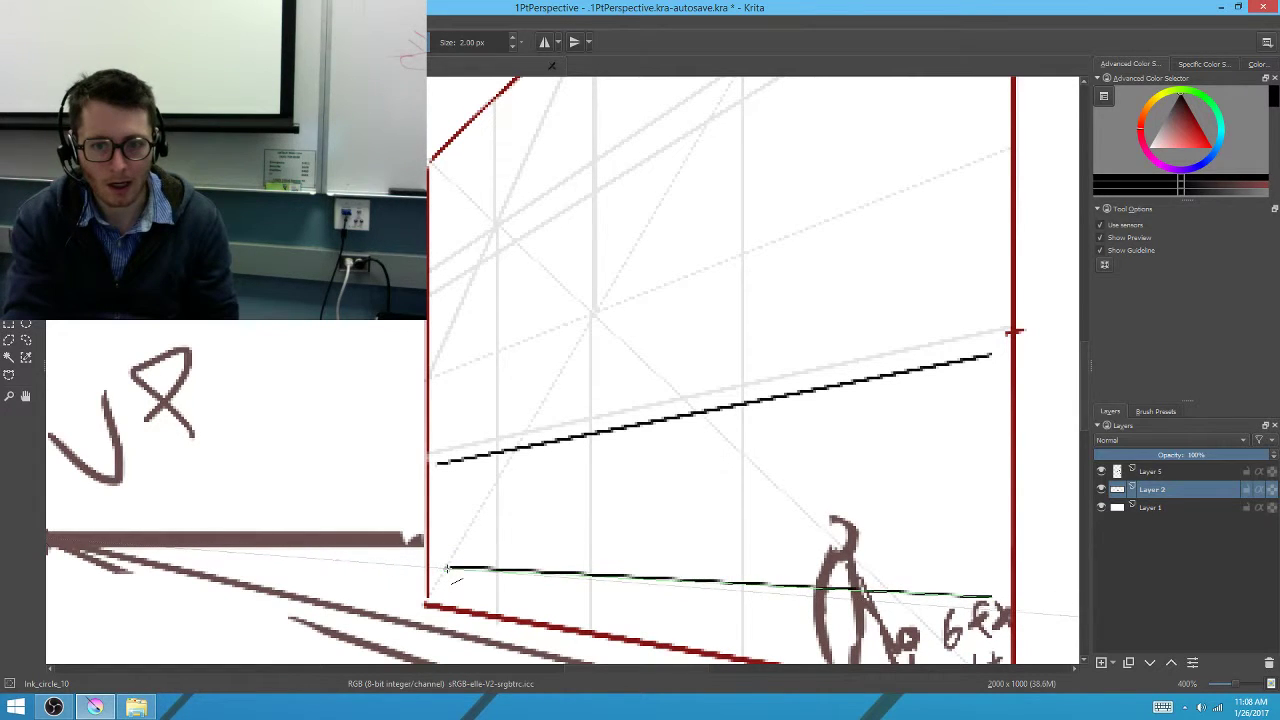
pyautogui.moveTo(443, 568); pyautogui.dragTo(445, 568)
pyautogui.press('b')
pyautogui.hotkey('ctrl', 'z')
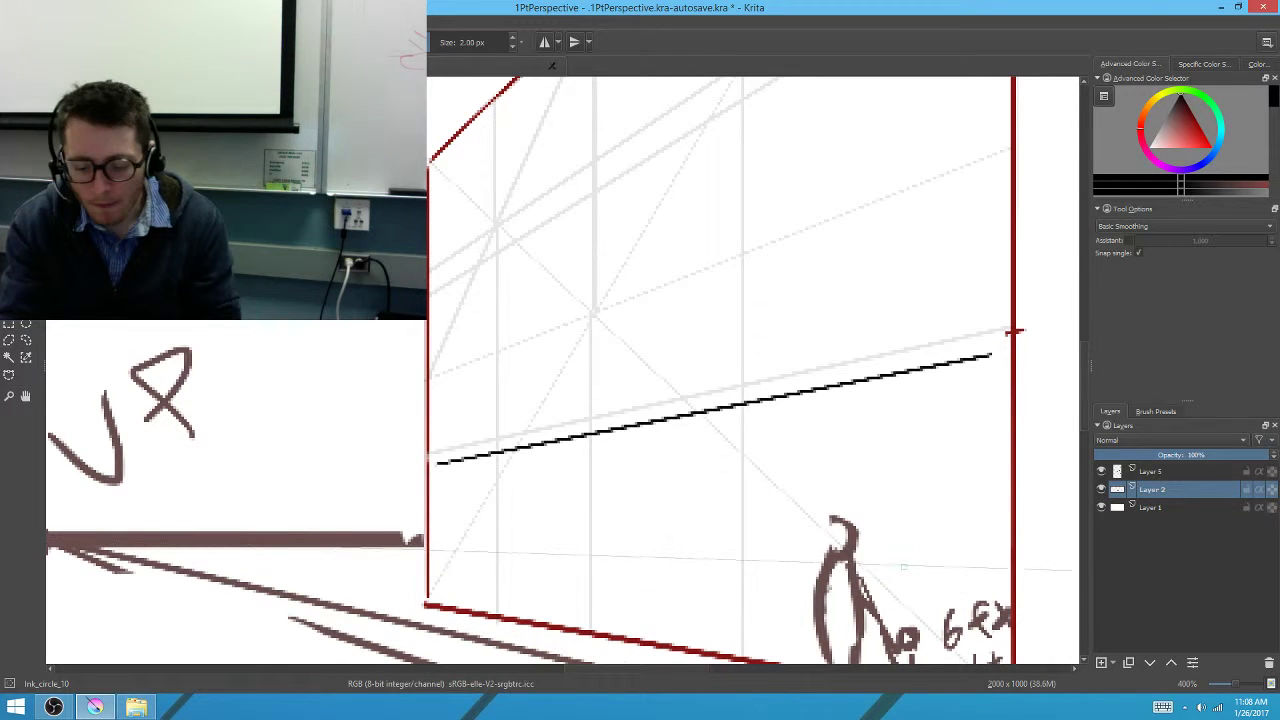
# Draw the lower black perspective line along the wall's base and a vertical at its right side
pyautogui.press('v')
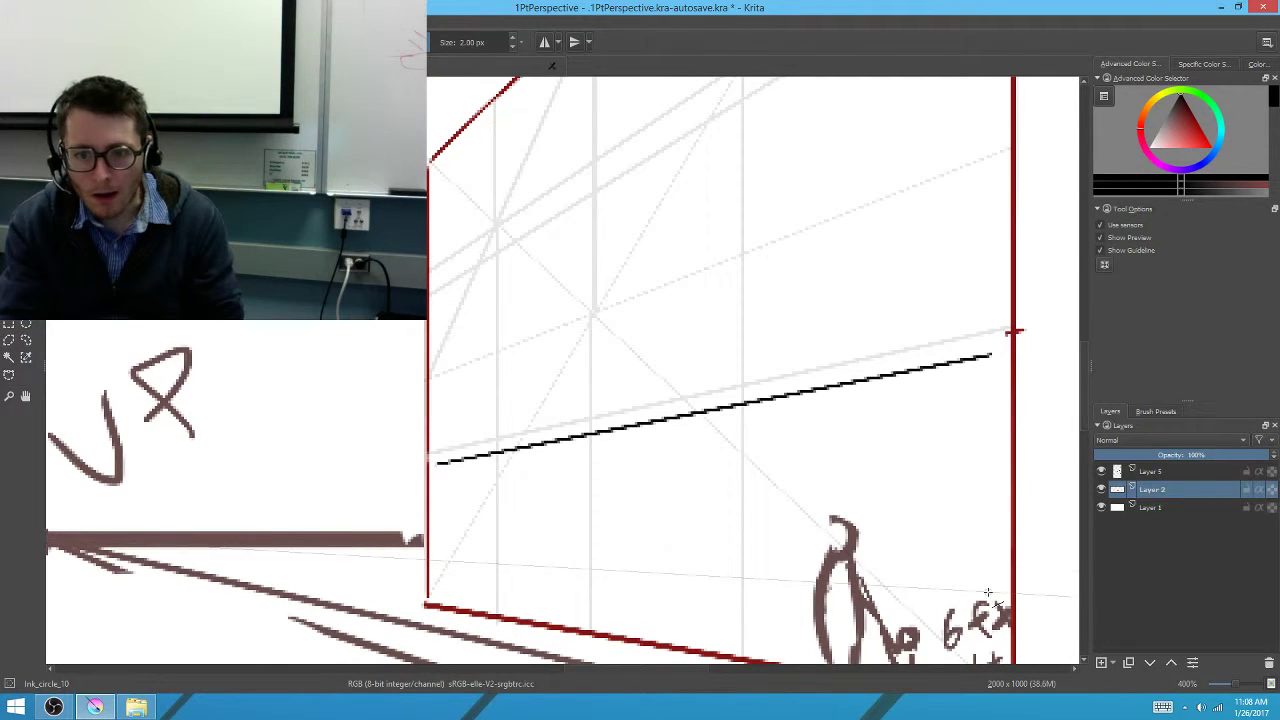
pyautogui.moveTo(990, 596)
pyautogui.mouseDown()
pyautogui.moveTo(443, 562)
pyautogui.moveTo(446, 175)
pyautogui.mouseUp()
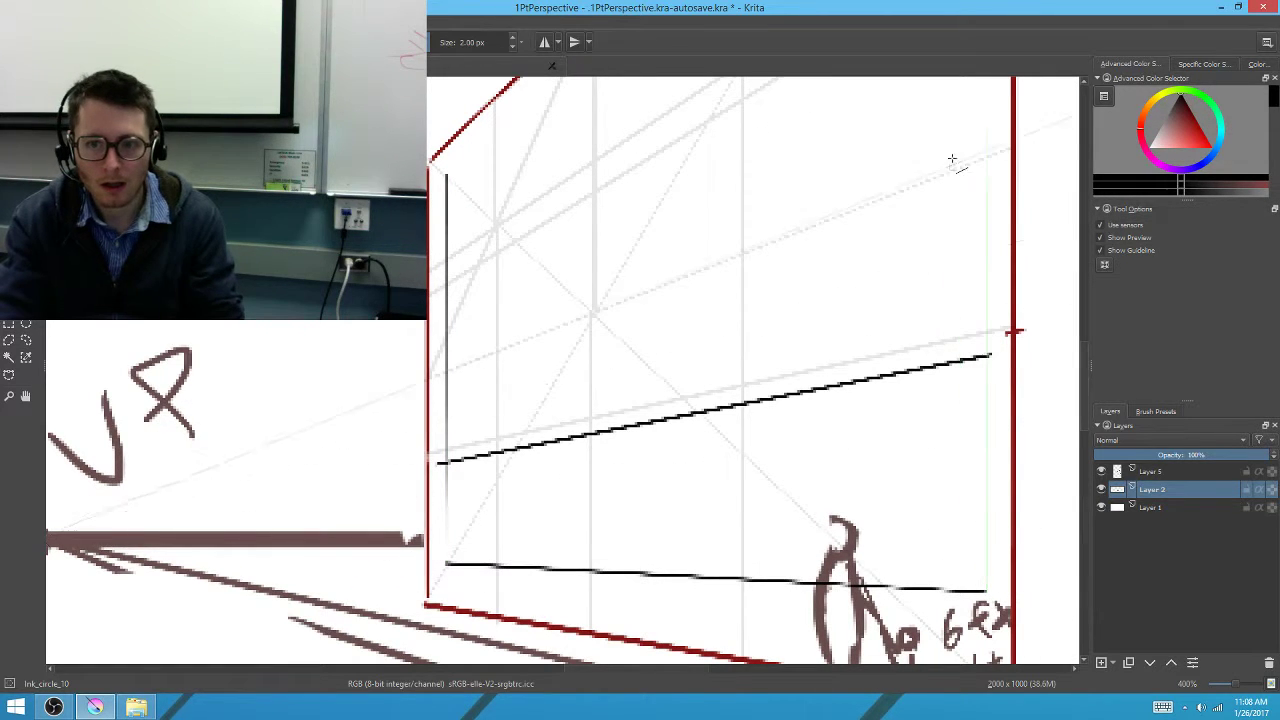
pyautogui.scroll(2, 955, 120)
pyautogui.scroll(3, 955, 52)
pyautogui.scroll(5, 955, 70)
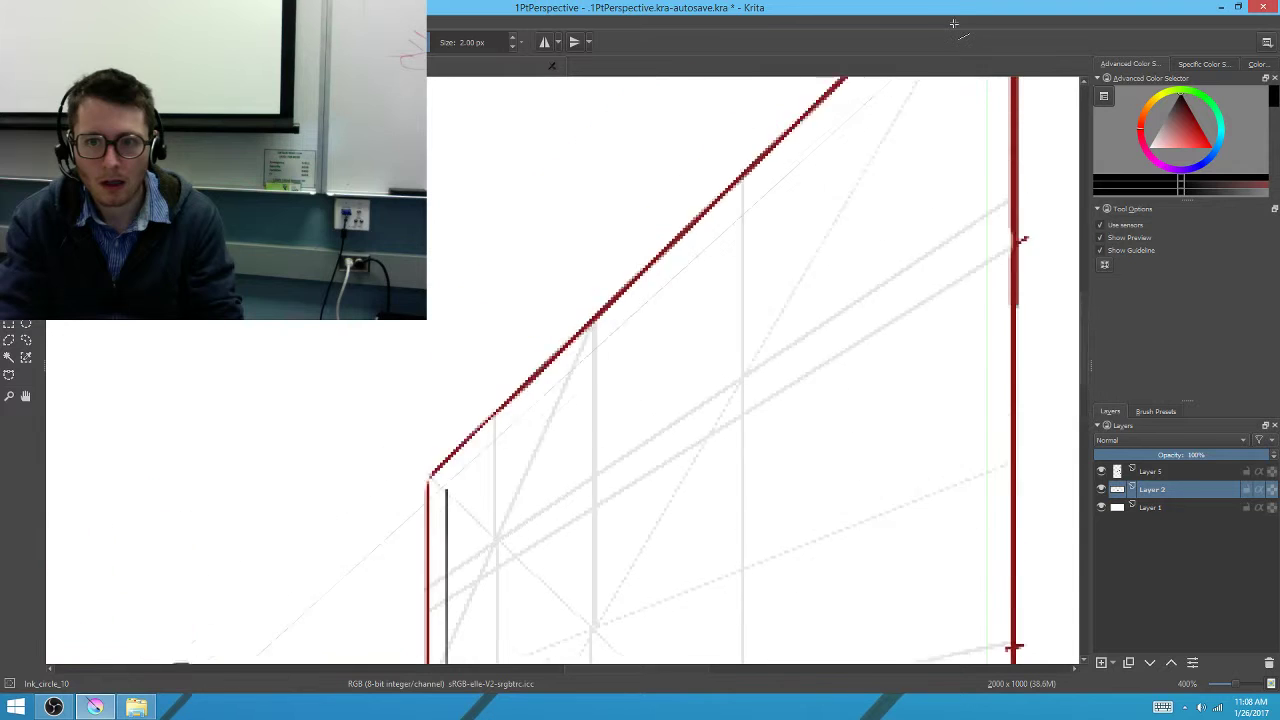
pyautogui.scroll(5, 951, 119)
pyautogui.moveTo(972, 178); pyautogui.dragTo(971, 164)
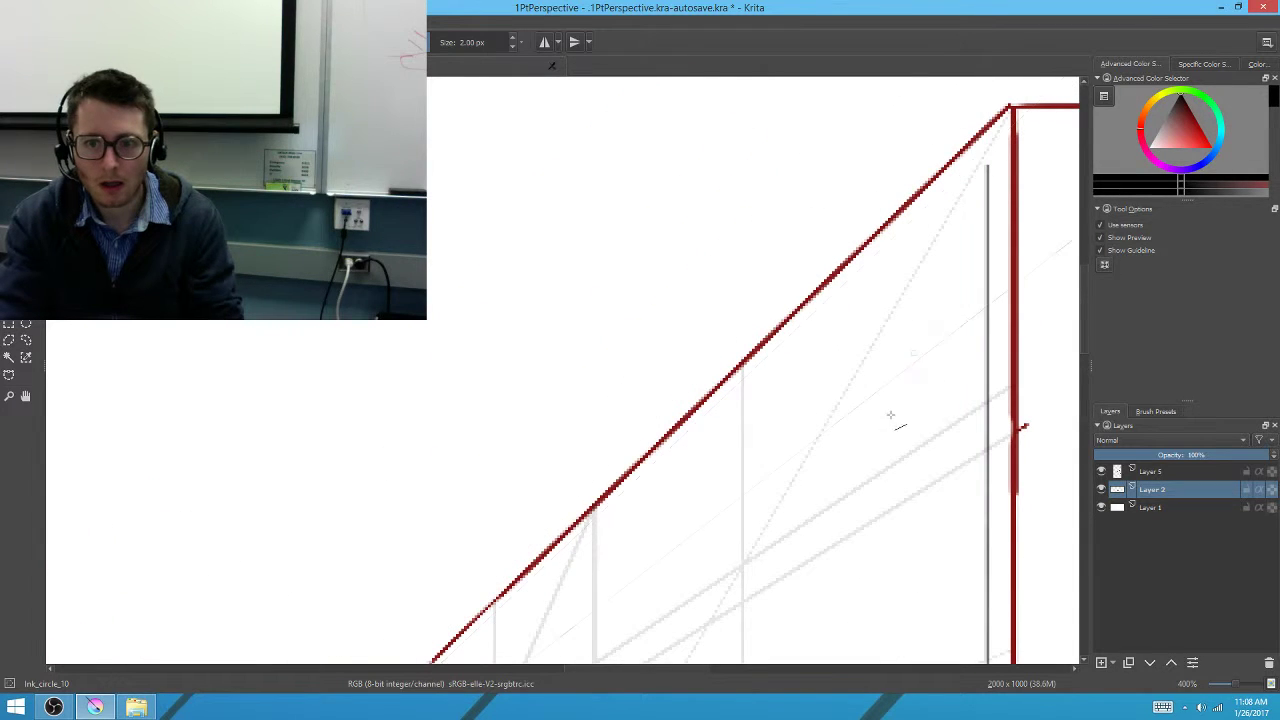
pyautogui.press('b')
pyautogui.scroll(-10, 1022, 427)
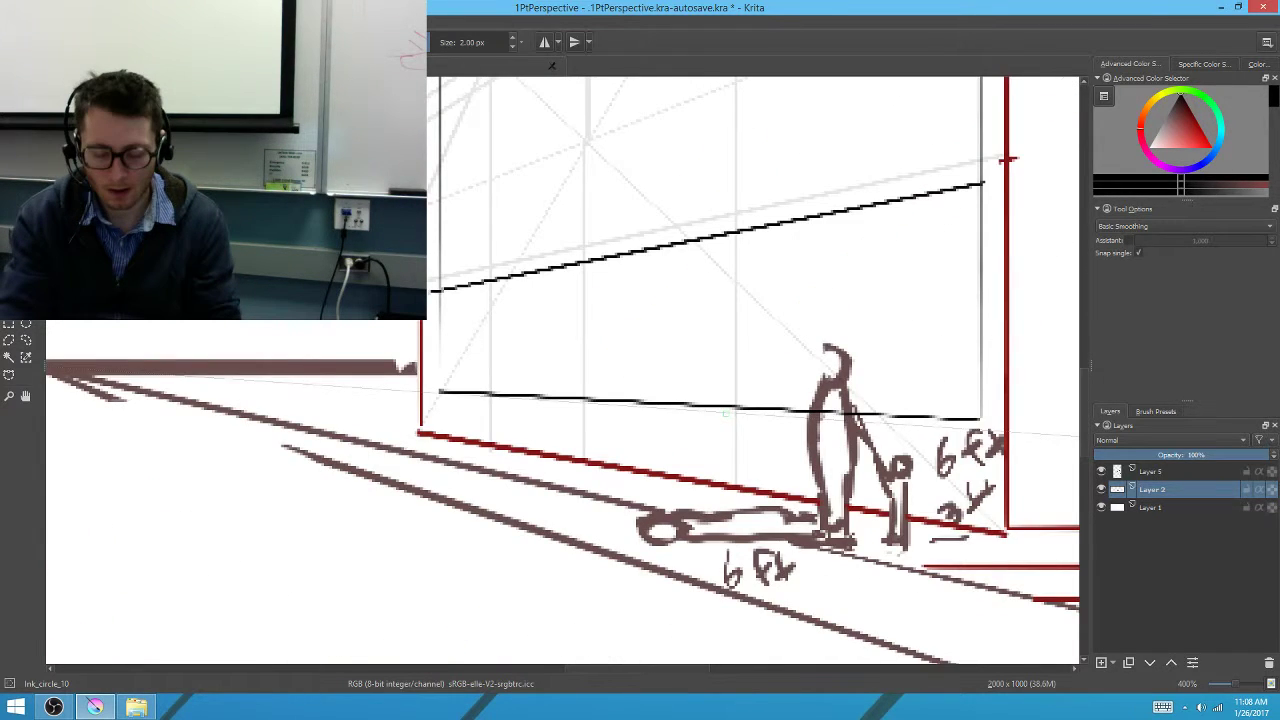
# Draw a black vertical panel line from the wall's base up to the roof edge
pyautogui.press('v')
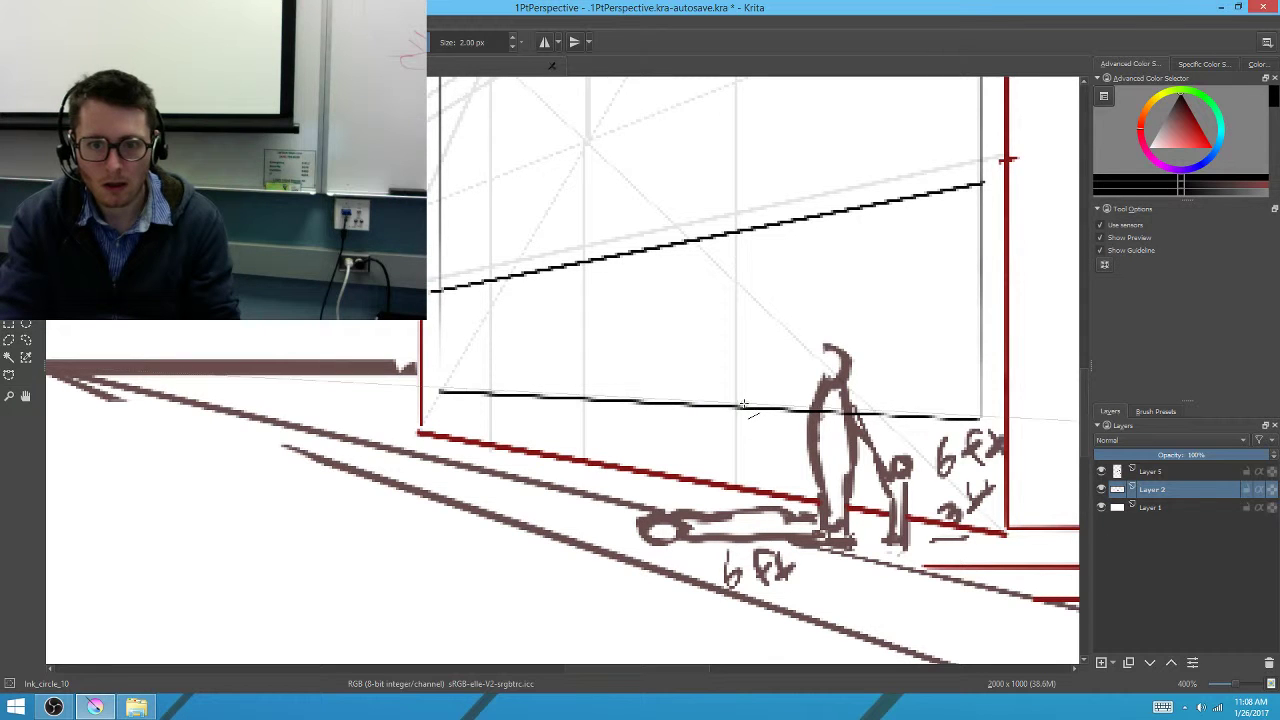
pyautogui.scroll(3, 757, 137)
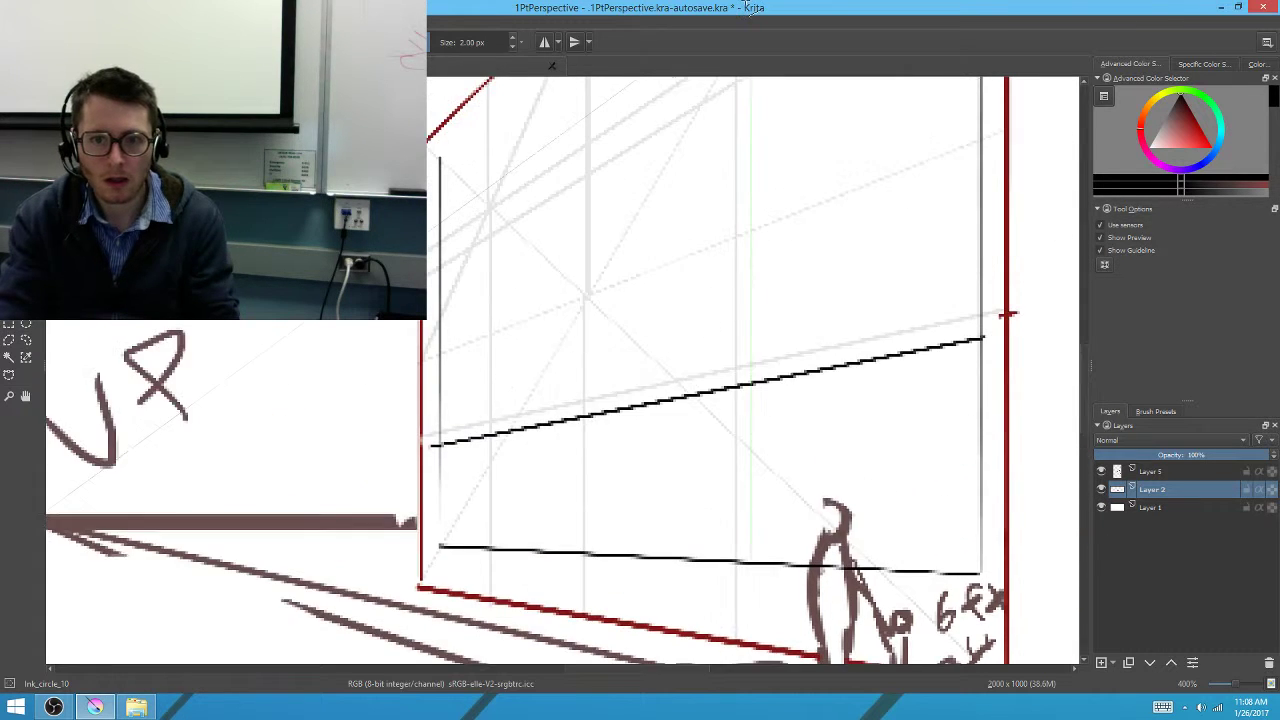
pyautogui.scroll(3, 740, 130)
pyautogui.scroll(1, 737, 90)
pyautogui.scroll(1, 737, 96)
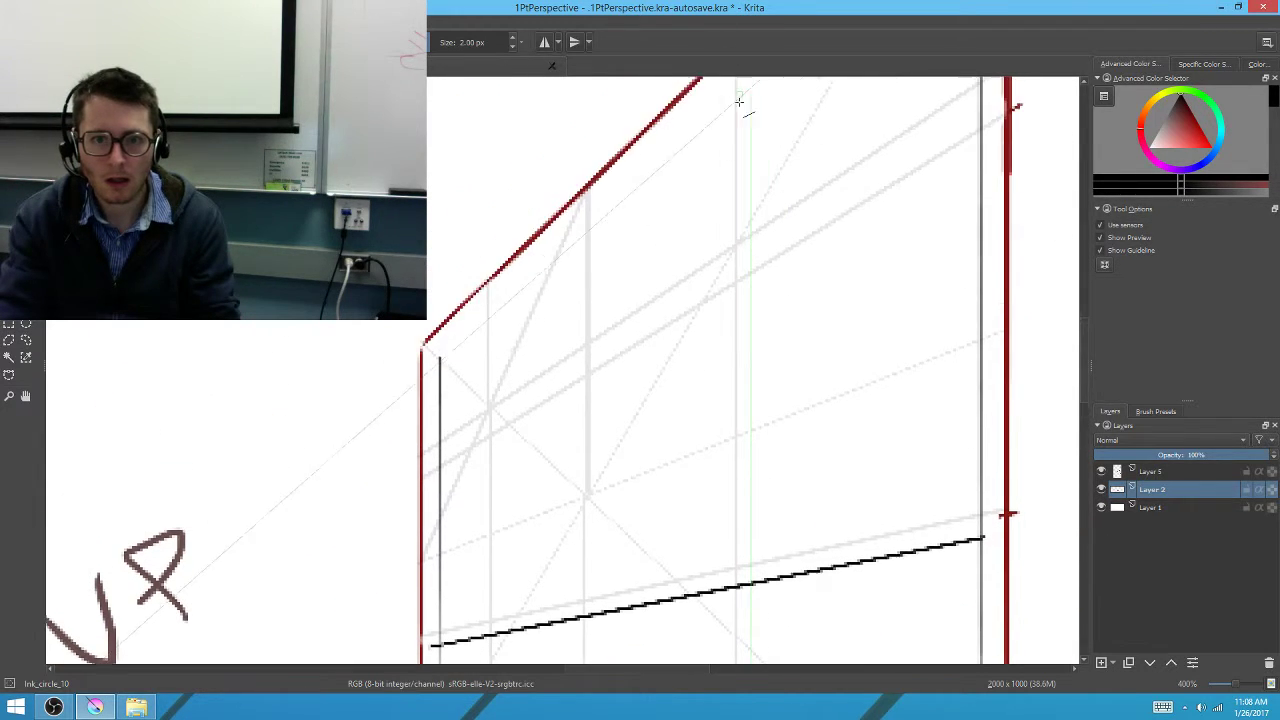
pyautogui.scroll(1, 737, 104)
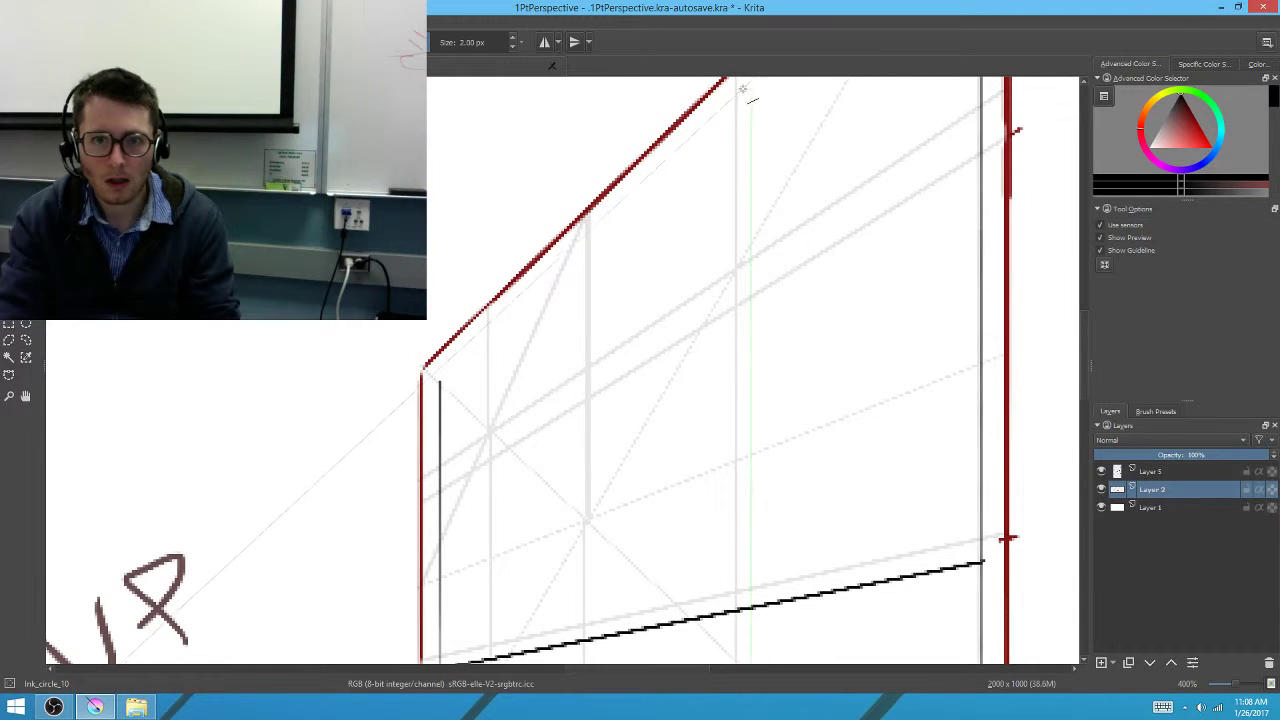
pyautogui.moveTo(748, 86); pyautogui.dragTo(749, 640)
pyautogui.press('b')
pyautogui.moveTo(676, 378); pyautogui.dragTo(733, 128)
pyautogui.moveTo(709, 306); pyautogui.dragTo(723, 374)
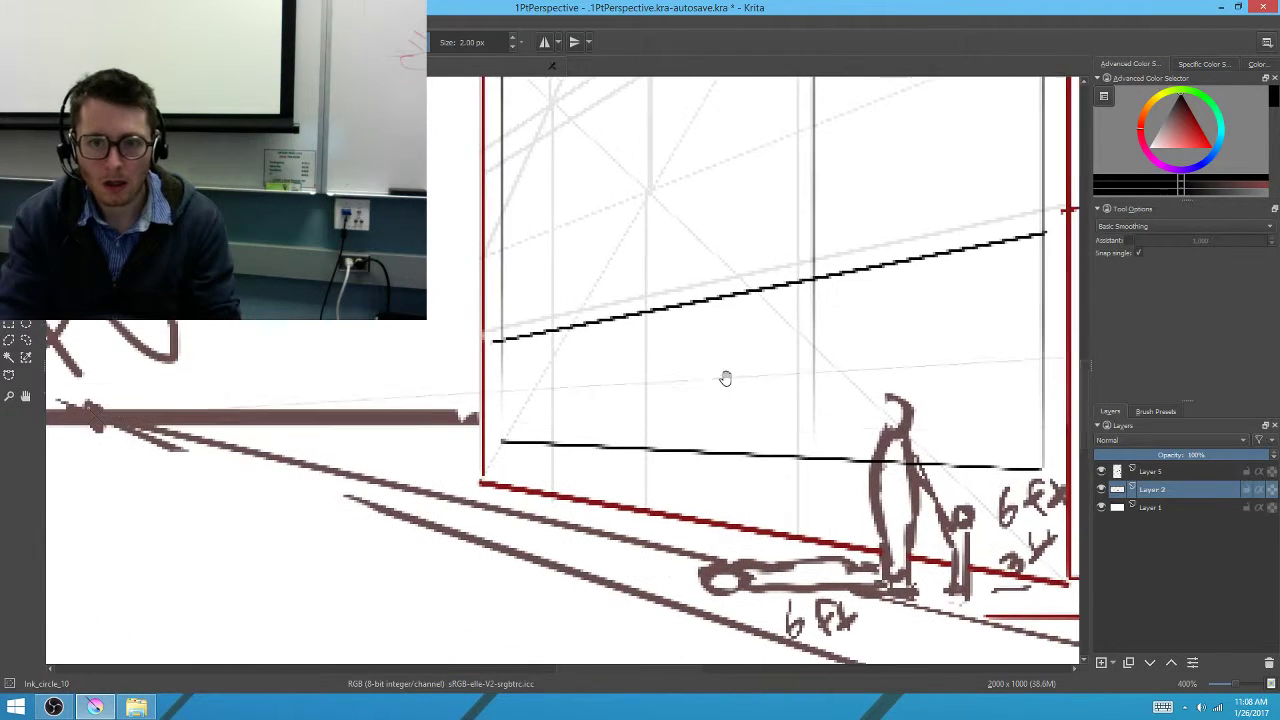
# Add two more vertical wall division lines reaching the roof edge
pyautogui.press('v')
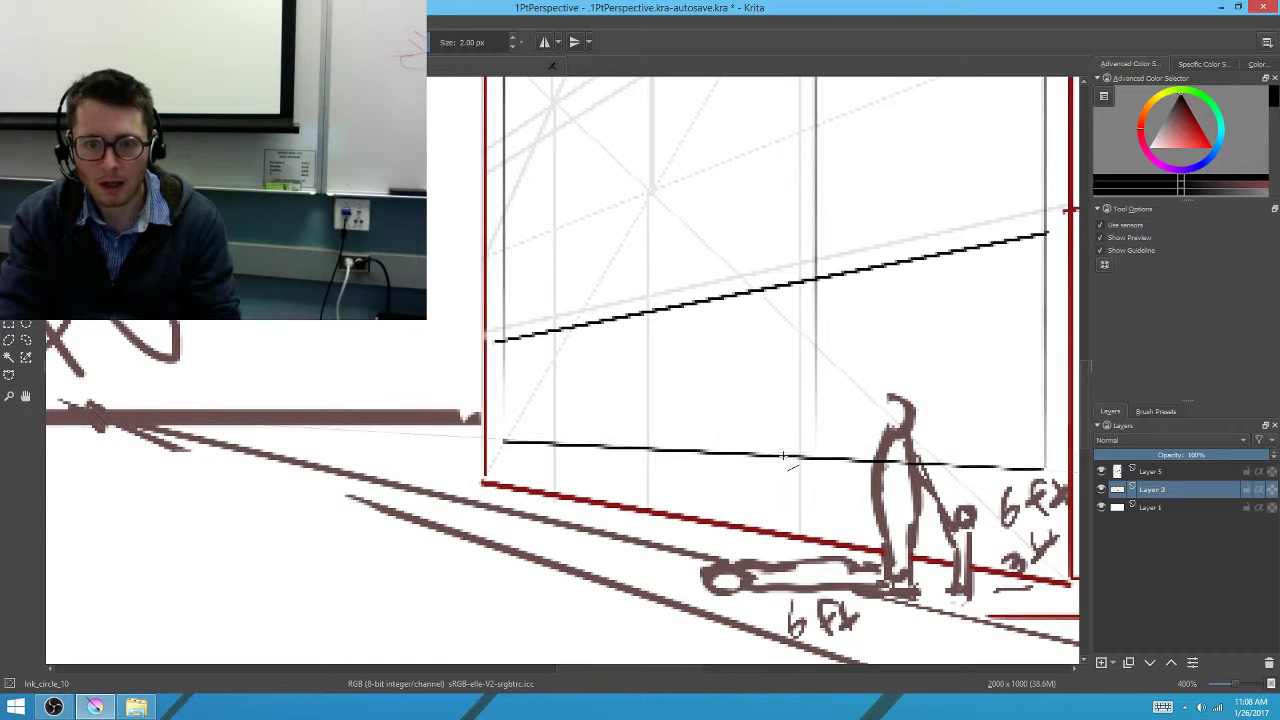
pyautogui.scroll(3, 781, 200)
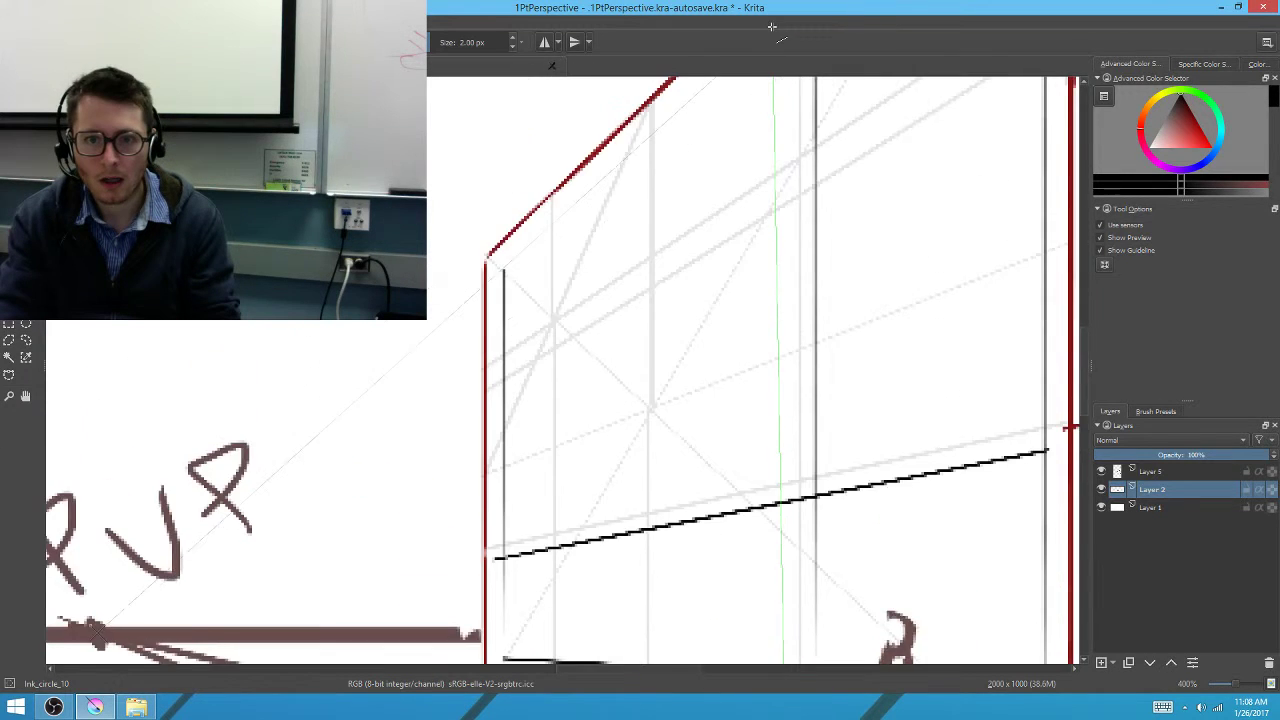
pyautogui.scroll(3, 781, 165)
pyautogui.moveTo(781, 165); pyautogui.dragTo(789, 122)
pyautogui.press('b')
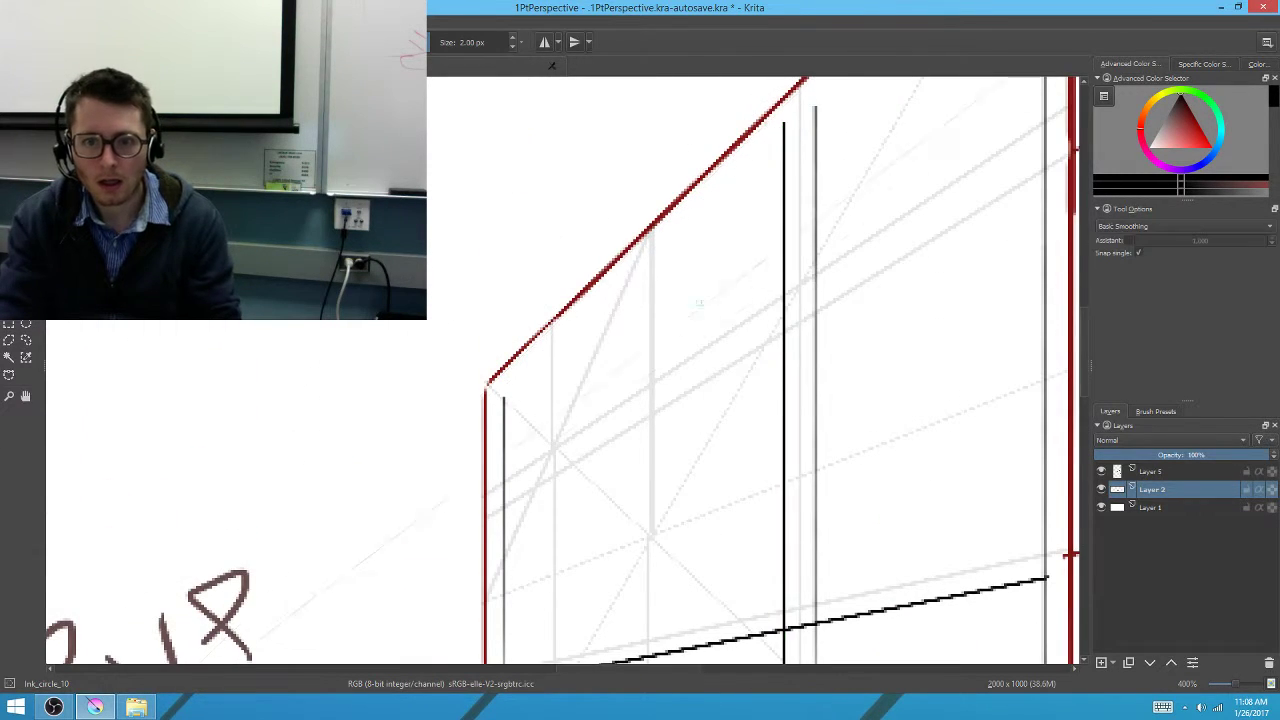
pyautogui.moveTo(651, 418)
pyautogui.mouseDown()
pyautogui.moveTo(730, 106)
pyautogui.moveTo(702, 80)
pyautogui.mouseUp()
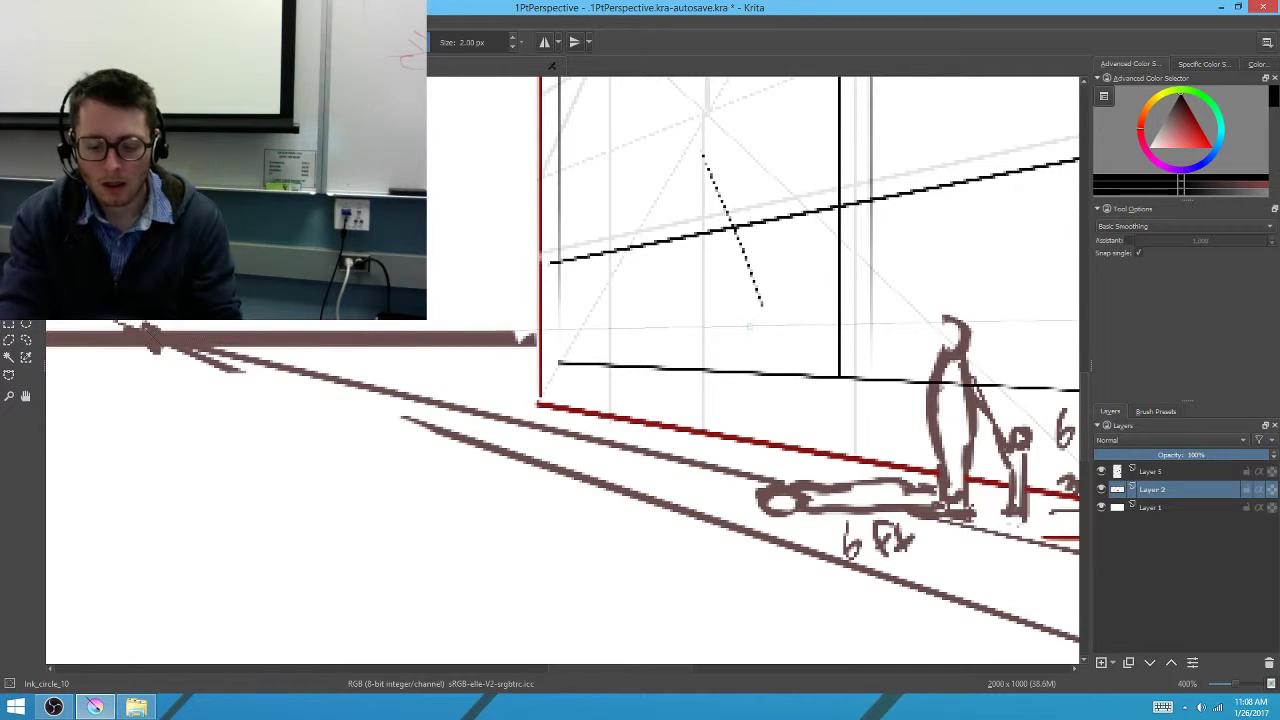
pyautogui.moveTo(717, 267); pyautogui.dragTo(746, 382)
pyautogui.press('v')
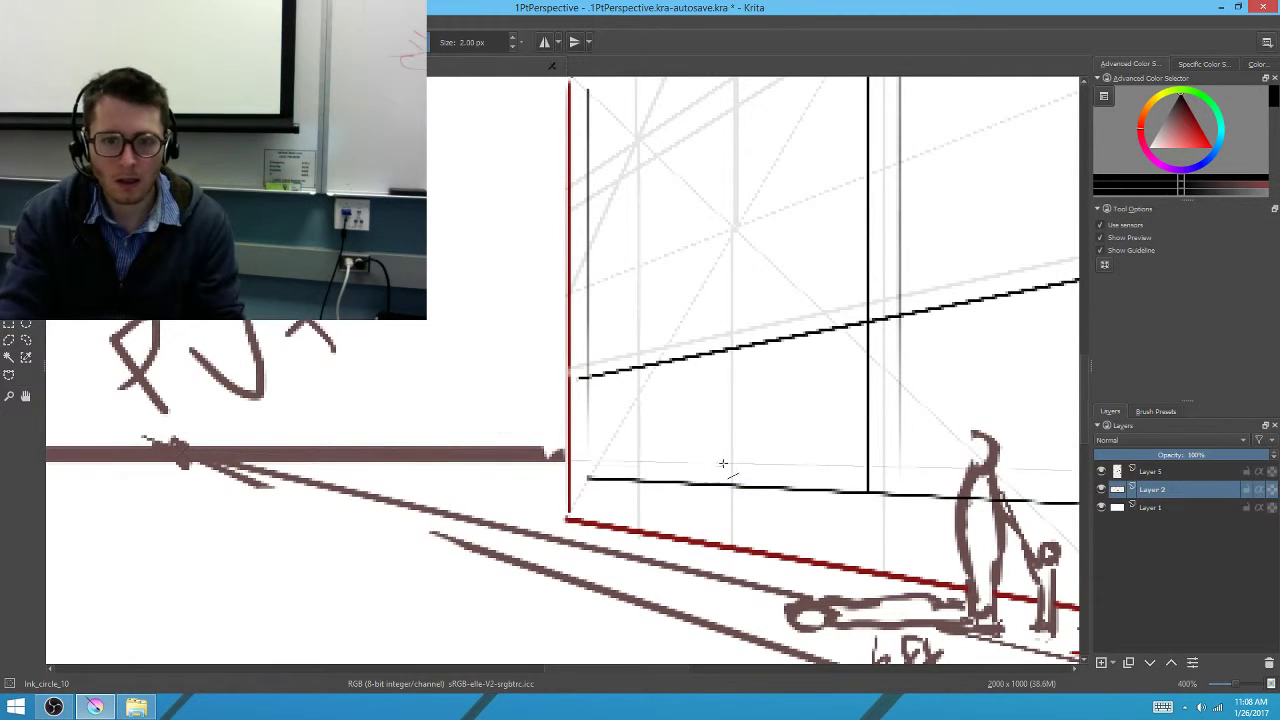
pyautogui.moveTo(740, 487); pyautogui.dragTo(757, 130)
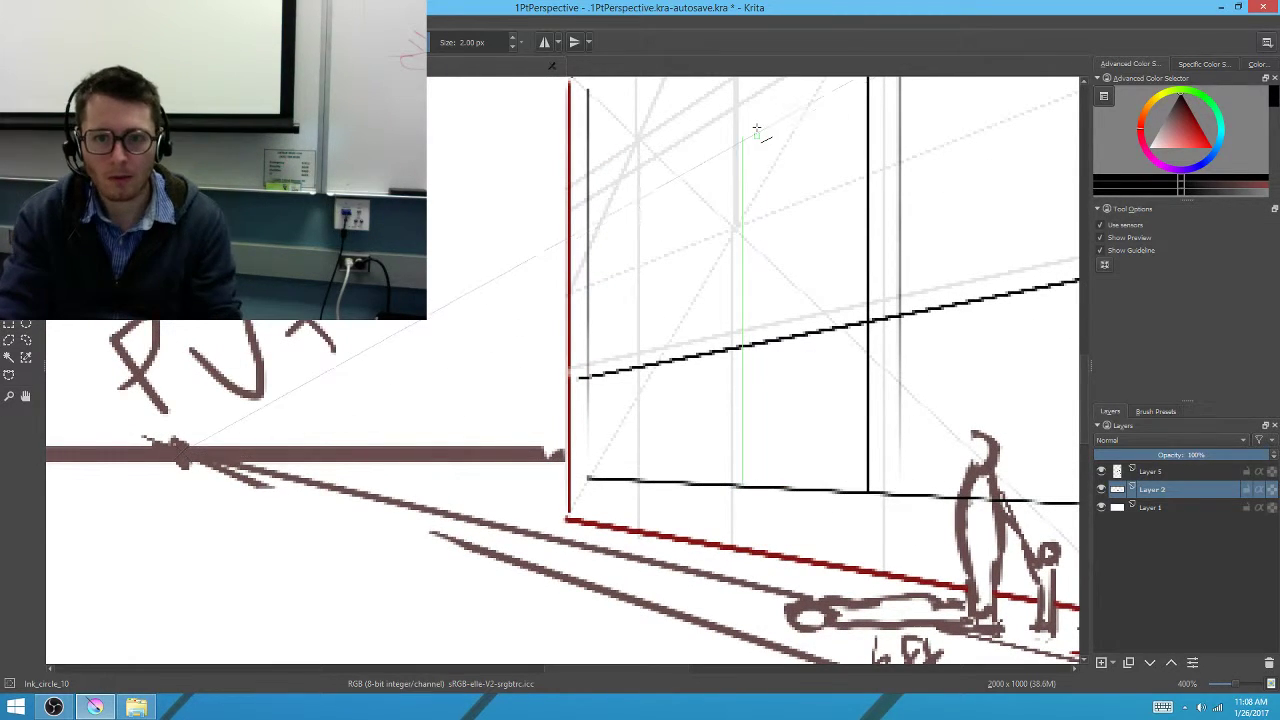
pyautogui.scroll(3, 757, 130)
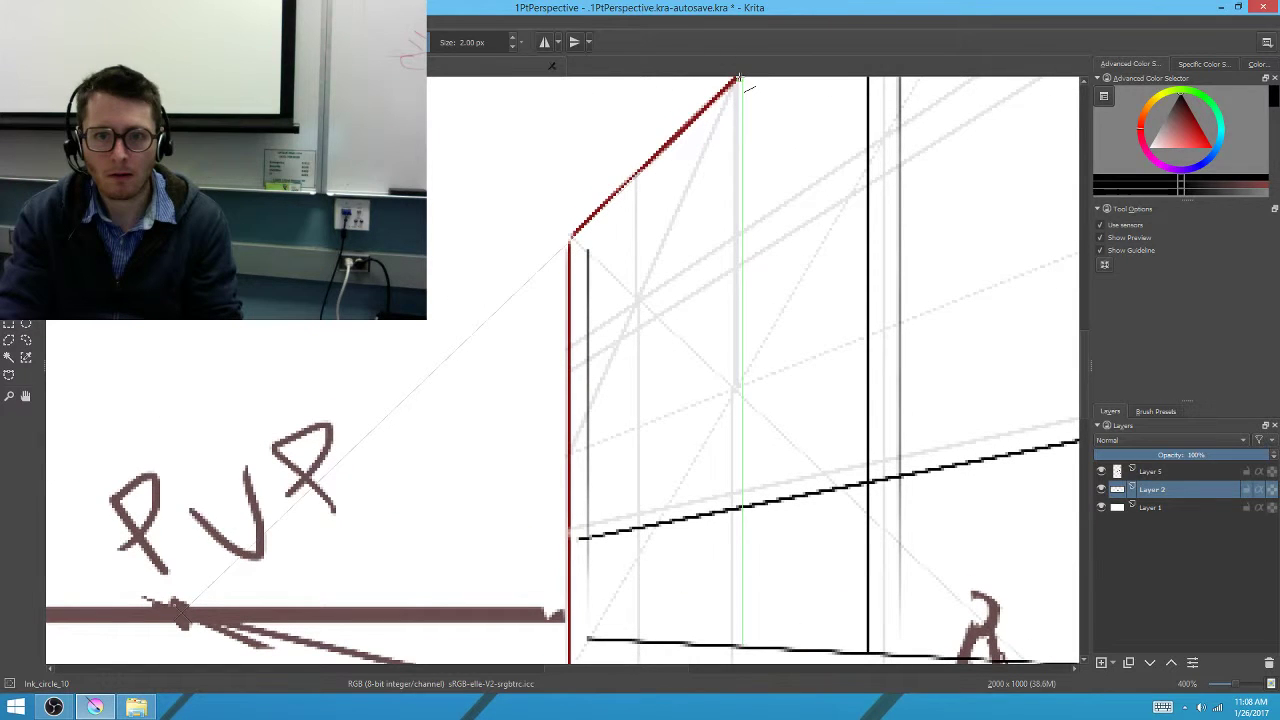
pyautogui.moveTo(739, 79); pyautogui.dragTo(742, 94)
pyautogui.moveTo(714, 491); pyautogui.dragTo(767, 348)
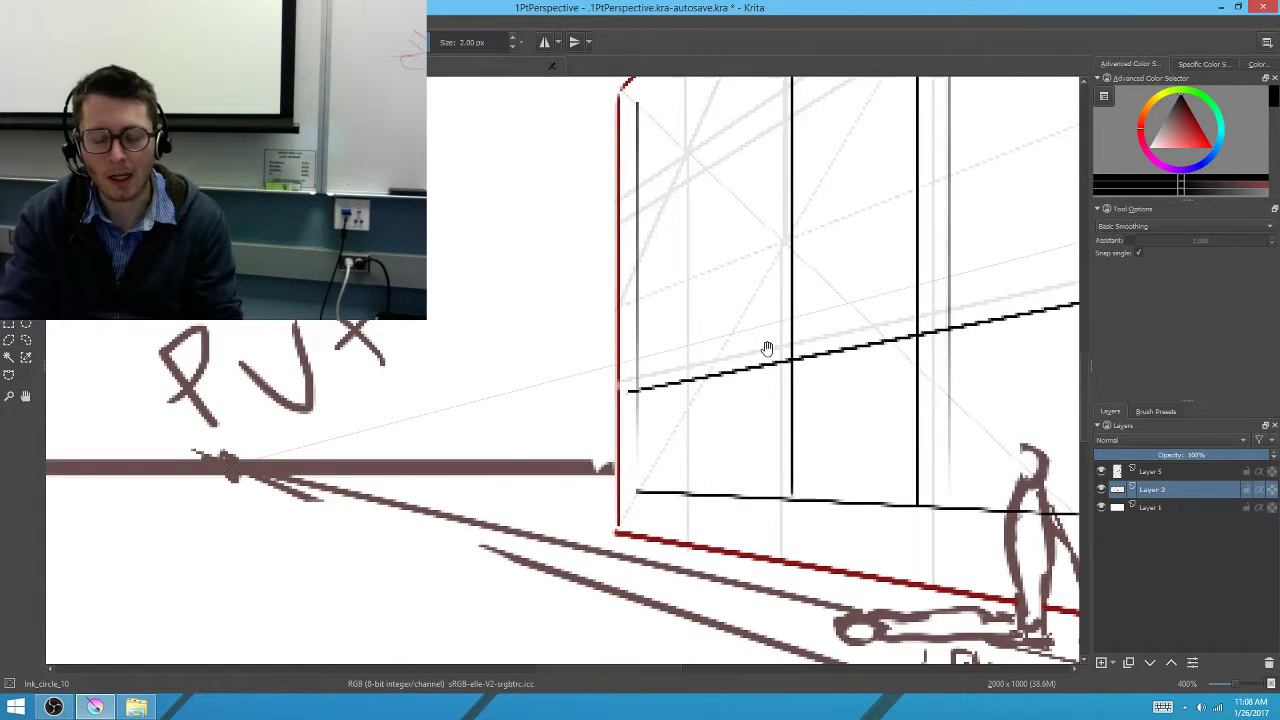
# Add the final vertical lines between the upper and lower perspective lines
pyautogui.press('v')
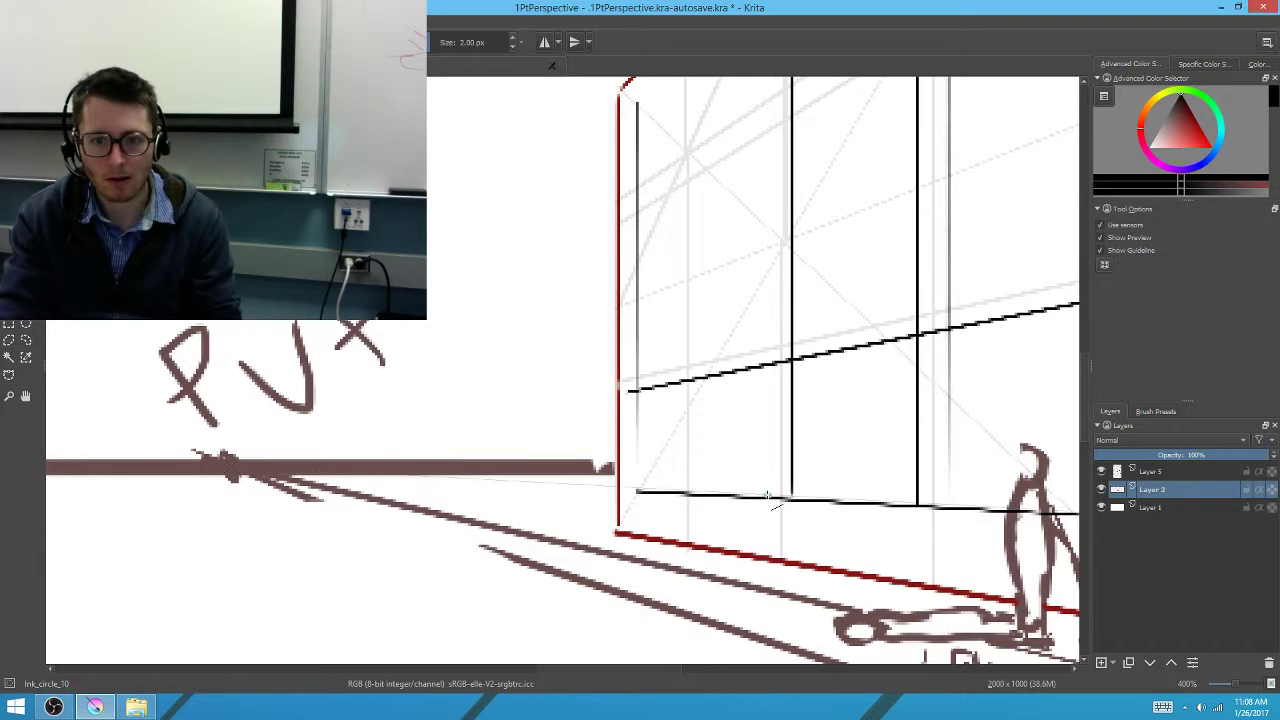
pyautogui.scroll(1, 768, 238)
pyautogui.scroll(4, 760, 120)
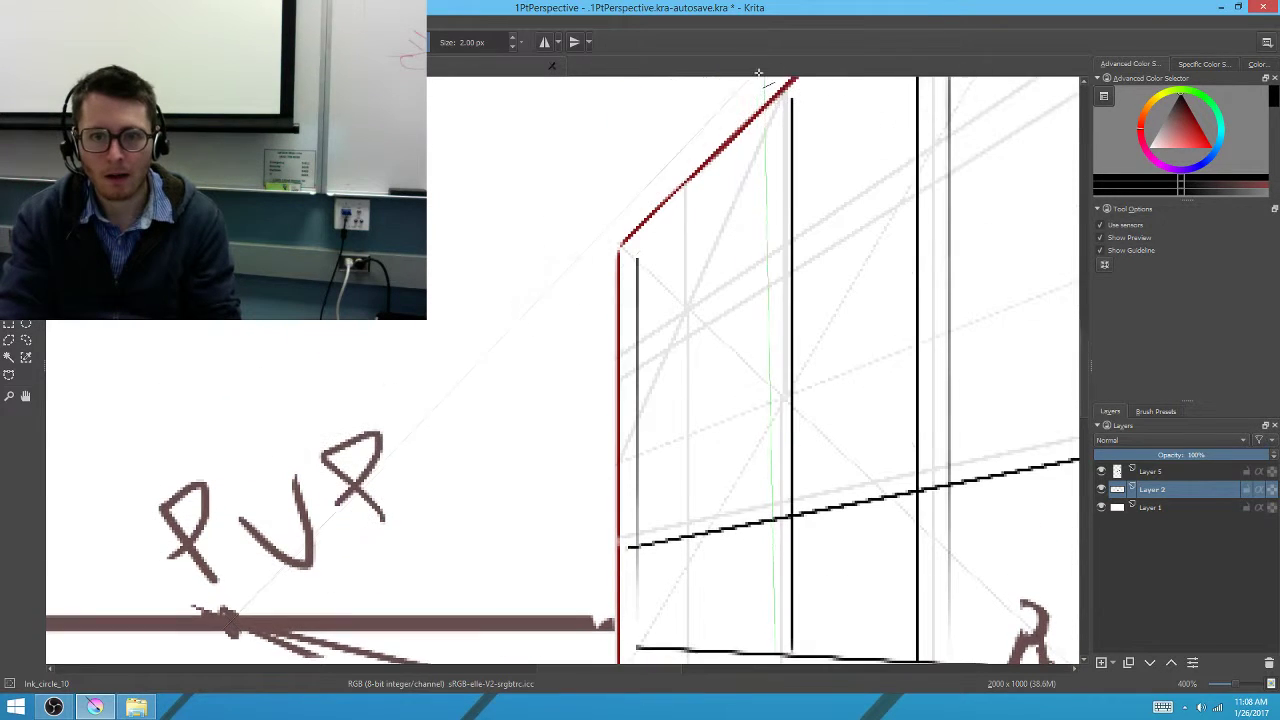
pyautogui.moveTo(763, 89); pyautogui.dragTo(764, 90)
pyautogui.press('b')
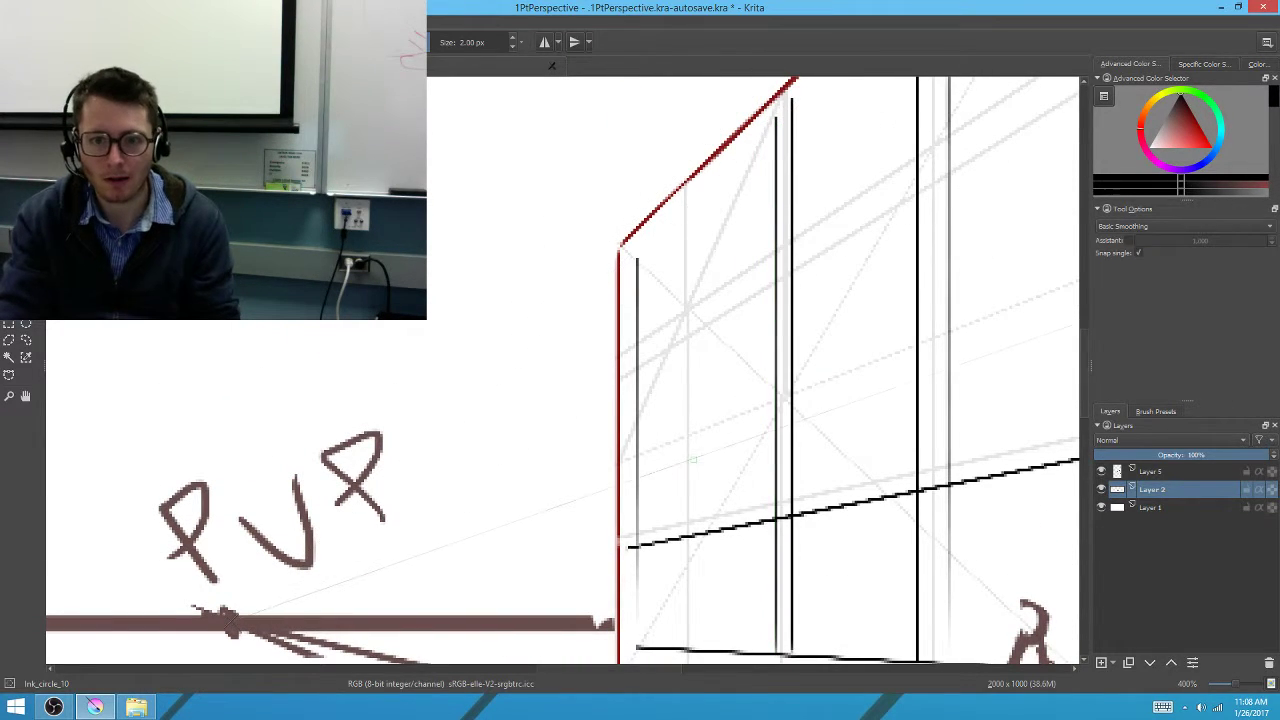
pyautogui.moveTo(691, 418); pyautogui.dragTo(713, 262)
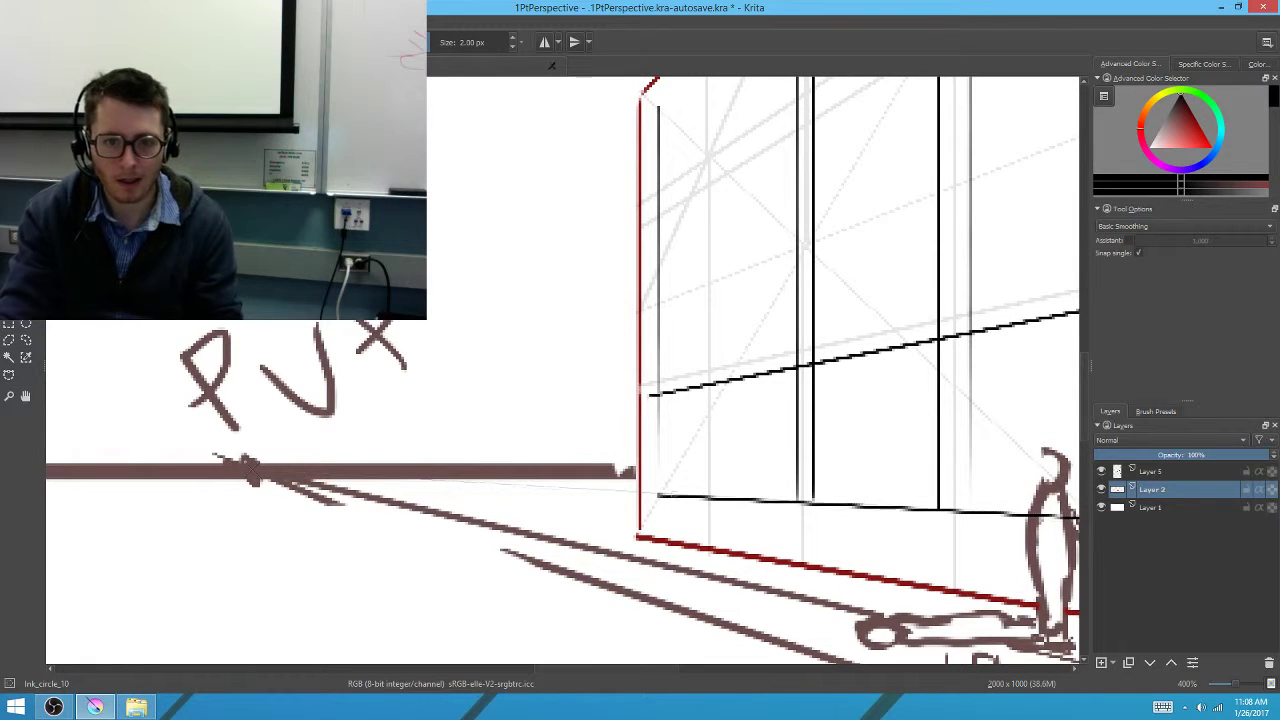
pyautogui.moveTo(658, 495)
pyautogui.mouseDown()
pyautogui.moveTo(655, 395)
pyautogui.moveTo(614, 531)
pyautogui.mouseUp()
pyautogui.scroll(-1, 614, 531)
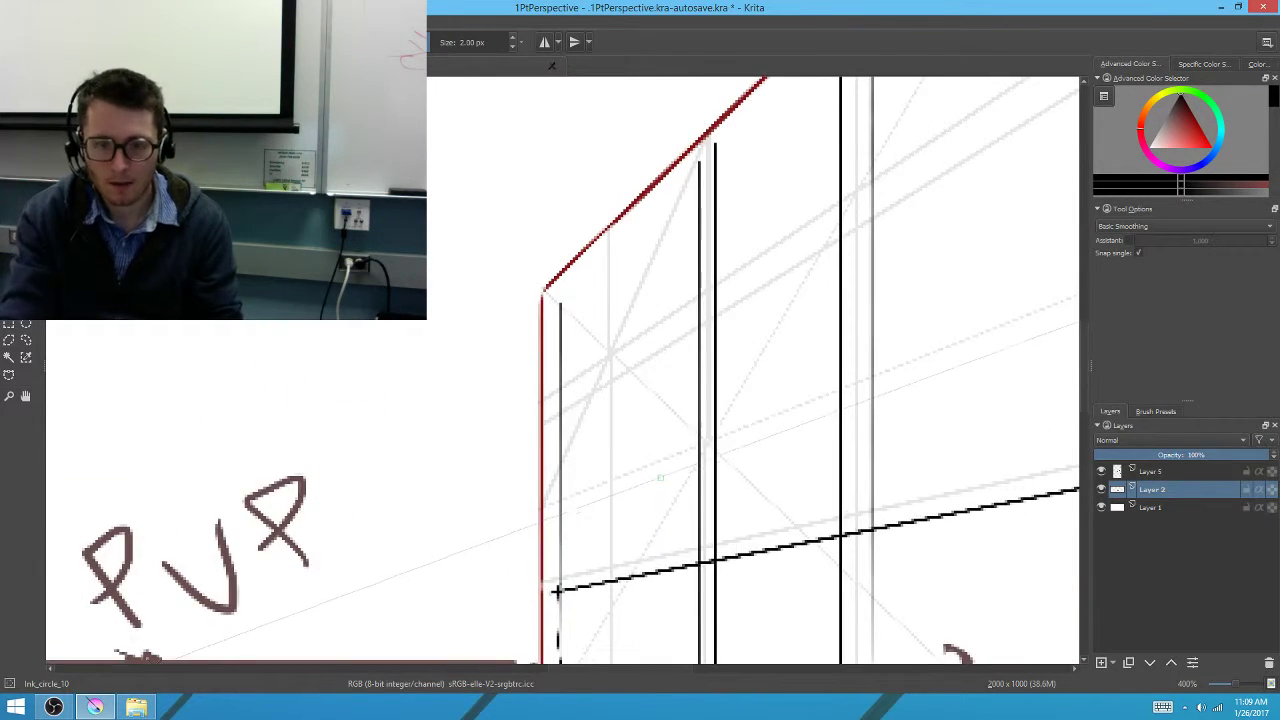
pyautogui.scroll(-1, 614, 531)
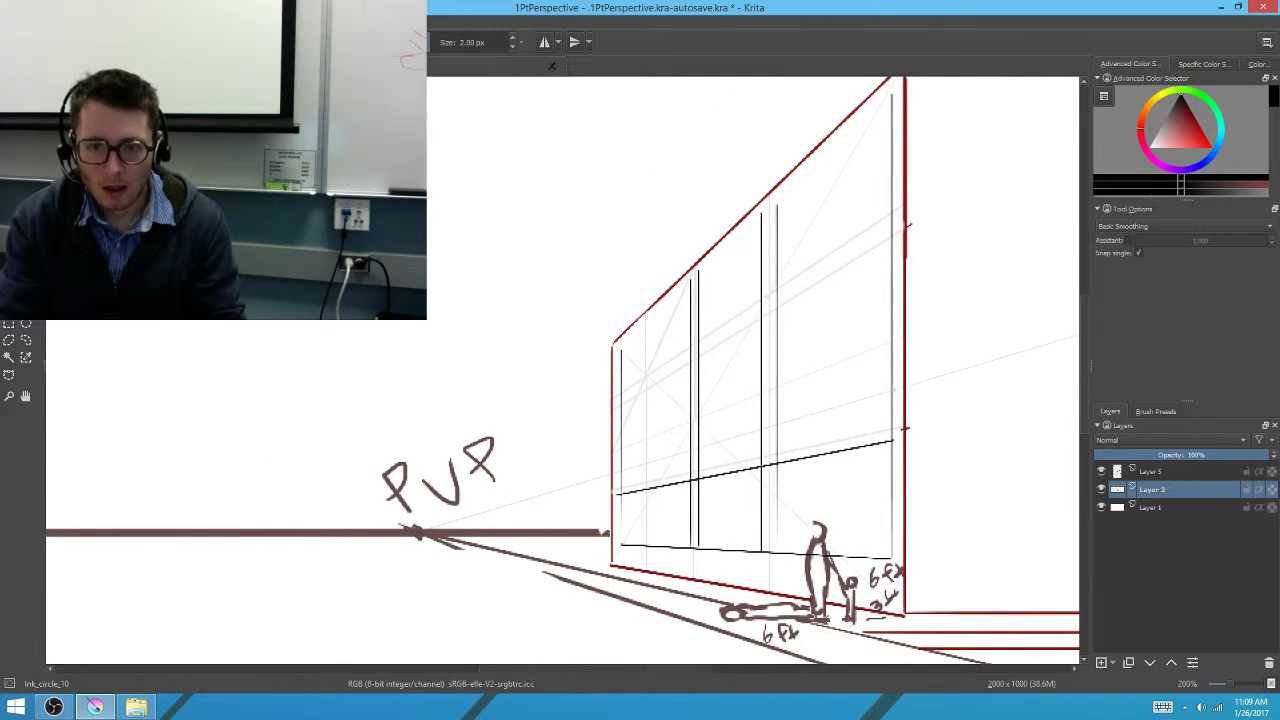
# Draw a black floor line across the facade toward the vanishing point, undoing a misplaced attempt
pyautogui.press('v')
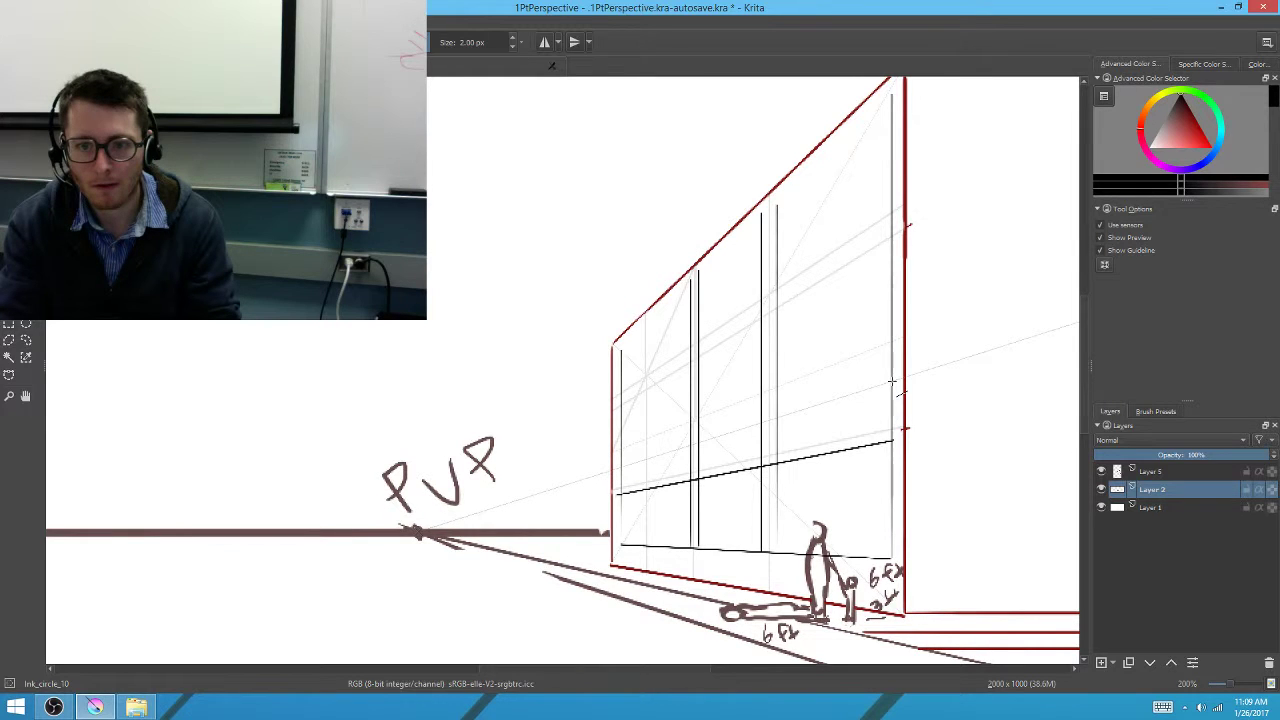
pyautogui.press('b')
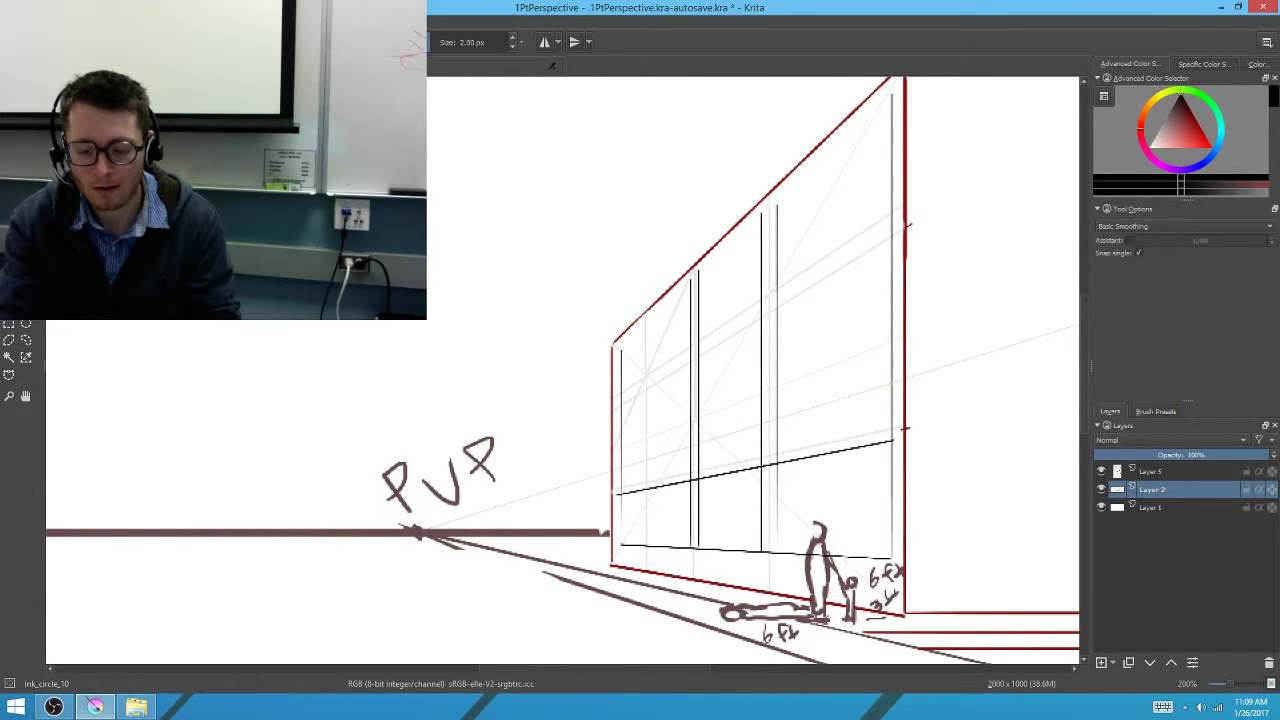
pyautogui.press('v')
pyautogui.moveTo(890, 384); pyautogui.dragTo(618, 455)
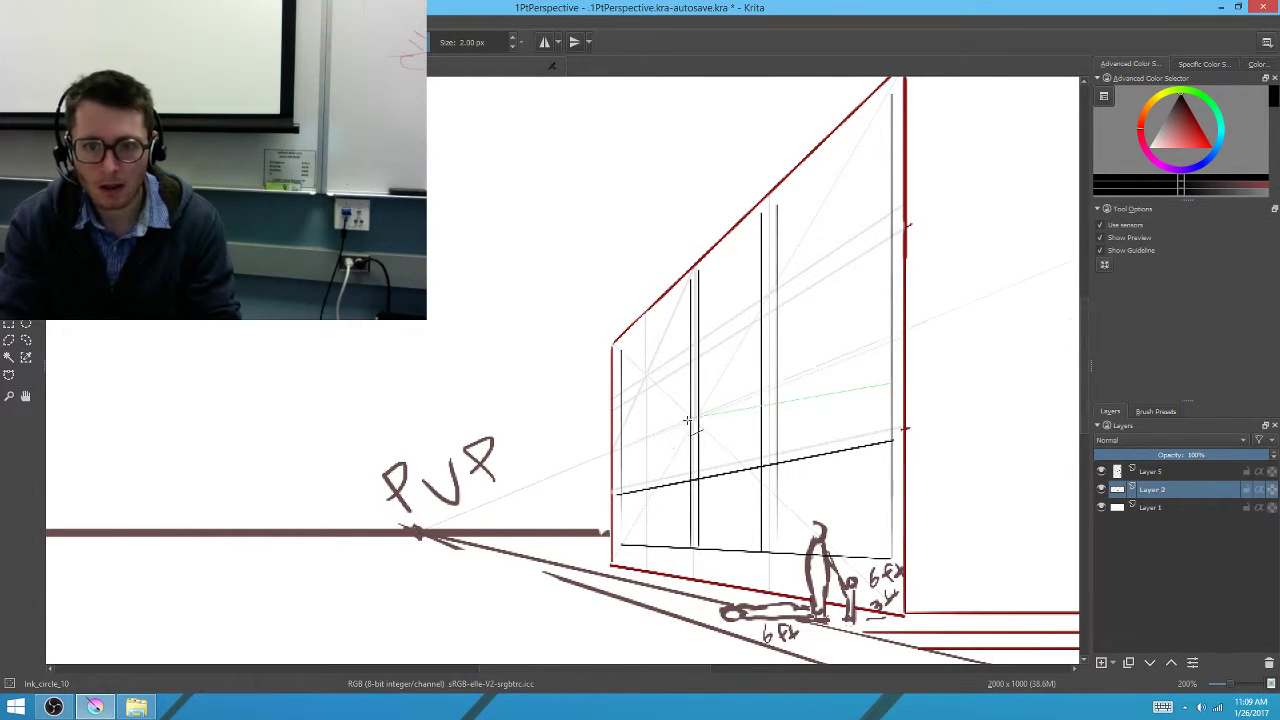
pyautogui.press('b')
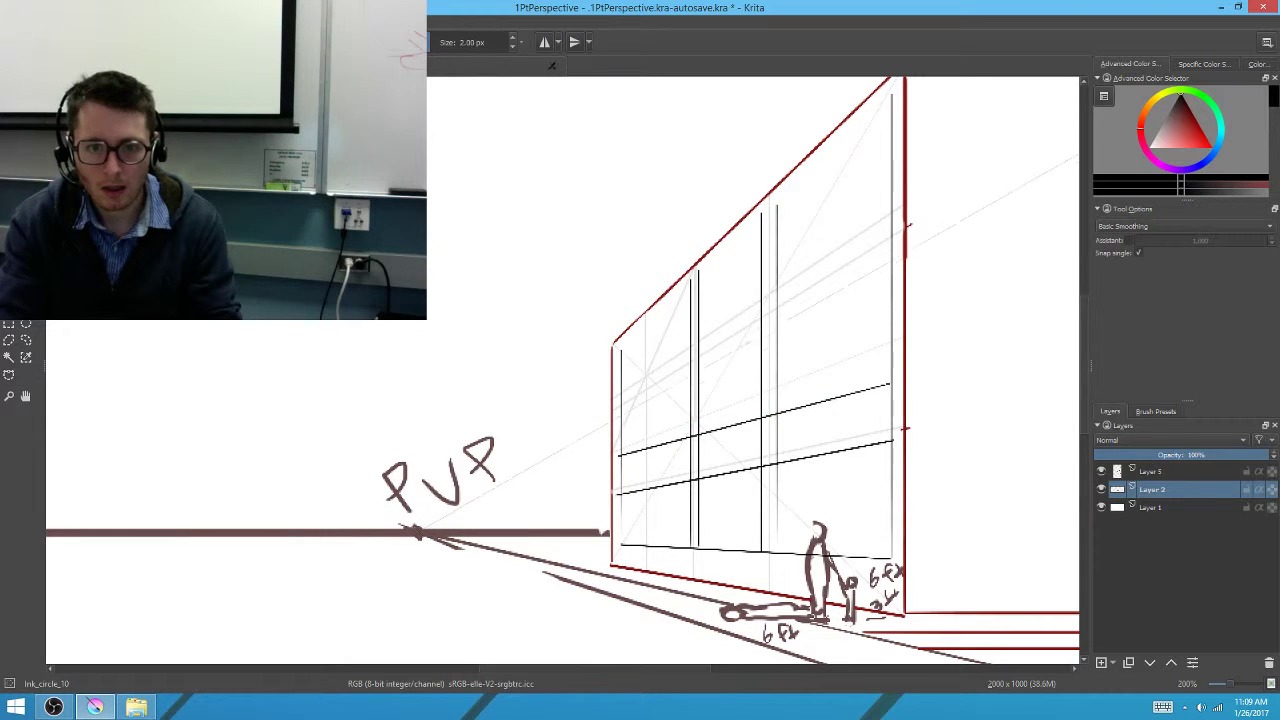
pyautogui.hotkey('ctrl', 'z')
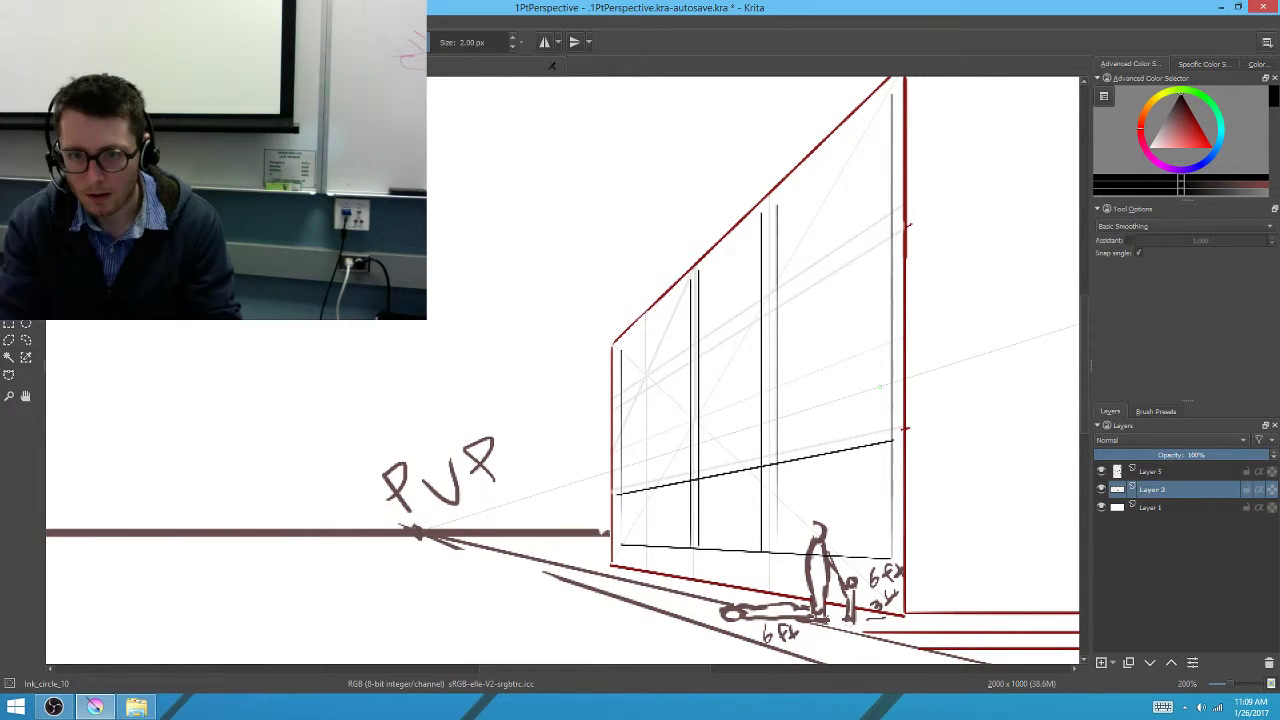
pyautogui.press('v')
pyautogui.moveTo(800, 410); pyautogui.dragTo(621, 469)
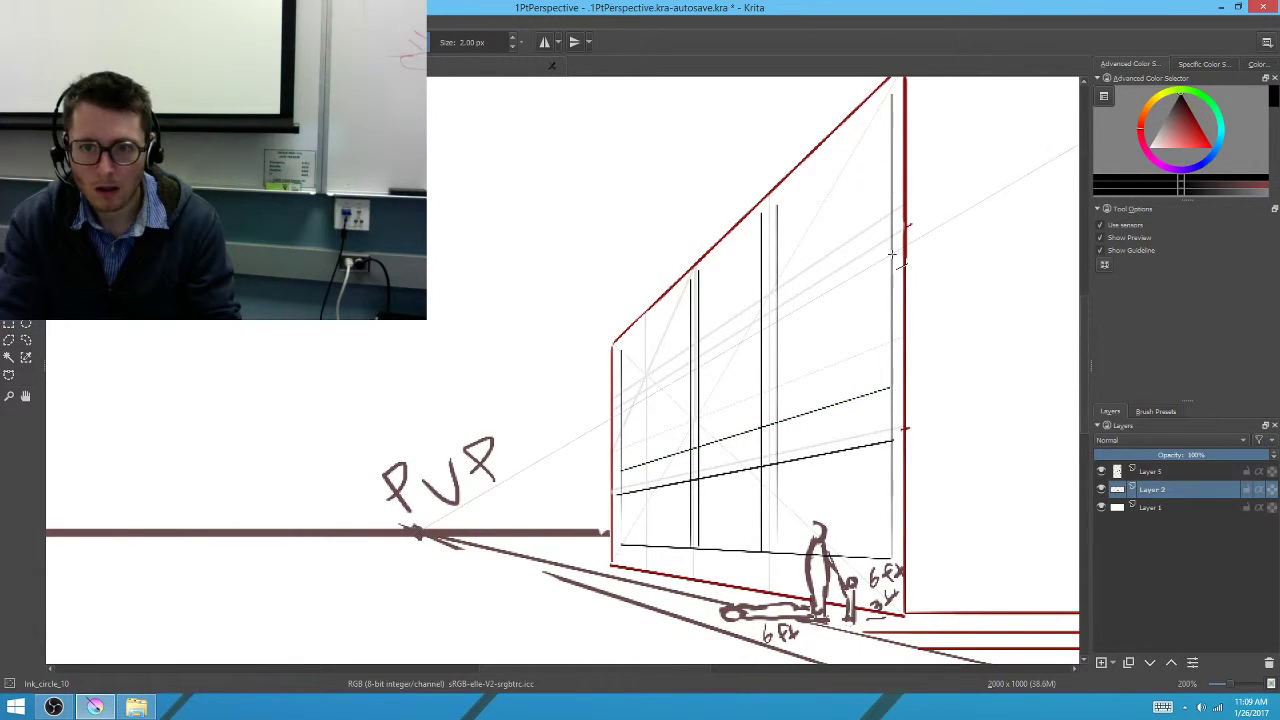
# Add a higher floor line and another along the facade's top edge
pyautogui.moveTo(893, 254)
pyautogui.mouseDown()
pyautogui.moveTo(625, 405)
pyautogui.moveTo(622, 425)
pyautogui.moveTo(616, 413)
pyautogui.mouseUp()
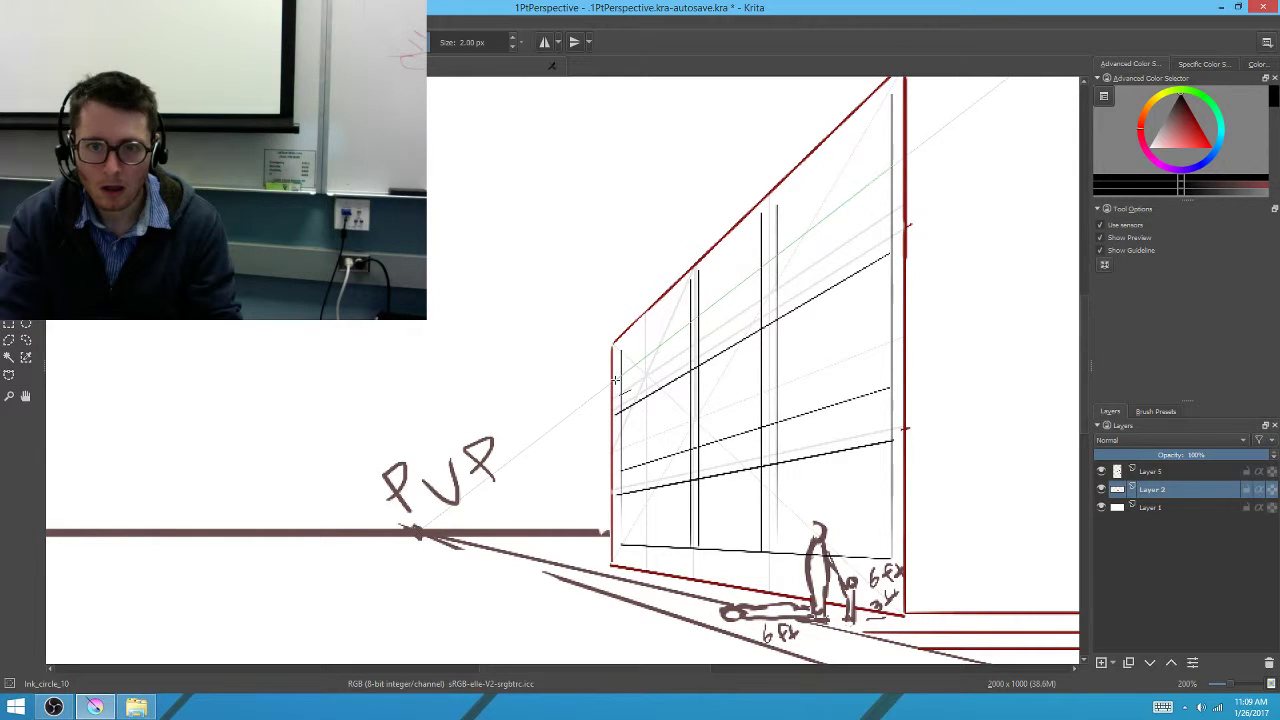
pyautogui.press('b')
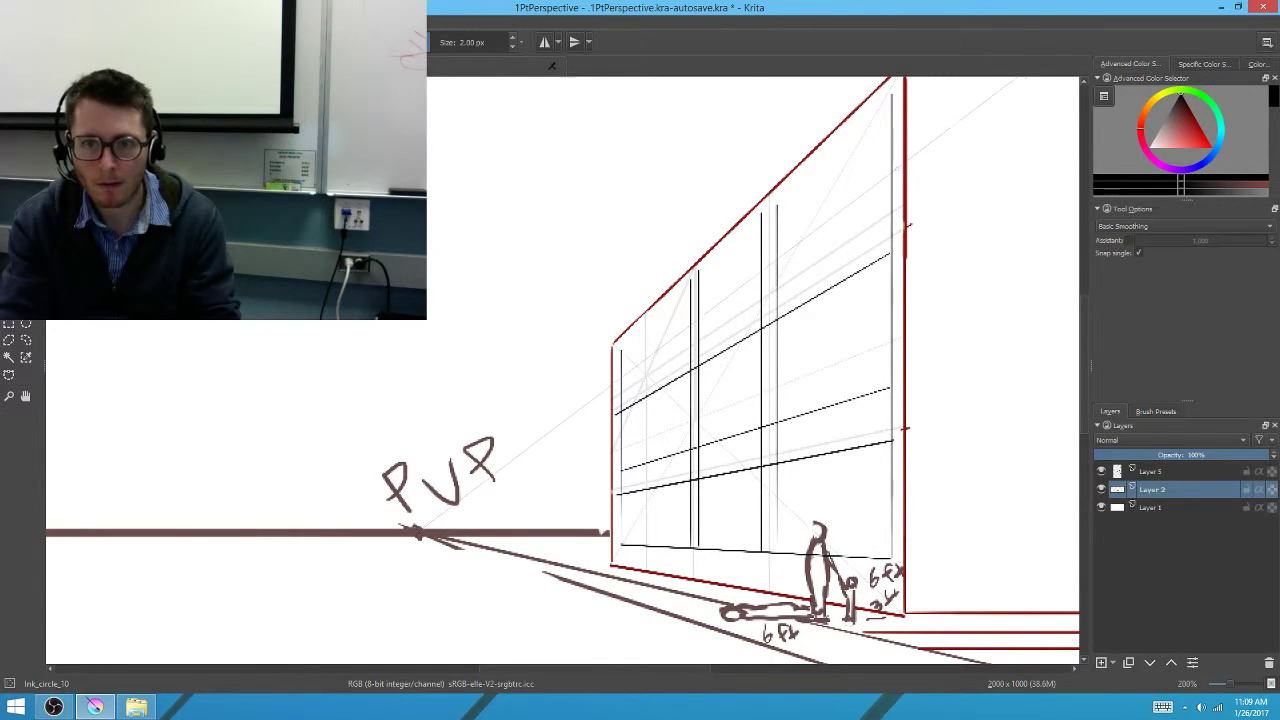
pyautogui.press('v')
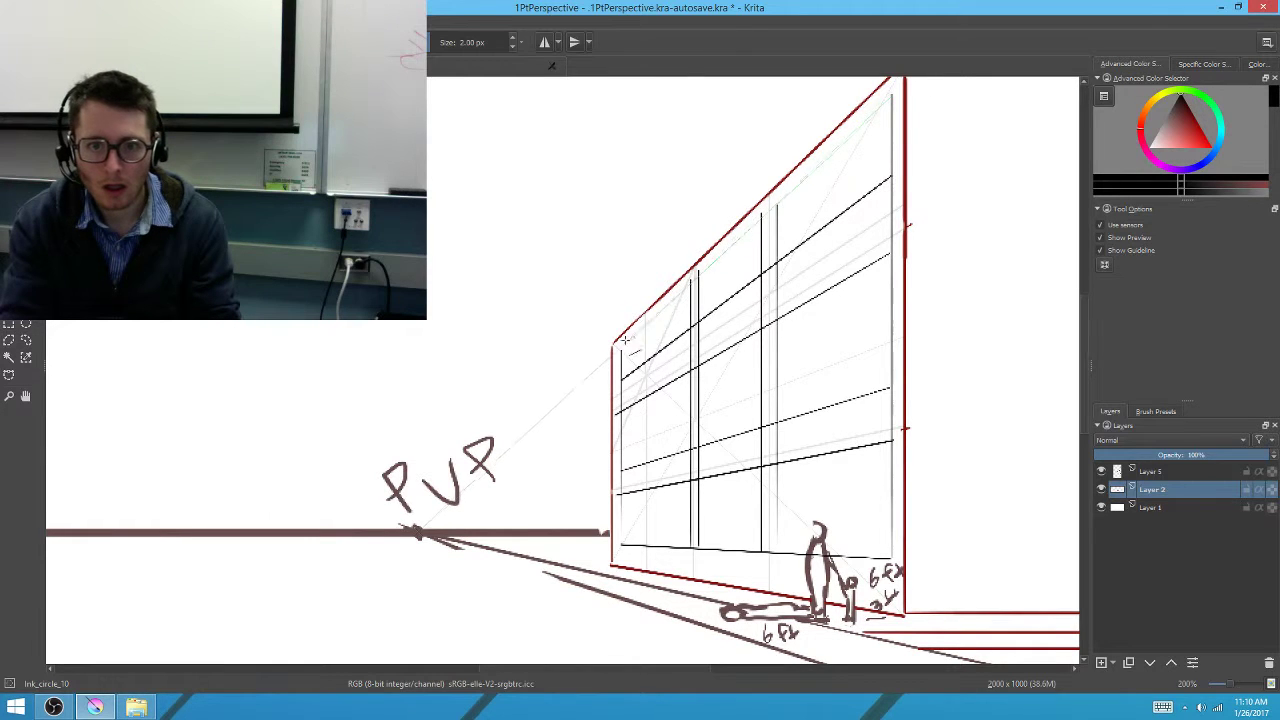
pyautogui.moveTo(889, 97); pyautogui.dragTo(621, 348)
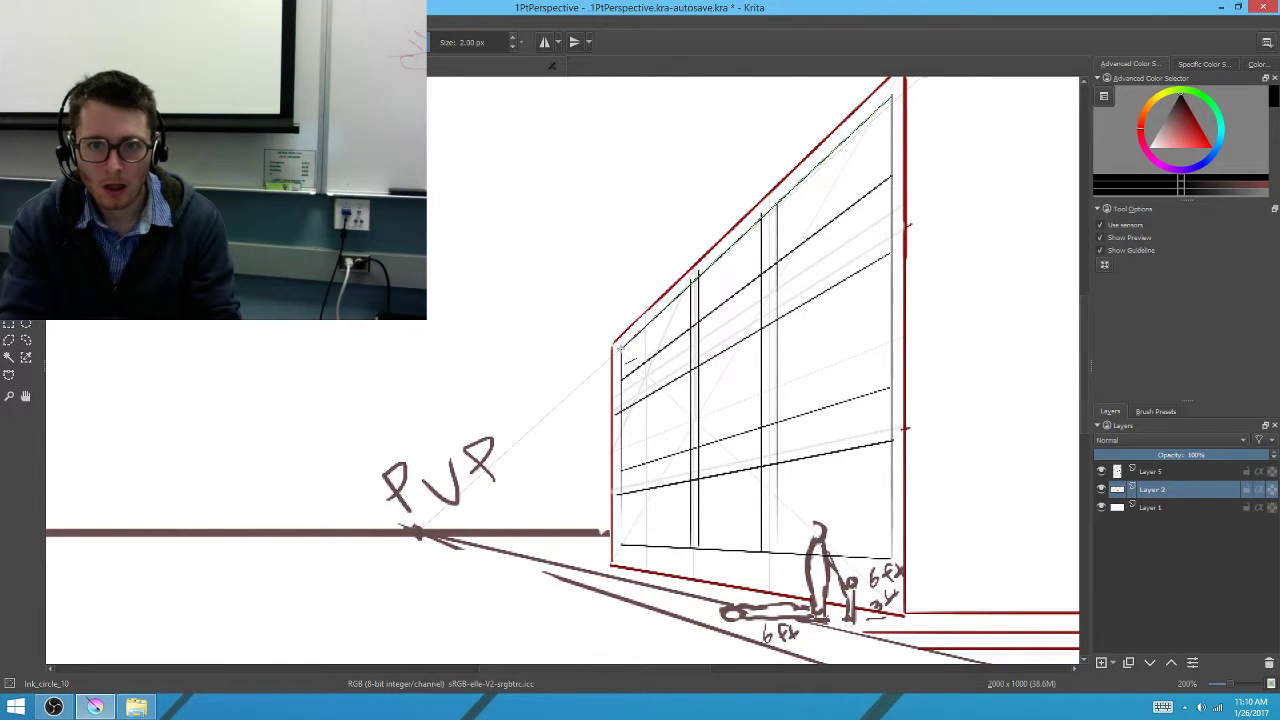
pyautogui.press('b')
pyautogui.moveTo(637, 420); pyautogui.dragTo(661, 380)
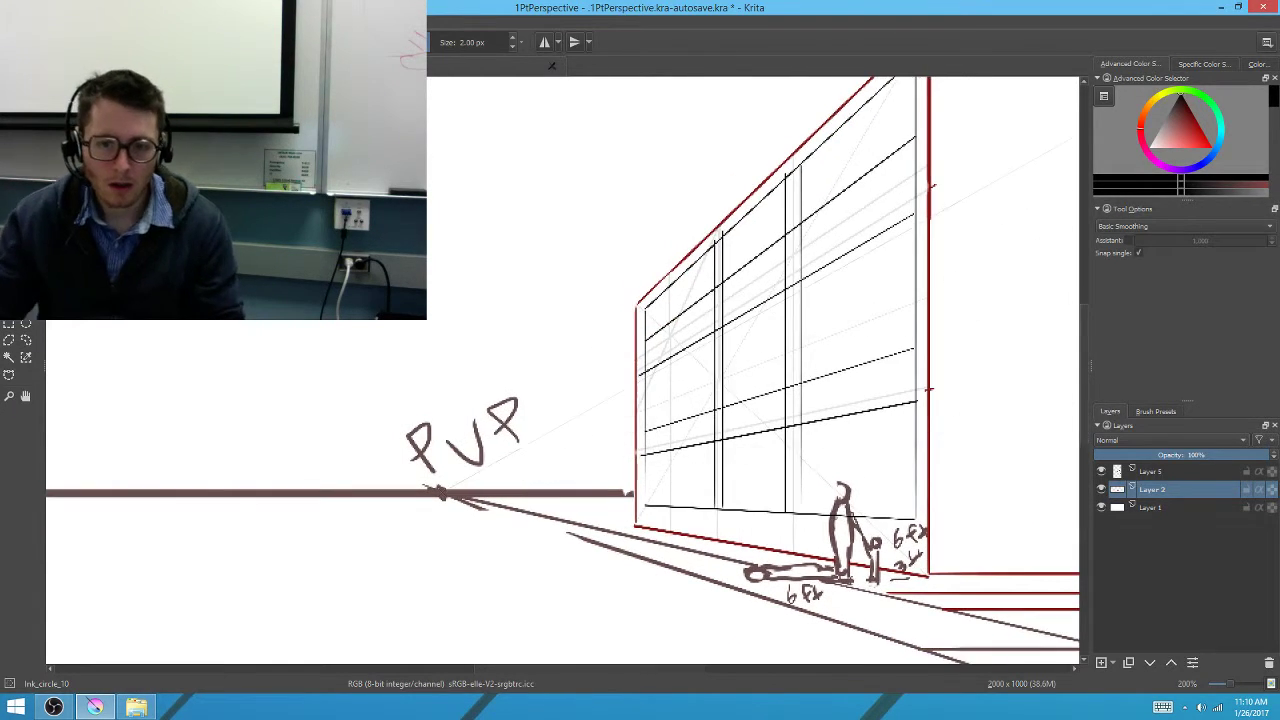
# Zoom in and pan to the facade's lower-left front corner
pyautogui.scroll(3, 670, 440)
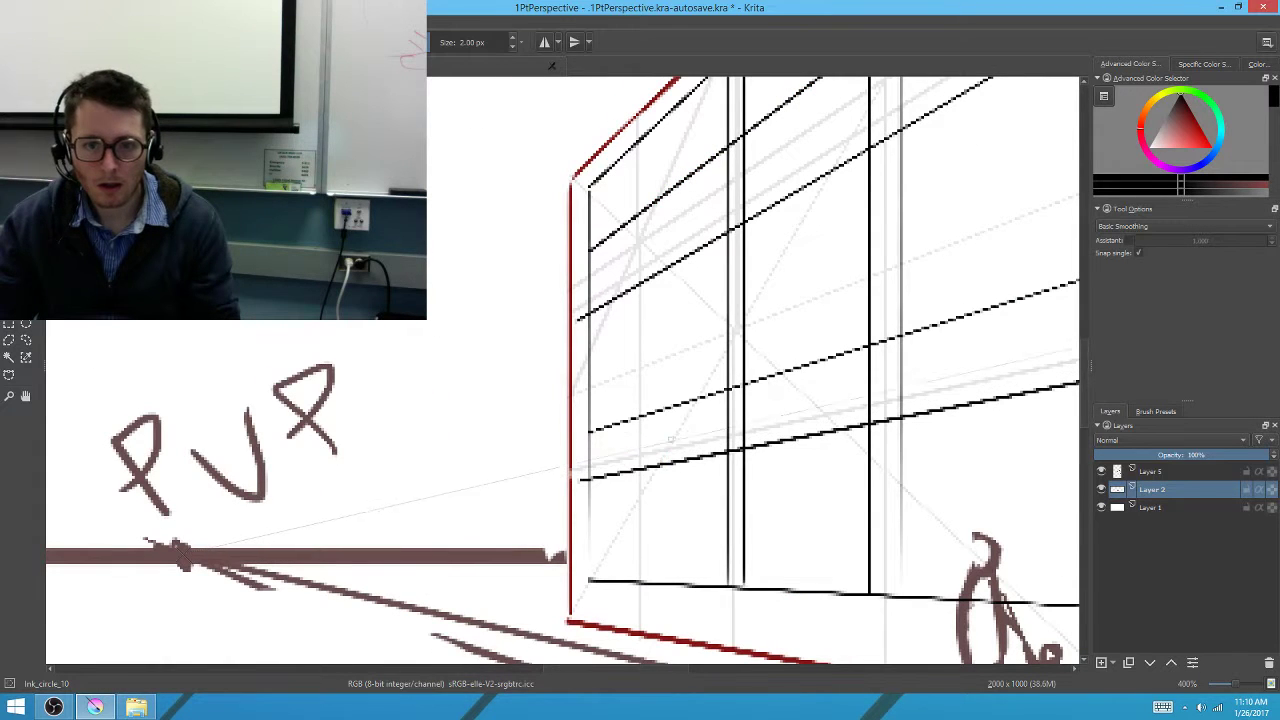
pyautogui.rightClick(671, 439)
pyautogui.click(595, 400)
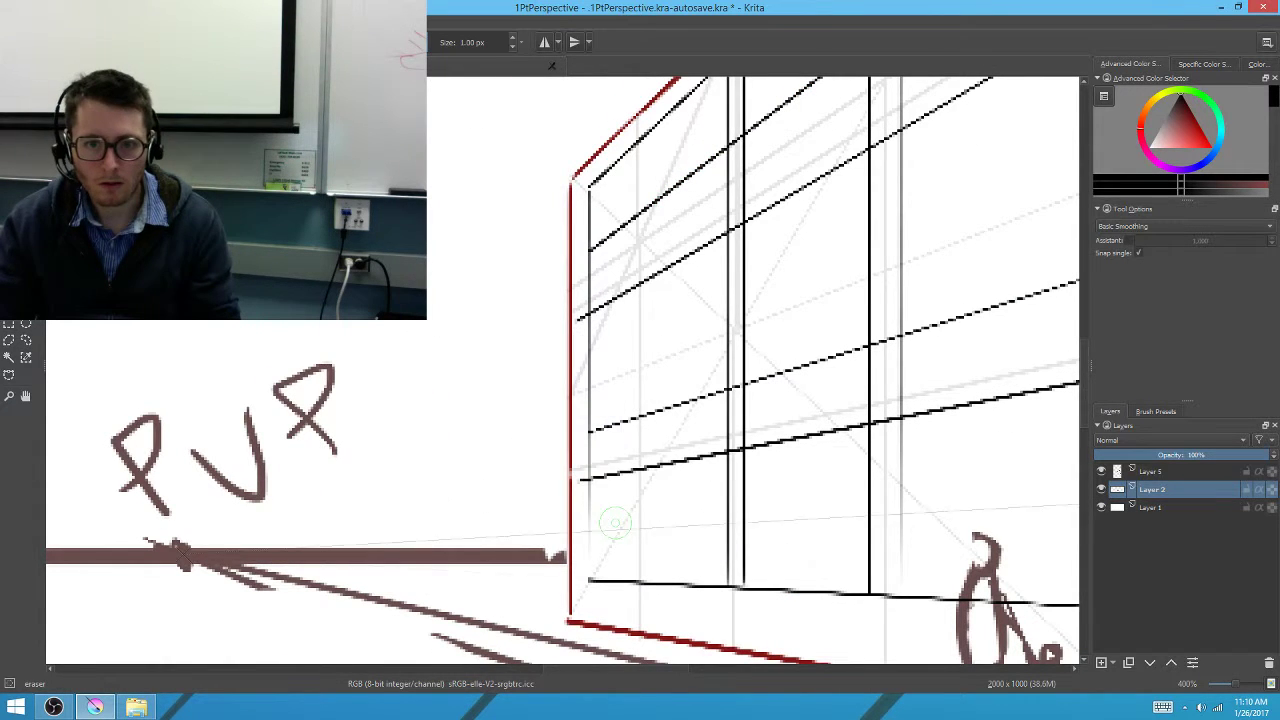
pyautogui.moveTo(720, 557)
pyautogui.mouseDown()
pyautogui.moveTo(499, 477)
pyautogui.moveTo(616, 470)
pyautogui.mouseUp()
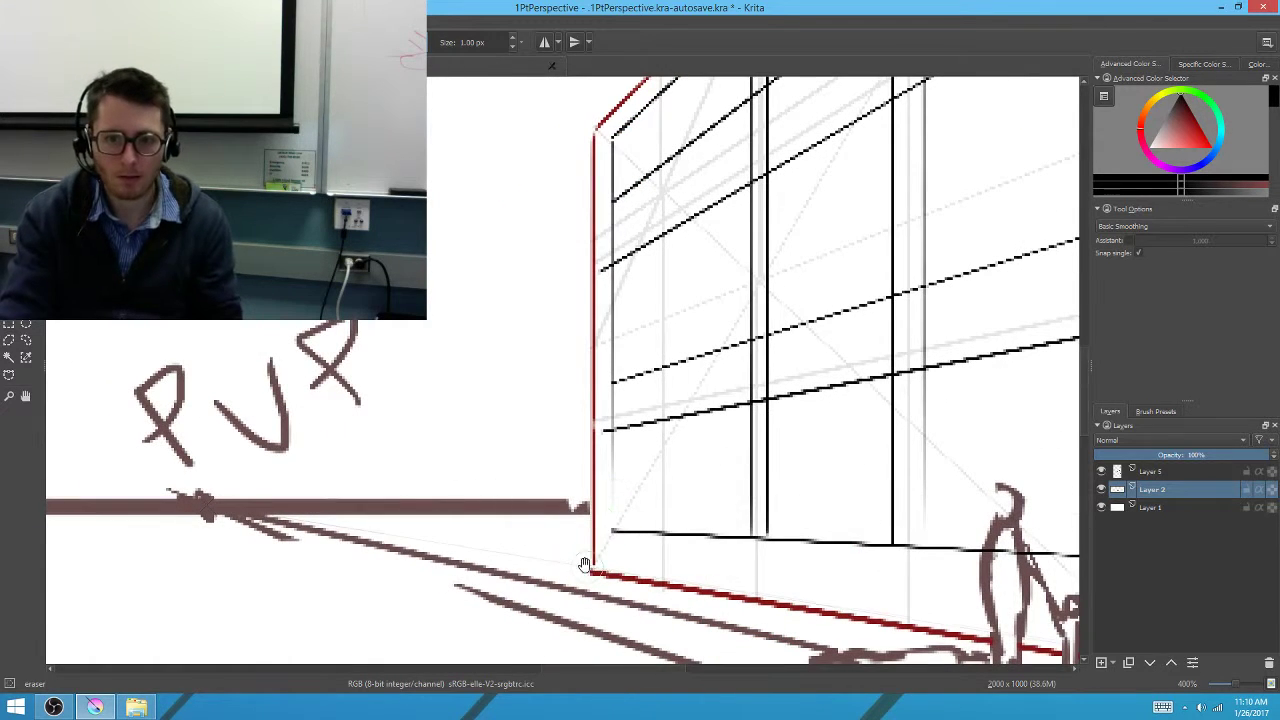
pyautogui.moveTo(634, 527)
pyautogui.mouseDown()
pyautogui.moveTo(651, 512)
pyautogui.moveTo(687, 569)
pyautogui.mouseUp()
pyautogui.press('v')
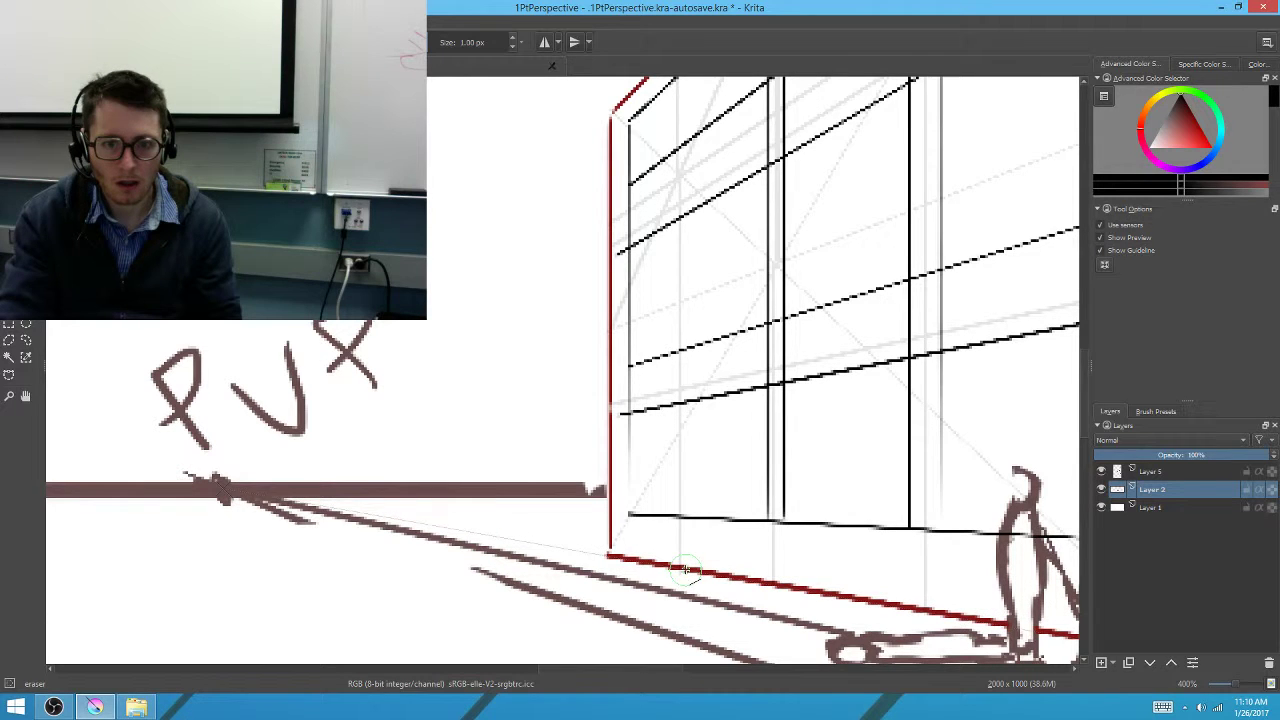
pyautogui.press('b')
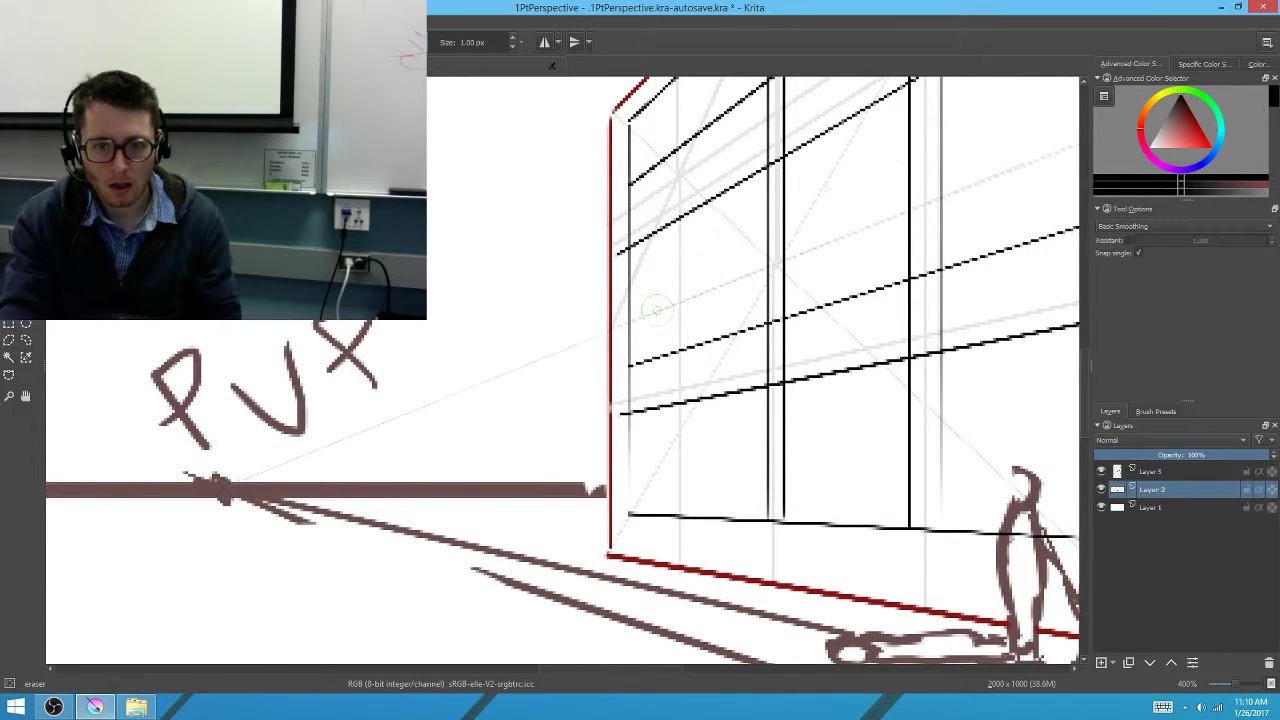
# Draw a black vertical window line near the facade's front edge with Ink_circle_10 at 3 px
pyautogui.rightClick(672, 390)
pyautogui.click(757, 343)
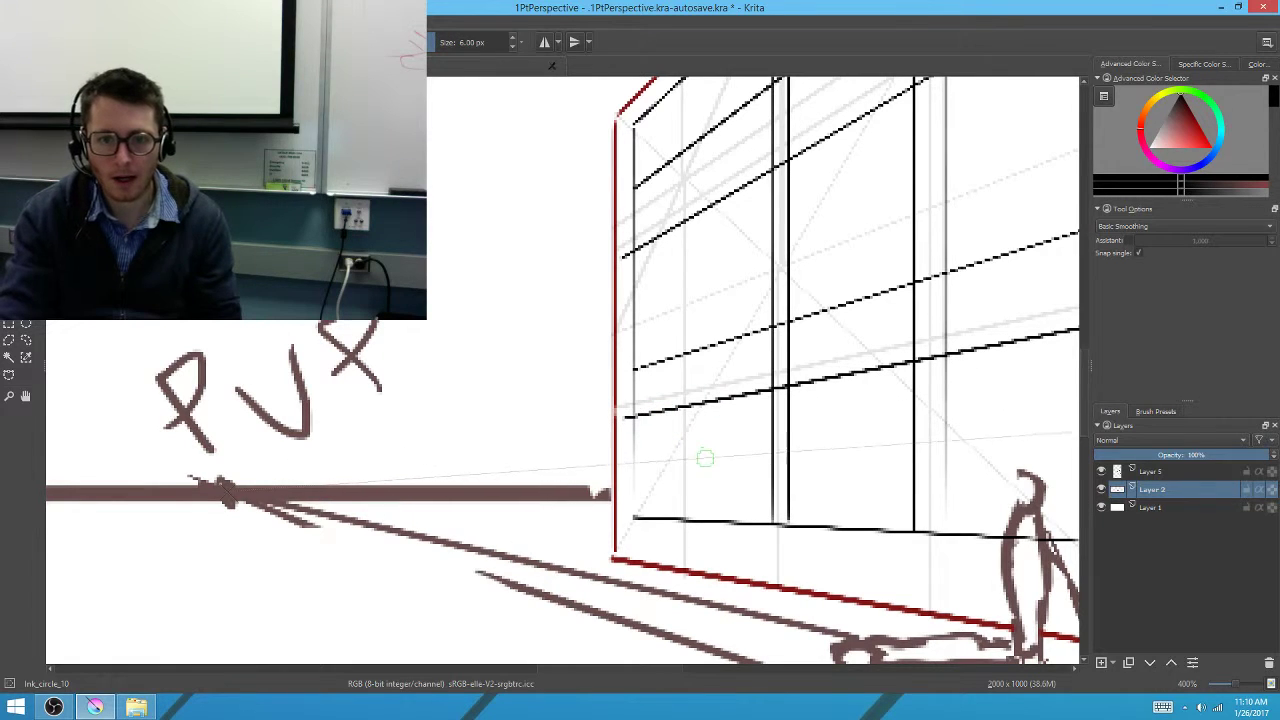
pyautogui.press('[')
pyautogui.press('[')
pyautogui.press('[')
pyautogui.press('v')
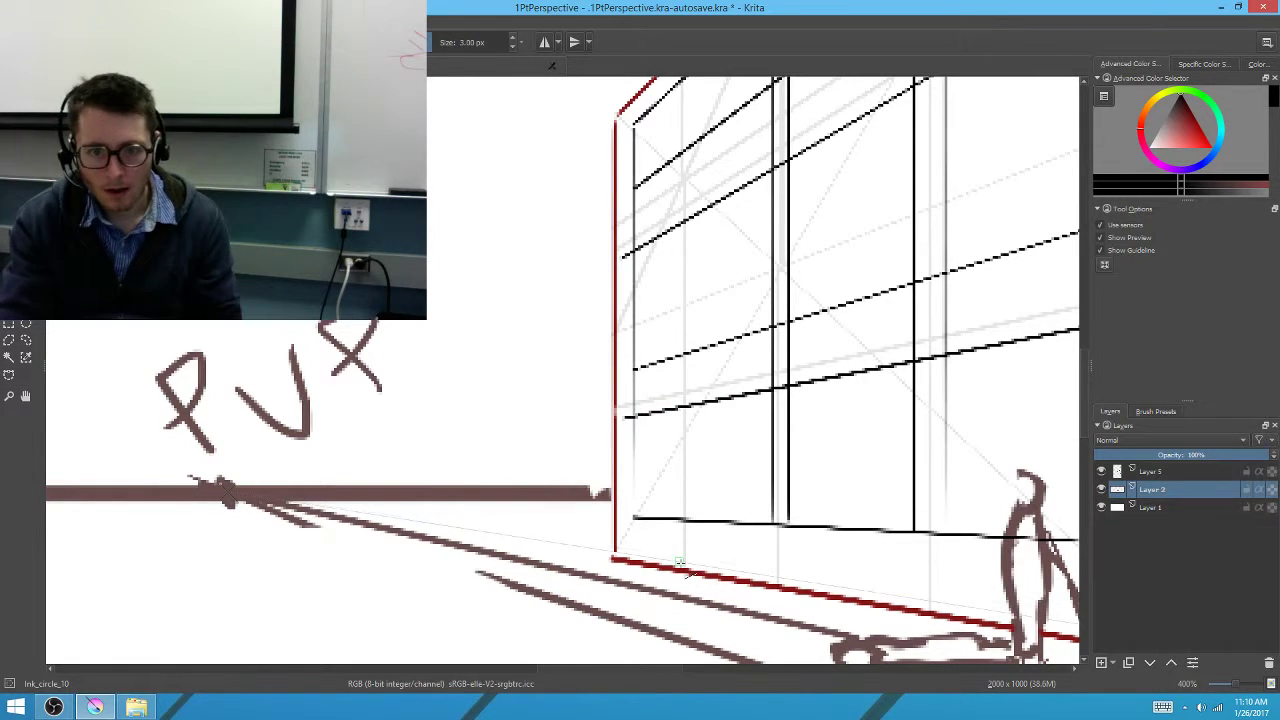
pyautogui.moveTo(684, 433); pyautogui.dragTo(685, 80)
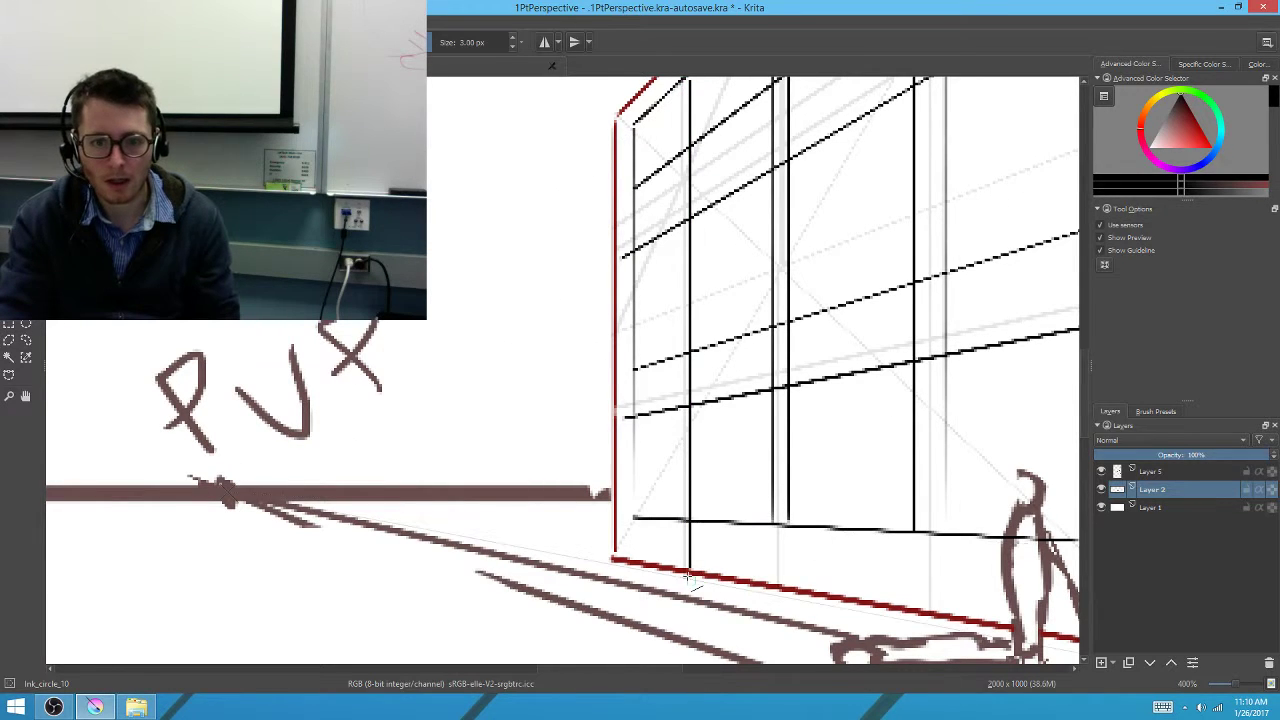
pyautogui.moveTo(684, 568); pyautogui.dragTo(682, 82)
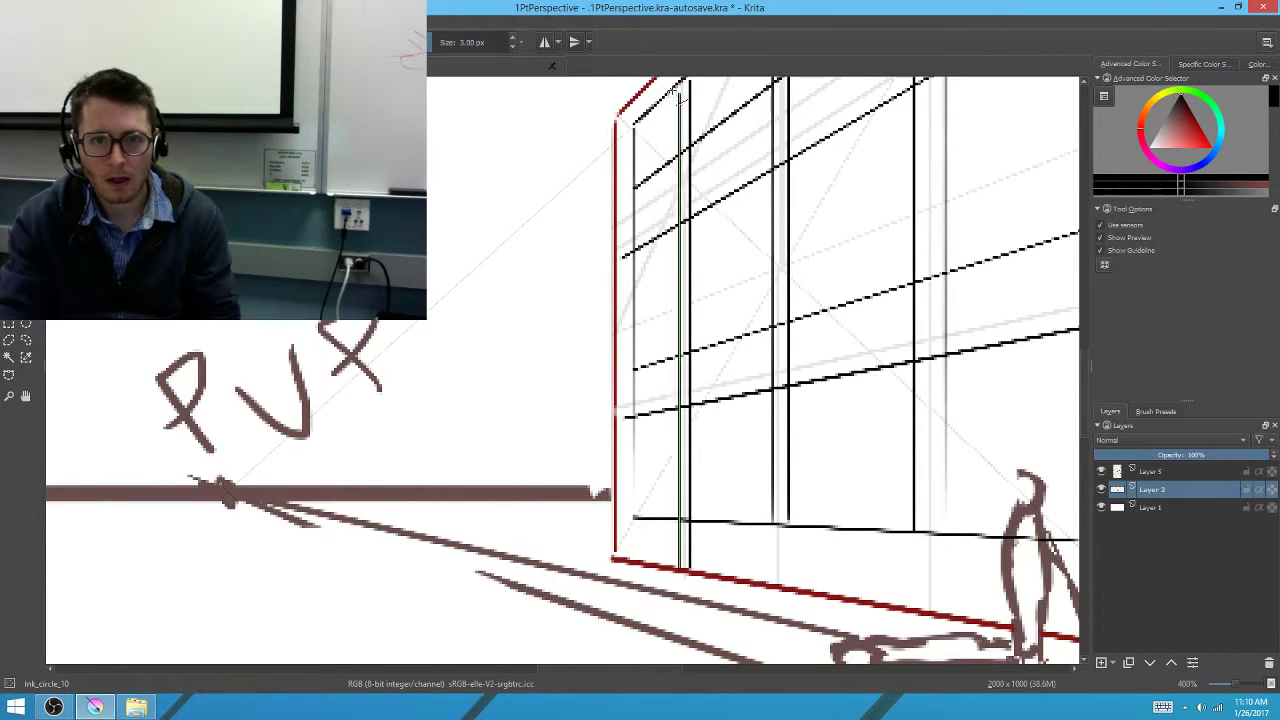
pyautogui.press('b')
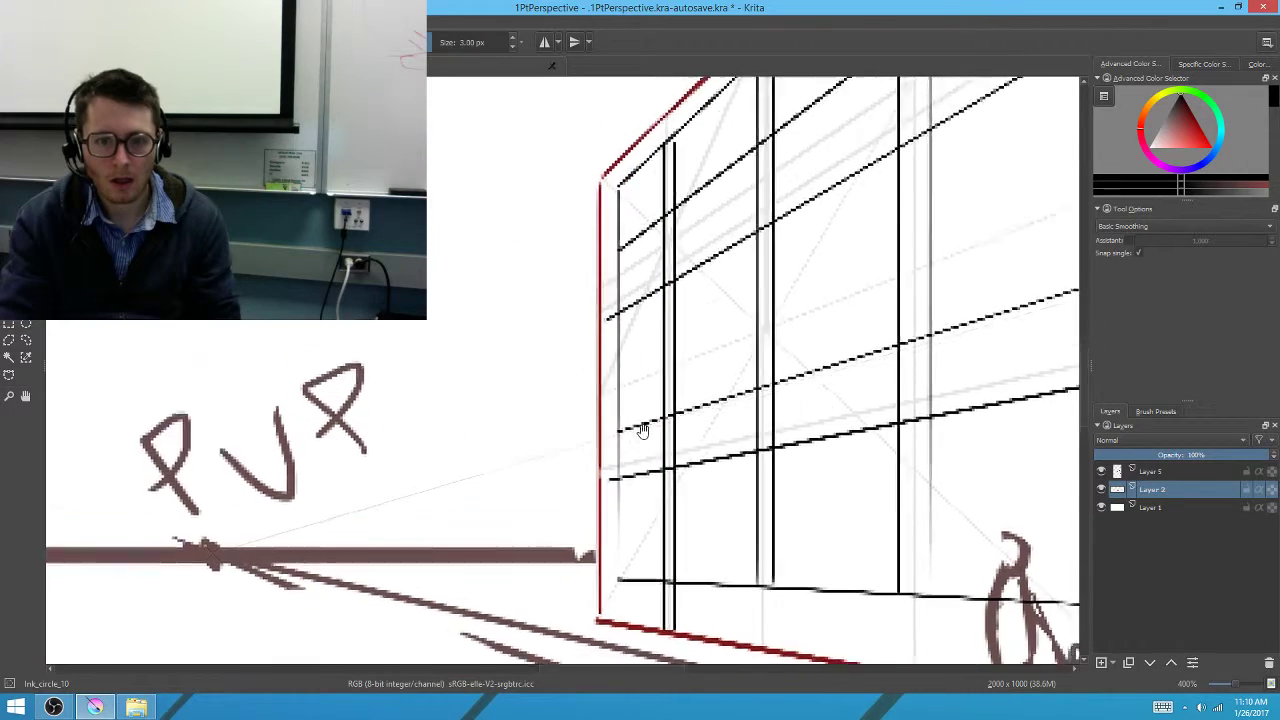
# Pan up to the facade's top corner and select the eraser preset
pyautogui.moveTo(695, 251)
pyautogui.mouseDown()
pyautogui.moveTo(597, 466)
pyautogui.moveTo(552, 526)
pyautogui.mouseUp()
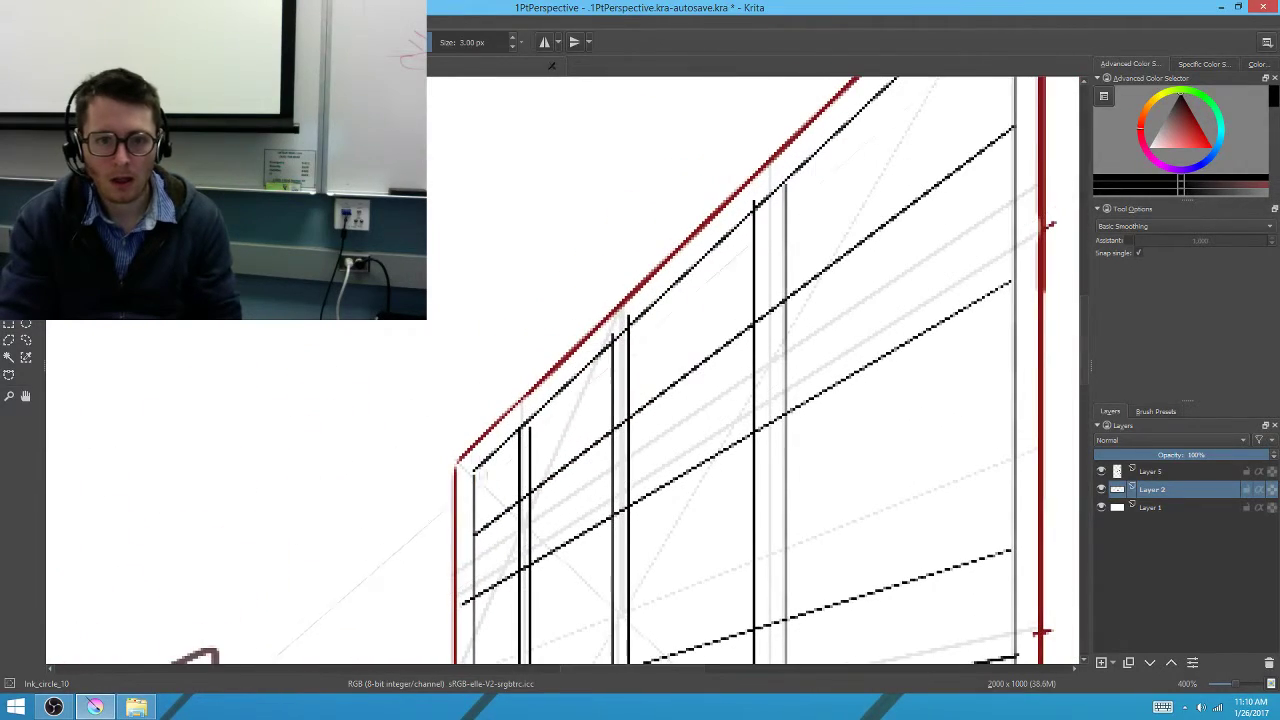
pyautogui.moveTo(682, 349); pyautogui.dragTo(654, 452)
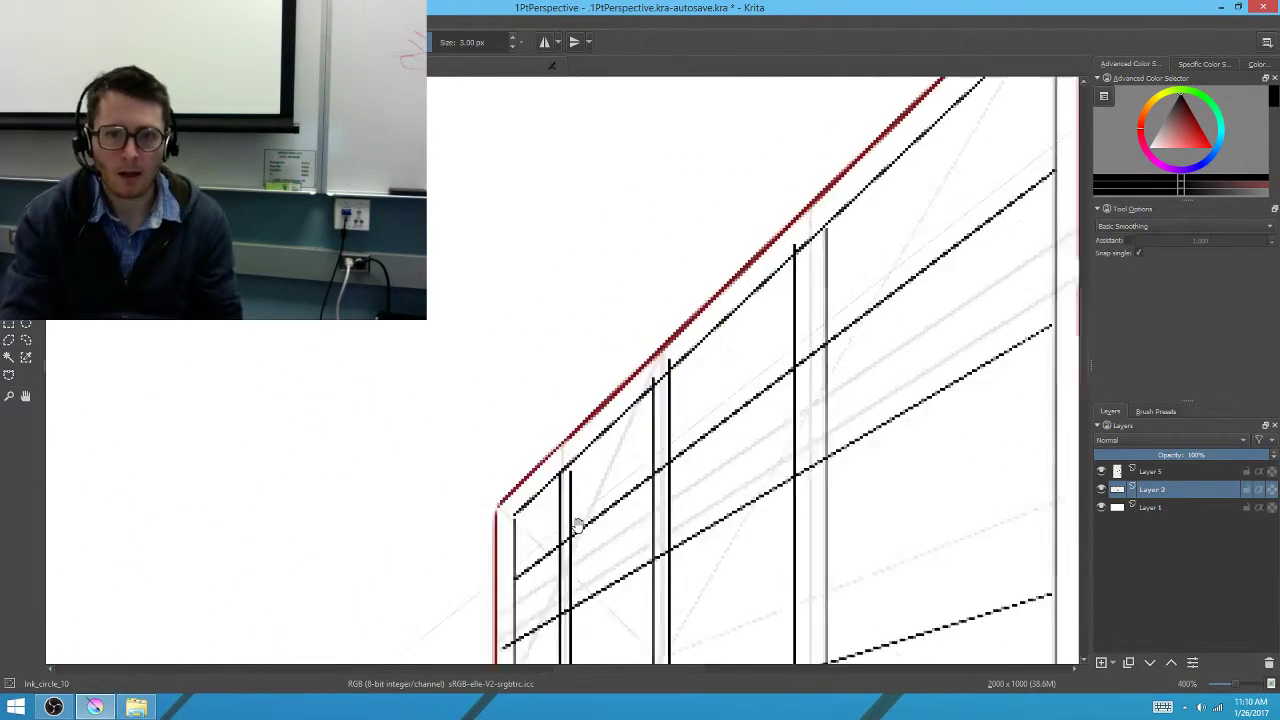
pyautogui.rightClick(670, 330)
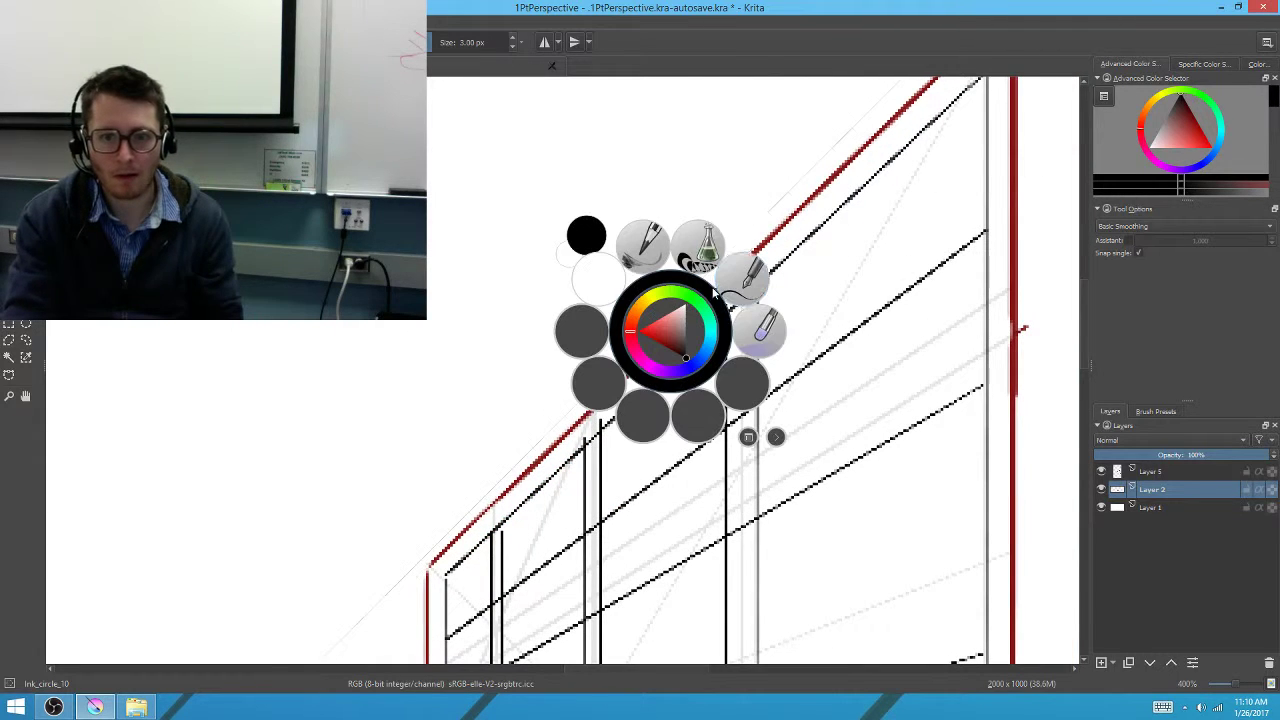
pyautogui.click(725, 270)
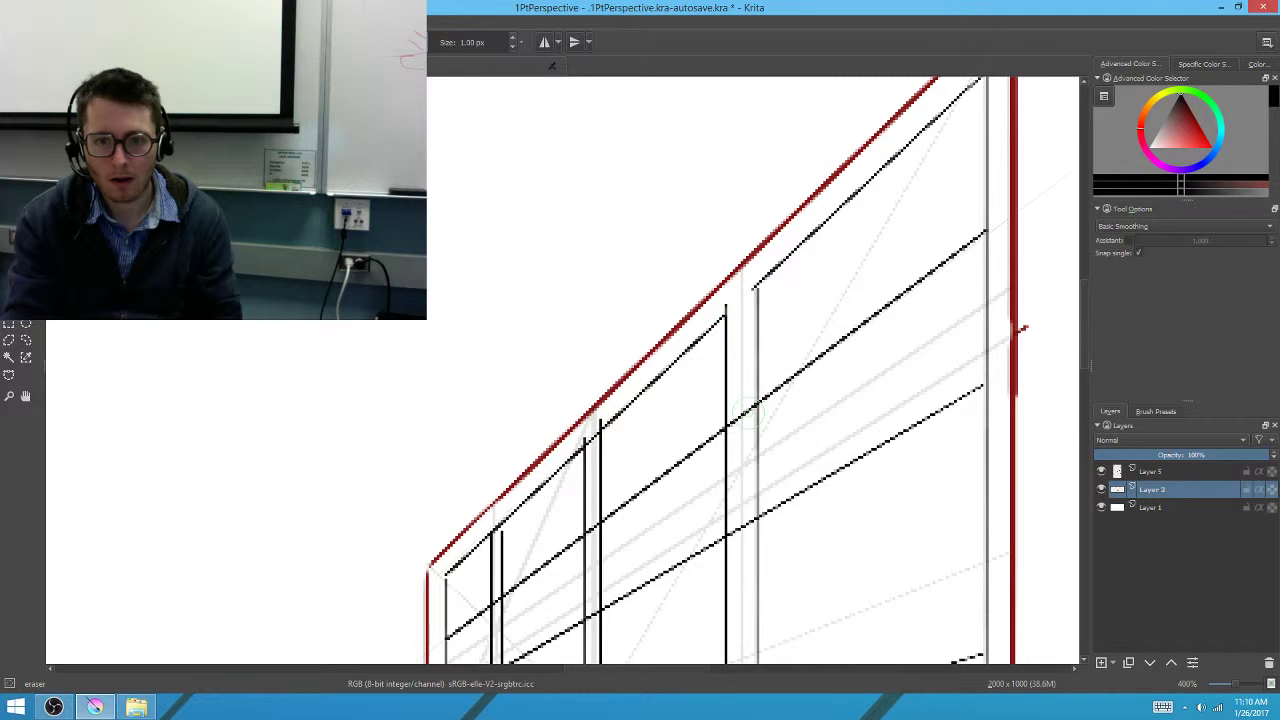
# Erase the line crossings and overlapping pieces around the facade's front edge and window grid
pyautogui.moveTo(778, 418)
pyautogui.mouseDown()
pyautogui.moveTo(725, 440)
pyautogui.moveTo(730, 560)
pyautogui.moveTo(768, 482)
pyautogui.mouseUp()
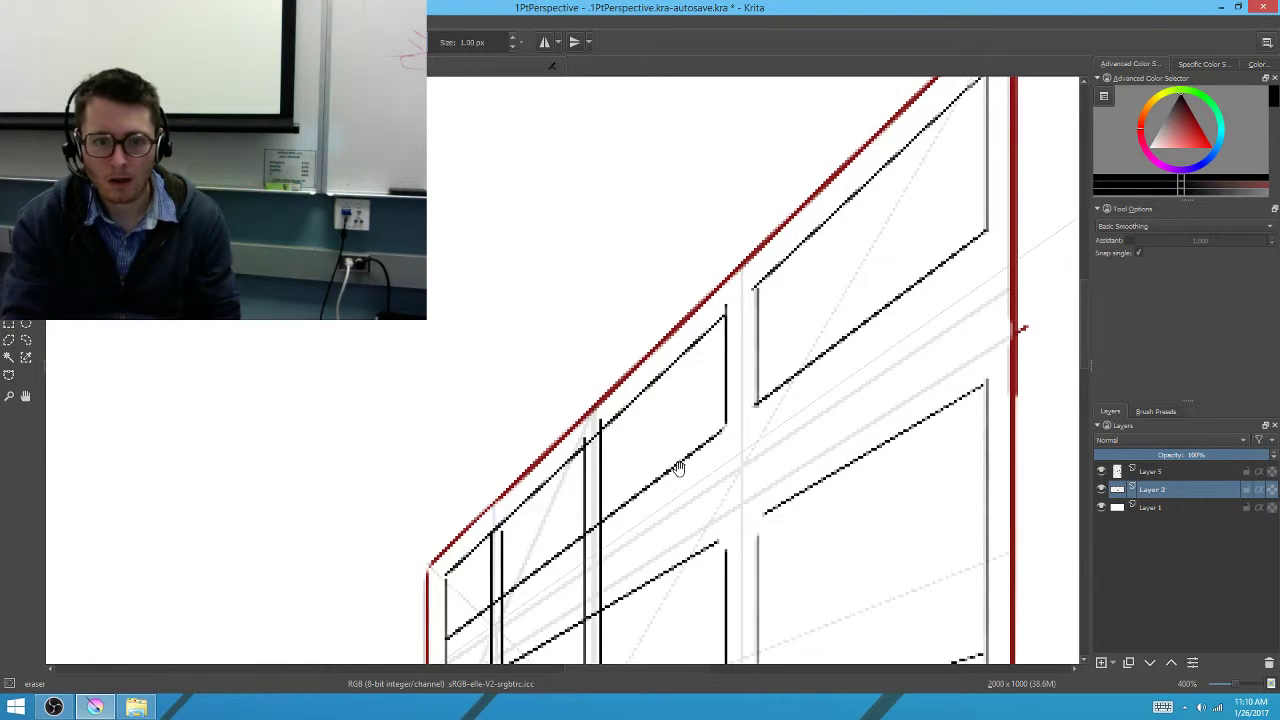
pyautogui.moveTo(538, 528); pyautogui.dragTo(770, 400)
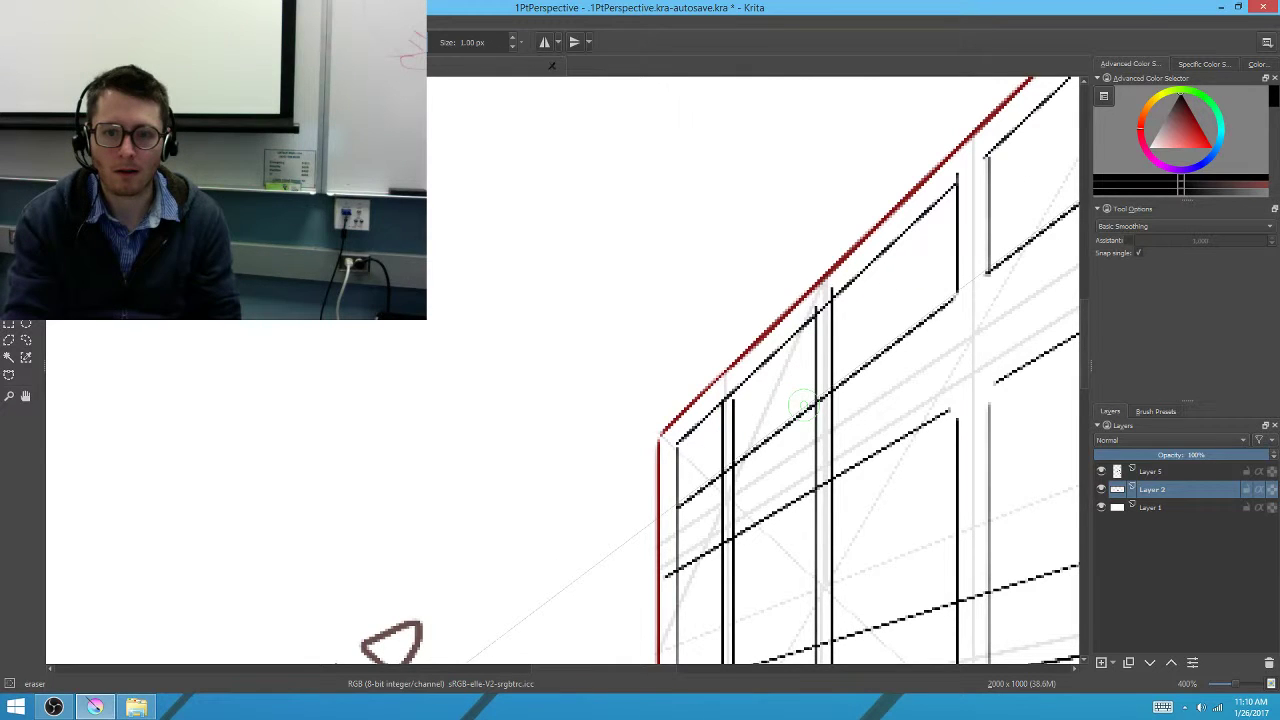
pyautogui.moveTo(806, 405); pyautogui.dragTo(828, 490)
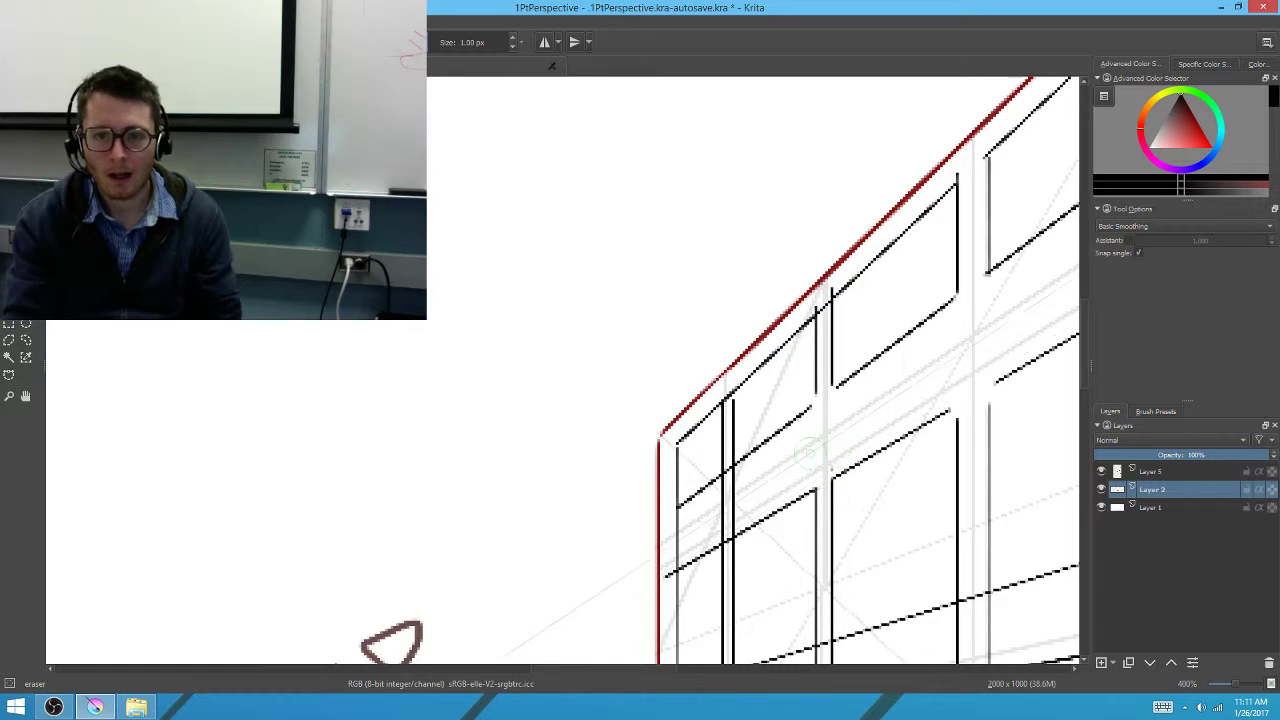
pyautogui.moveTo(722, 476); pyautogui.dragTo(714, 488)
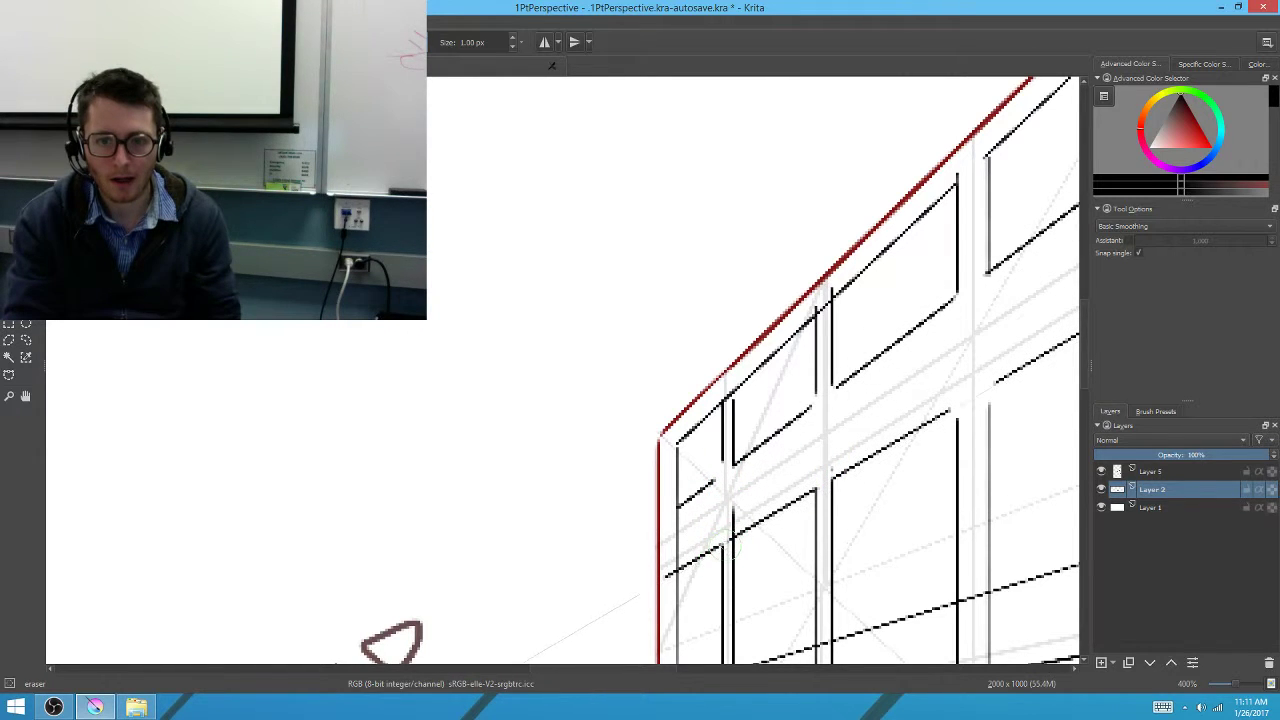
pyautogui.moveTo(720, 562)
pyautogui.mouseDown()
pyautogui.moveTo(663, 380)
pyautogui.moveTo(686, 563)
pyautogui.moveTo(1025, 388)
pyautogui.mouseUp()
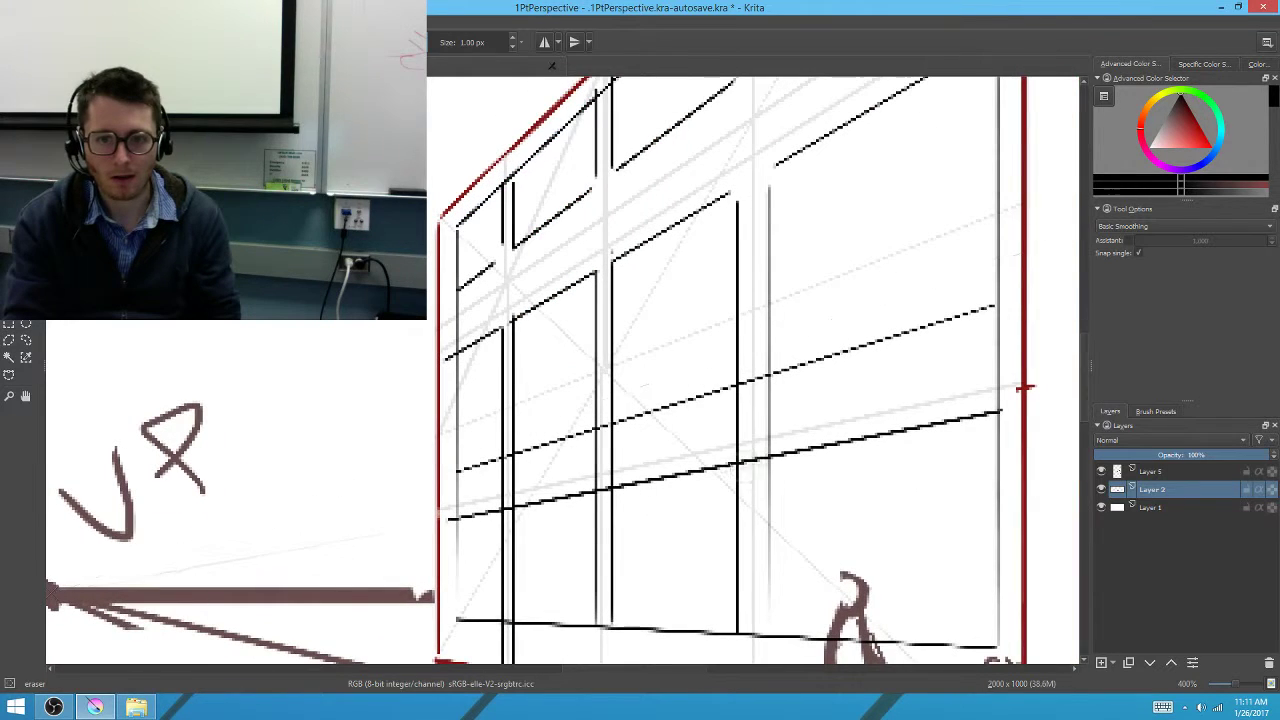
pyautogui.moveTo(768, 376)
pyautogui.mouseDown()
pyautogui.moveTo(738, 386)
pyautogui.moveTo(737, 443)
pyautogui.moveTo(603, 497)
pyautogui.moveTo(620, 470)
pyautogui.moveTo(620, 420)
pyautogui.moveTo(598, 440)
pyautogui.mouseUp()
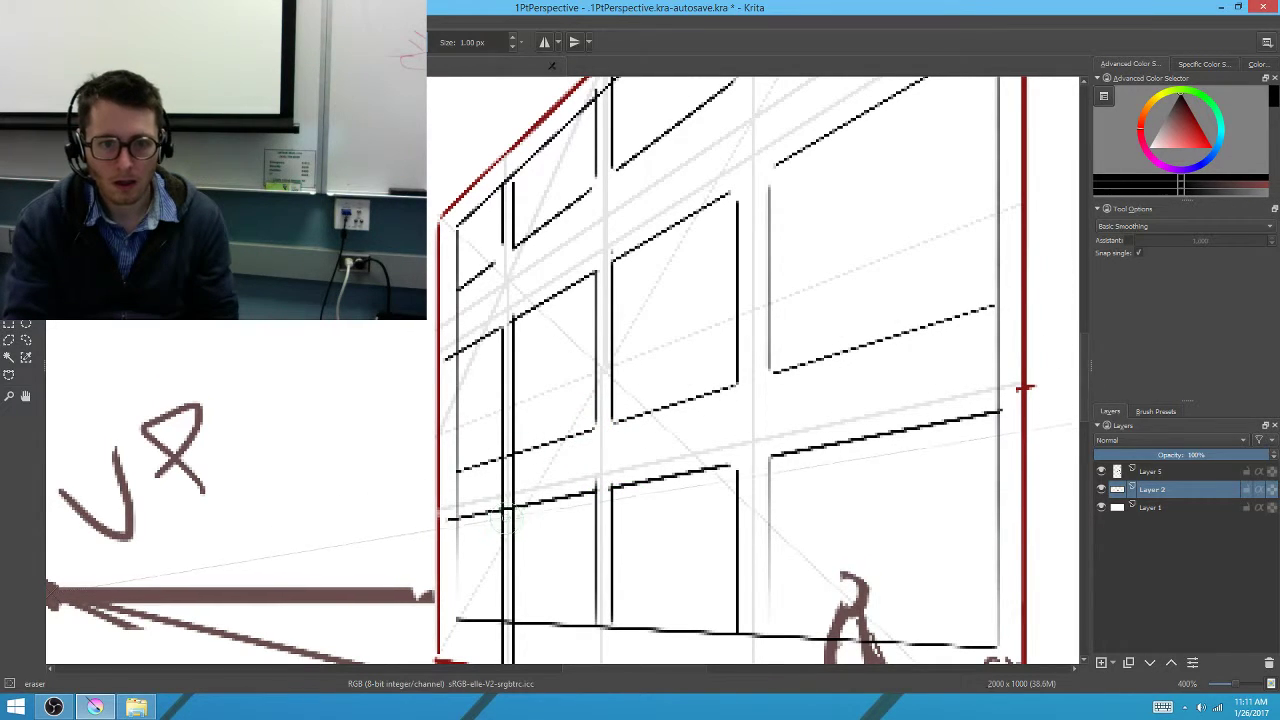
# Erase the vertical grid line's crossing and lower end, plus the right-middle window's edges
pyautogui.moveTo(500, 440); pyautogui.dragTo(495, 489)
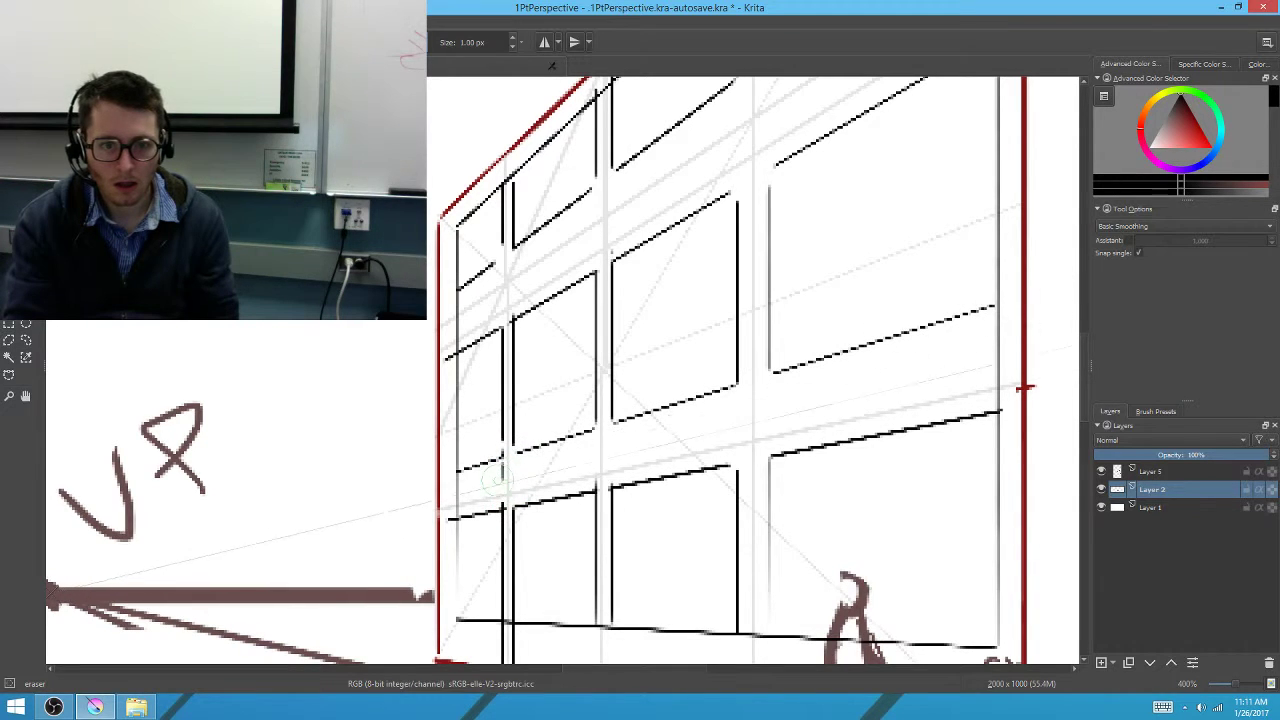
pyautogui.moveTo(517, 551); pyautogui.dragTo(517, 437)
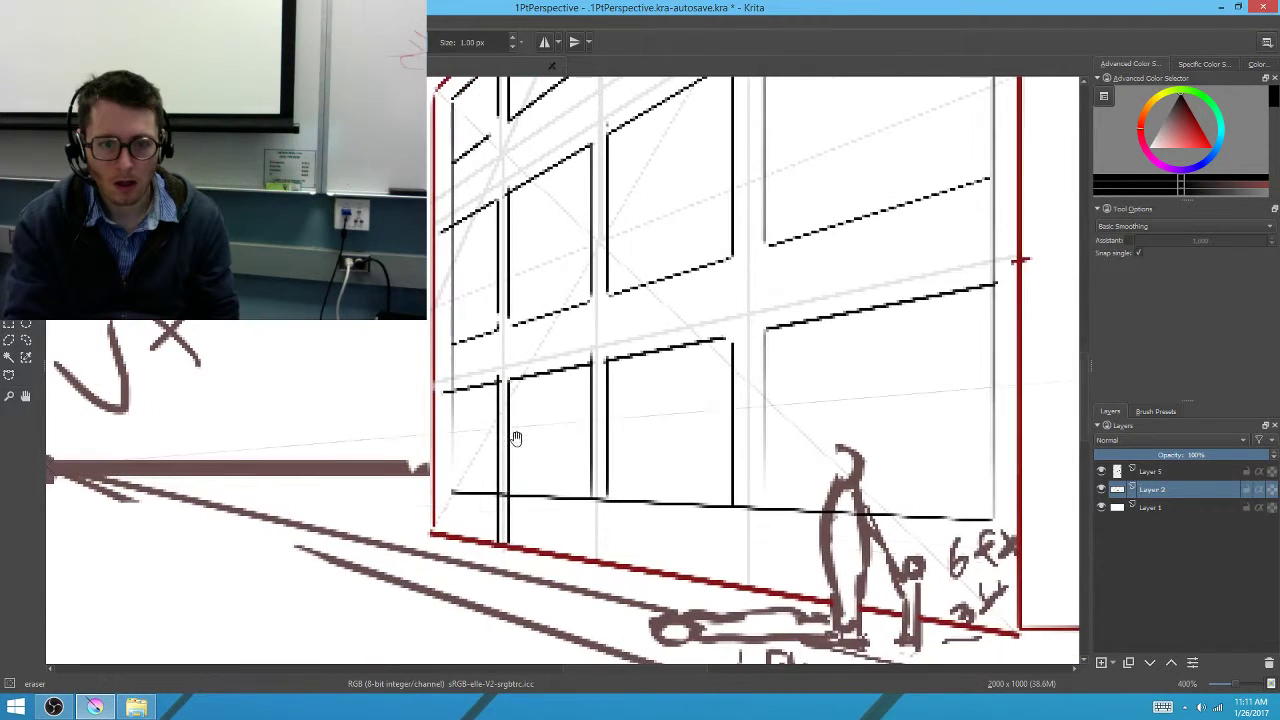
pyautogui.moveTo(502, 492)
pyautogui.mouseDown()
pyautogui.moveTo(487, 527)
pyautogui.moveTo(757, 517)
pyautogui.moveTo(732, 528)
pyautogui.moveTo(702, 672)
pyautogui.mouseUp()
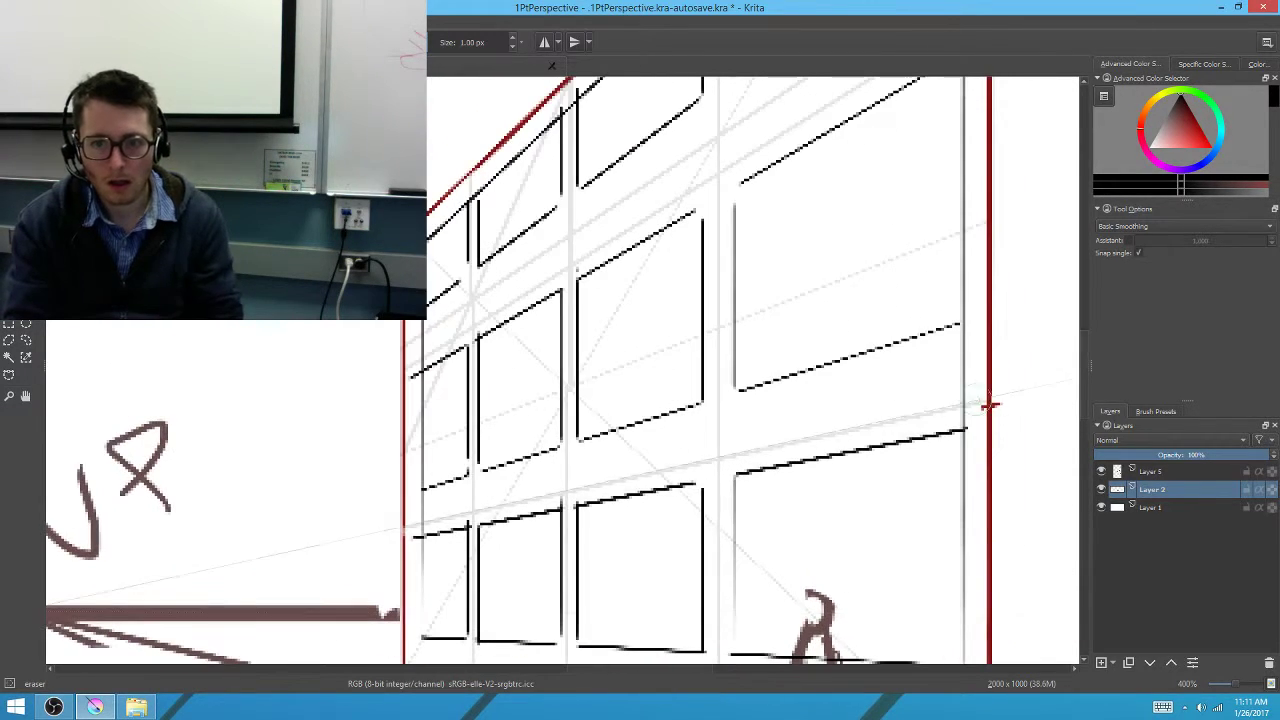
pyautogui.moveTo(943, 377)
pyautogui.mouseDown()
pyautogui.moveTo(820, 389)
pyautogui.moveTo(662, 317)
pyautogui.moveTo(692, 405)
pyautogui.mouseUp()
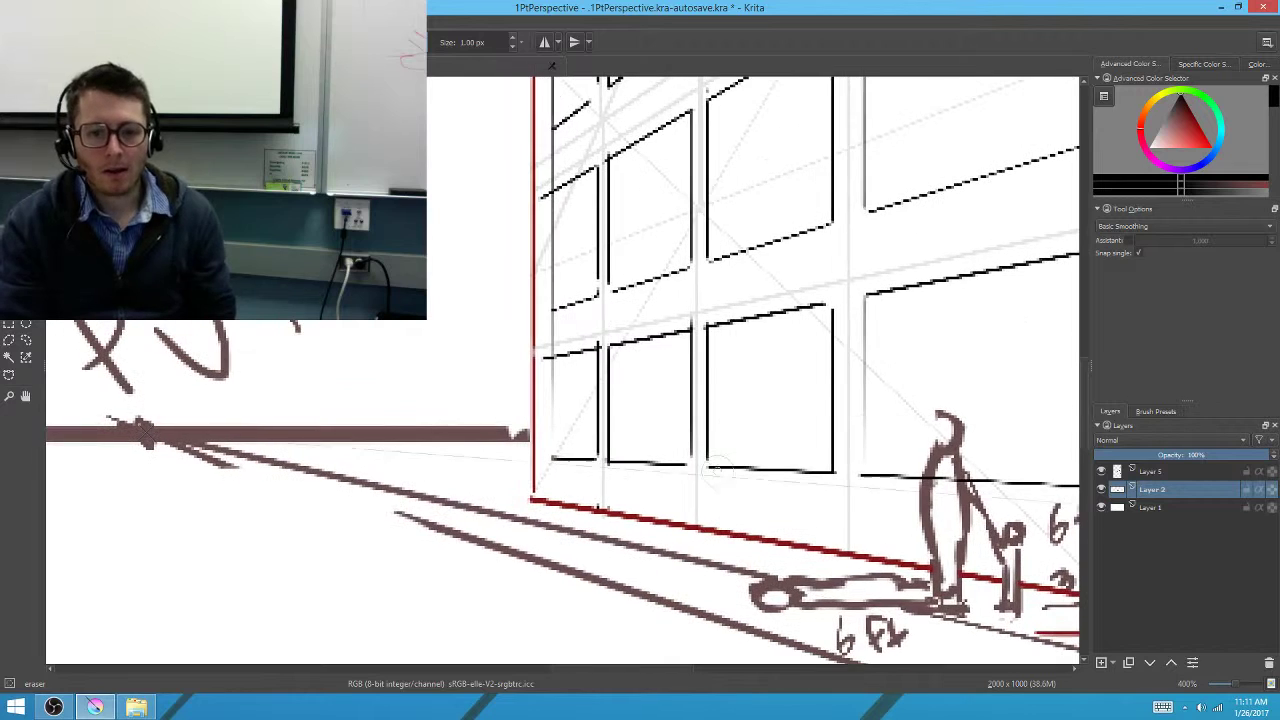
pyautogui.moveTo(848, 305)
pyautogui.mouseDown()
pyautogui.moveTo(833, 474)
pyautogui.moveTo(740, 322)
pyautogui.moveTo(697, 403)
pyautogui.moveTo(790, 470)
pyautogui.mouseUp()
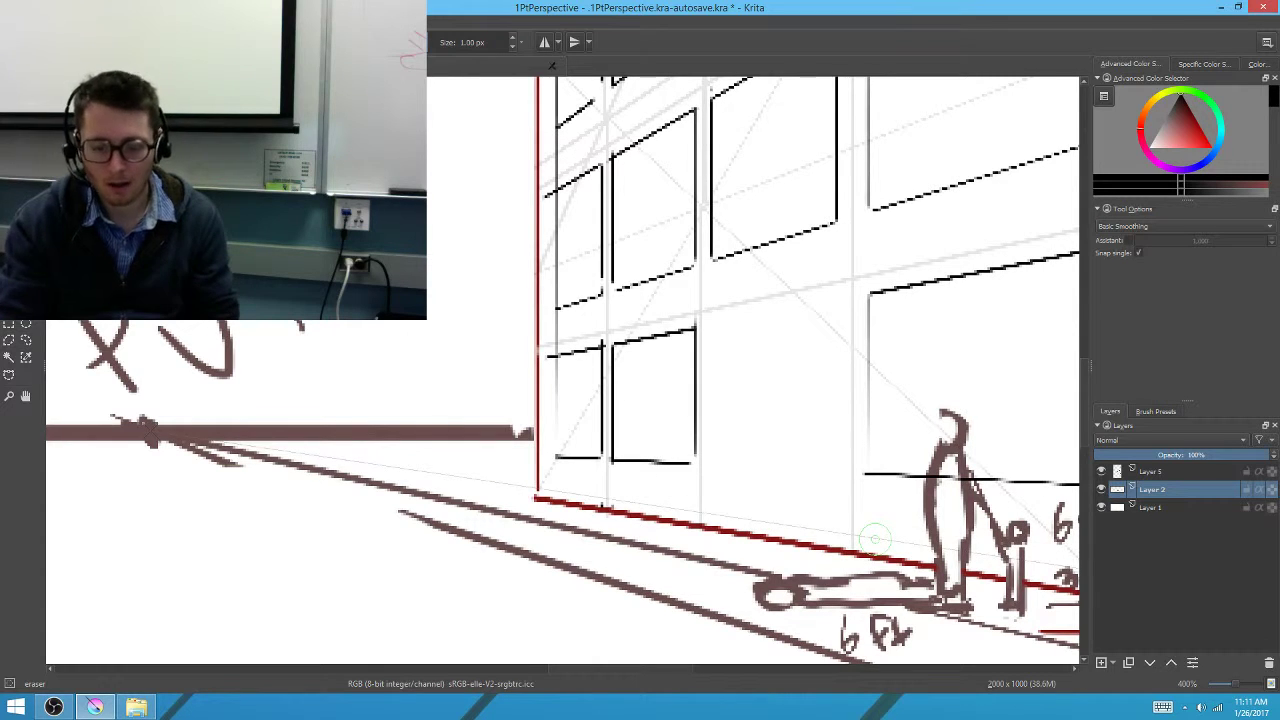
# Set up Ink_circle_10 at a thinner 3 px size, undoing a too-thick trial stroke
pyautogui.press('v')
pyautogui.moveTo(815, 548); pyautogui.dragTo(811, 320)
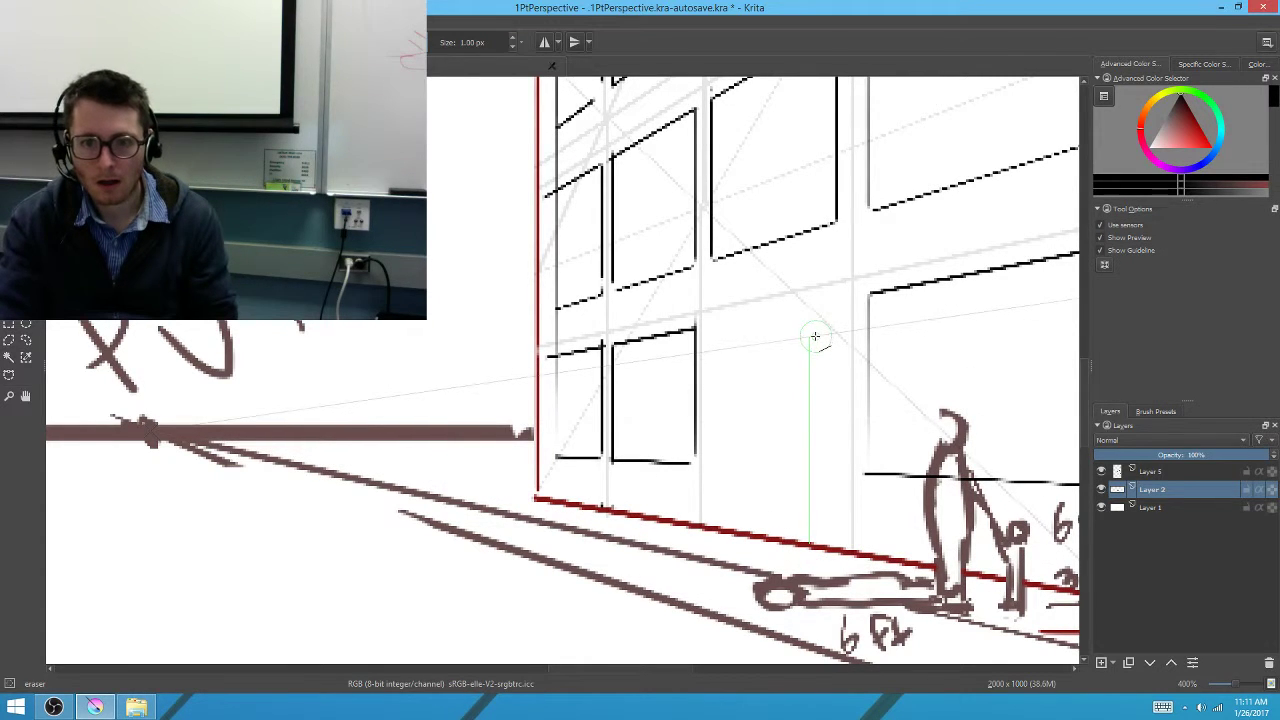
pyautogui.press('b')
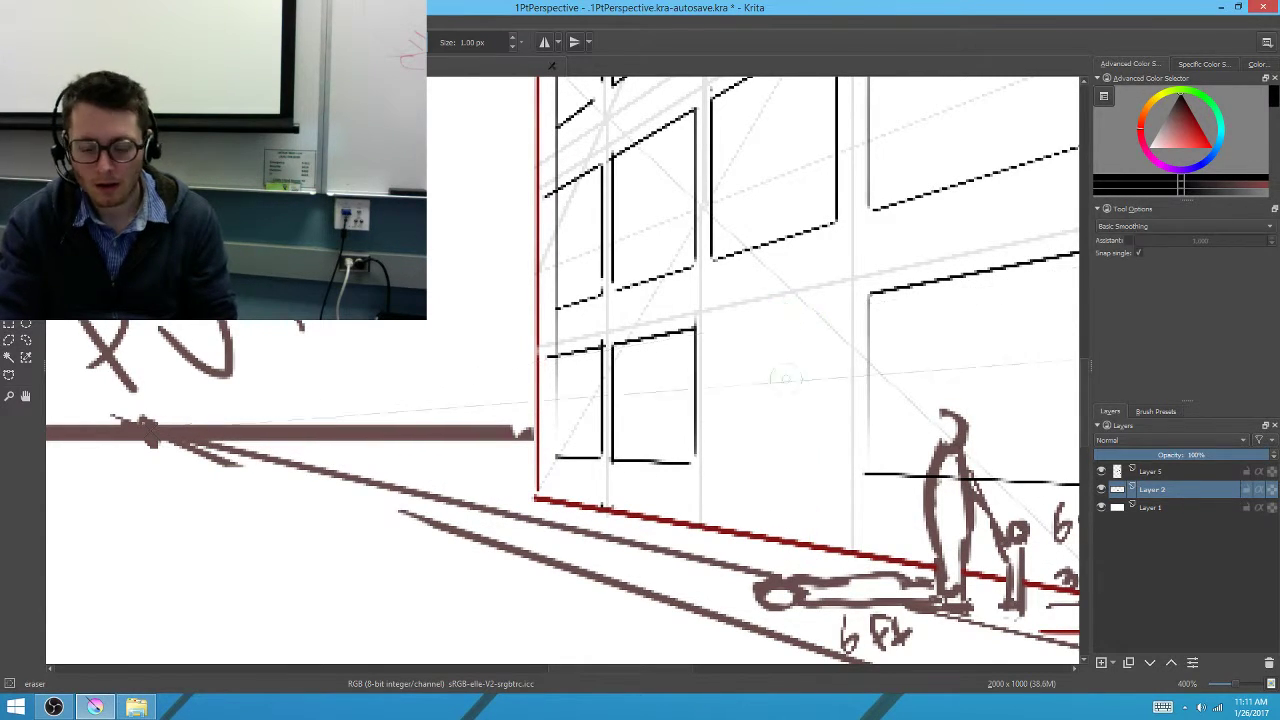
pyautogui.rightClick(742, 376)
pyautogui.click(806, 327)
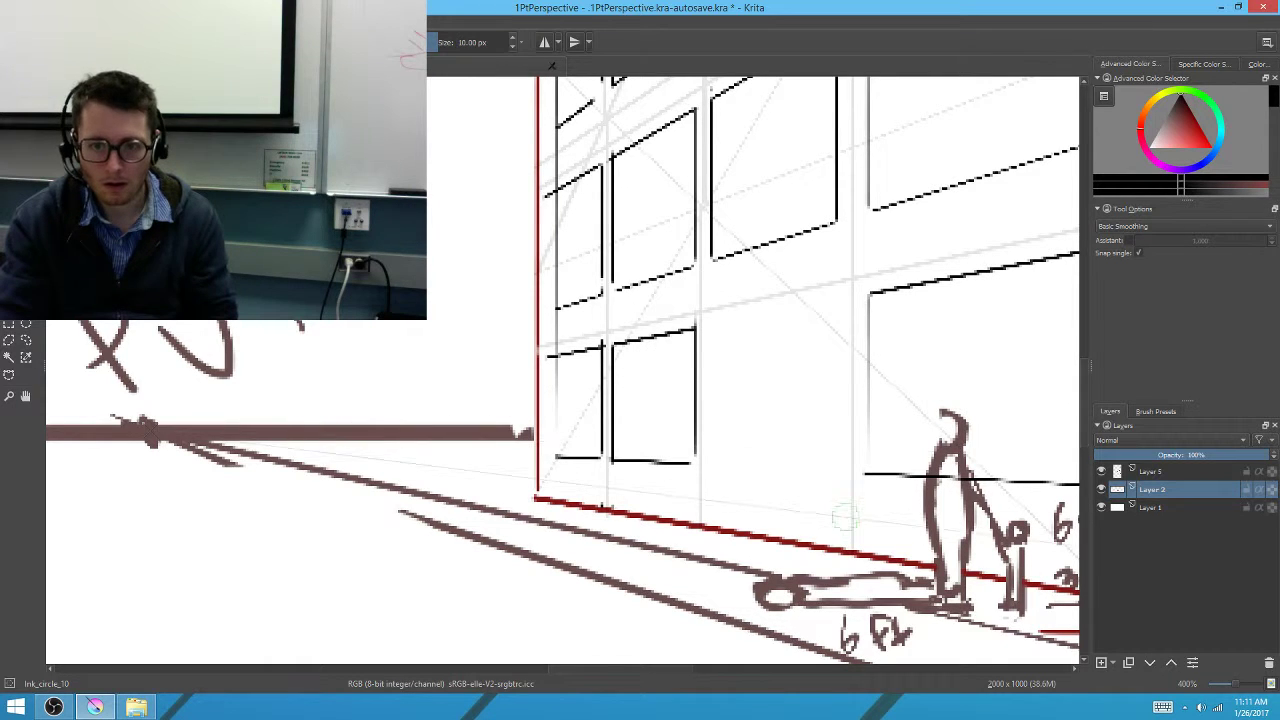
pyautogui.press('v')
pyautogui.moveTo(822, 548)
pyautogui.mouseDown()
pyautogui.moveTo(815, 331)
pyautogui.moveTo(818, 478)
pyautogui.mouseUp()
pyautogui.press('b')
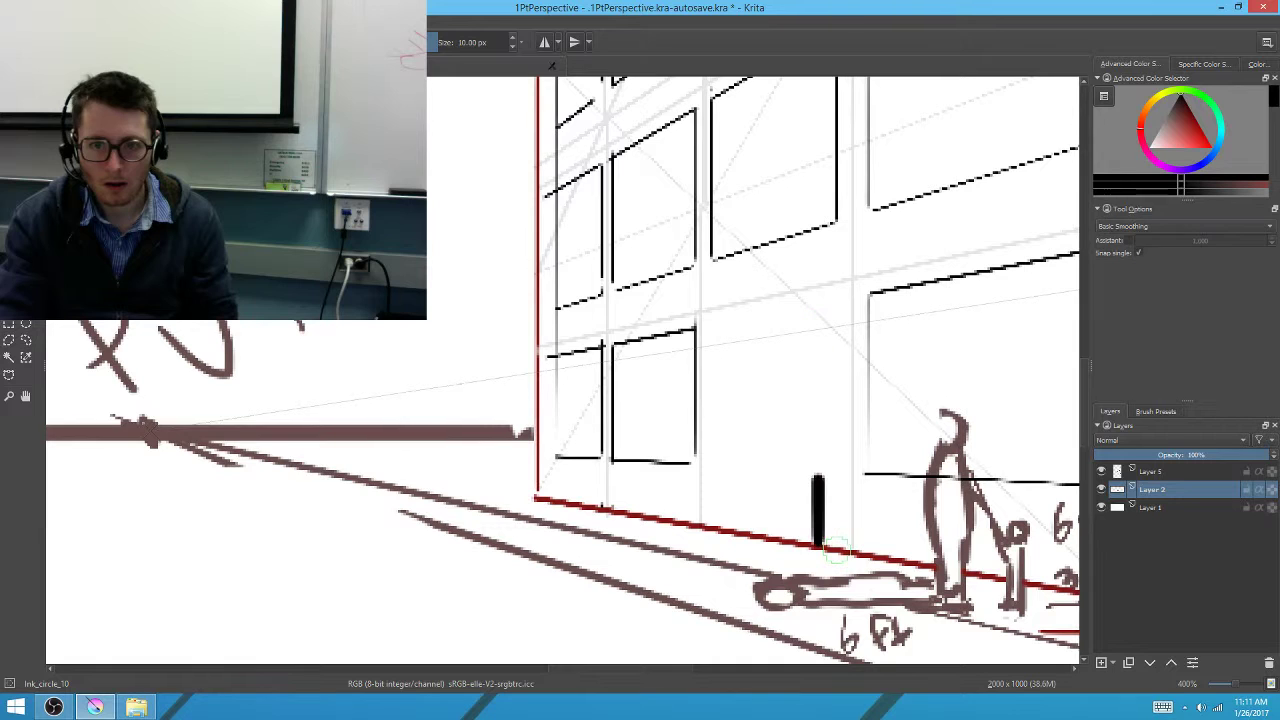
pyautogui.hotkey('ctrl', 'z')
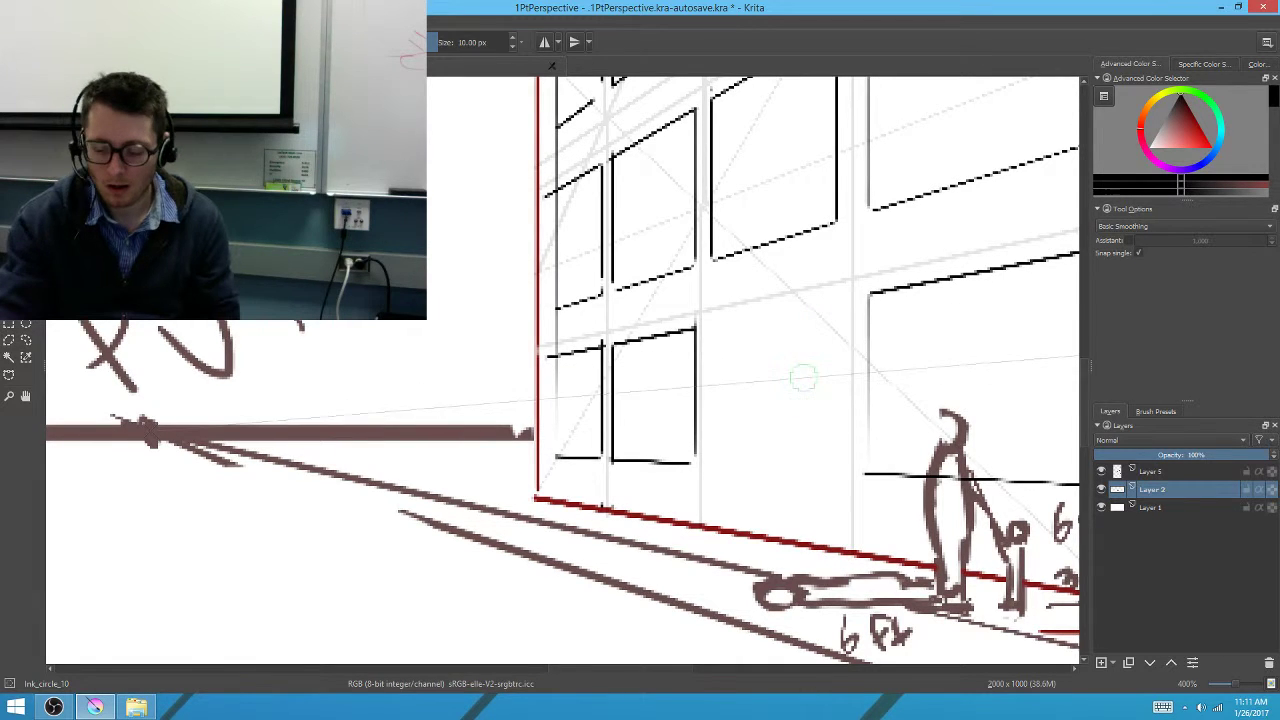
pyautogui.press('[')
pyautogui.press('[')
pyautogui.press('[')
pyautogui.press('[')
pyautogui.press('[')
pyautogui.press('[')
pyautogui.press('[')
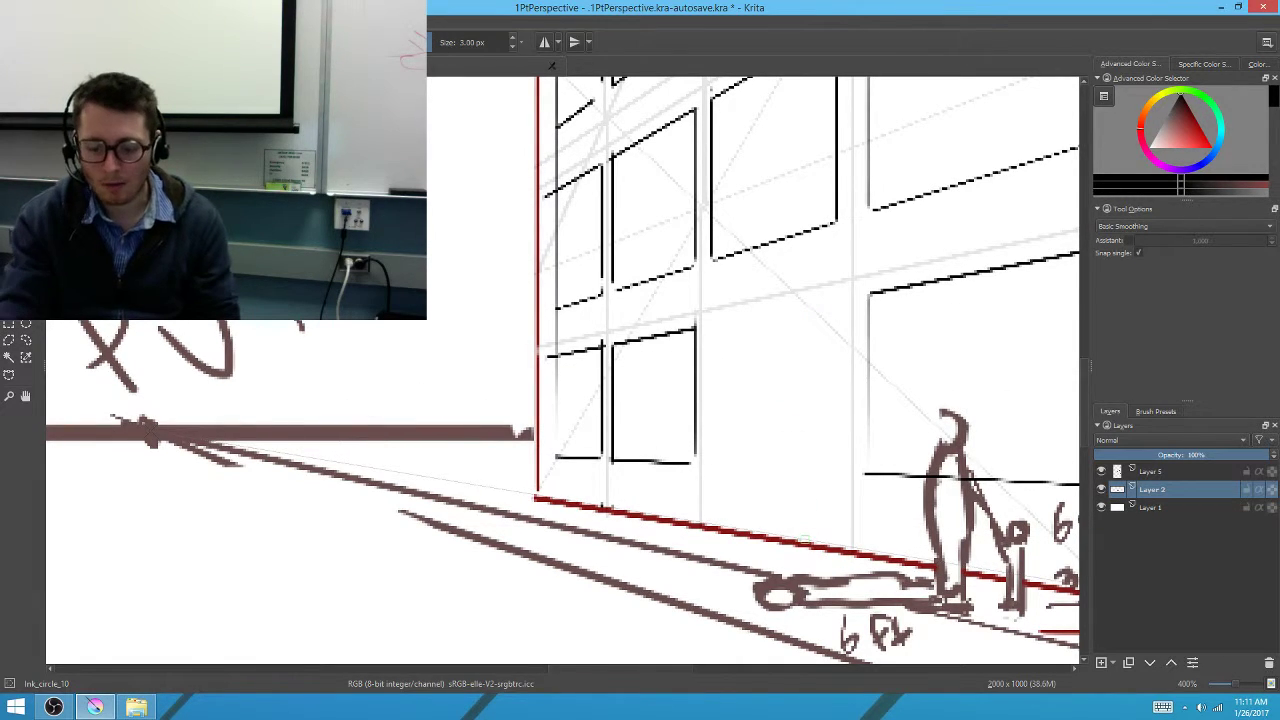
pyautogui.press('v')
# Draw the doorway's two tall sides standing on the red floor line
pyautogui.moveTo(805, 543)
pyautogui.mouseDown()
pyautogui.moveTo(807, 328)
pyautogui.moveTo(755, 348)
pyautogui.moveTo(730, 340)
pyautogui.mouseUp()
pyautogui.hotkey('ctrl', 'z')
pyautogui.press('v')
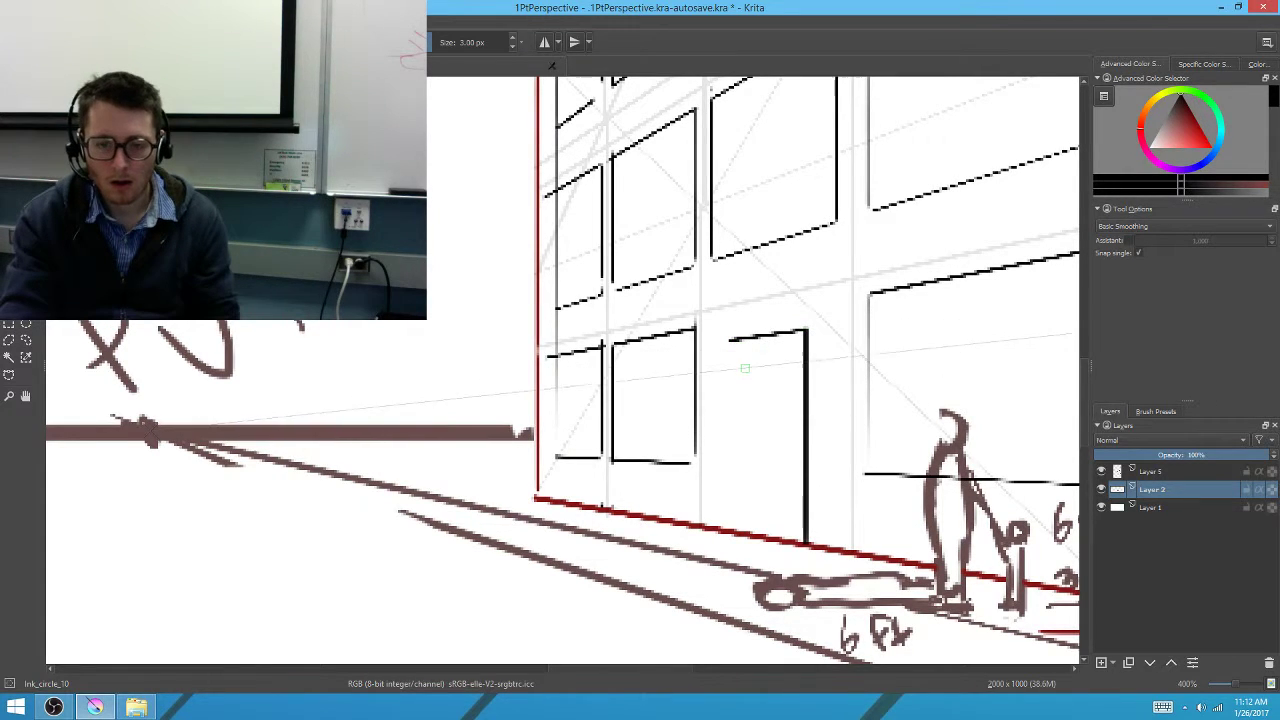
pyautogui.press('v')
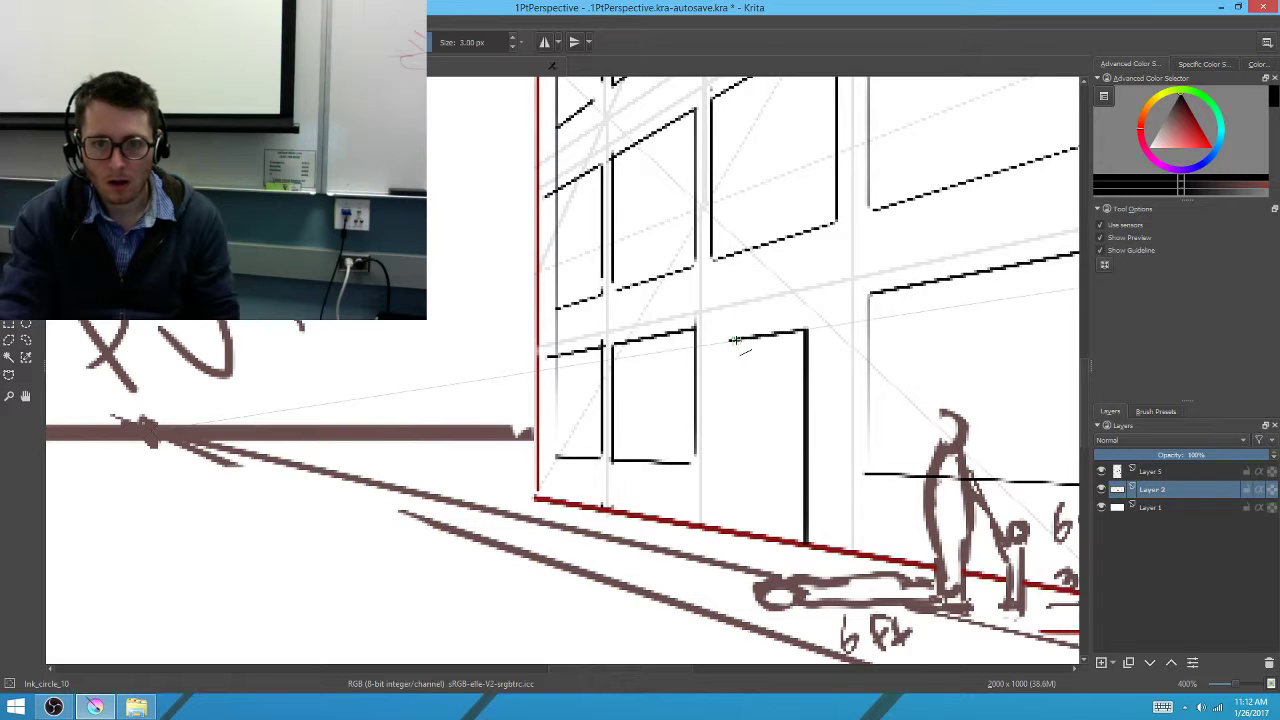
pyautogui.moveTo(734, 341); pyautogui.dragTo(746, 534)
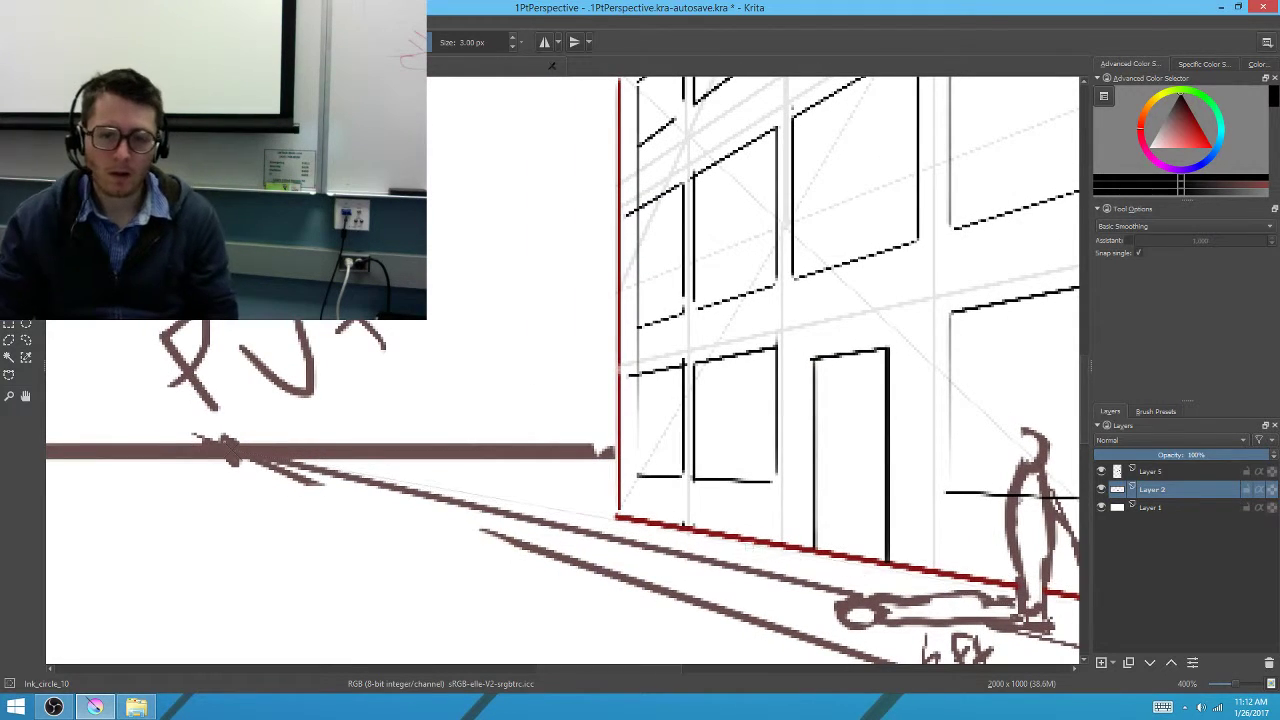
pyautogui.press('-')
pyautogui.press('-')
pyautogui.press('-')
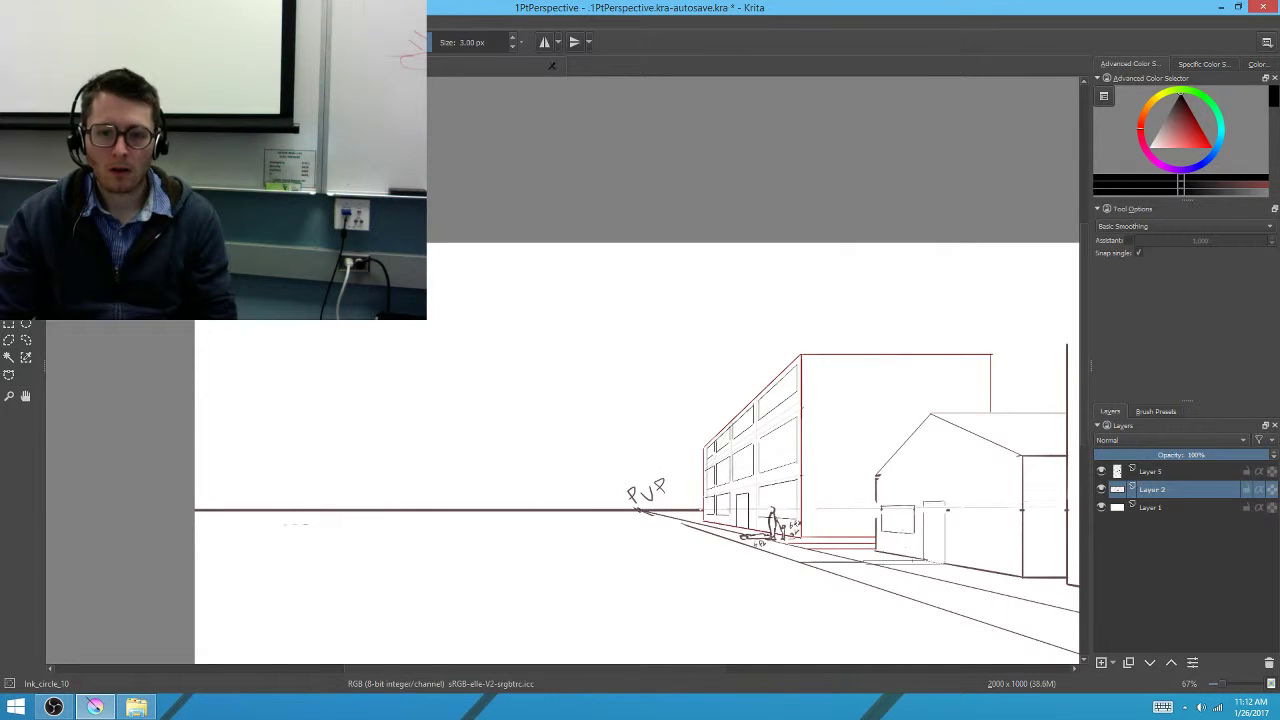
# Hide Layer 5 and zoom out to view the whole page
pyautogui.press('+')
pyautogui.press('+')
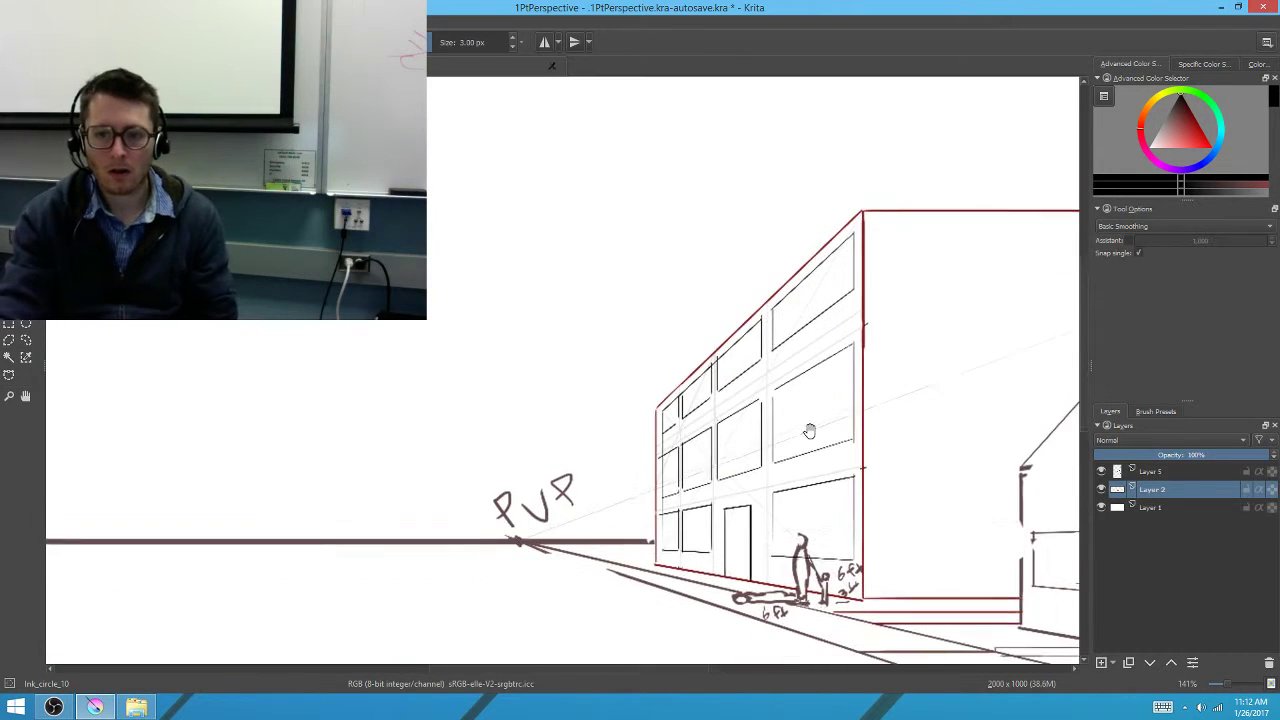
pyautogui.moveTo(810, 431); pyautogui.dragTo(816, 432)
pyautogui.click(1101, 471)
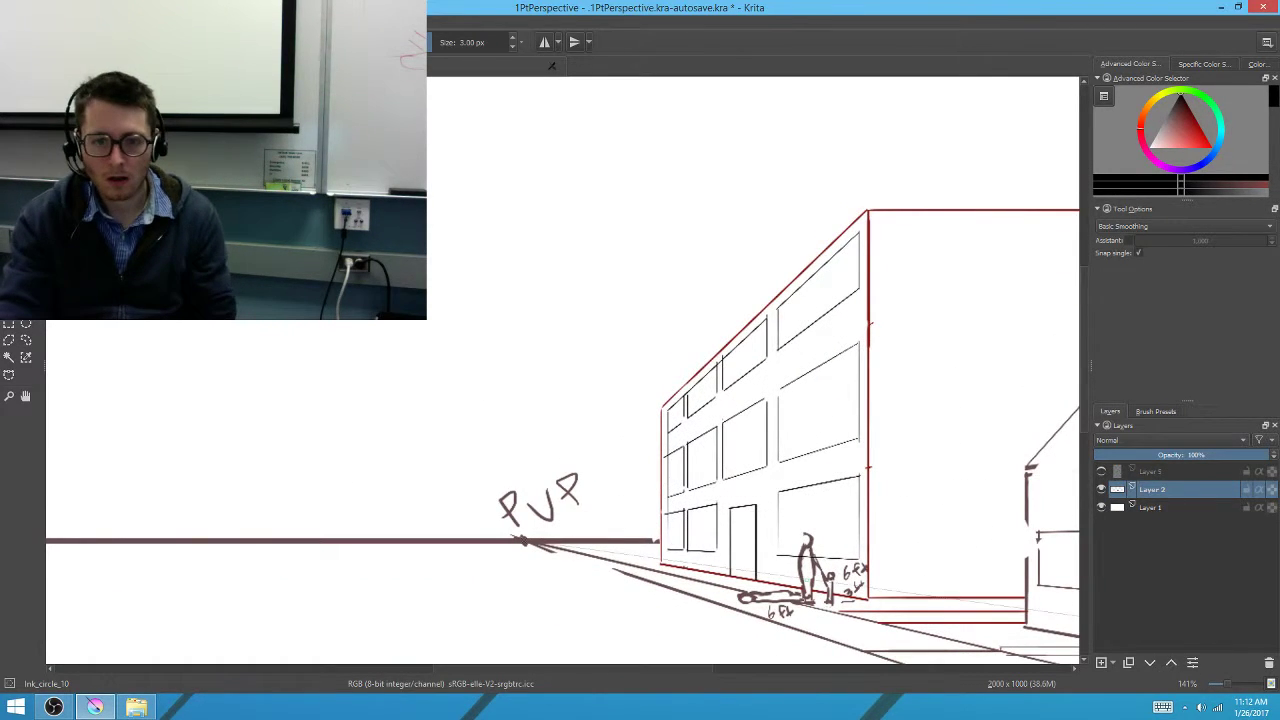
pyautogui.press('-')
pyautogui.press('-')
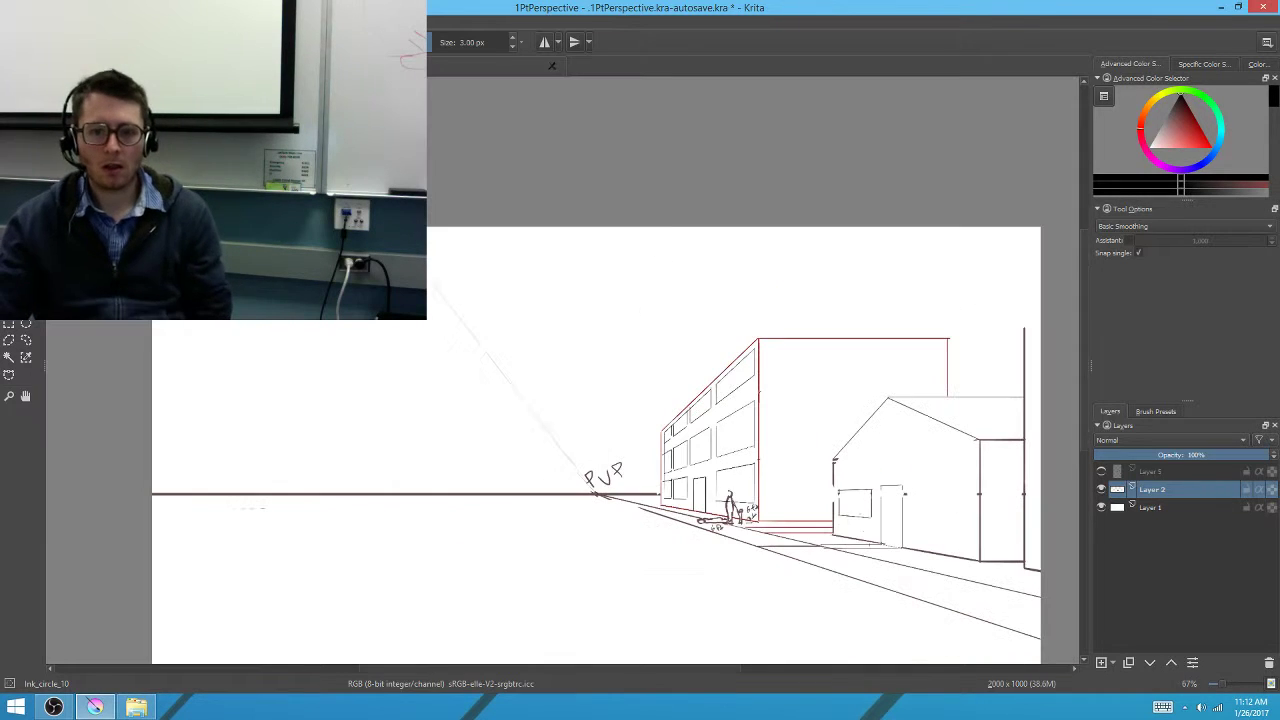
pyautogui.moveTo(903, 337)
pyautogui.mouseDown()
pyautogui.moveTo(713, 448)
pyautogui.moveTo(681, 432)
pyautogui.mouseUp()
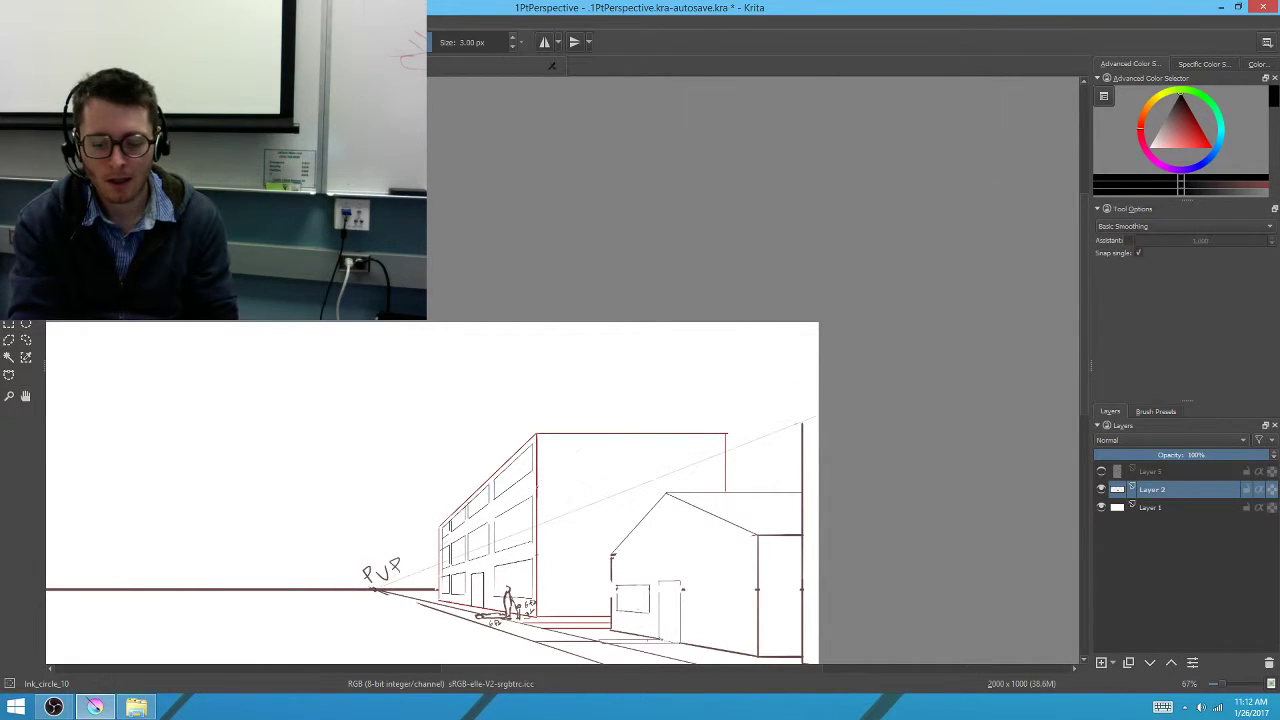
# Extend the far-right vertical edge up to the page top and undo a stray oval
pyautogui.press('v')
pyautogui.moveTo(802, 422); pyautogui.dragTo(802, 282)
pyautogui.press('b')
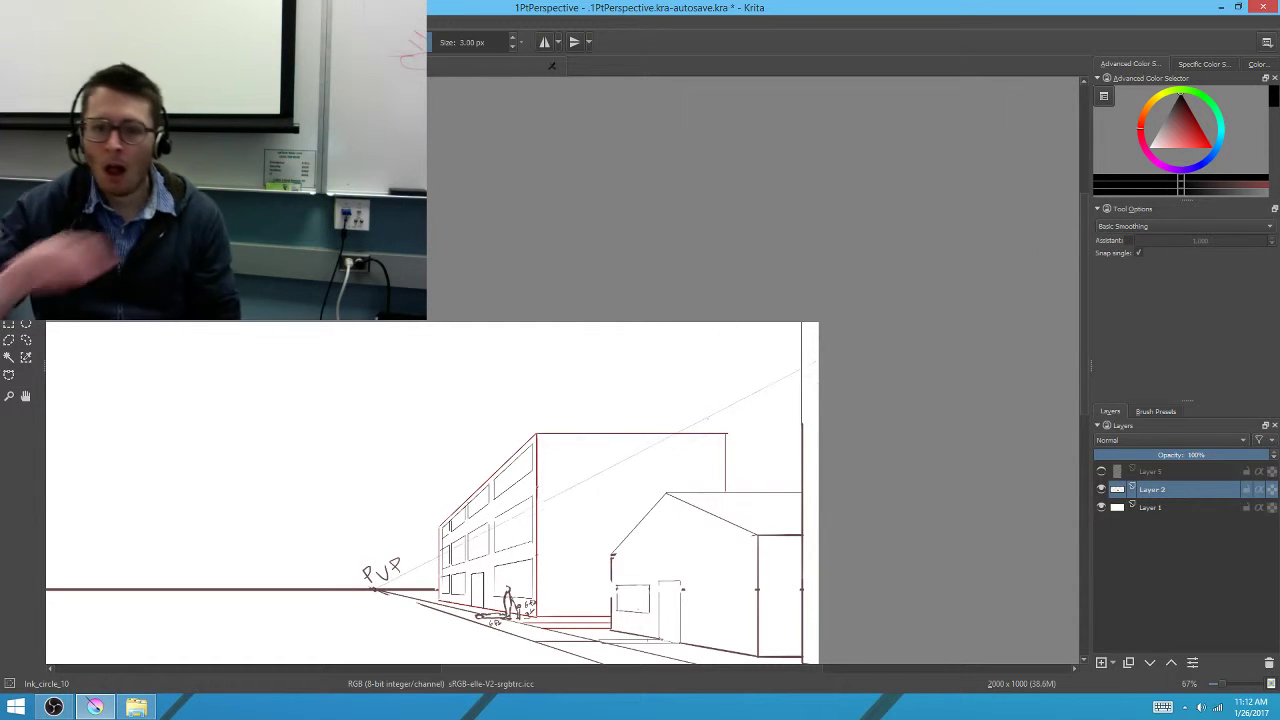
pyautogui.moveTo(683, 463)
pyautogui.mouseDown()
pyautogui.moveTo(714, 368)
pyautogui.moveTo(707, 288)
pyautogui.moveTo(709, 434)
pyautogui.moveTo(612, 466)
pyautogui.mouseUp()
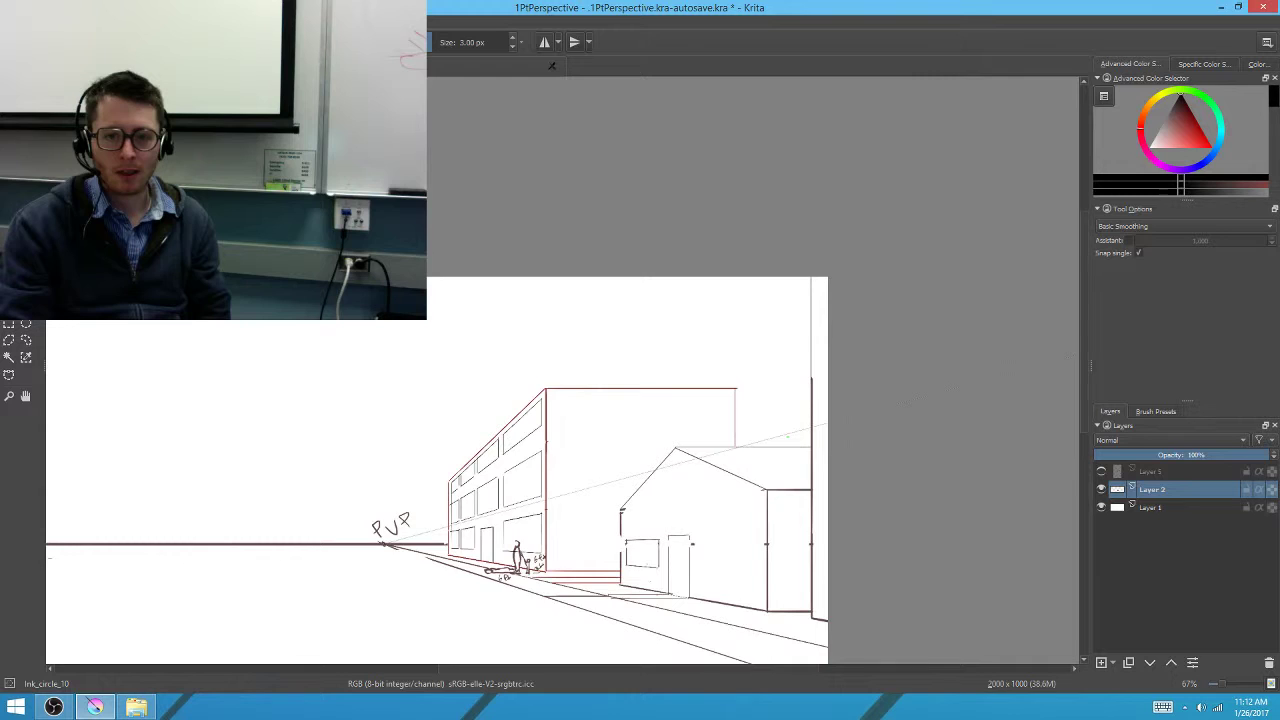
pyautogui.moveTo(668, 569)
pyautogui.mouseDown()
pyautogui.moveTo(655, 440)
pyautogui.moveTo(732, 321)
pyautogui.mouseUp()
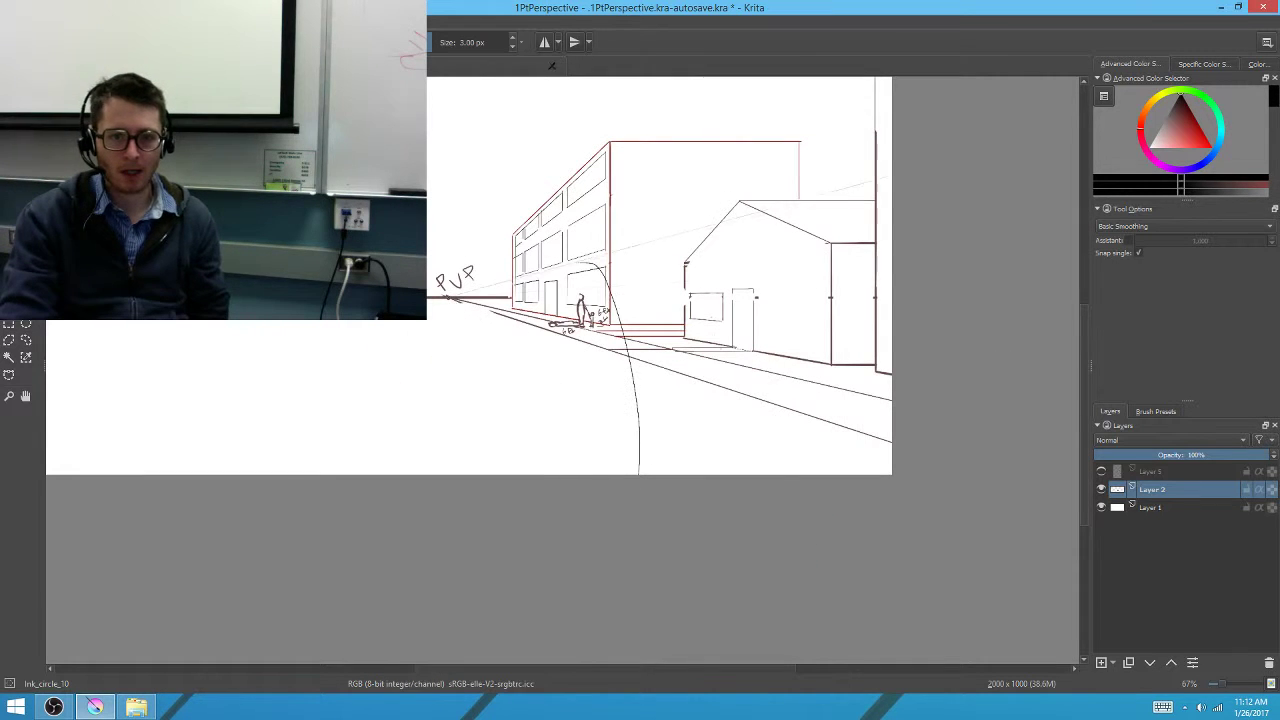
pyautogui.hotkey('ctrl', 'z')
pyautogui.moveTo(451, 409); pyautogui.dragTo(554, 405)
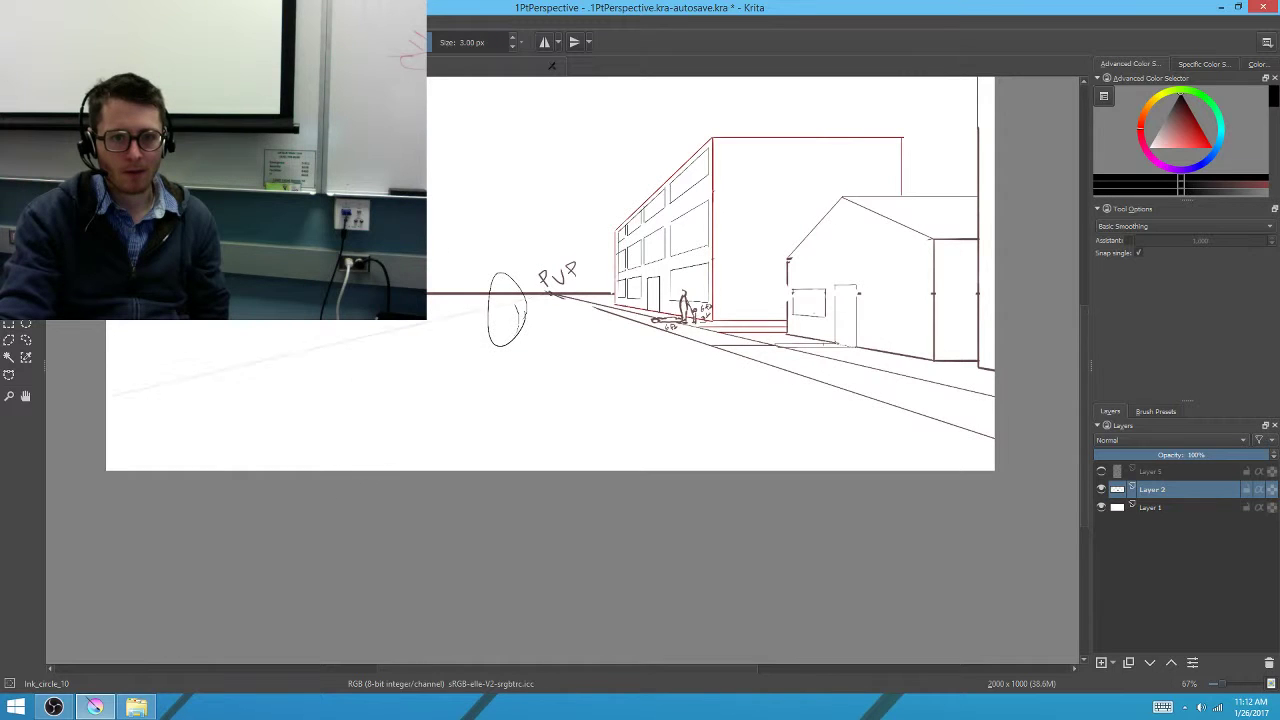
# Add loops to the head oval and draw the figure's neck and shoulders
pyautogui.moveTo(500, 276)
pyautogui.mouseDown()
pyautogui.moveTo(528, 318)
pyautogui.moveTo(515, 320)
pyautogui.mouseUp()
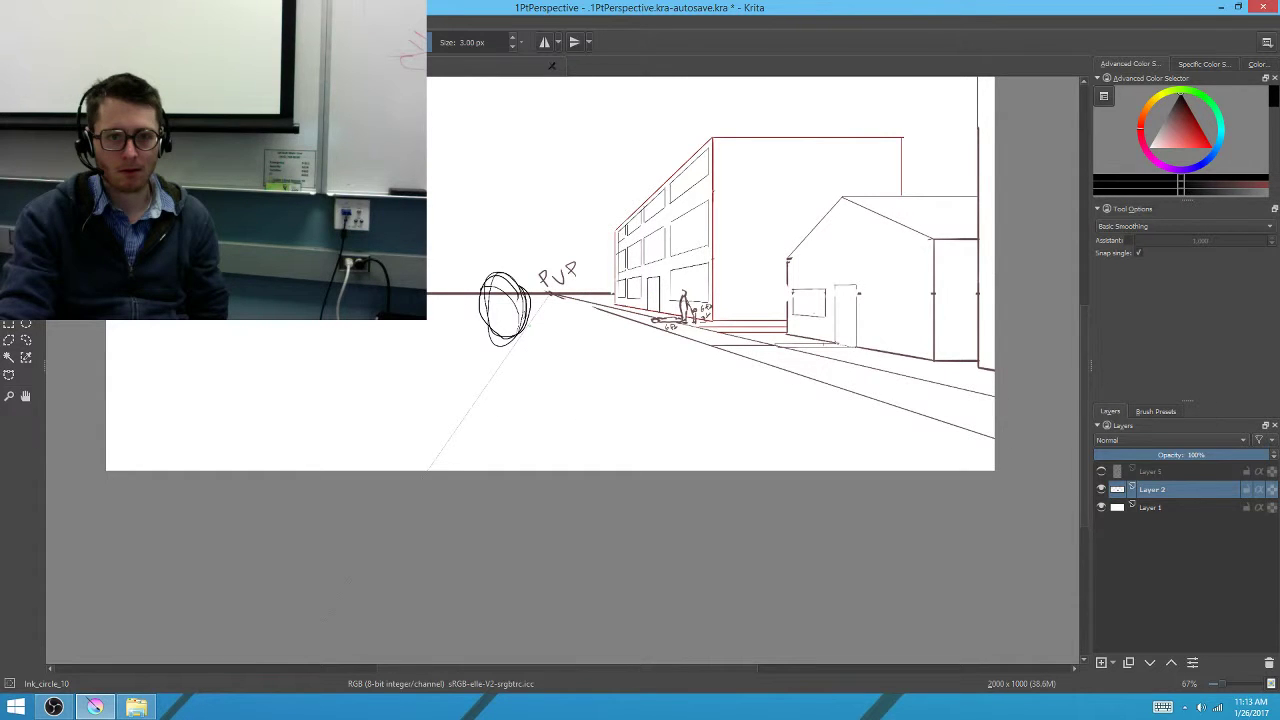
pyautogui.scroll(2, 483, 350)
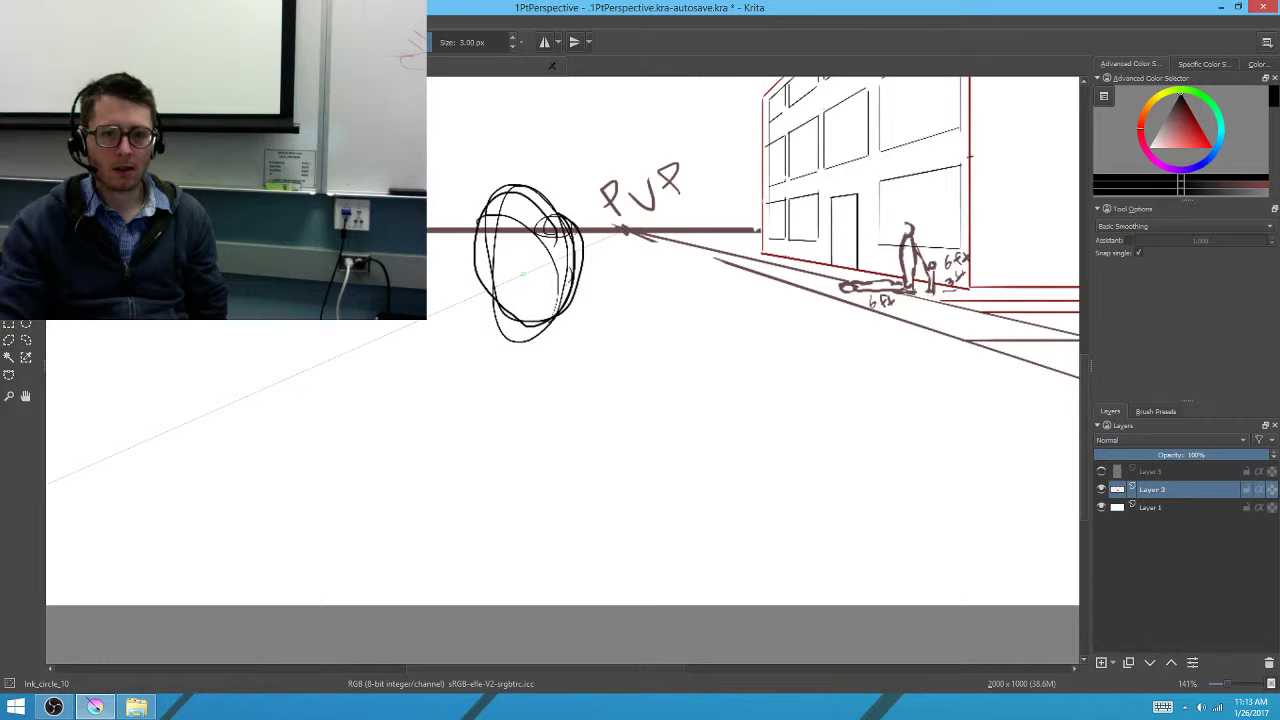
pyautogui.scroll(2, 522, 273)
pyautogui.moveTo(508, 306); pyautogui.dragTo(522, 298)
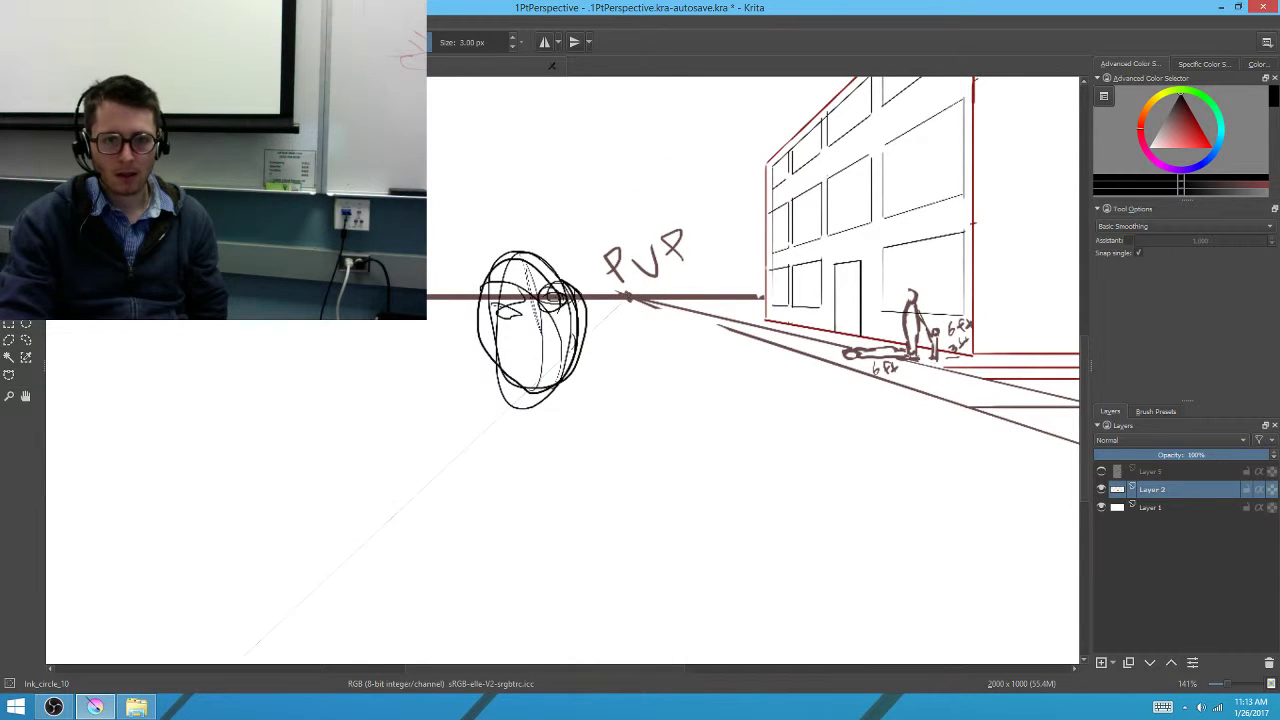
pyautogui.moveTo(566, 385); pyautogui.dragTo(569, 450)
pyautogui.moveTo(570, 406); pyautogui.dragTo(631, 424)
pyautogui.moveTo(515, 416); pyautogui.dragTo(630, 422)
pyautogui.moveTo(508, 398); pyautogui.dragTo(453, 440)
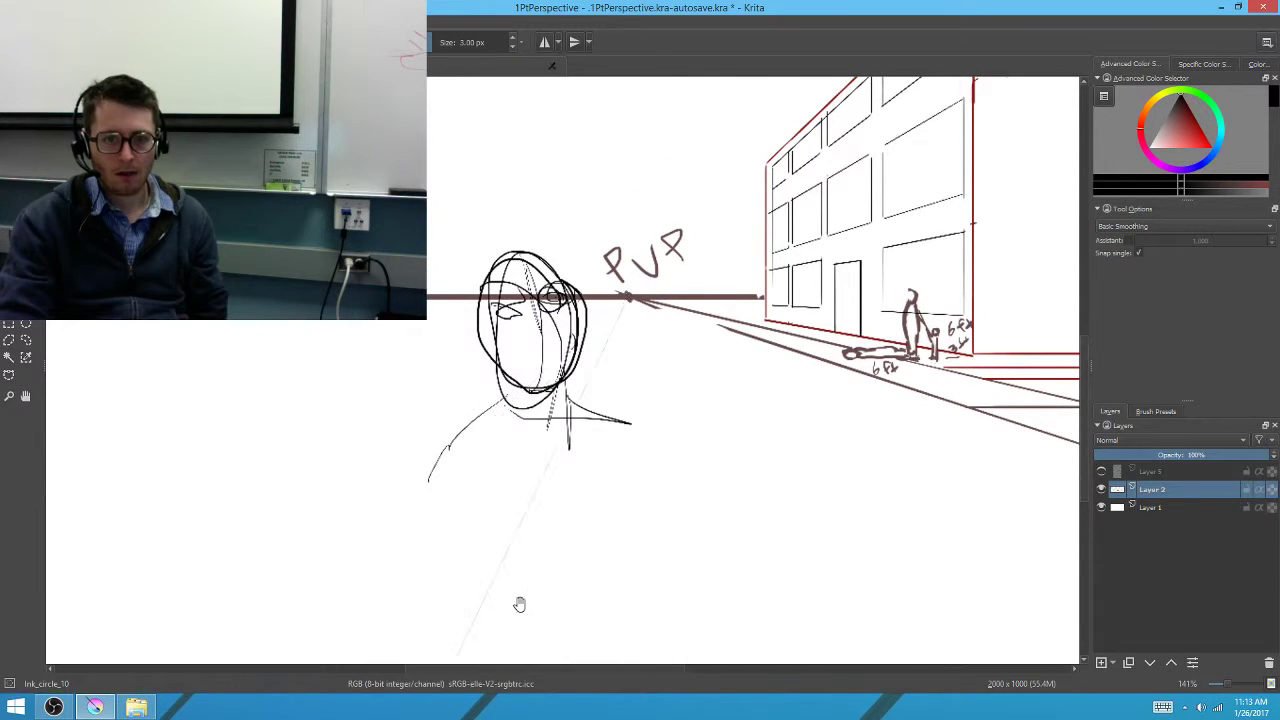
# Sketch the right side of the figure's torso
pyautogui.moveTo(519, 604)
pyautogui.mouseDown()
pyautogui.moveTo(537, 363)
pyautogui.moveTo(560, 434)
pyautogui.moveTo(580, 363)
pyautogui.mouseUp()
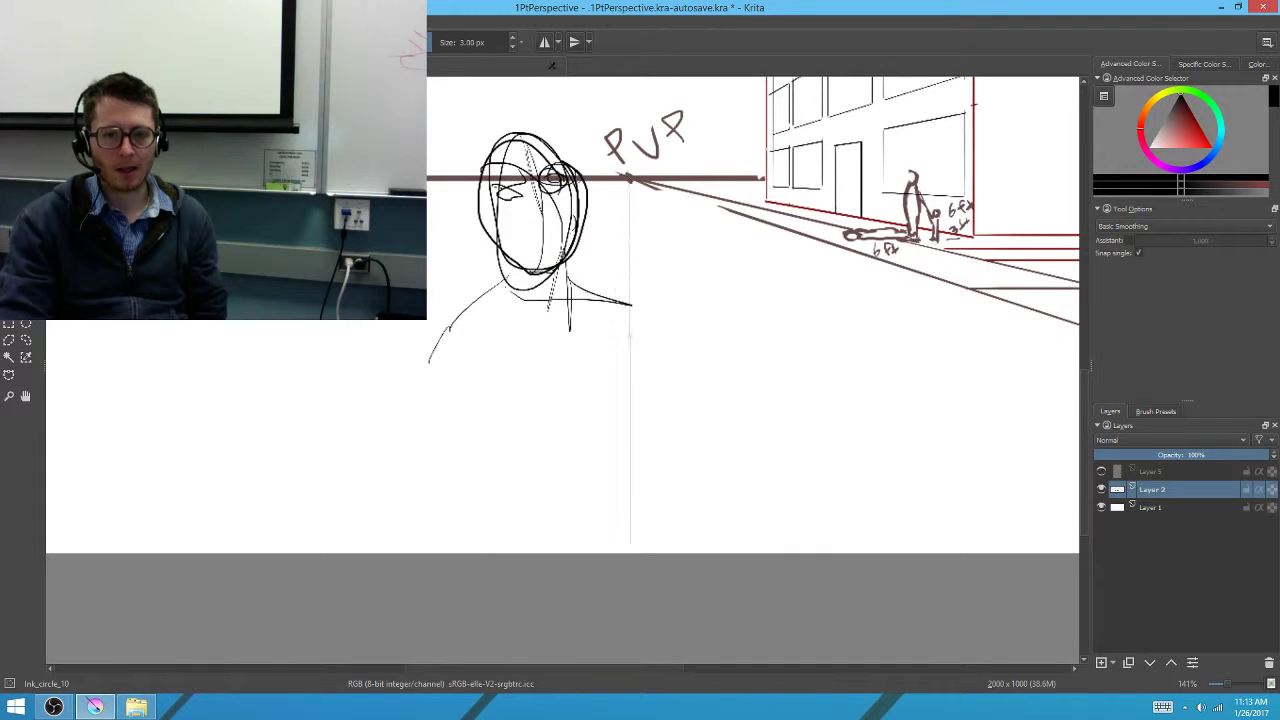
pyautogui.moveTo(650, 400); pyautogui.dragTo(648, 552)
pyautogui.moveTo(632, 300)
pyautogui.mouseDown()
pyautogui.moveTo(648, 400)
pyautogui.moveTo(640, 552)
pyautogui.mouseUp()
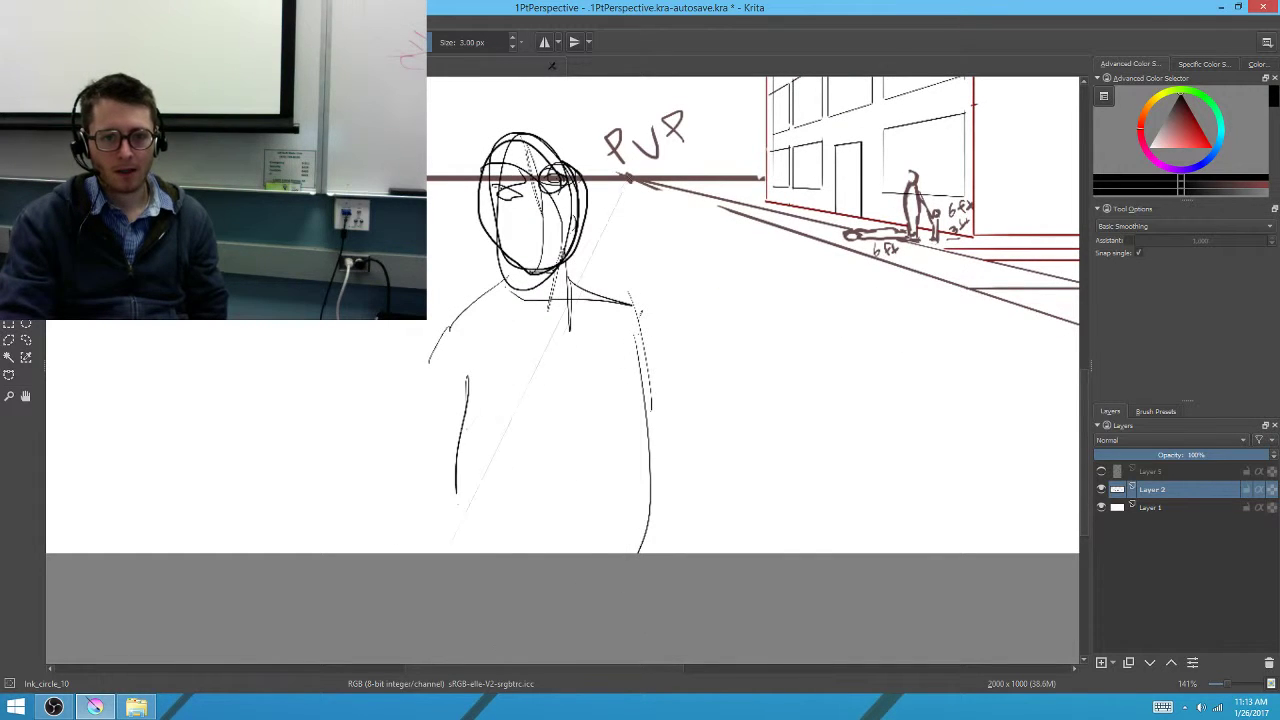
pyautogui.moveTo(605, 450)
pyautogui.mouseDown()
pyautogui.moveTo(672, 502)
pyautogui.moveTo(732, 516)
pyautogui.mouseUp()
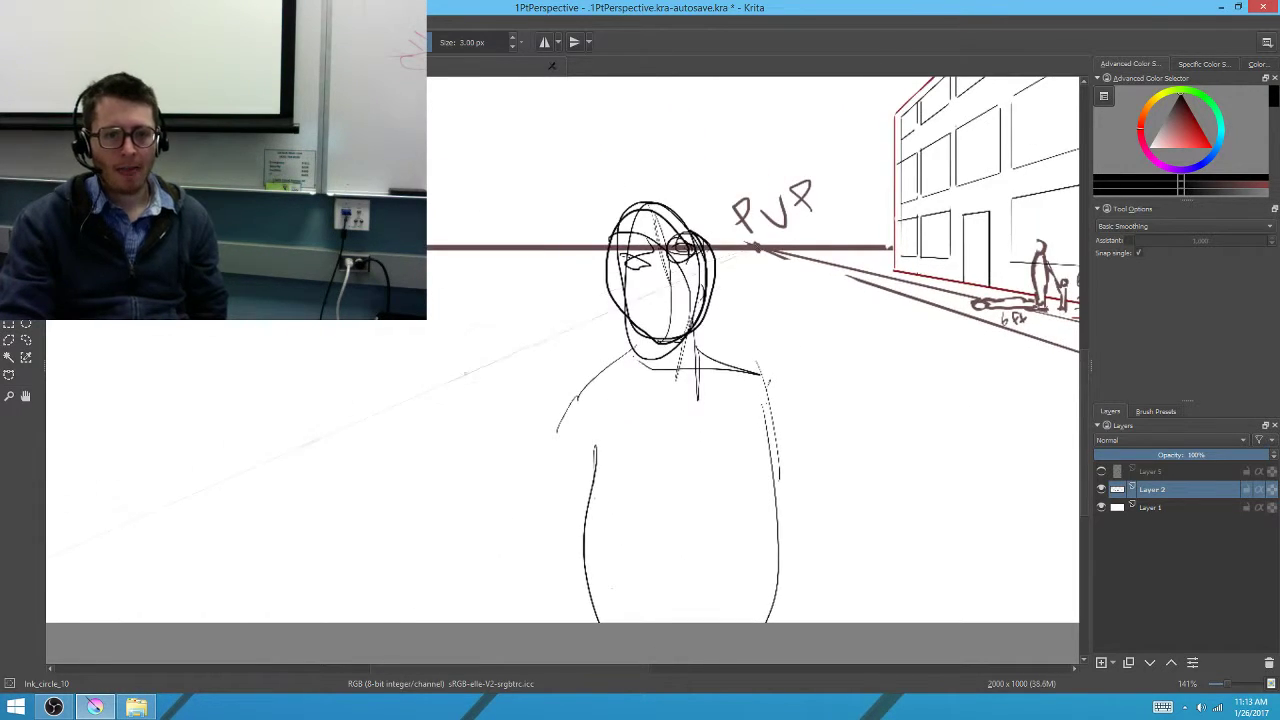
# Sketch a raised arm shape with a small top circle and hatching left of the figure
pyautogui.moveTo(462, 445); pyautogui.dragTo(488, 437)
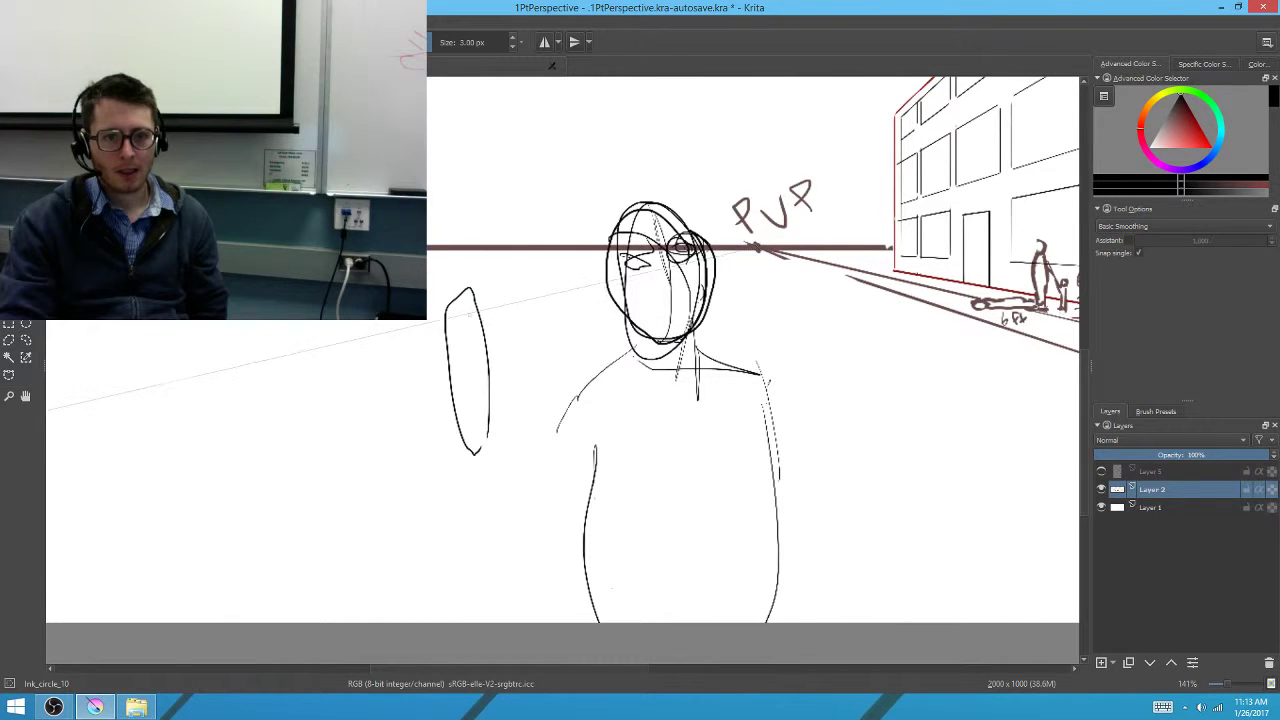
pyautogui.moveTo(464, 297); pyautogui.dragTo(466, 299)
pyautogui.moveTo(438, 380)
pyautogui.mouseDown()
pyautogui.moveTo(493, 373)
pyautogui.moveTo(497, 342)
pyautogui.mouseUp()
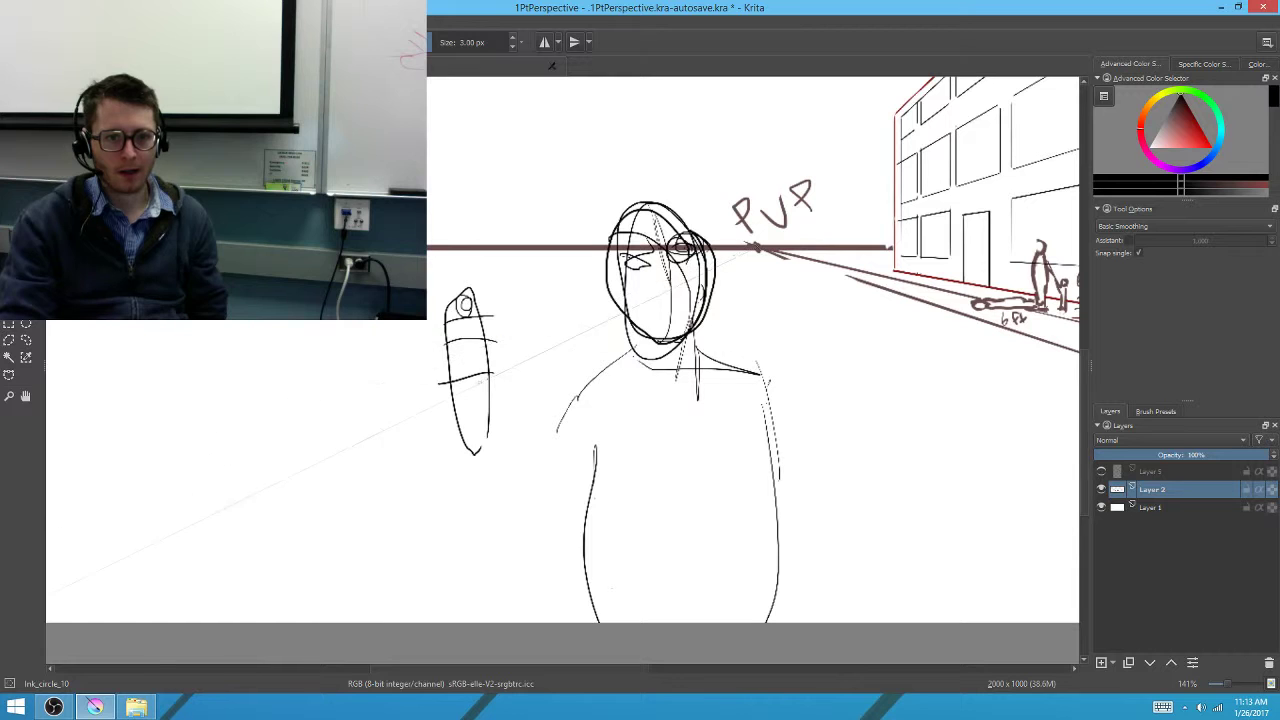
pyautogui.moveTo(428, 368)
pyautogui.mouseDown()
pyautogui.moveTo(495, 362)
pyautogui.moveTo(494, 408)
pyautogui.mouseUp()
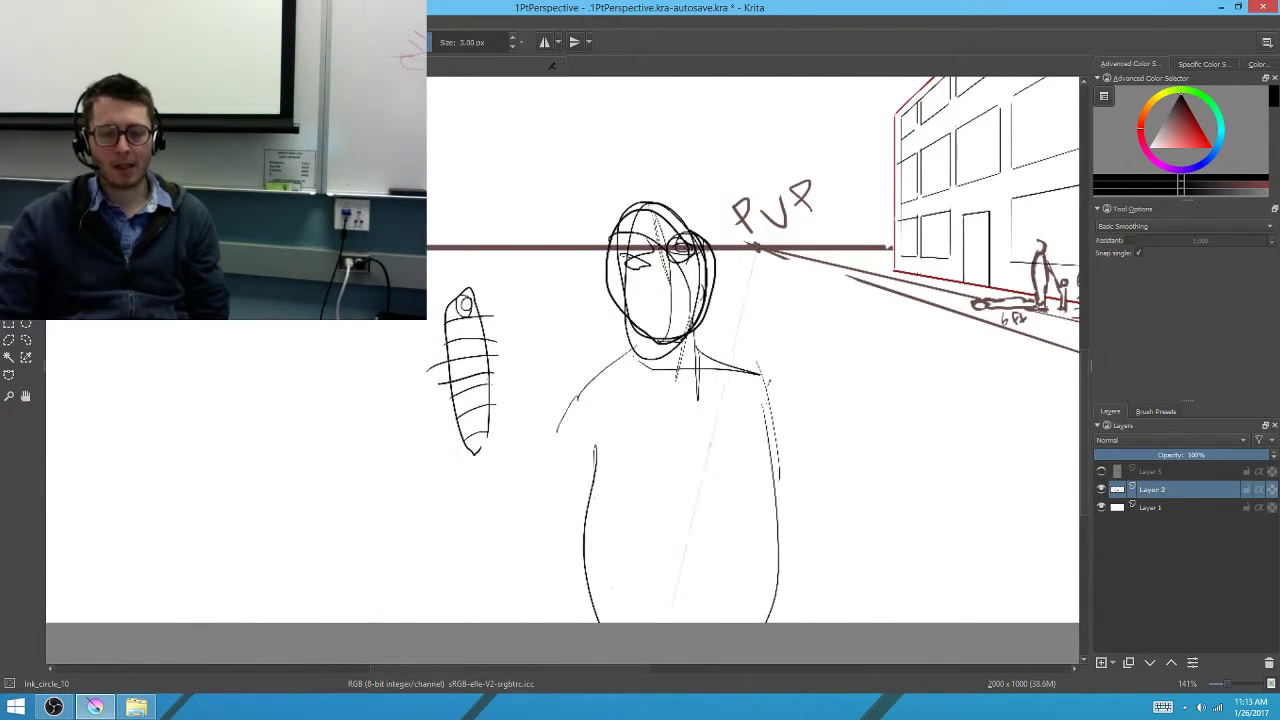
pyautogui.press('-')
pyautogui.press('-')
pyautogui.moveTo(609, 507); pyautogui.dragTo(623, 380)
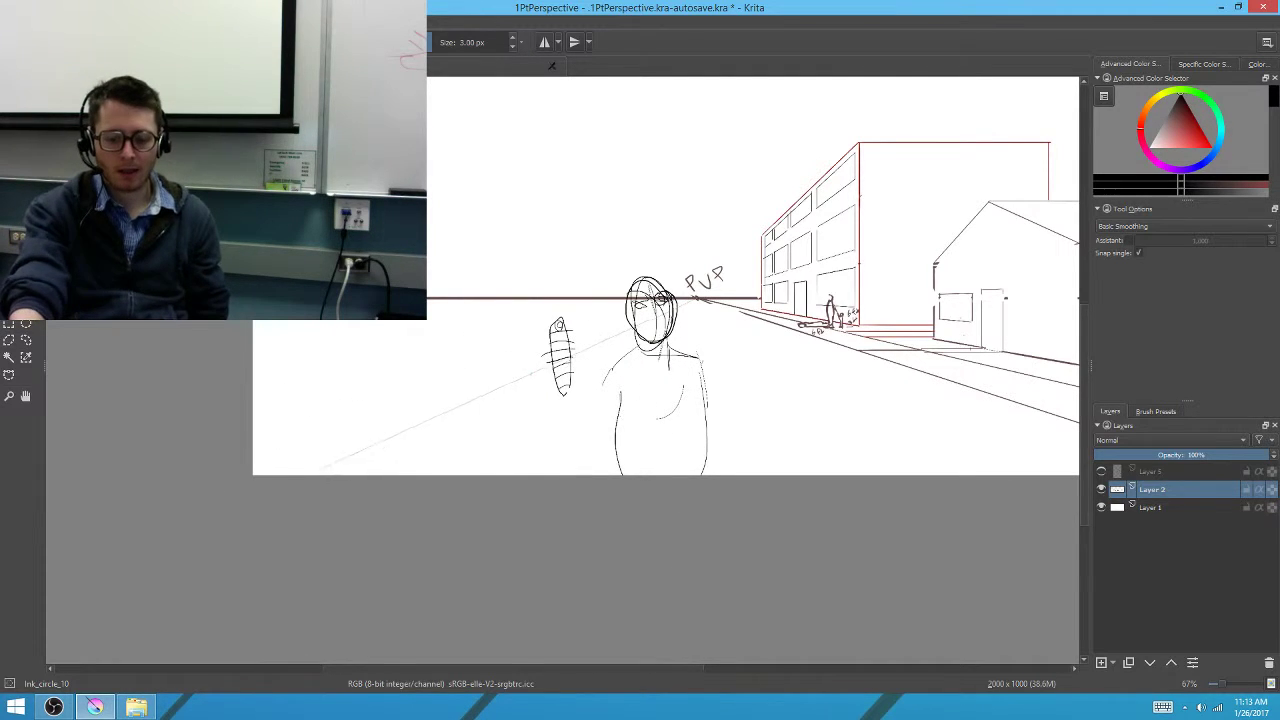
# Erase the hatched arm shape beside the figure with the eraser, redoing one stroke that cut the horizon
pyautogui.rightClick(535, 365)
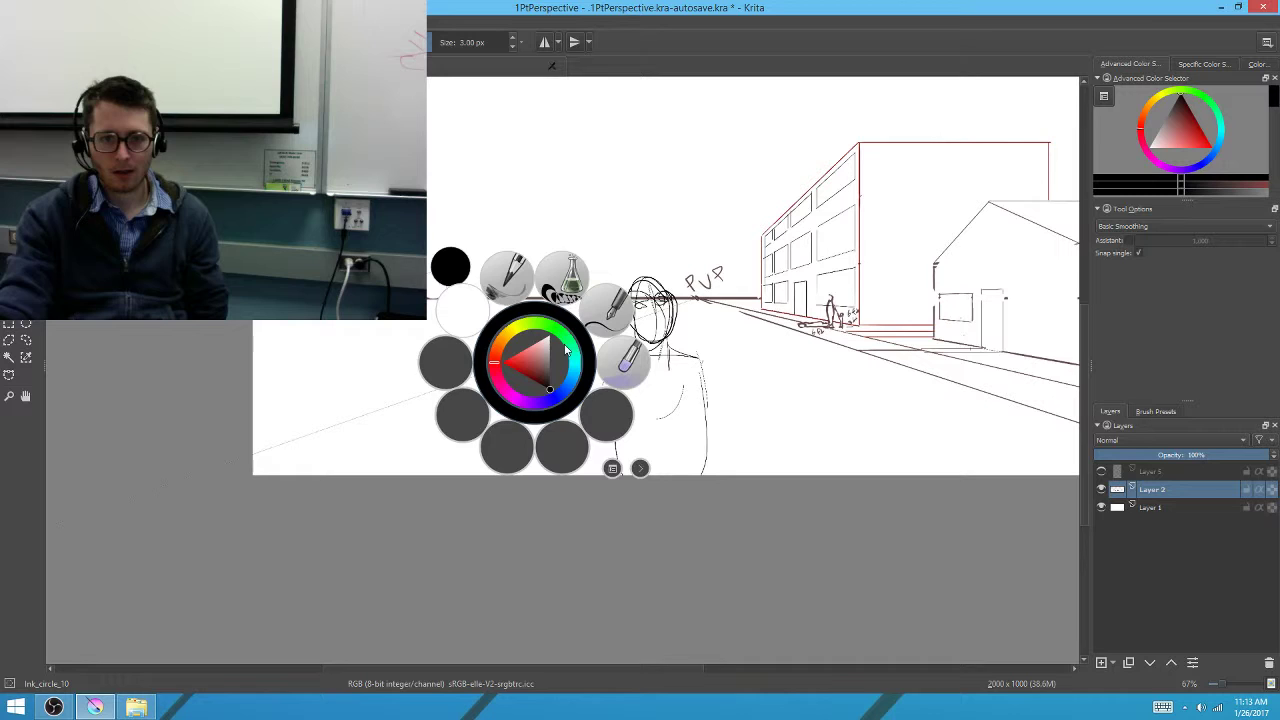
pyautogui.click(532, 288)
pyautogui.rightClick(530, 325)
pyautogui.click(466, 281)
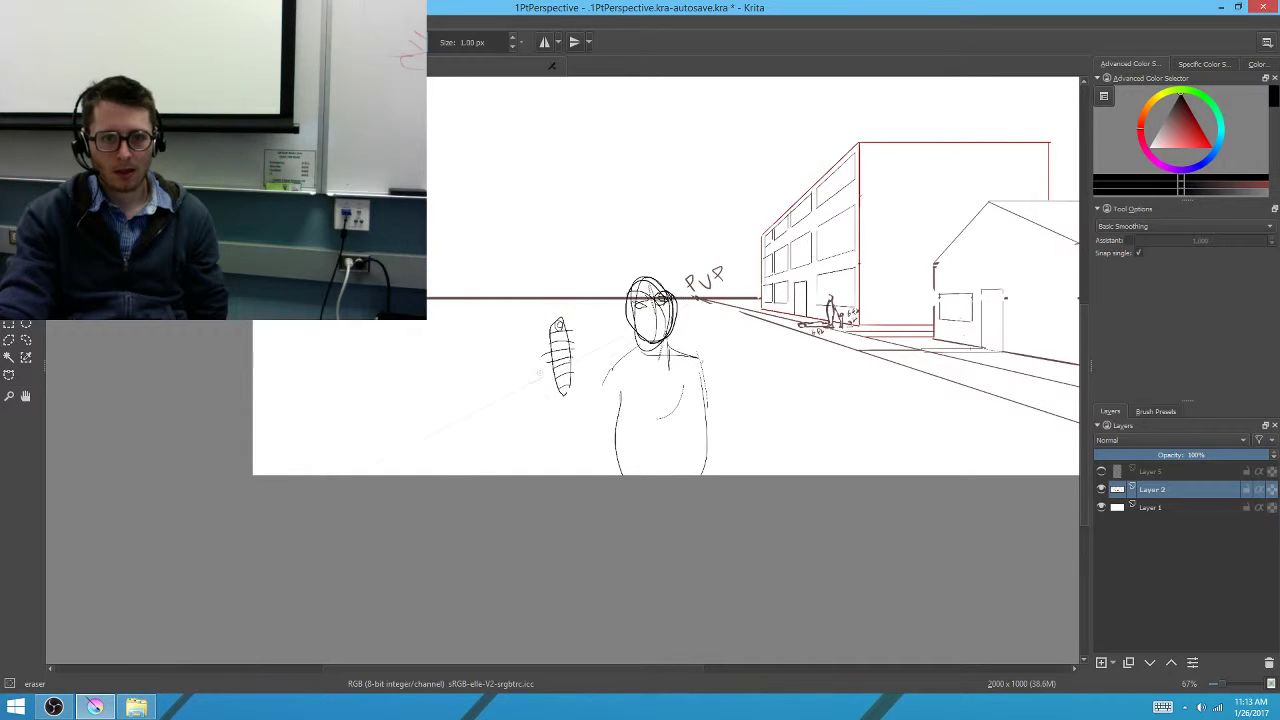
pyautogui.moveTo(500, 298); pyautogui.dragTo(558, 392)
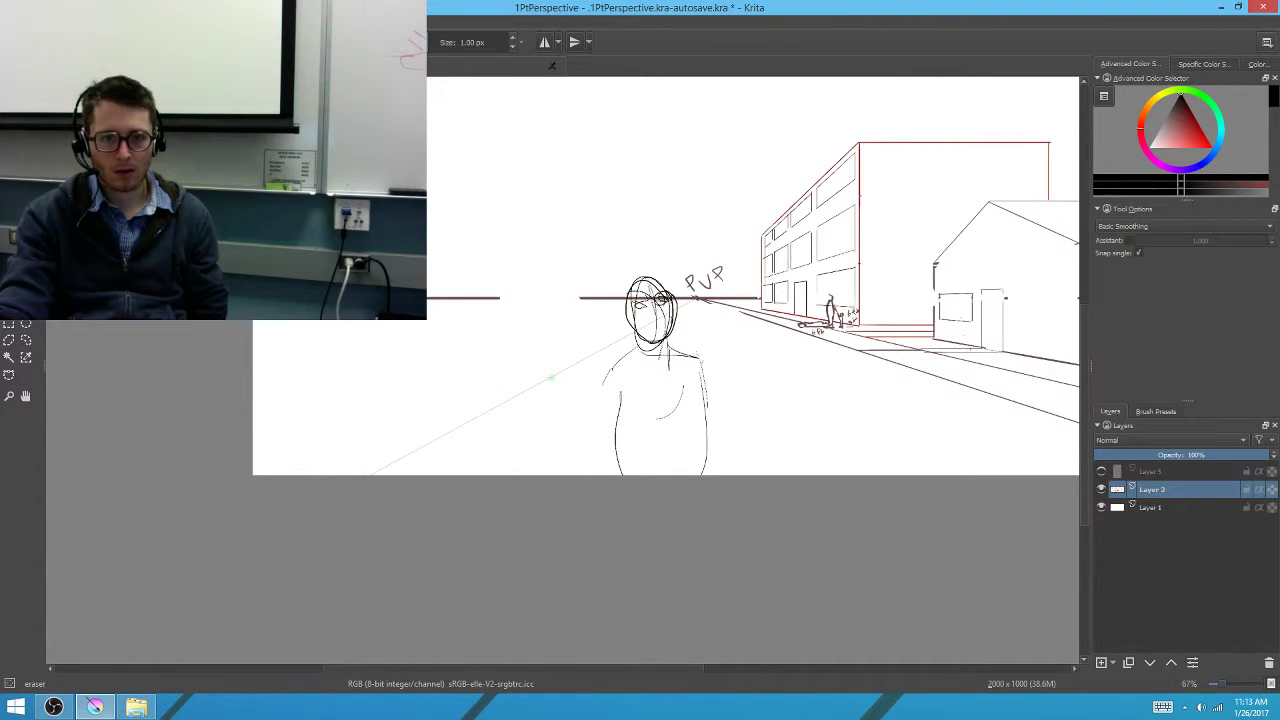
pyautogui.hotkey('ctrl', 'z')
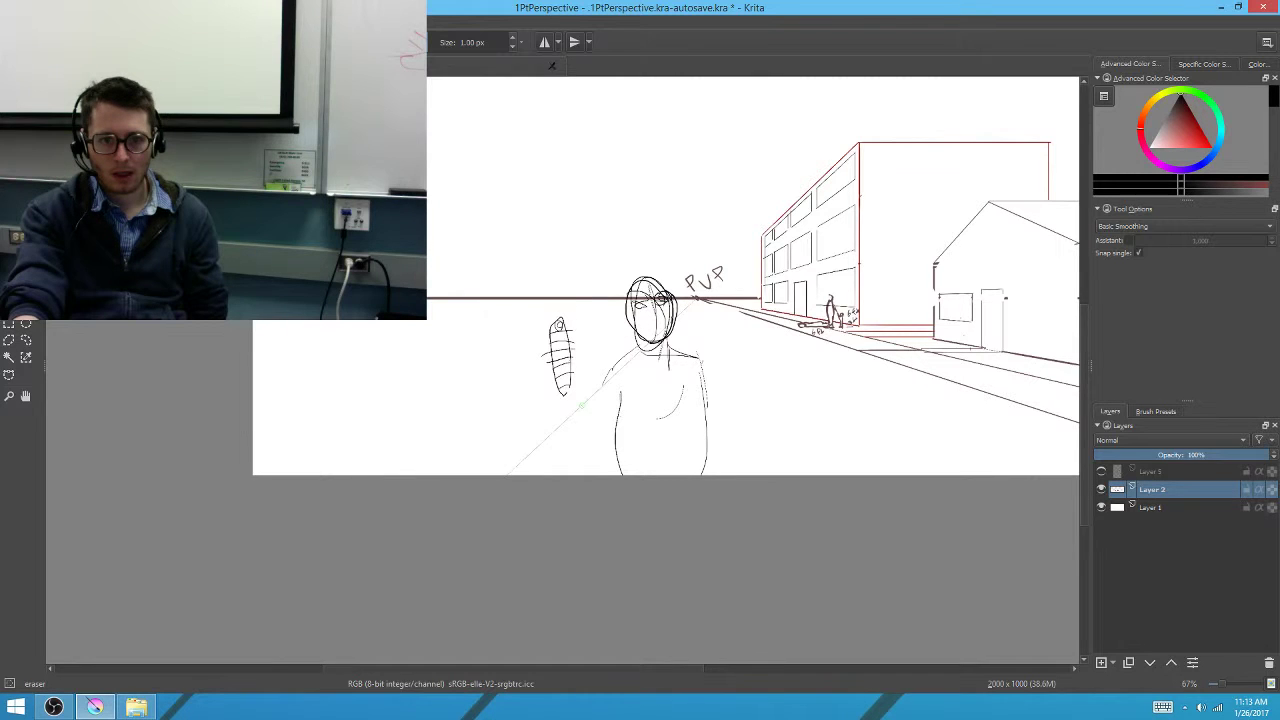
pyautogui.moveTo(556, 318); pyautogui.dragTo(562, 396)
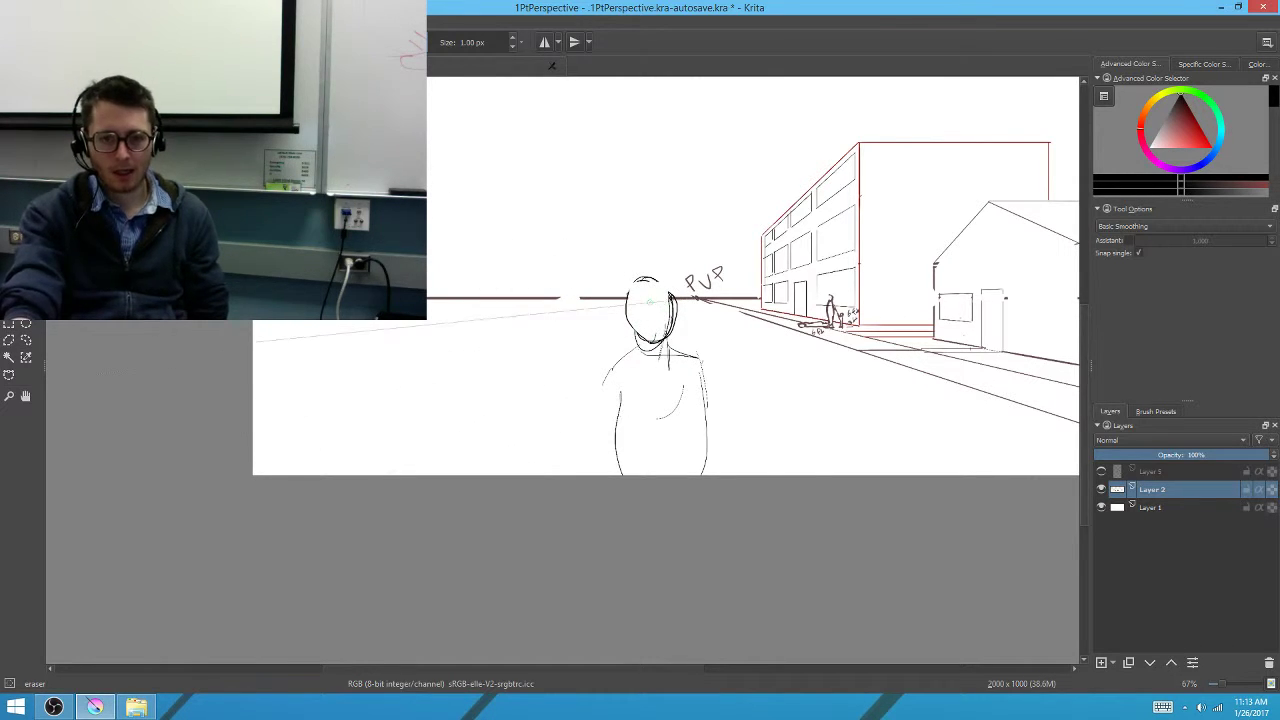
pyautogui.rightClick(654, 320)
pyautogui.click(725, 288)
# Ink the figure's arm, shoulder and torso edges plus a bow tie at the collar
pyautogui.scroll(5, 600, 395)
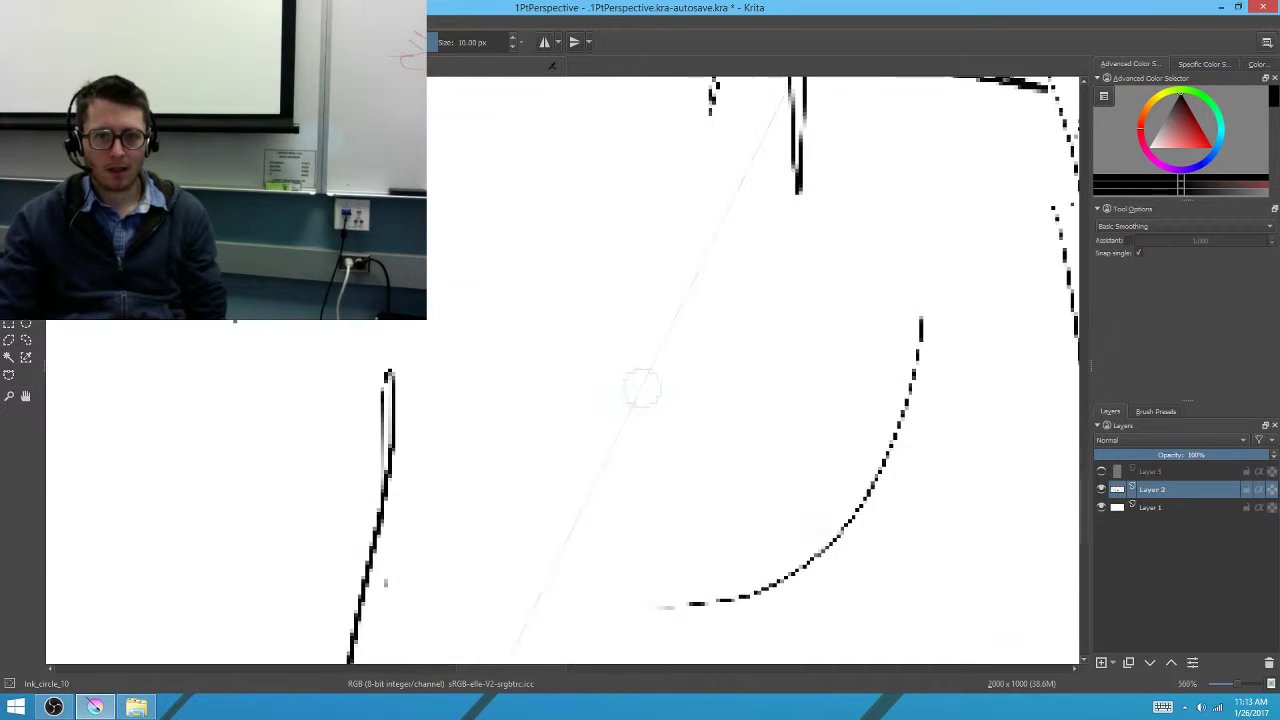
pyautogui.scroll(-3, 600, 395)
pyautogui.scroll(2, 578, 403)
pyautogui.moveTo(507, 310); pyautogui.dragTo(540, 404)
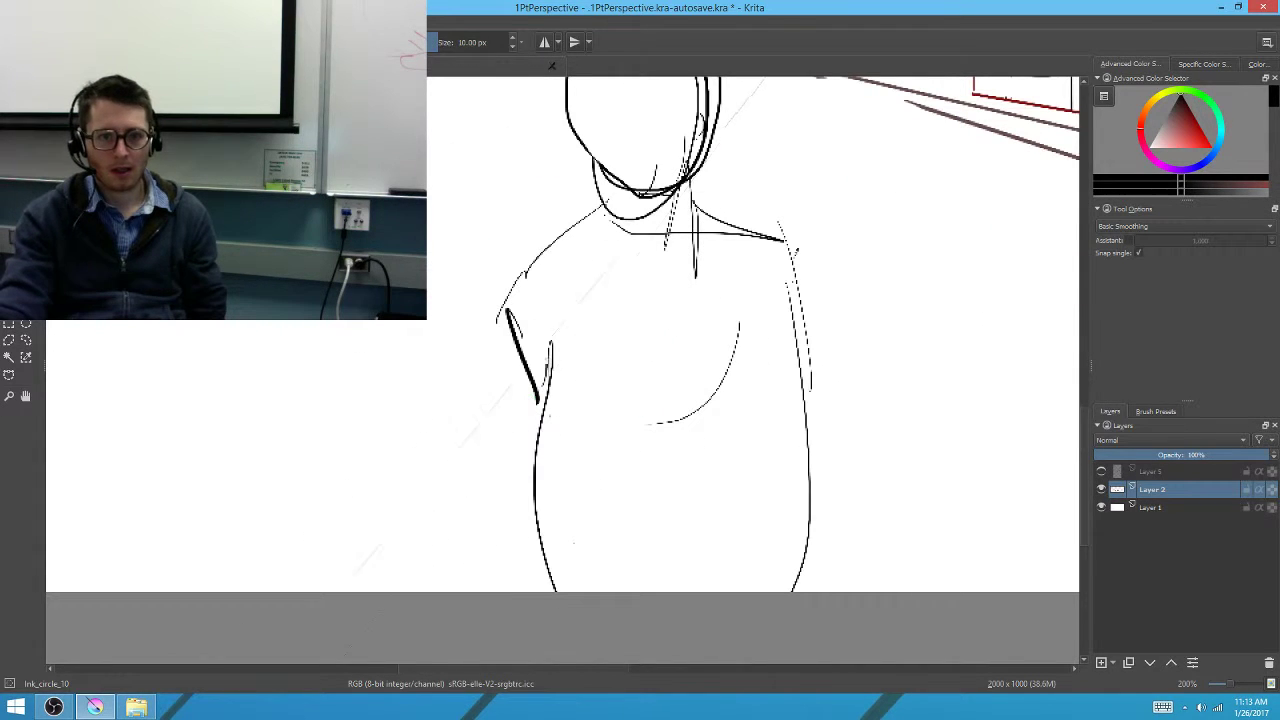
pyautogui.moveTo(618, 221)
pyautogui.mouseDown()
pyautogui.moveTo(482, 297)
pyautogui.moveTo(527, 390)
pyautogui.mouseUp()
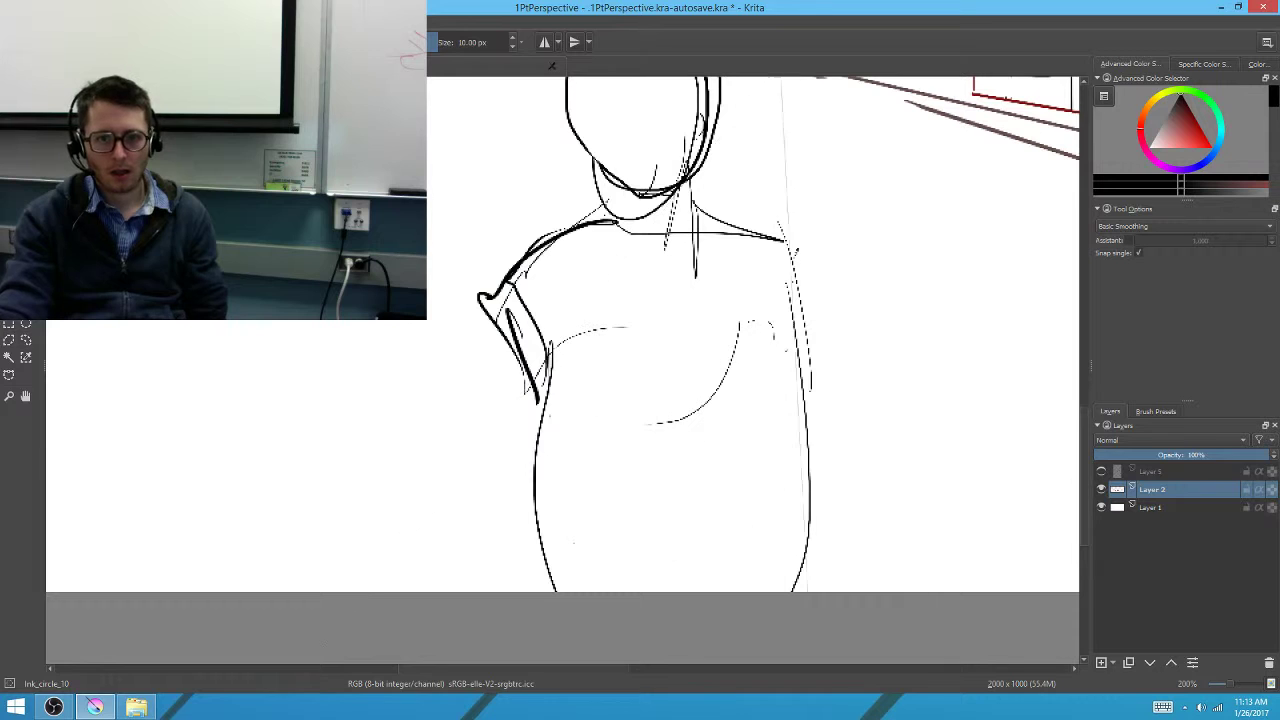
pyautogui.moveTo(804, 292); pyautogui.dragTo(786, 398)
pyautogui.moveTo(742, 287); pyautogui.dragTo(706, 272)
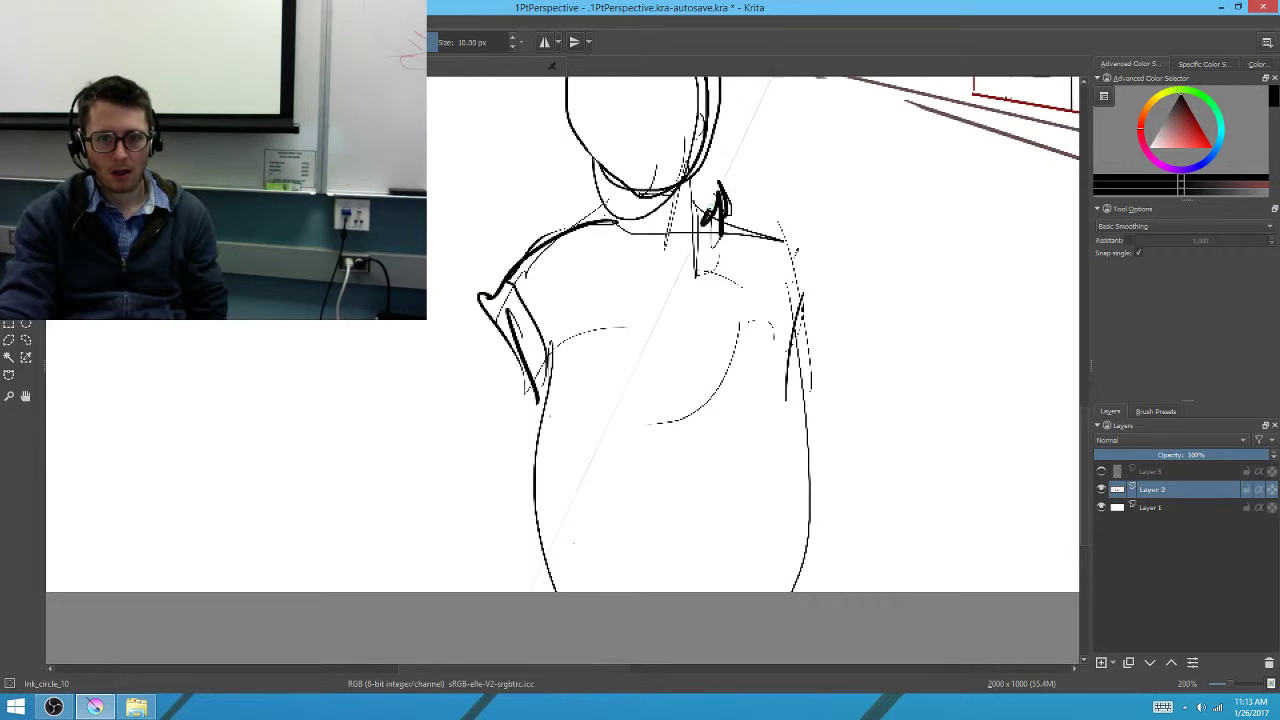
pyautogui.moveTo(716, 205); pyautogui.dragTo(668, 244)
pyautogui.moveTo(586, 190)
pyautogui.mouseDown()
pyautogui.moveTo(650, 250)
pyautogui.moveTo(646, 264)
pyautogui.moveTo(716, 274)
pyautogui.mouseUp()
pyautogui.moveTo(660, 244); pyautogui.dragTo(645, 282)
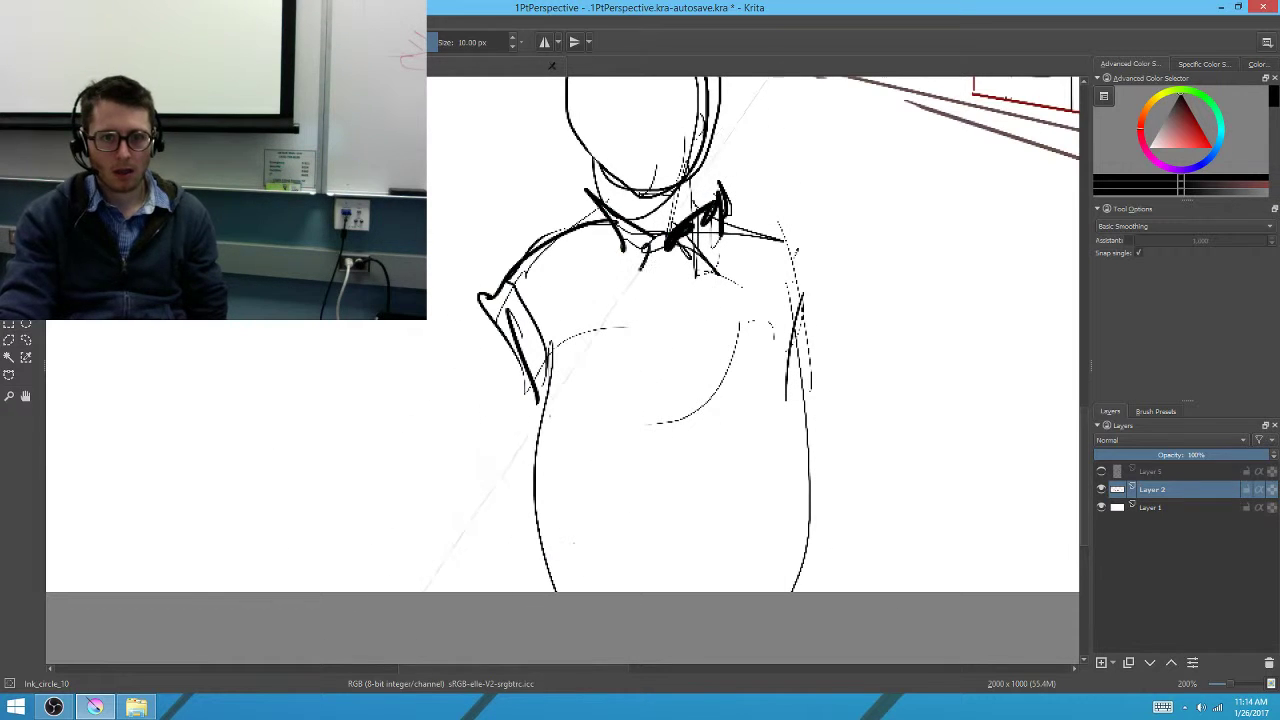
# Scribble hair along the top of the caricature's head
pyautogui.moveTo(627, 219); pyautogui.dragTo(680, 414)
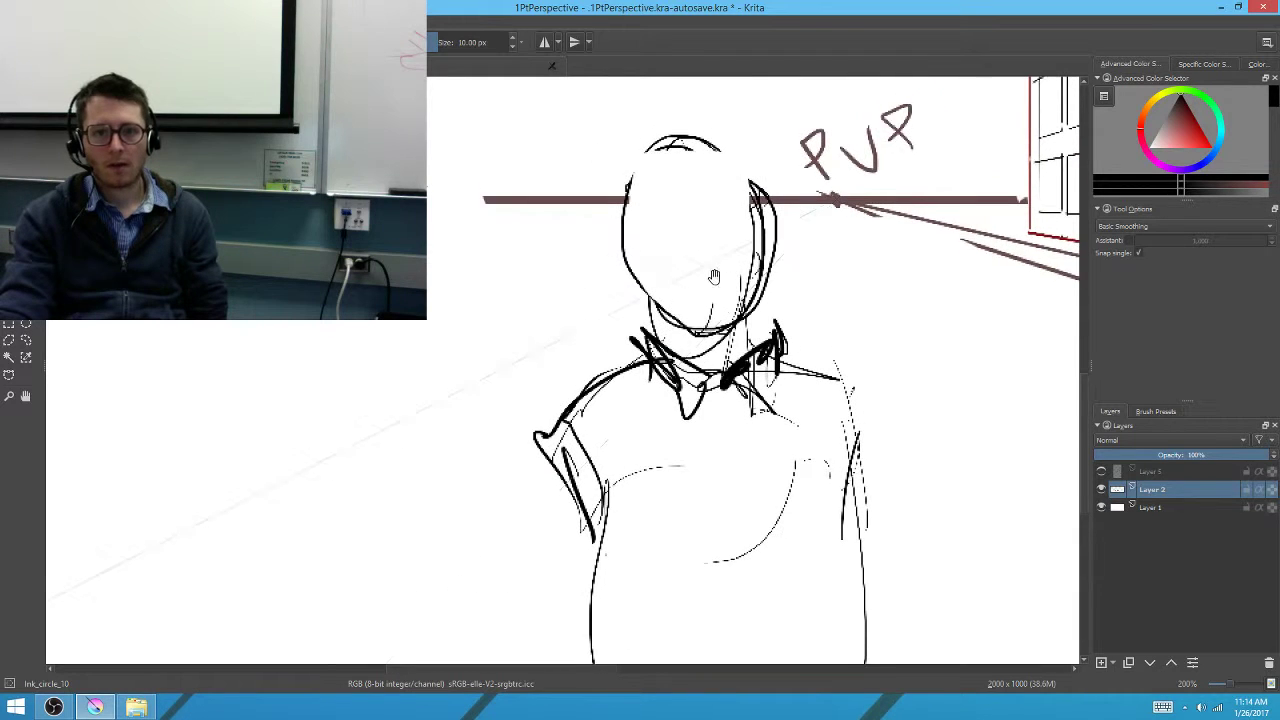
pyautogui.moveTo(750, 192)
pyautogui.mouseDown()
pyautogui.moveTo(645, 210)
pyautogui.moveTo(740, 196)
pyautogui.mouseUp()
pyautogui.moveTo(636, 208); pyautogui.dragTo(626, 250)
pyautogui.moveTo(690, 198); pyautogui.dragTo(634, 260)
pyautogui.moveTo(705, 180)
pyautogui.mouseDown()
pyautogui.moveTo(628, 240)
pyautogui.moveTo(642, 298)
pyautogui.moveTo(737, 284)
pyautogui.mouseUp()
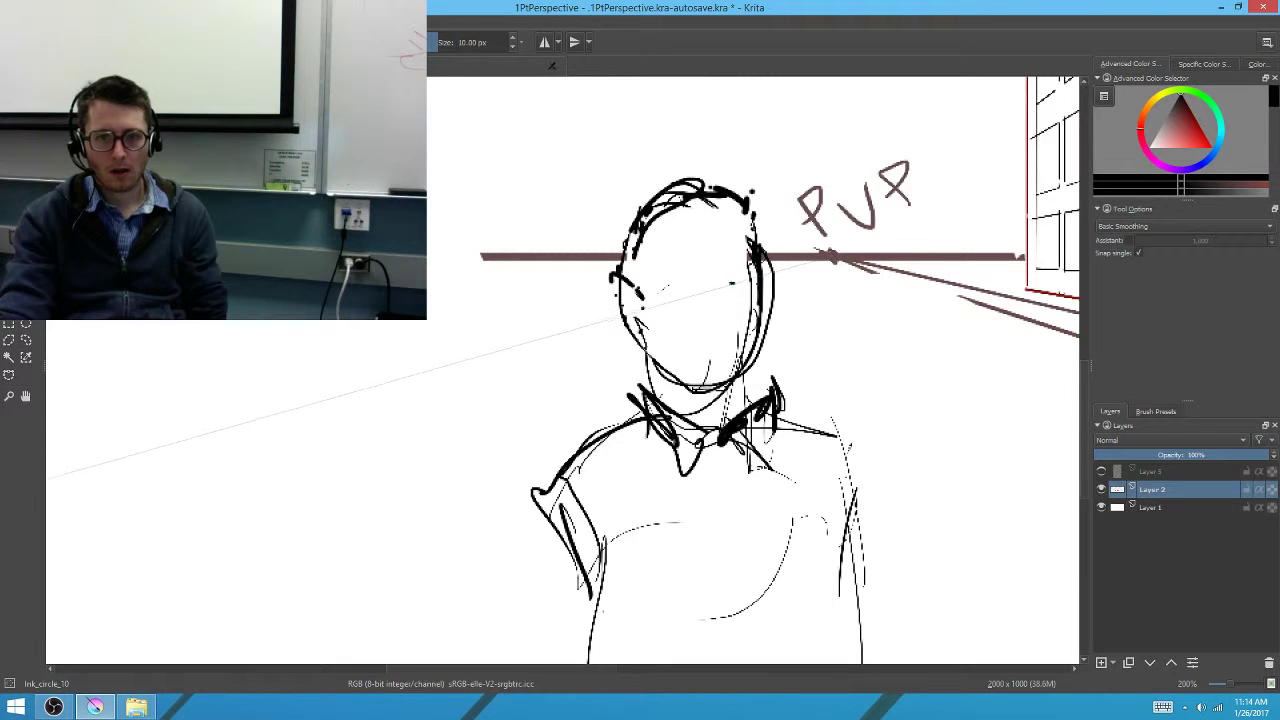
# Ink glasses, nose, a mouth with lips and tongue out, and spiky hair tufts
pyautogui.moveTo(652, 288)
pyautogui.mouseDown()
pyautogui.moveTo(712, 300)
pyautogui.moveTo(696, 314)
pyautogui.moveTo(724, 284)
pyautogui.mouseUp()
pyautogui.moveTo(674, 284)
pyautogui.mouseDown()
pyautogui.moveTo(702, 282)
pyautogui.moveTo(655, 290)
pyautogui.mouseUp()
pyautogui.moveTo(738, 312); pyautogui.dragTo(776, 295)
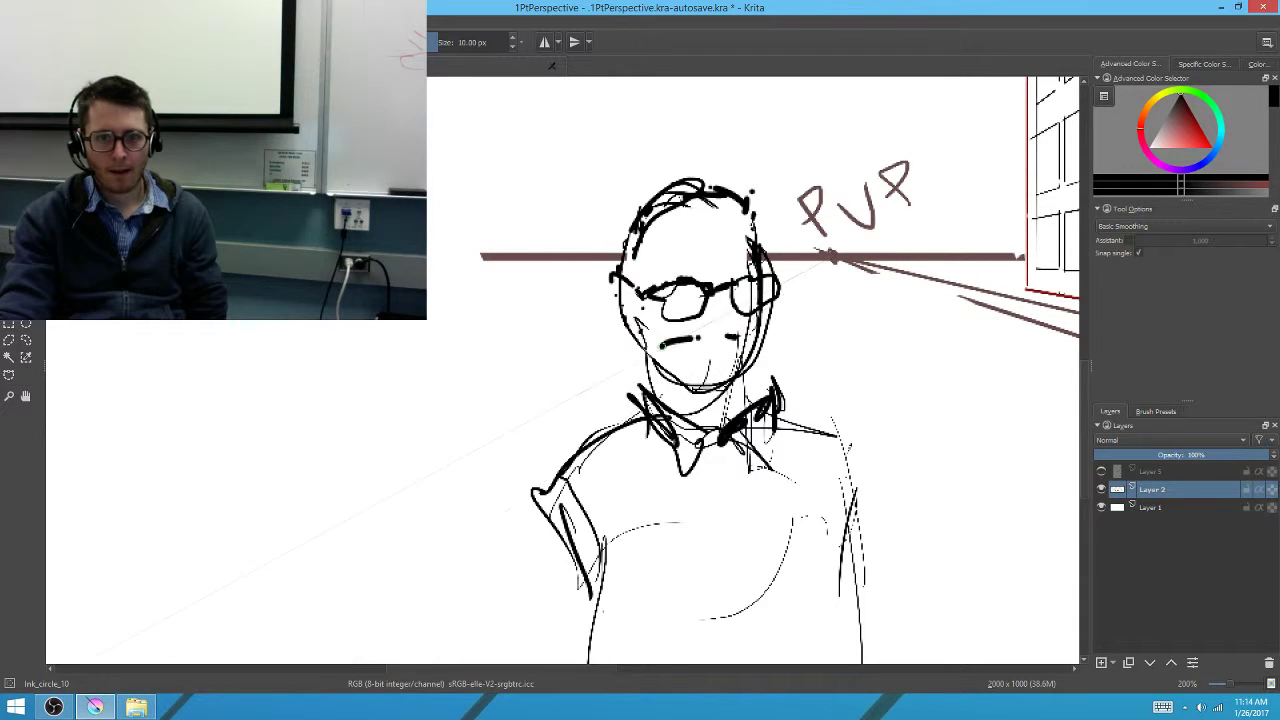
pyautogui.moveTo(682, 344)
pyautogui.mouseDown()
pyautogui.moveTo(744, 333)
pyautogui.moveTo(726, 360)
pyautogui.moveTo(728, 322)
pyautogui.mouseUp()
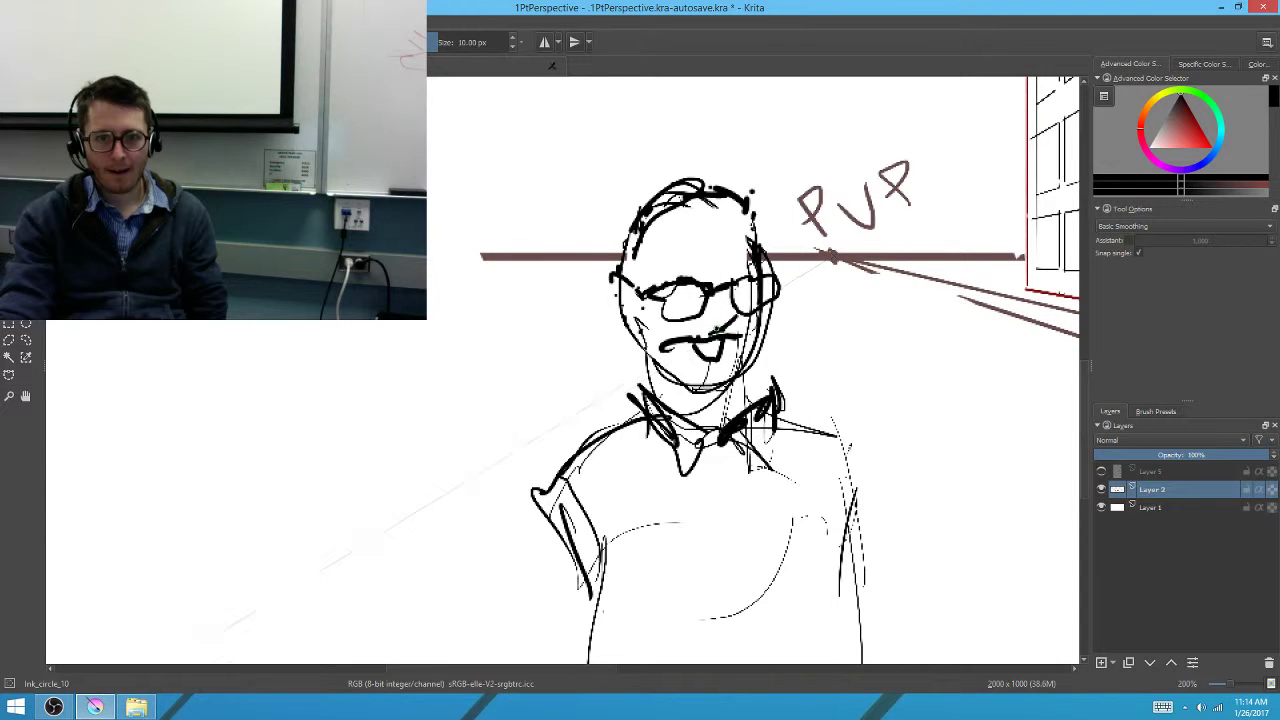
pyautogui.moveTo(712, 242); pyautogui.dragTo(720, 165)
pyautogui.moveTo(670, 226); pyautogui.dragTo(742, 200)
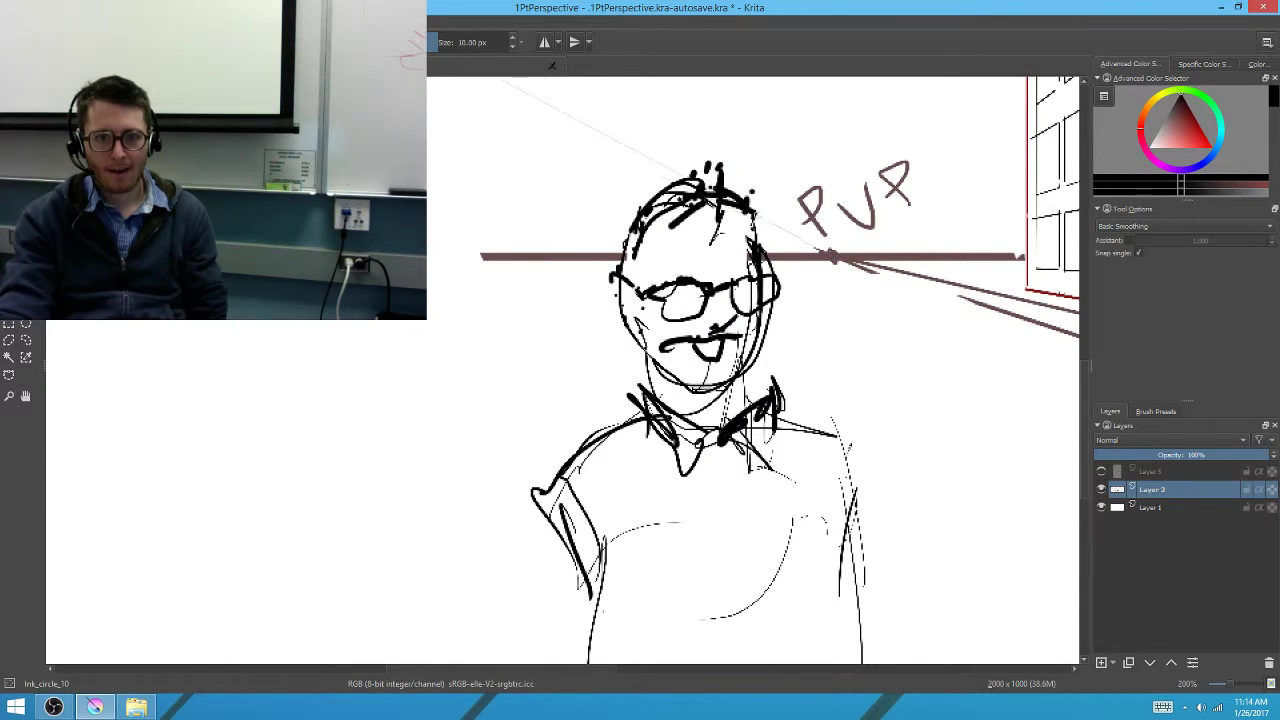
pyautogui.moveTo(600, 357); pyautogui.dragTo(636, 341)
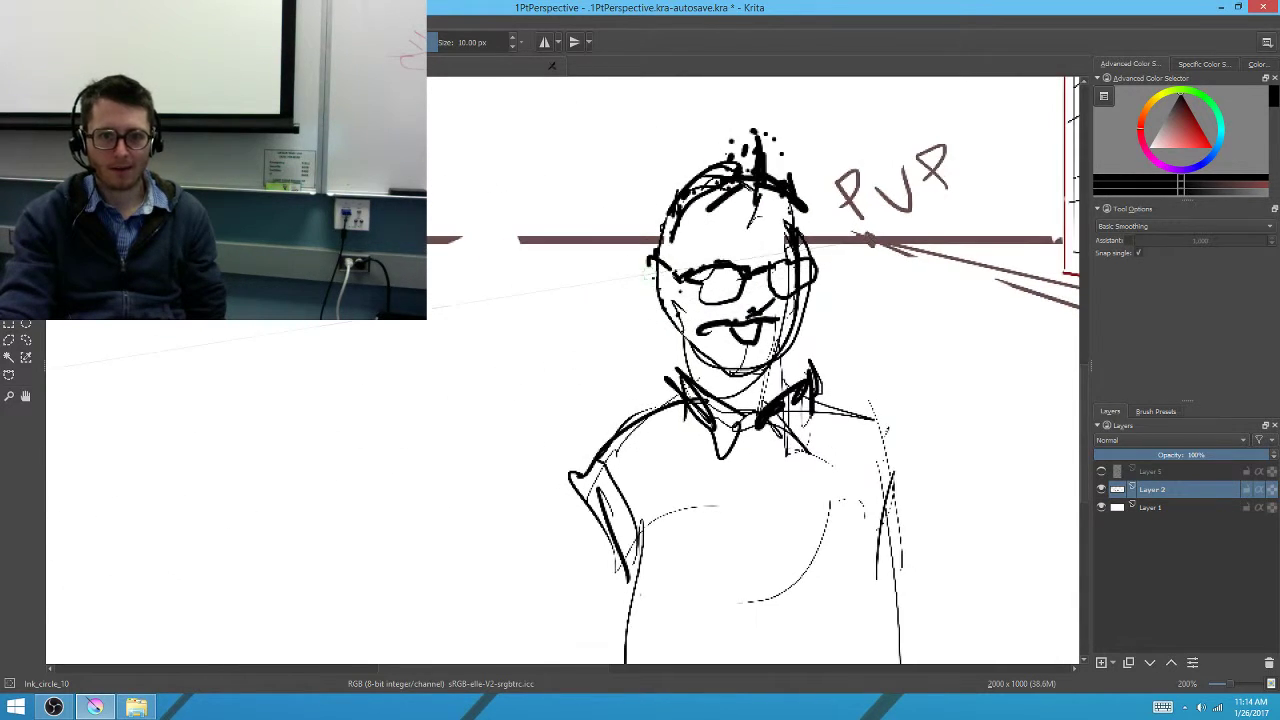
# Zoom to 200% on the building and insert a new empty Layer 6 above Layer 2
pyautogui.scroll(-3, 632, 363)
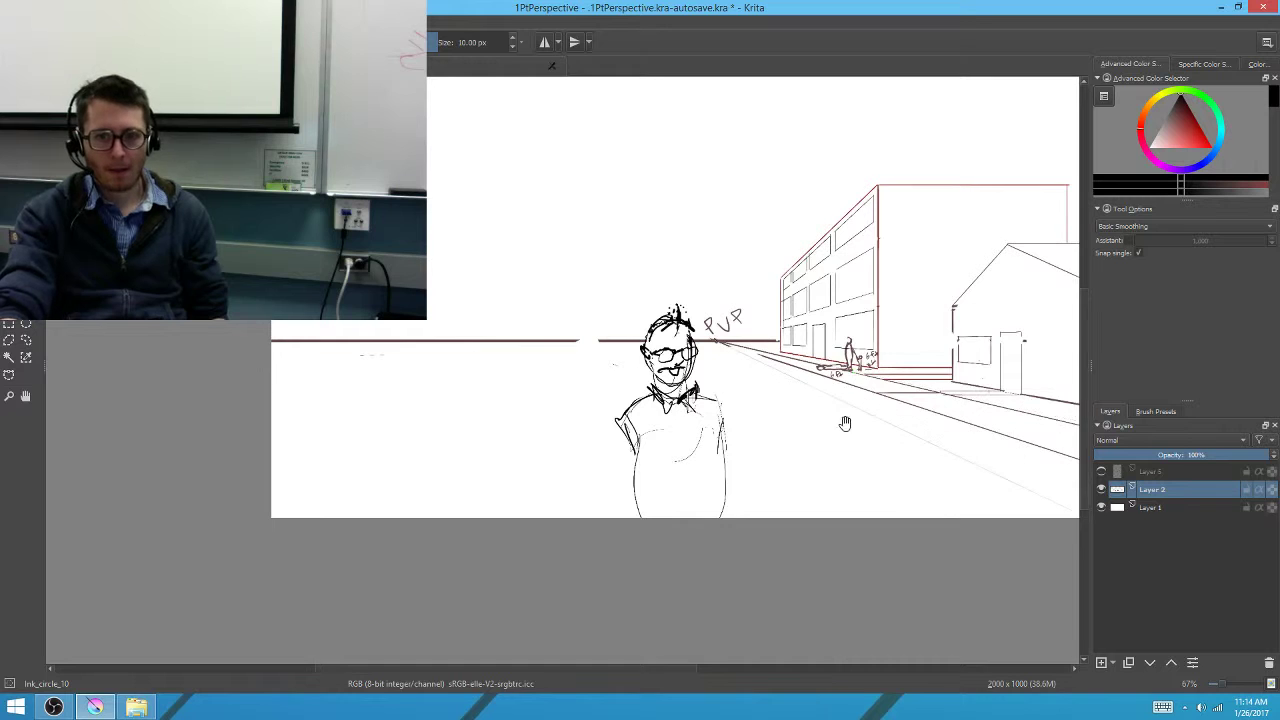
pyautogui.scroll(1, 845, 424)
pyautogui.scroll(1, 802, 438)
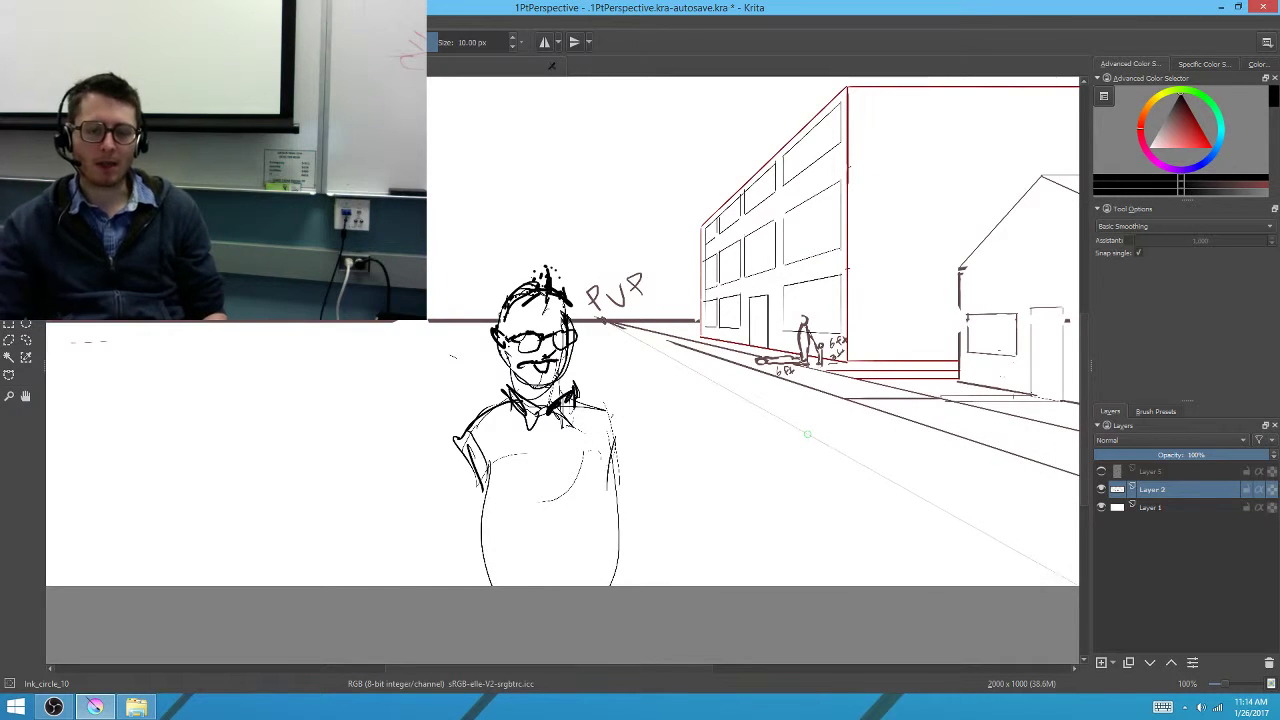
pyautogui.scroll(1, 802, 438)
pyautogui.scroll(1, 720, 370)
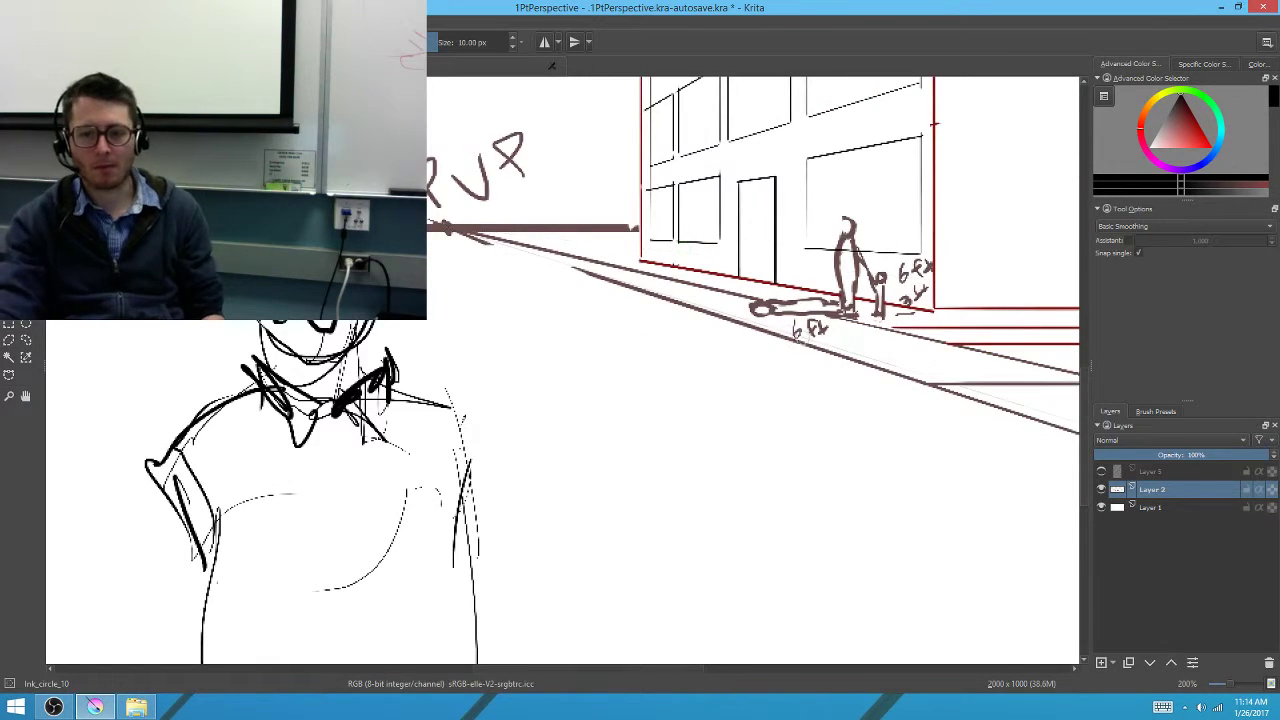
pyautogui.moveTo(773, 242); pyautogui.dragTo(758, 377)
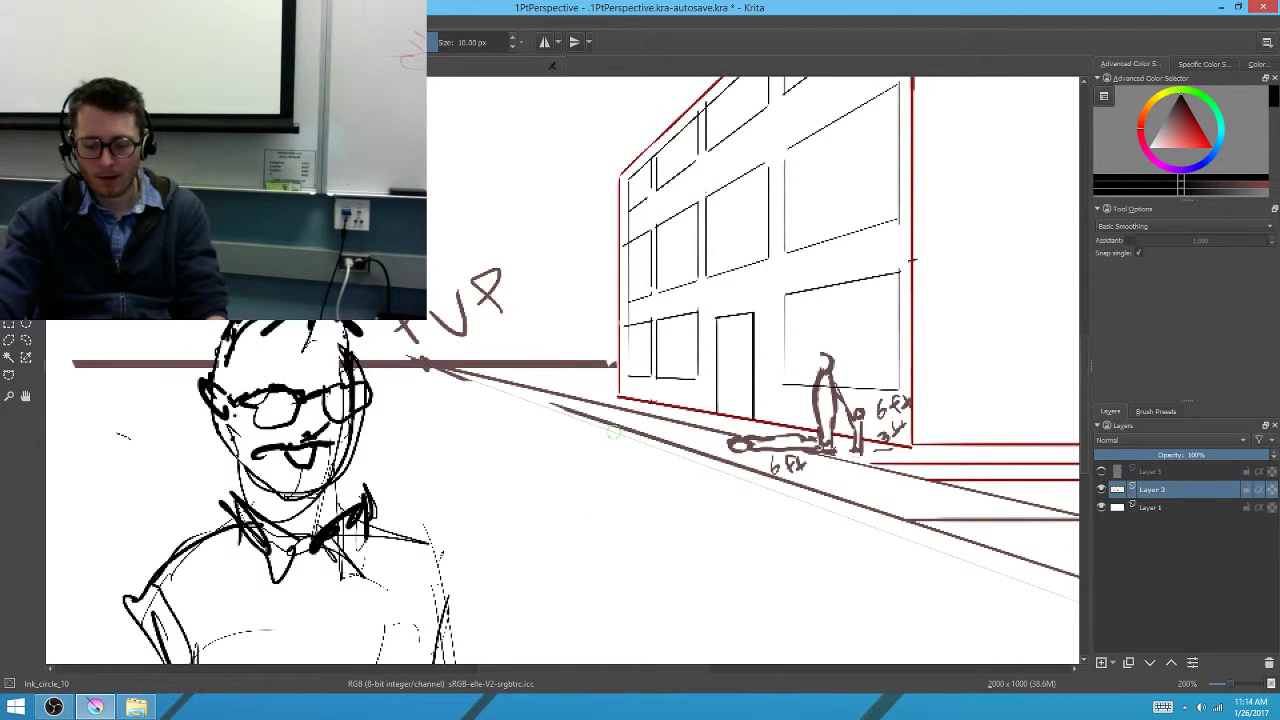
pyautogui.press('Insert')
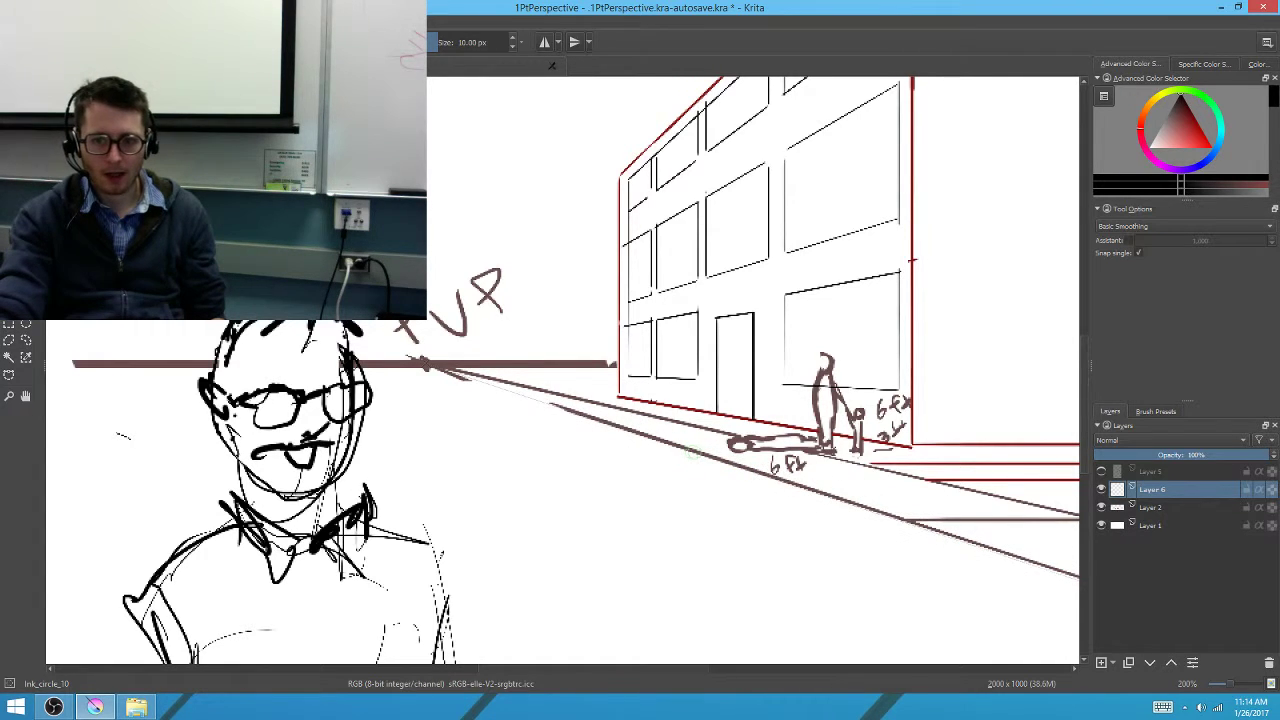
# Draw a black stroke and rotate it nearly horizontal with Transform
pyautogui.press('v')
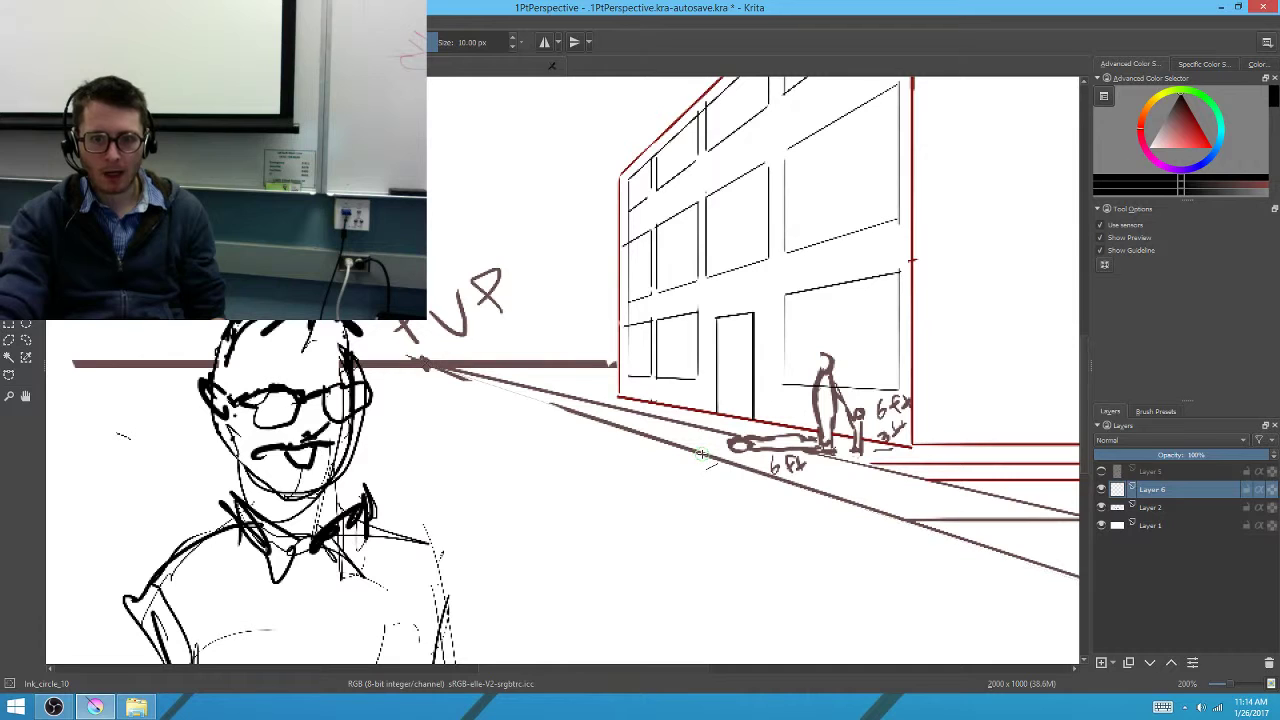
pyautogui.moveTo(701, 358); pyautogui.dragTo(701, 455)
pyautogui.press('b')
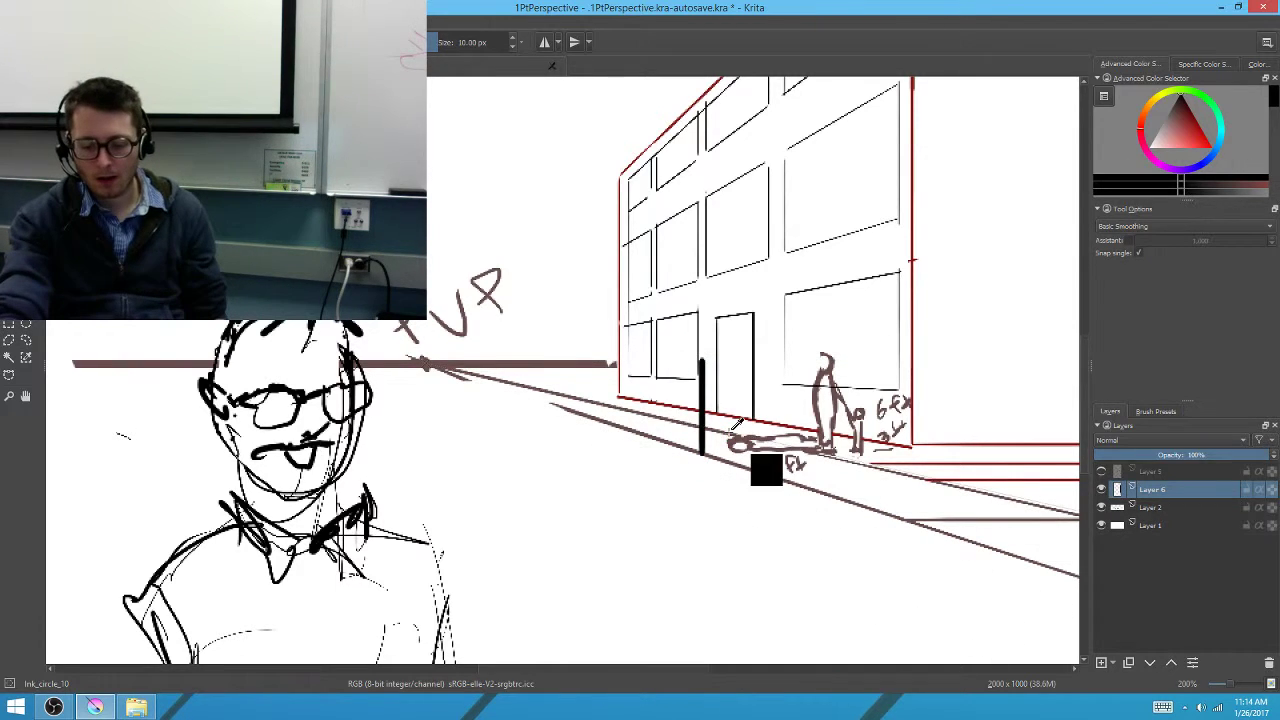
pyautogui.hotkey('ctrl', 't')
pyautogui.moveTo(703, 440)
pyautogui.mouseDown()
pyautogui.moveTo(645, 493)
pyautogui.moveTo(571, 309)
pyautogui.mouseUp()
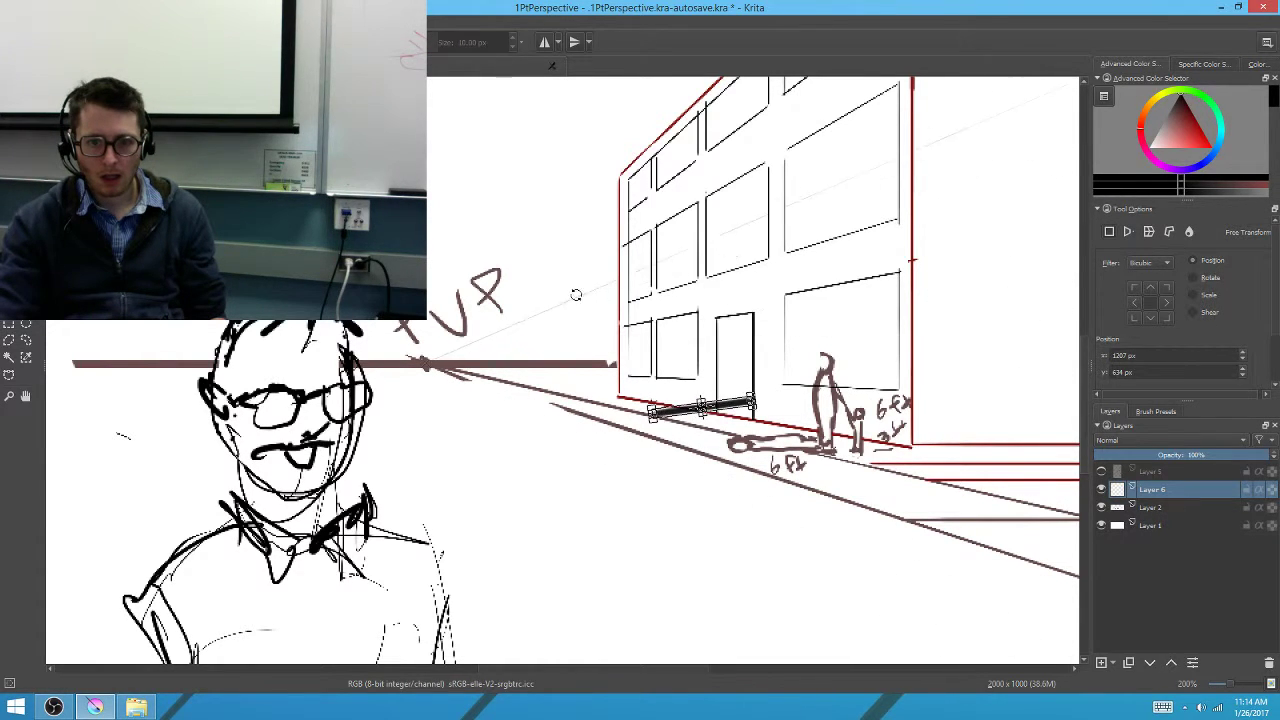
pyautogui.press('Return')
pyautogui.click(690, 408)
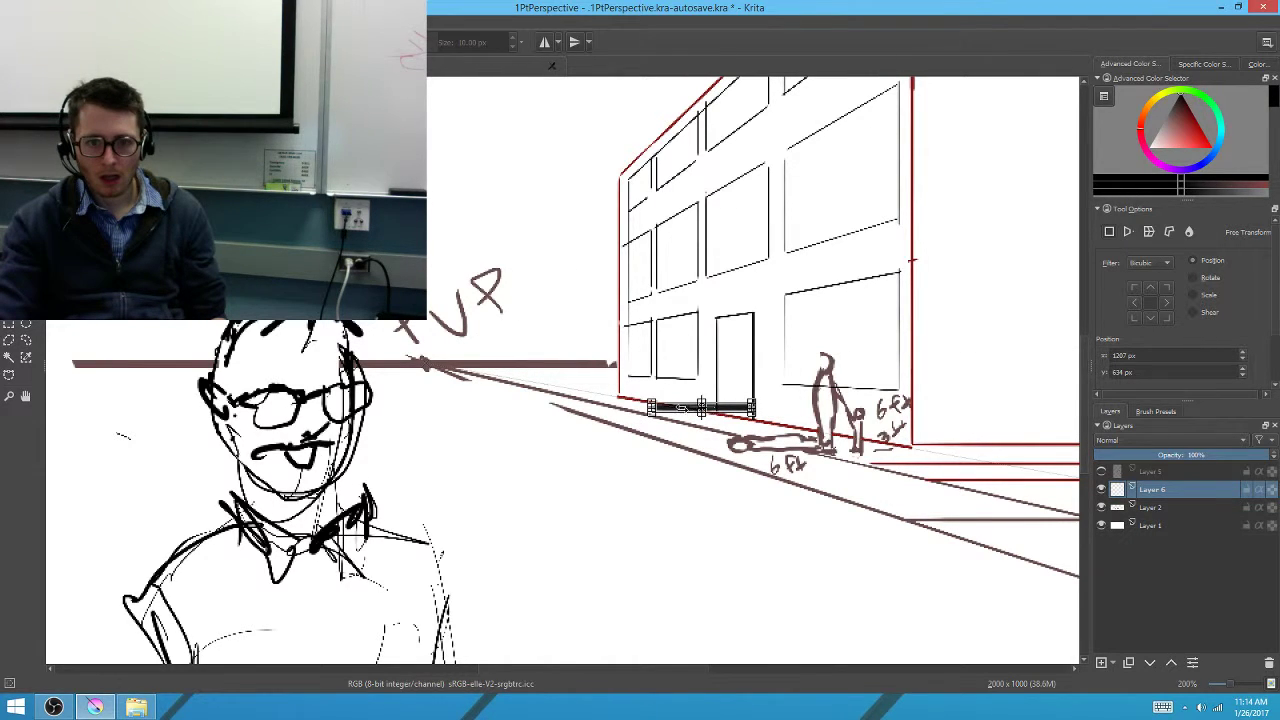
pyautogui.press('Return')
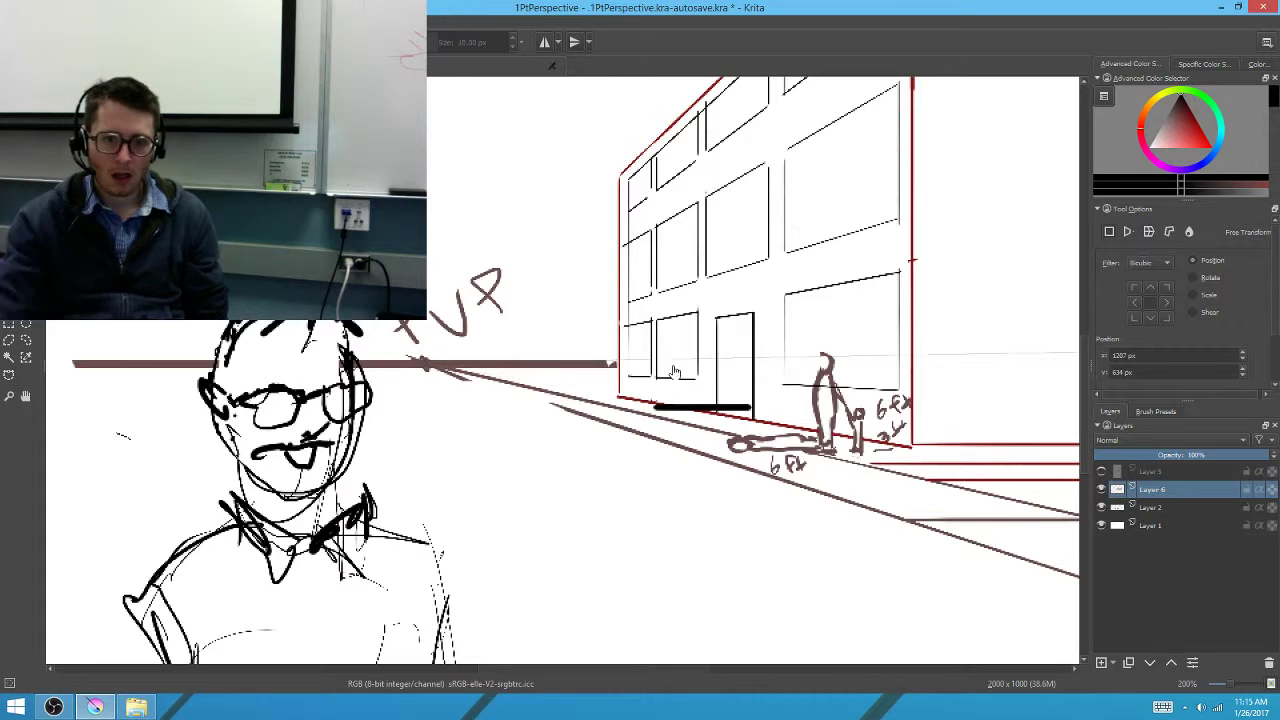
# Move the black bar down-left onto the street below the horizon
pyautogui.press('t')
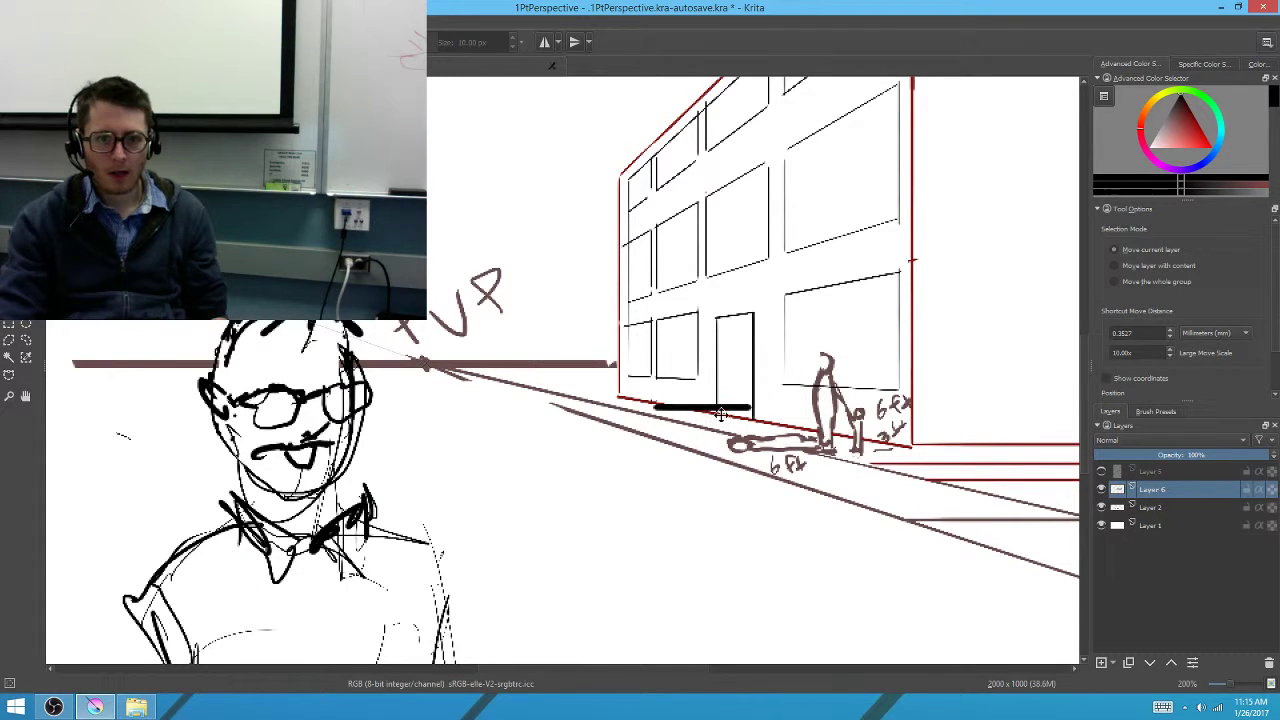
pyautogui.moveTo(703, 405)
pyautogui.mouseDown()
pyautogui.moveTo(670, 425)
pyautogui.moveTo(577, 439)
pyautogui.mouseUp()
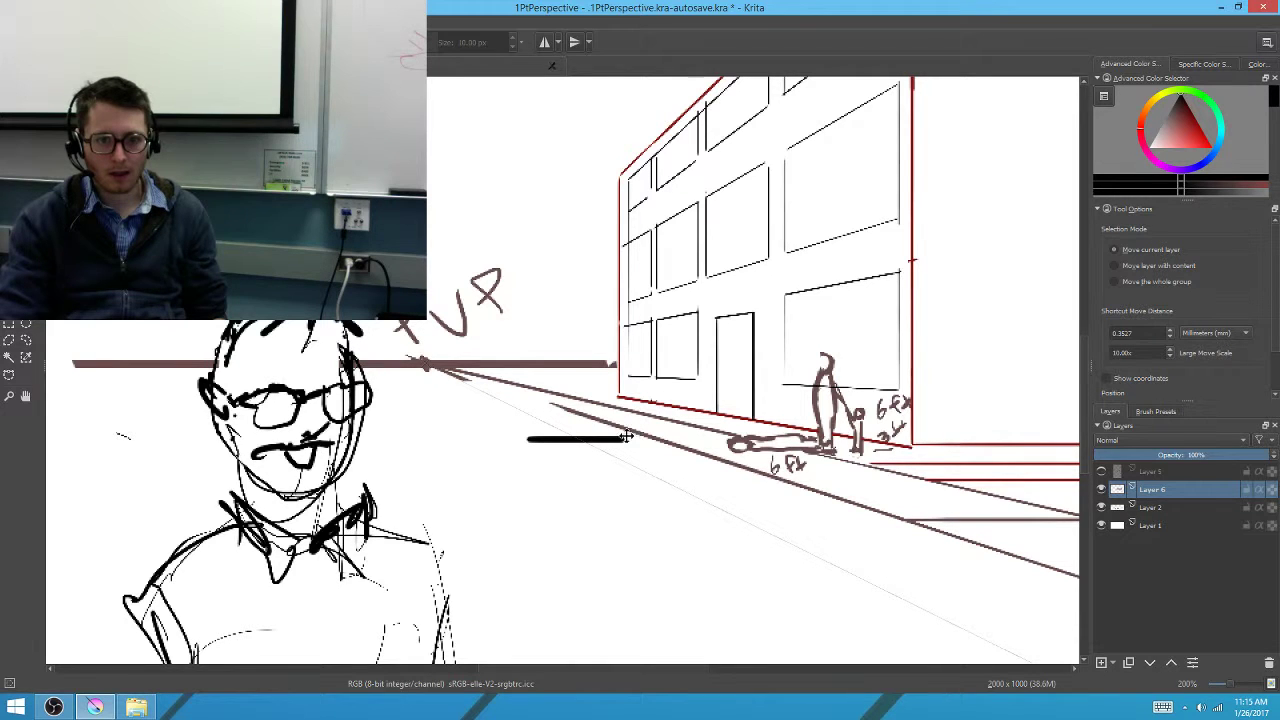
pyautogui.press('Down')
pyautogui.press('Down')
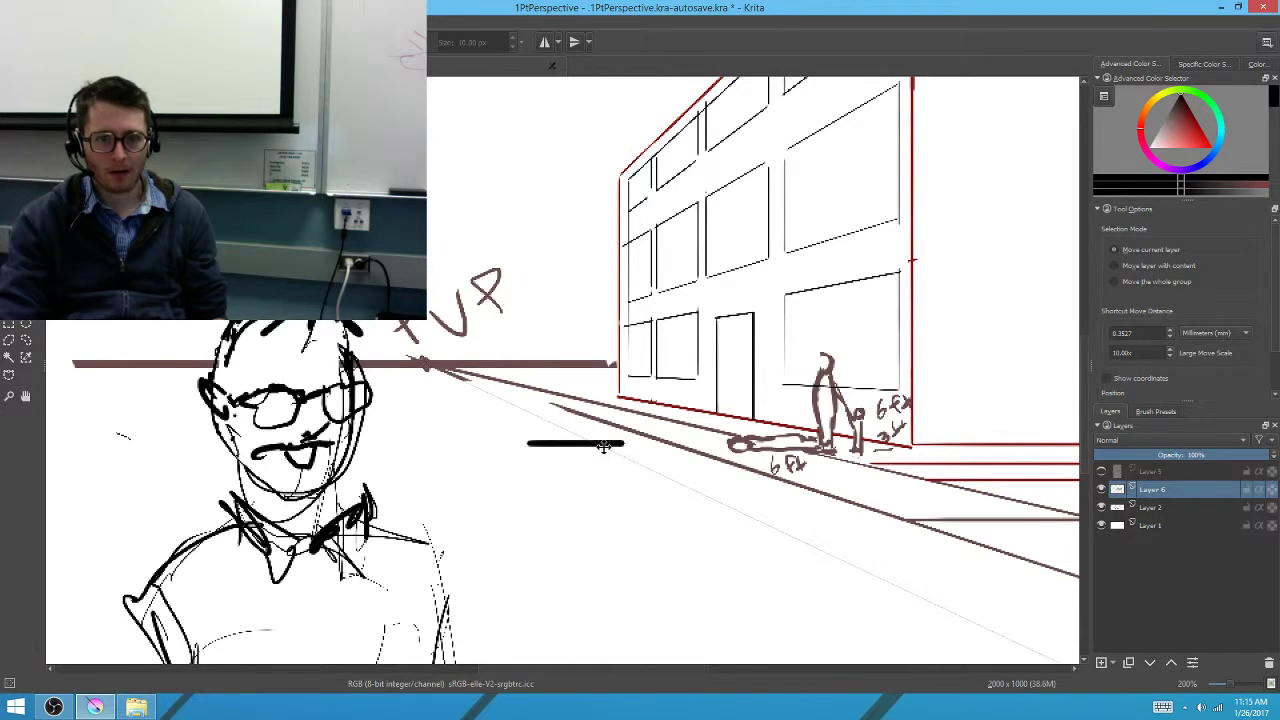
pyautogui.moveTo(603, 447); pyautogui.dragTo(605, 451)
pyautogui.moveTo(666, 549)
pyautogui.mouseDown()
pyautogui.moveTo(689, 511)
pyautogui.moveTo(698, 526)
pyautogui.mouseUp()
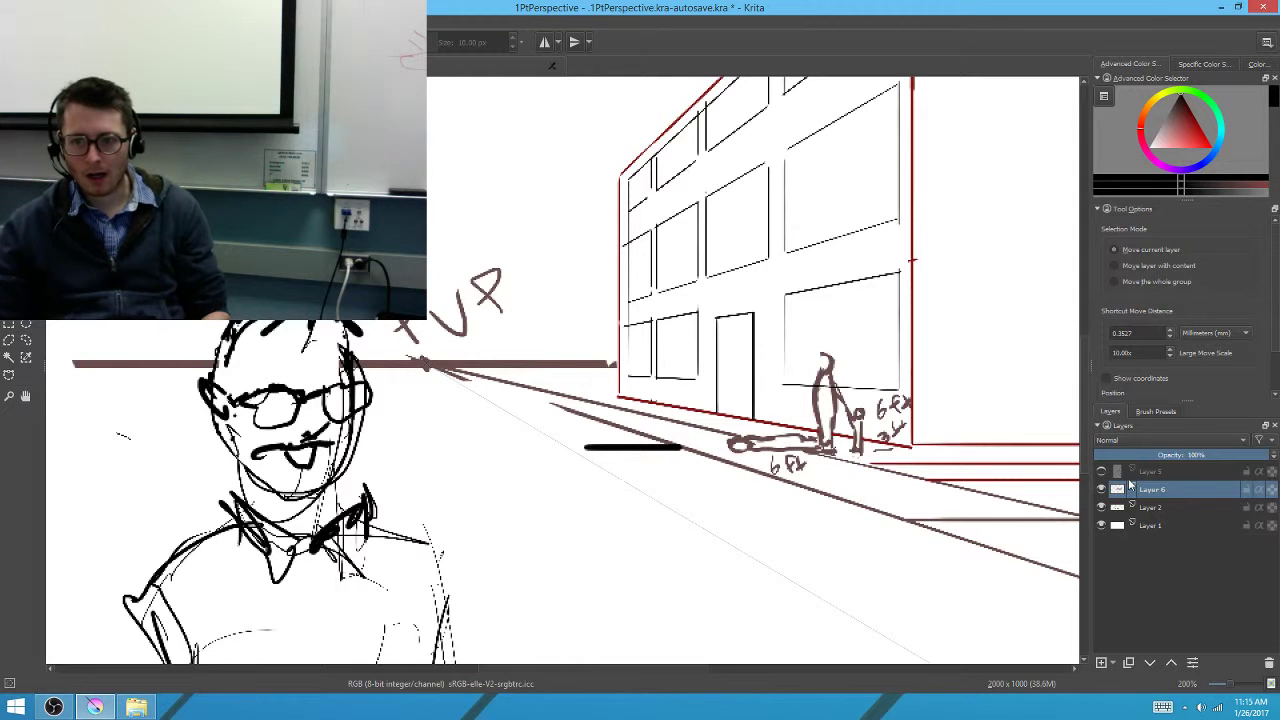
# Duplicate the bar, shift the copy left and merge it back into Layer 6
pyautogui.moveTo(1206, 504)
pyautogui.mouseDown()
pyautogui.moveTo(1192, 633)
pyautogui.moveTo(1204, 550)
pyautogui.mouseUp()
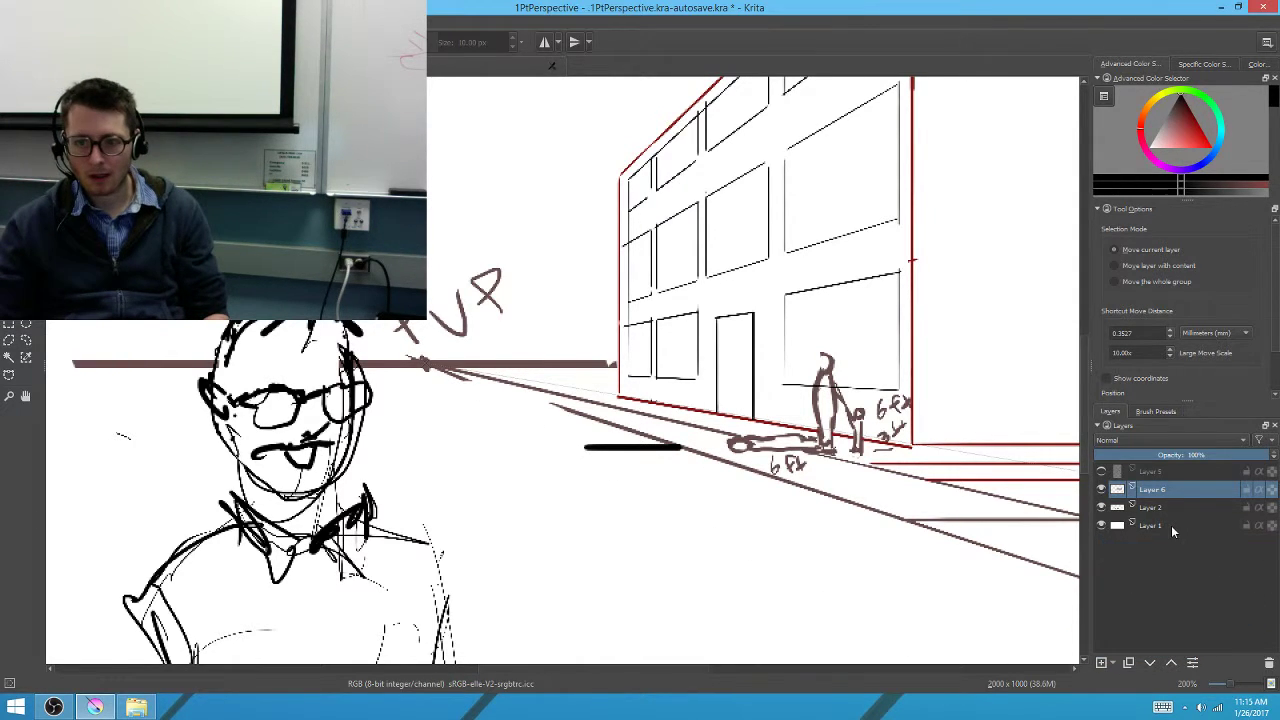
pyautogui.click(1127, 662)
pyautogui.moveTo(618, 447); pyautogui.dragTo(527, 450)
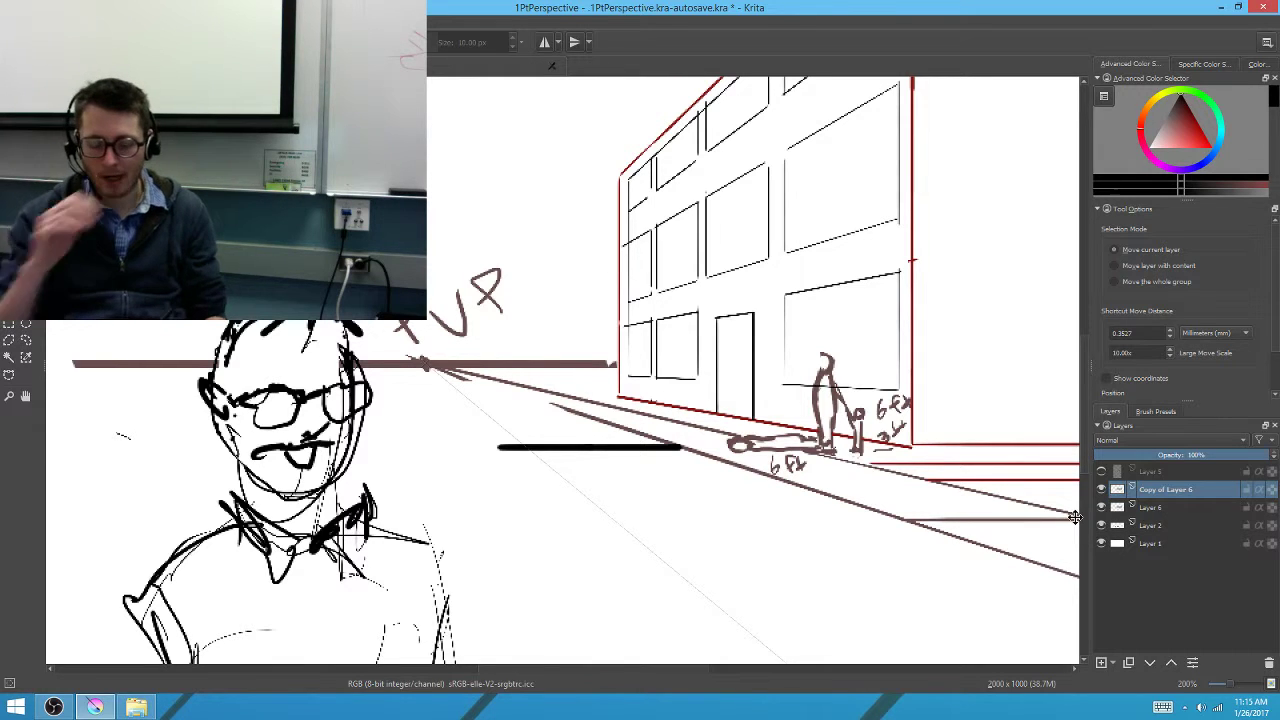
pyautogui.hotkey('ctrl', 'e')
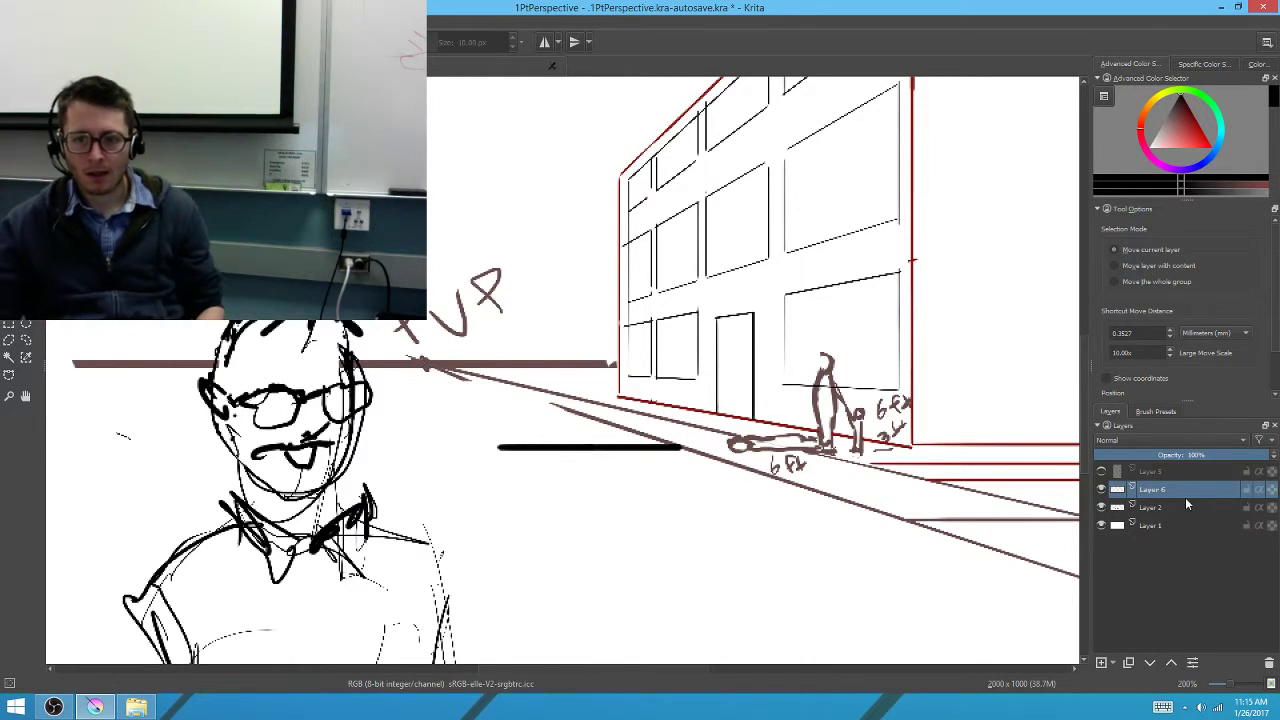
pyautogui.hotkey('ctrl', 'j')
pyautogui.hotkey('ctrl', 'j')
pyautogui.hotkey('ctrl', 'j')
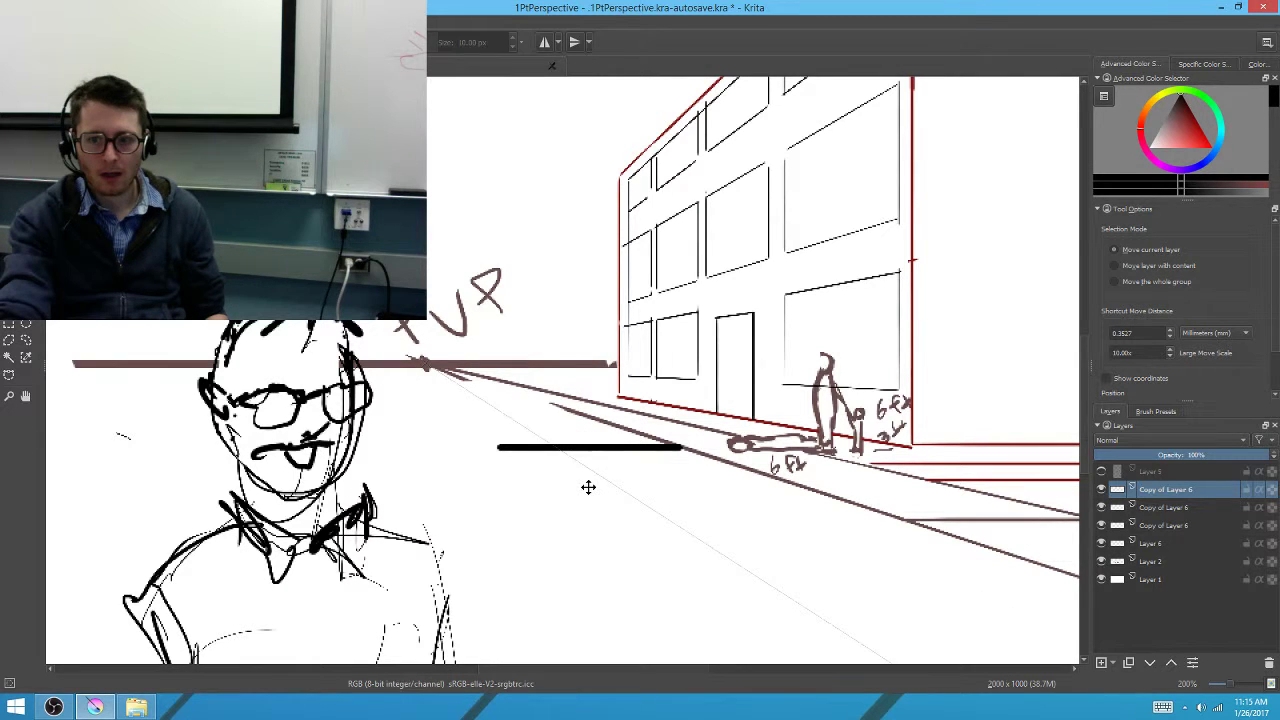
pyautogui.hotkey('ctrl', 'e')
pyautogui.hotkey('ctrl', 'e')
pyautogui.hotkey('ctrl', 'e')
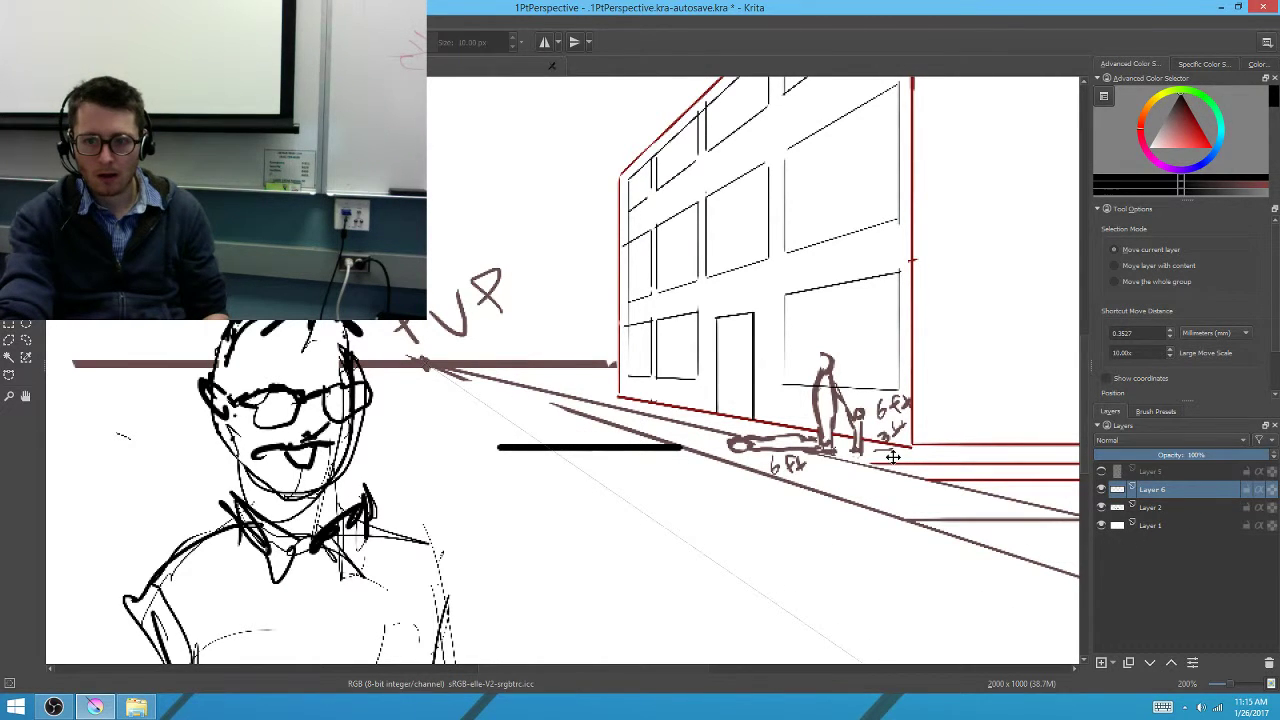
pyautogui.moveTo(641, 454); pyautogui.dragTo(621, 451)
pyautogui.hotkey('ctrl', 'z')
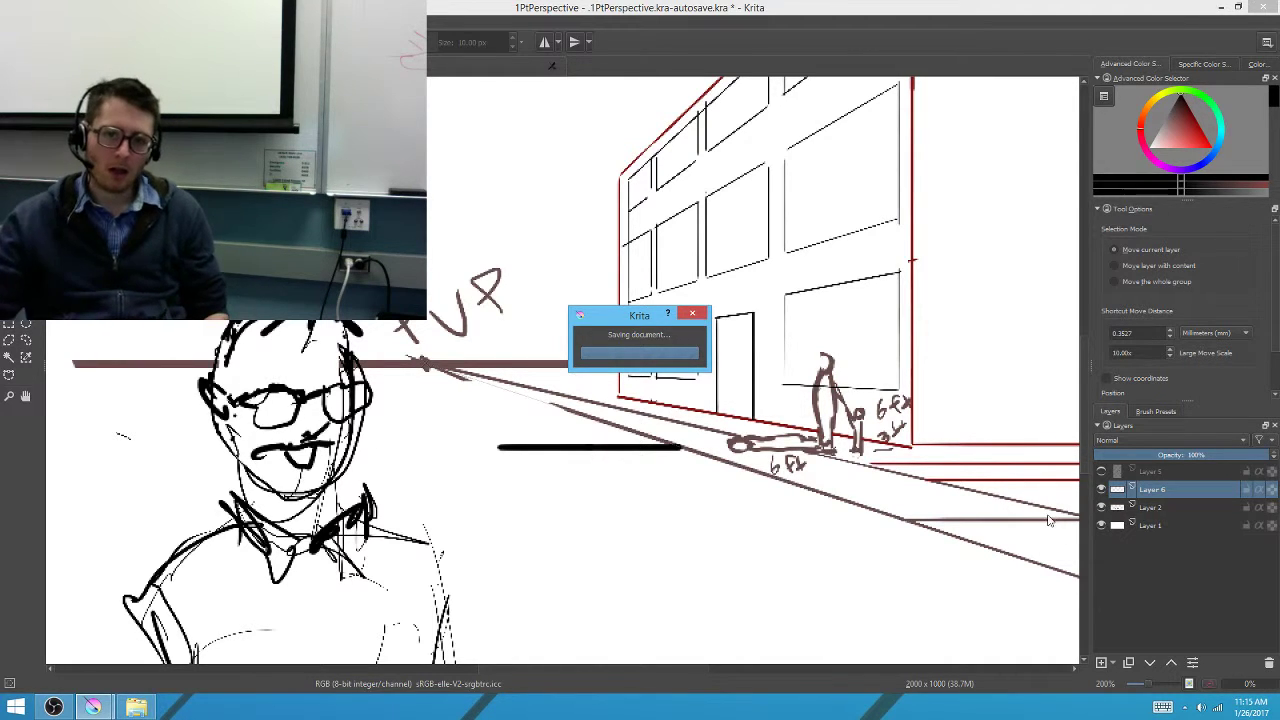
# Duplicate Layer 6, the black bar layer, producing Copy of Layer 6
pyautogui.click(56, 708)
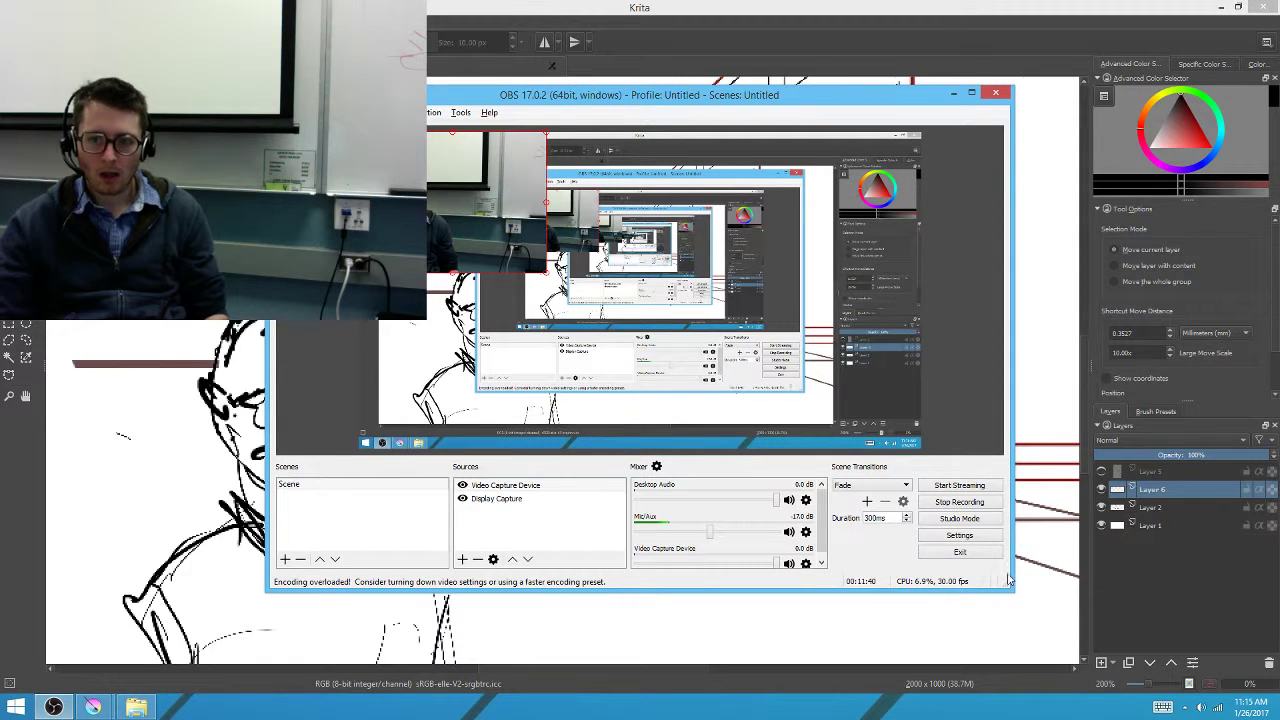
pyautogui.click(962, 536)
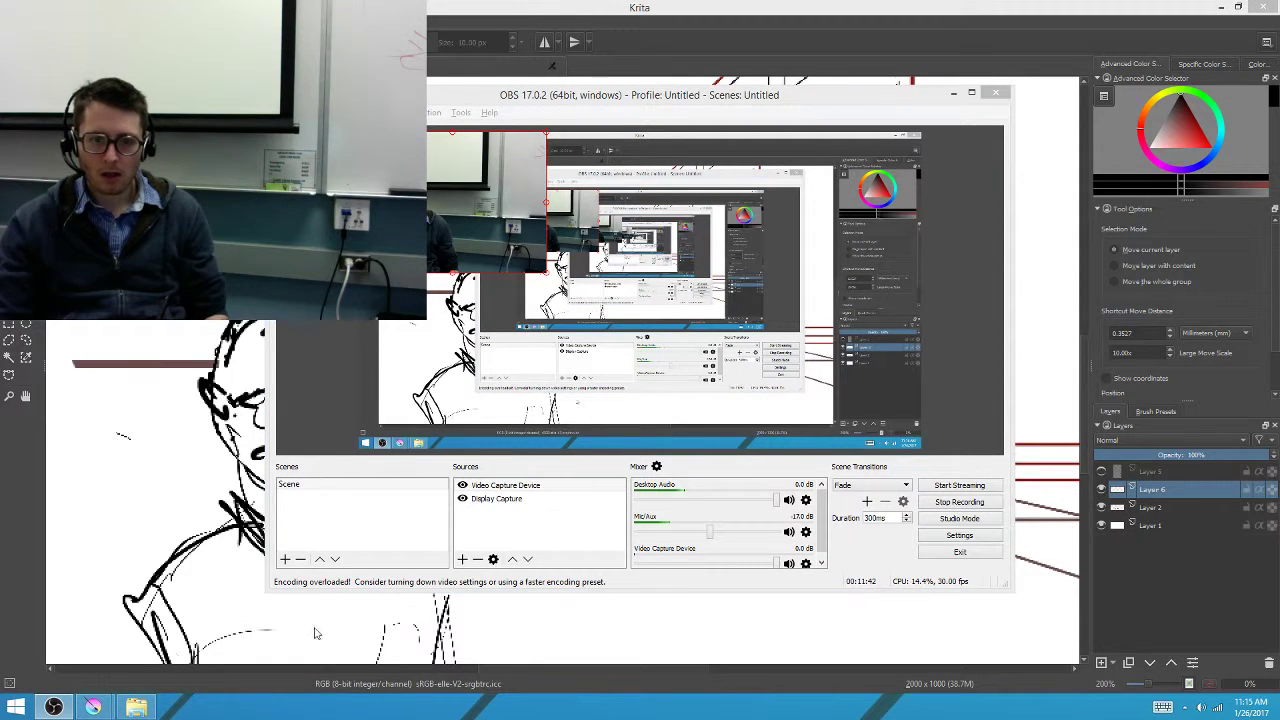
pyautogui.moveTo(93, 707)
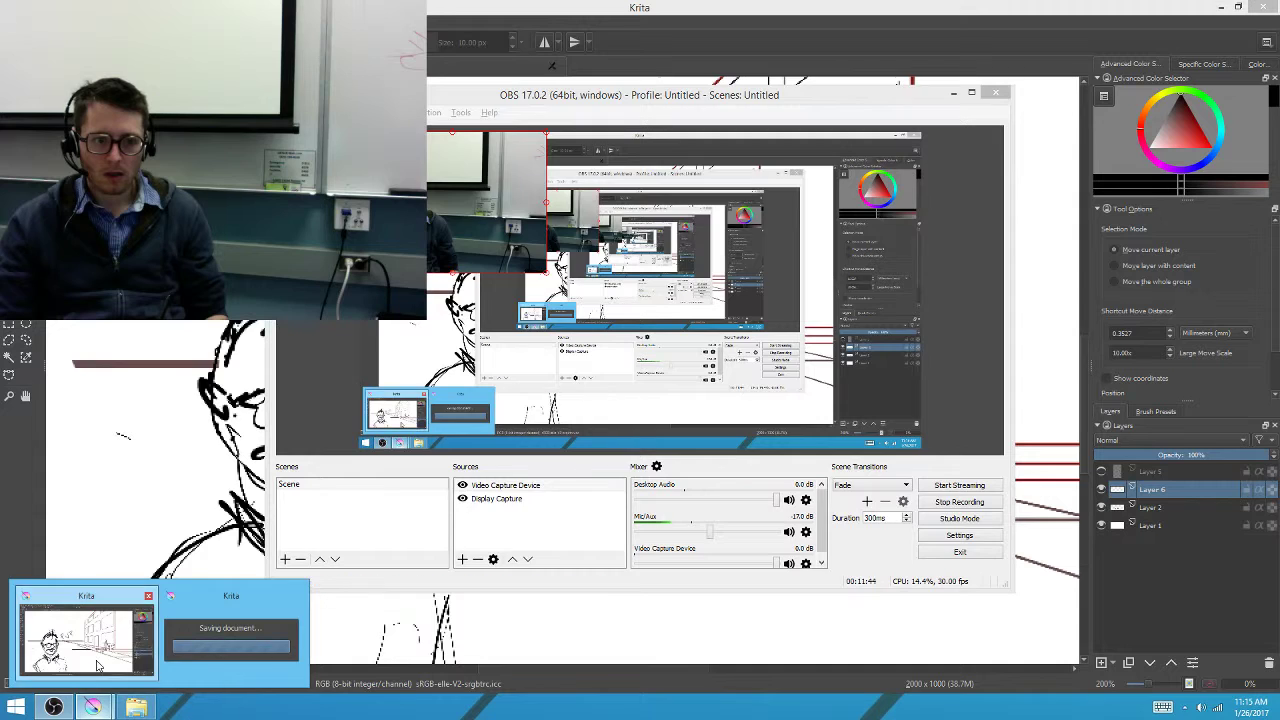
pyautogui.click(97, 665)
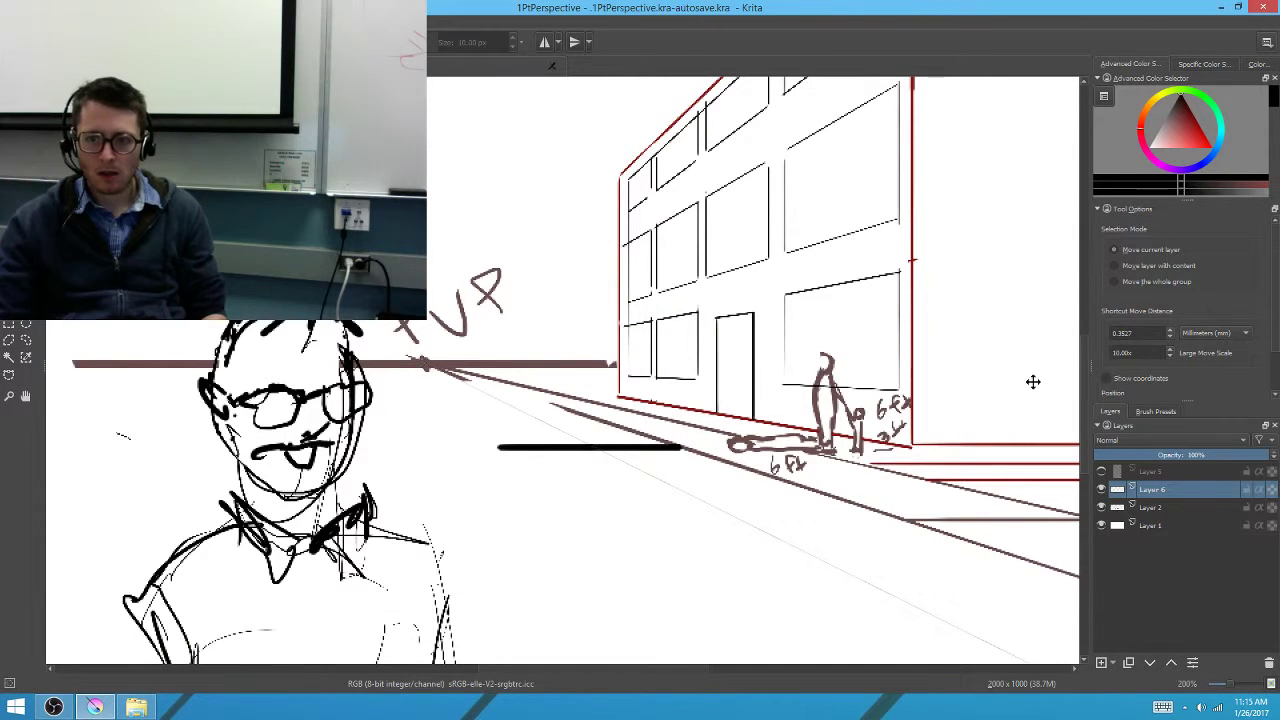
pyautogui.click(1129, 663)
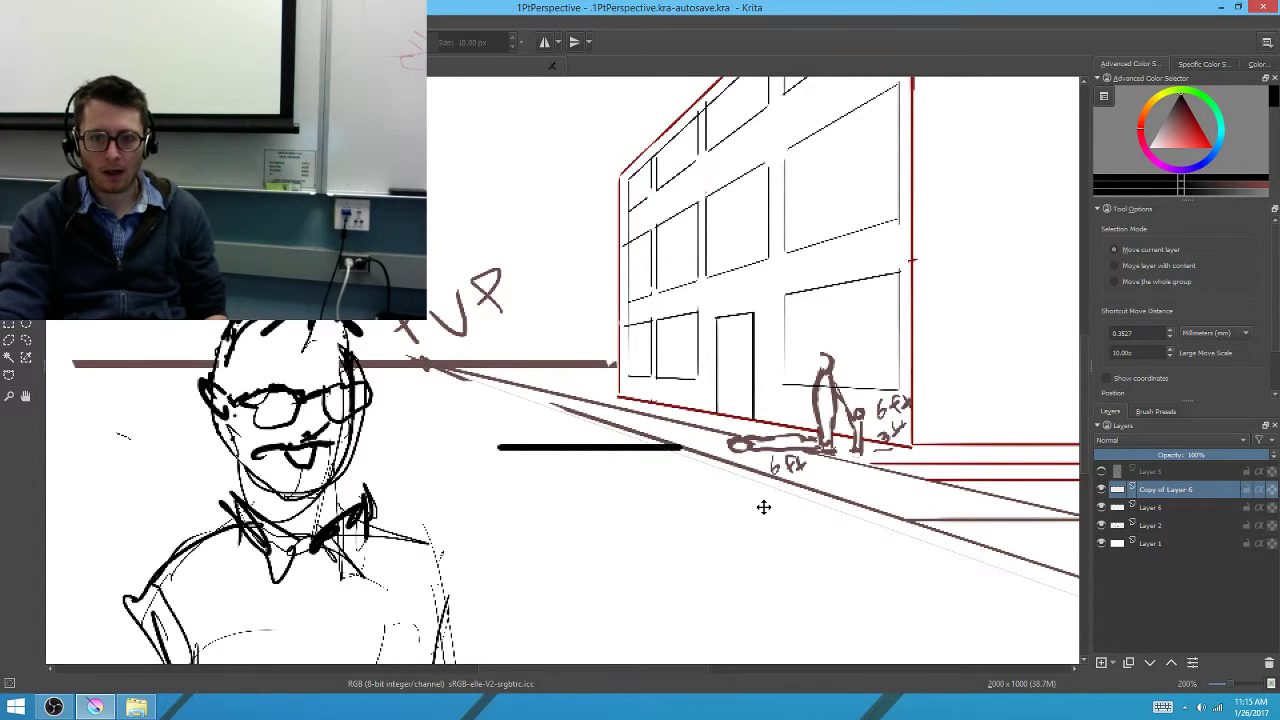
pyautogui.click(560, 445)
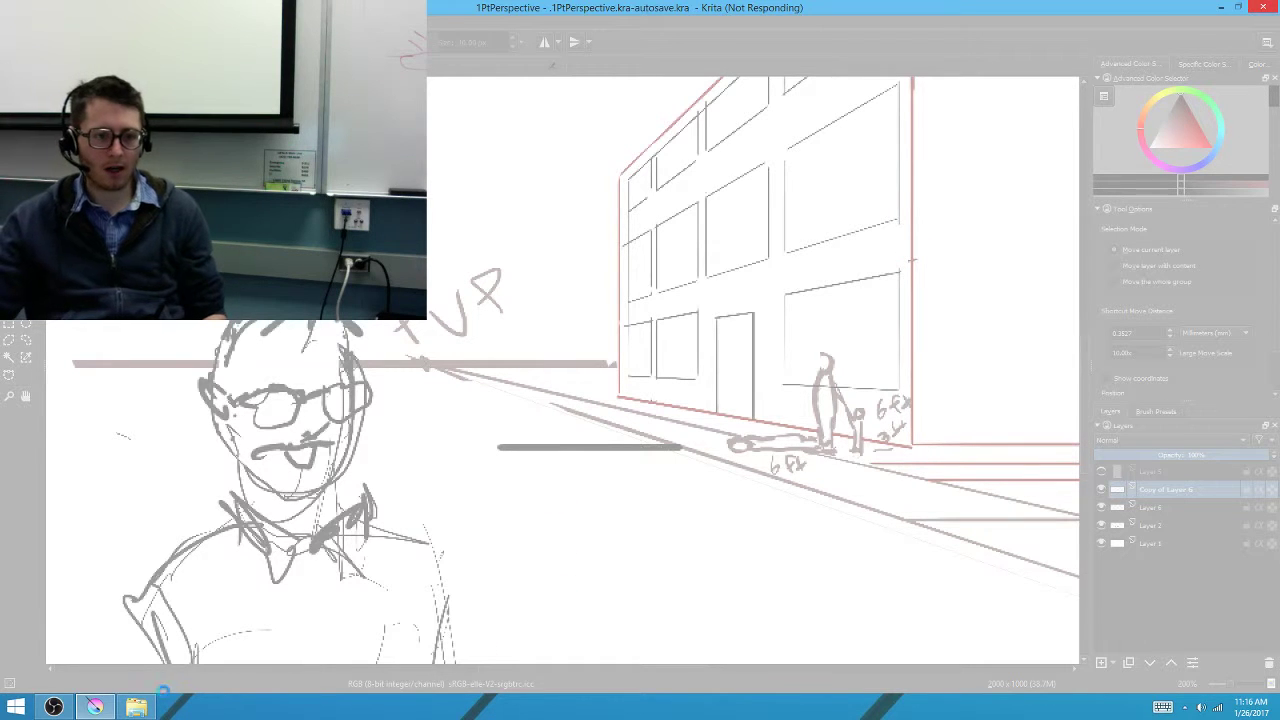
pyautogui.moveTo(54, 707)
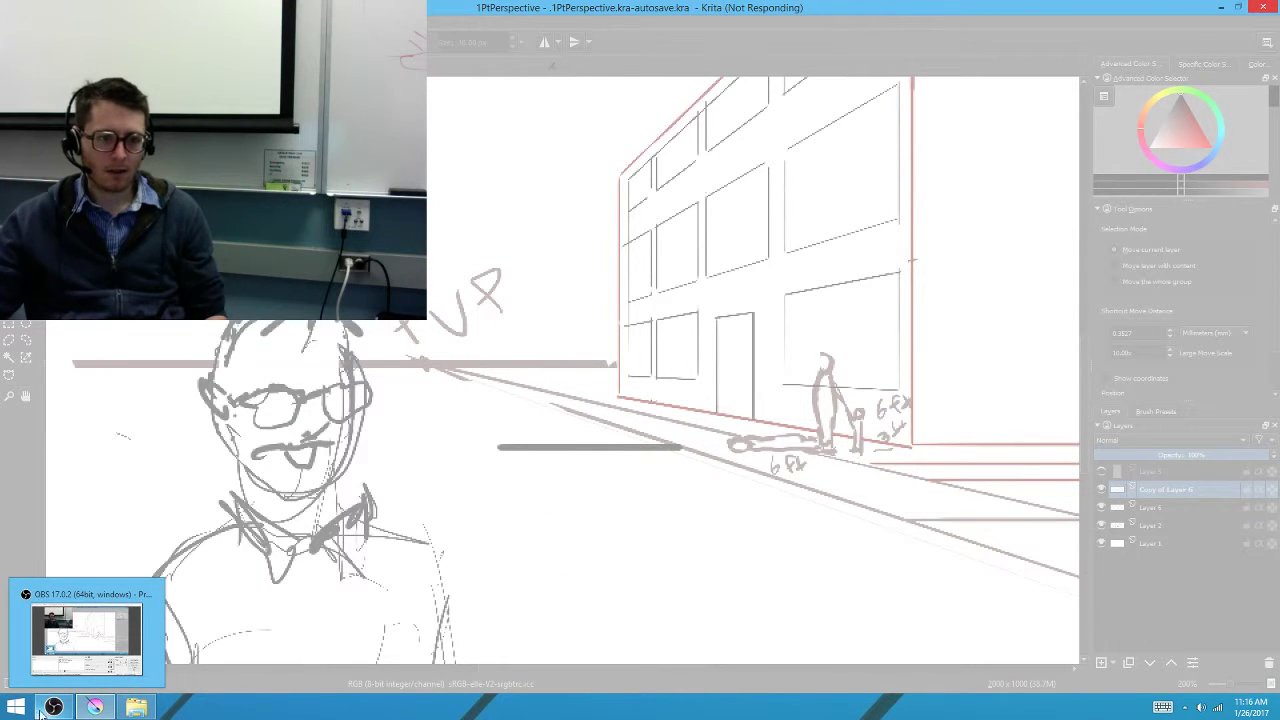
pyautogui.click(38, 710)
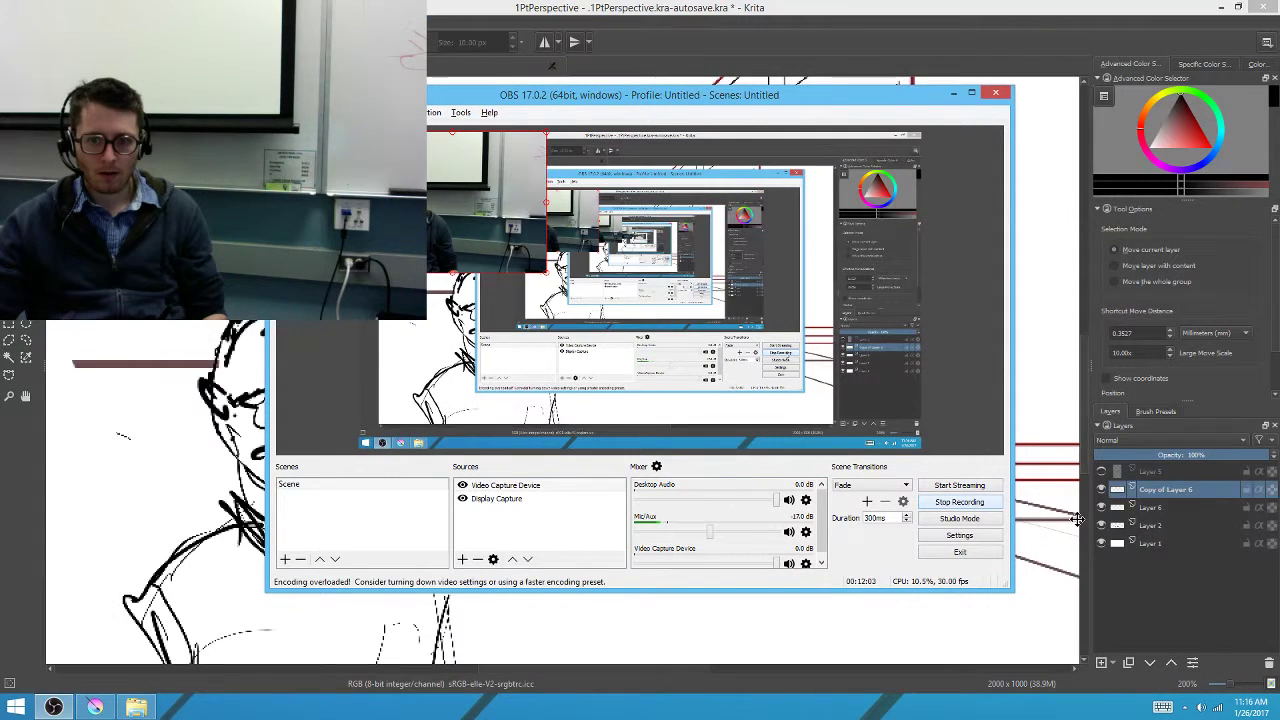
pyautogui.click(1202, 578)
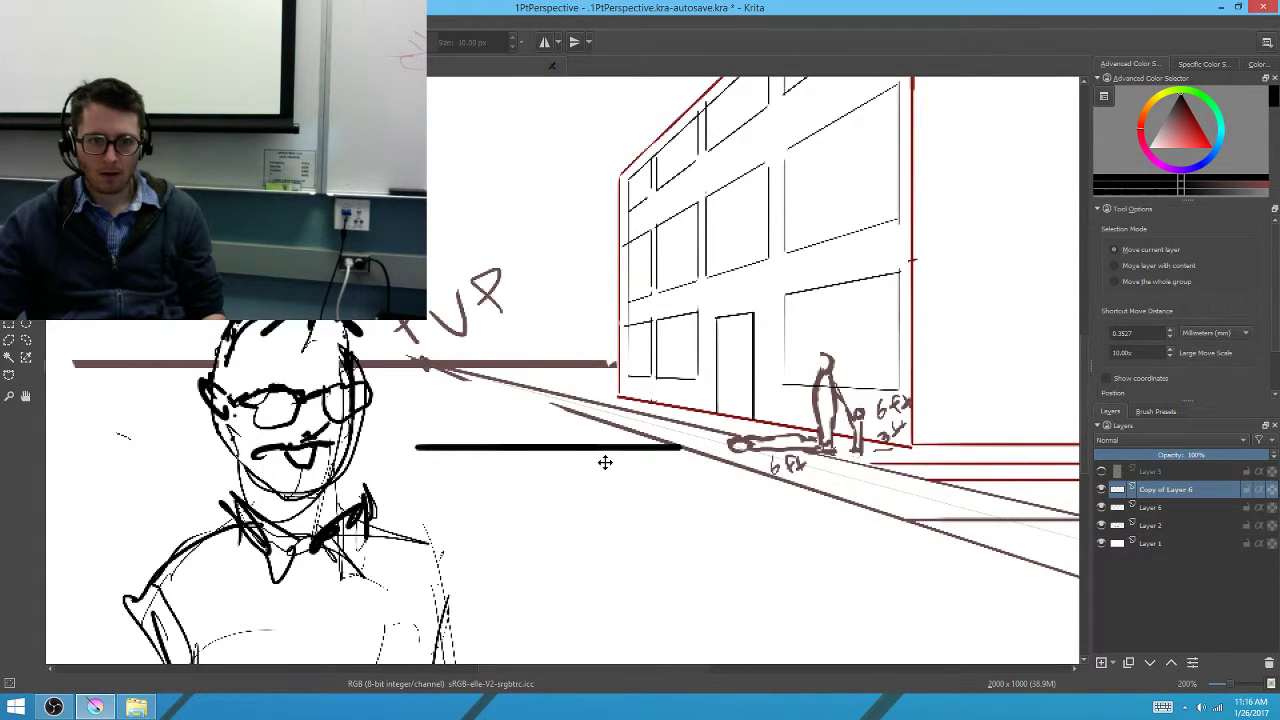
# Shift the copied black bar left, level with the original bar
pyautogui.moveTo(605, 462); pyautogui.dragTo(510, 468)
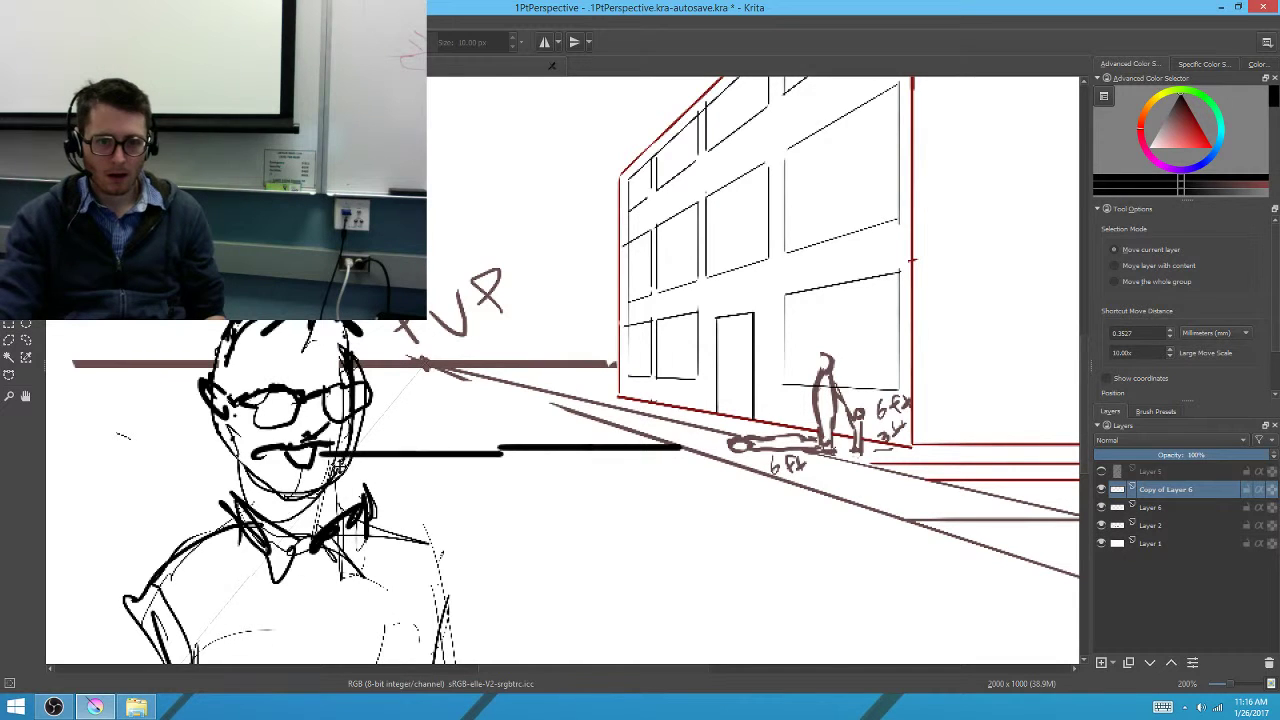
pyautogui.moveTo(337, 466); pyautogui.dragTo(332, 461)
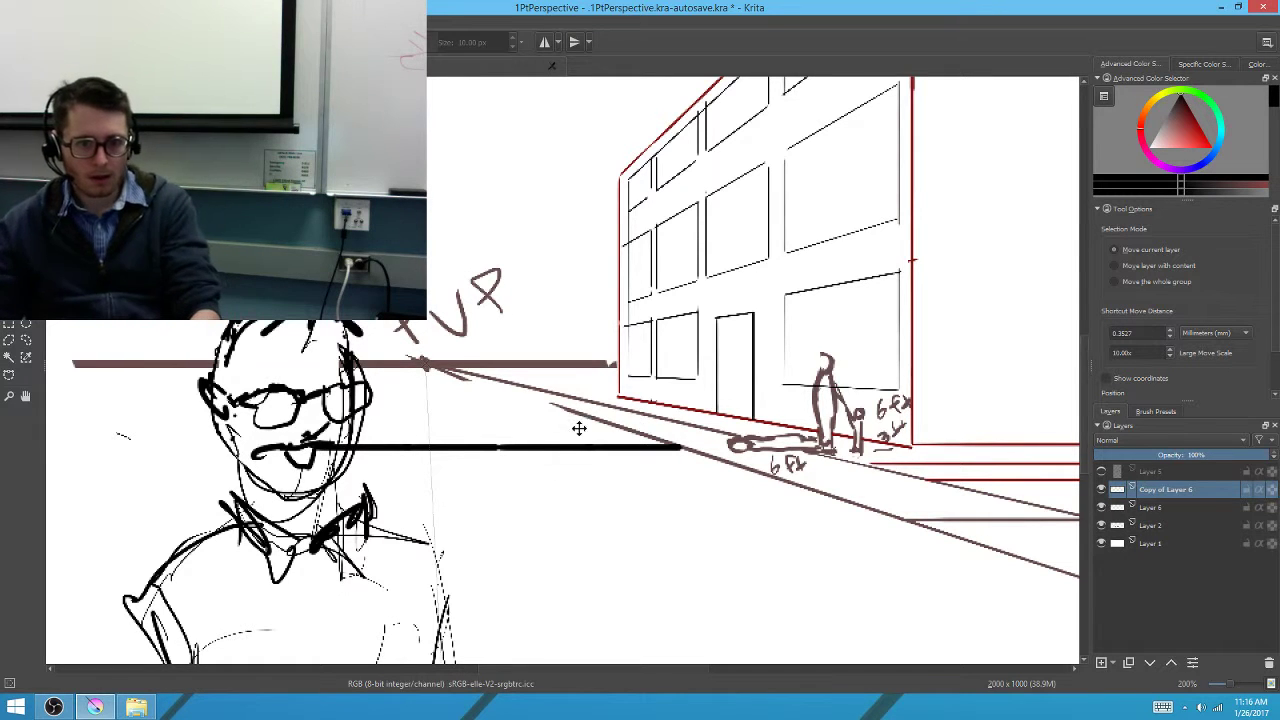
pyautogui.moveTo(586, 520); pyautogui.dragTo(722, 527)
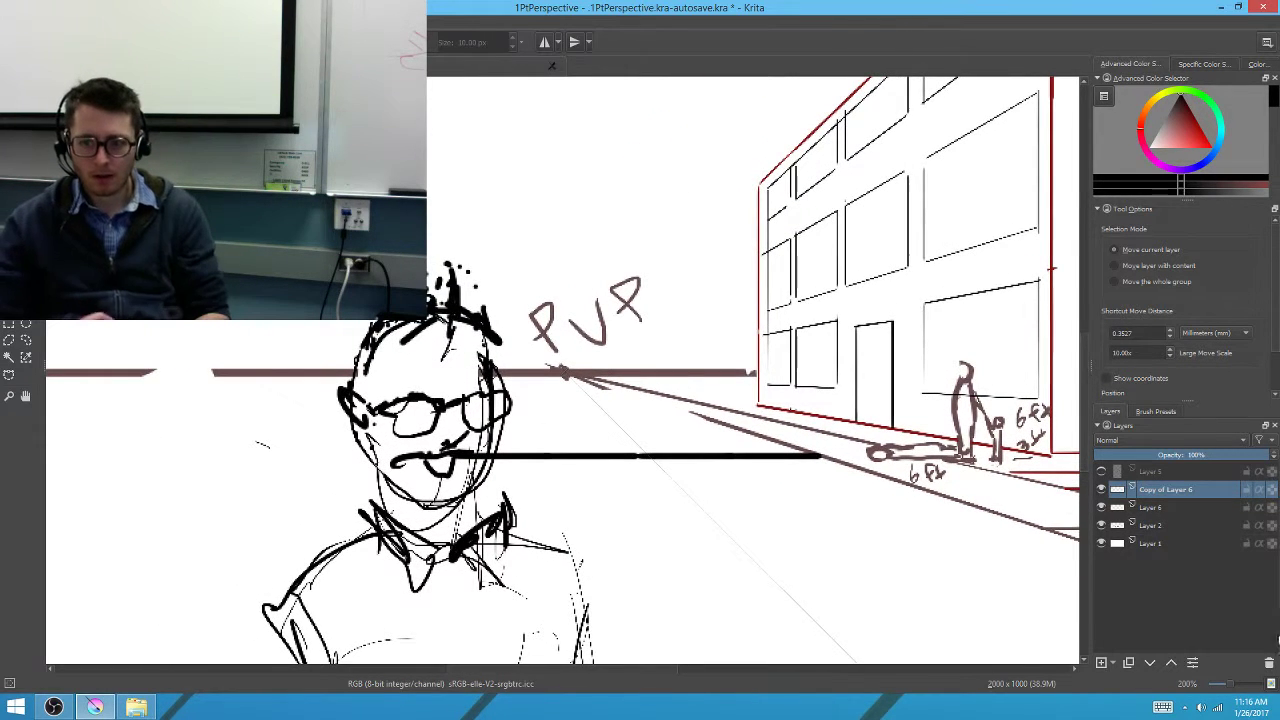
# Duplicate the bar layer again and move the new copy further left
pyautogui.click(1132, 667)
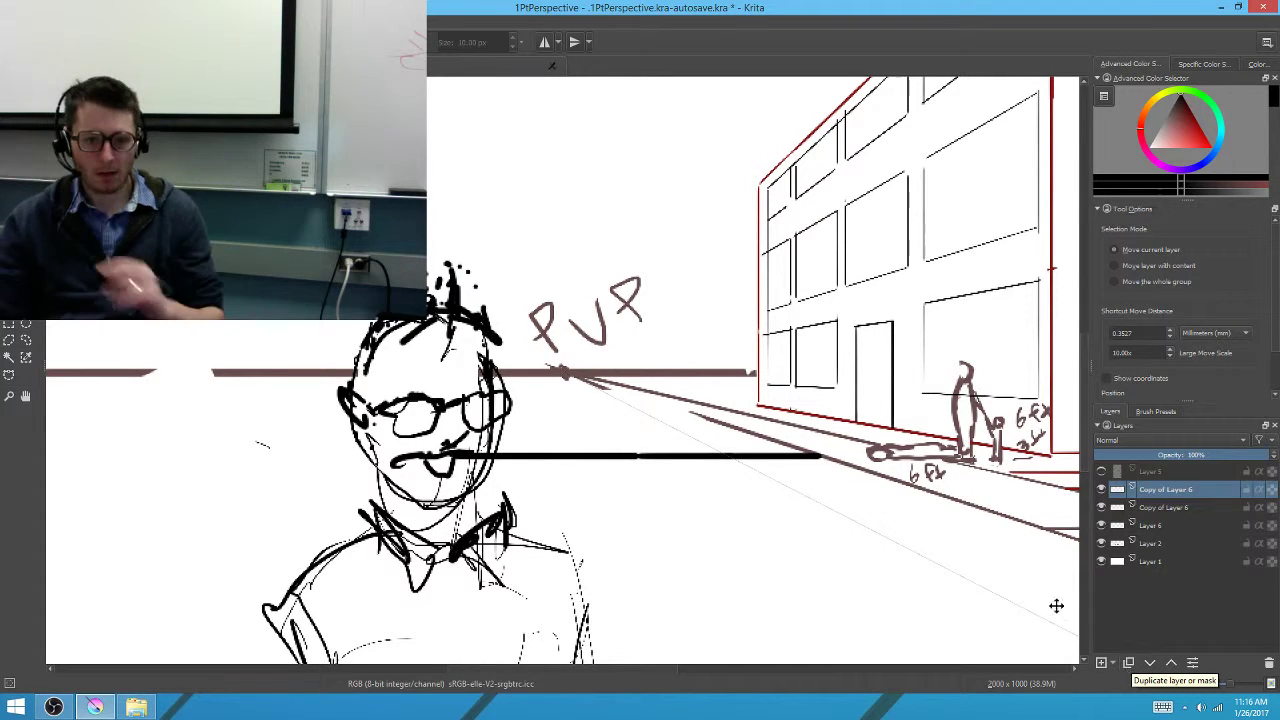
pyautogui.moveTo(556, 462)
pyautogui.mouseDown()
pyautogui.moveTo(350, 459)
pyautogui.moveTo(364, 461)
pyautogui.mouseUp()
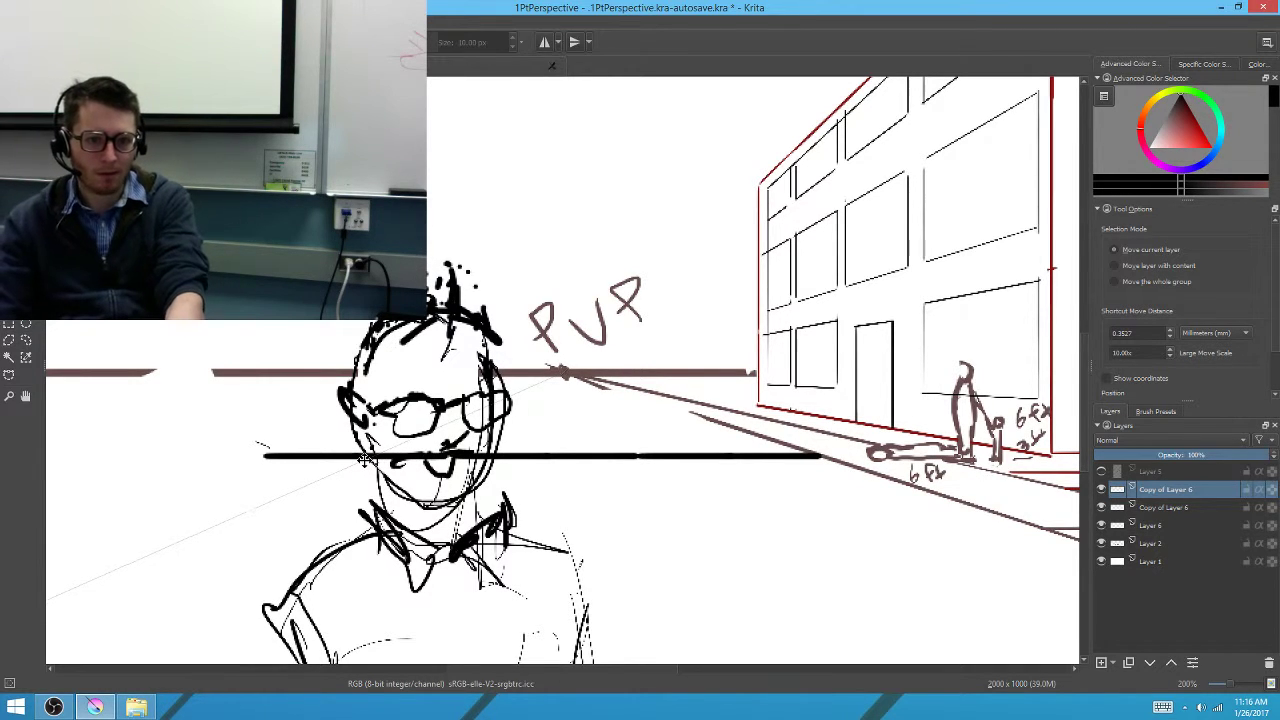
pyautogui.moveTo(366, 459); pyautogui.dragTo(367, 458)
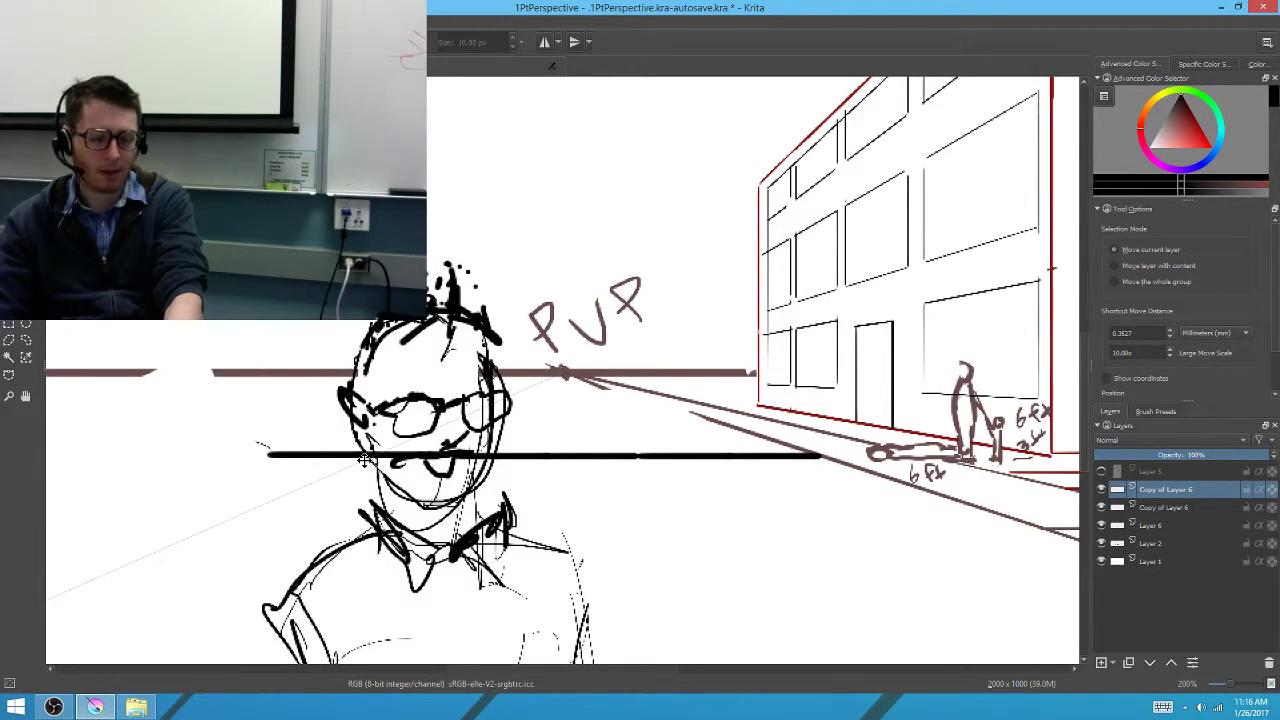
pyautogui.moveTo(243, 471)
pyautogui.mouseDown()
pyautogui.moveTo(886, 480)
pyautogui.moveTo(475, 403)
pyautogui.mouseUp()
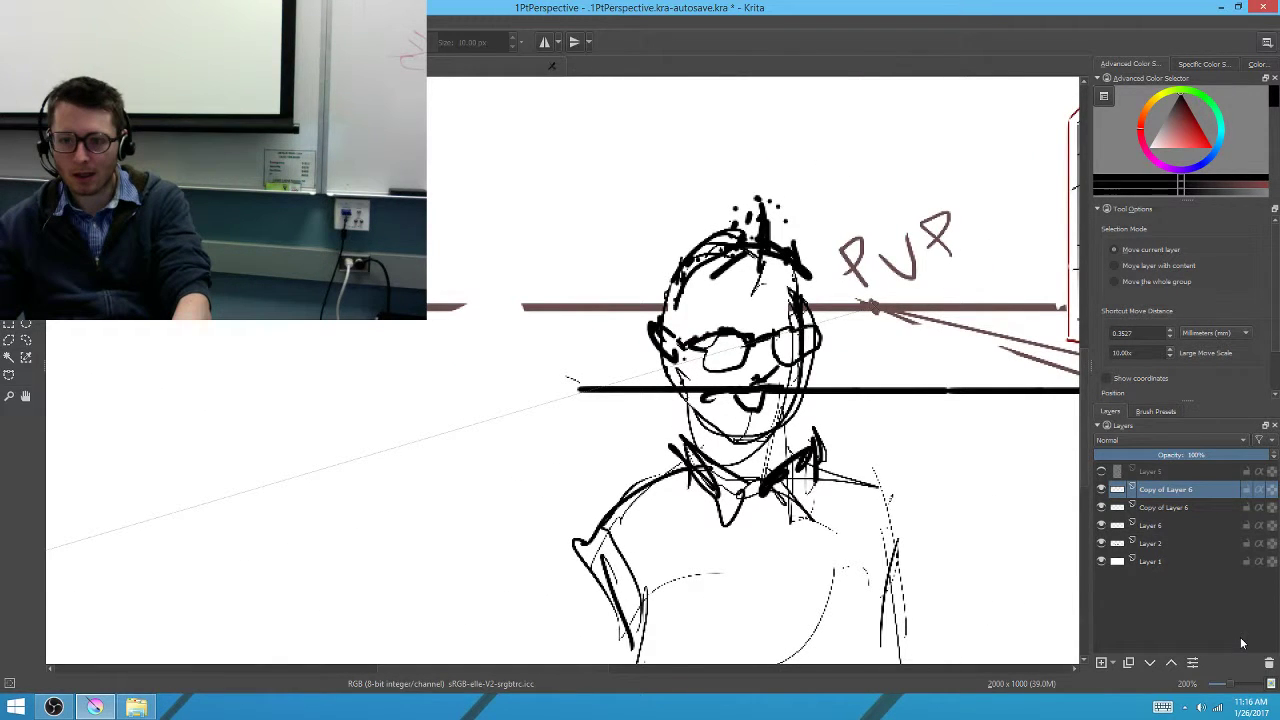
# Add a third bar copy, slide it further left, and zoom out to 67%
pyautogui.click(1128, 664)
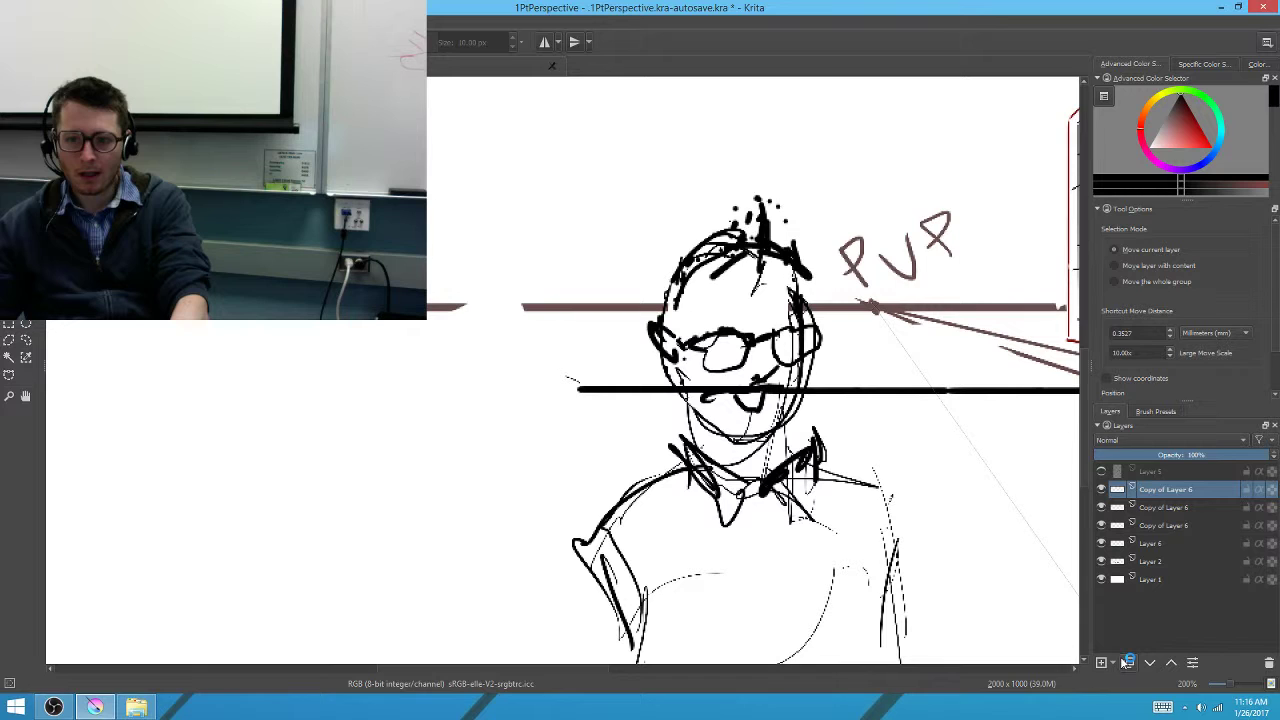
pyautogui.moveTo(702, 399); pyautogui.dragTo(511, 400)
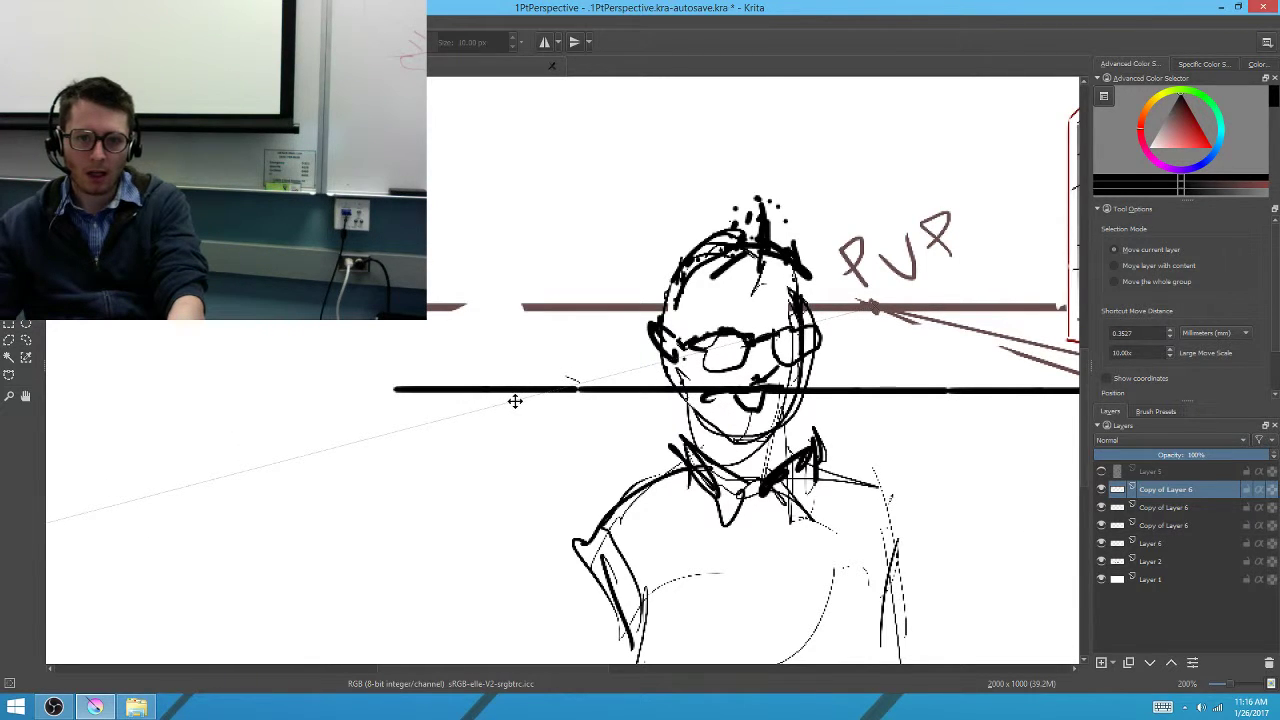
pyautogui.scroll(-3, 736, 397)
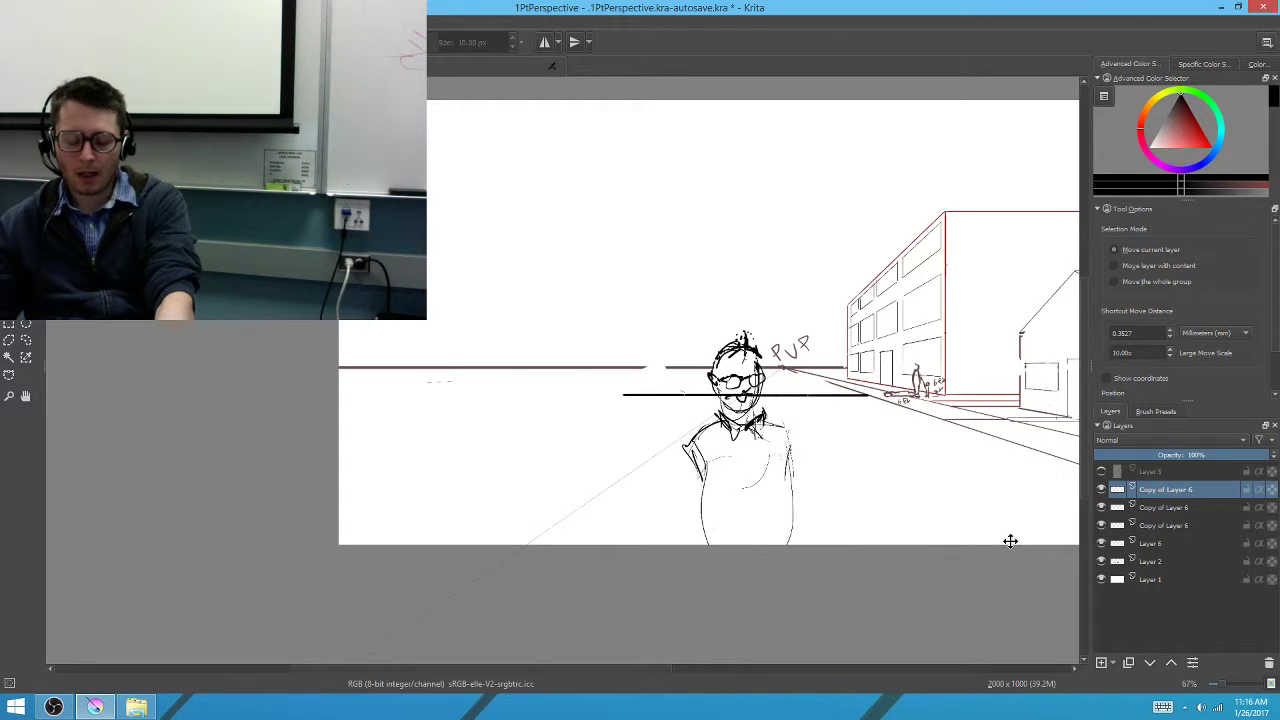
# Merge the black bar copies down into a single Layer 6 with Ctrl+E
pyautogui.hotkey('ctrl', 'e')
pyautogui.hotkey('ctrl', 'e')
pyautogui.hotkey('ctrl', 'e')
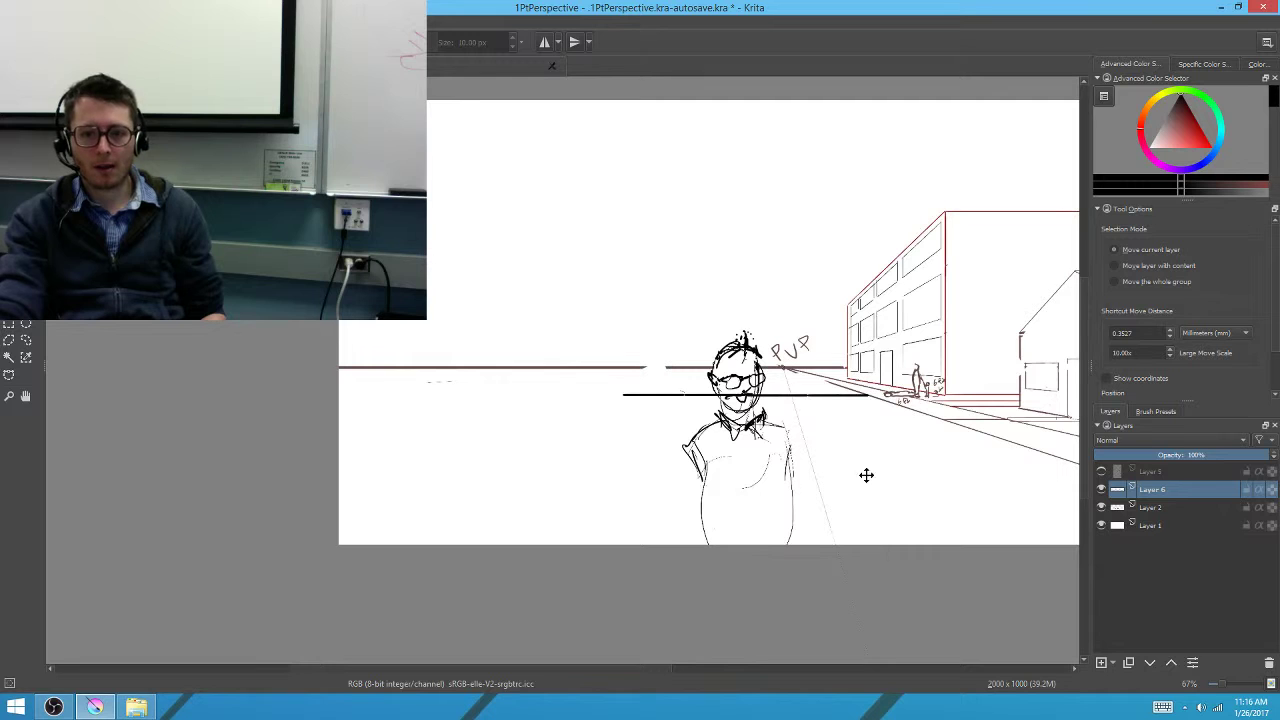
pyautogui.moveTo(898, 388); pyautogui.dragTo(722, 385)
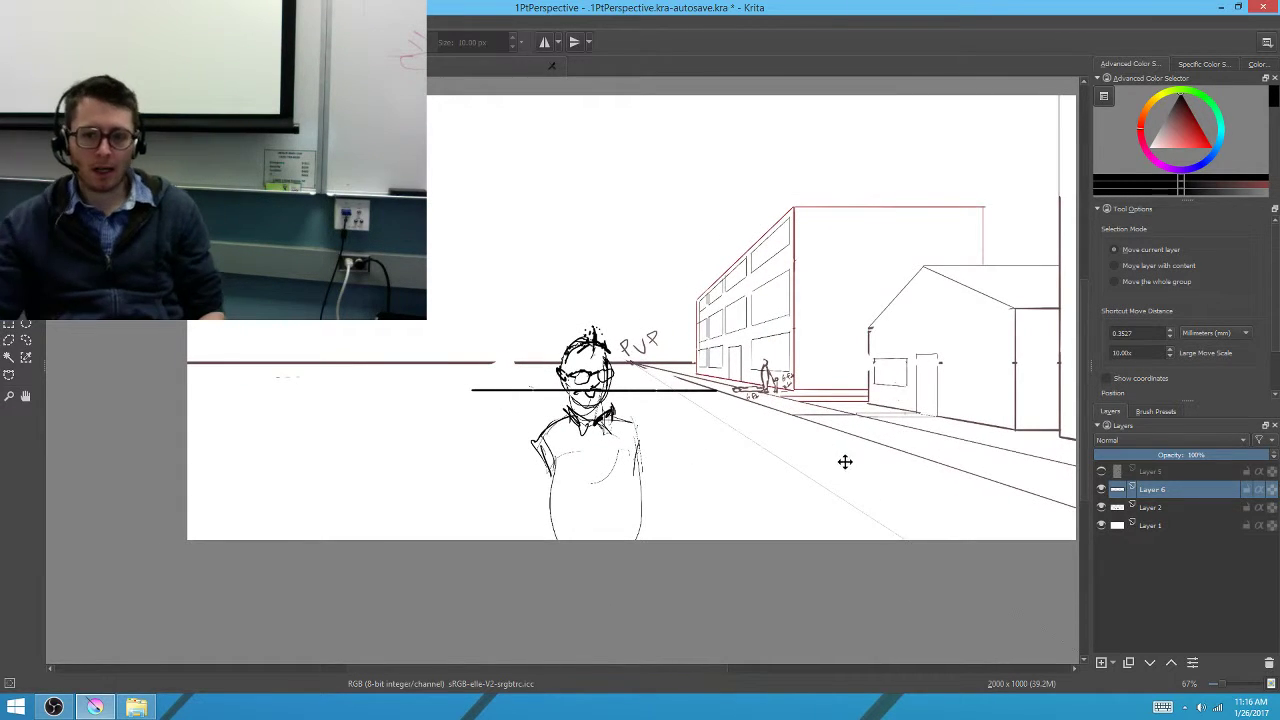
pyautogui.scroll(2, 821, 452)
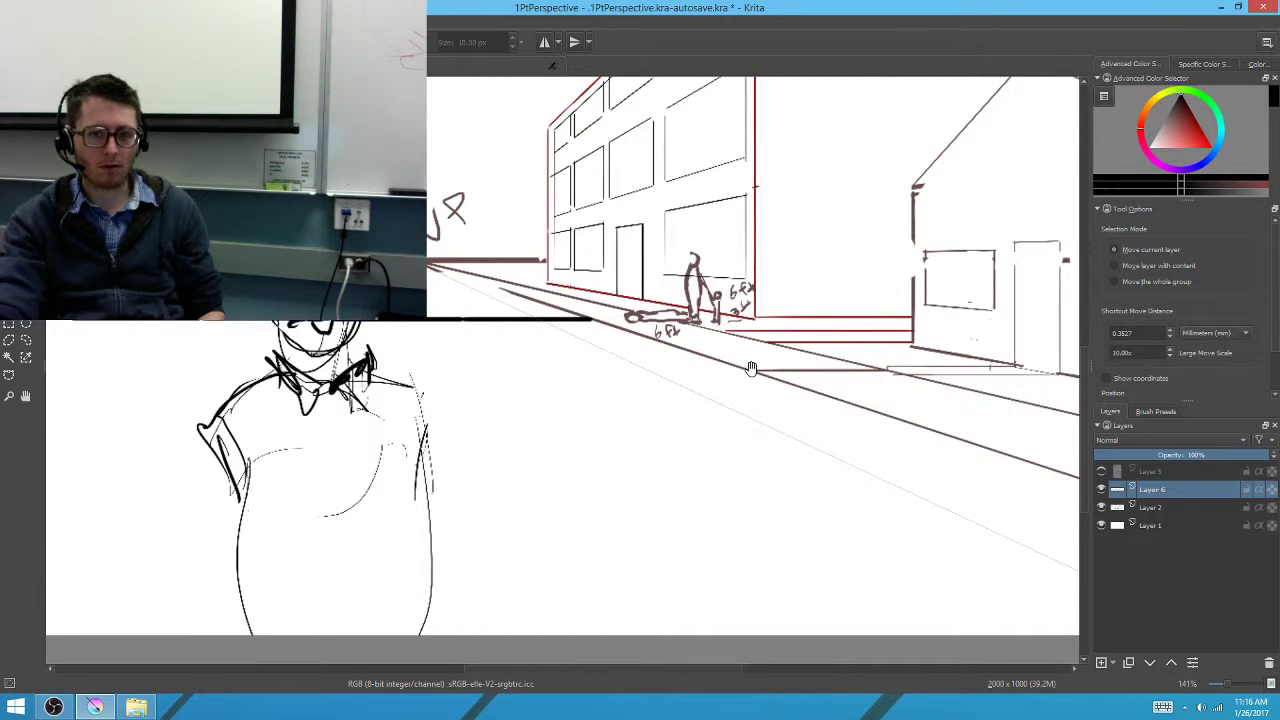
pyautogui.moveTo(536, 231)
pyautogui.mouseDown()
pyautogui.moveTo(700, 401)
pyautogui.moveTo(807, 396)
pyautogui.mouseUp()
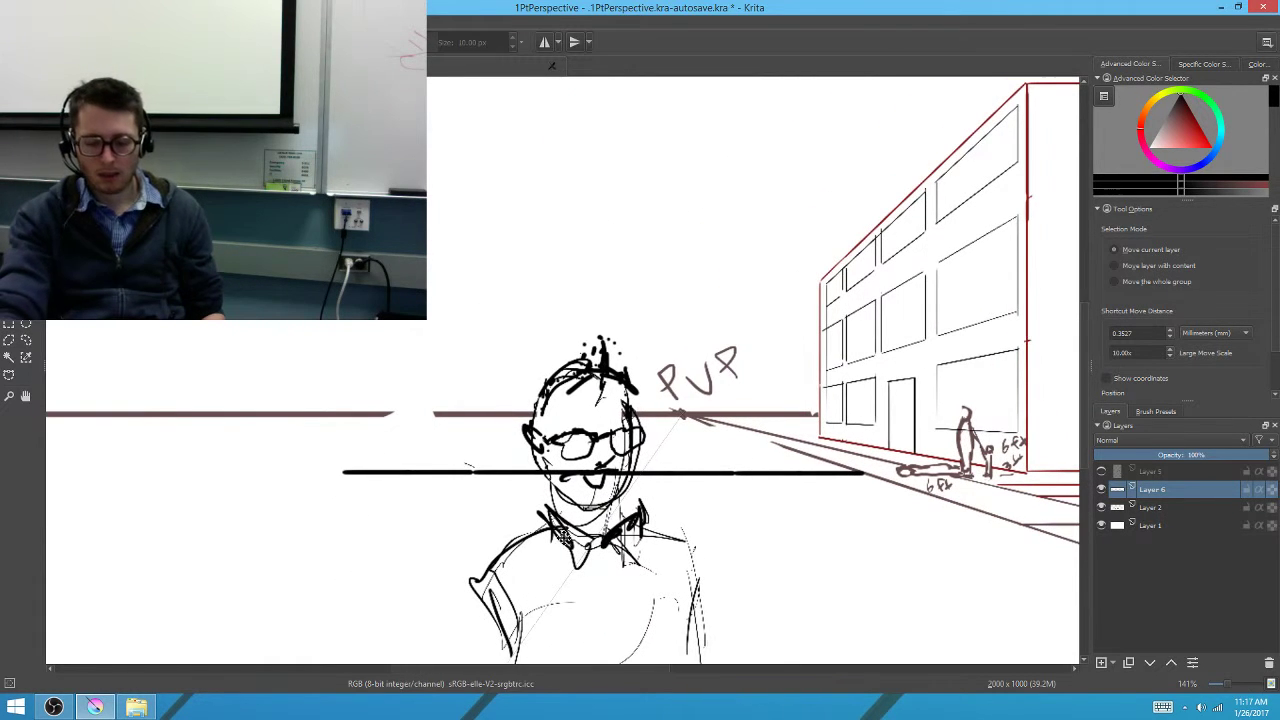
# Make Layer 2 active and choose a brush preset from the pop-up palette
pyautogui.click(1112, 508)
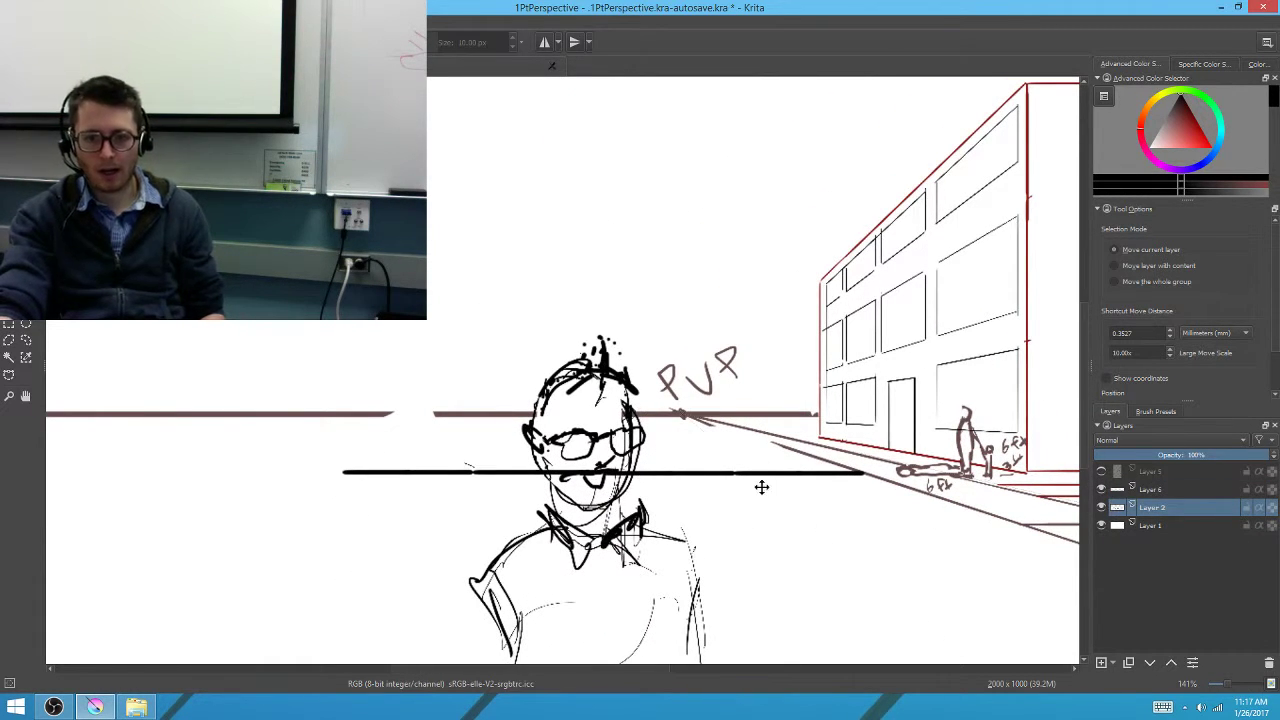
pyautogui.rightClick(678, 430)
pyautogui.click(763, 385)
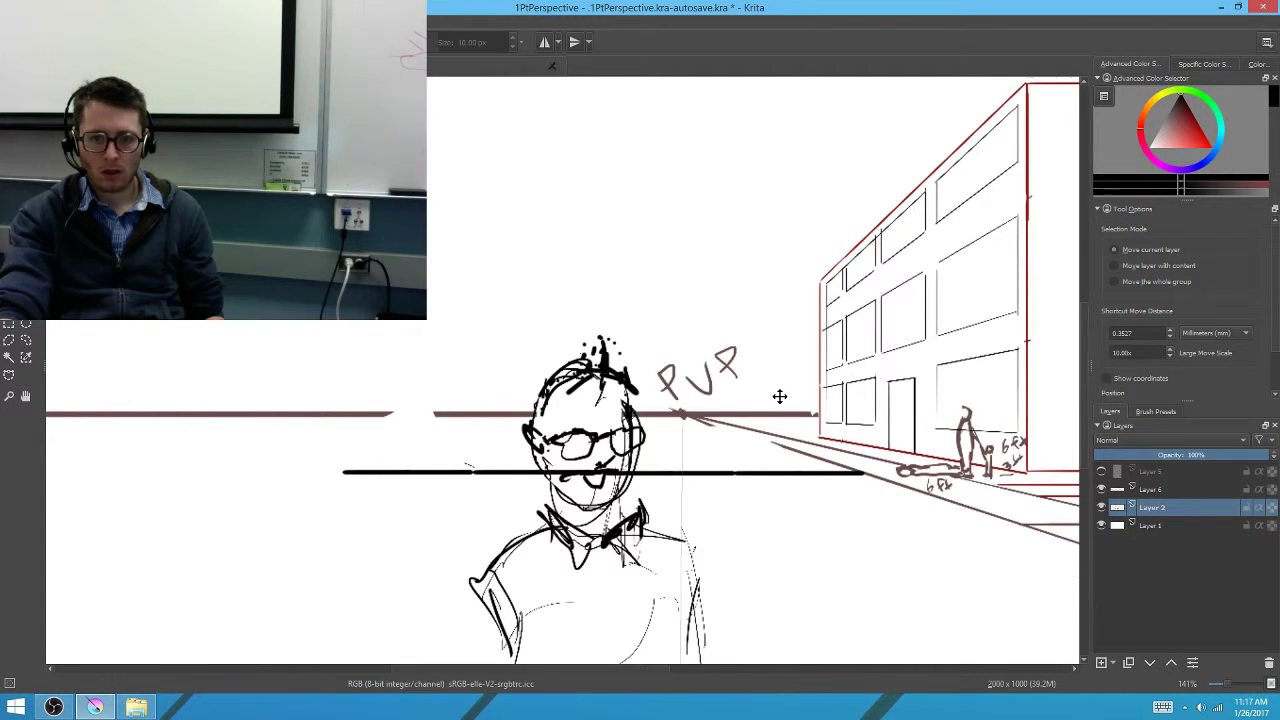
# Pick red and draw a straight line from the lower left to the vanishing point
pyautogui.click(1187, 124)
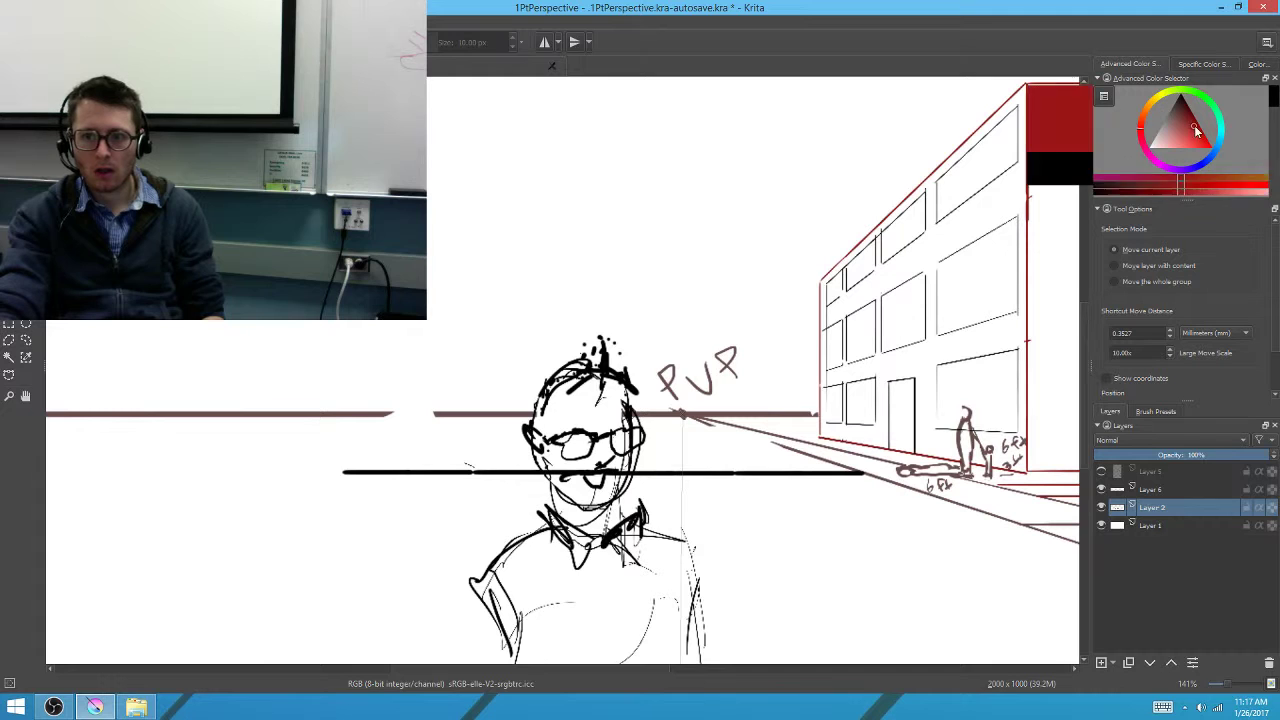
pyautogui.moveTo(675, 415); pyautogui.dragTo(713, 400)
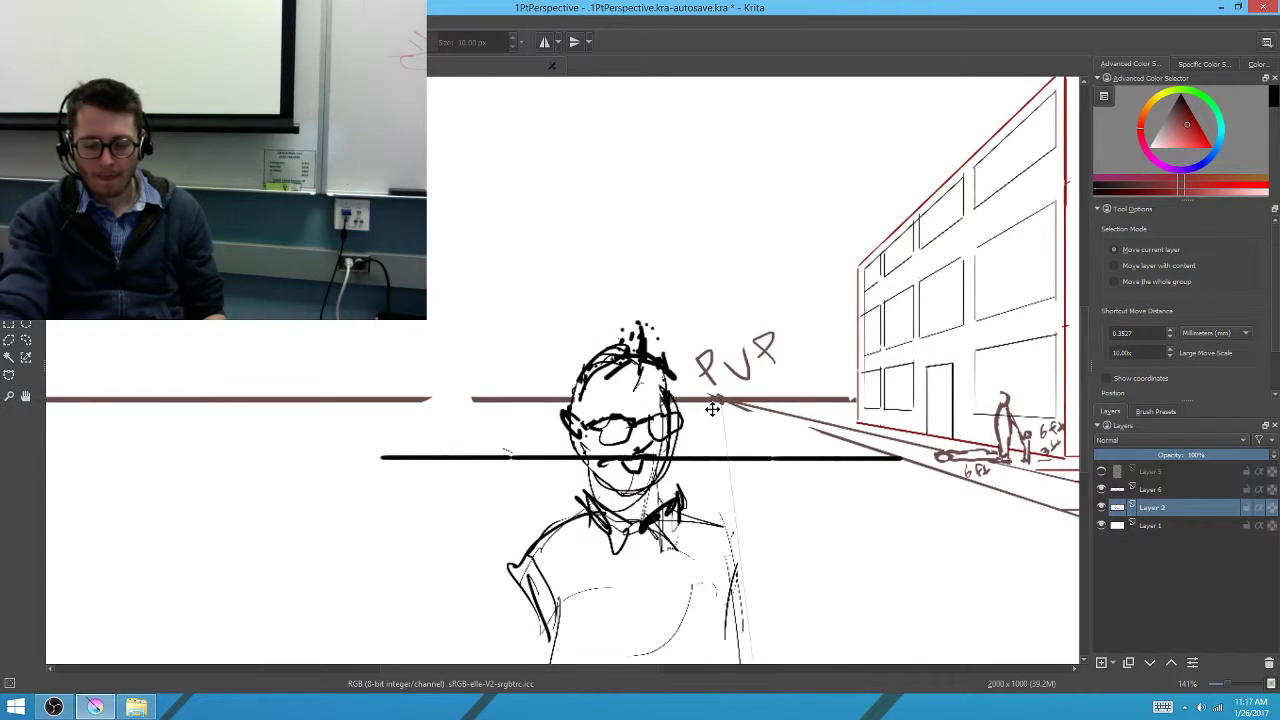
pyautogui.press('b')
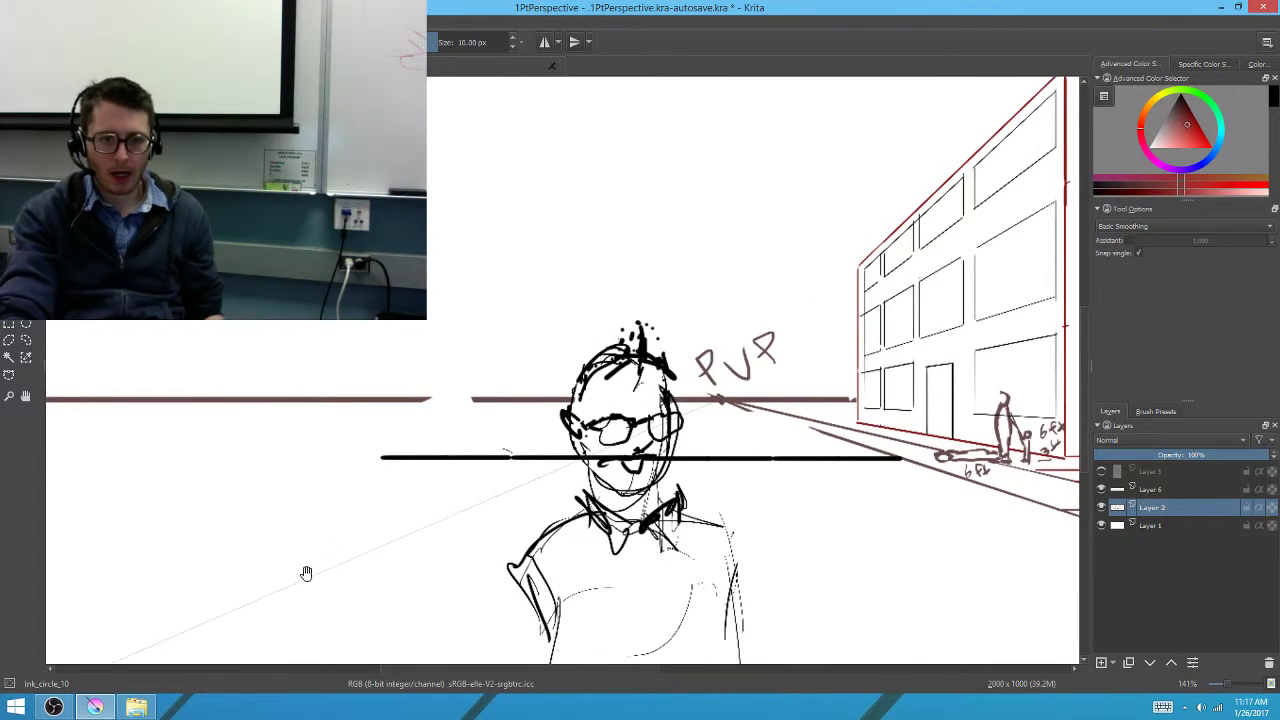
pyautogui.moveTo(306, 574); pyautogui.dragTo(680, 437)
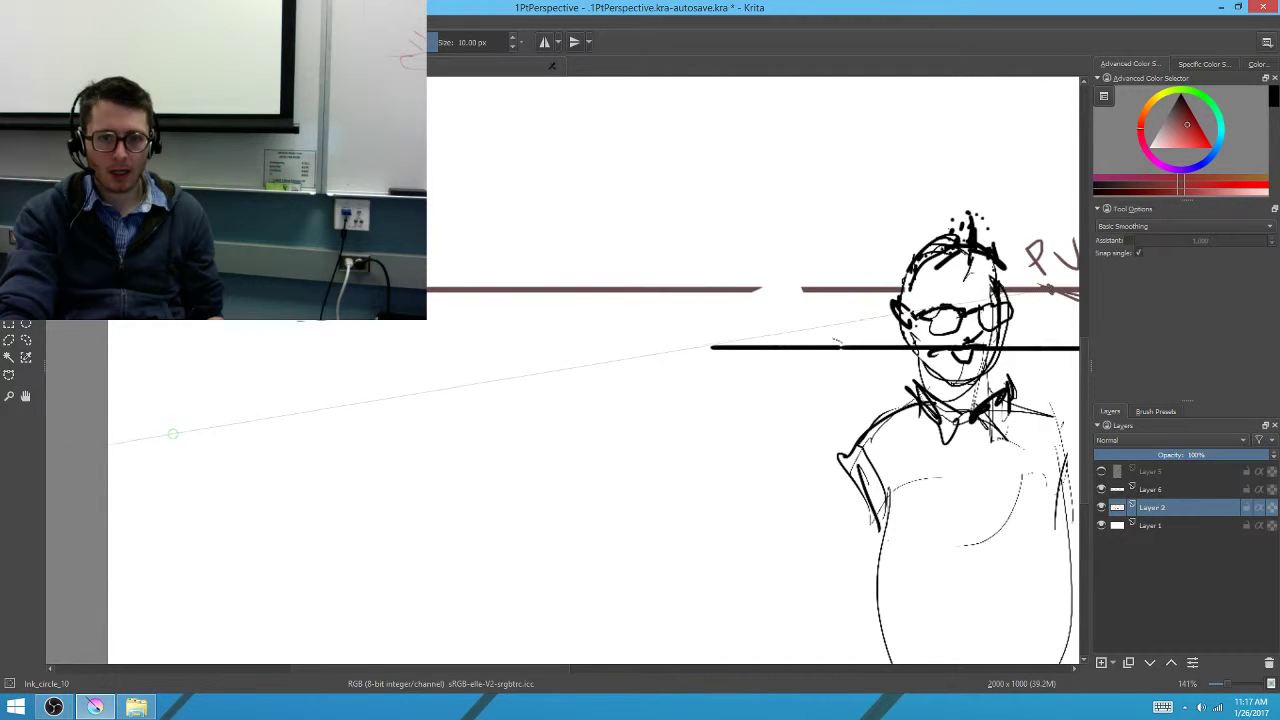
pyautogui.press('v')
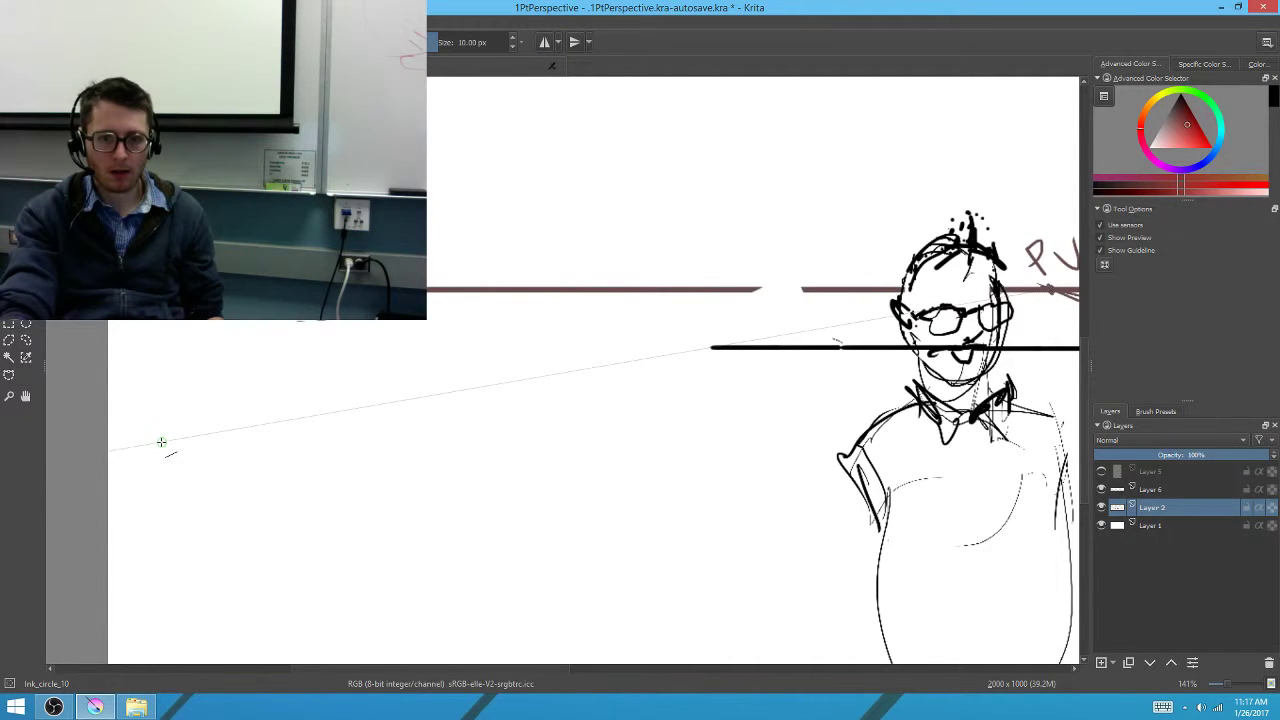
pyautogui.moveTo(161, 441); pyautogui.dragTo(1042, 289)
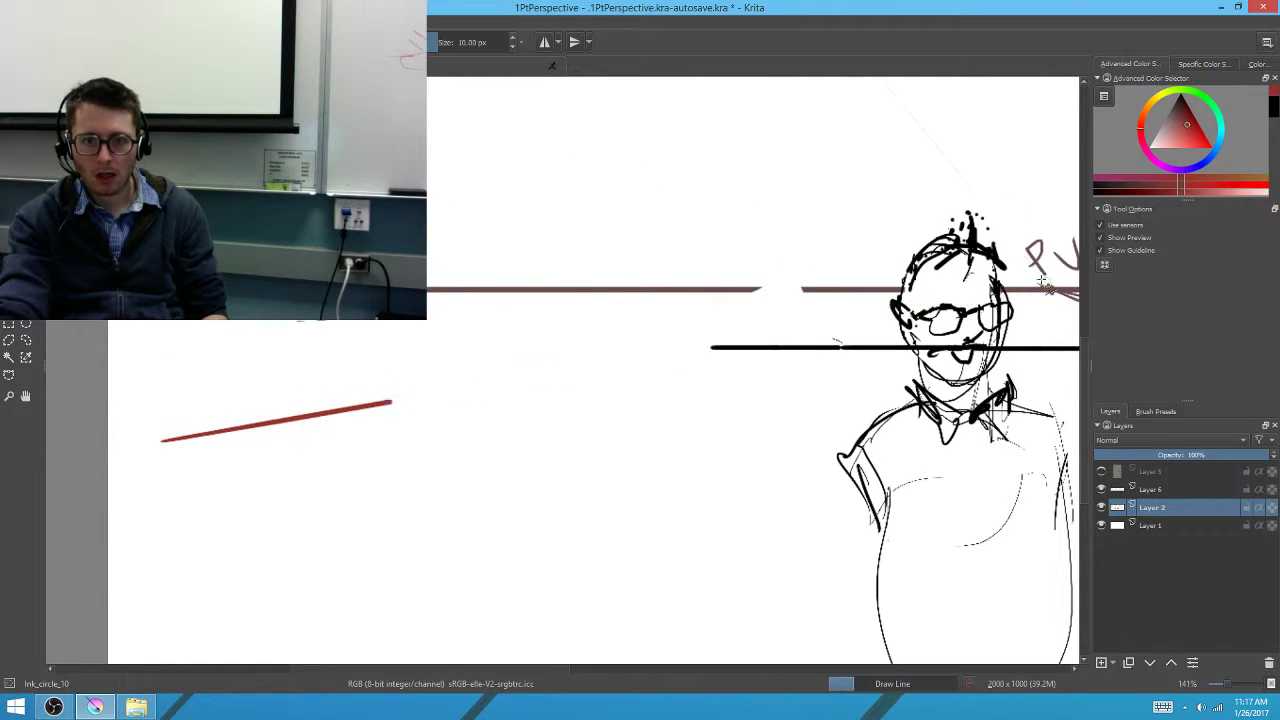
# Pan along the new red line to inspect its left end
pyautogui.press('b')
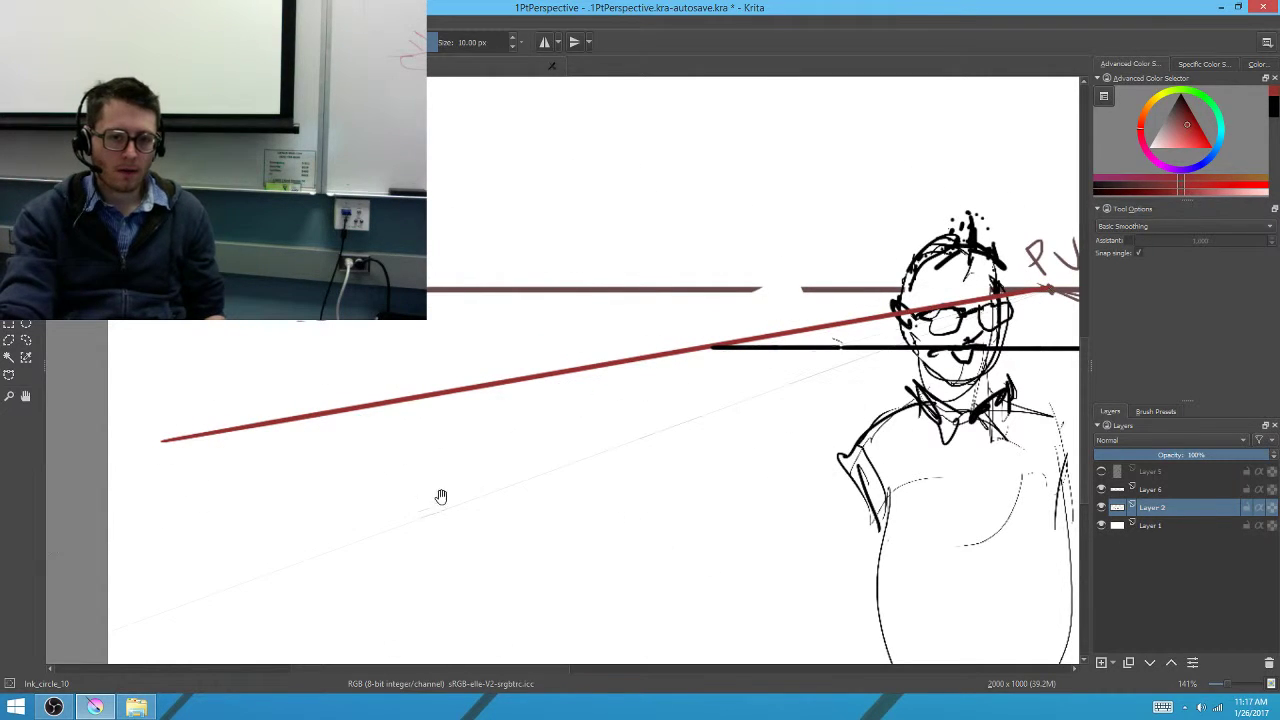
pyautogui.moveTo(437, 491); pyautogui.dragTo(489, 571)
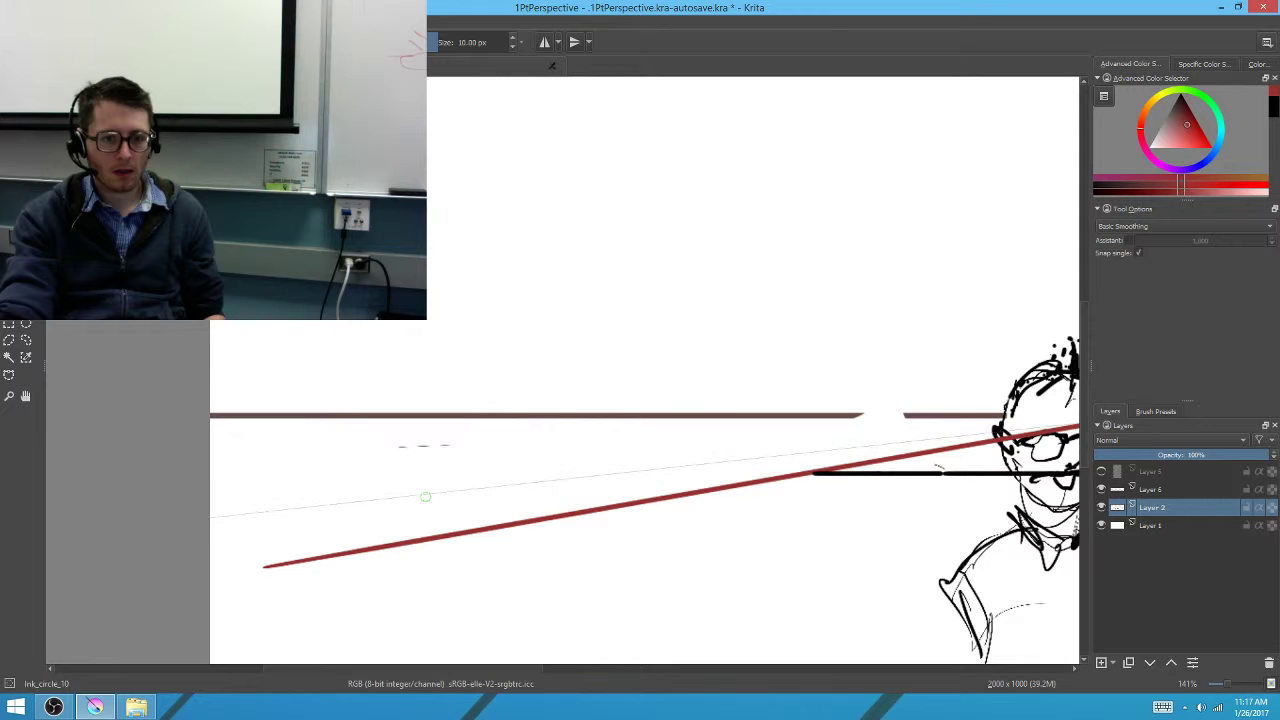
pyautogui.moveTo(618, 497); pyautogui.dragTo(336, 448)
pyautogui.scroll(-2, 336, 448)
pyautogui.scroll(2, 716, 518)
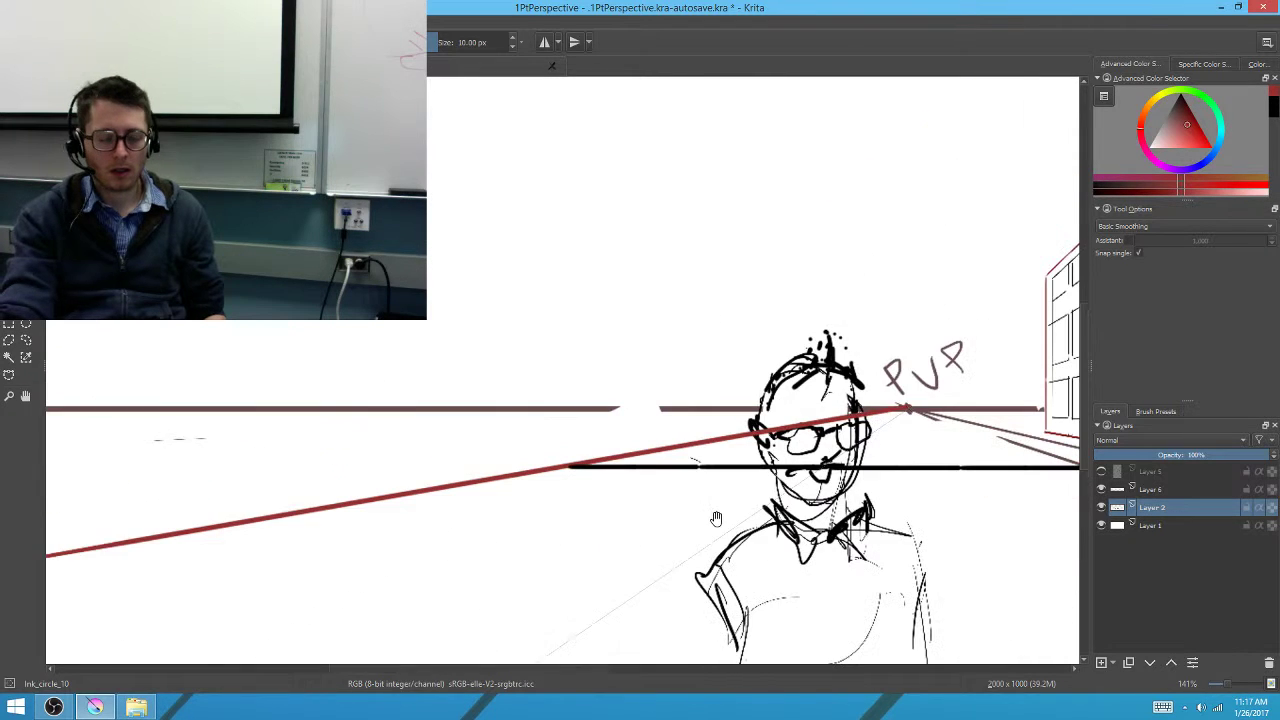
# Make Layer 6 active and nudge the black bar slightly left, then a few pixels right
pyautogui.click(1150, 489)
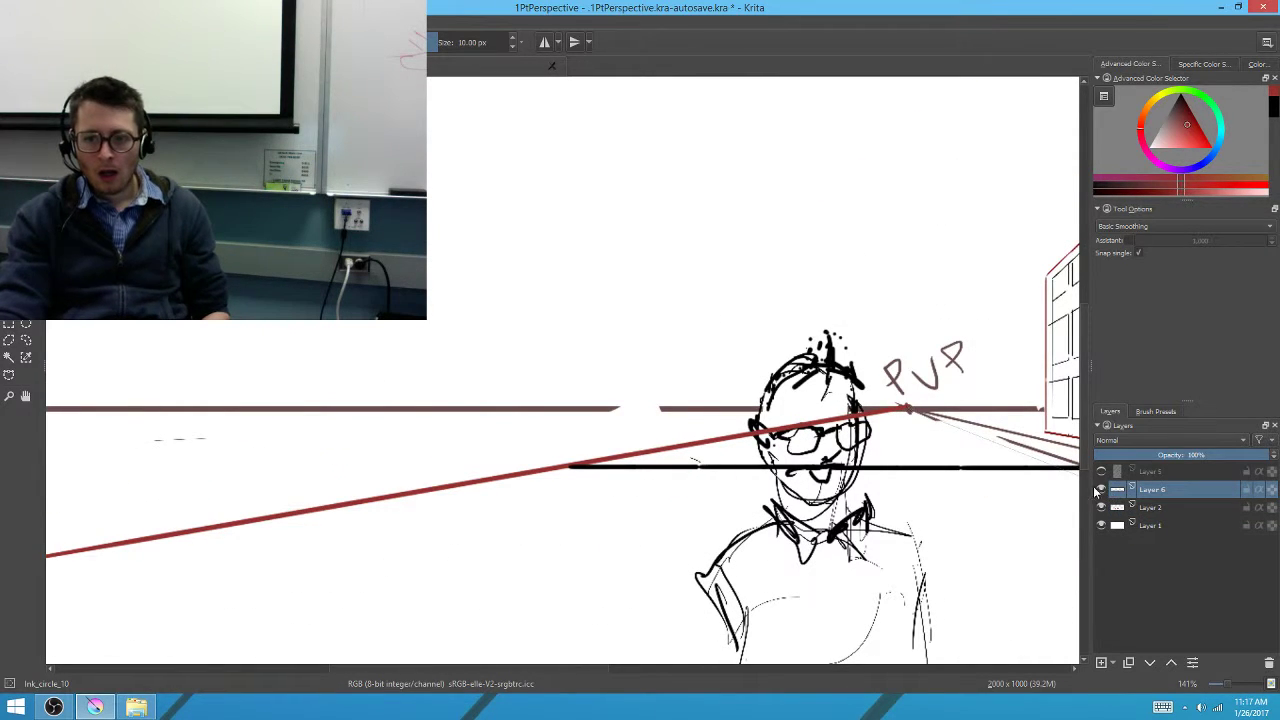
pyautogui.press('v')
pyautogui.press('b')
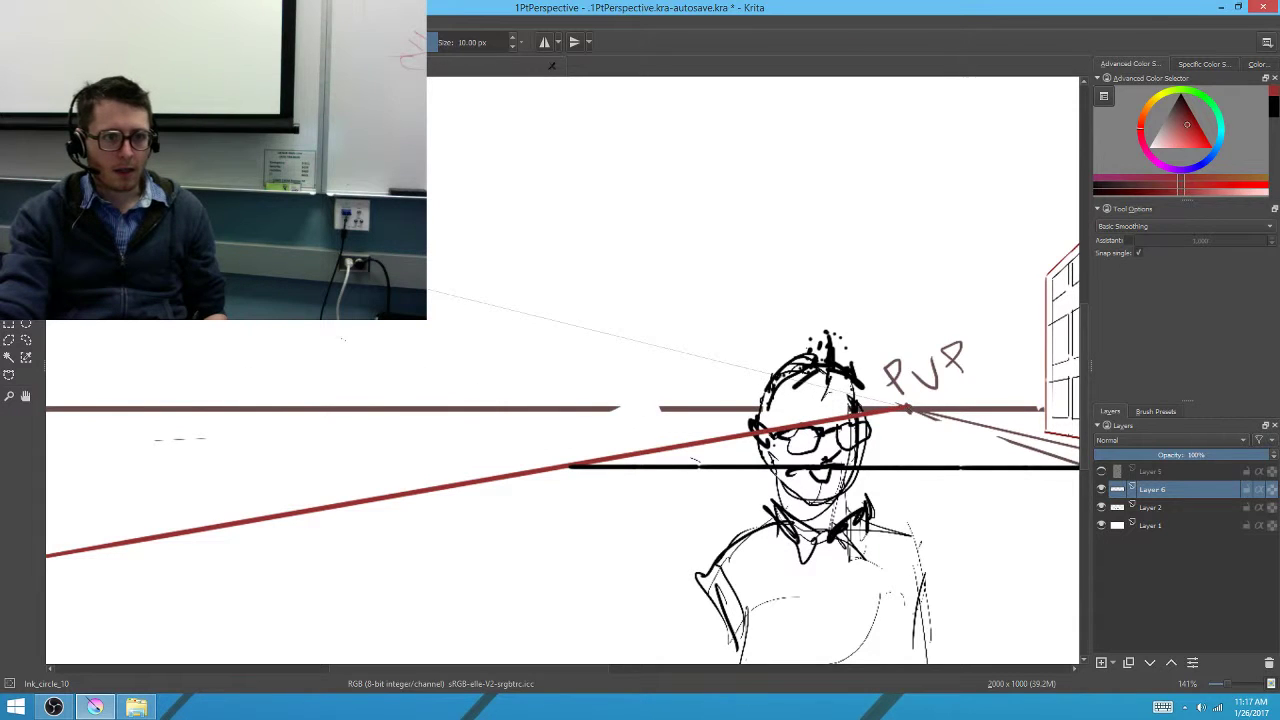
pyautogui.press('t')
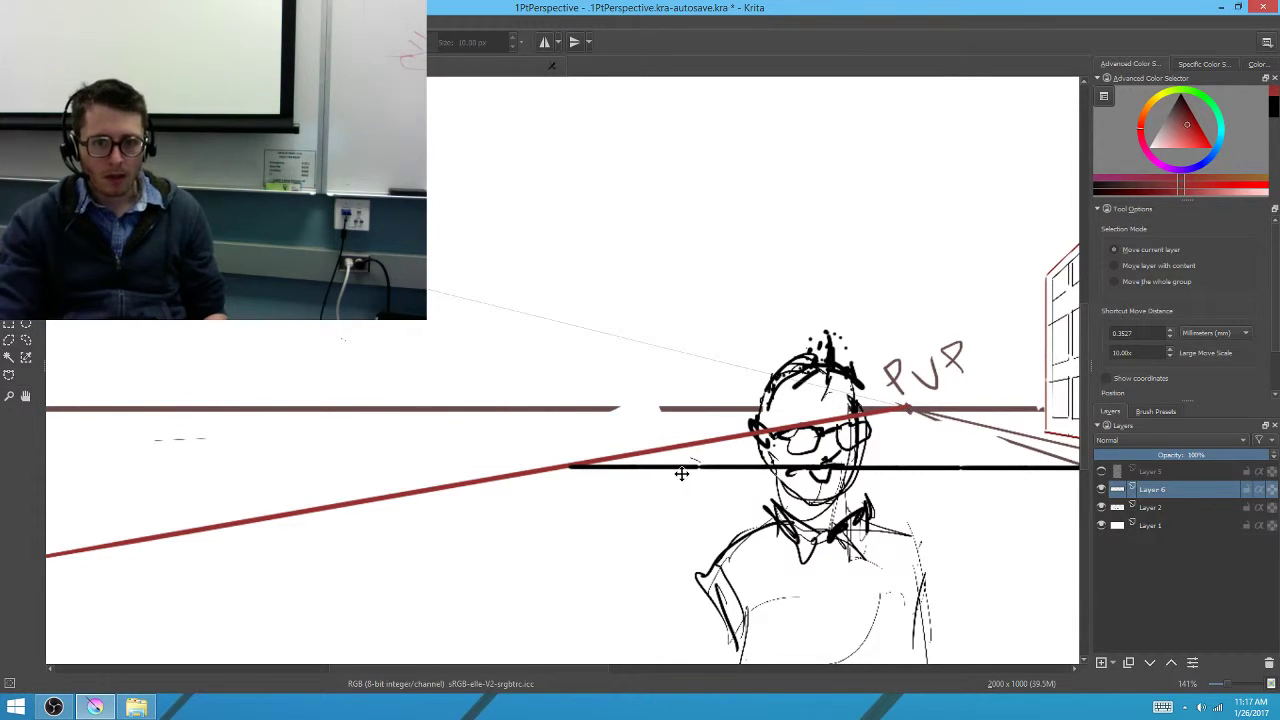
pyautogui.moveTo(679, 475); pyautogui.dragTo(655, 473)
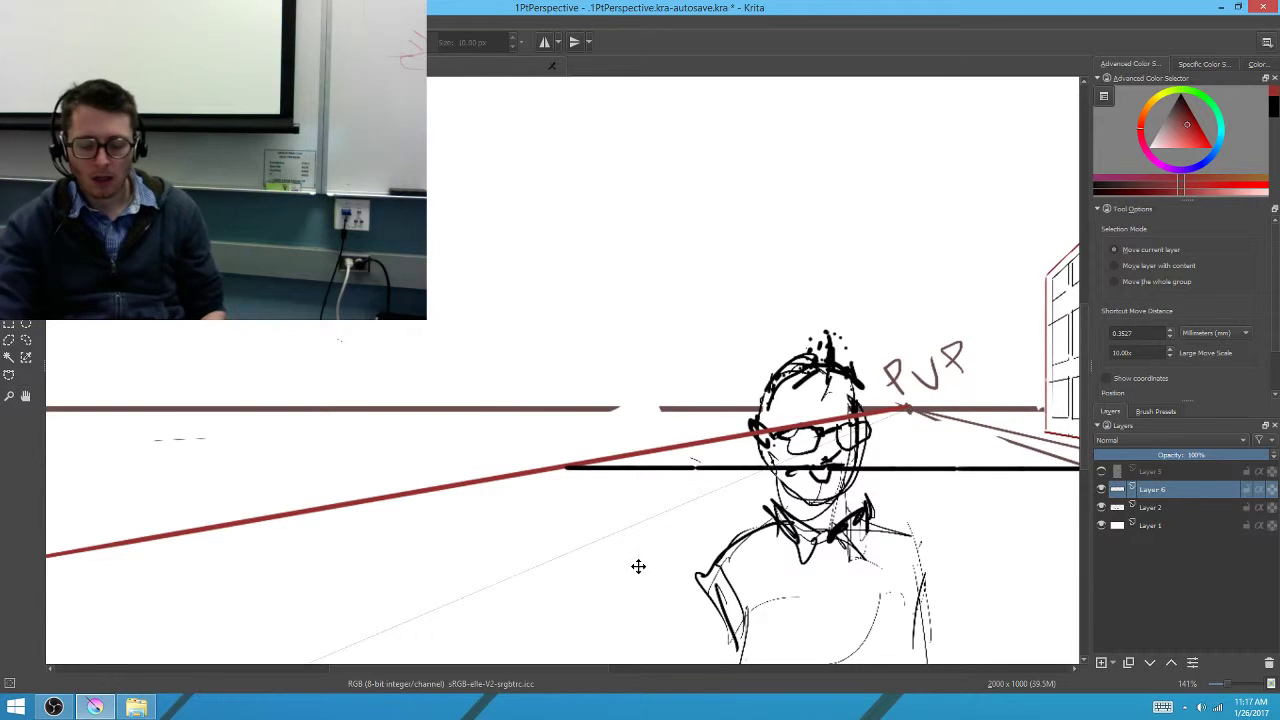
pyautogui.press('Right')
pyautogui.press('Right')
pyautogui.press('Right')
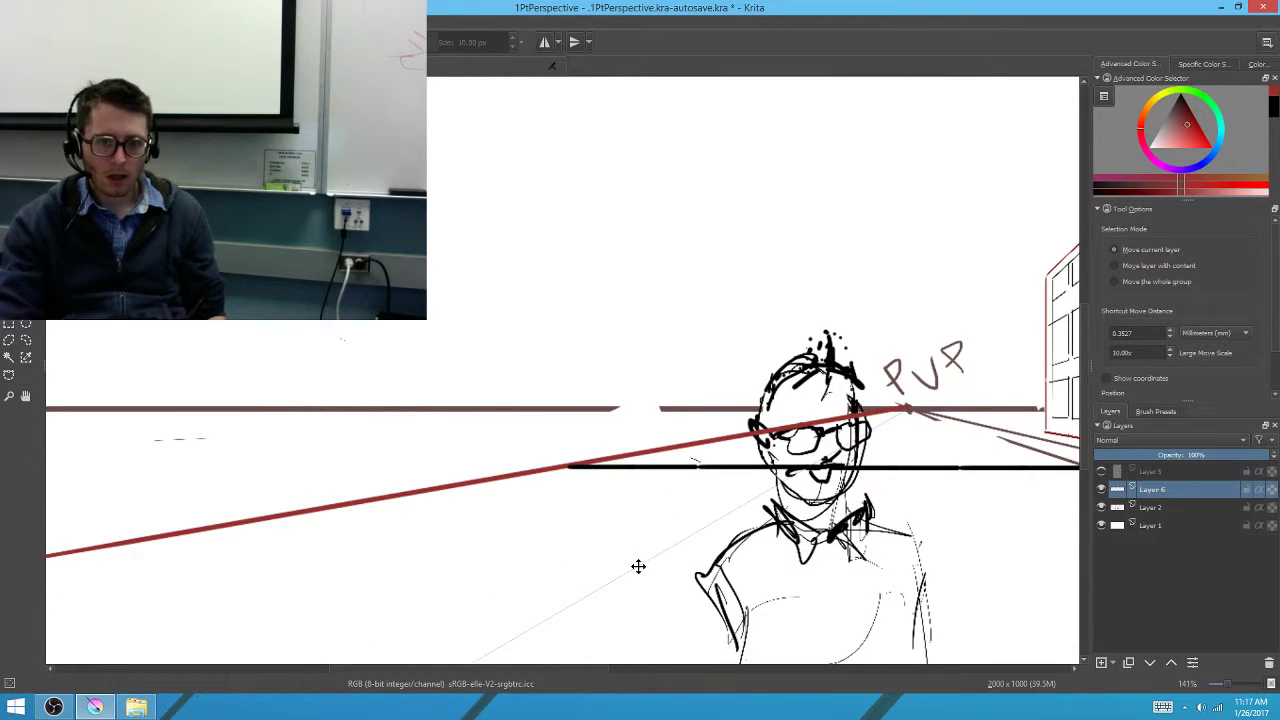
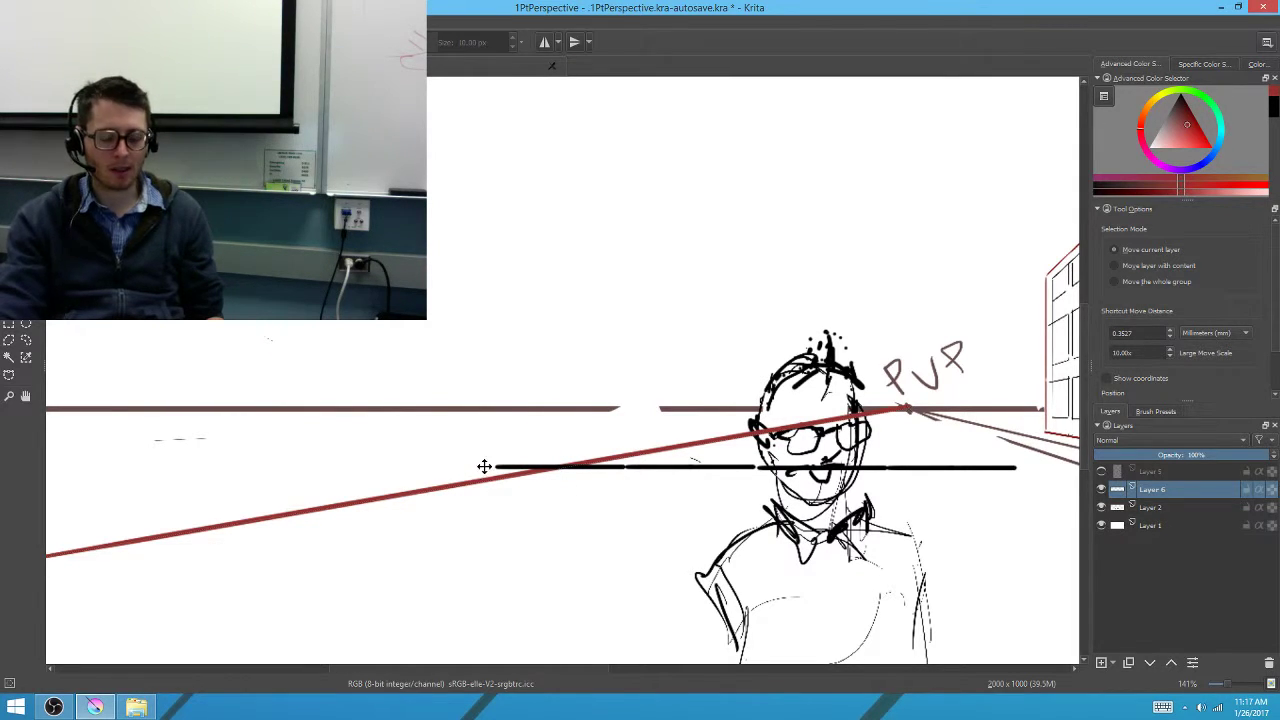
# On Layer 2, paint a short red tick to the horizon and a line to the vanishing point
pyautogui.press('b')
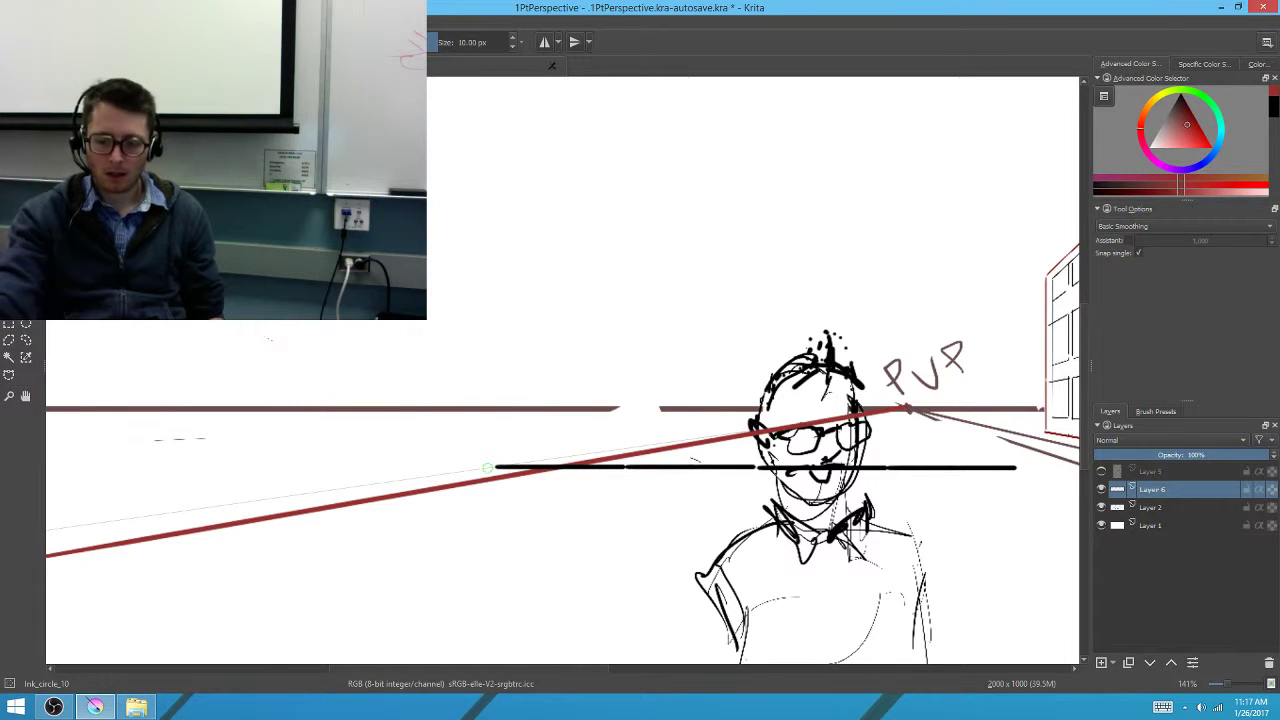
pyautogui.click(1182, 503)
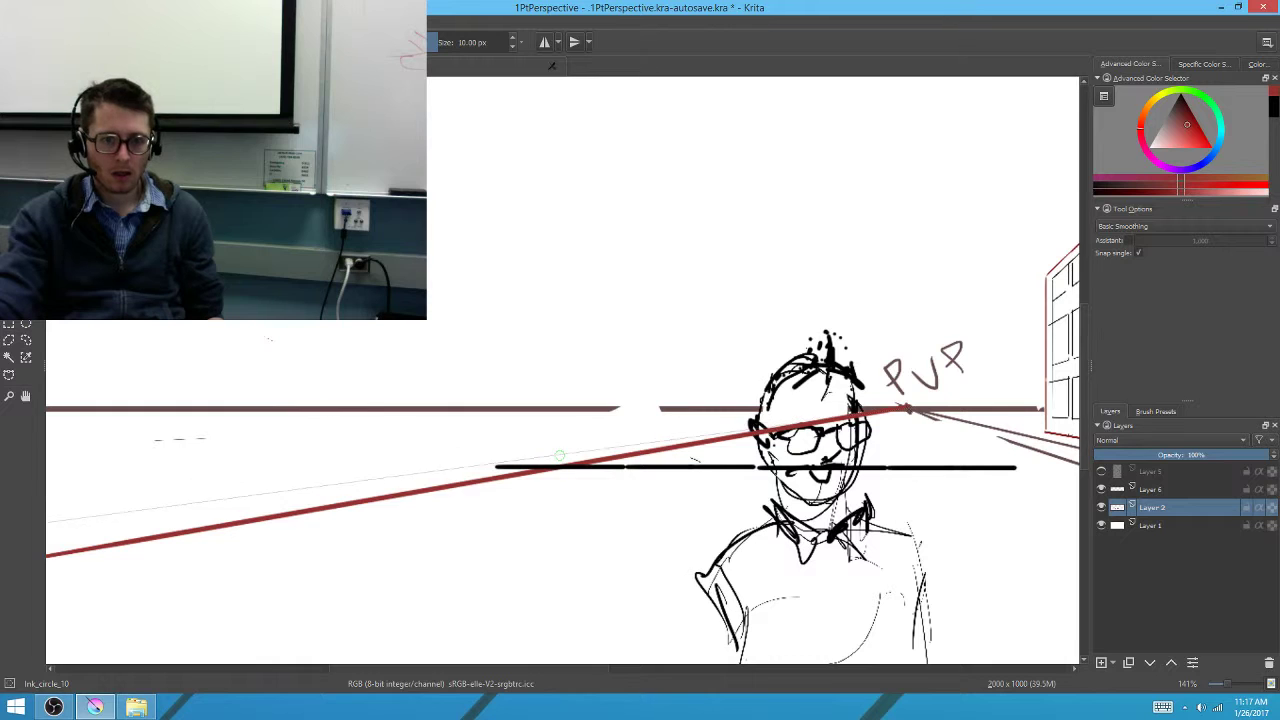
pyautogui.moveTo(555, 465); pyautogui.dragTo(555, 415)
pyautogui.moveTo(486, 466); pyautogui.dragTo(150, 552)
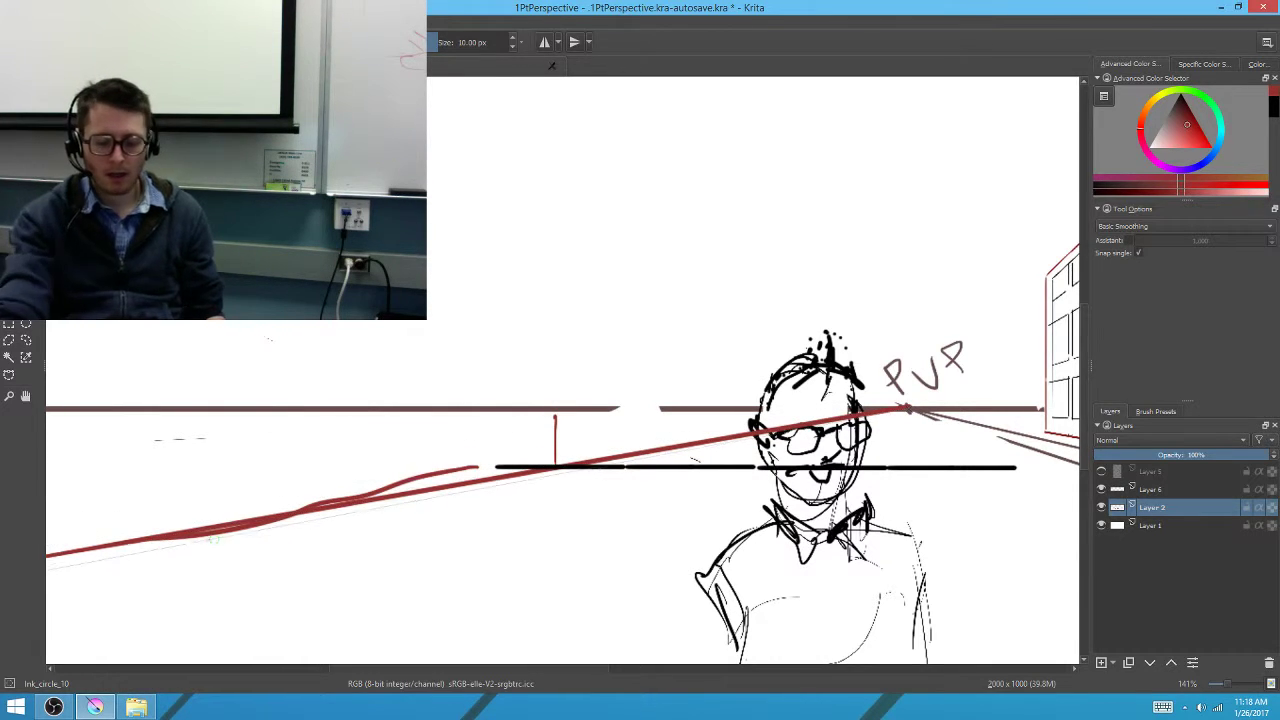
pyautogui.hotkey('ctrl', 'z')
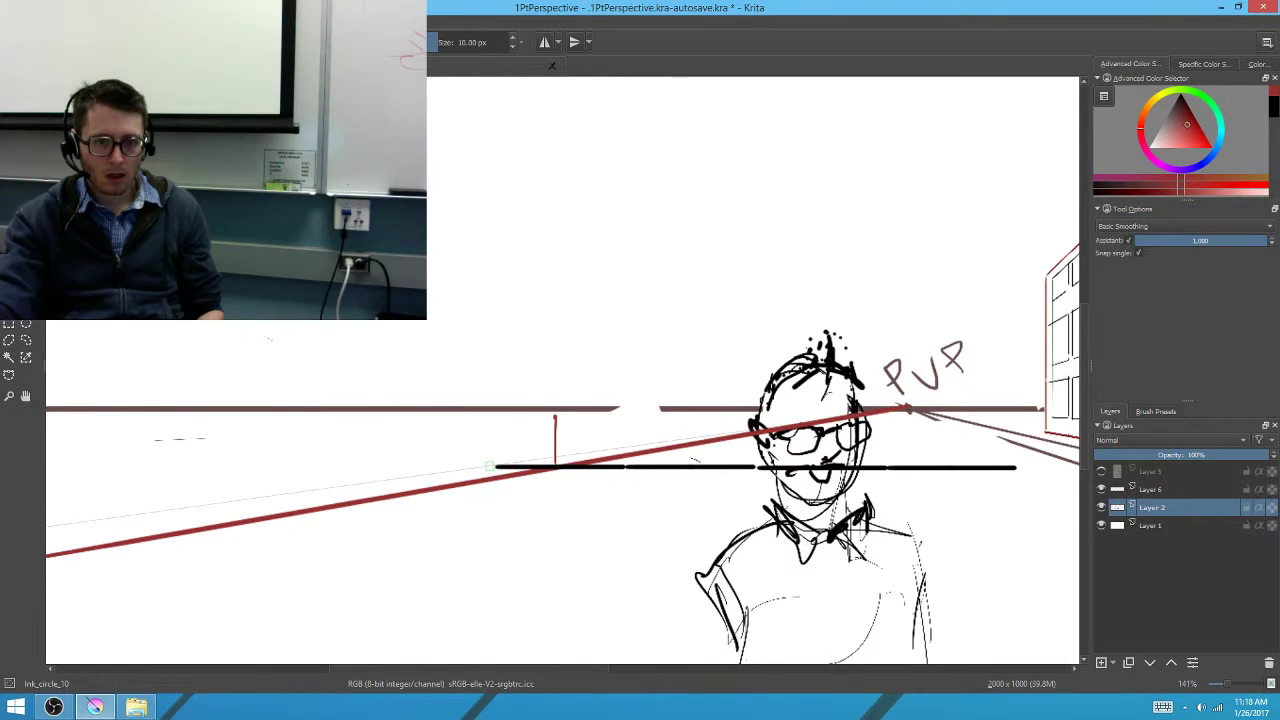
pyautogui.moveTo(495, 466); pyautogui.dragTo(128, 517)
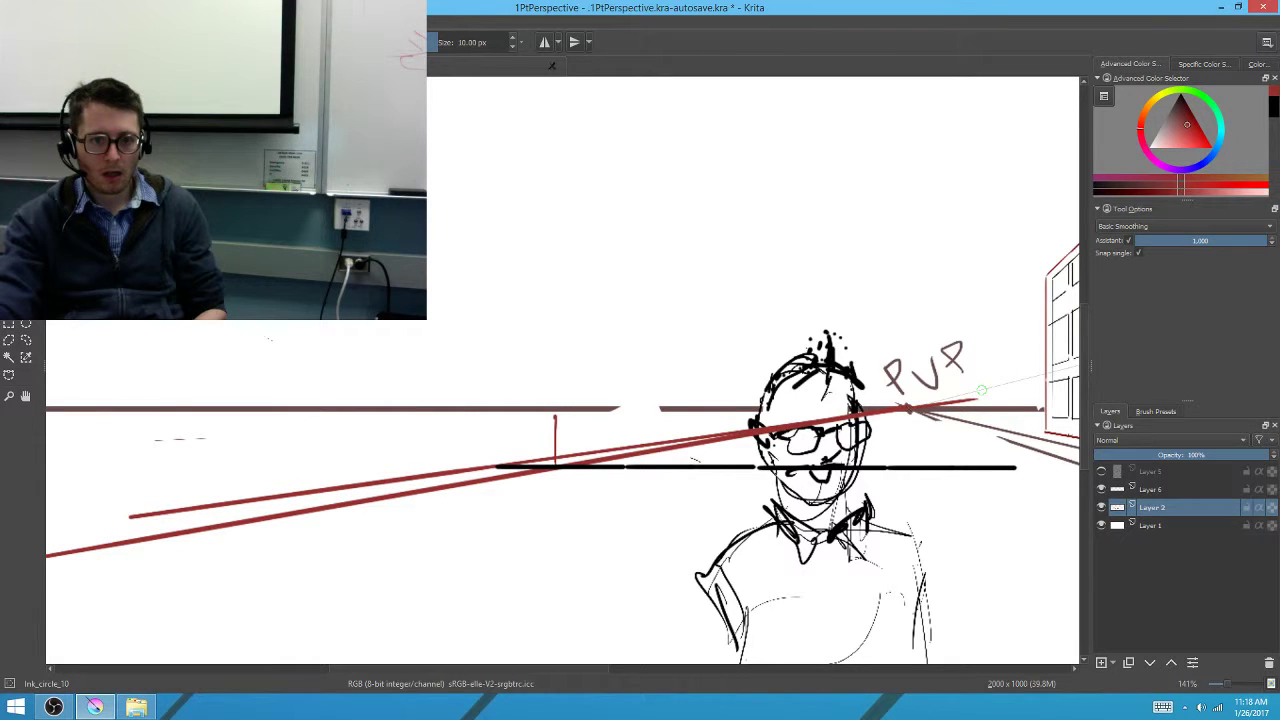
# Pan over the left of the street, remove a stray test dab and disable assistant snapping
pyautogui.moveTo(370, 511); pyautogui.dragTo(677, 480)
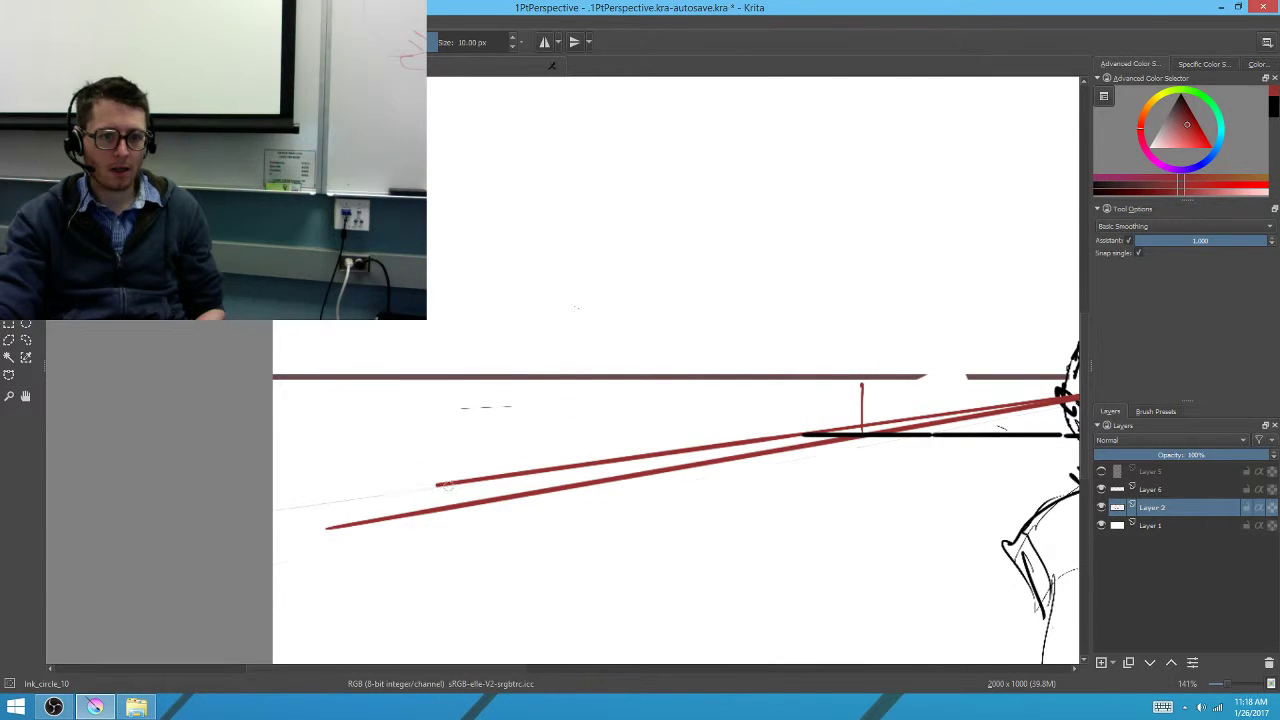
pyautogui.moveTo(608, 546); pyautogui.dragTo(664, 567)
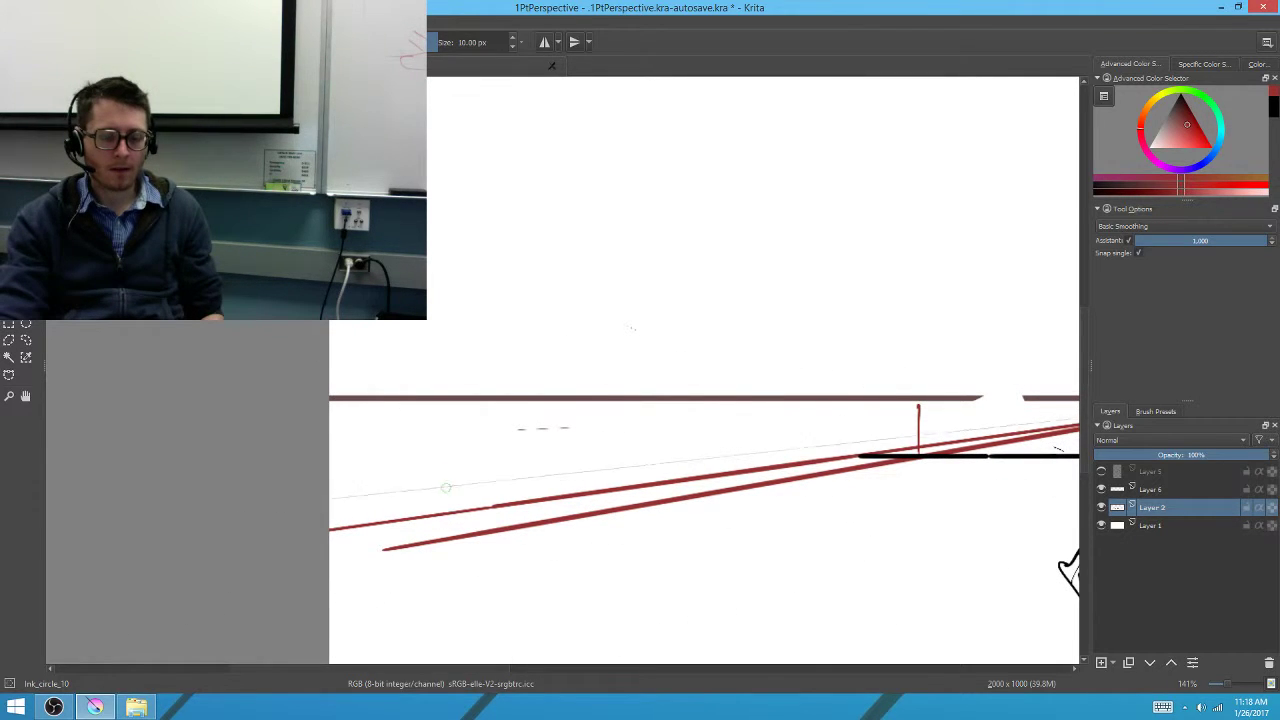
pyautogui.moveTo(632, 328); pyautogui.dragTo(704, 388)
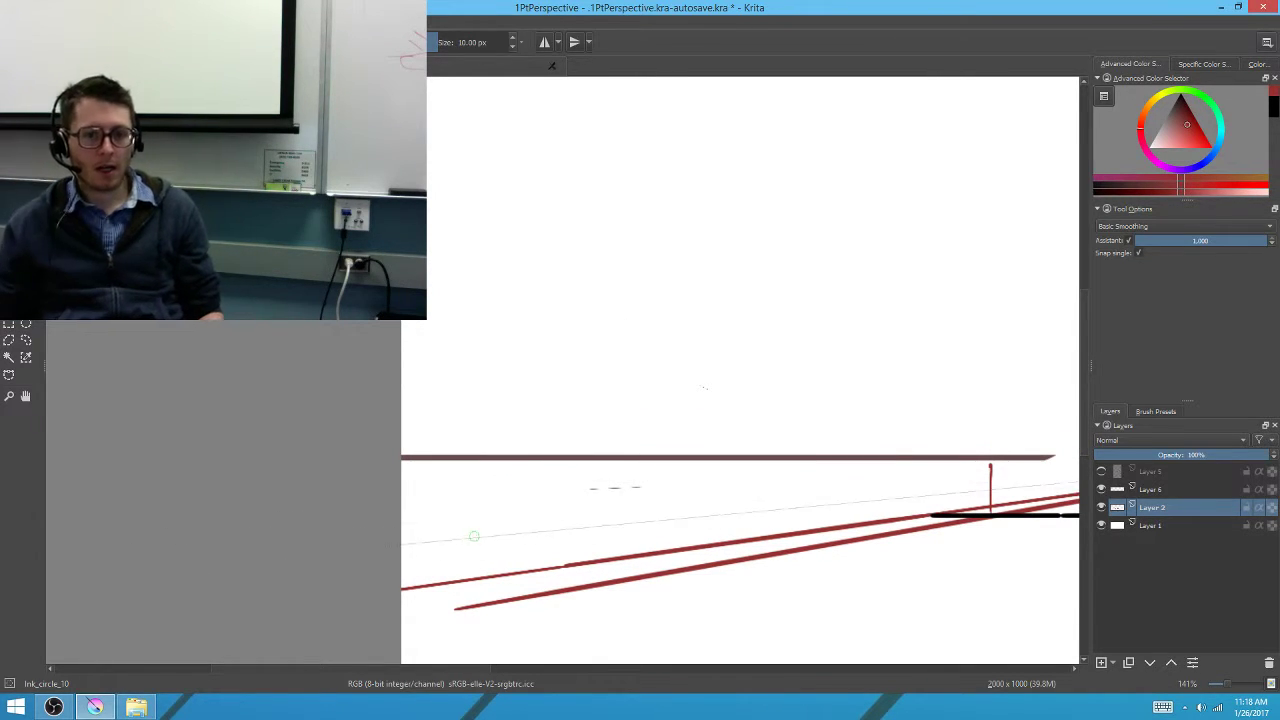
pyautogui.click(477, 549)
pyautogui.hotkey('ctrl', 'z')
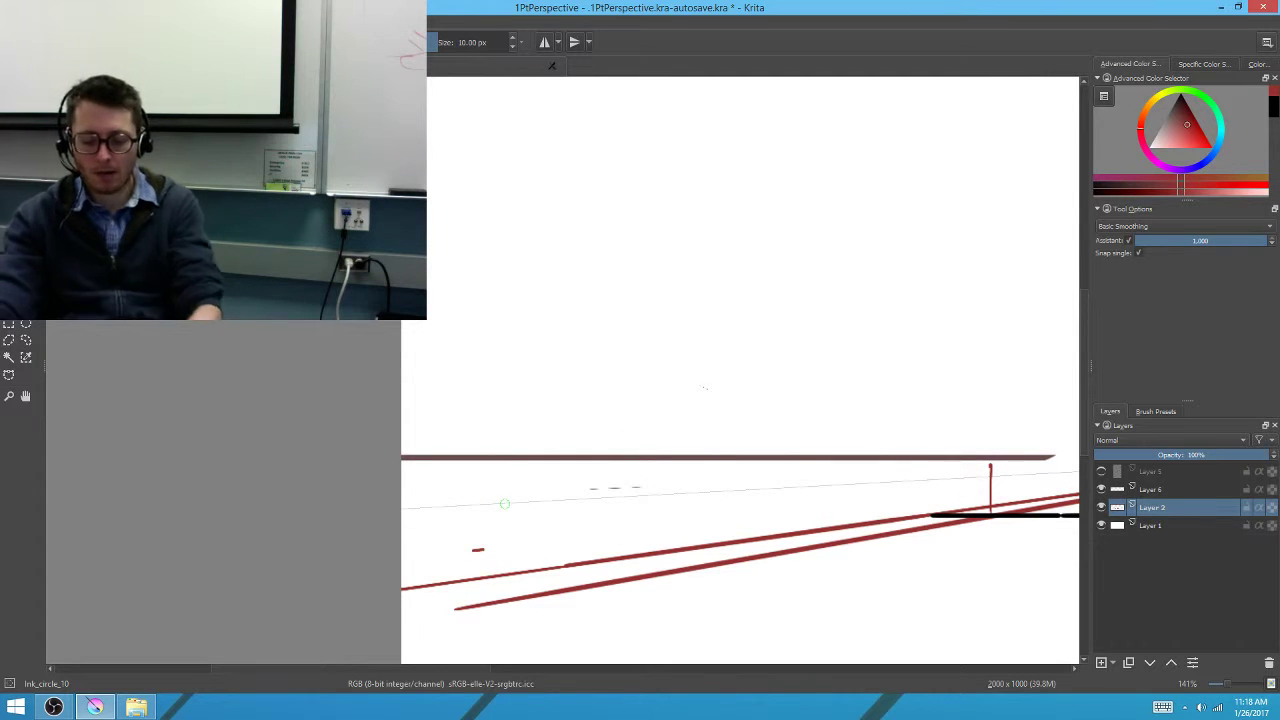
pyautogui.hotkey('ctrl', 'shift', 'l')
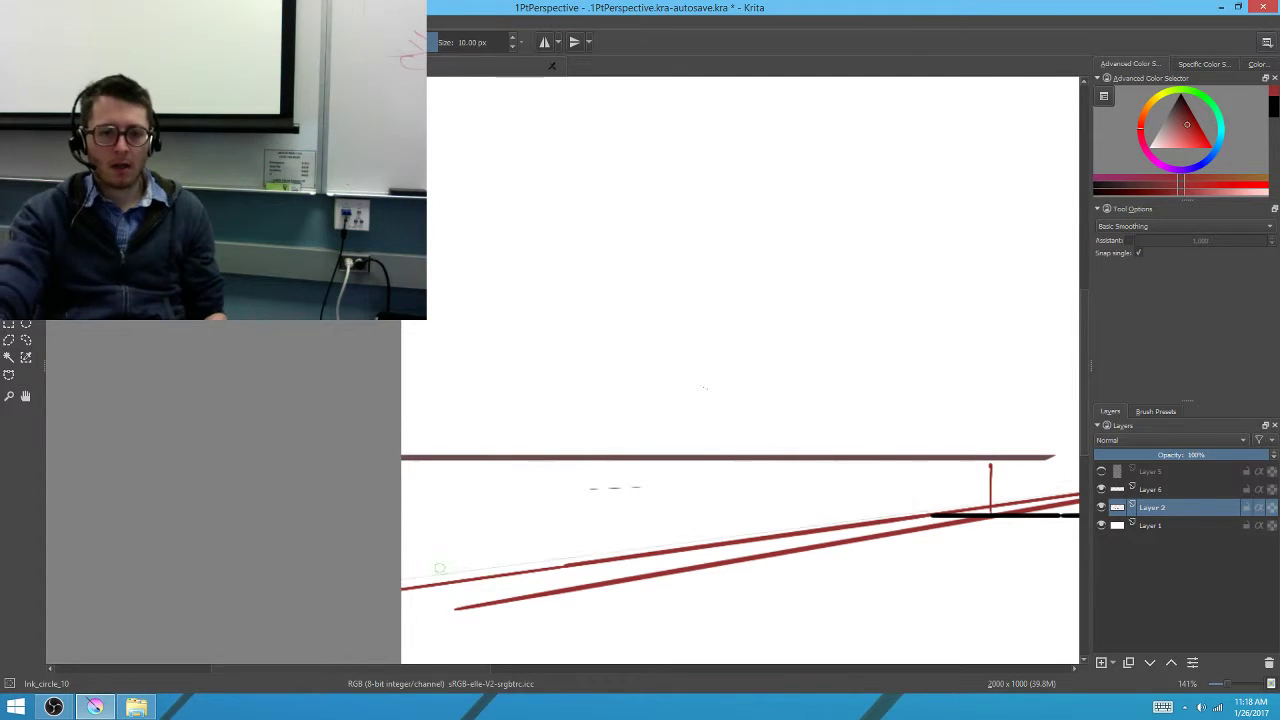
# Paint the tree's doubled vertical trunk, top branches and zigzag canopy strokes in red
pyautogui.moveTo(482, 549); pyautogui.dragTo(483, 453)
pyautogui.moveTo(482, 550); pyautogui.dragTo(480, 447)
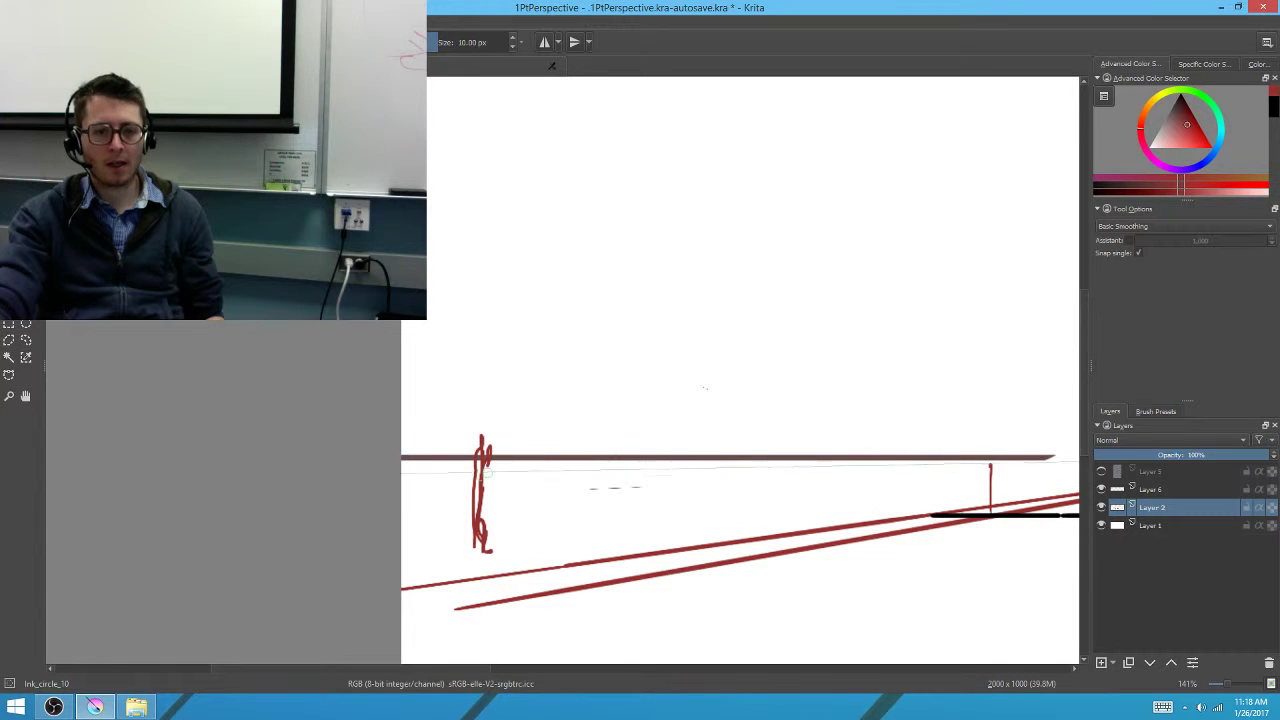
pyautogui.moveTo(482, 466)
pyautogui.mouseDown()
pyautogui.moveTo(498, 446)
pyautogui.moveTo(452, 440)
pyautogui.moveTo(518, 446)
pyautogui.moveTo(498, 295)
pyautogui.moveTo(460, 305)
pyautogui.moveTo(440, 425)
pyautogui.mouseUp()
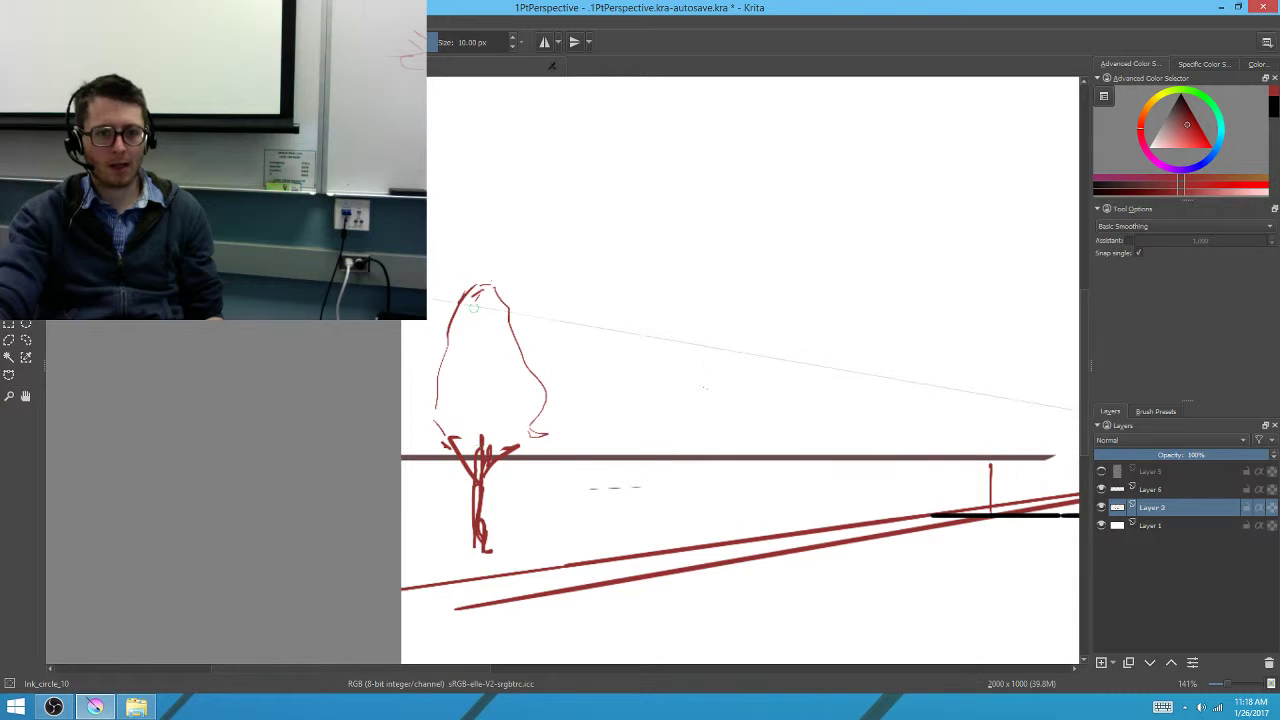
pyautogui.moveTo(492, 317)
pyautogui.mouseDown()
pyautogui.moveTo(450, 313)
pyautogui.moveTo(545, 400)
pyautogui.mouseUp()
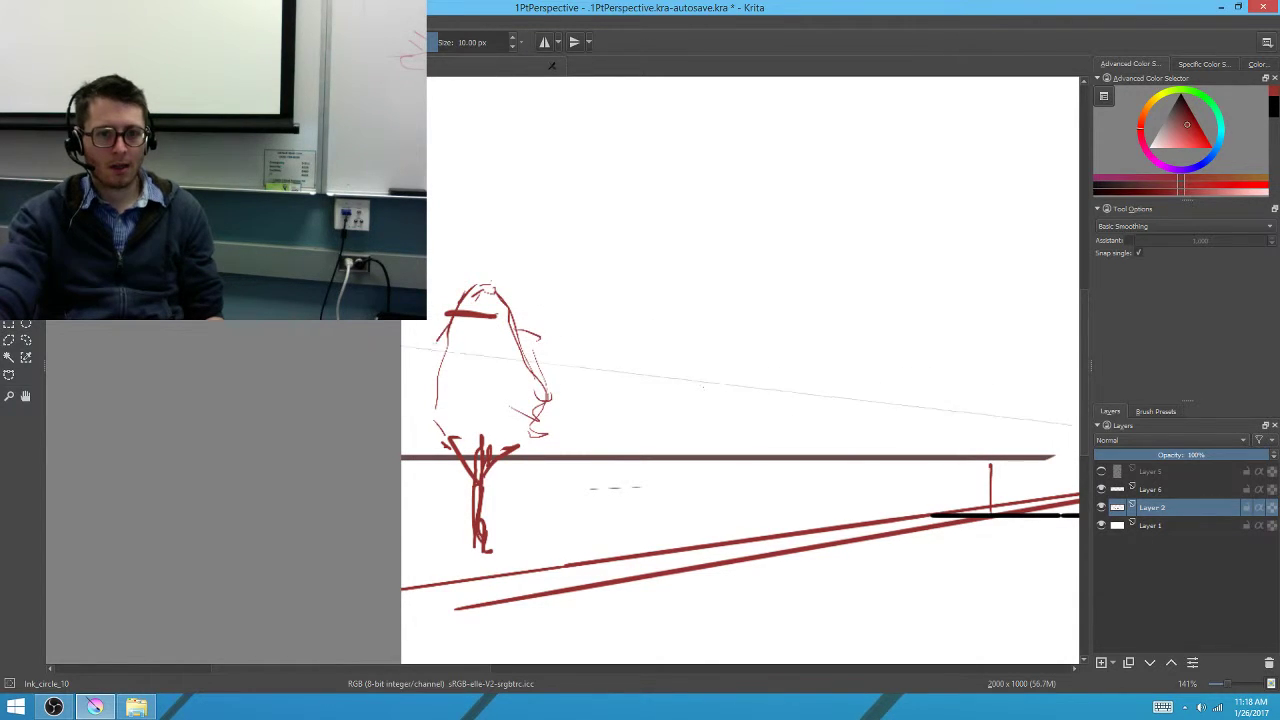
pyautogui.moveTo(446, 320); pyautogui.dragTo(430, 430)
pyautogui.moveTo(524, 450); pyautogui.dragTo(627, 425)
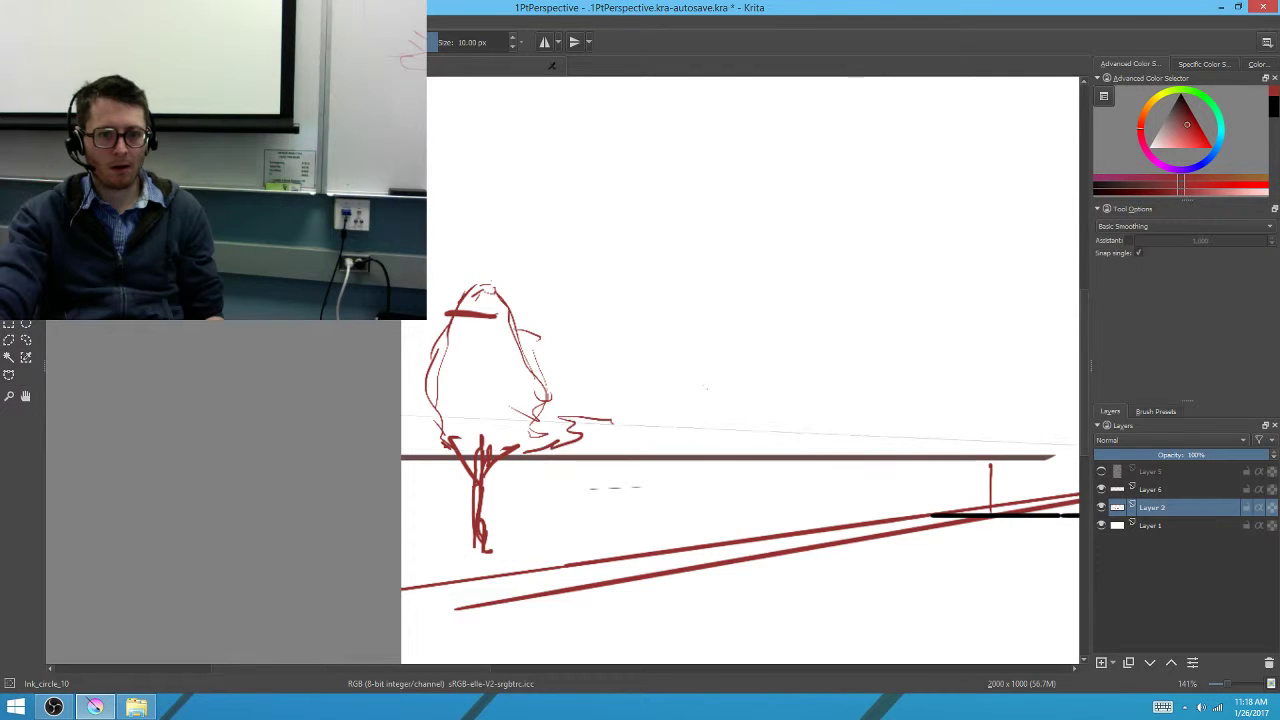
pyautogui.moveTo(548, 405); pyautogui.dragTo(628, 425)
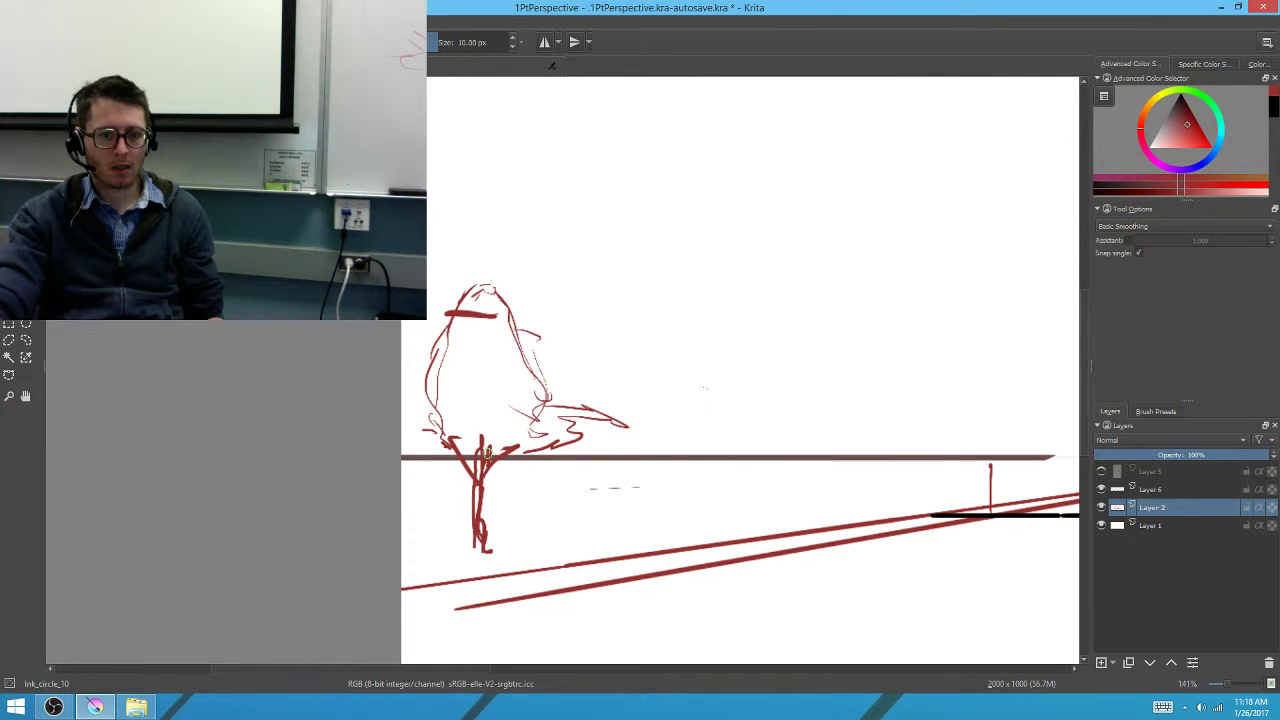
# Pan toward the canvas's left edge and start a straight line from the tree's base
pyautogui.moveTo(513, 574); pyautogui.dragTo(518, 598)
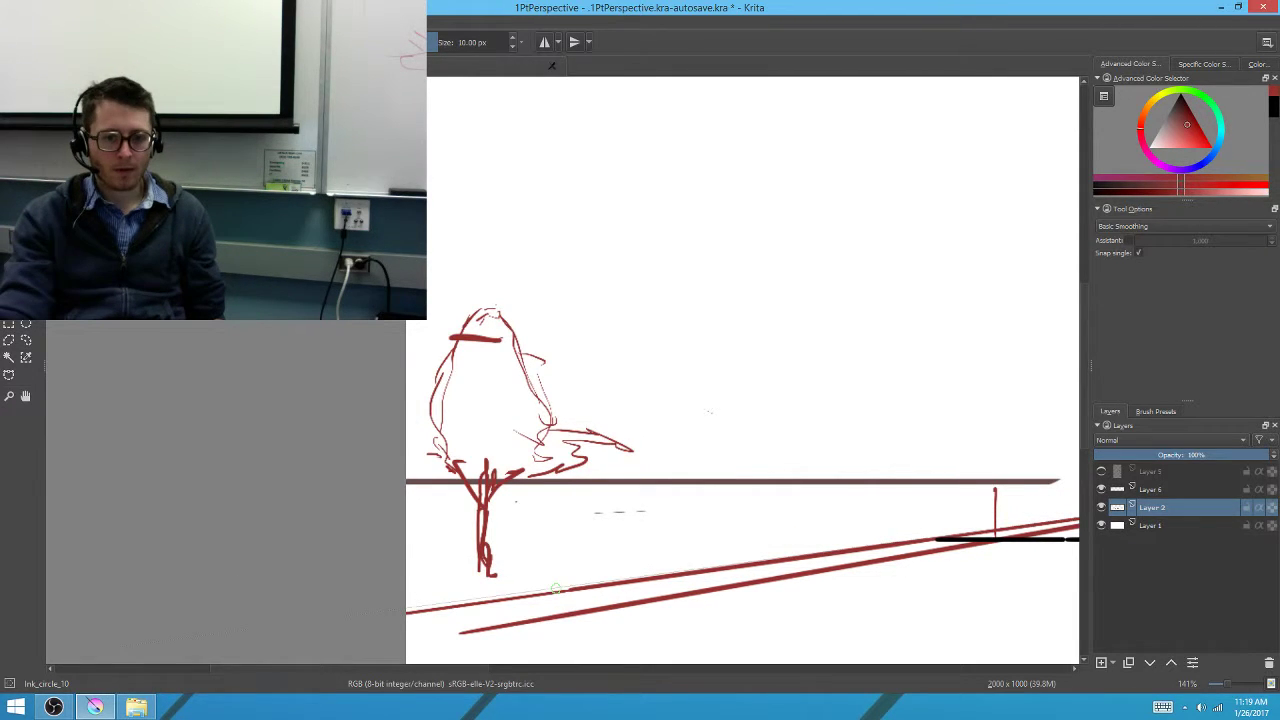
pyautogui.moveTo(555, 589); pyautogui.dragTo(638, 575)
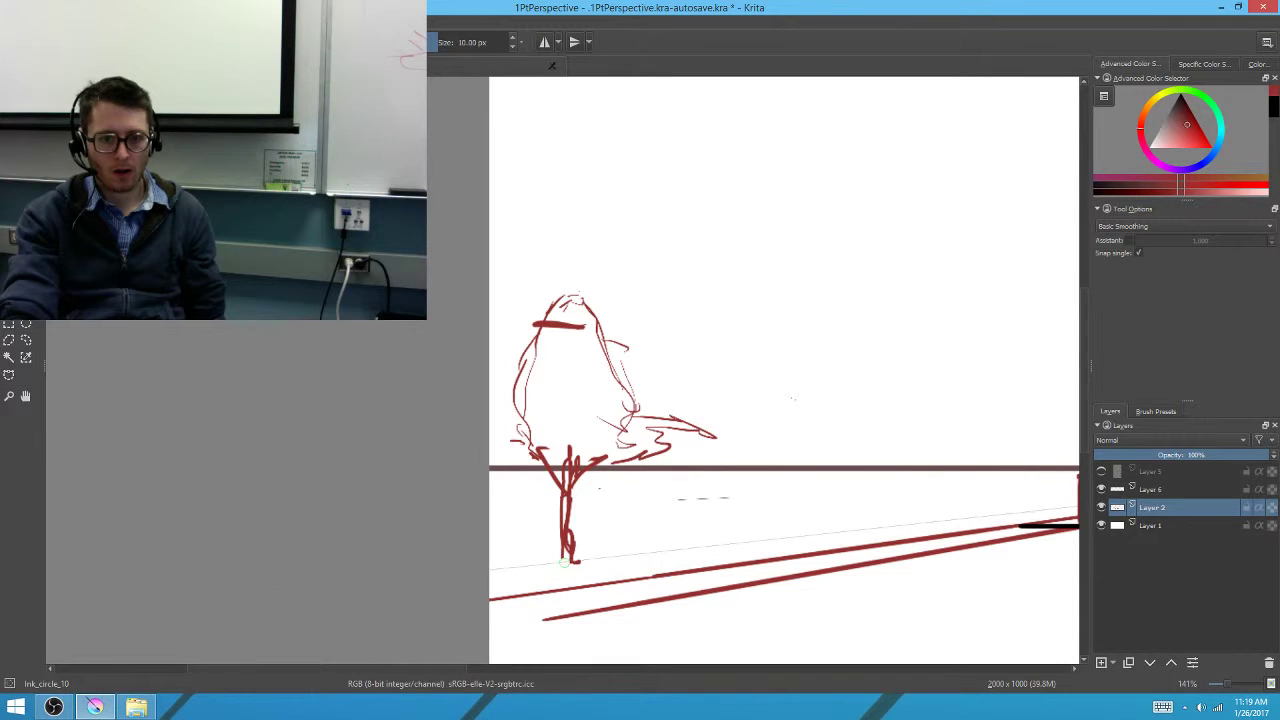
pyautogui.moveTo(585, 553); pyautogui.dragTo(599, 557)
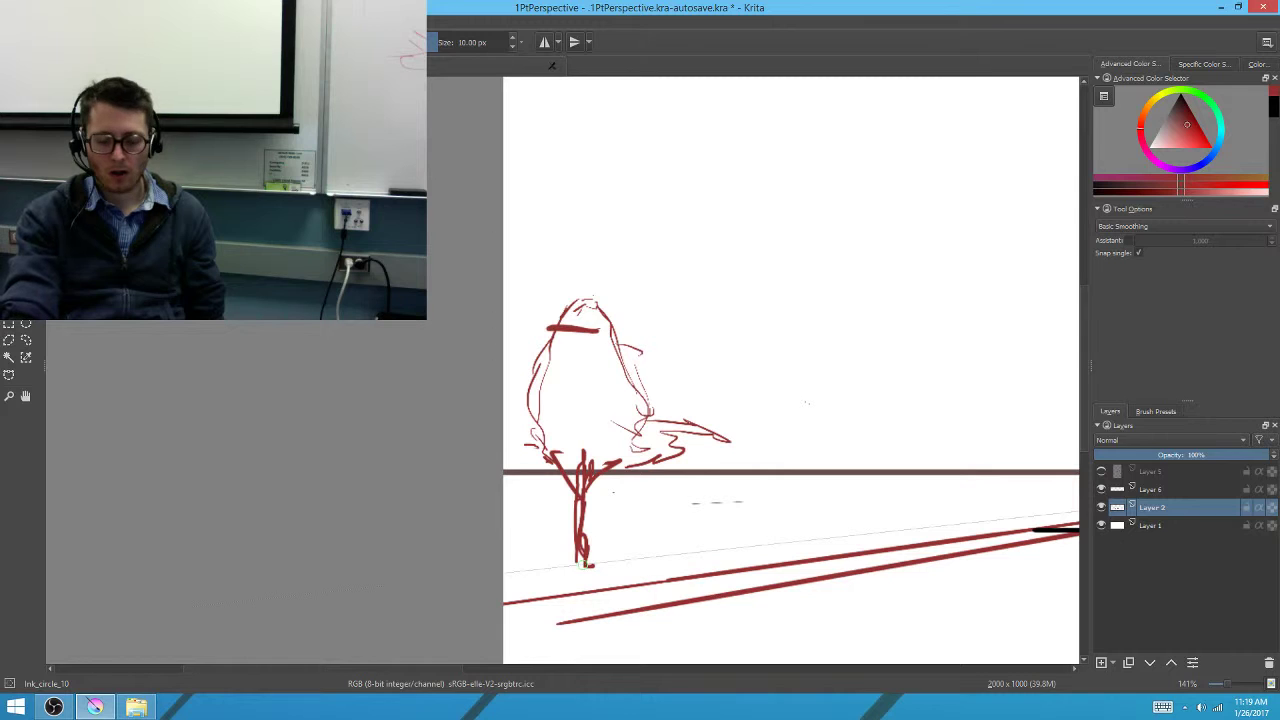
pyautogui.press('v')
pyautogui.moveTo(587, 563)
pyautogui.mouseDown()
pyautogui.moveTo(993, 518)
pyautogui.moveTo(998, 490)
pyautogui.mouseUp()
# Cancel the line and zoom out to bring the tree and road back into view
pyautogui.press('b')
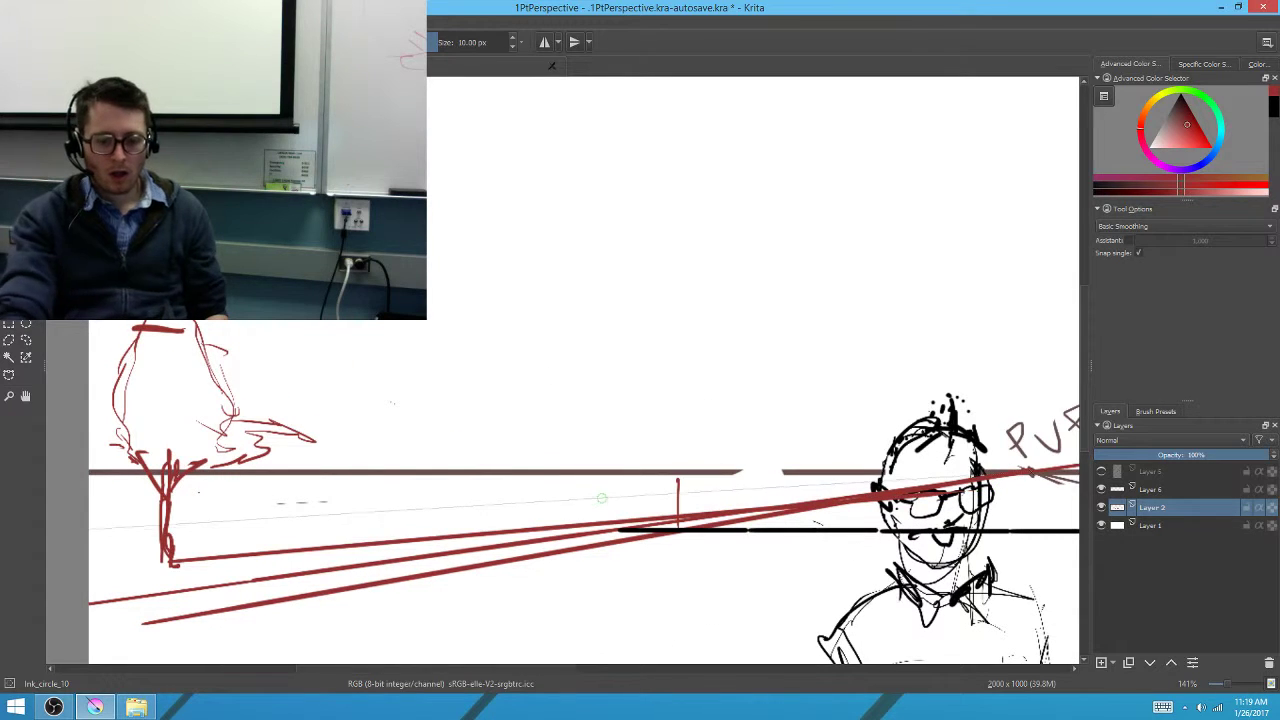
pyautogui.hotkey('ctrl', 'z')
pyautogui.press('1')
pyautogui.scroll(1, 515, 488)
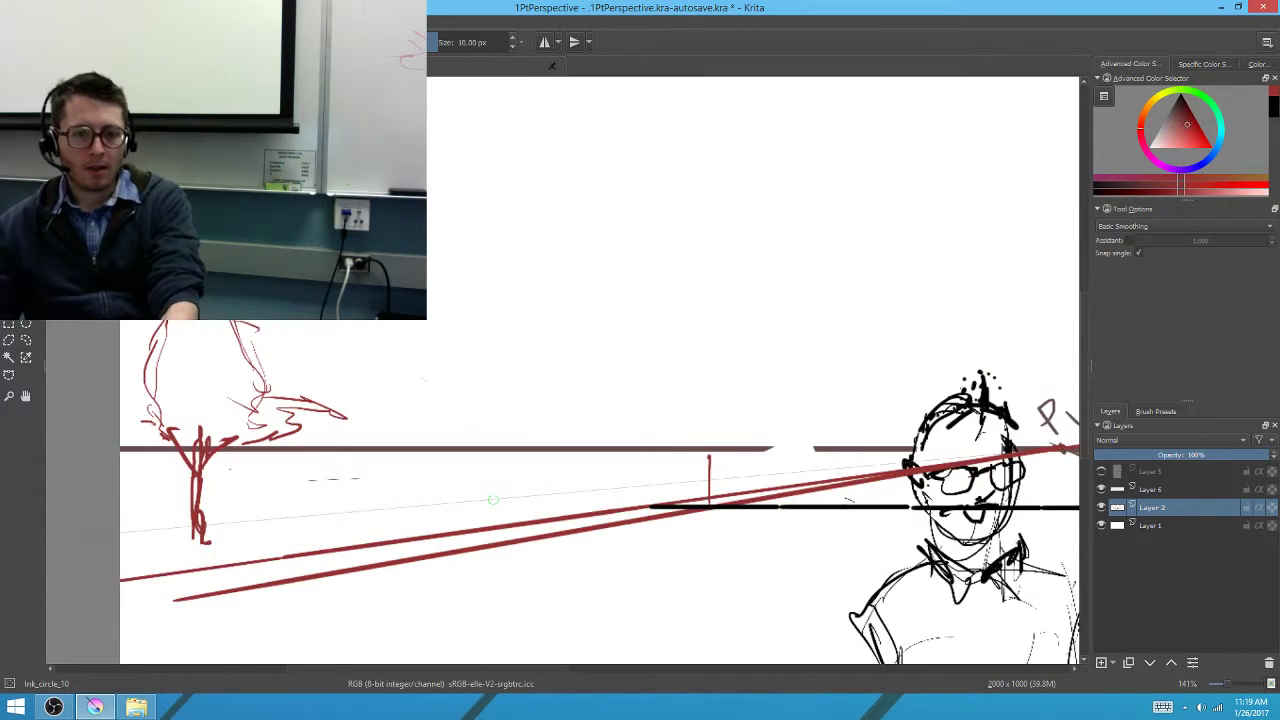
pyautogui.scroll(-4, 515, 488)
pyautogui.scroll(-1, 515, 488)
pyautogui.scroll(4, 481, 495)
pyautogui.moveTo(482, 496); pyautogui.dragTo(574, 514)
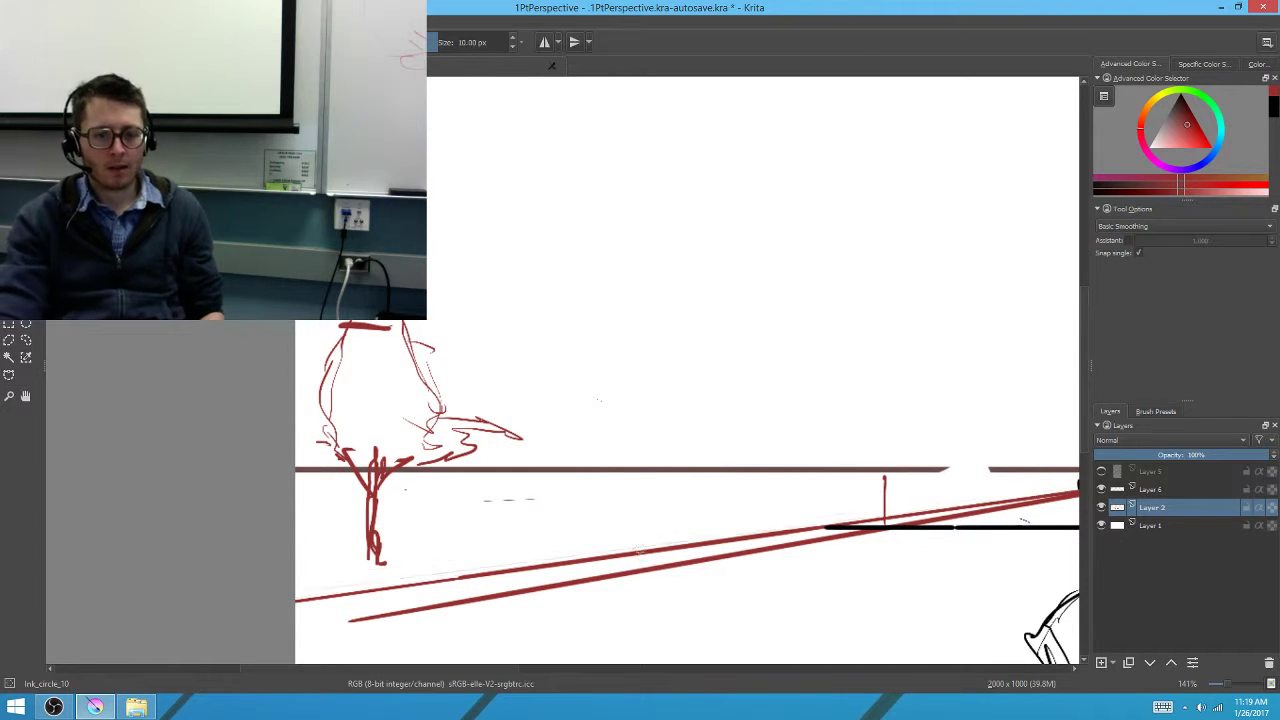
# With snapping back on, draw a thinner perspective line from the tree base on Layer 6
pyautogui.hotkey('ctrl', 'shift', 'l')
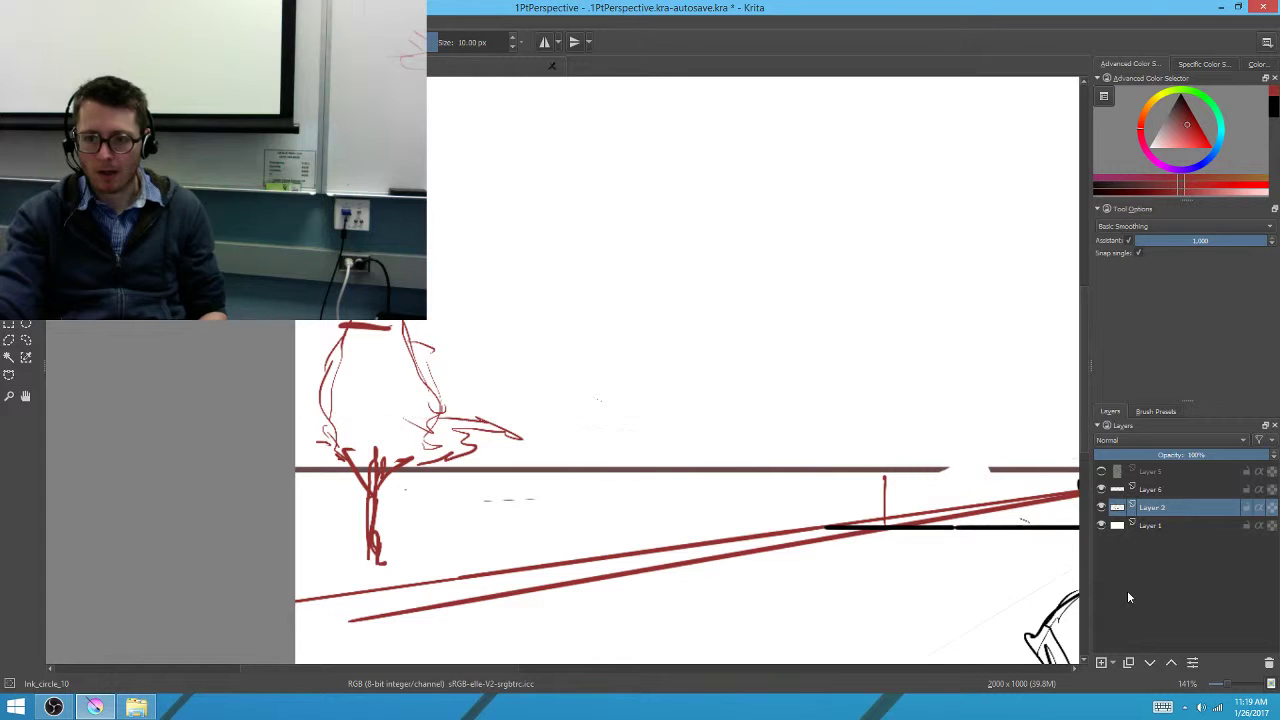
pyautogui.click(1122, 490)
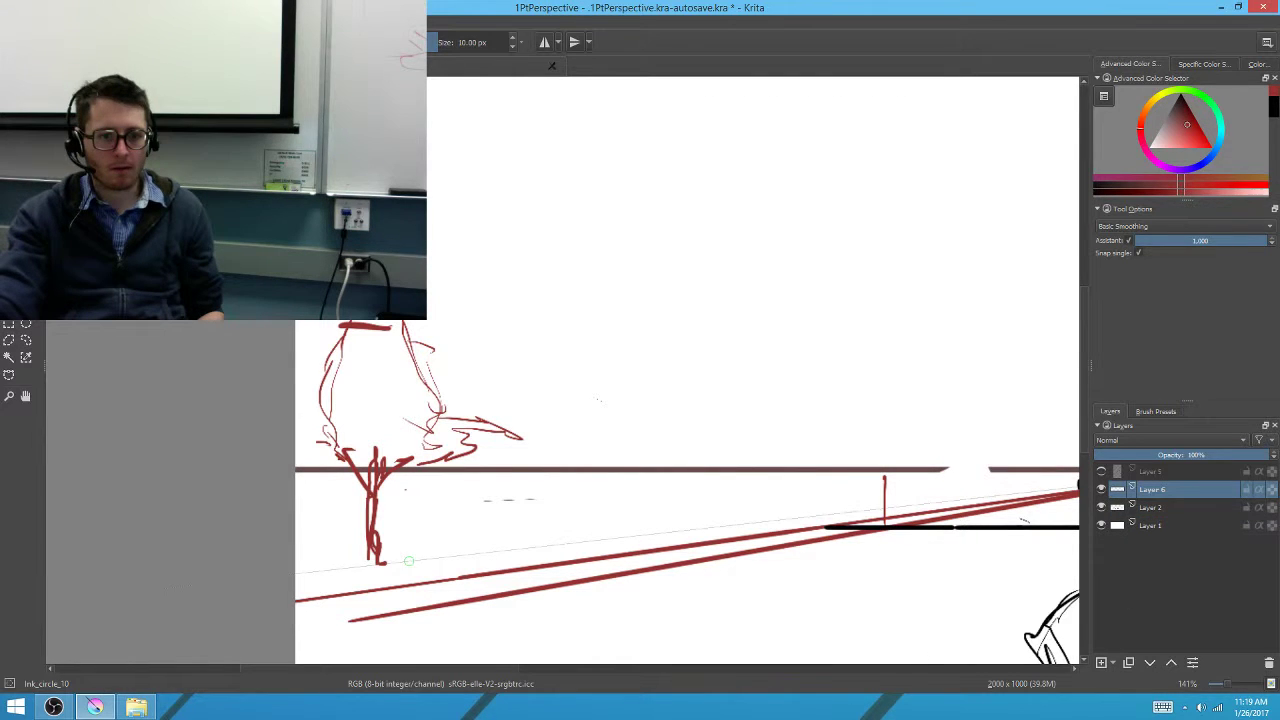
pyautogui.moveTo(378, 560); pyautogui.dragTo(746, 520)
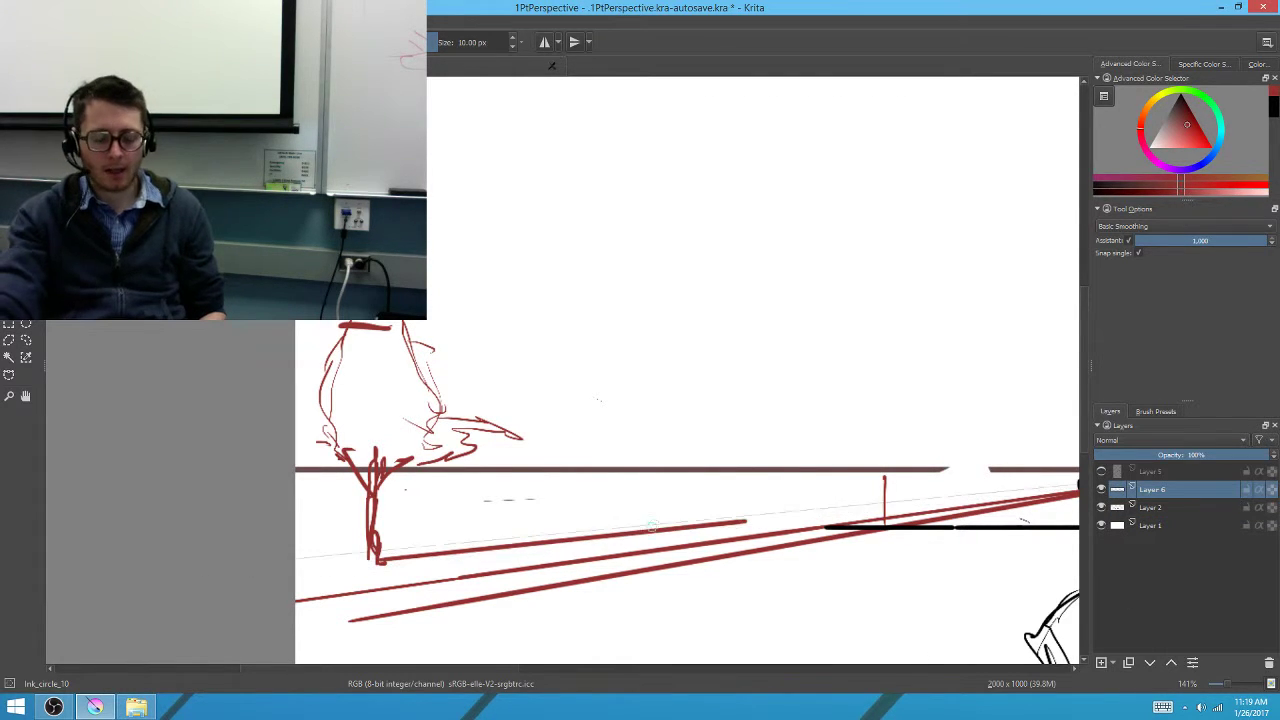
pyautogui.hotkey('ctrl', 'z')
pyautogui.press('[')
pyautogui.press('[')
pyautogui.press('[')
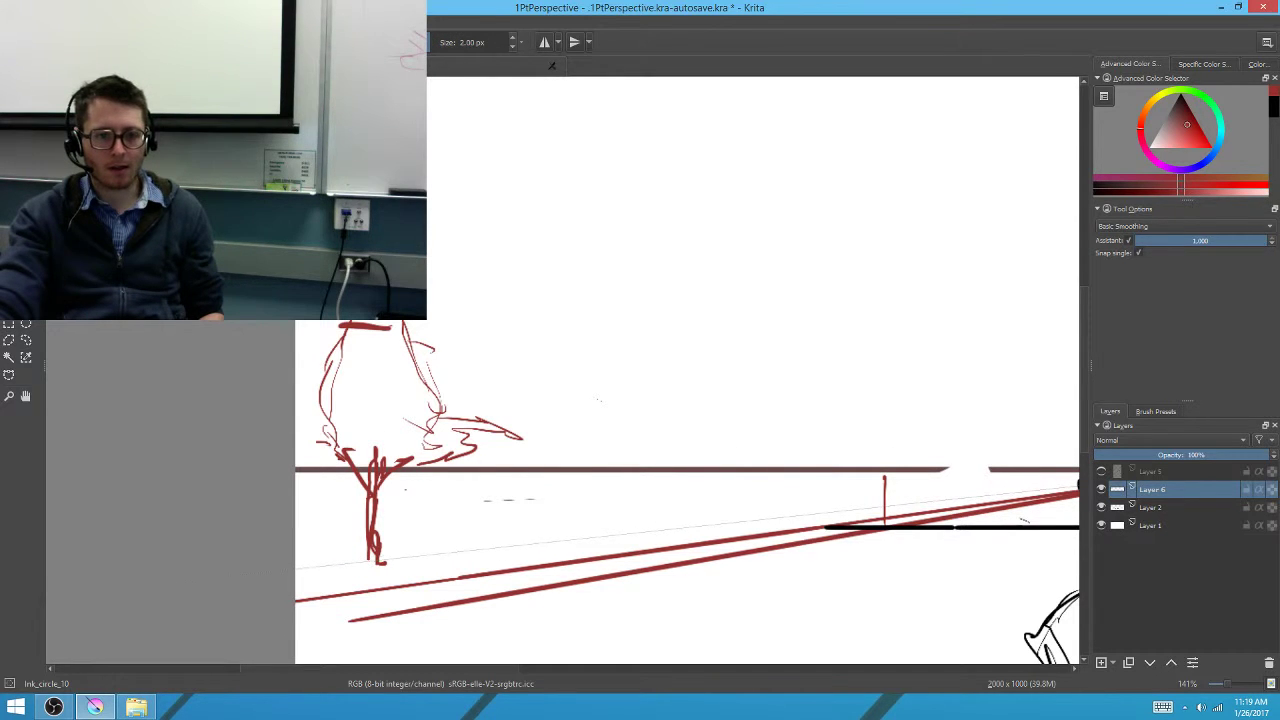
pyautogui.moveTo(378, 558); pyautogui.dragTo(746, 520)
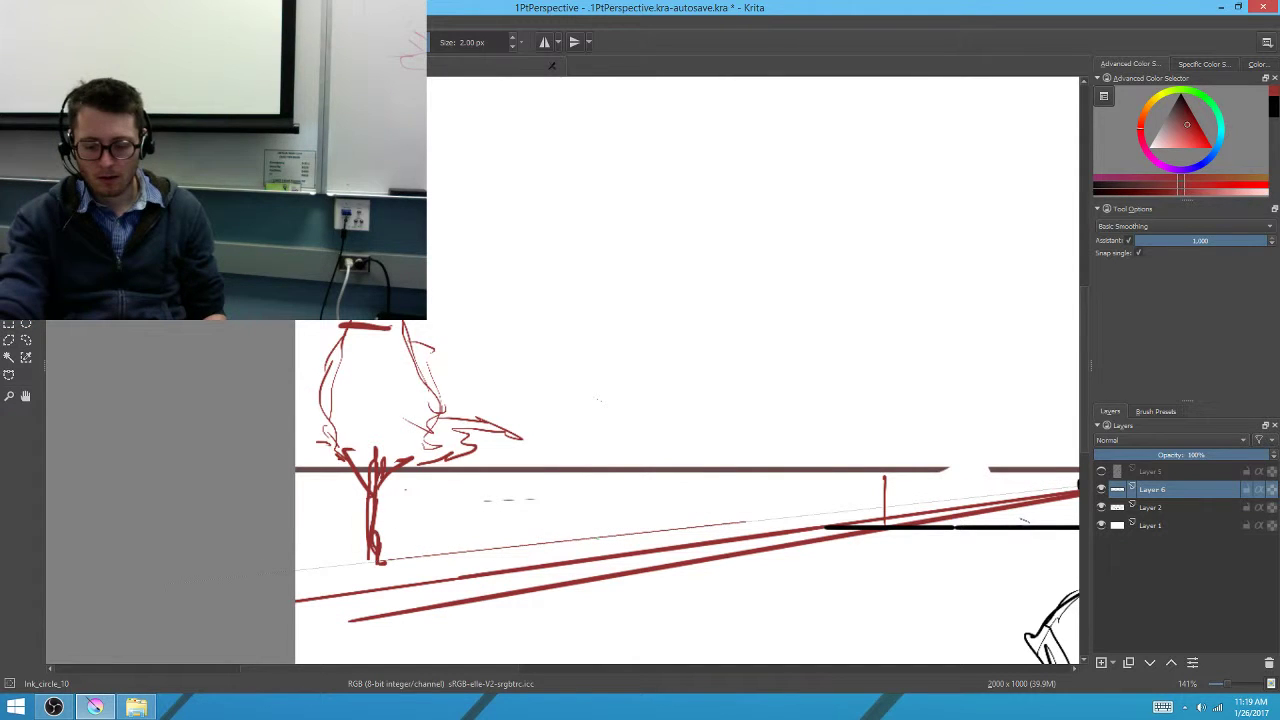
# Draw a vertical building edge and crossed diagonals back toward the tree base
pyautogui.press('v')
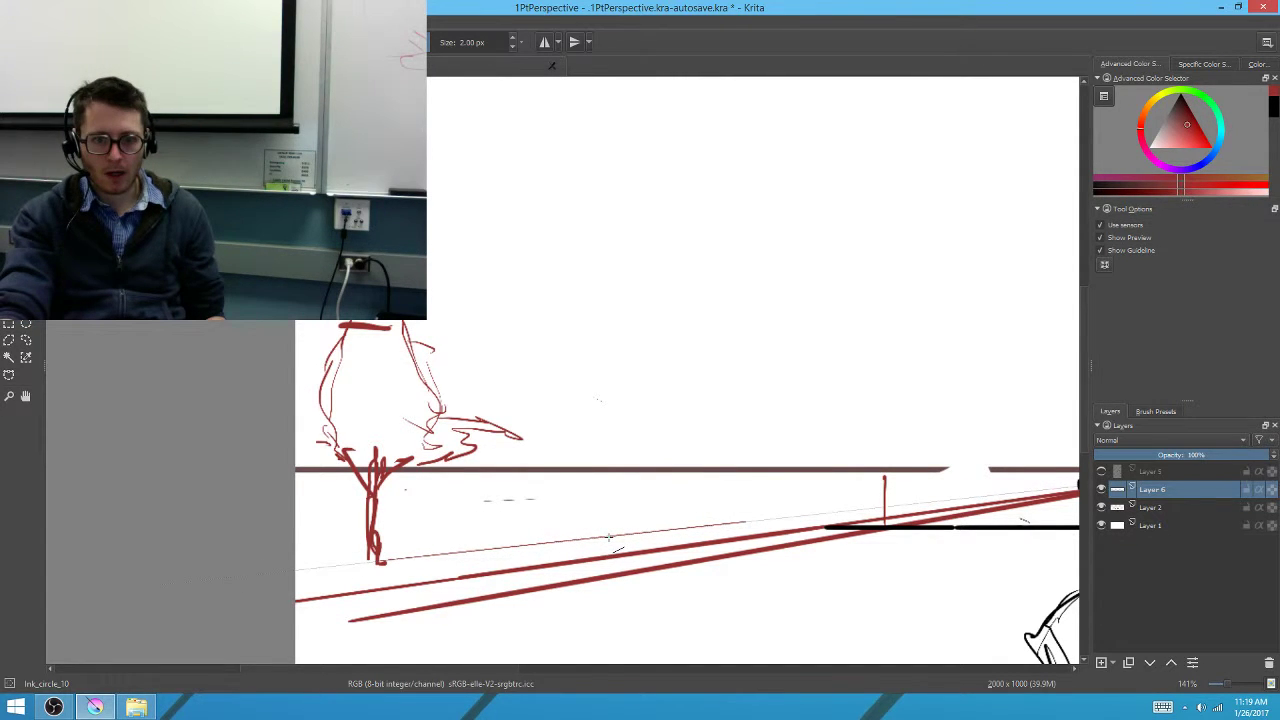
pyautogui.moveTo(618, 535); pyautogui.dragTo(618, 472)
pyautogui.press('b')
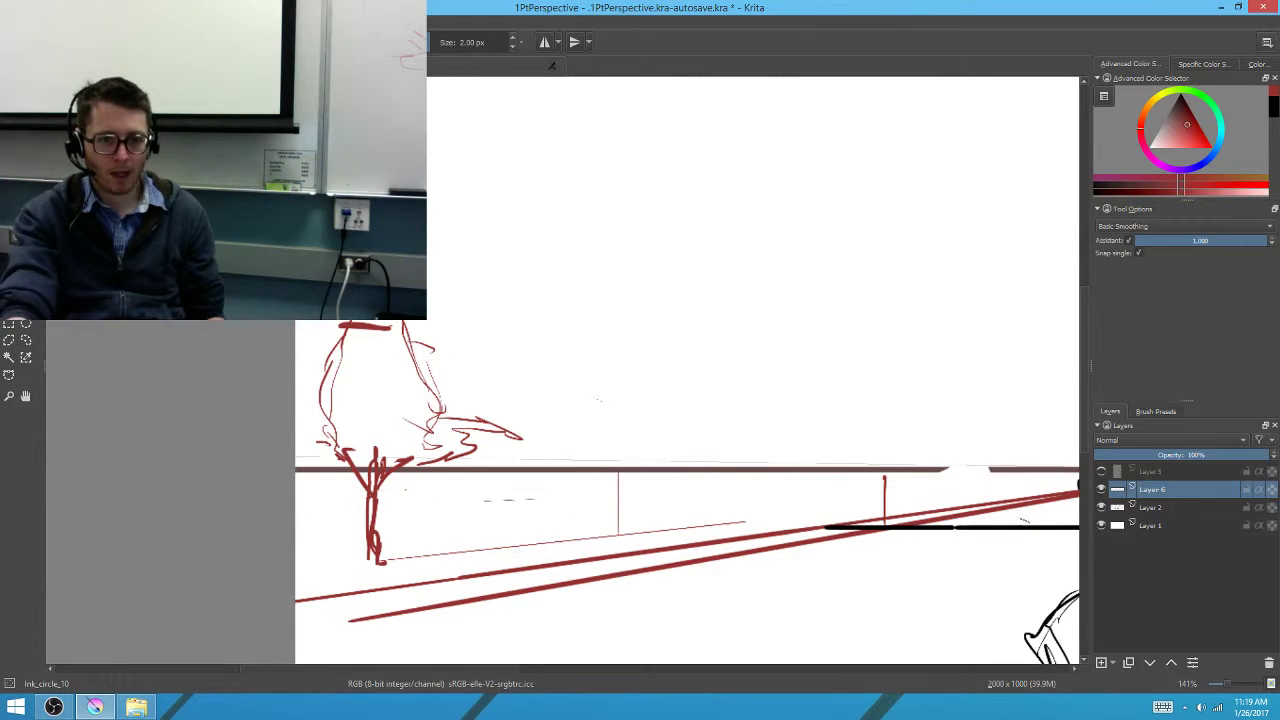
pyautogui.press('l')
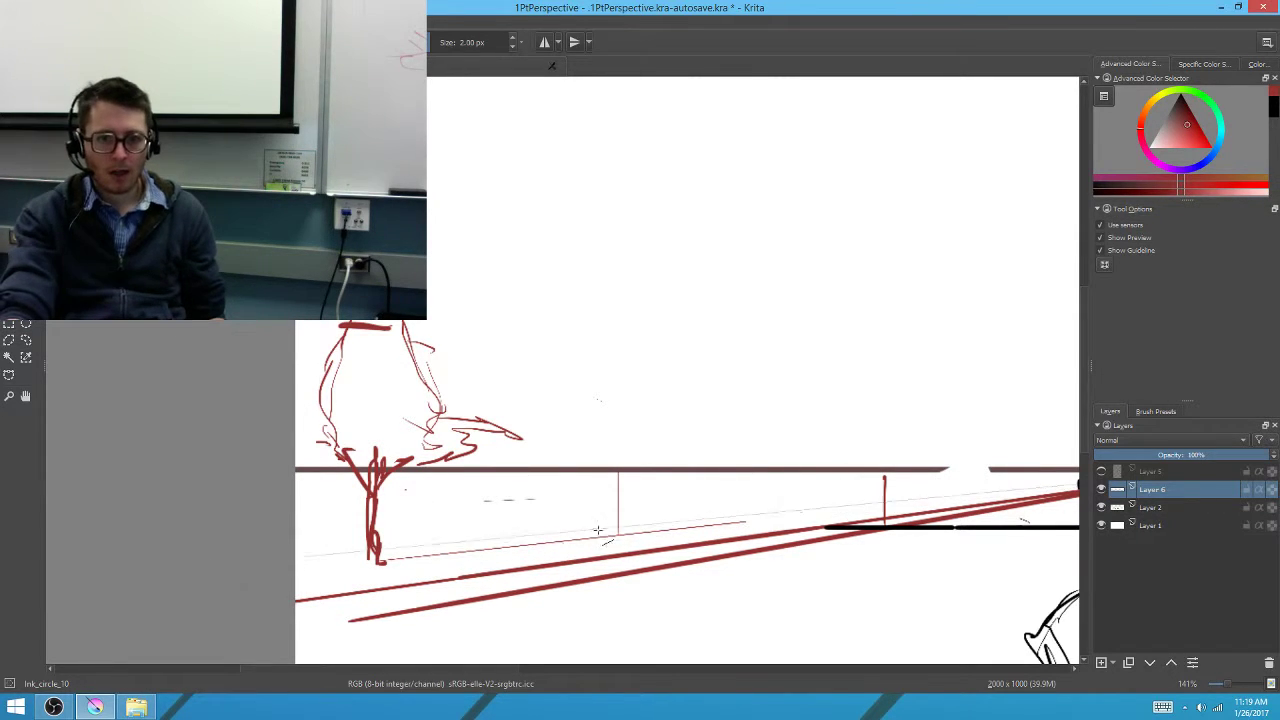
pyautogui.moveTo(618, 535); pyautogui.dragTo(374, 480)
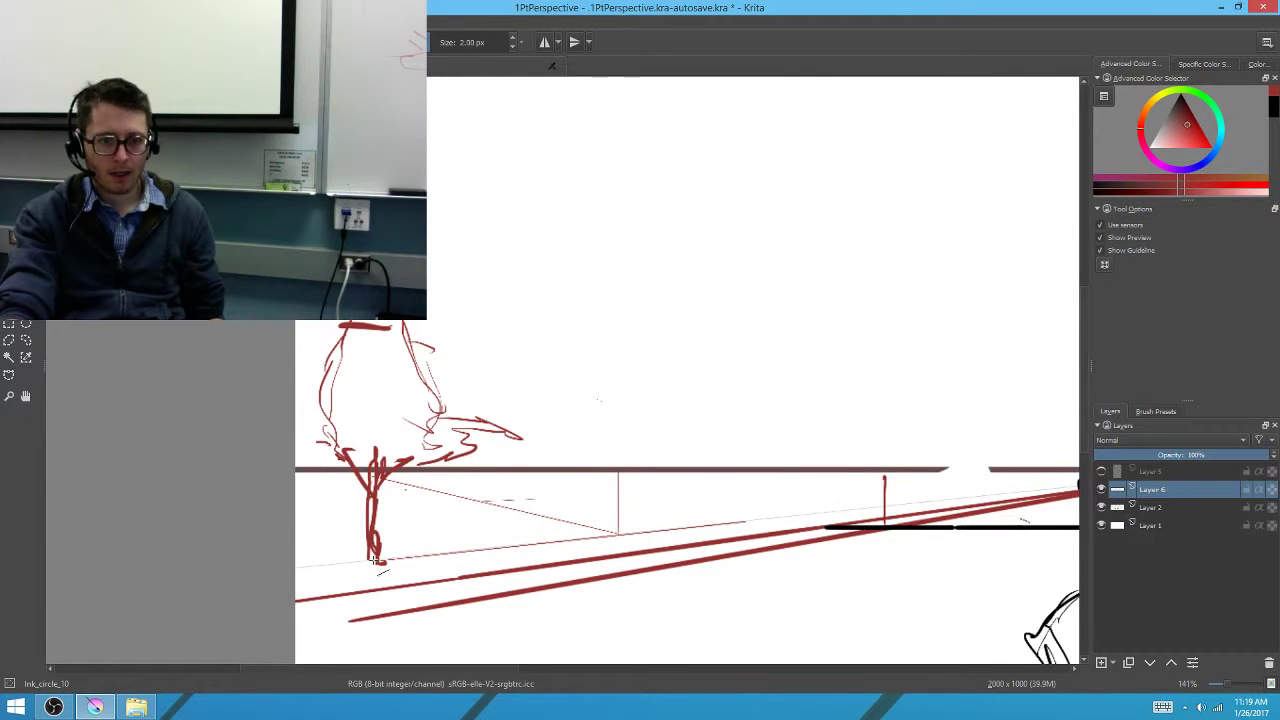
pyautogui.moveTo(380, 558); pyautogui.dragTo(618, 470)
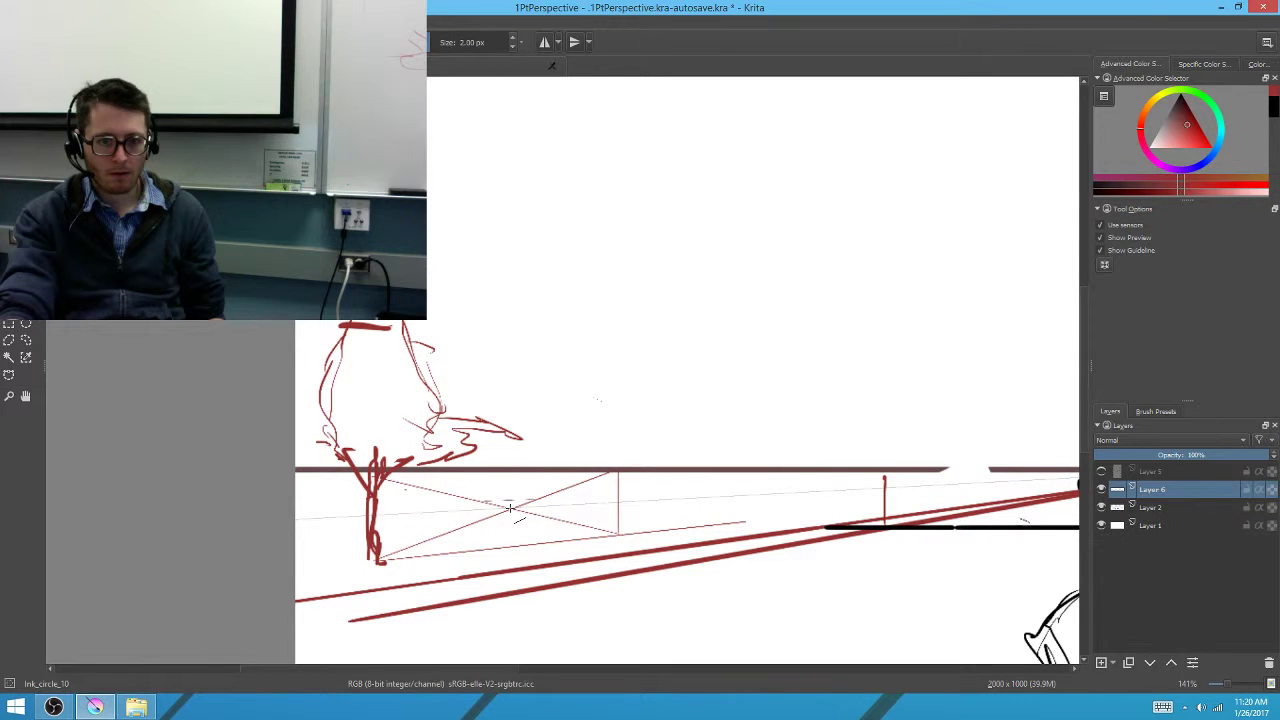
pyautogui.press('b')
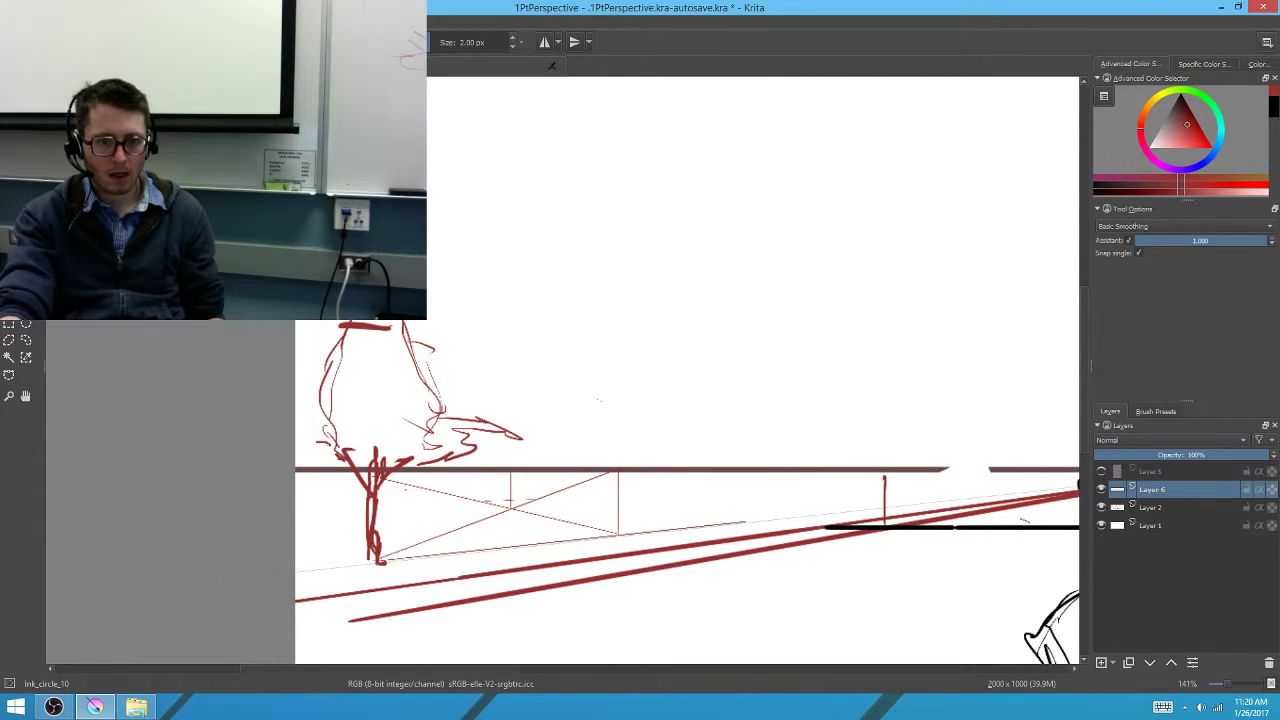
# Draw the horizontal midline across the cross-hatched box and nudge the view
pyautogui.press('v')
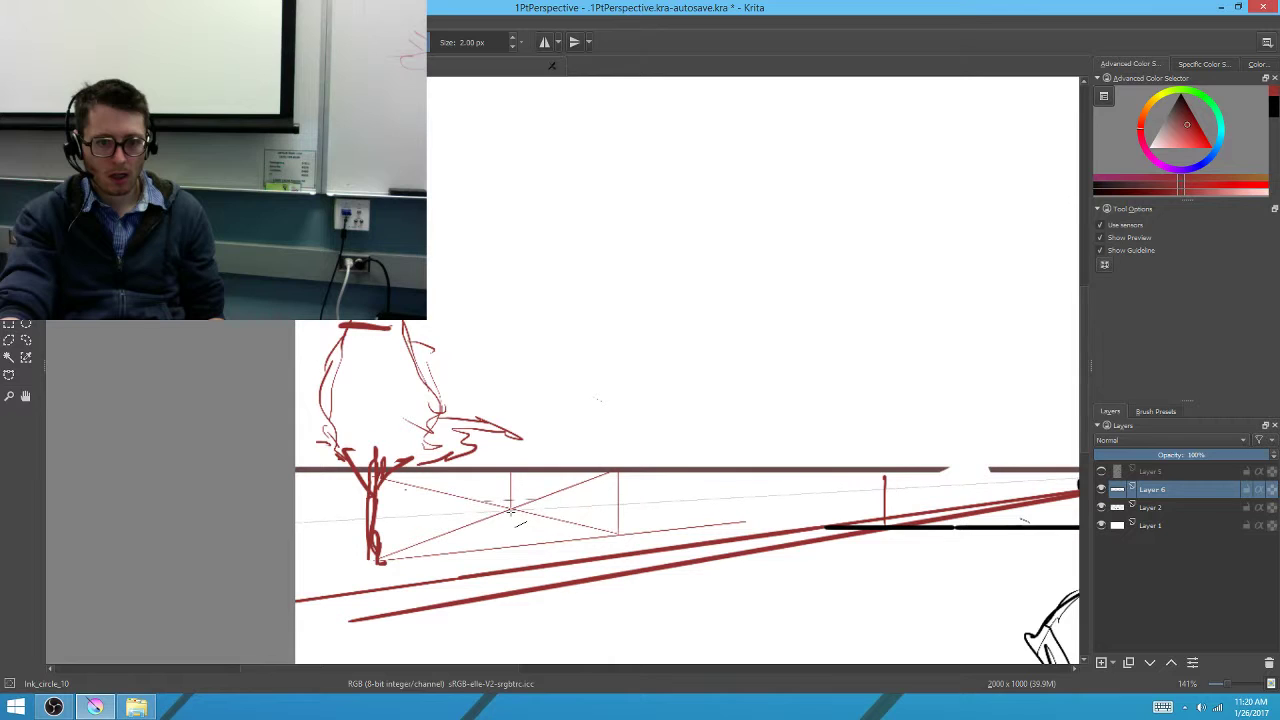
pyautogui.press('b')
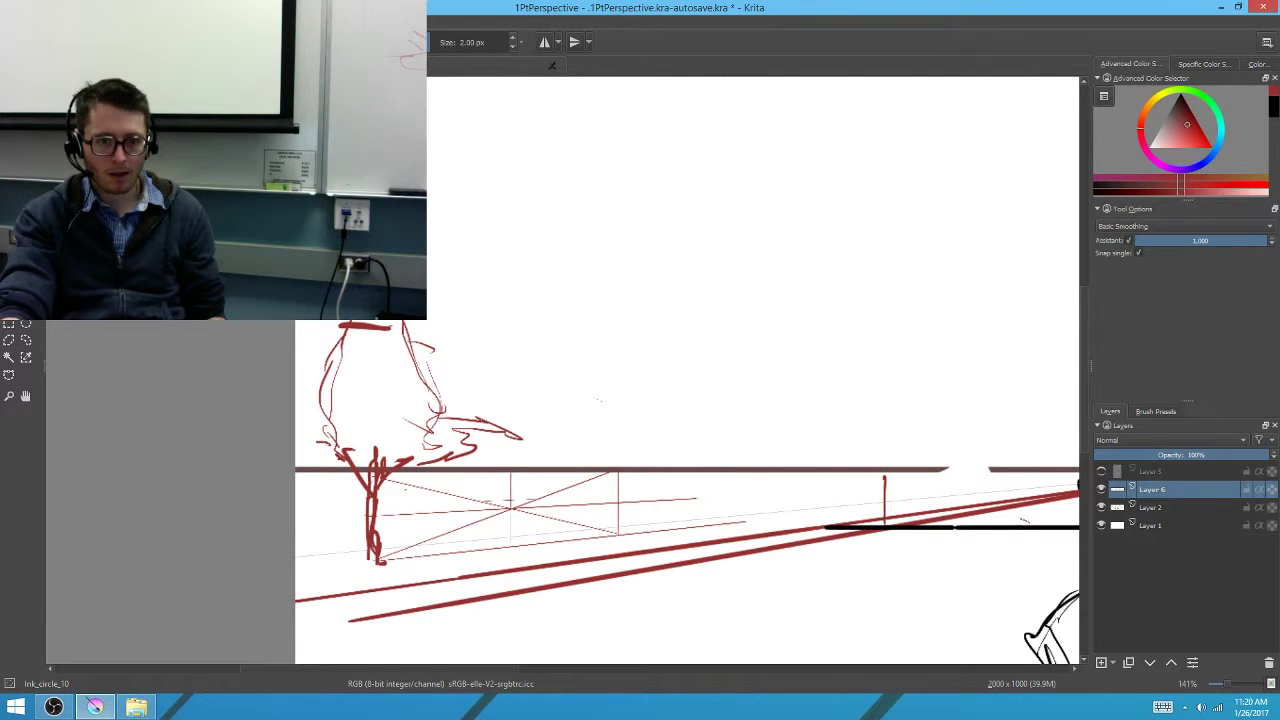
pyautogui.moveTo(380, 500); pyautogui.dragTo(718, 496)
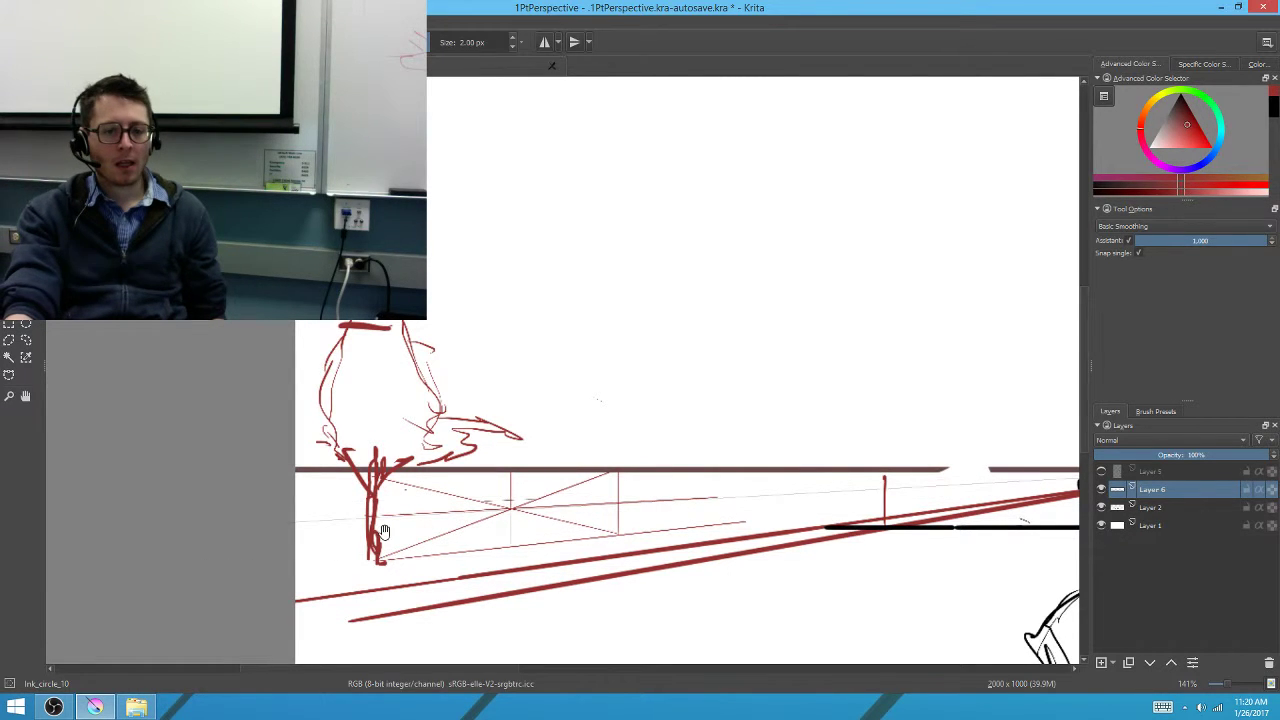
pyautogui.moveTo(410, 535); pyautogui.dragTo(451, 551)
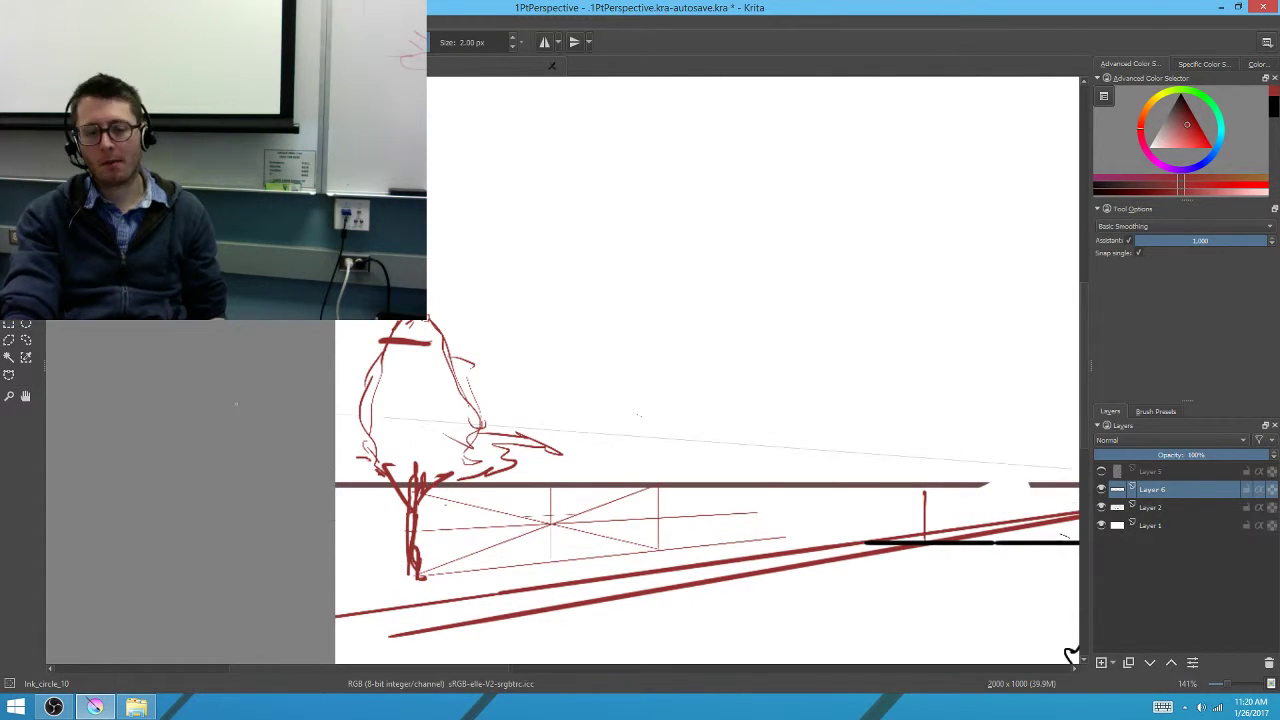
# Pan and zoom in on the box, then draw a diagonal receding toward the vanishing point
pyautogui.moveTo(506, 543); pyautogui.dragTo(346, 500)
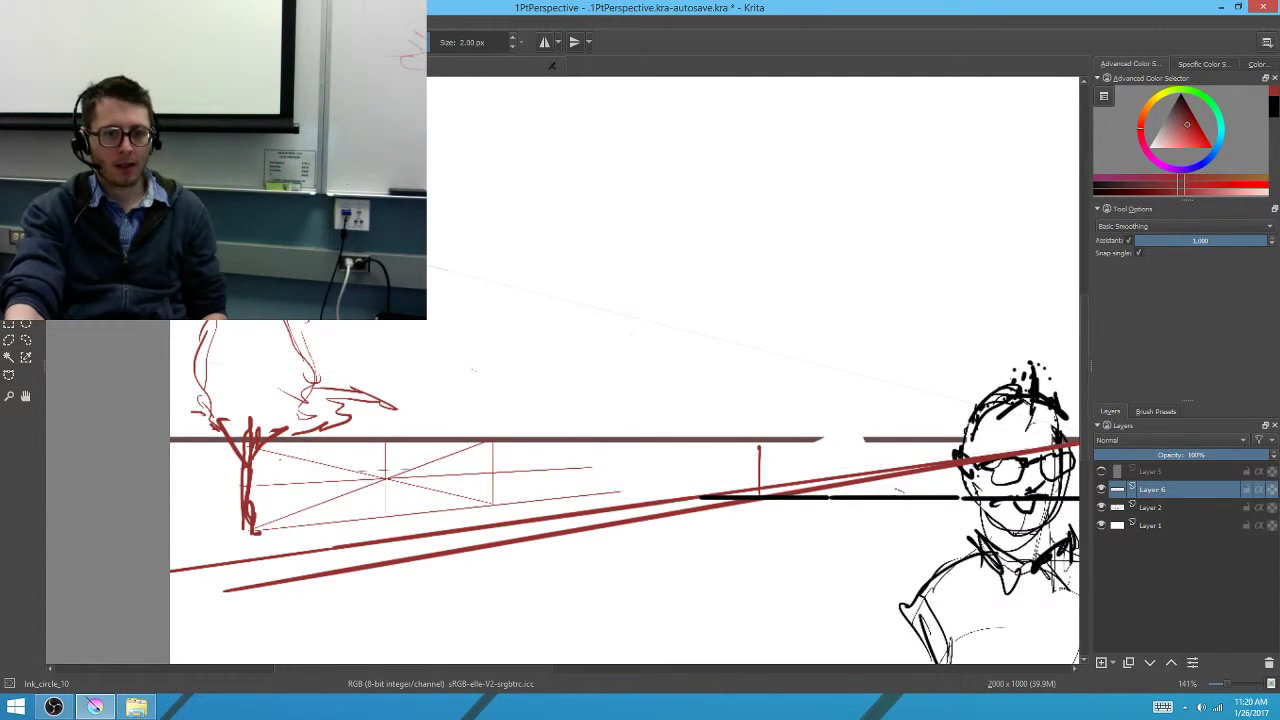
pyautogui.moveTo(529, 490)
pyautogui.mouseDown()
pyautogui.moveTo(529, 266)
pyautogui.moveTo(470, 90)
pyautogui.mouseUp()
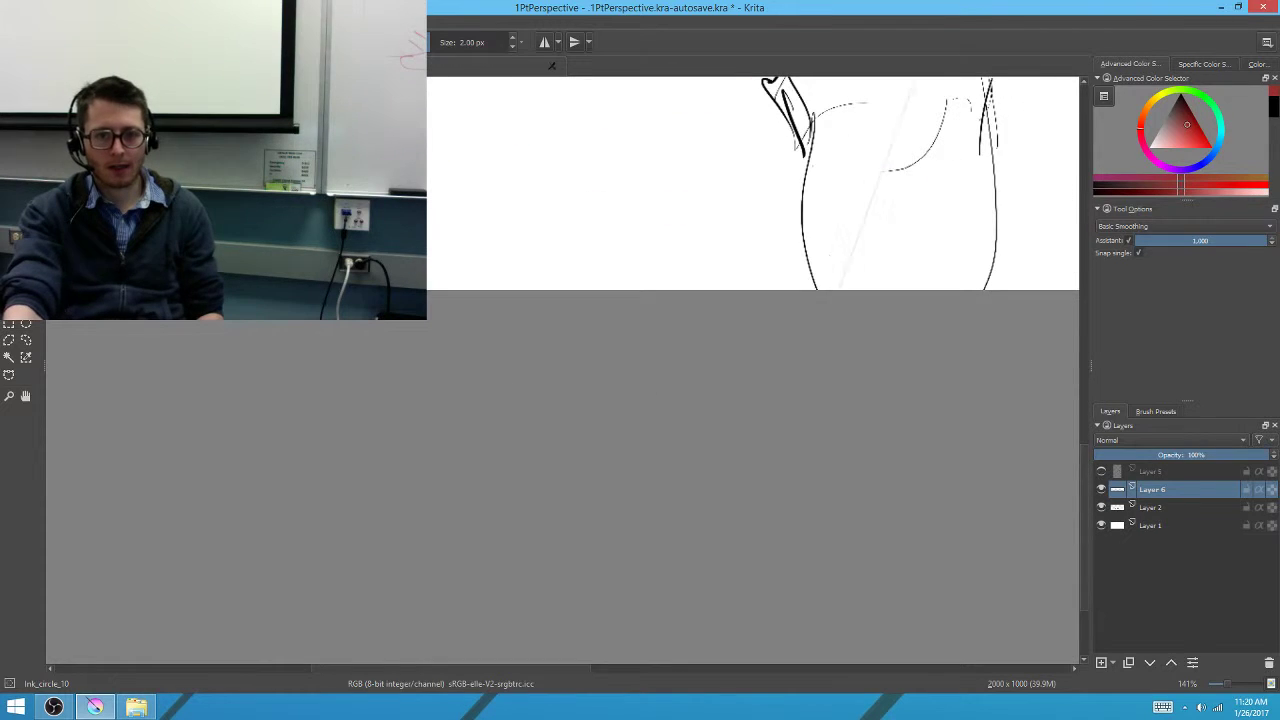
pyautogui.moveTo(755, 600)
pyautogui.mouseDown()
pyautogui.moveTo(670, 413)
pyautogui.moveTo(731, 611)
pyautogui.moveTo(563, 406)
pyautogui.mouseUp()
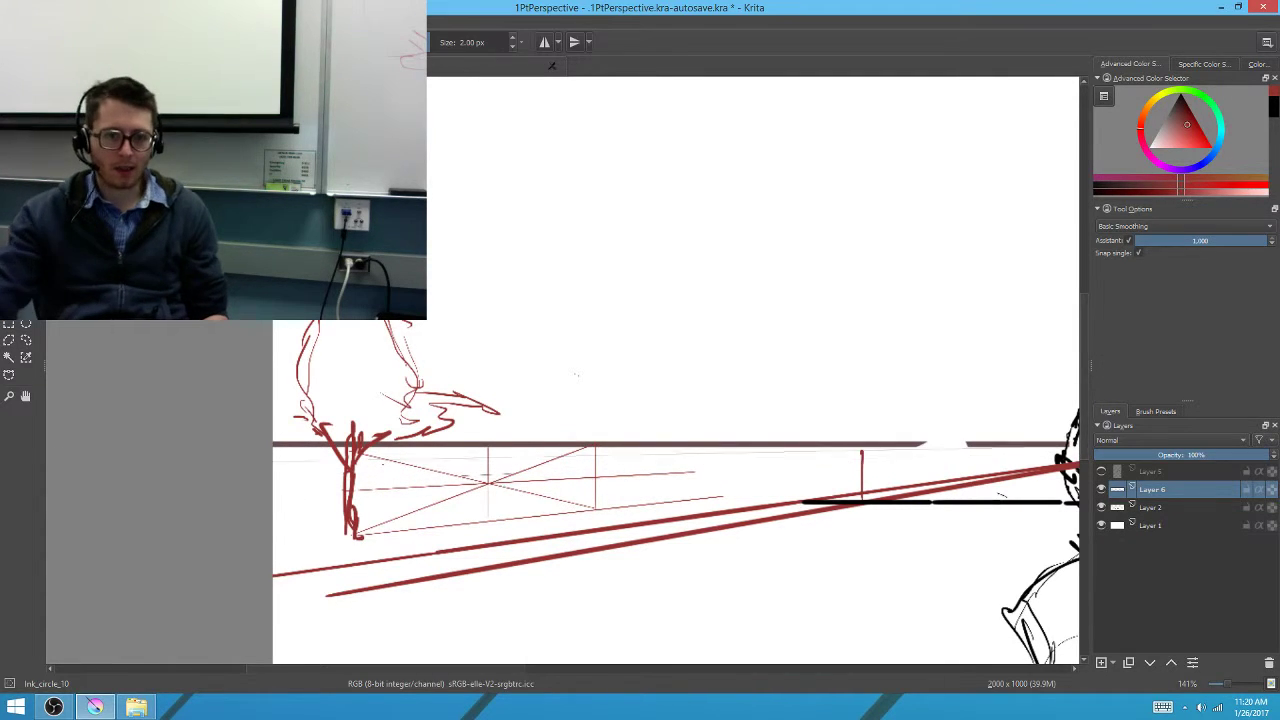
pyautogui.scroll(1, 627, 348)
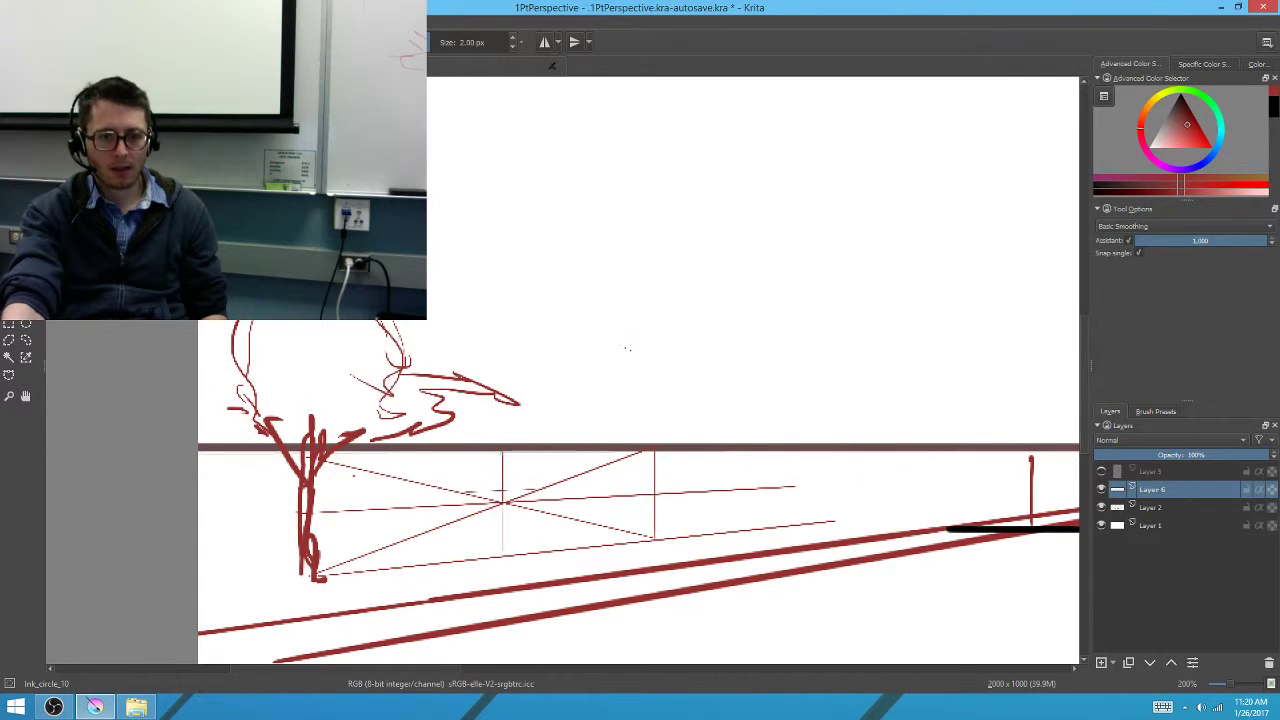
pyautogui.press('v')
pyautogui.moveTo(505, 451); pyautogui.dragTo(760, 527)
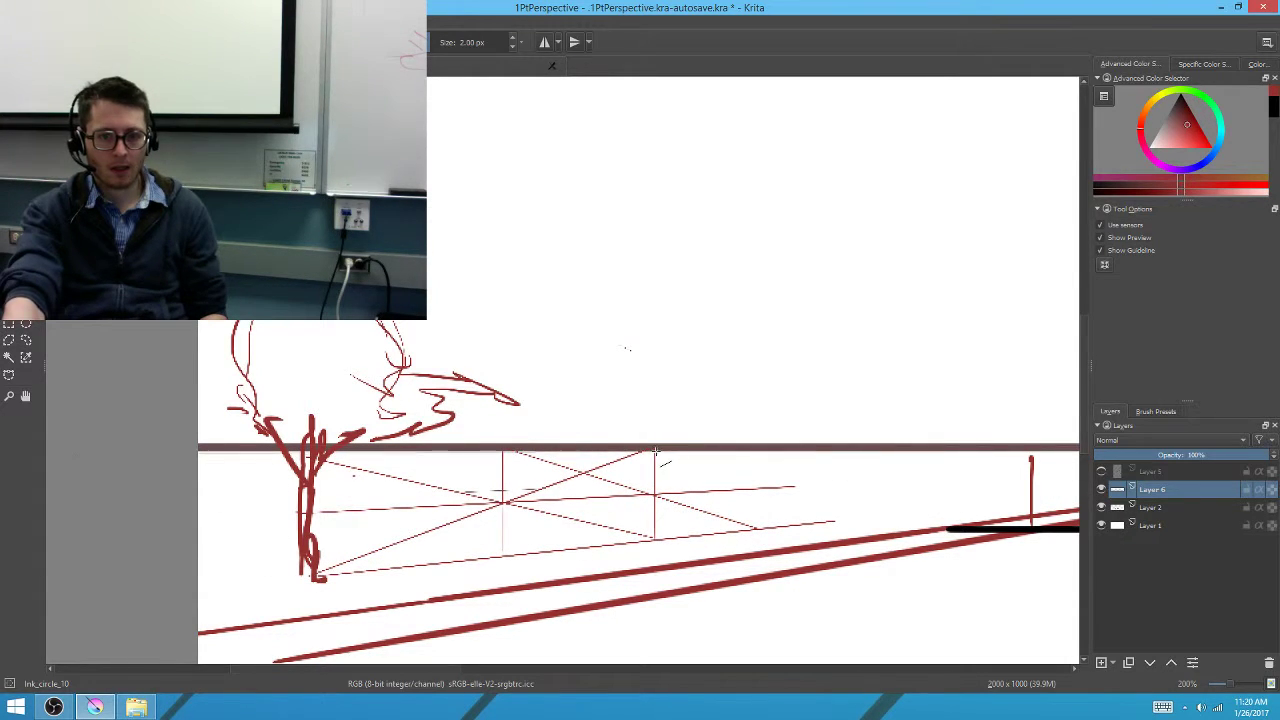
# Add a vertical division and extend another diagonal further right in the grid
pyautogui.press('b')
pyautogui.moveTo(729, 543); pyautogui.dragTo(721, 561)
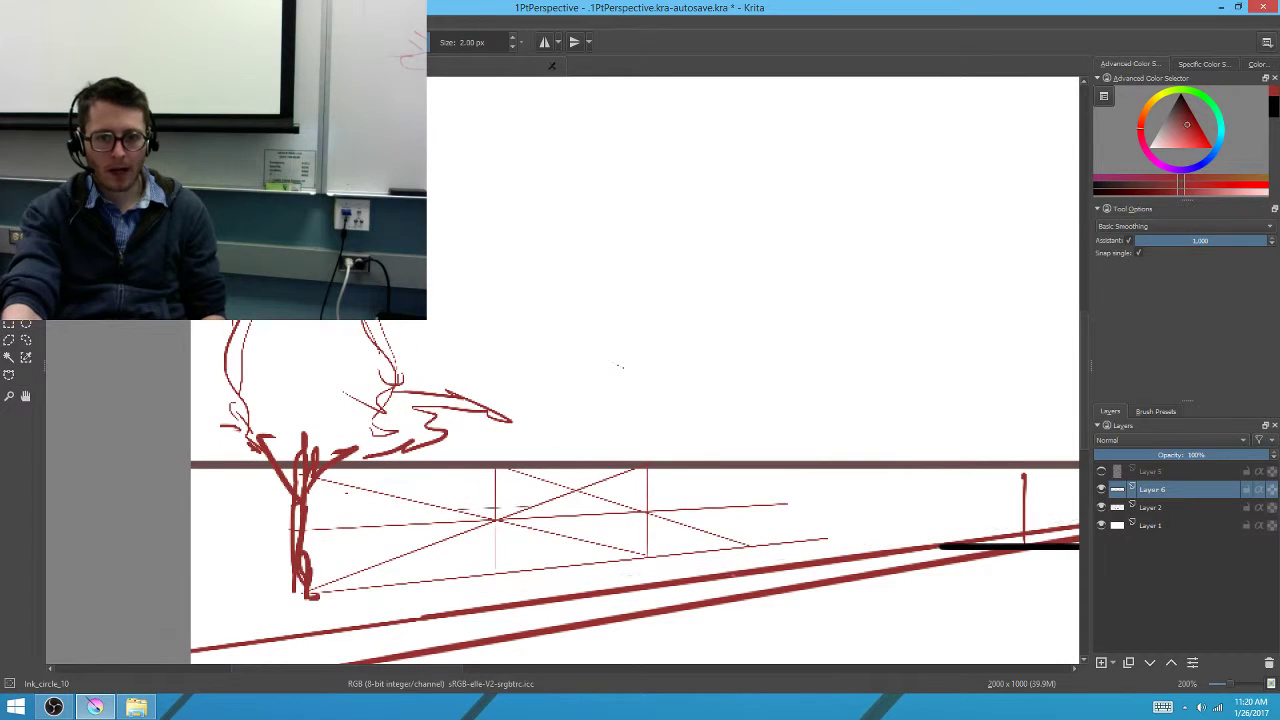
pyautogui.press('v')
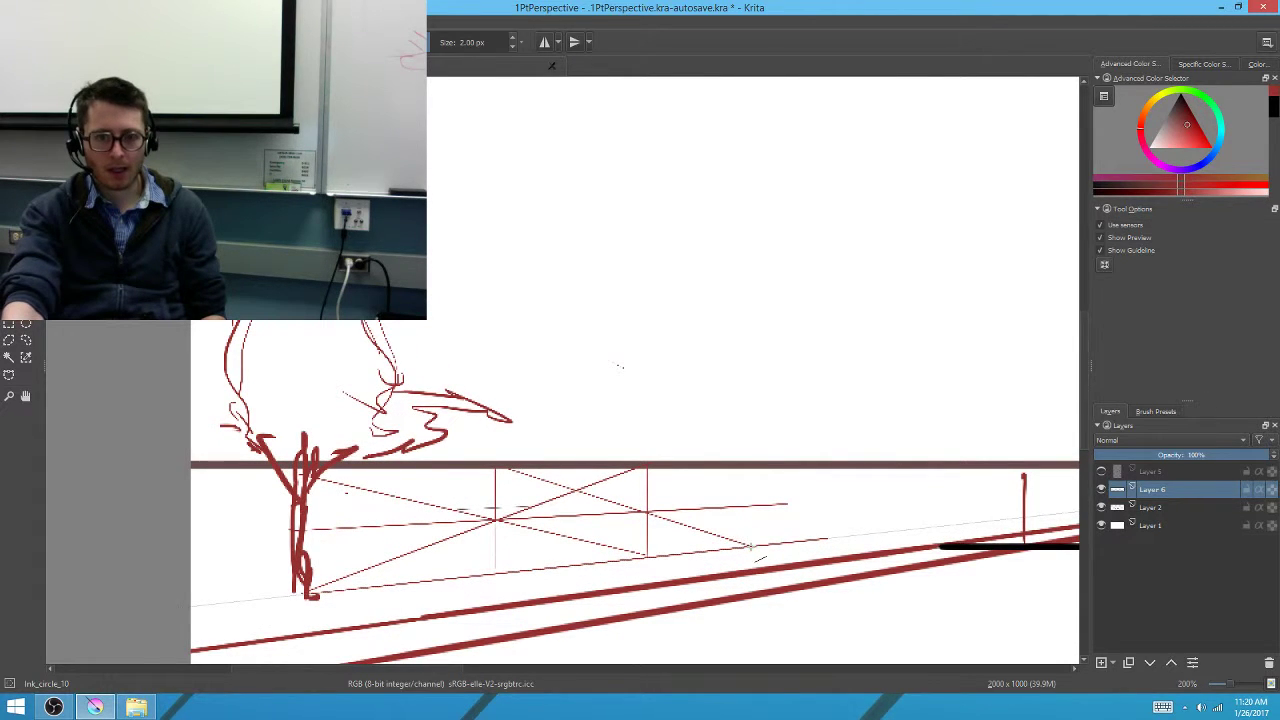
pyautogui.moveTo(749, 543); pyautogui.dragTo(750, 477)
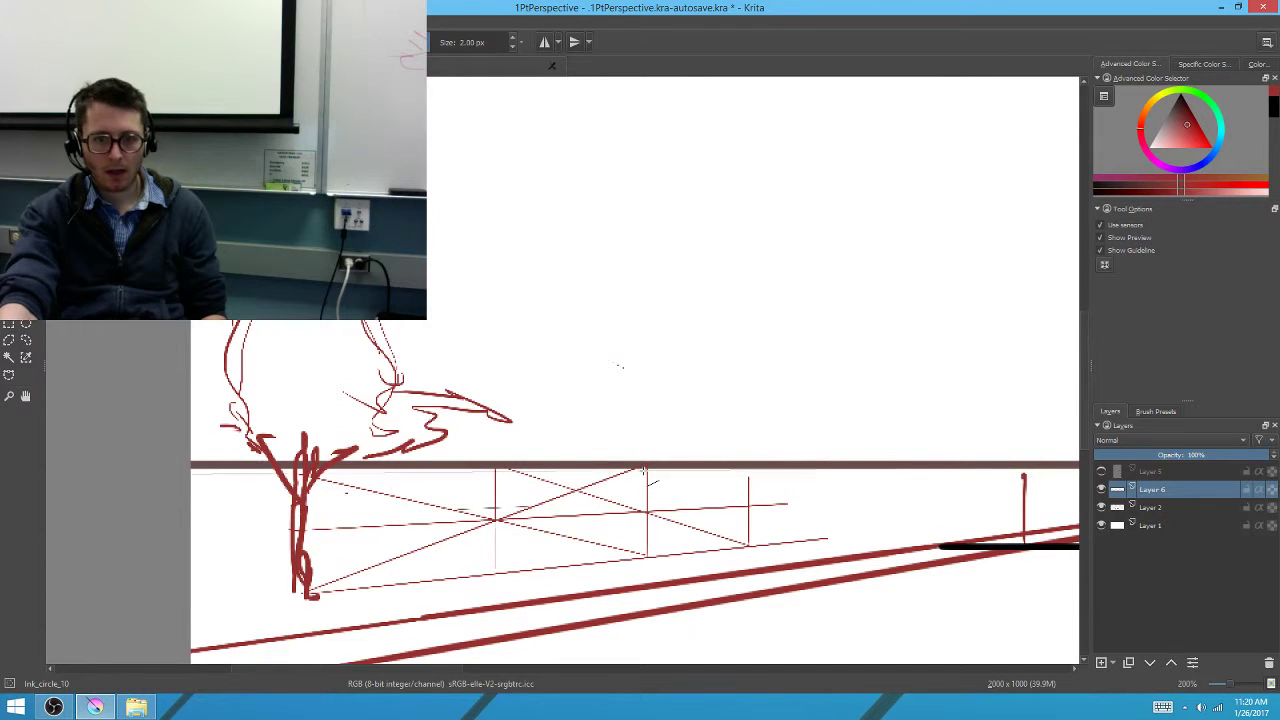
pyautogui.press('b')
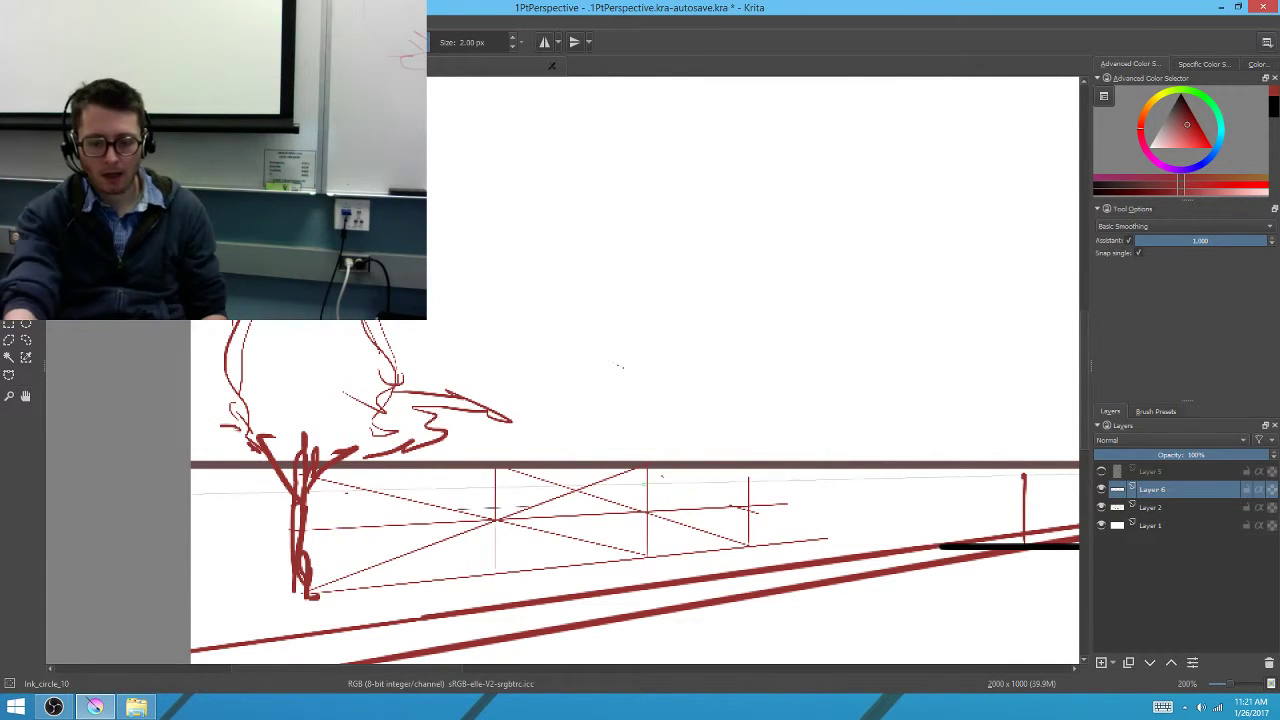
pyautogui.moveTo(629, 495); pyautogui.dragTo(663, 489)
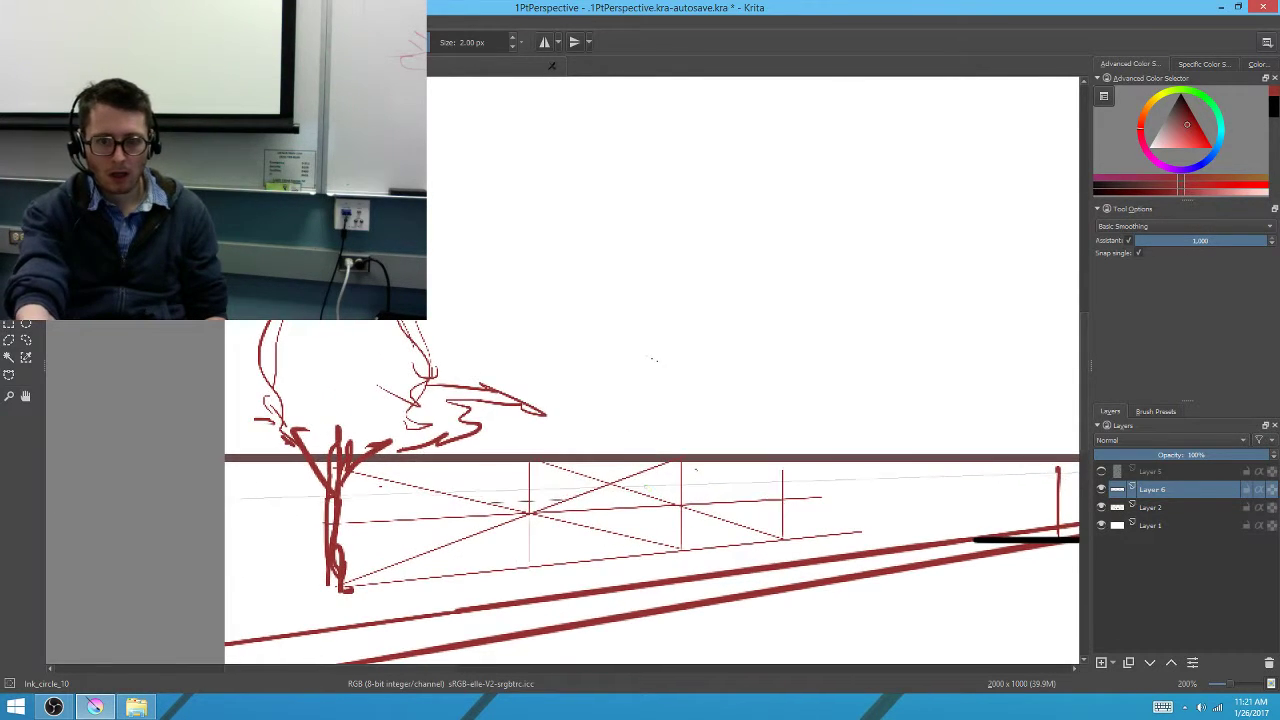
pyautogui.press('v')
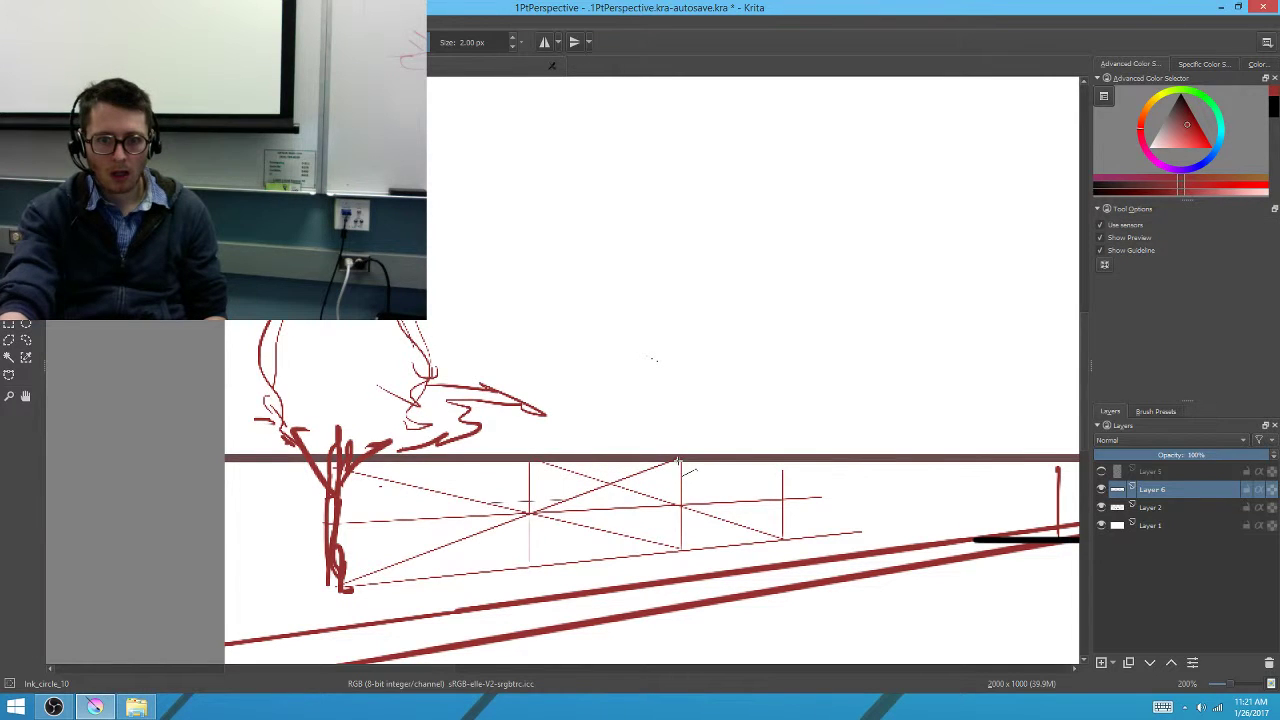
pyautogui.moveTo(681, 459)
pyautogui.mouseDown()
pyautogui.moveTo(877, 536)
pyautogui.moveTo(867, 531)
pyautogui.mouseUp()
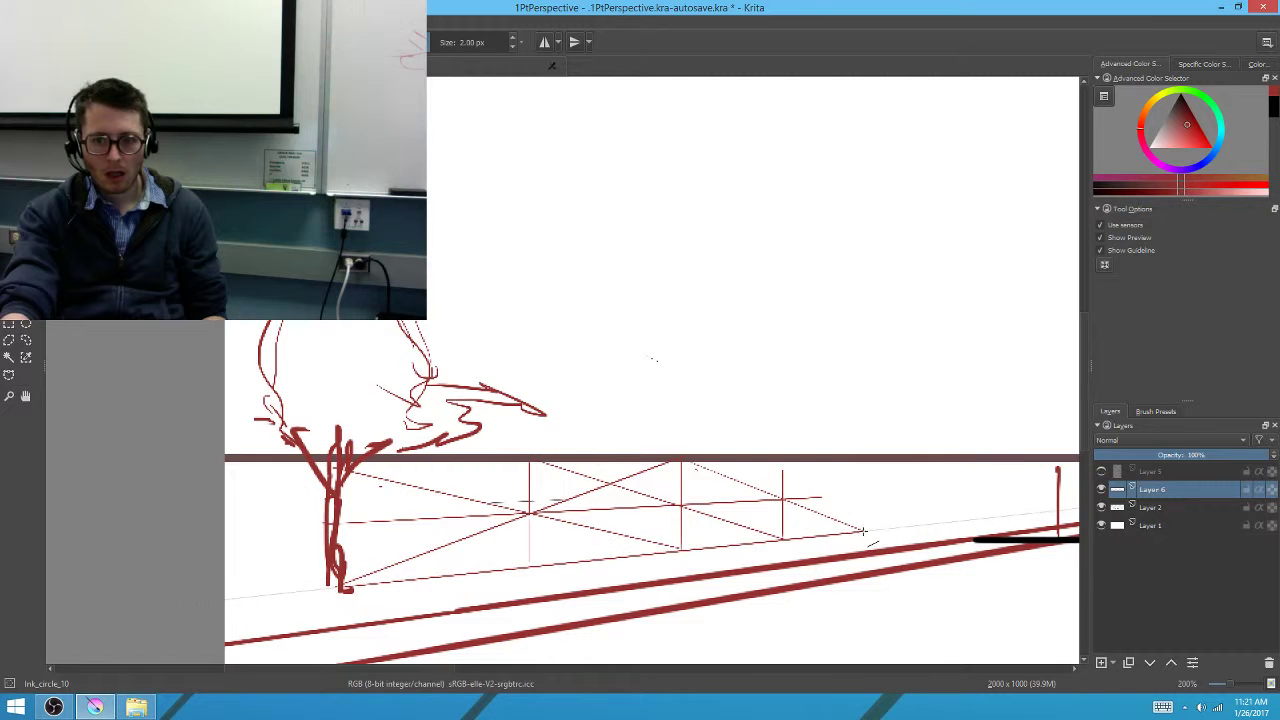
# Pan back to the tree and box and draw a vertical line at the next division
pyautogui.hscroll(5, 867, 531)
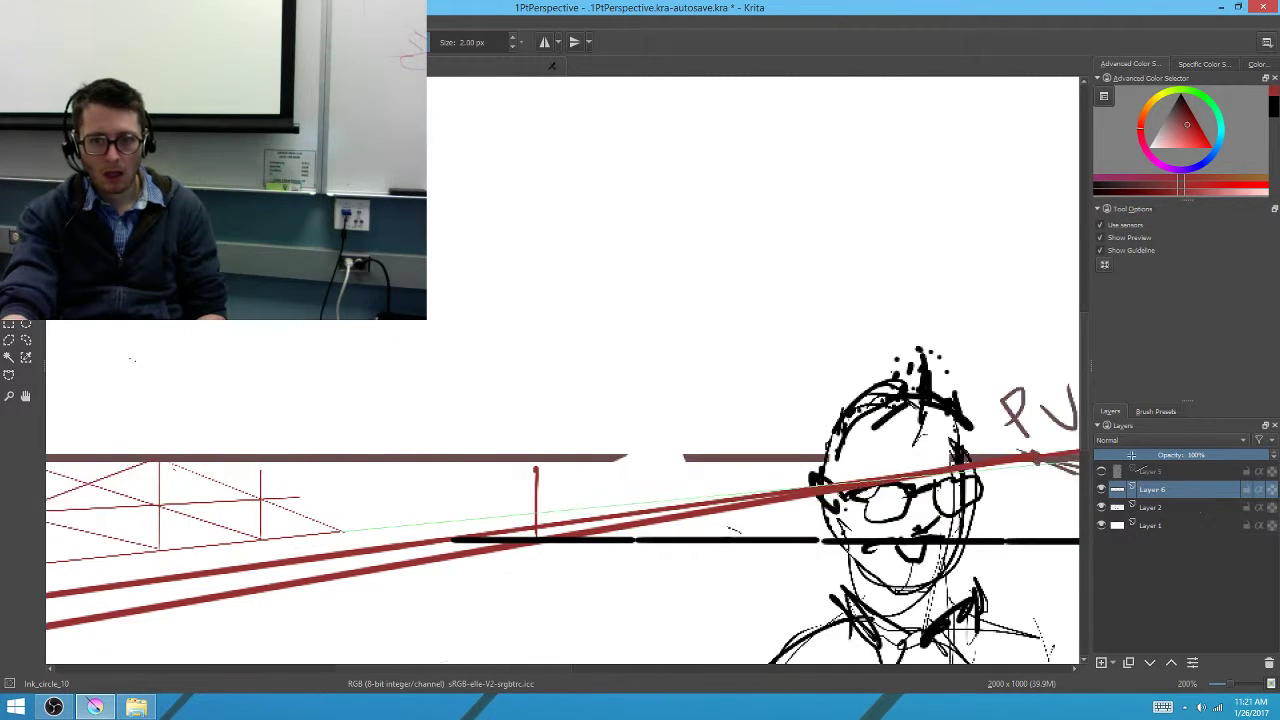
pyautogui.hscroll(2, 850, 500)
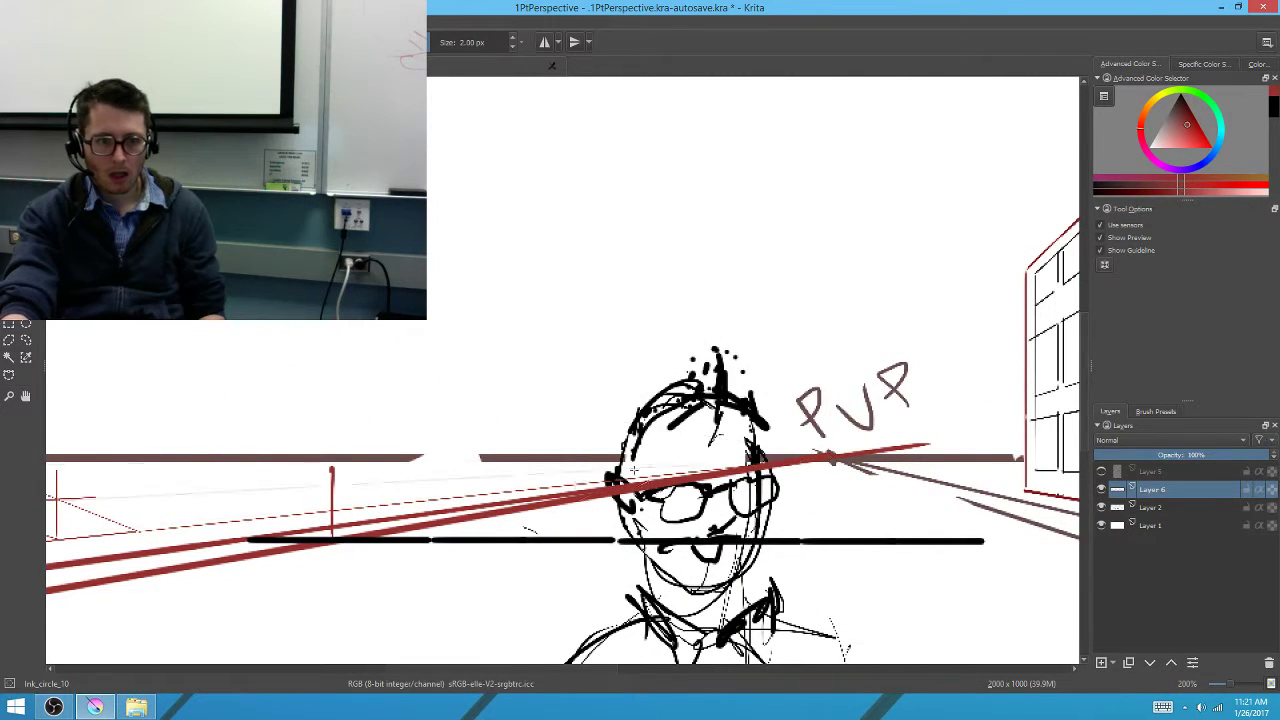
pyautogui.press('b')
pyautogui.moveTo(437, 515); pyautogui.dragTo(743, 537)
pyautogui.moveTo(386, 525); pyautogui.dragTo(720, 489)
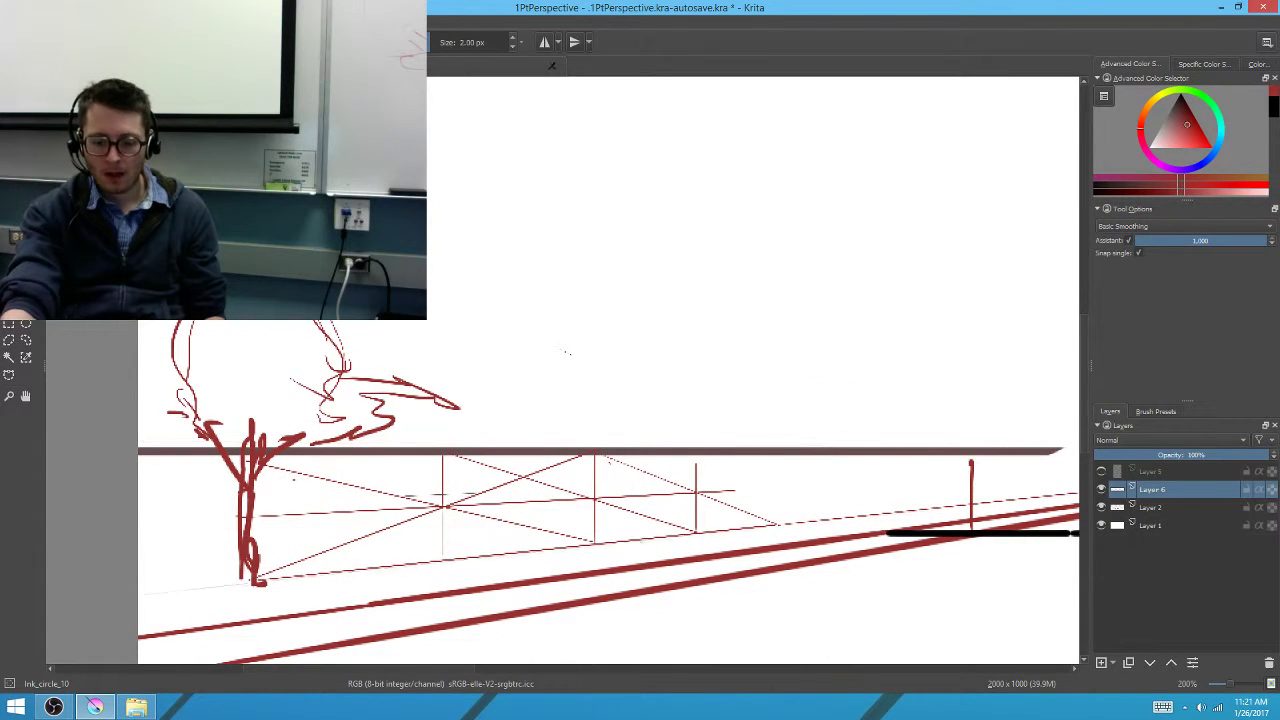
pyautogui.press('v')
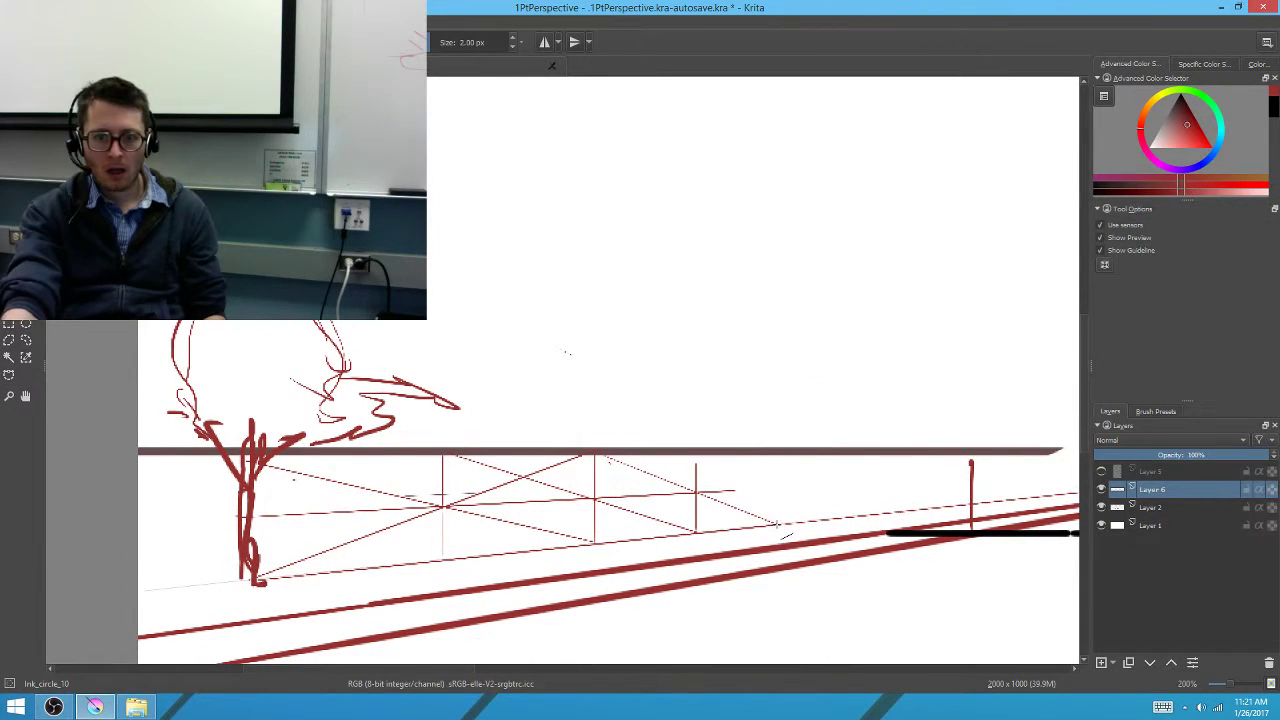
pyautogui.press('b')
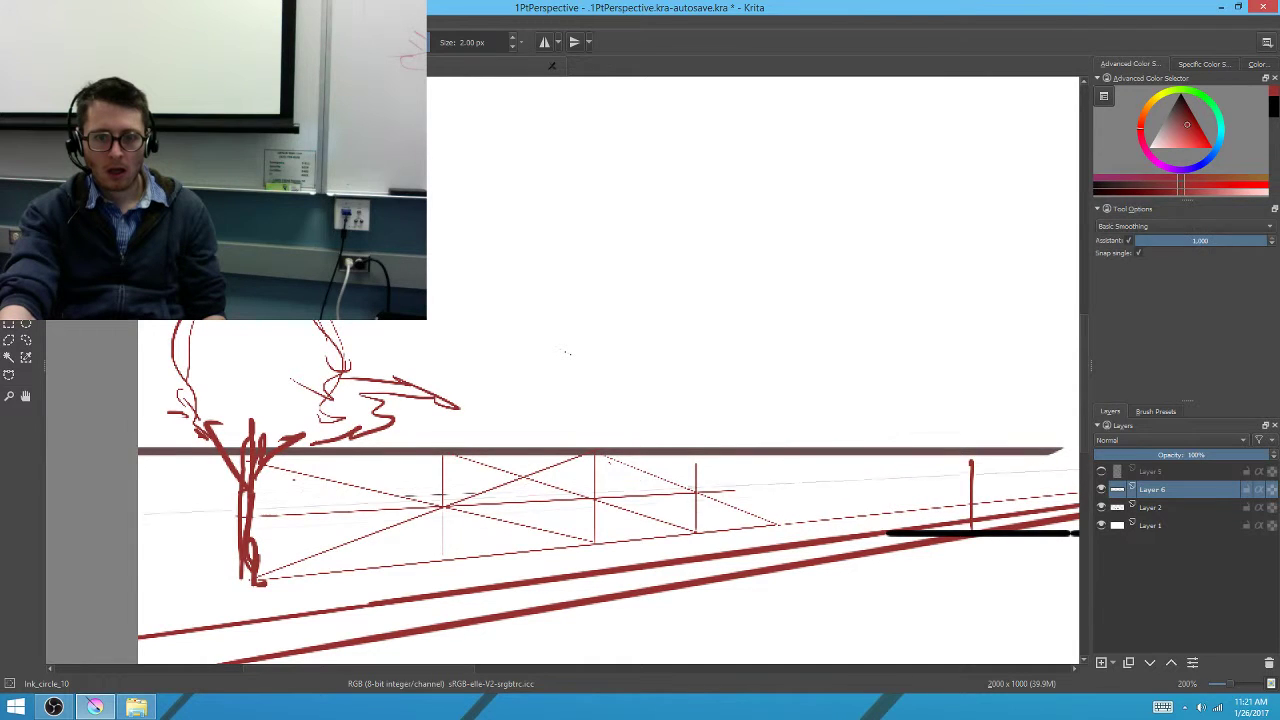
pyautogui.press('v')
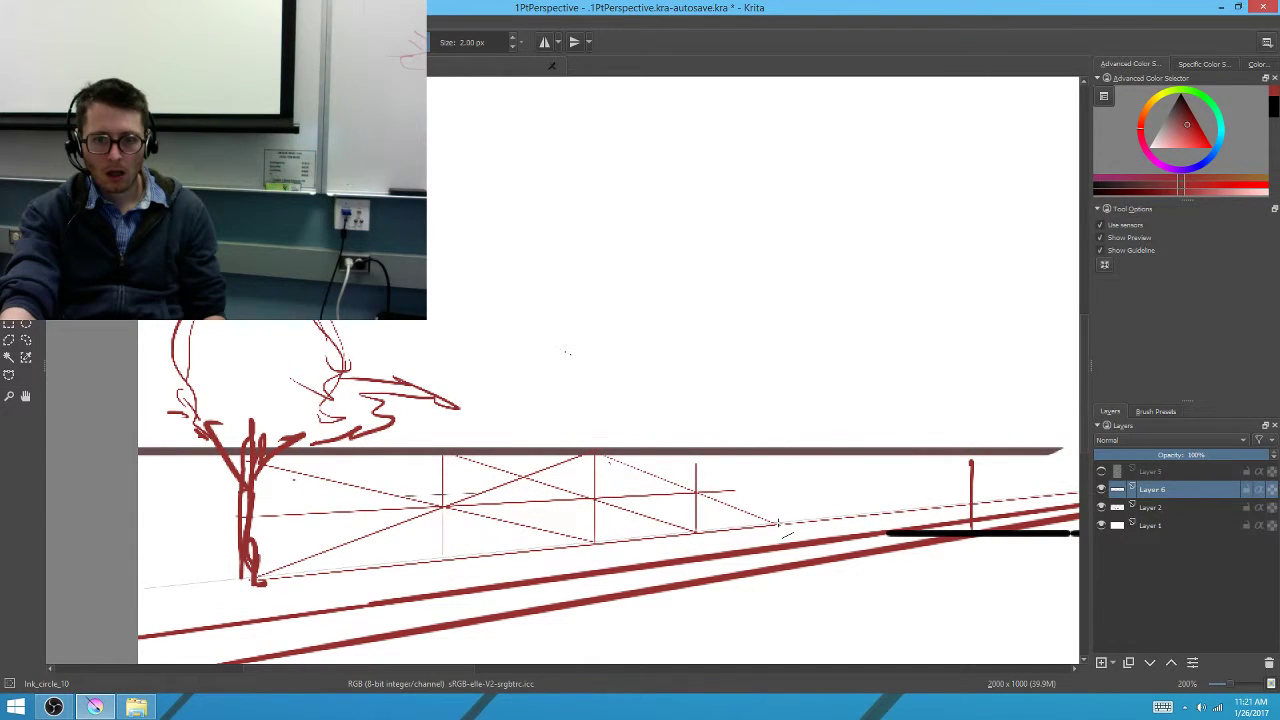
pyautogui.moveTo(779, 522); pyautogui.dragTo(778, 456)
pyautogui.press('b')
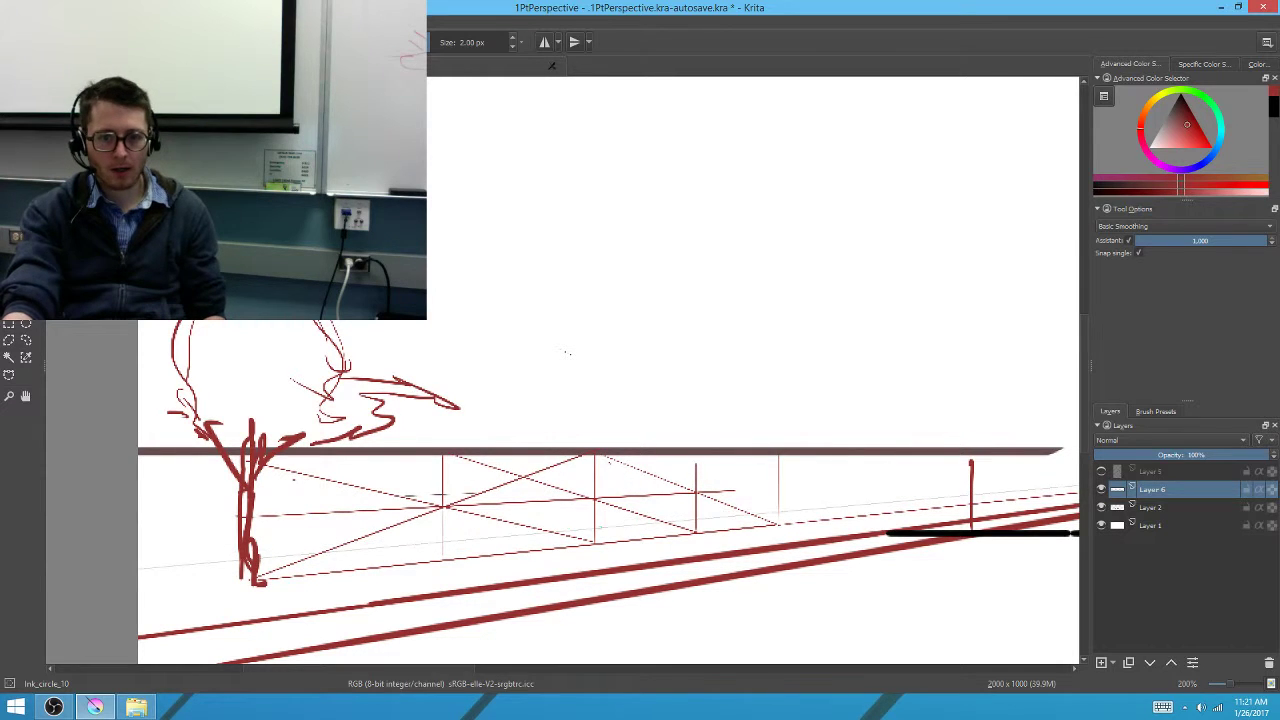
# On Layer 2 with snapping off, sketch looped vertical strokes at two grid divisions
pyautogui.click(1145, 507)
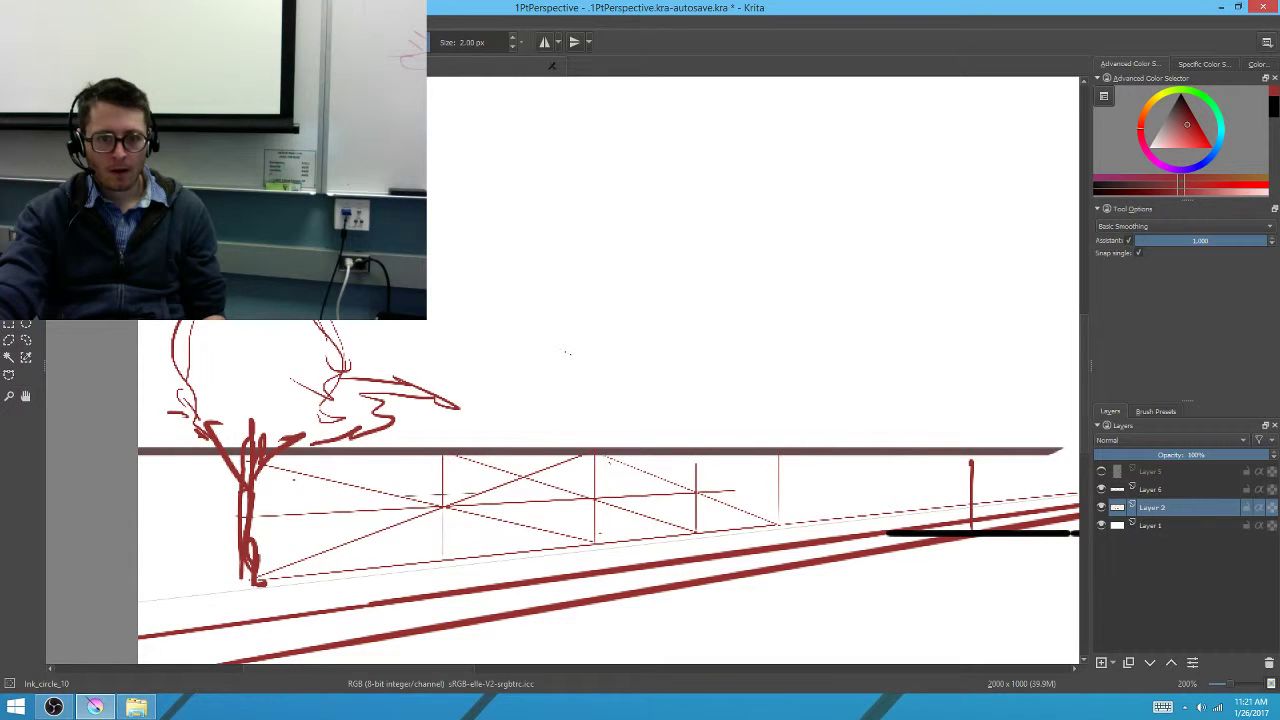
pyautogui.hotkey('ctrl', 'shift', 'l')
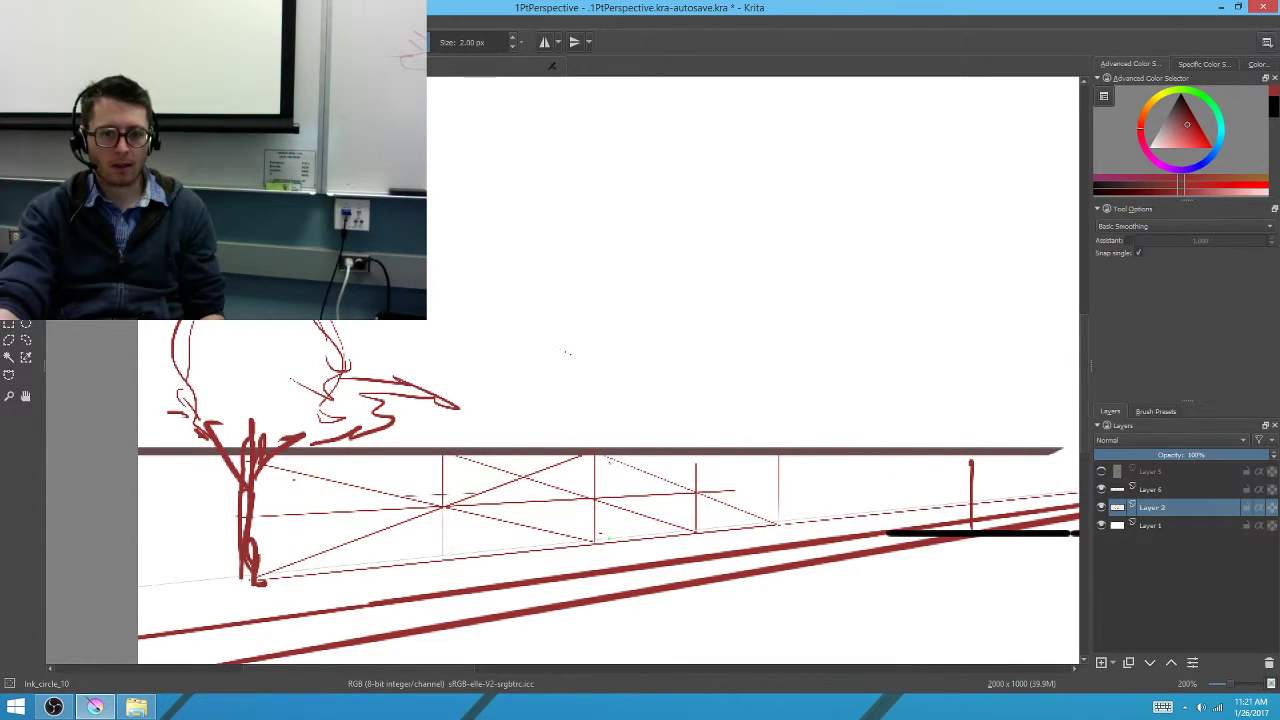
pyautogui.moveTo(594, 444); pyautogui.dragTo(596, 540)
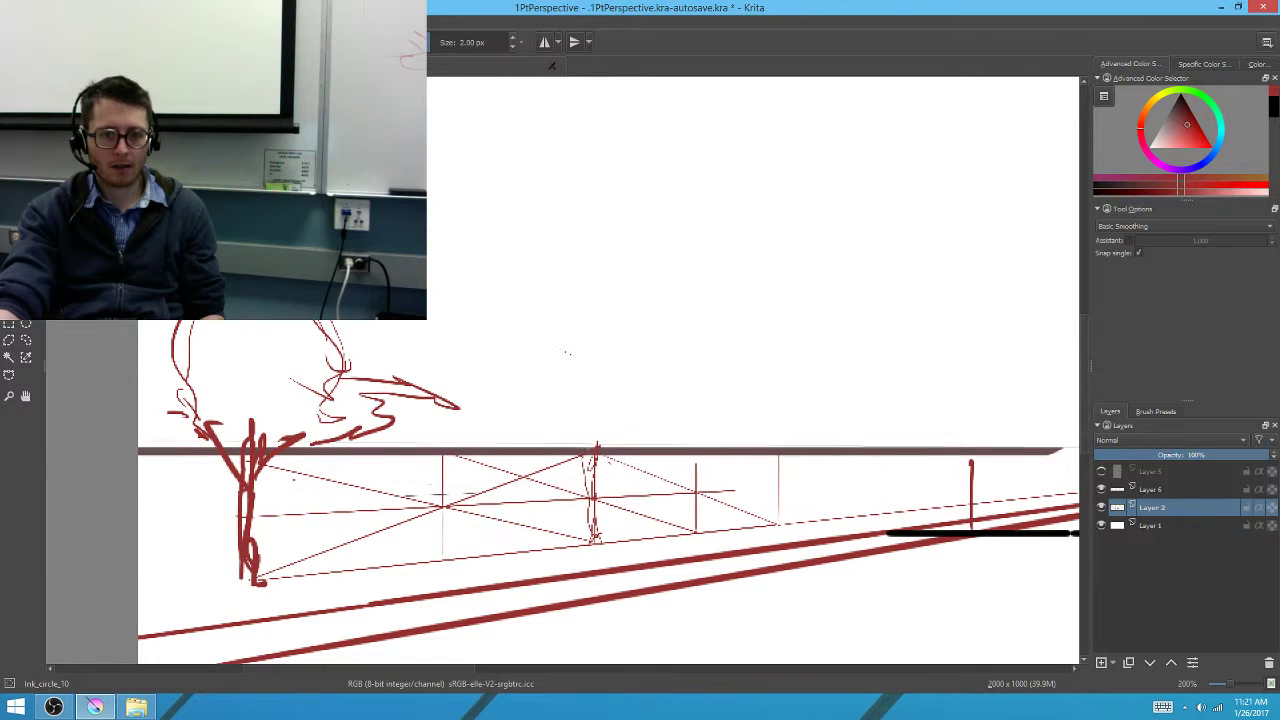
pyautogui.moveTo(594, 442); pyautogui.dragTo(596, 540)
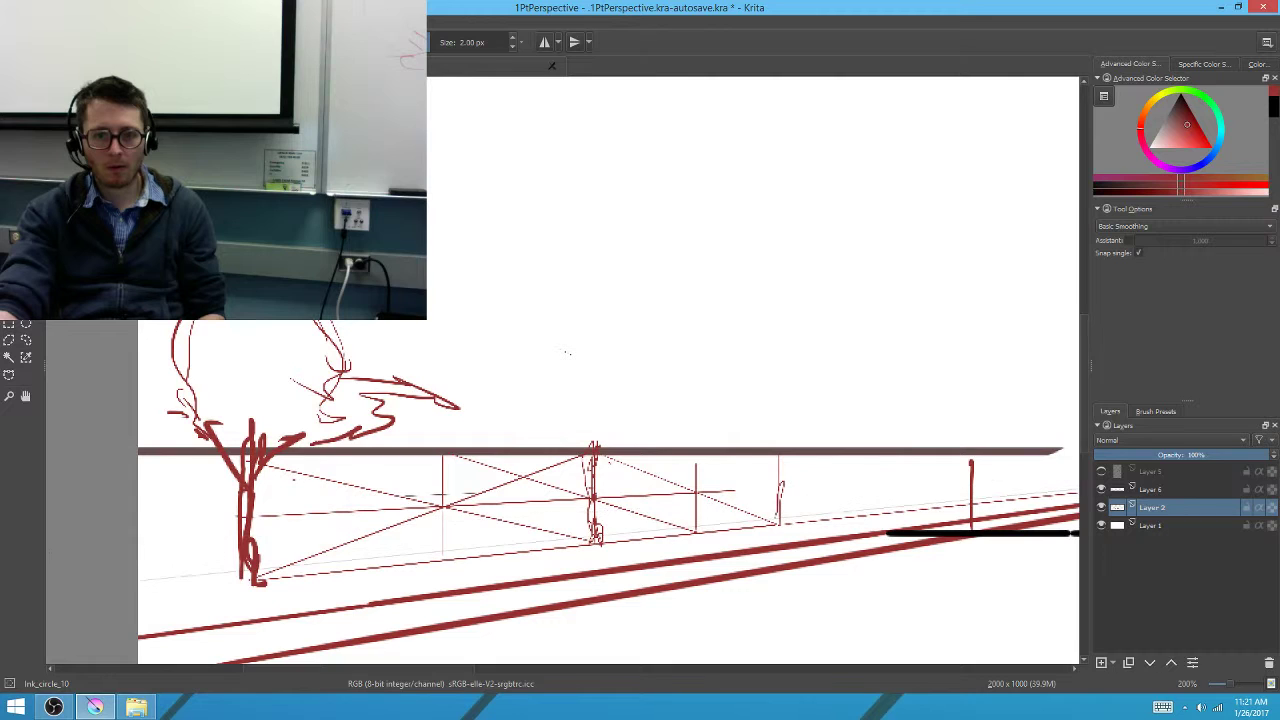
pyautogui.moveTo(778, 456); pyautogui.dragTo(779, 522)
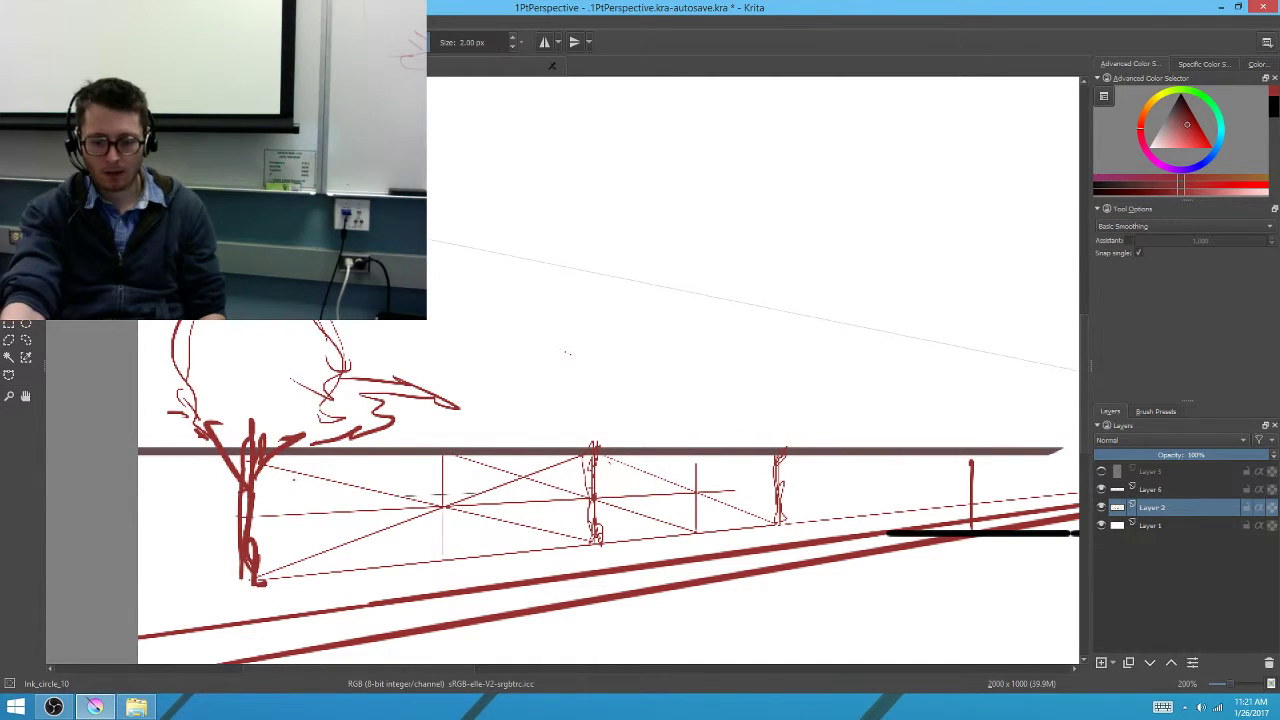
# Try a long straight line across the upper sky and undo it
pyautogui.press('v')
pyautogui.moveTo(946, 322); pyautogui.dragTo(428, 236)
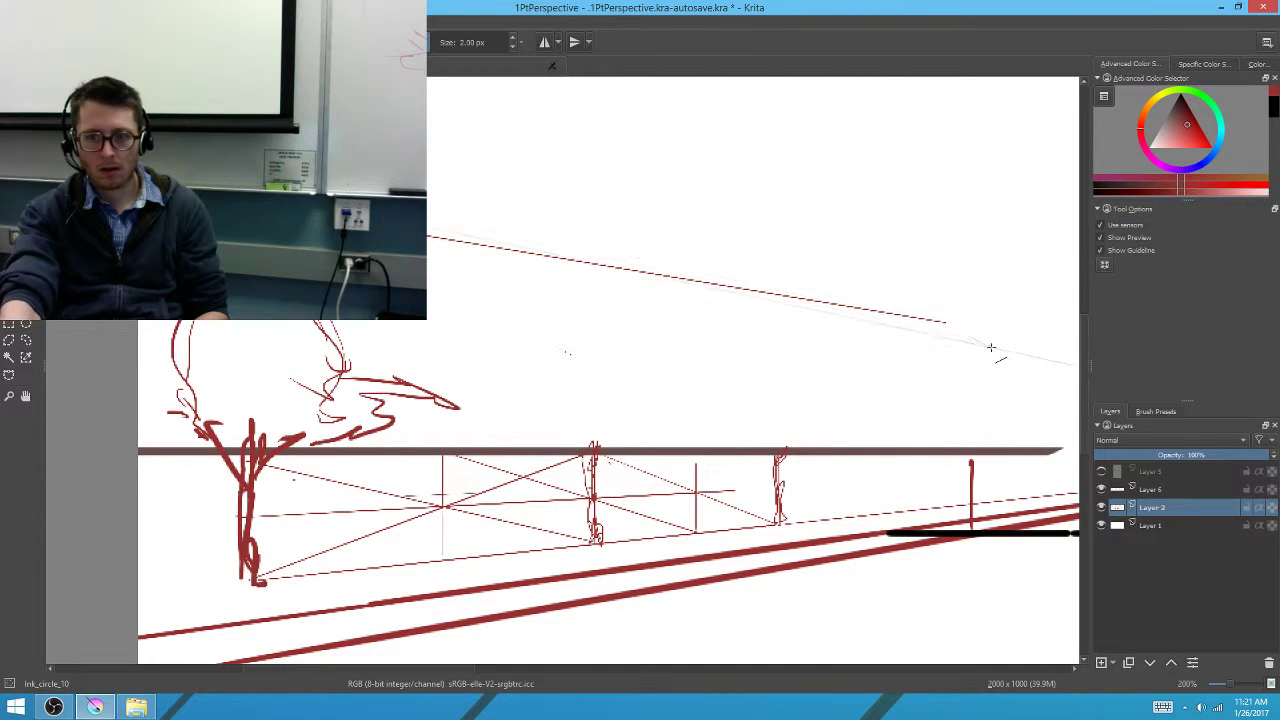
pyautogui.press('b')
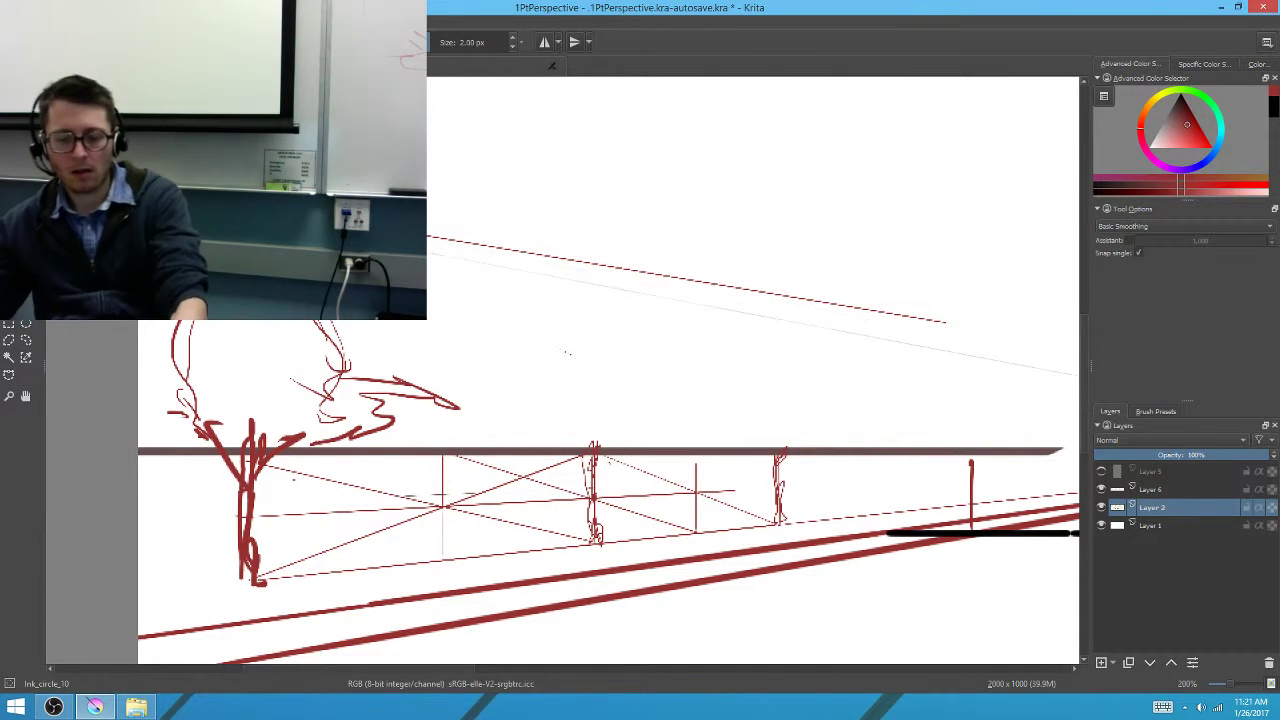
pyautogui.hotkey('ctrl', 'z')
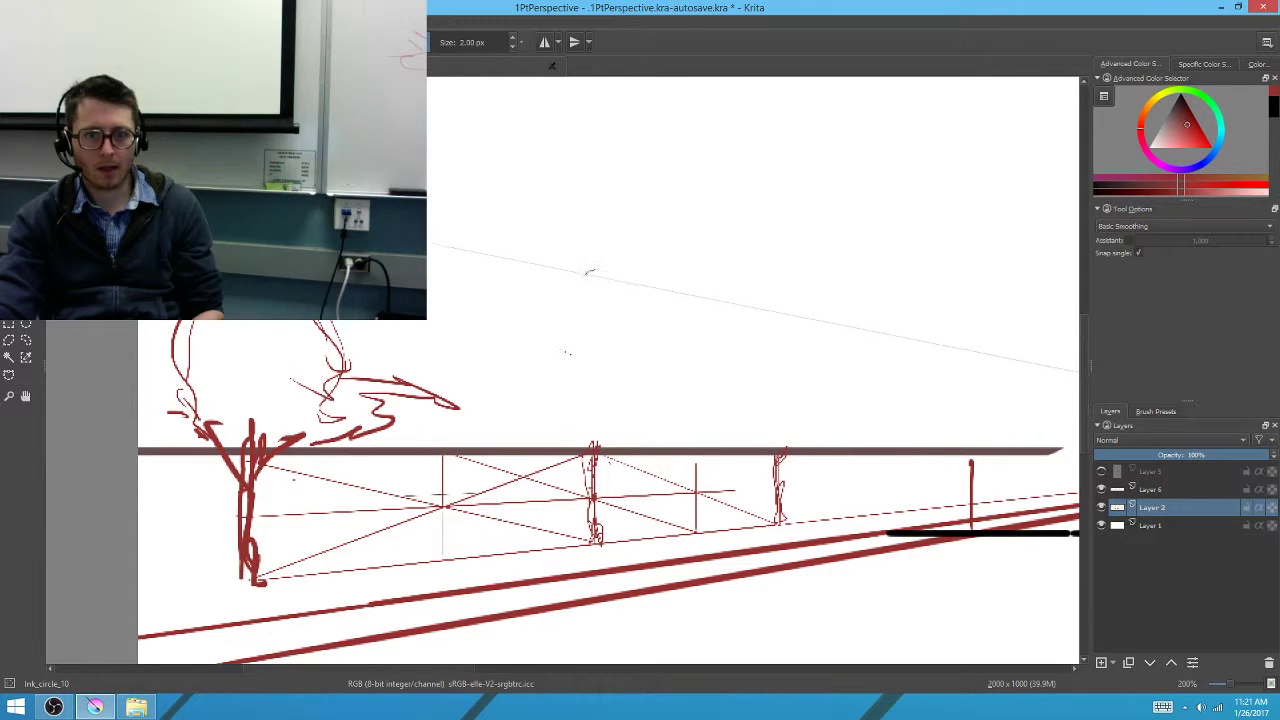
# Sketch the trunk, outline and left crown of a second red tree
pyautogui.moveTo(586, 274)
pyautogui.mouseDown()
pyautogui.moveTo(617, 277)
pyautogui.moveTo(652, 390)
pyautogui.mouseUp()
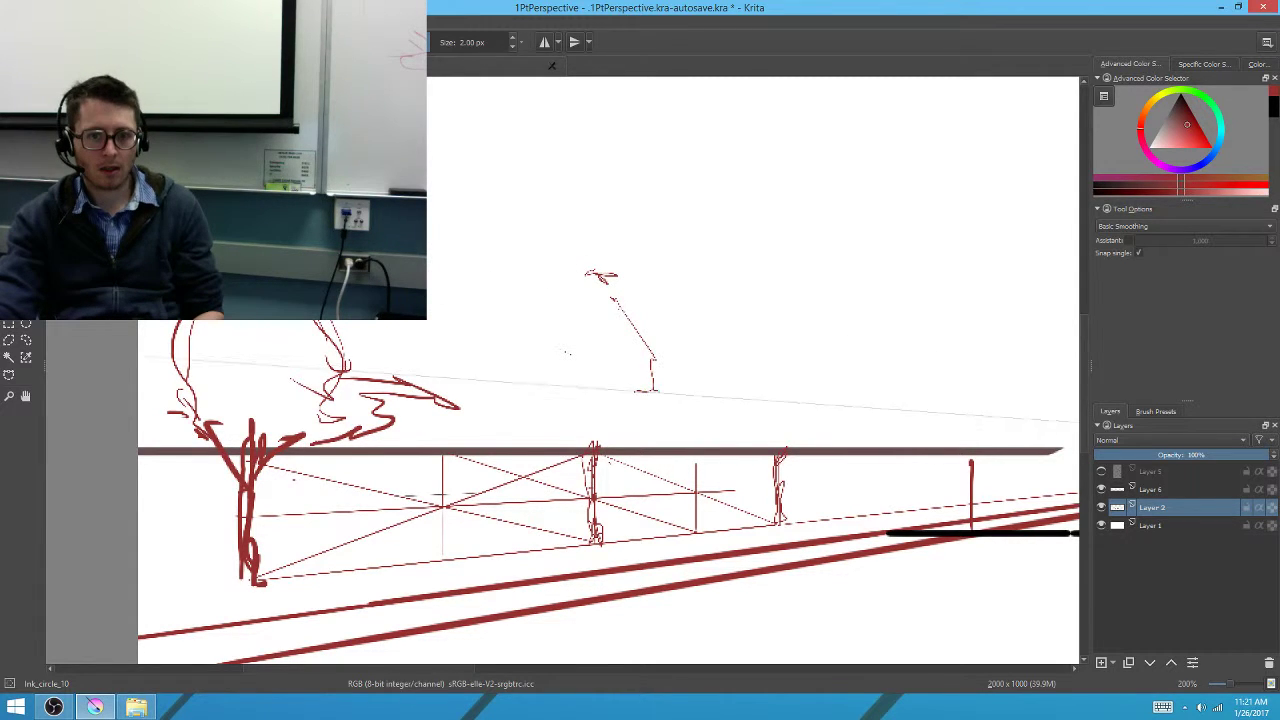
pyautogui.moveTo(527, 405)
pyautogui.mouseDown()
pyautogui.moveTo(568, 440)
pyautogui.moveTo(540, 345)
pyautogui.moveTo(588, 266)
pyautogui.mouseUp()
pyautogui.moveTo(535, 340); pyautogui.dragTo(513, 383)
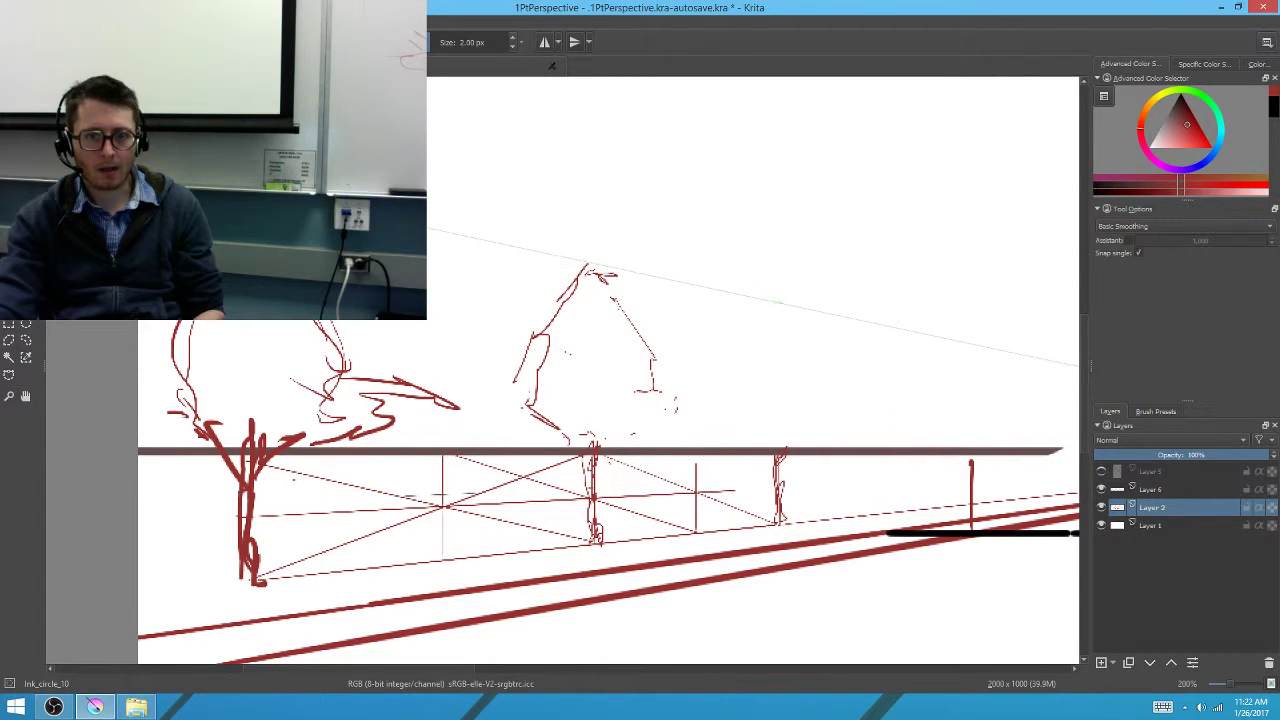
# Sketch a third tree with crown strokes further along the fence
pyautogui.moveTo(781, 308)
pyautogui.mouseDown()
pyautogui.moveTo(838, 405)
pyautogui.moveTo(814, 460)
pyautogui.mouseUp()
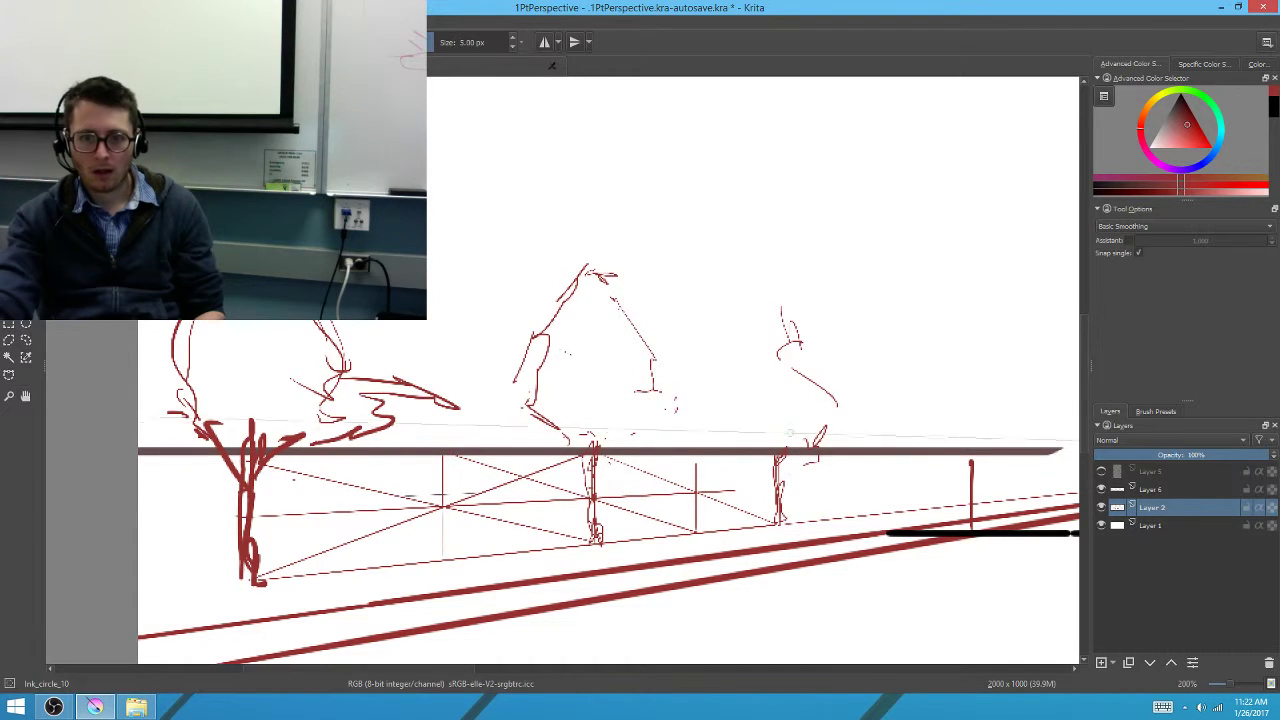
pyautogui.moveTo(836, 414); pyautogui.dragTo(816, 448)
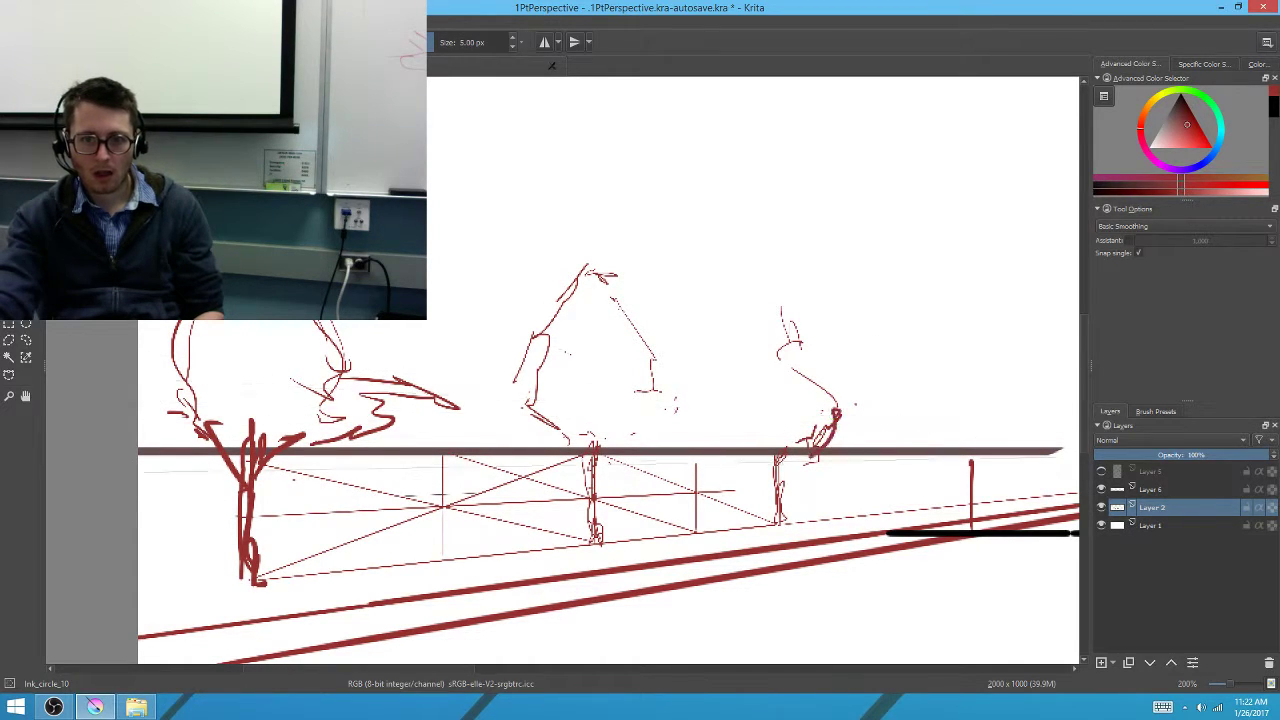
pyautogui.moveTo(722, 437)
pyautogui.mouseDown()
pyautogui.moveTo(755, 452)
pyautogui.moveTo(734, 354)
pyautogui.mouseUp()
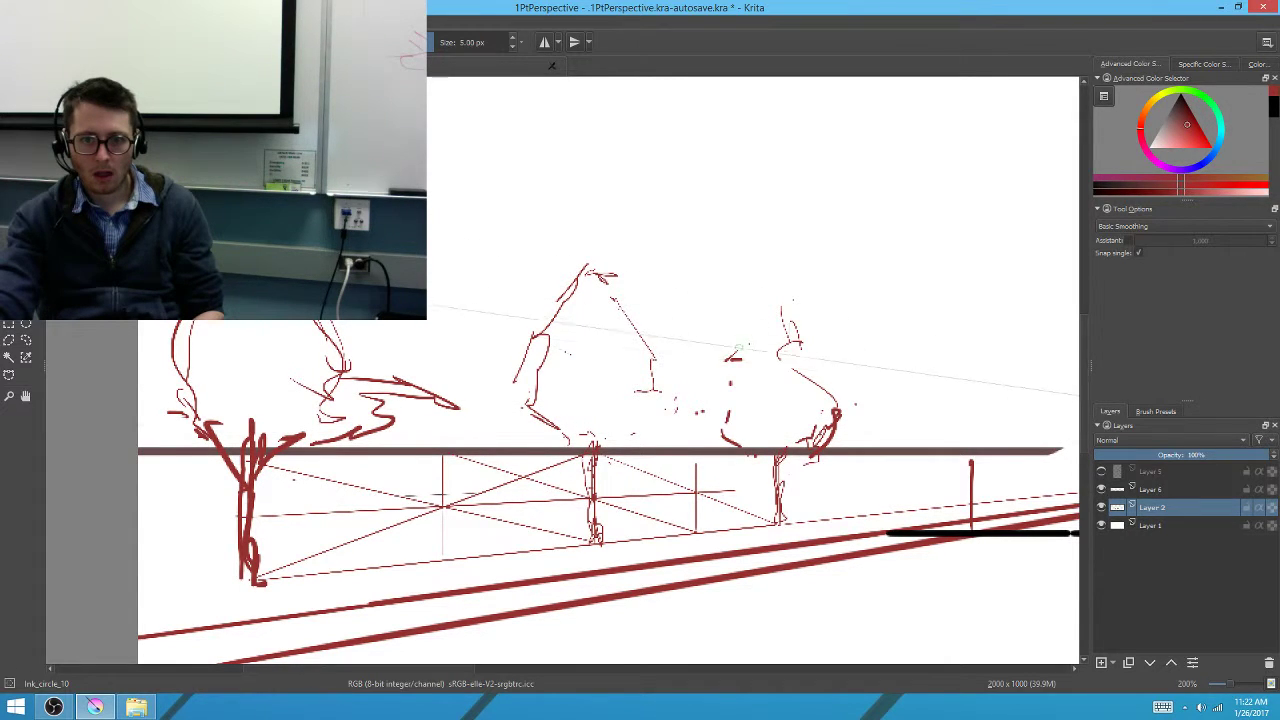
pyautogui.moveTo(768, 314); pyautogui.dragTo(748, 340)
pyautogui.moveTo(740, 352); pyautogui.dragTo(712, 374)
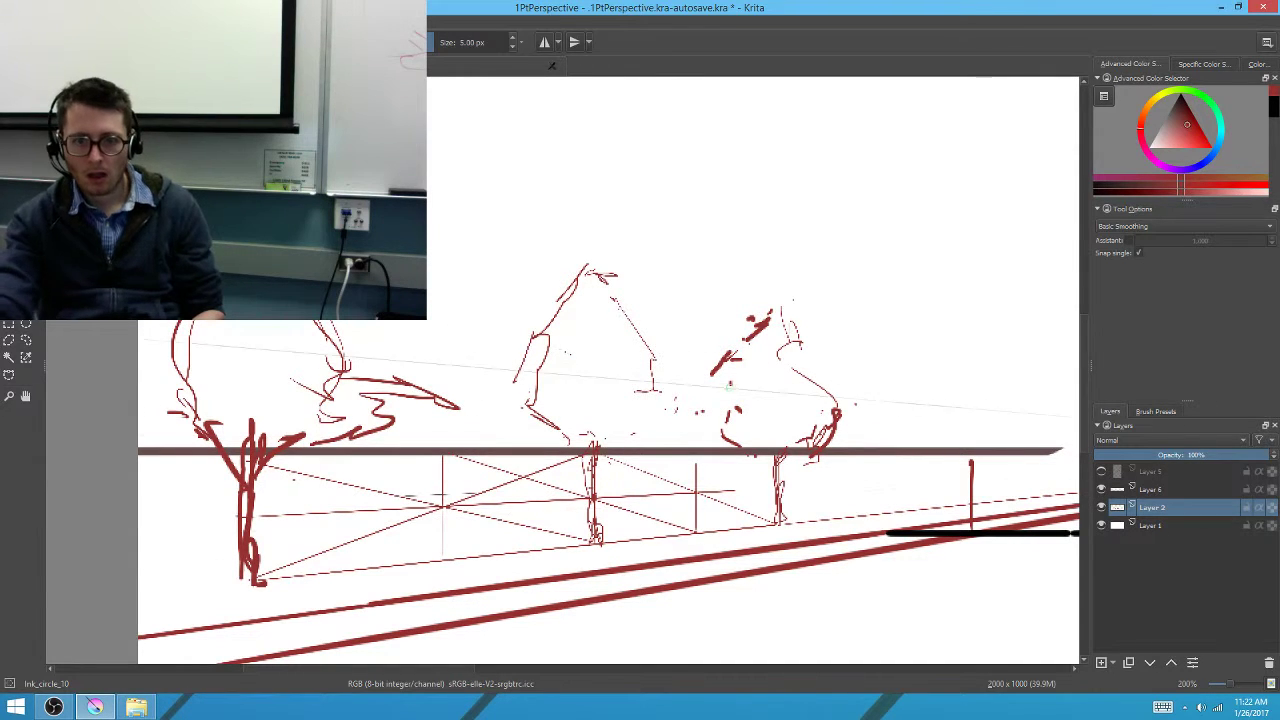
pyautogui.moveTo(700, 400); pyautogui.dragTo(623, 425)
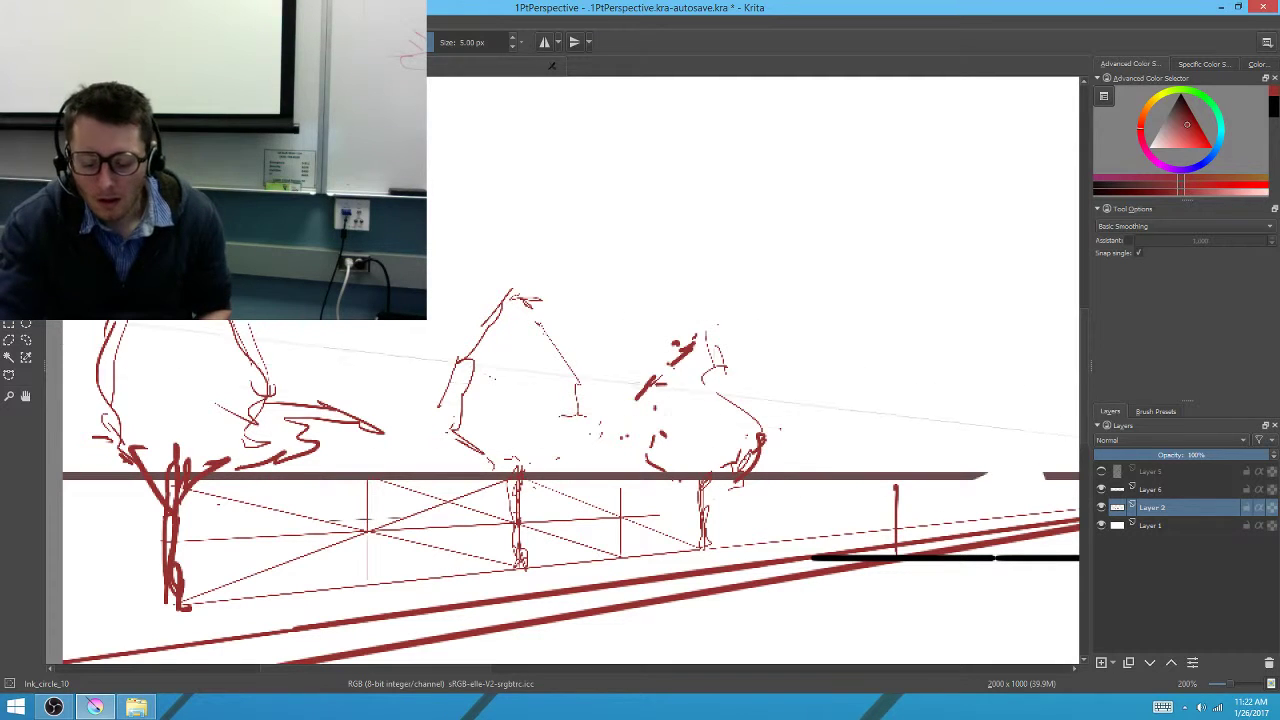
# Keep the layer named Layer 6 and shrink the brush to 2 px
pyautogui.doubleClick(1148, 489)
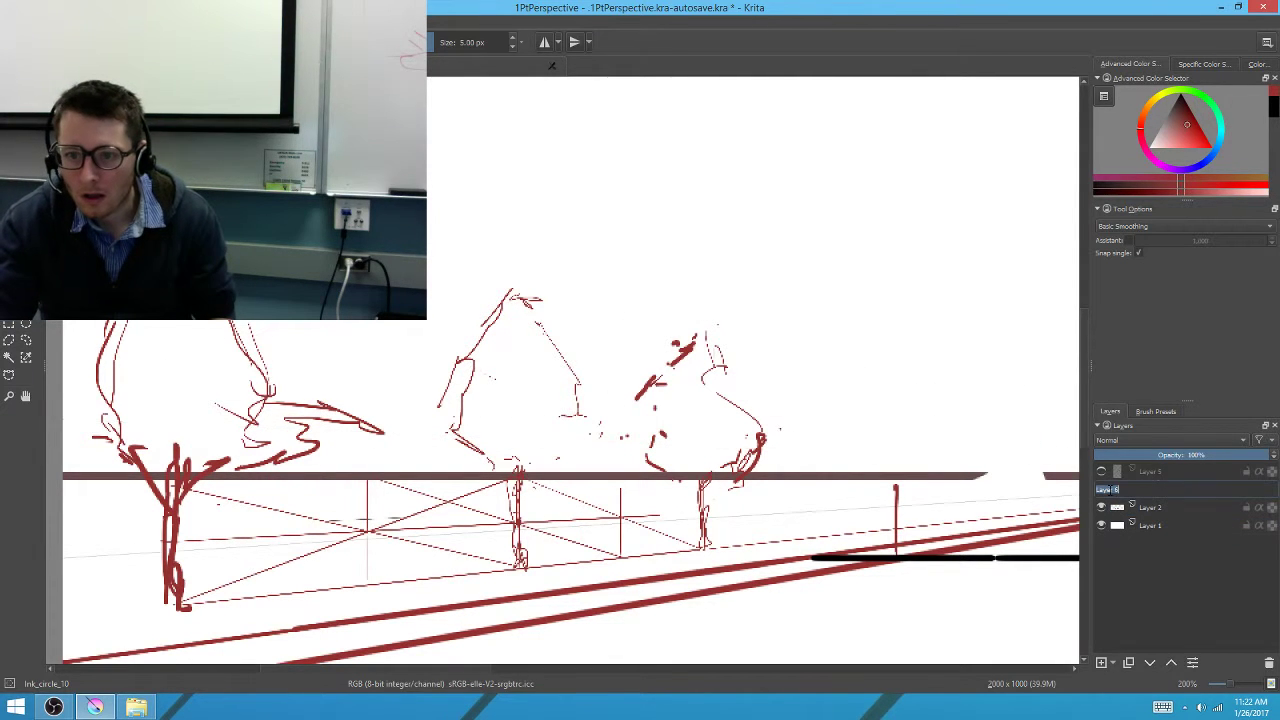
pyautogui.press('Return')
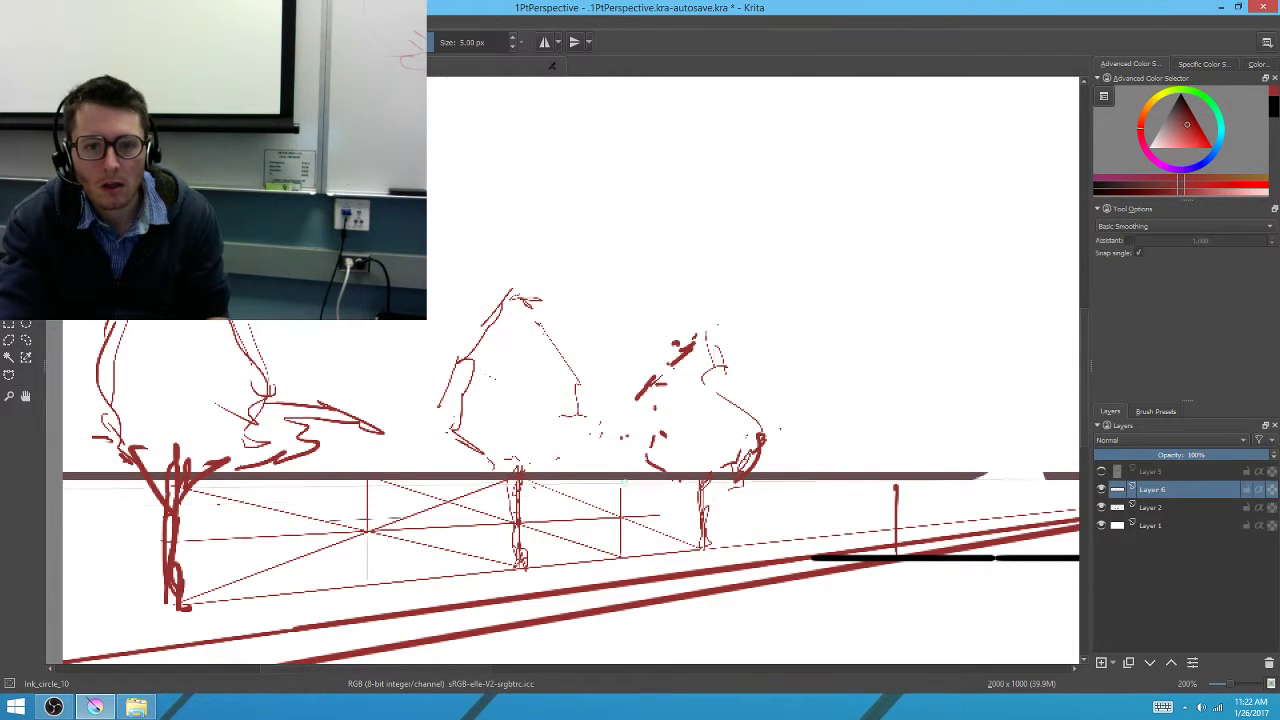
pyautogui.hscroll(1, 423, 521)
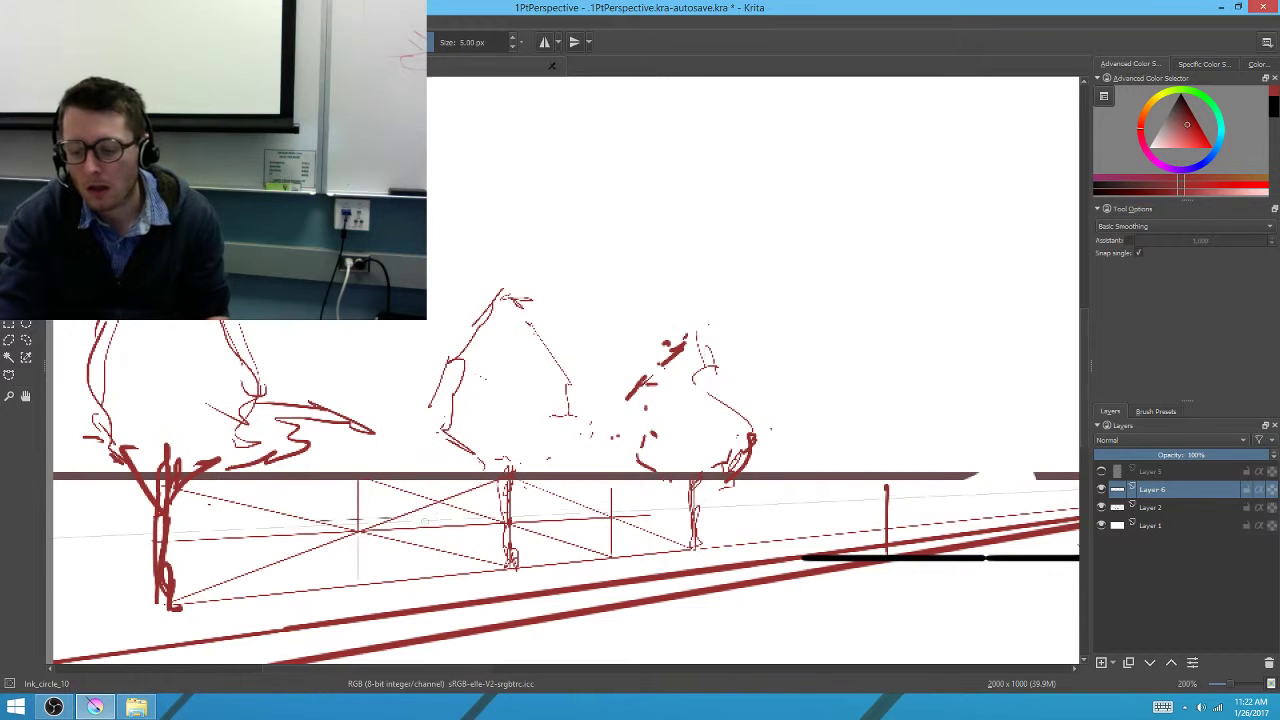
pyautogui.press('[')
pyautogui.press('[')
pyautogui.press('[')
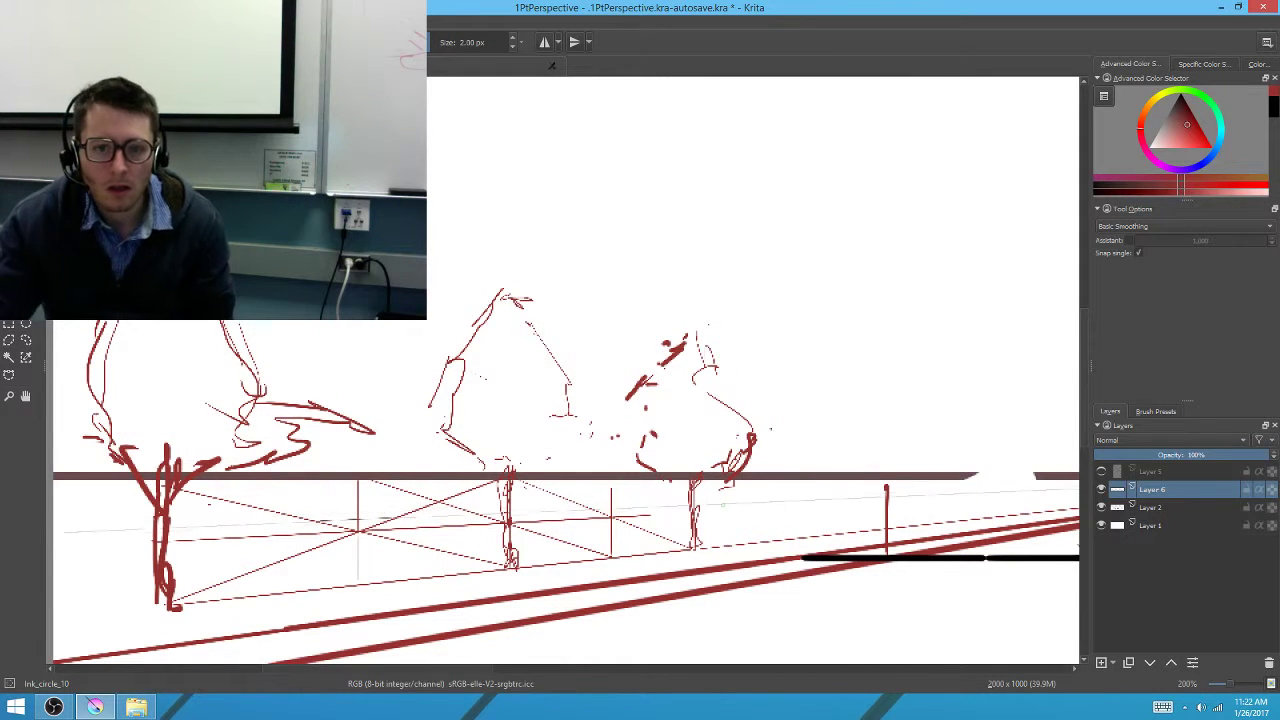
pyautogui.hscroll(5, 791, 486)
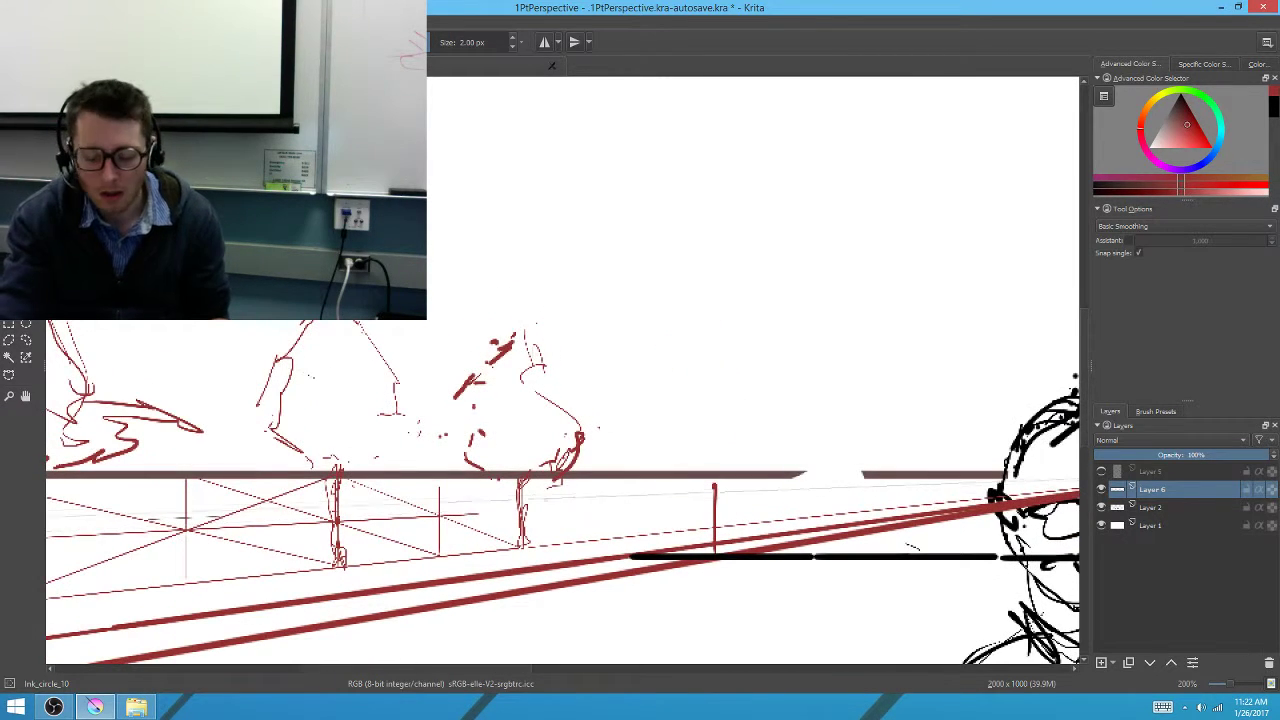
# Place a stray dab, then preview a straight line from the fence toward the vanishing point
pyautogui.press('v')
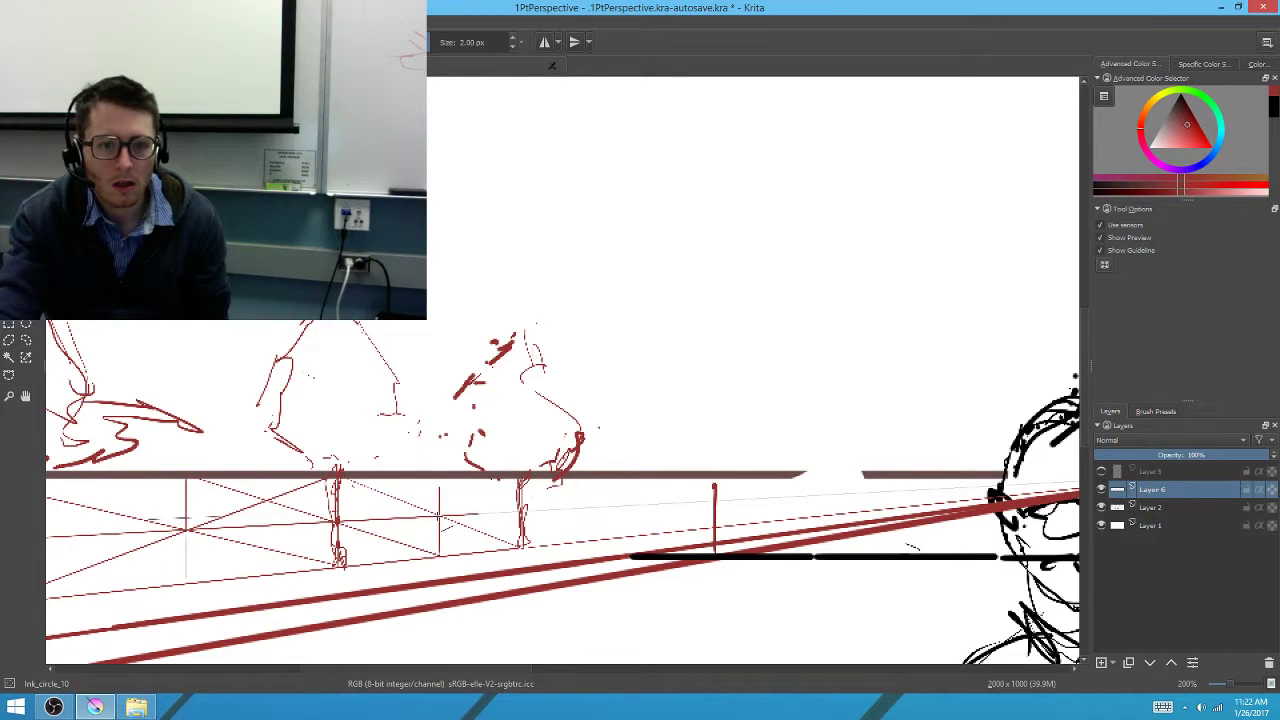
pyautogui.press('b')
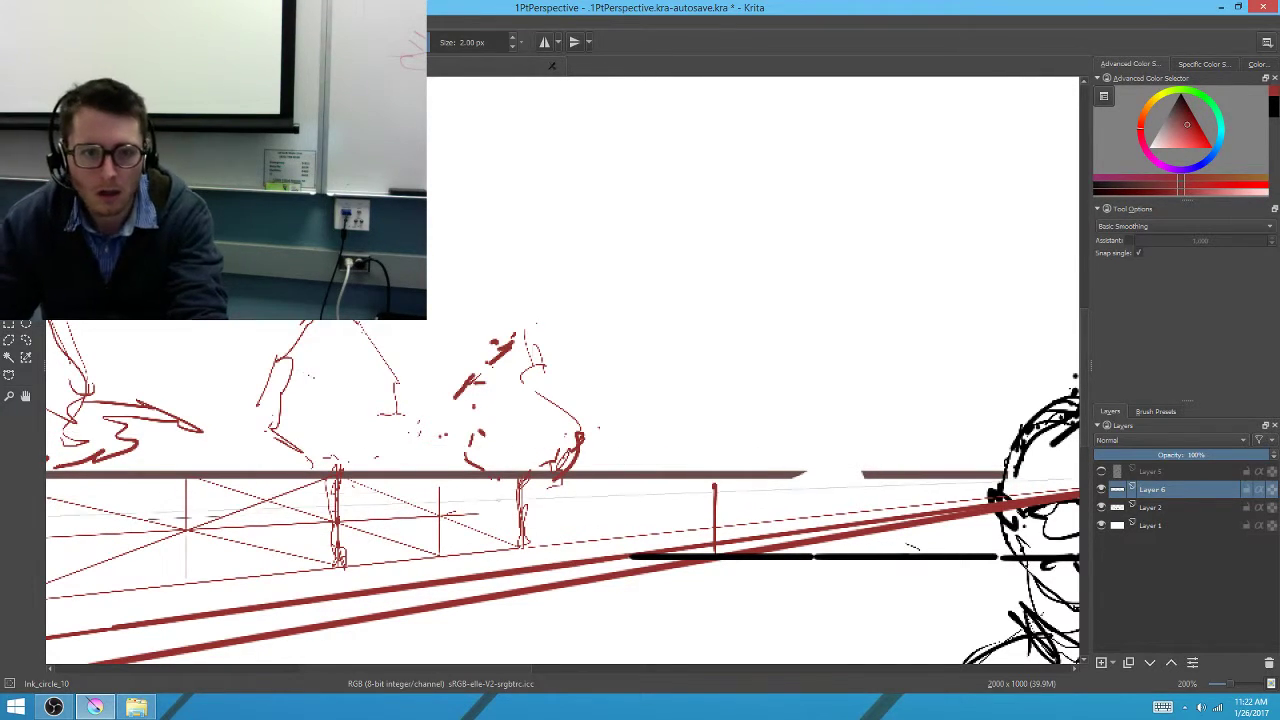
pyautogui.press('v')
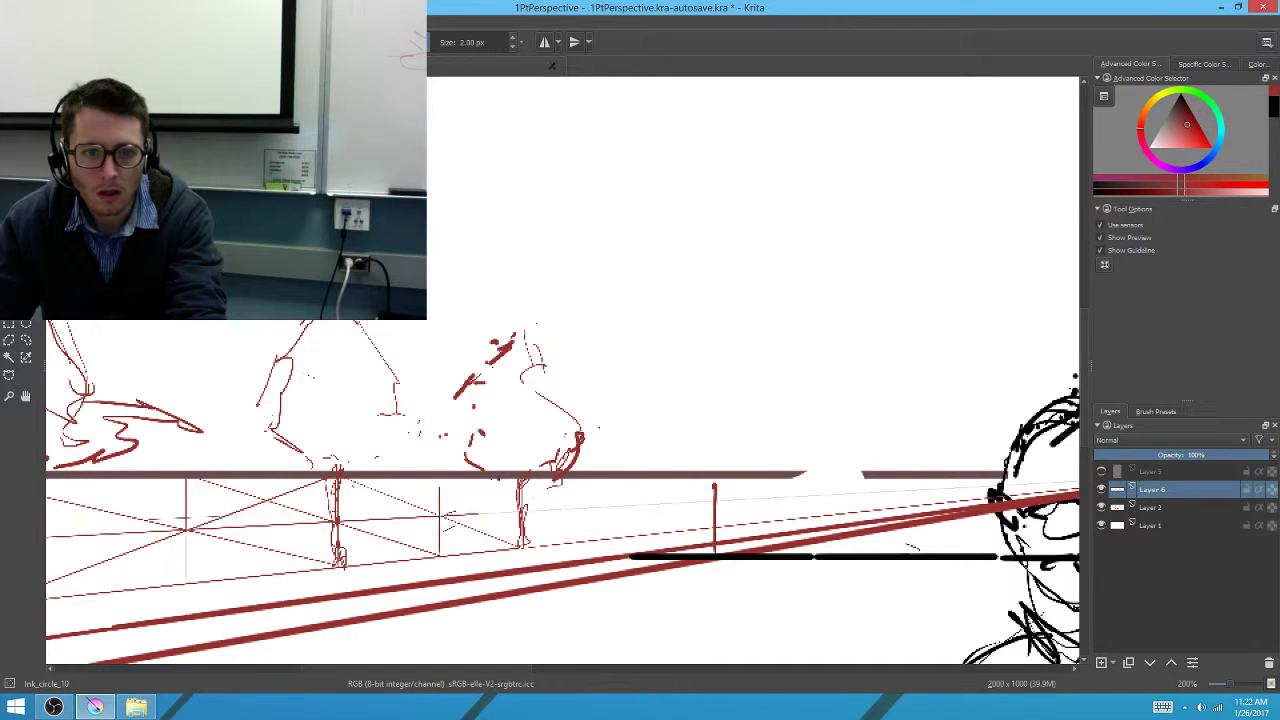
pyautogui.hscroll(3, 851, 511)
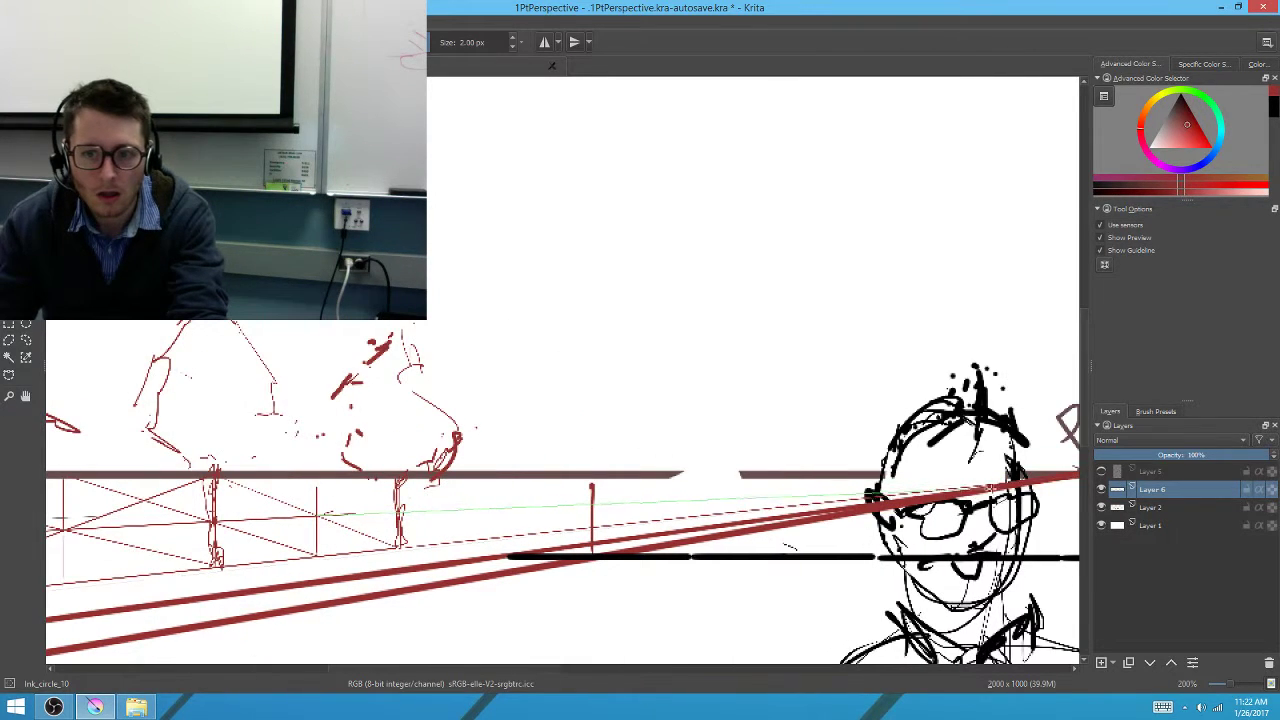
pyautogui.hscroll(1, 1068, 479)
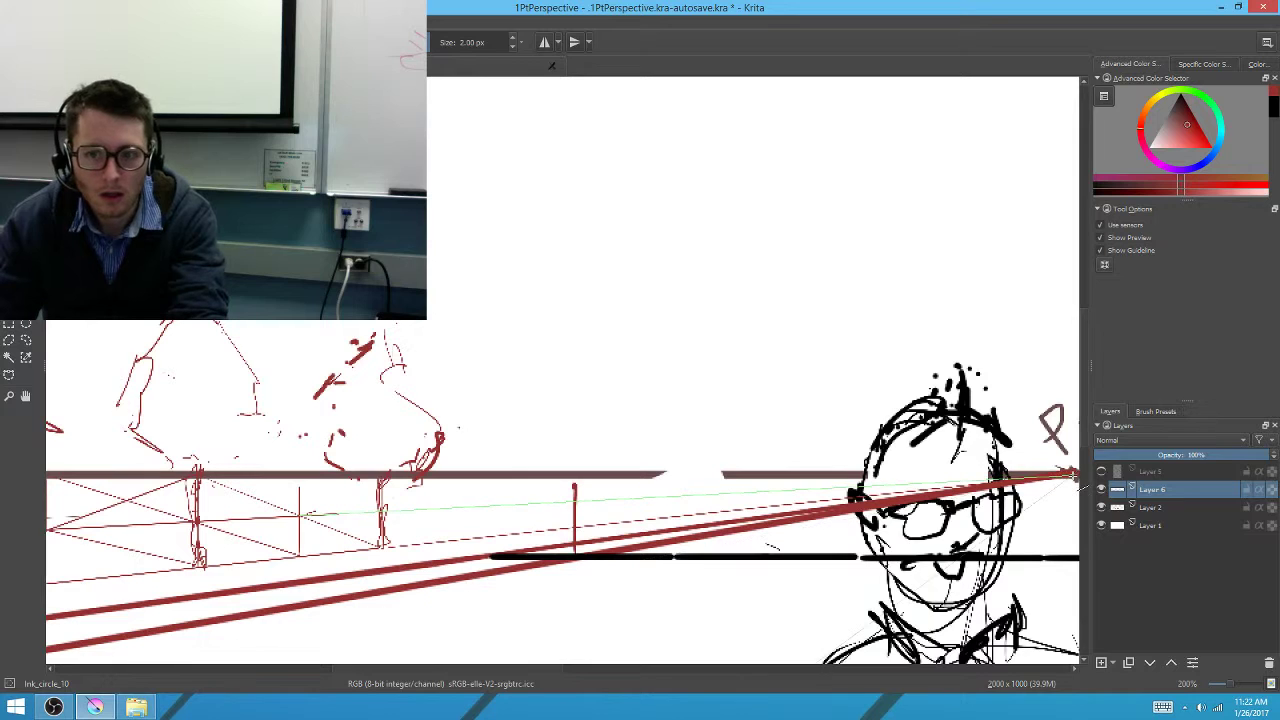
pyautogui.moveTo(1072, 476); pyautogui.dragTo(1072, 476)
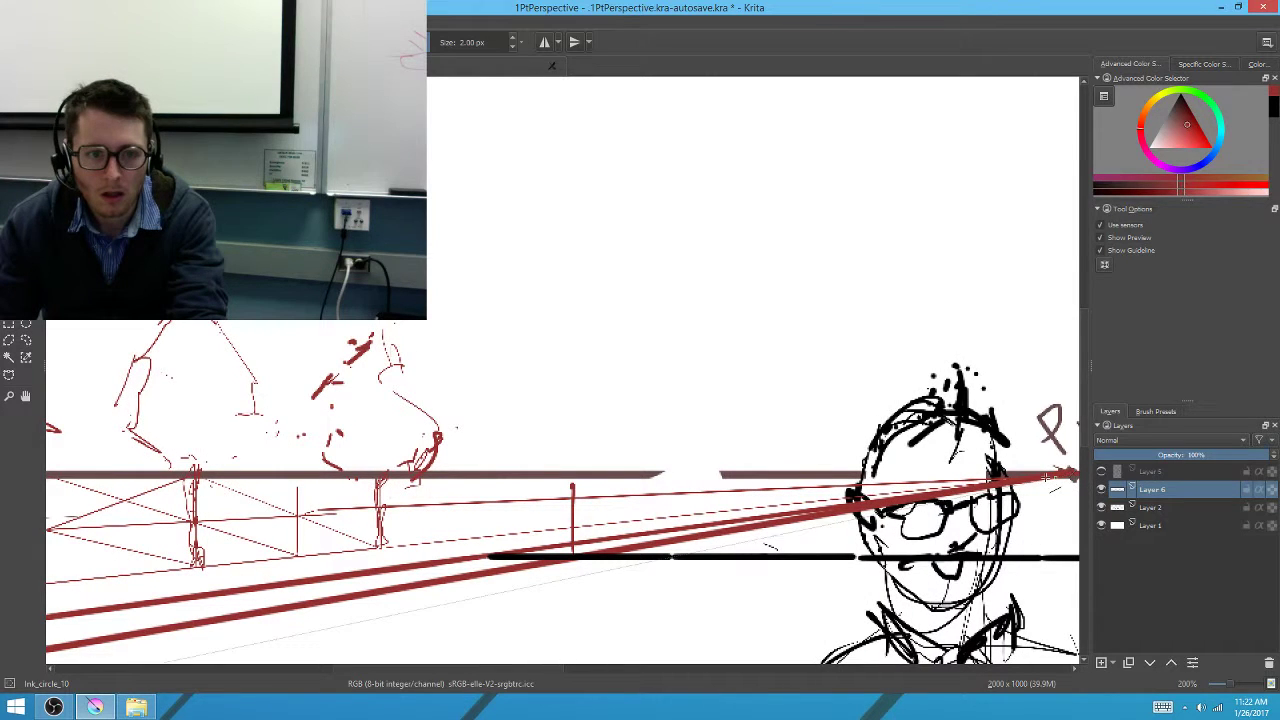
pyautogui.press('b')
pyautogui.click(1102, 490)
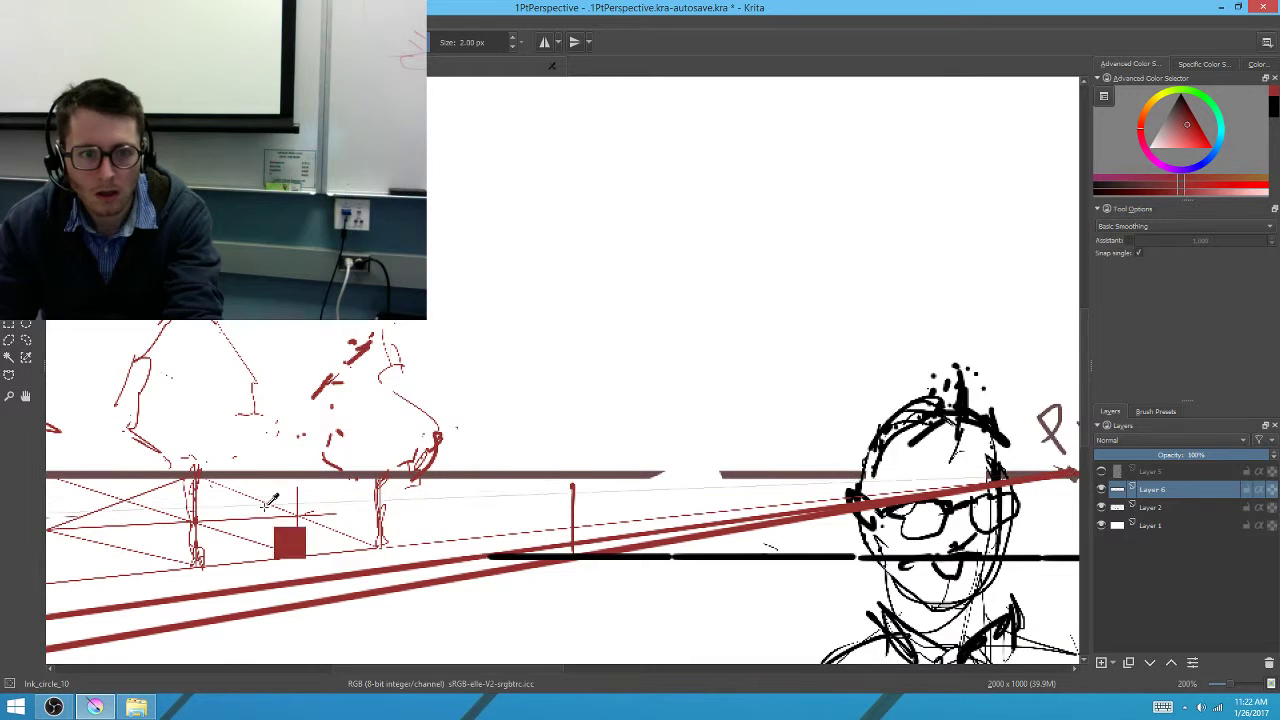
pyautogui.press('v')
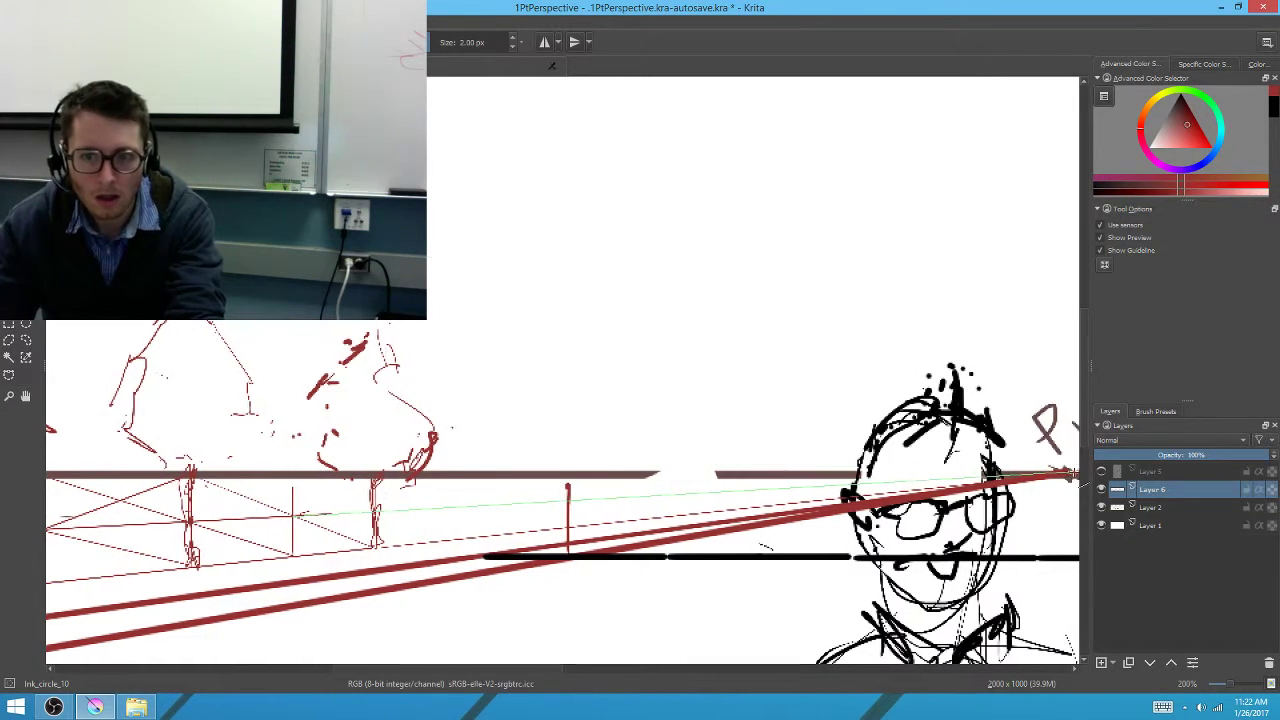
pyautogui.moveTo(300, 514); pyautogui.dragTo(1062, 475)
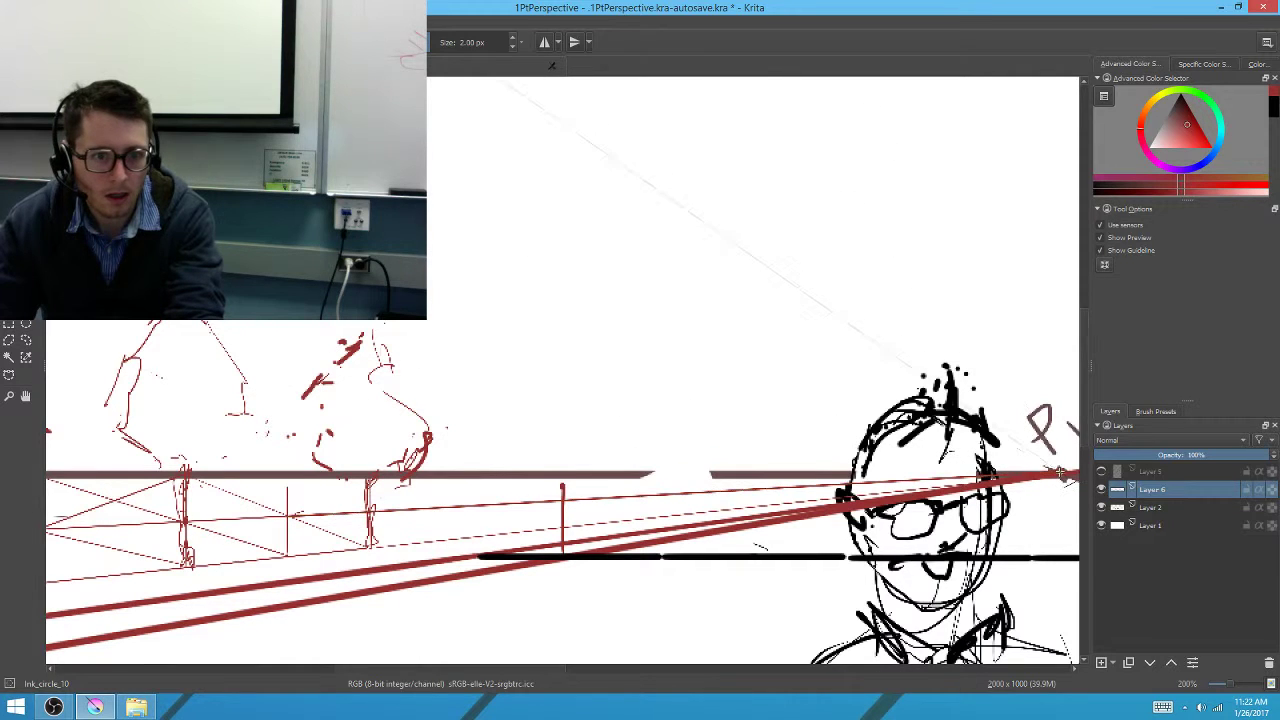
# Draw a fence line, a vertical post beyond the rightmost tree and a diagonal extending the fence
pyautogui.press('b')
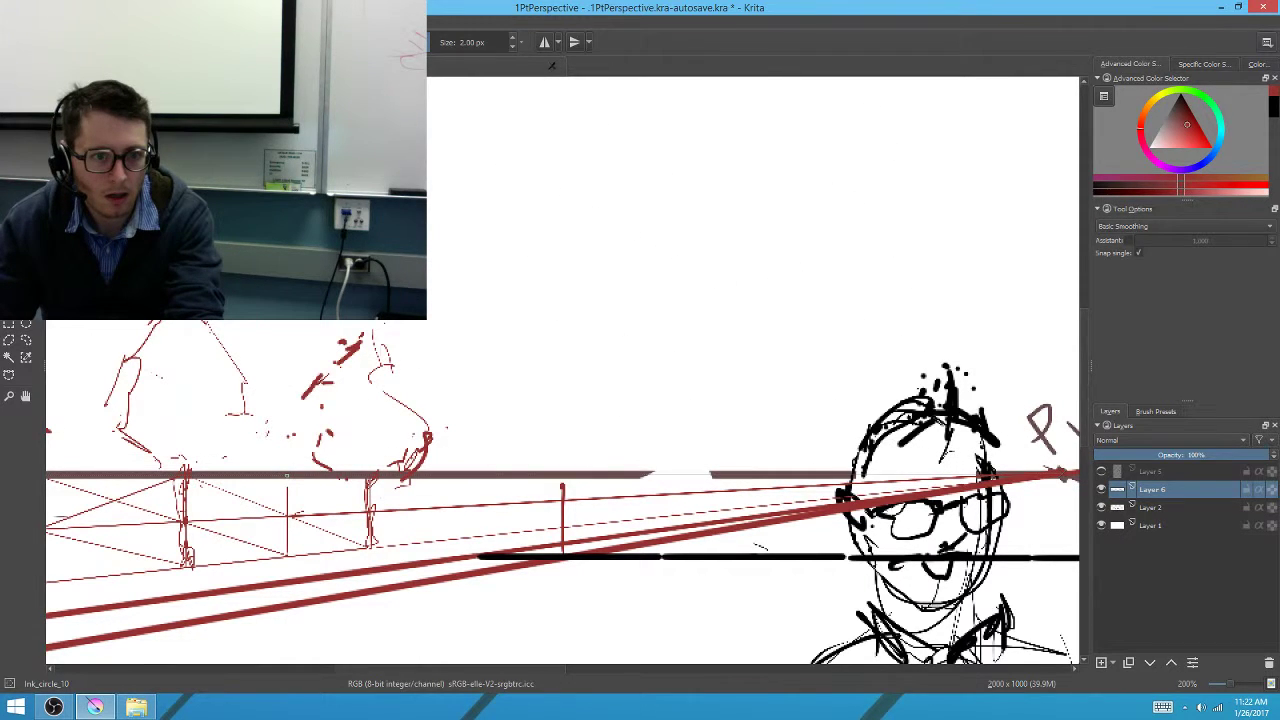
pyautogui.press('v')
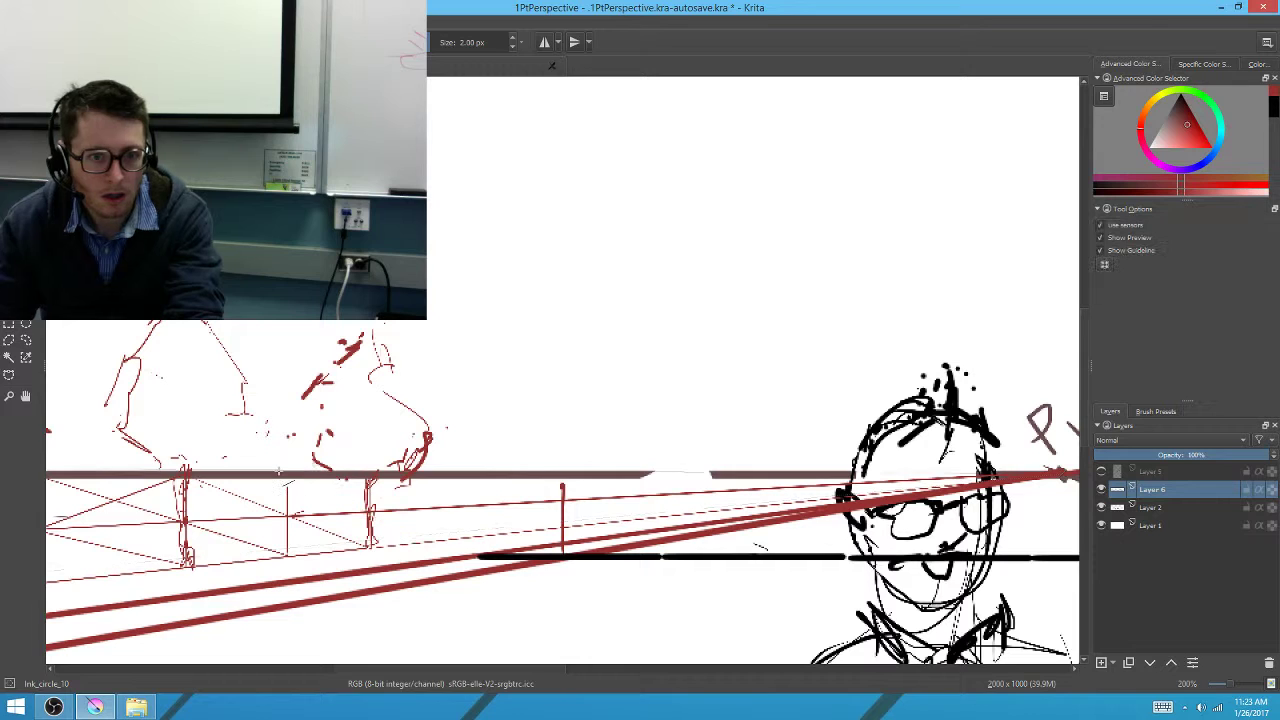
pyautogui.moveTo(287, 477)
pyautogui.mouseDown()
pyautogui.moveTo(427, 541)
pyautogui.moveTo(392, 543)
pyautogui.mouseUp()
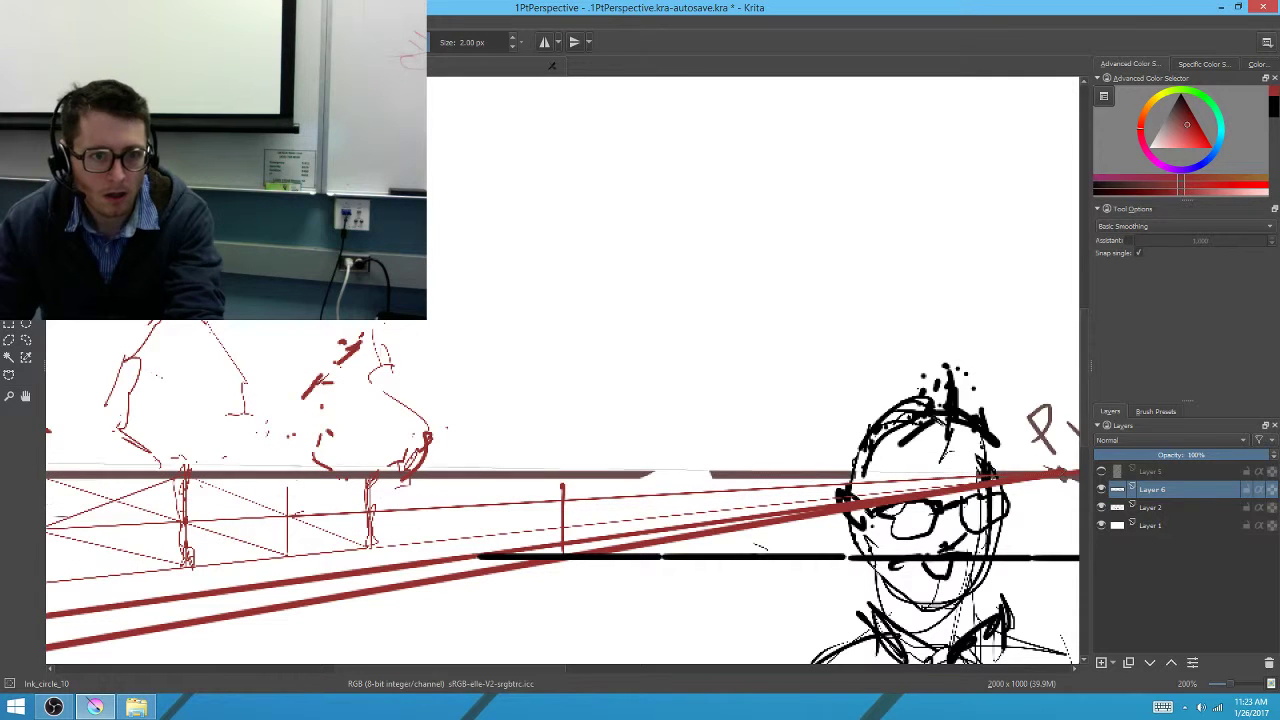
pyautogui.moveTo(288, 476); pyautogui.dragTo(427, 541)
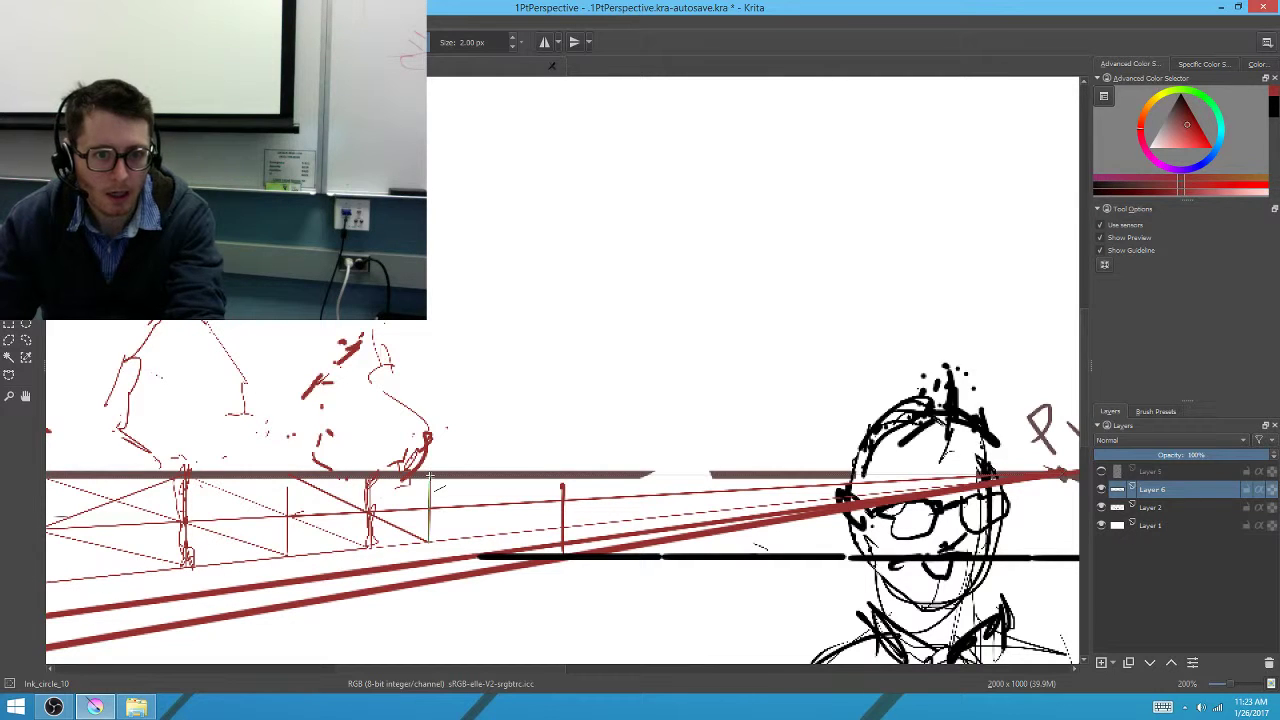
pyautogui.moveTo(430, 476); pyautogui.dragTo(429, 478)
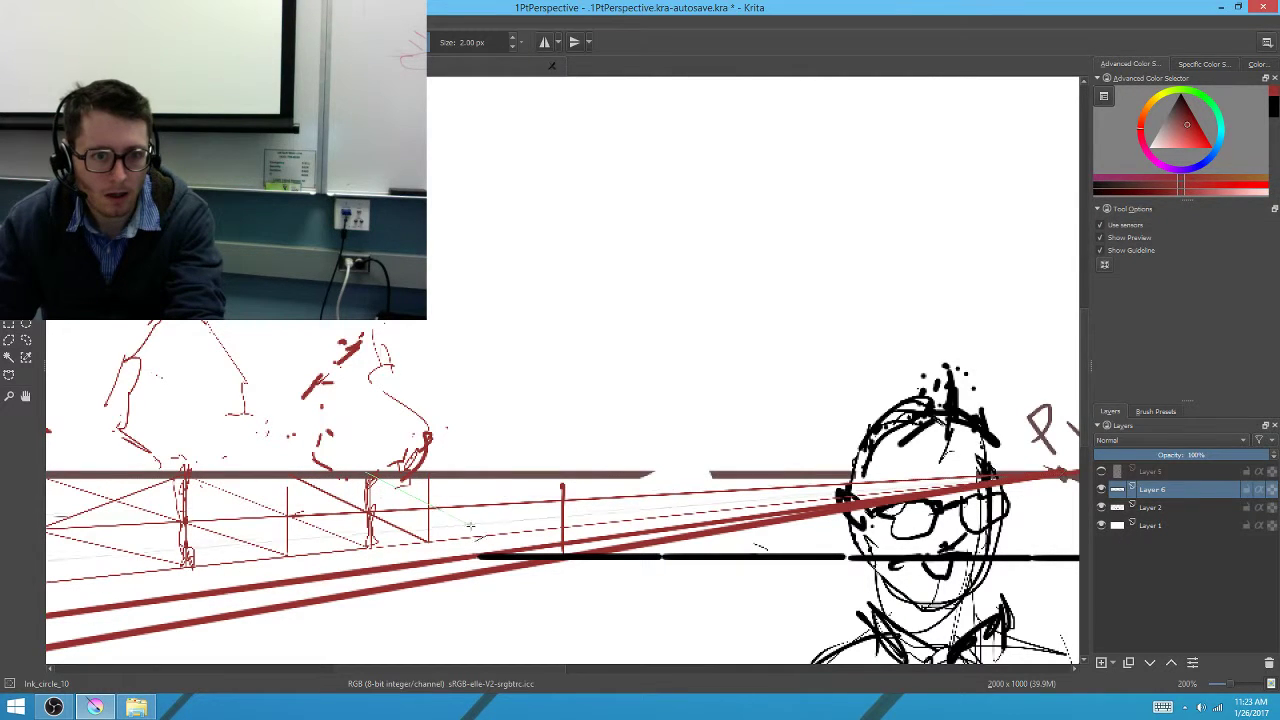
pyautogui.moveTo(370, 476); pyautogui.dragTo(476, 538)
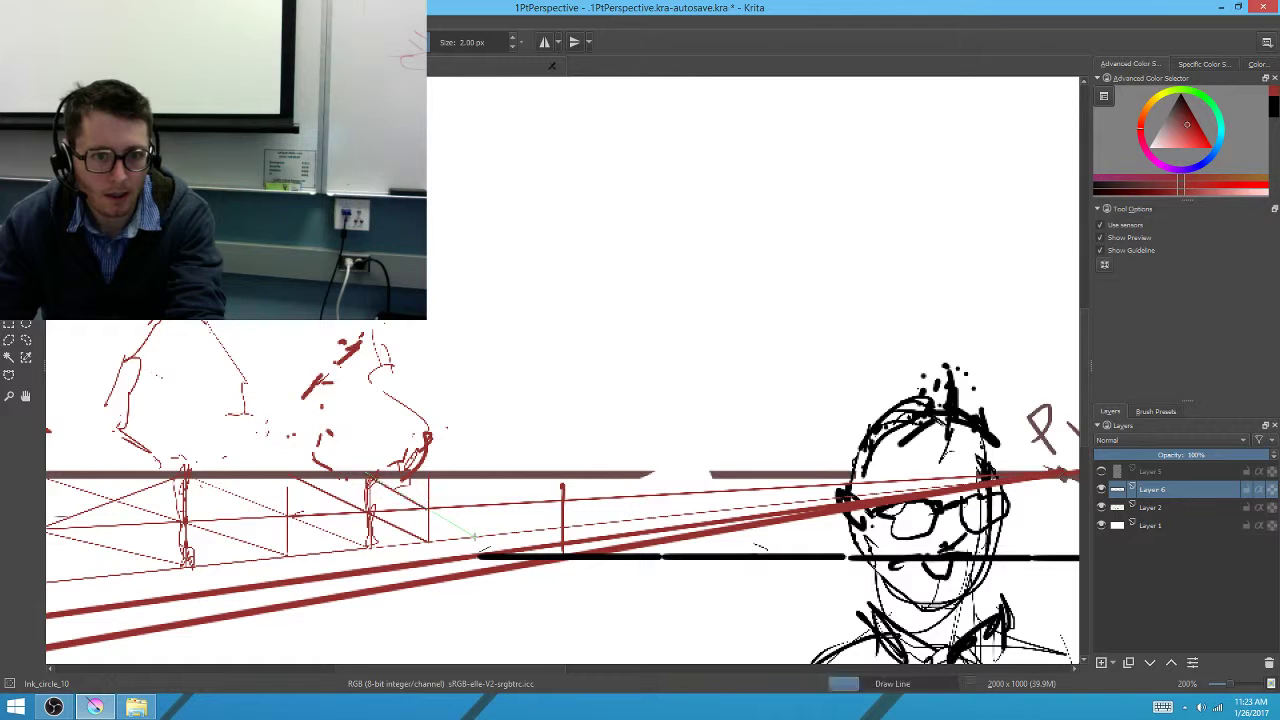
pyautogui.press('b')
# Zoom out to review the whole street scene, then zoom back in on the figure
pyautogui.press('-')
pyautogui.press('-')
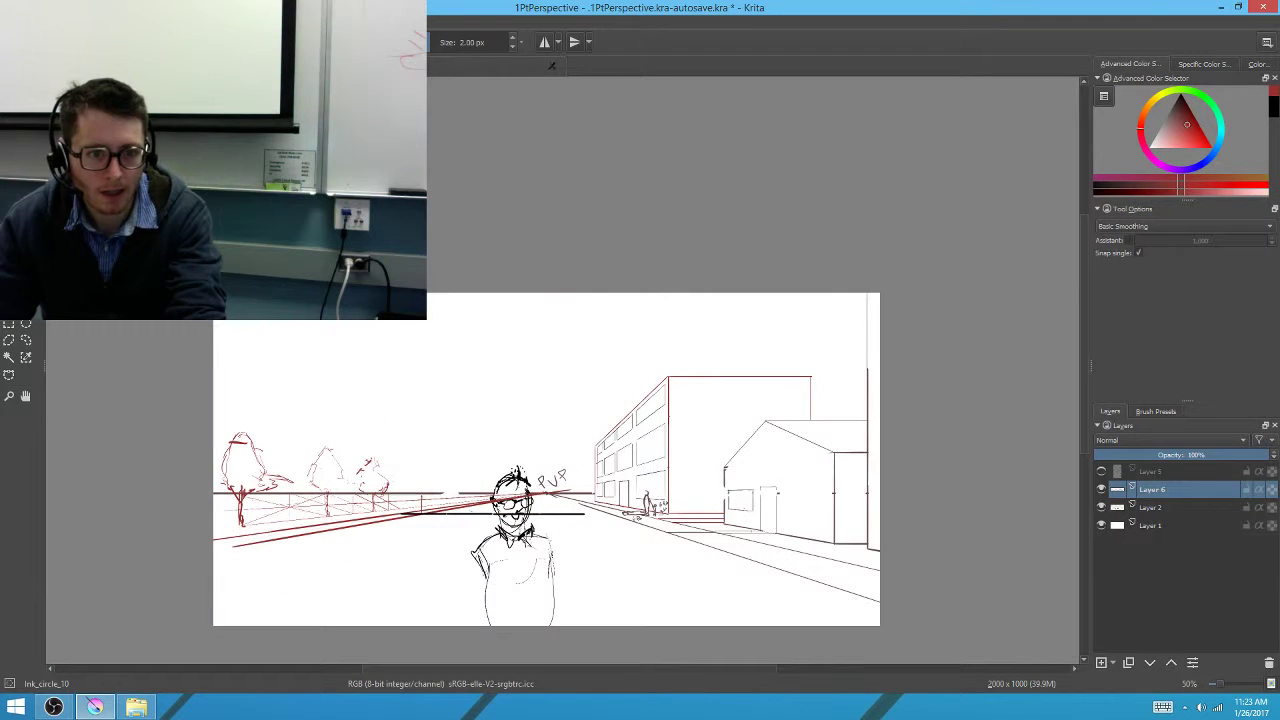
pyautogui.press('-')
pyautogui.press('-')
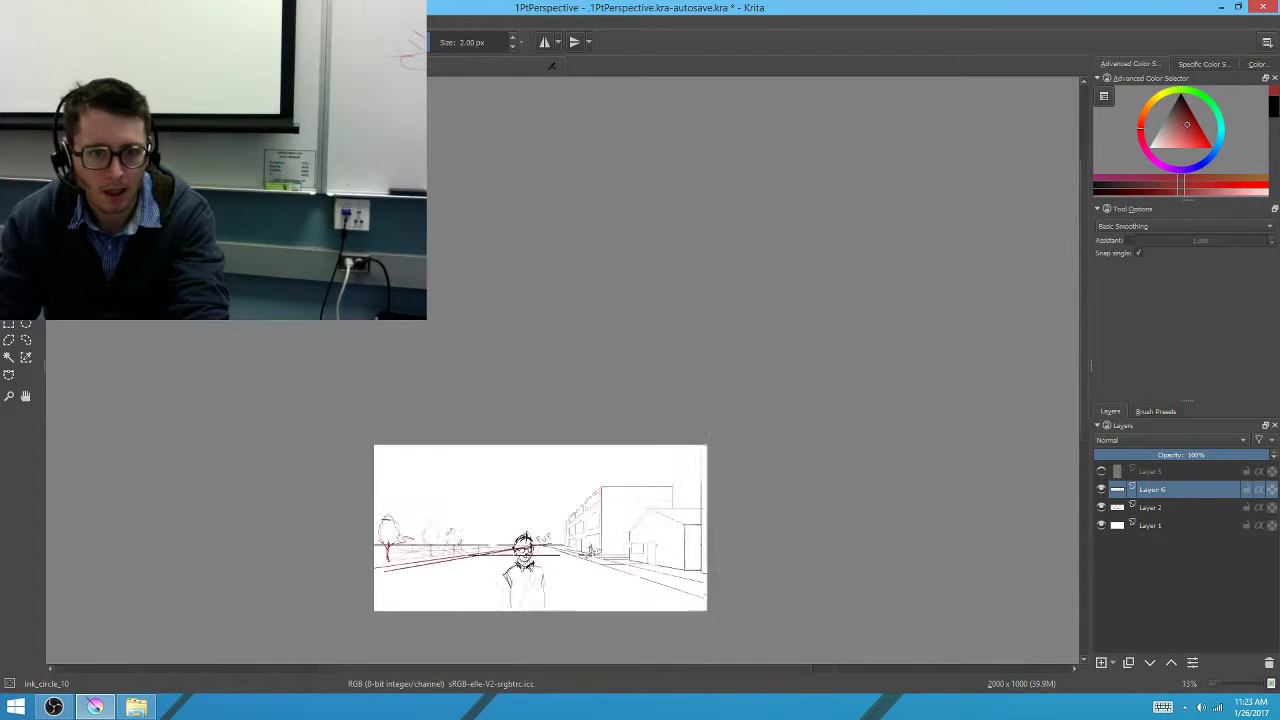
pyautogui.press('+')
pyautogui.moveTo(522, 612); pyautogui.dragTo(509, 440)
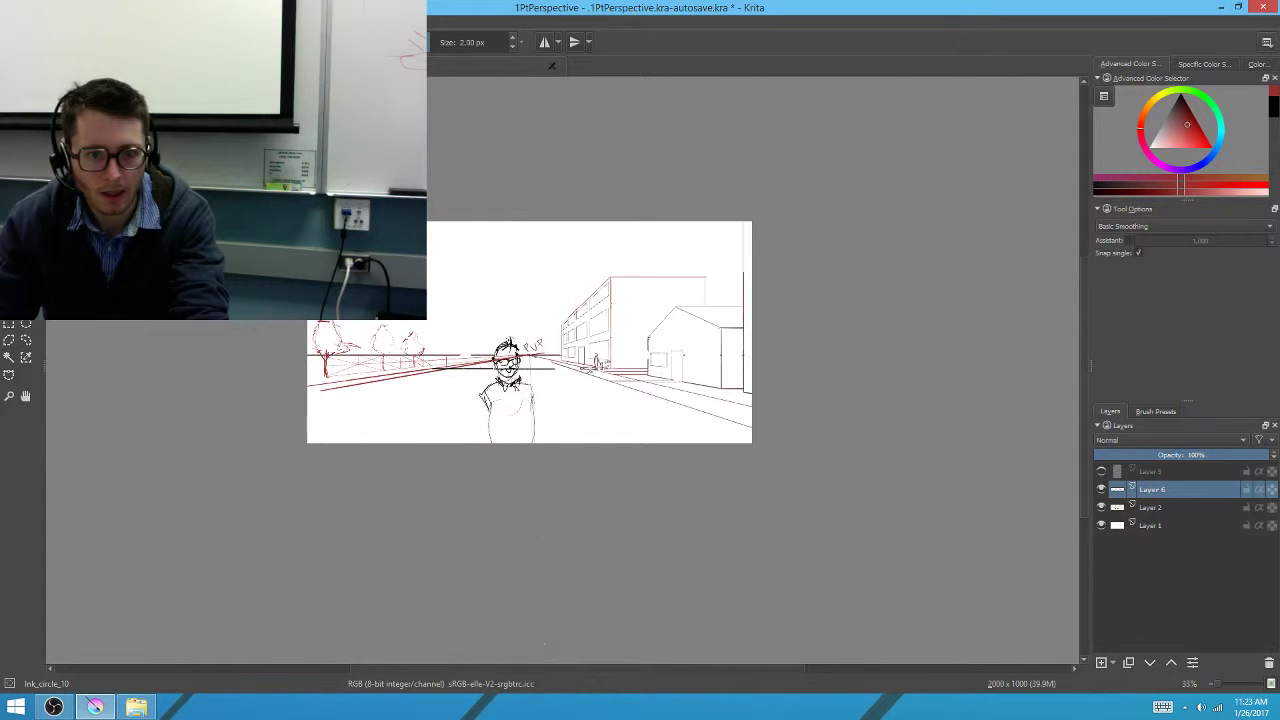
pyautogui.moveTo(544, 645); pyautogui.dragTo(534, 603)
pyautogui.moveTo(480, 500); pyautogui.dragTo(502, 575)
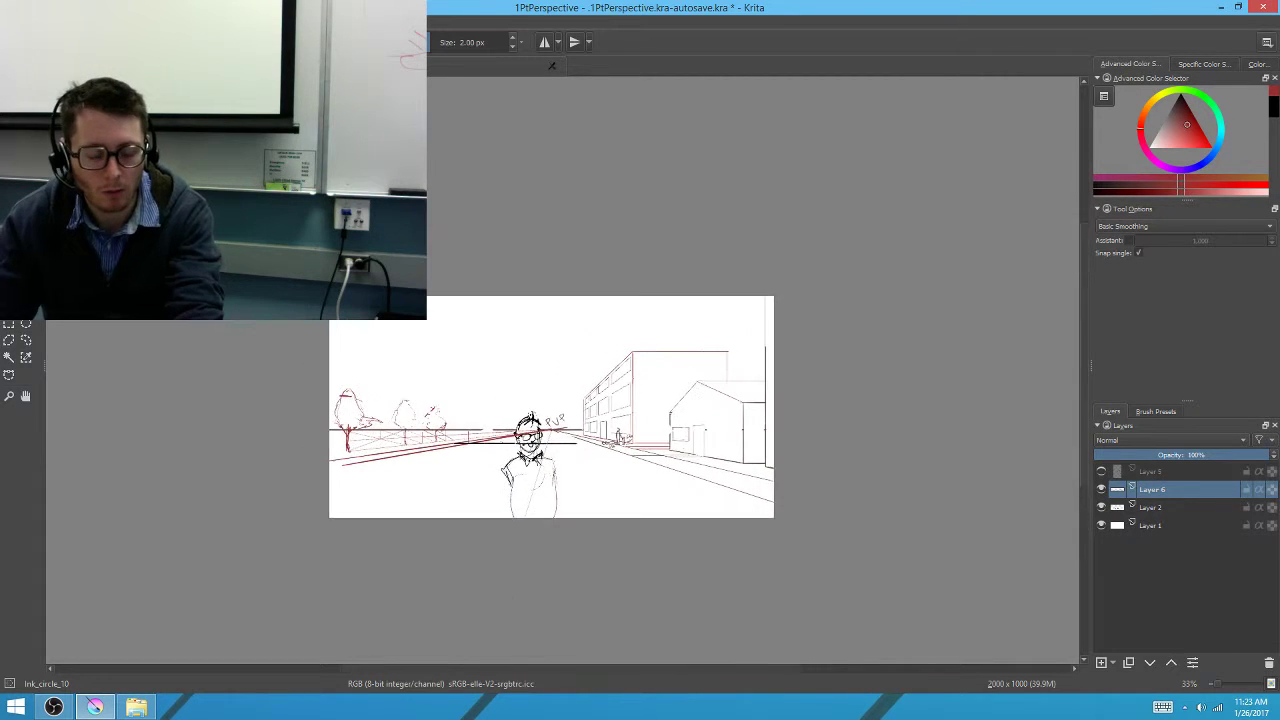
pyautogui.scroll(5, 500, 598)
pyautogui.moveTo(600, 250); pyautogui.dragTo(600, 580)
# Add vertical posts, two diagonal braces and a hatch stroke to the railing
pyautogui.moveTo(700, 250); pyautogui.dragTo(738, 368)
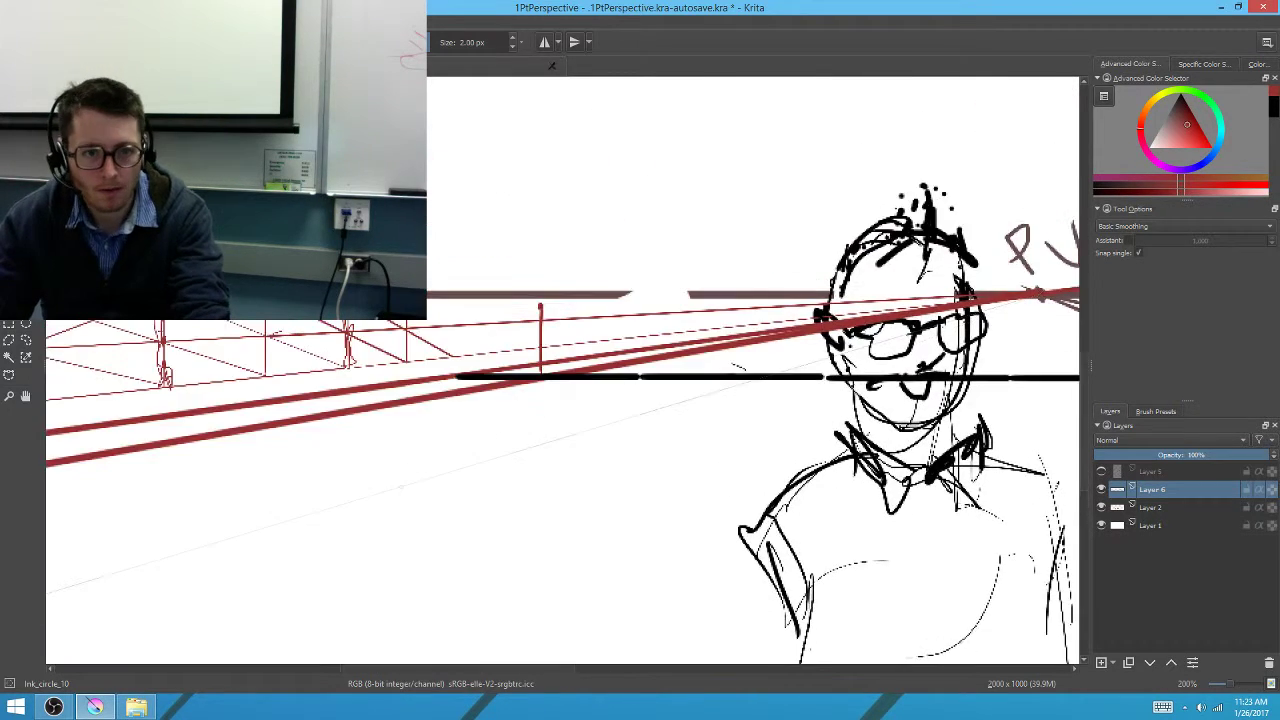
pyautogui.press('v')
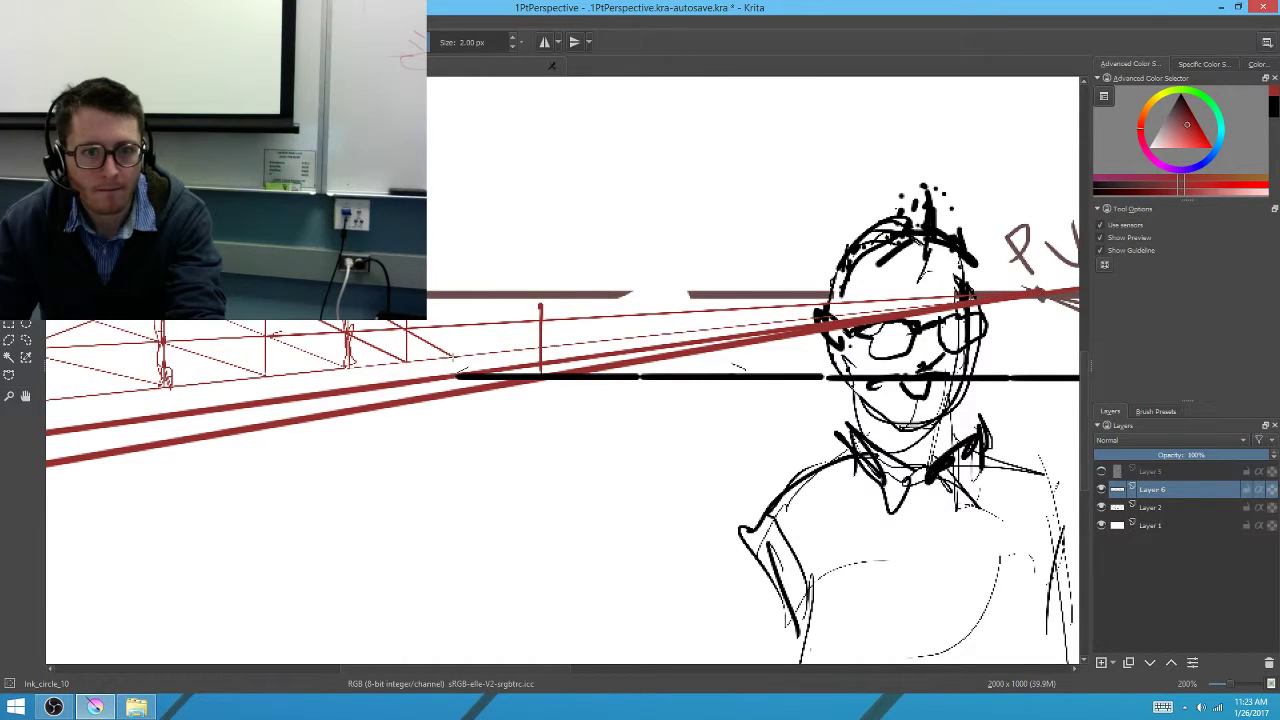
pyautogui.press('b')
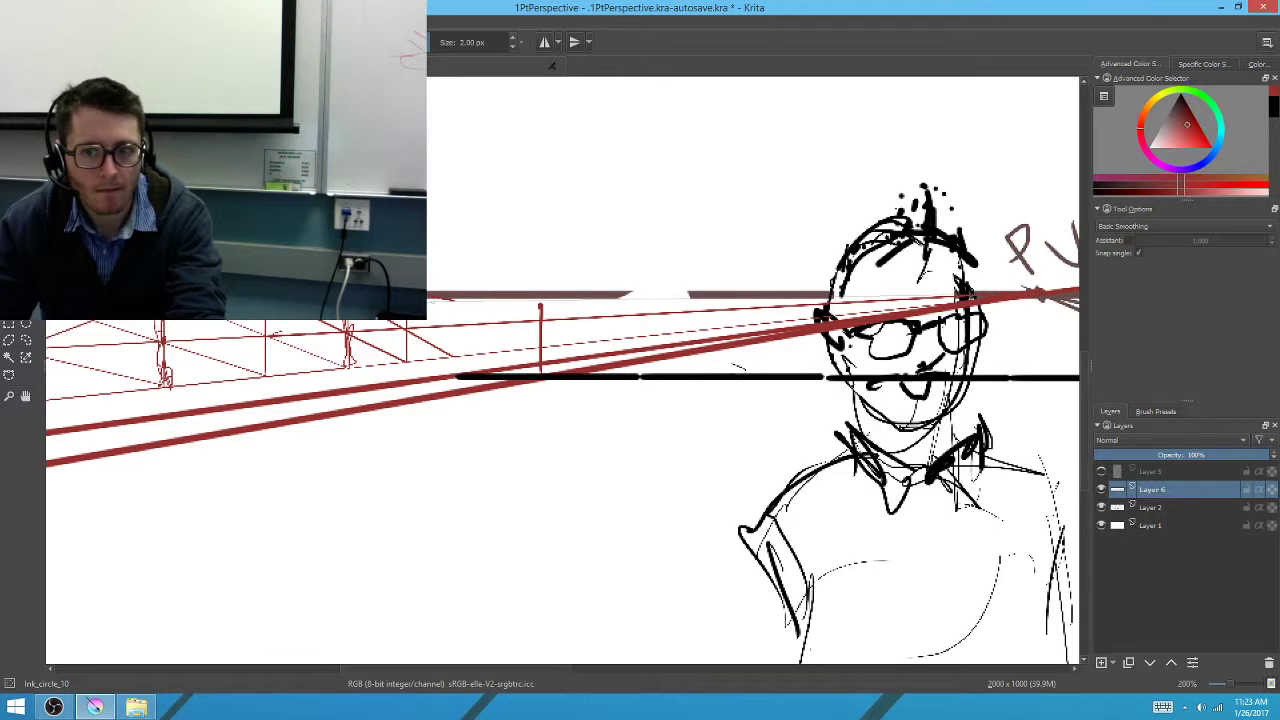
pyautogui.press('v')
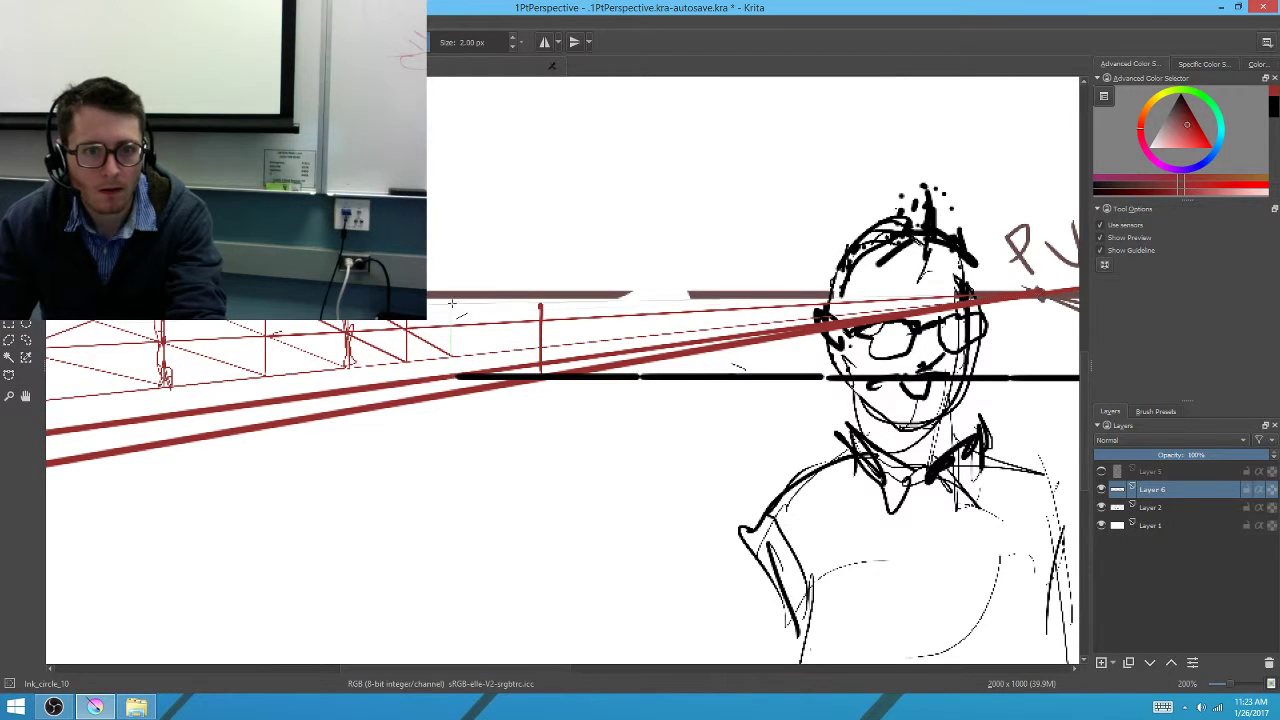
pyautogui.moveTo(452, 293); pyautogui.dragTo(451, 355)
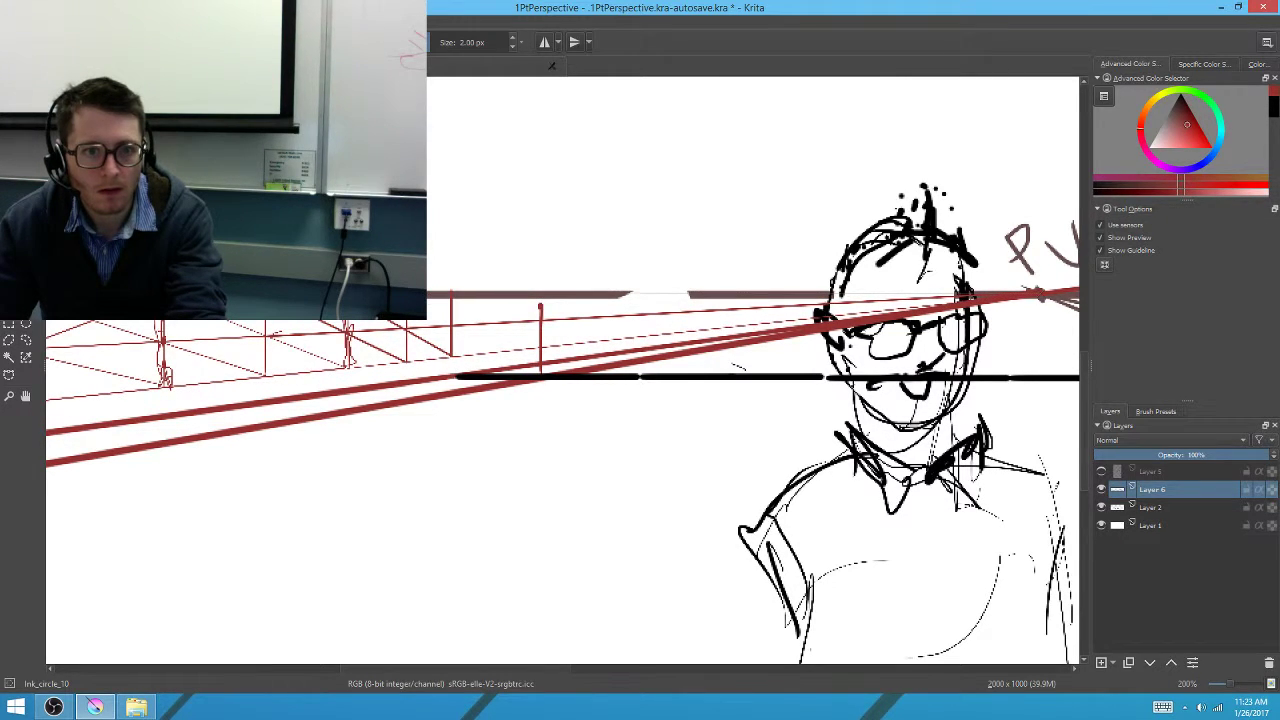
pyautogui.moveTo(430, 310); pyautogui.dragTo(481, 352)
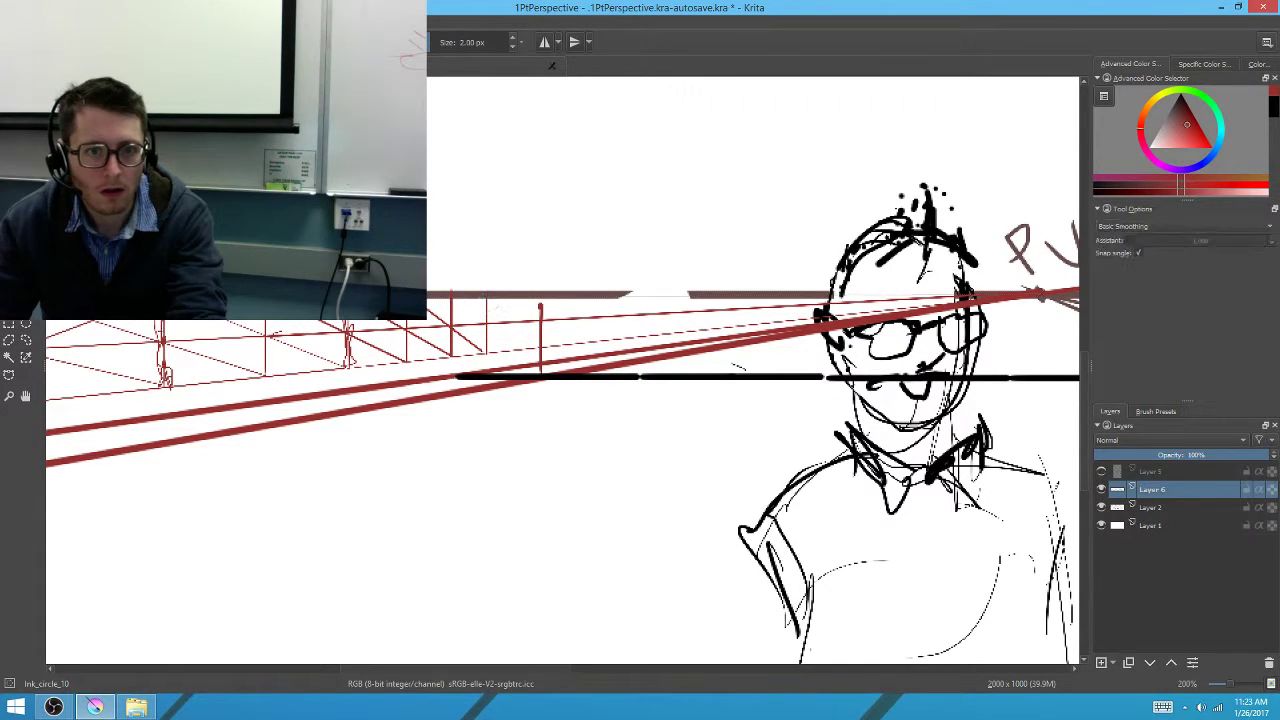
pyautogui.moveTo(456, 297); pyautogui.dragTo(506, 341)
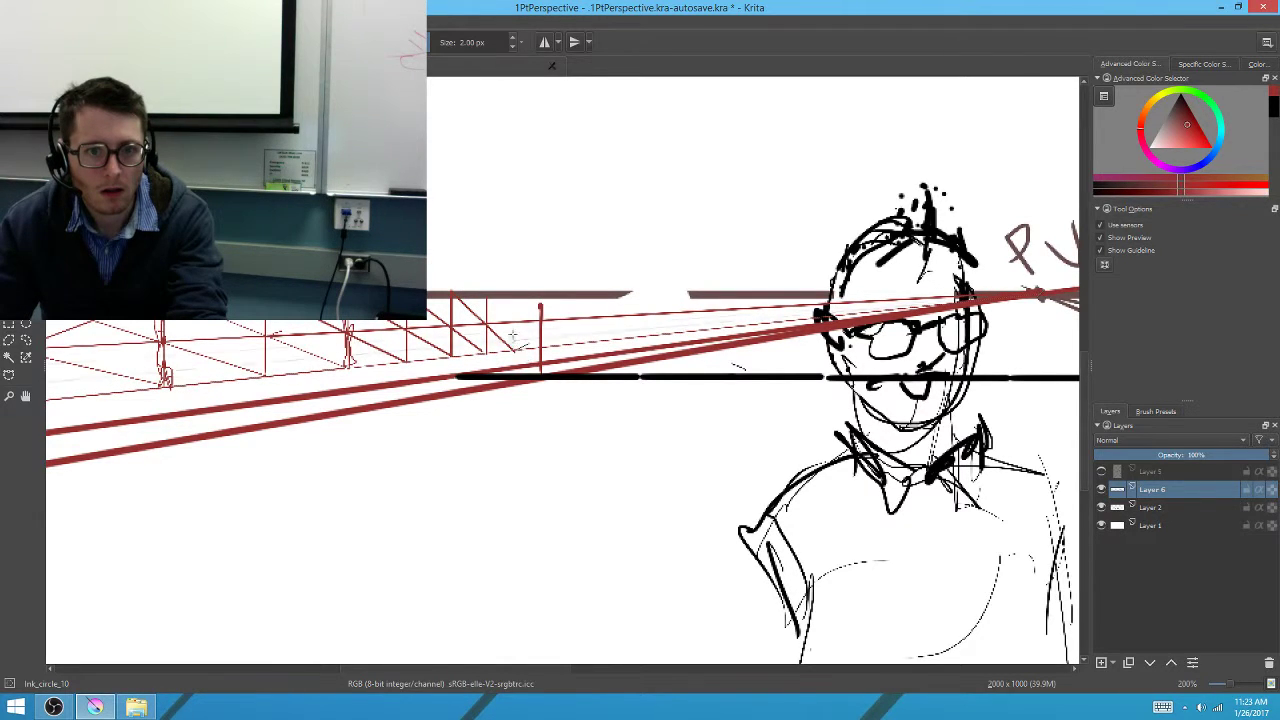
pyautogui.moveTo(511, 296); pyautogui.dragTo(545, 350)
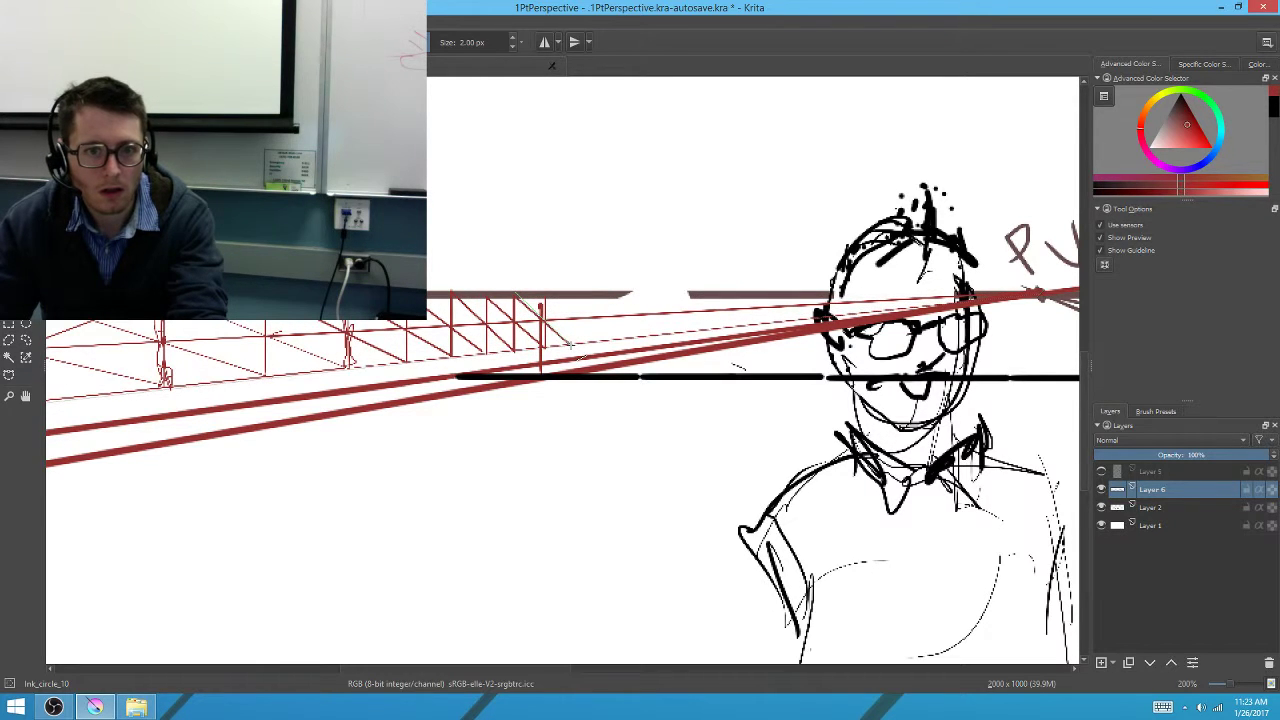
pyautogui.moveTo(568, 298); pyautogui.dragTo(575, 345)
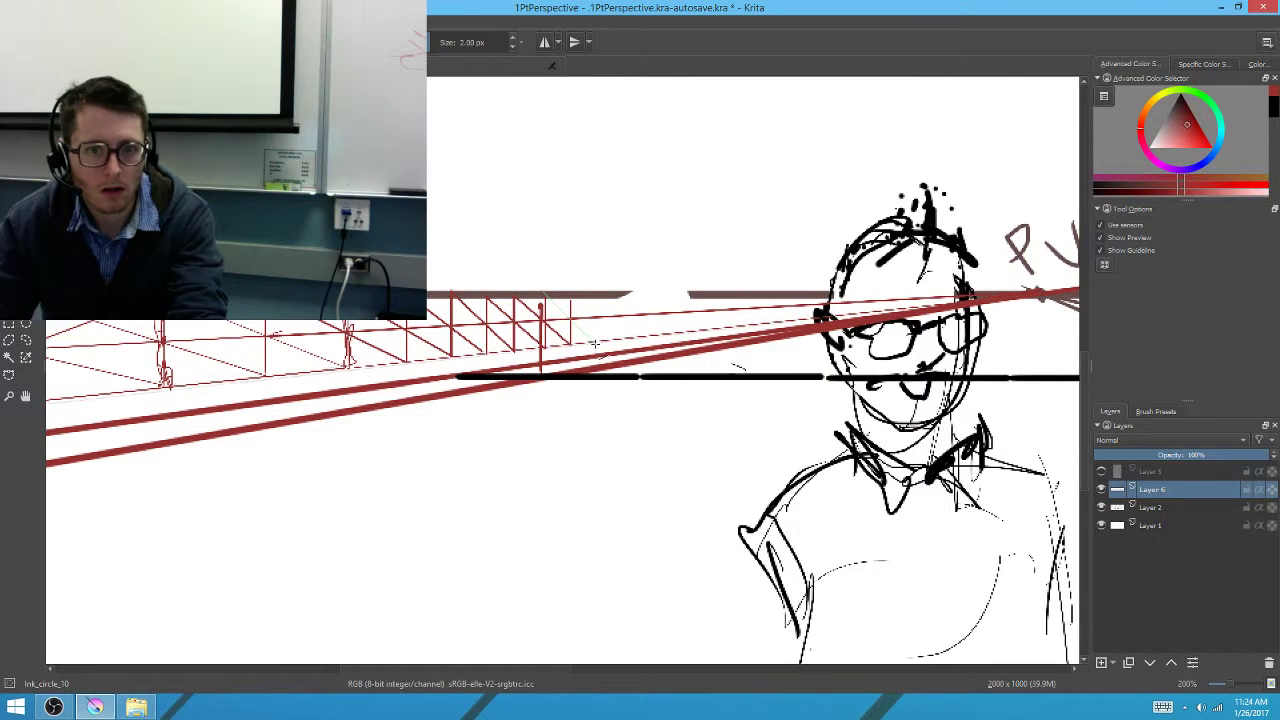
pyautogui.press('b')
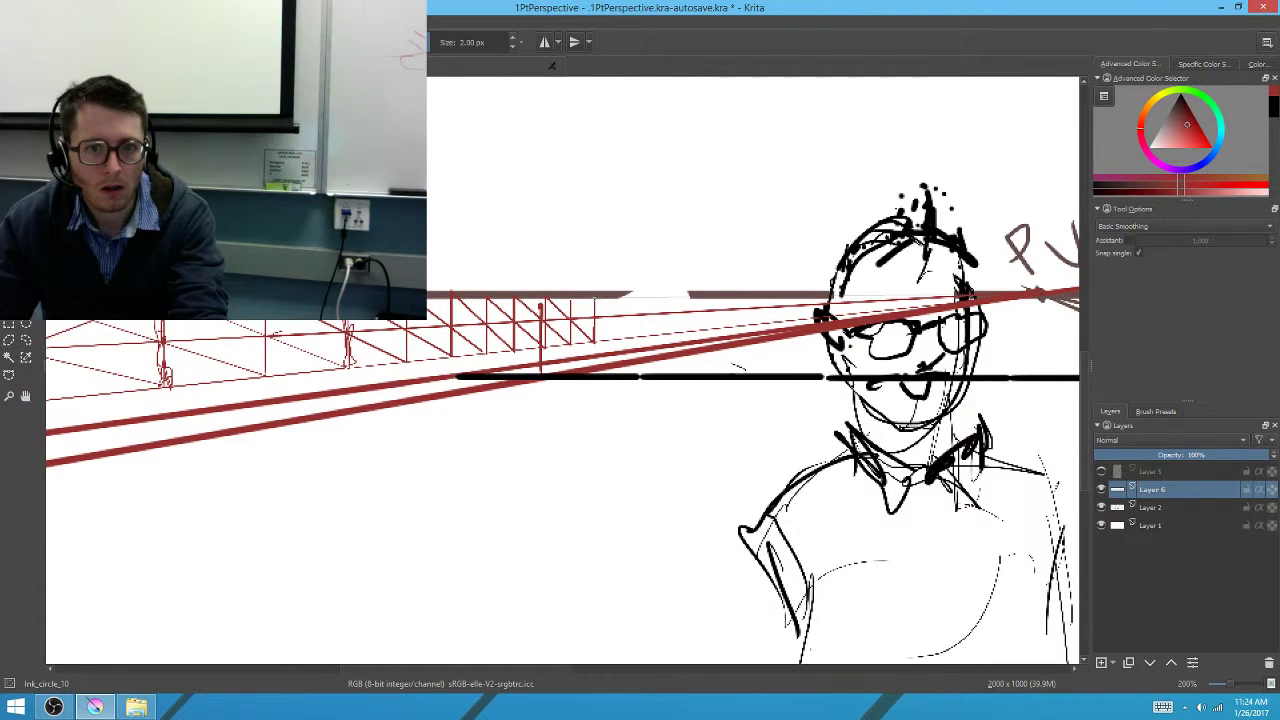
pyautogui.scroll(2, 470, 452)
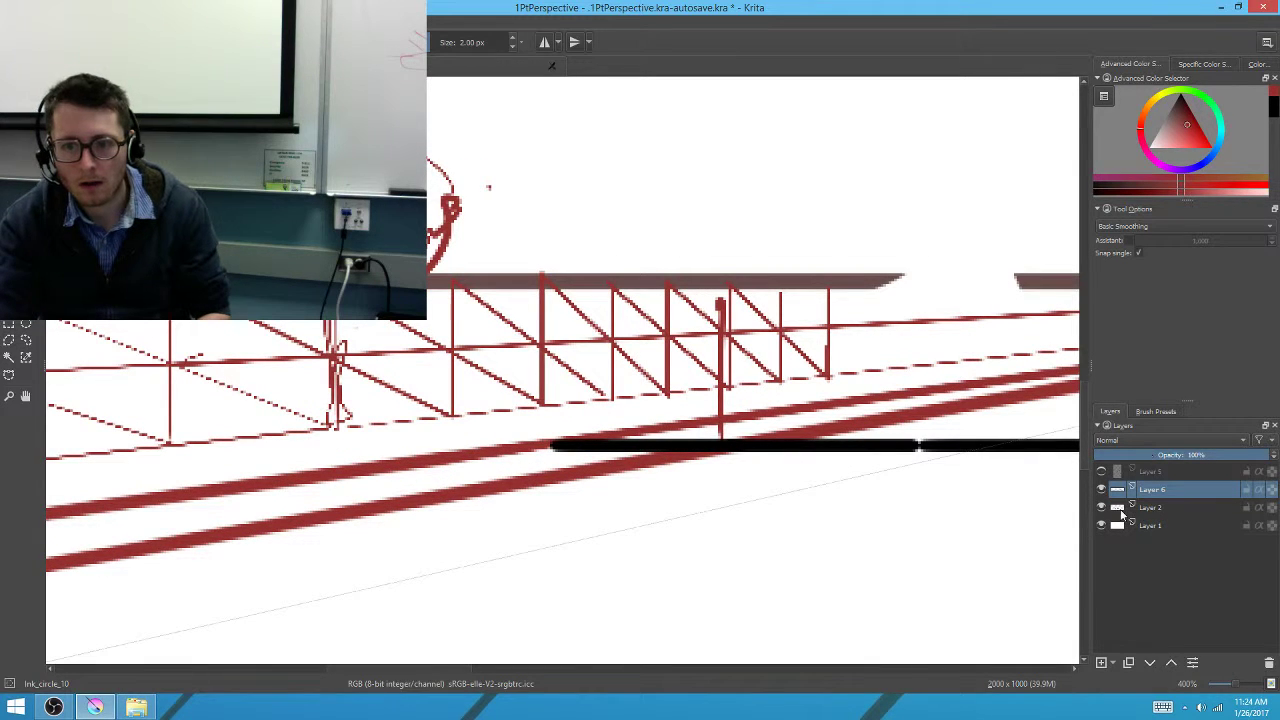
# Fade Layer 6 to about 30% opacity and make Layer 2 the drawing layer
pyautogui.click(1146, 456)
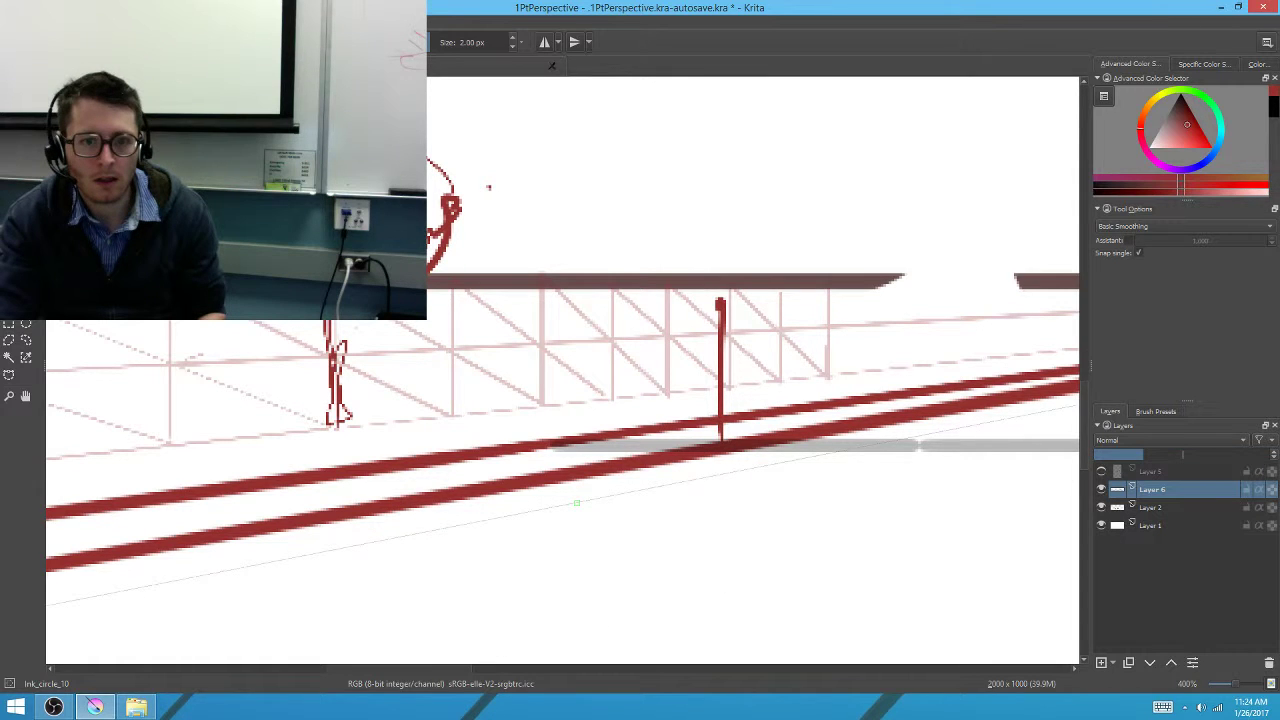
pyautogui.click(1166, 508)
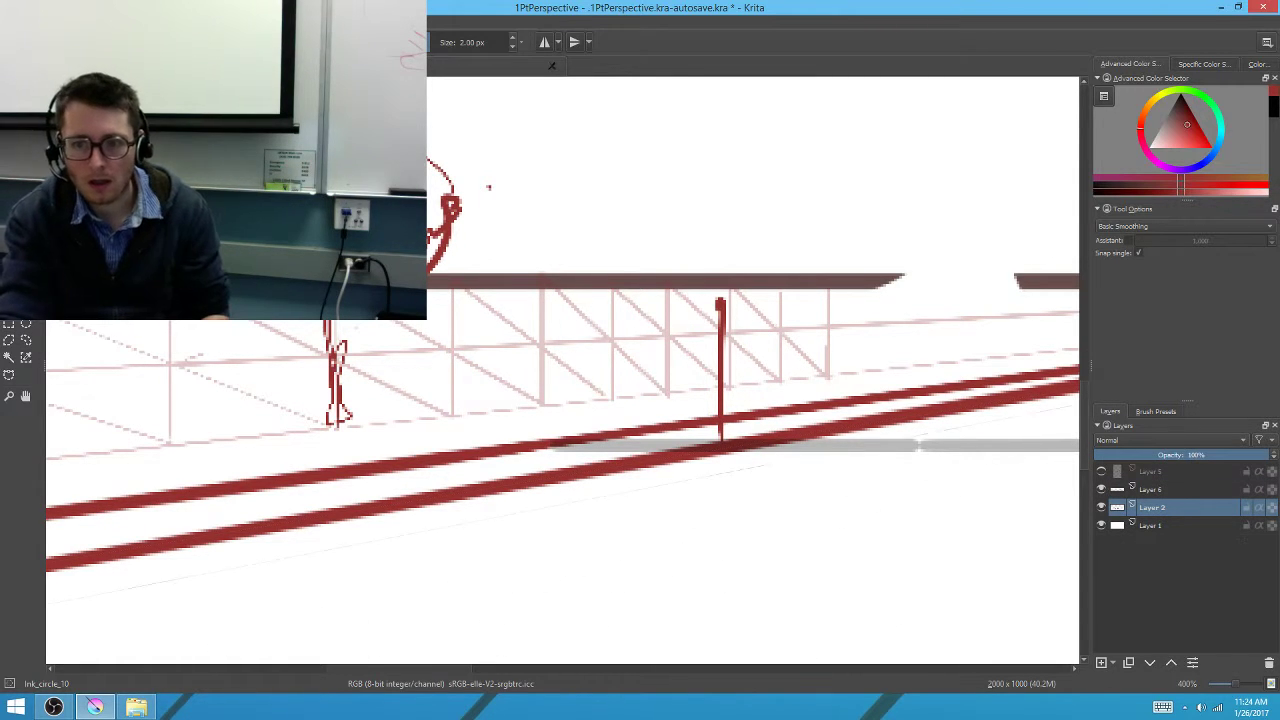
pyautogui.rightClick(737, 439)
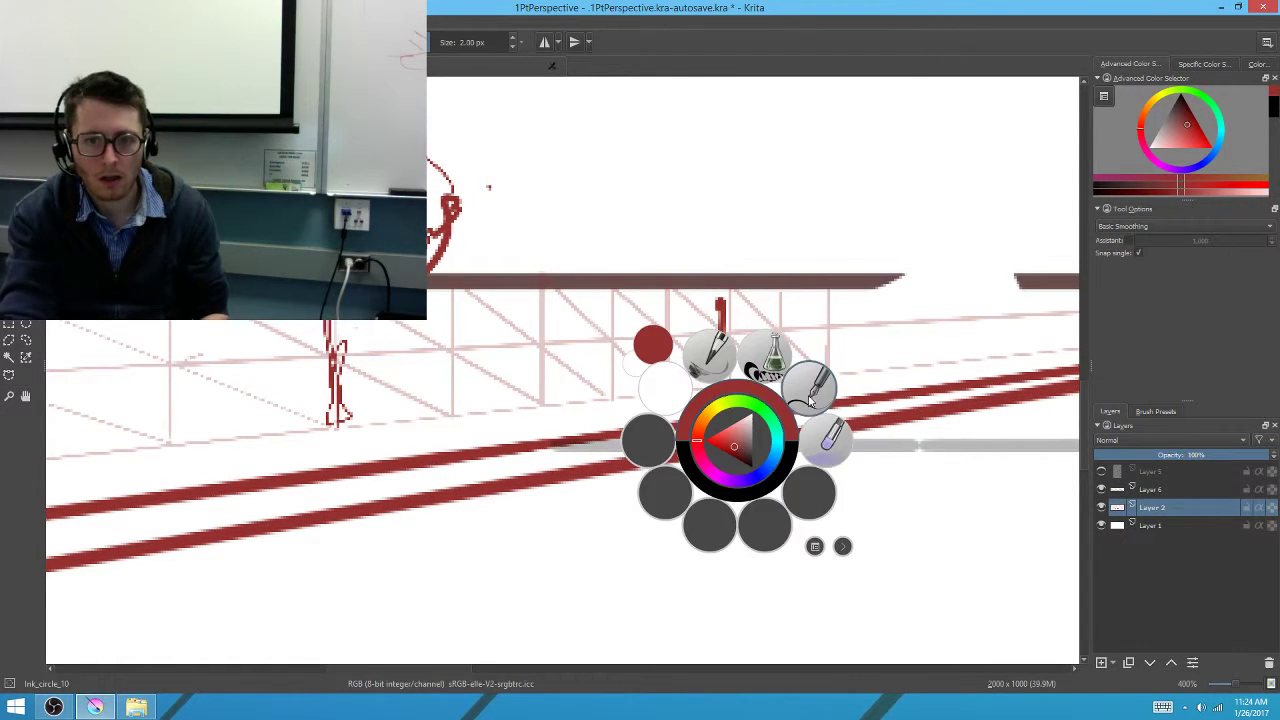
pyautogui.moveTo(598, 471); pyautogui.dragTo(627, 493)
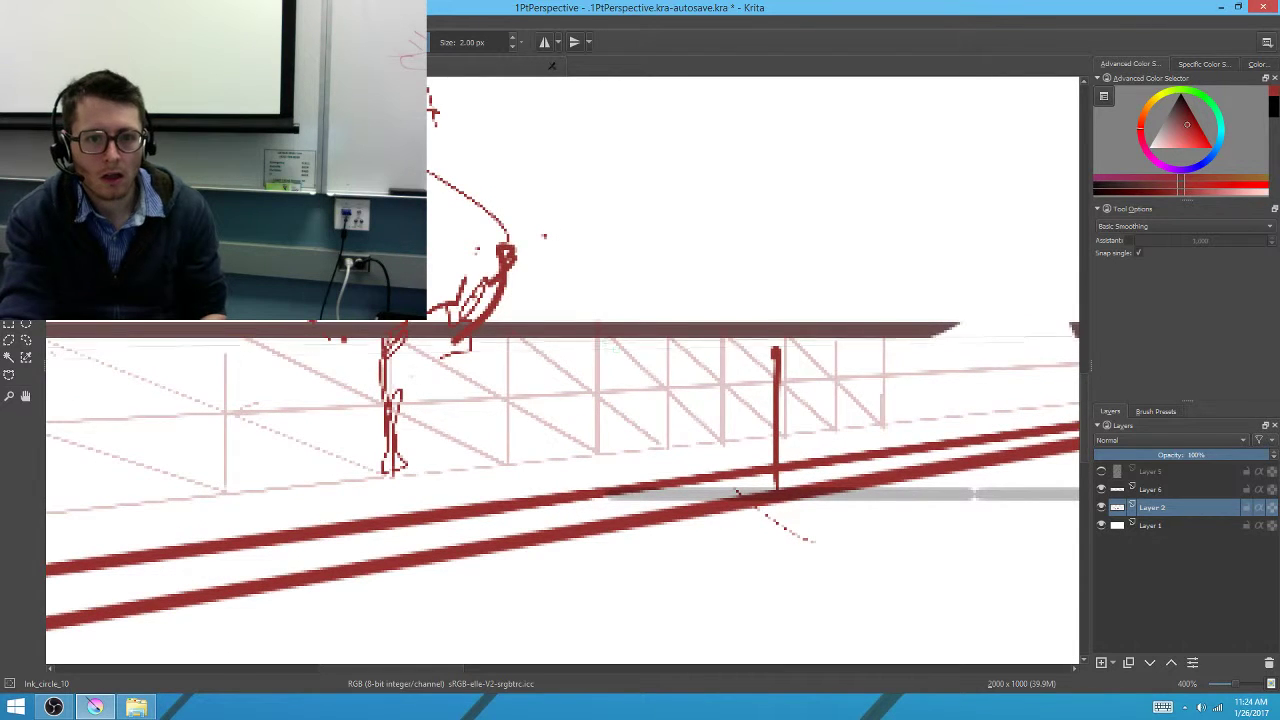
pyautogui.moveTo(571, 391); pyautogui.dragTo(837, 470)
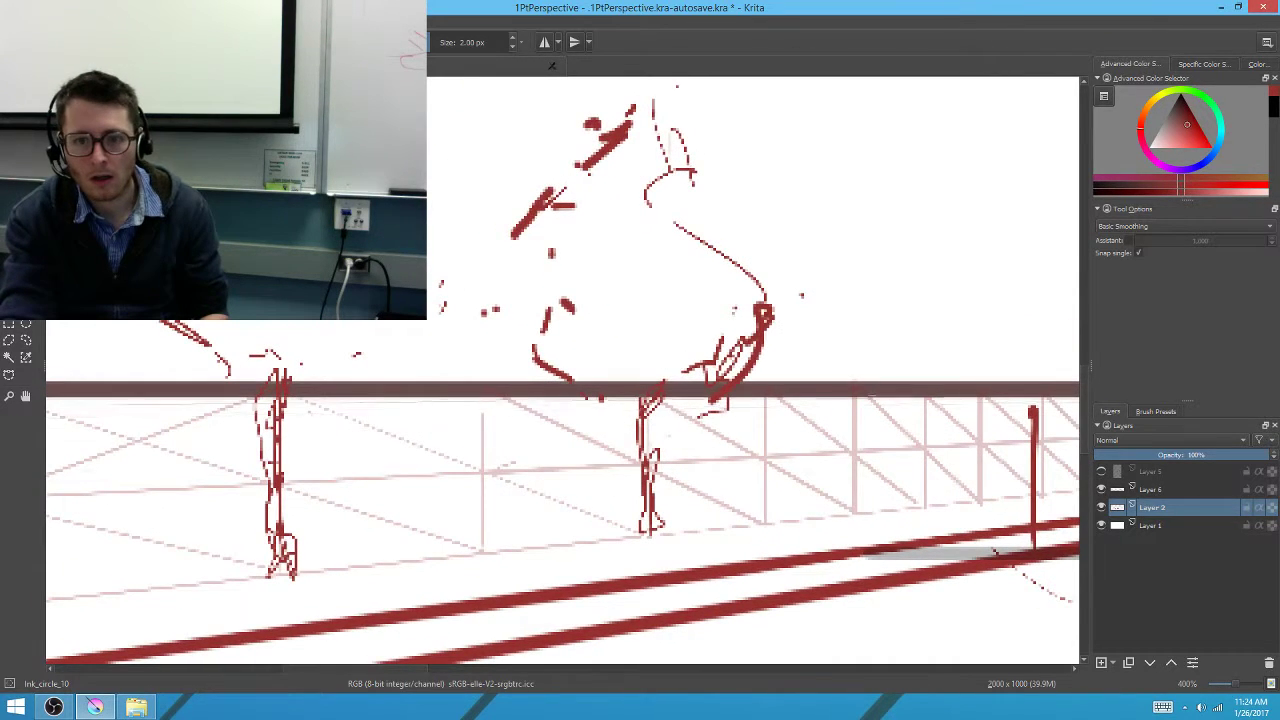
# Sketch a new red tree's trunk and crown above the railing, with the brush at 4 px
pyautogui.moveTo(854, 408)
pyautogui.mouseDown()
pyautogui.moveTo(872, 503)
pyautogui.moveTo(840, 398)
pyautogui.mouseUp()
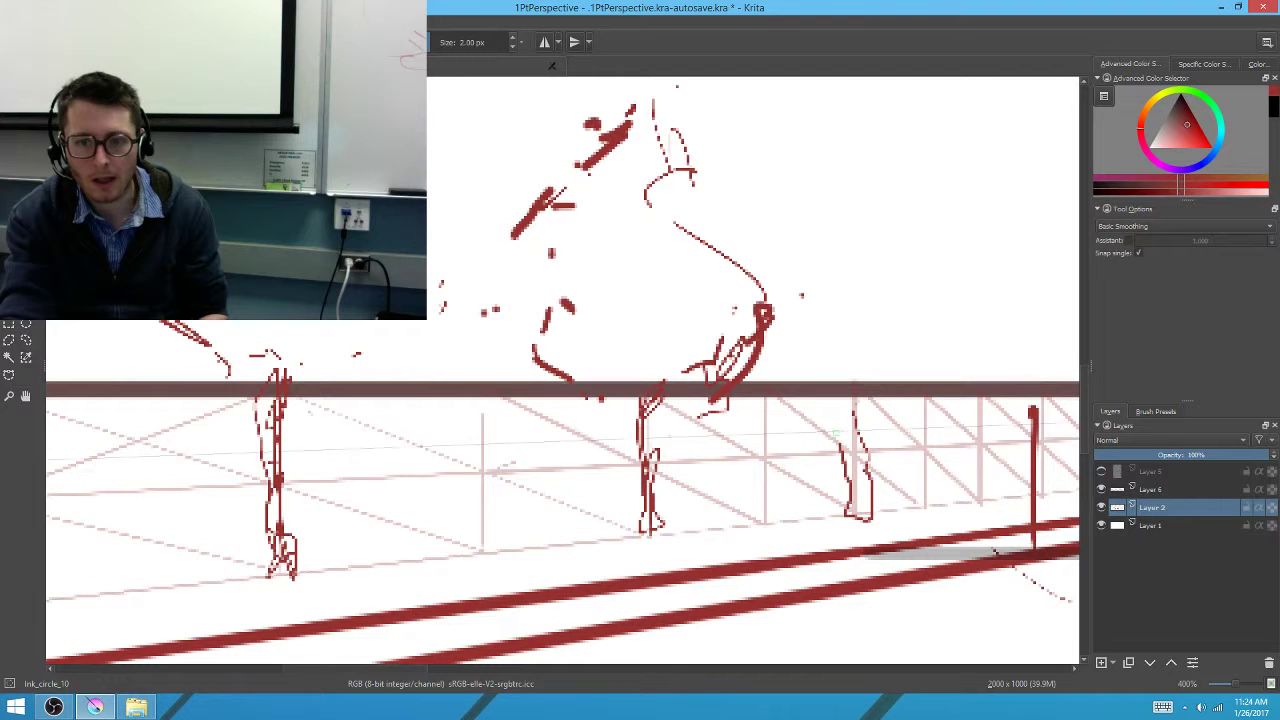
pyautogui.moveTo(828, 321); pyautogui.dragTo(781, 449)
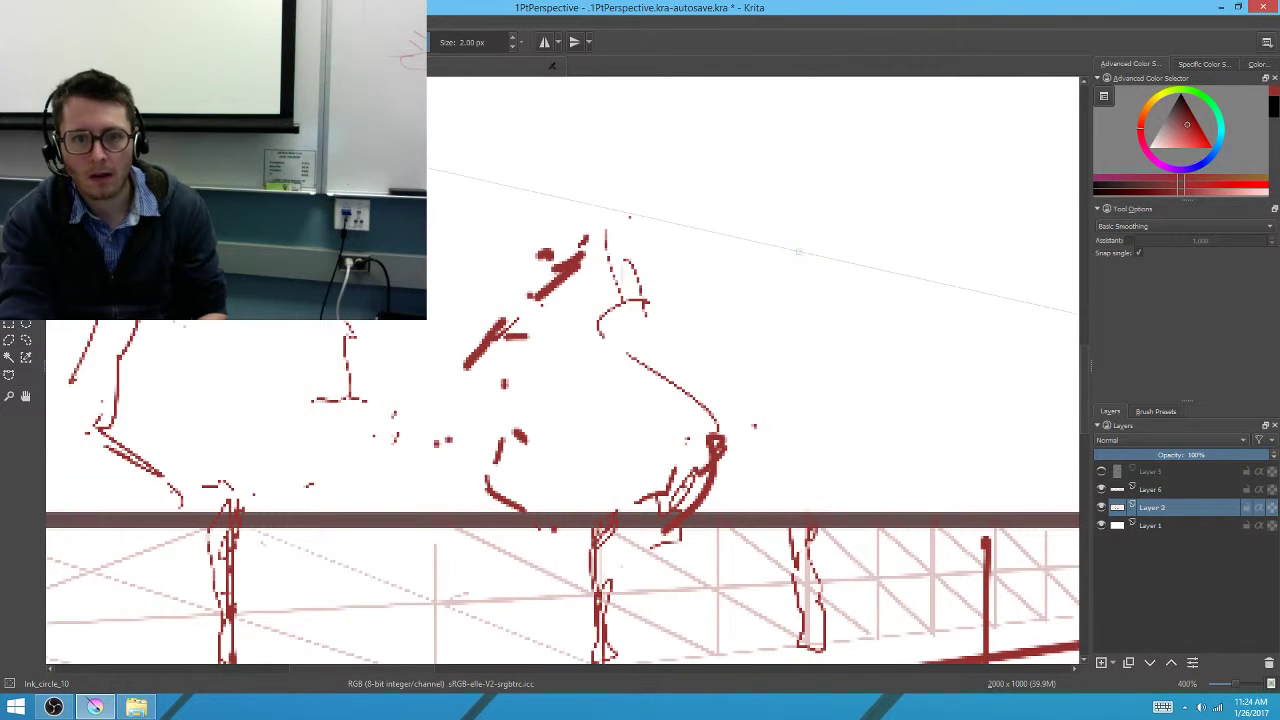
pyautogui.click(805, 255)
pyautogui.click(825, 292)
pyautogui.click(850, 330)
pyautogui.moveTo(853, 415); pyautogui.dragTo(860, 384)
pyautogui.press(']')
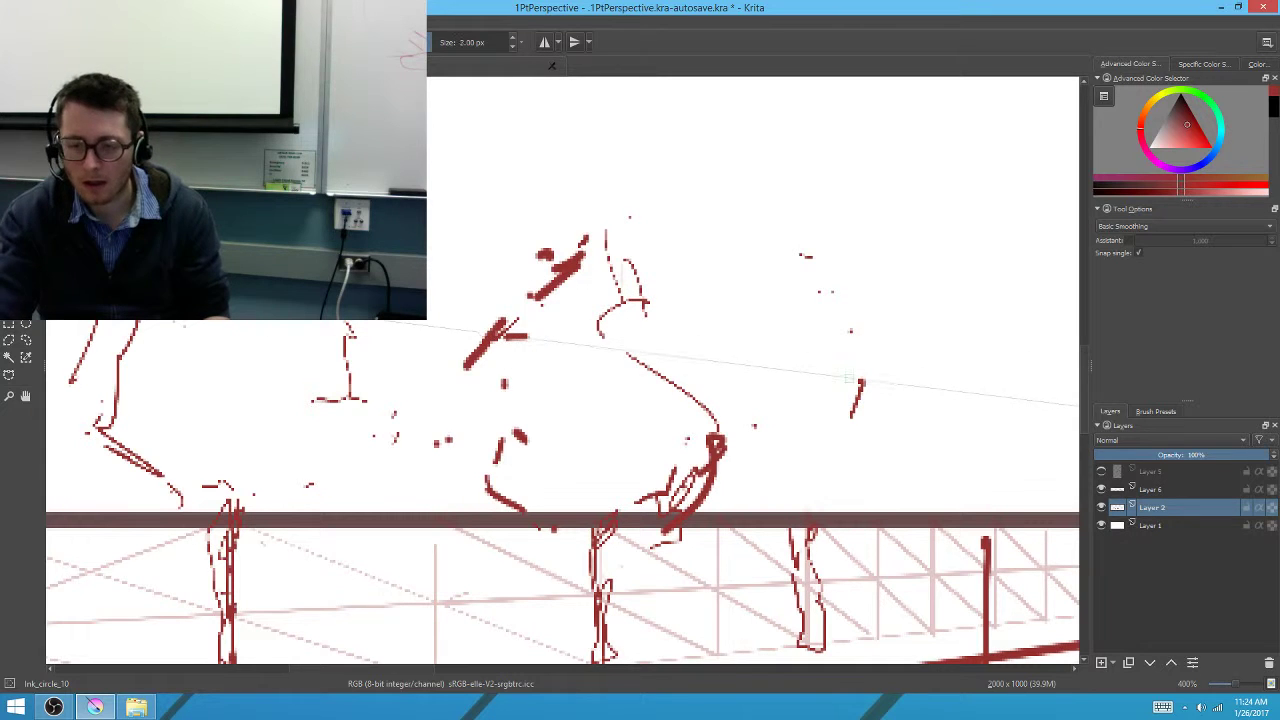
pyautogui.moveTo(850, 428)
pyautogui.mouseDown()
pyautogui.moveTo(832, 300)
pyautogui.moveTo(790, 310)
pyautogui.moveTo(765, 400)
pyautogui.moveTo(850, 450)
pyautogui.moveTo(845, 500)
pyautogui.moveTo(872, 390)
pyautogui.mouseUp()
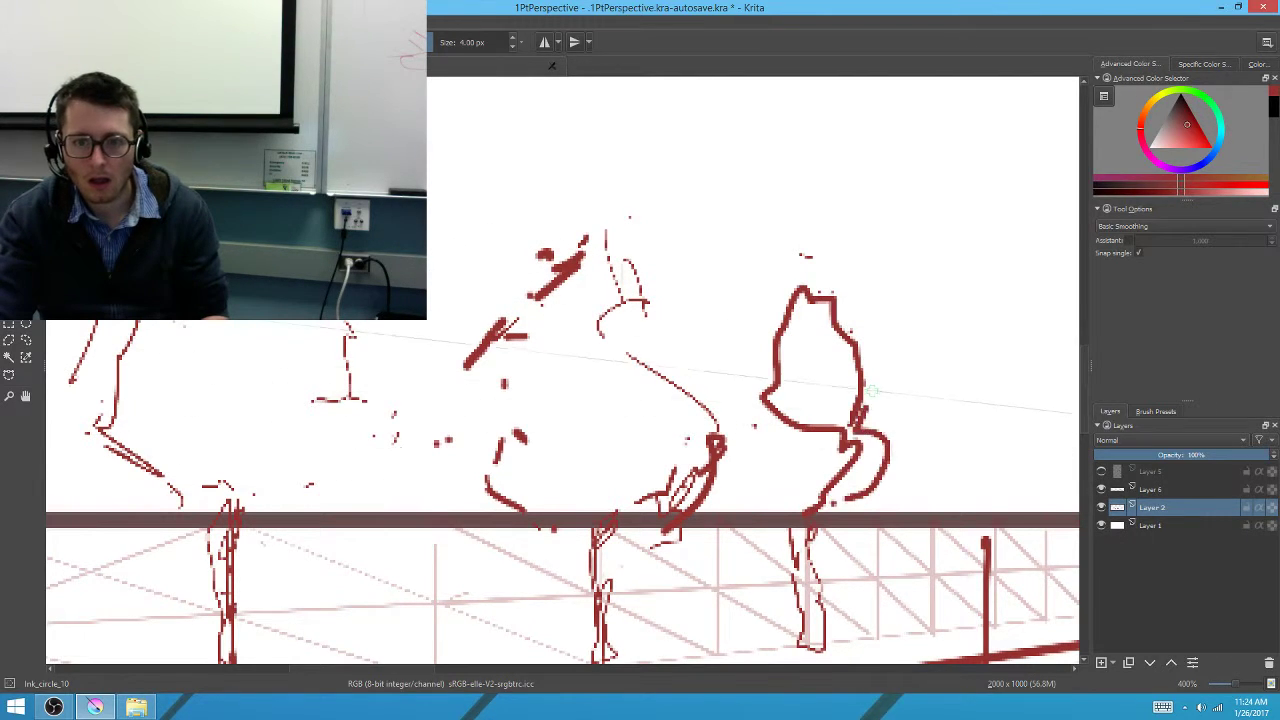
pyautogui.moveTo(805, 258); pyautogui.dragTo(772, 285)
pyautogui.click(742, 328)
pyautogui.moveTo(724, 358); pyautogui.dragTo(742, 392)
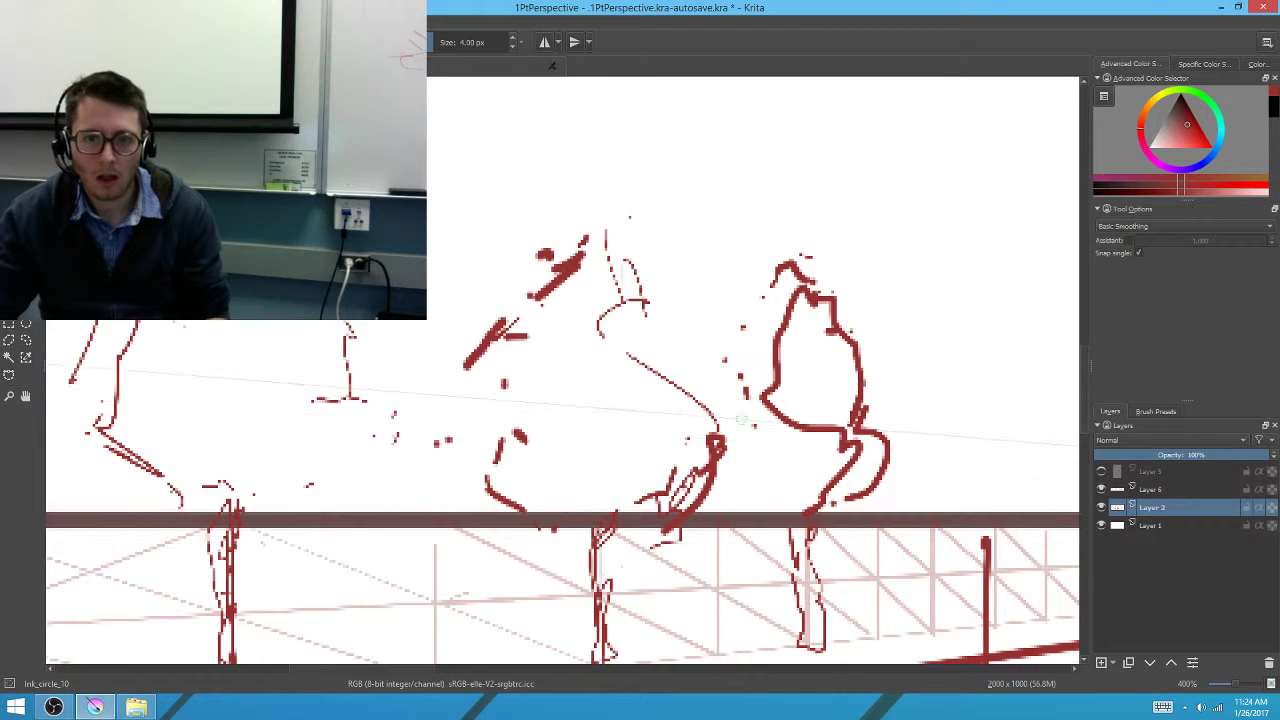
pyautogui.moveTo(730, 497); pyautogui.dragTo(768, 503)
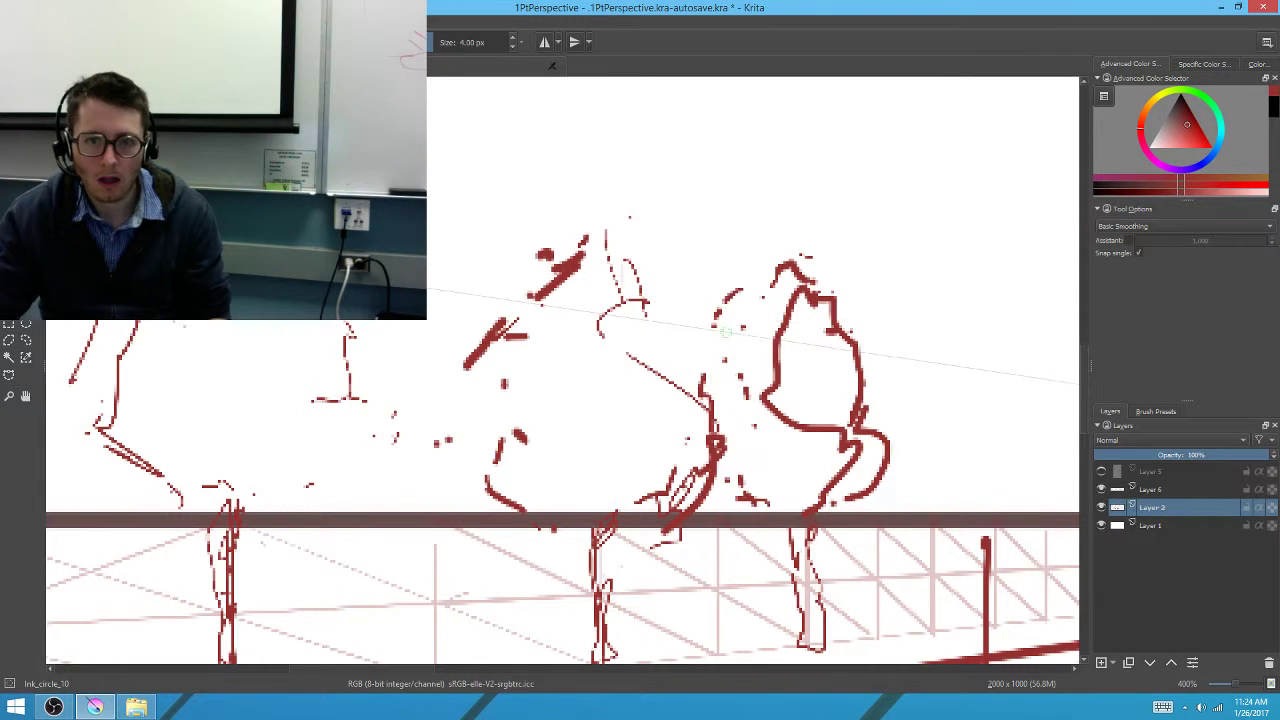
# Softly shade the back of the tree crown with the Sketch brush preset
pyautogui.rightClick(725, 340)
pyautogui.click(757, 250)
pyautogui.moveTo(775, 272)
pyautogui.mouseDown()
pyautogui.moveTo(740, 320)
pyautogui.moveTo(735, 495)
pyautogui.moveTo(818, 505)
pyautogui.mouseUp()
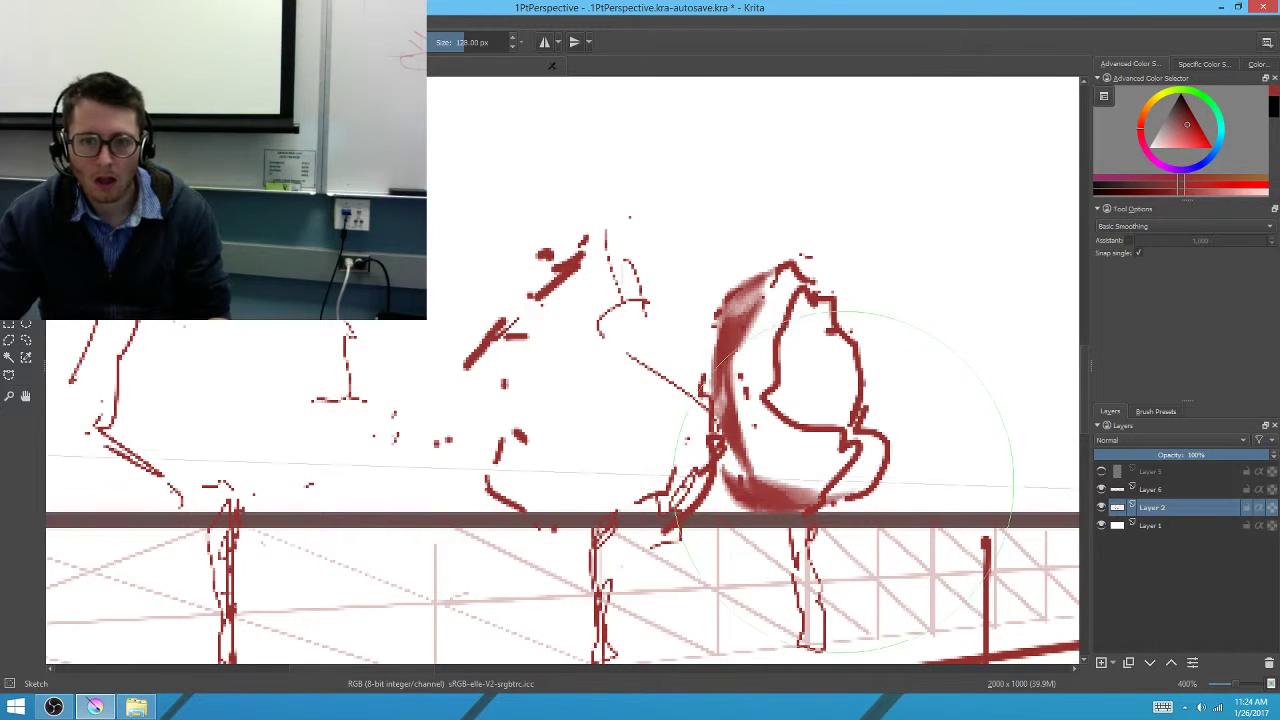
pyautogui.moveTo(875, 470); pyautogui.dragTo(635, 340)
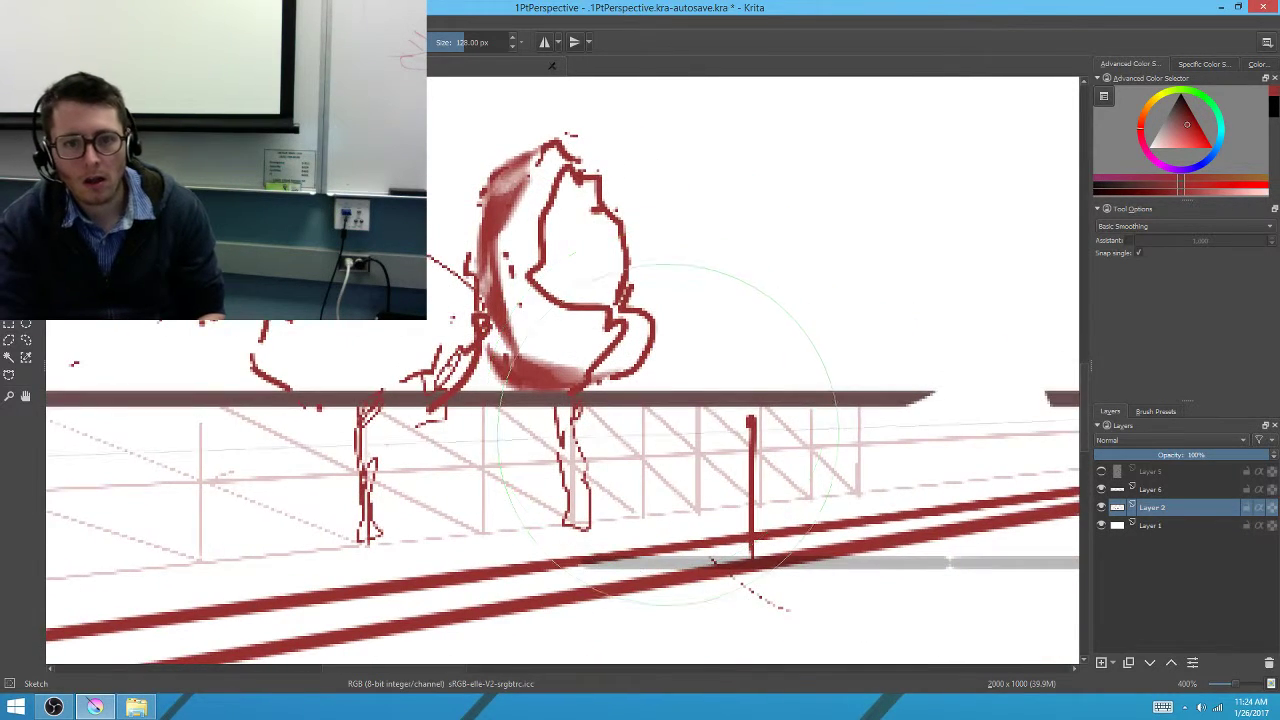
pyautogui.moveTo(698, 412); pyautogui.dragTo(697, 512)
pyautogui.moveTo(697, 405)
pyautogui.mouseDown()
pyautogui.moveTo(762, 298)
pyautogui.moveTo(745, 205)
pyautogui.moveTo(700, 140)
pyautogui.moveTo(650, 150)
pyautogui.moveTo(632, 300)
pyautogui.mouseUp()
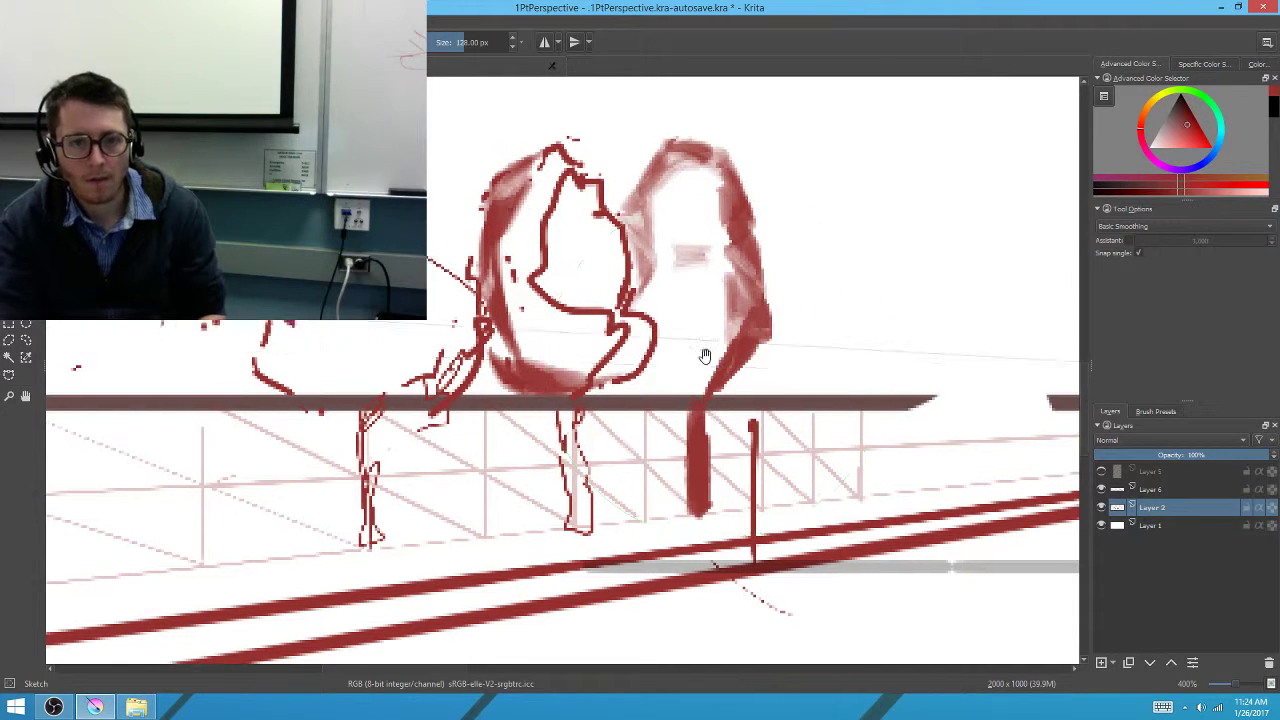
pyautogui.moveTo(680, 190); pyautogui.dragTo(710, 347)
pyautogui.hotkey('ctrl', 'z')
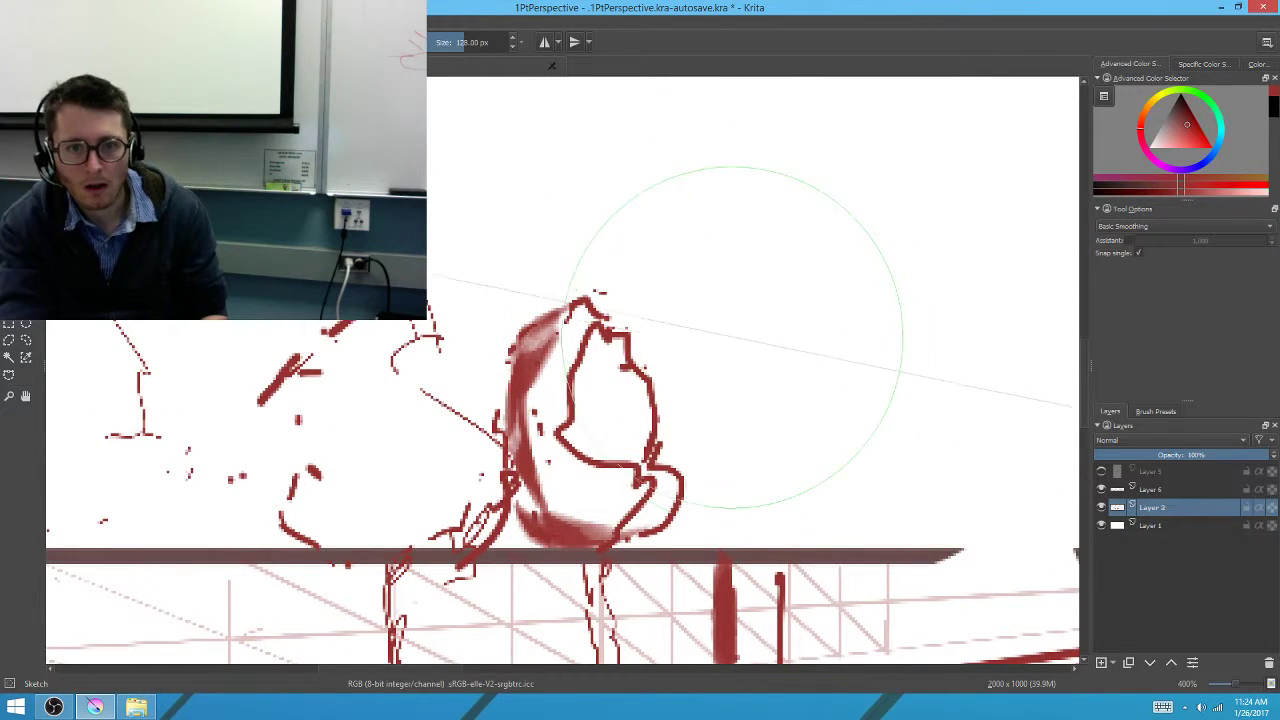
pyautogui.moveTo(724, 330)
pyautogui.mouseDown()
pyautogui.moveTo(805, 430)
pyautogui.moveTo(822, 510)
pyautogui.moveTo(745, 550)
pyautogui.moveTo(668, 538)
pyautogui.moveTo(672, 490)
pyautogui.mouseUp()
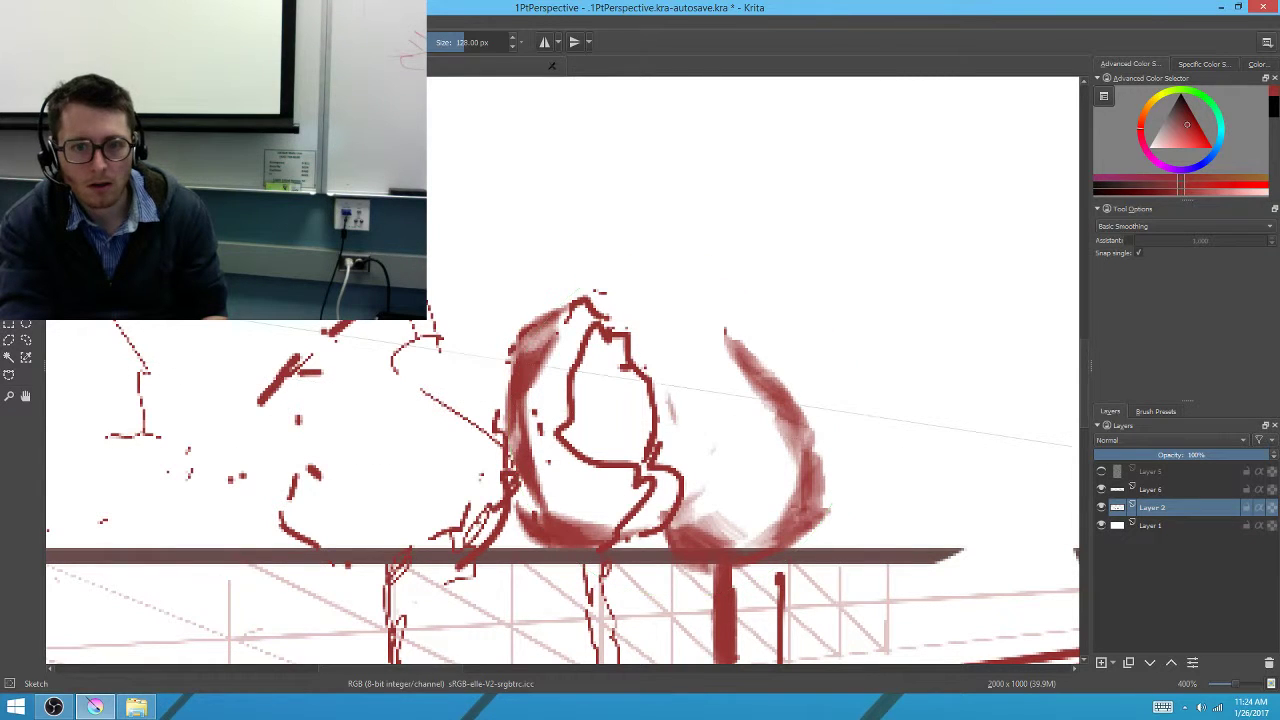
pyautogui.moveTo(660, 375)
pyautogui.mouseDown()
pyautogui.moveTo(740, 335)
pyautogui.moveTo(698, 188)
pyautogui.mouseUp()
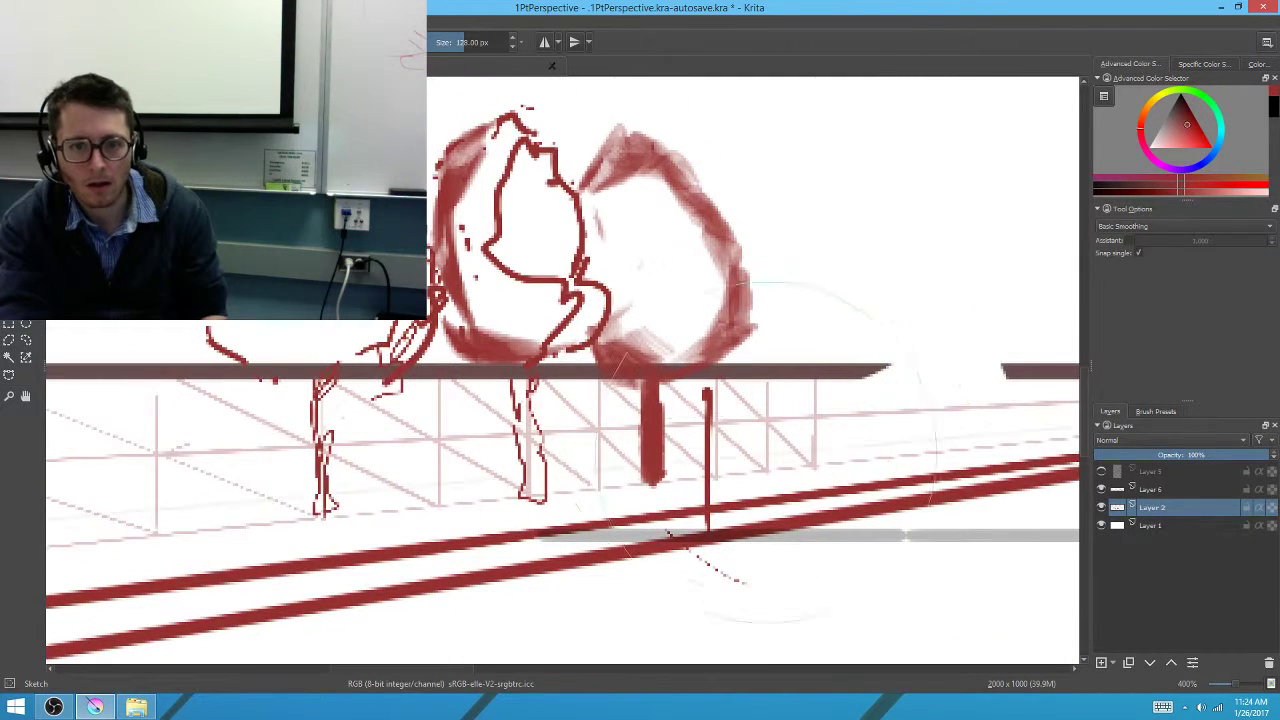
pyautogui.moveTo(770, 462)
pyautogui.mouseDown()
pyautogui.moveTo(790, 474)
pyautogui.moveTo(772, 390)
pyautogui.moveTo(772, 465)
pyautogui.mouseUp()
pyautogui.moveTo(760, 362)
pyautogui.mouseDown()
pyautogui.moveTo(805, 352)
pyautogui.moveTo(845, 300)
pyautogui.moveTo(775, 180)
pyautogui.moveTo(700, 215)
pyautogui.mouseUp()
pyautogui.scroll(-3, 715, 235)
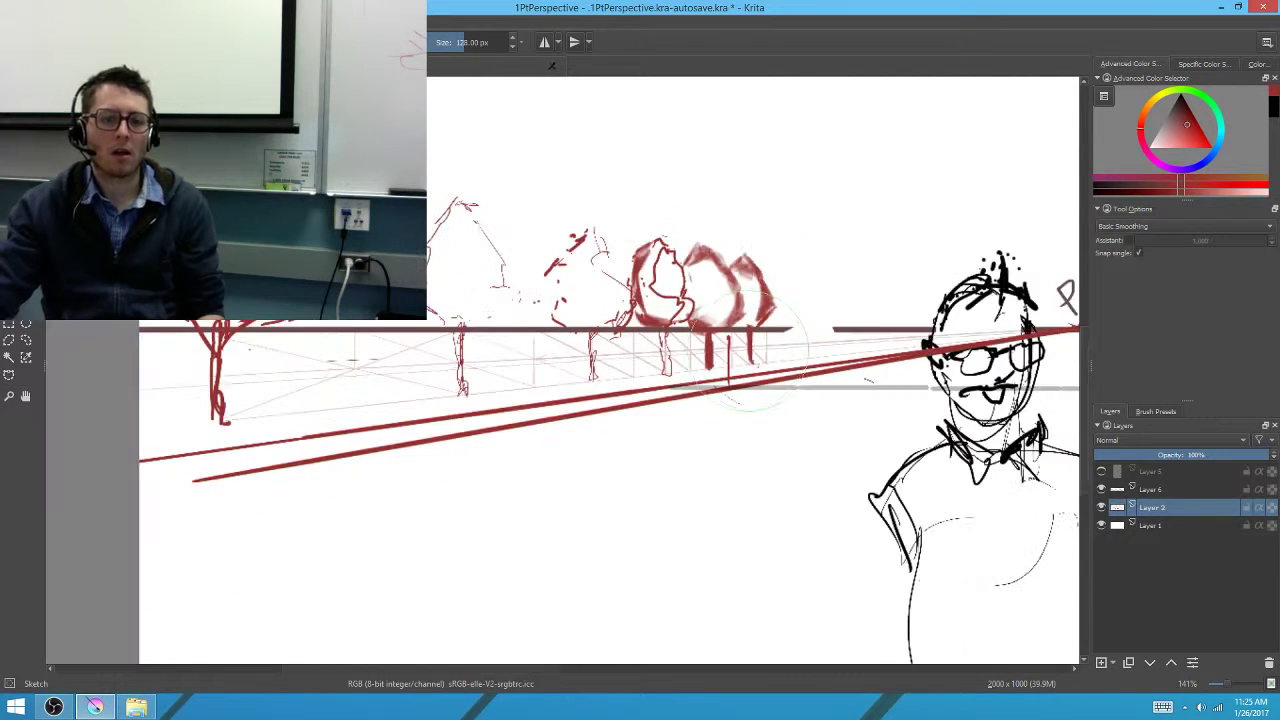
pyautogui.scroll(-6, 710, 394)
pyautogui.scroll(2, 705, 390)
pyautogui.scroll(1, 690, 380)
pyautogui.scroll(2, 665, 360)
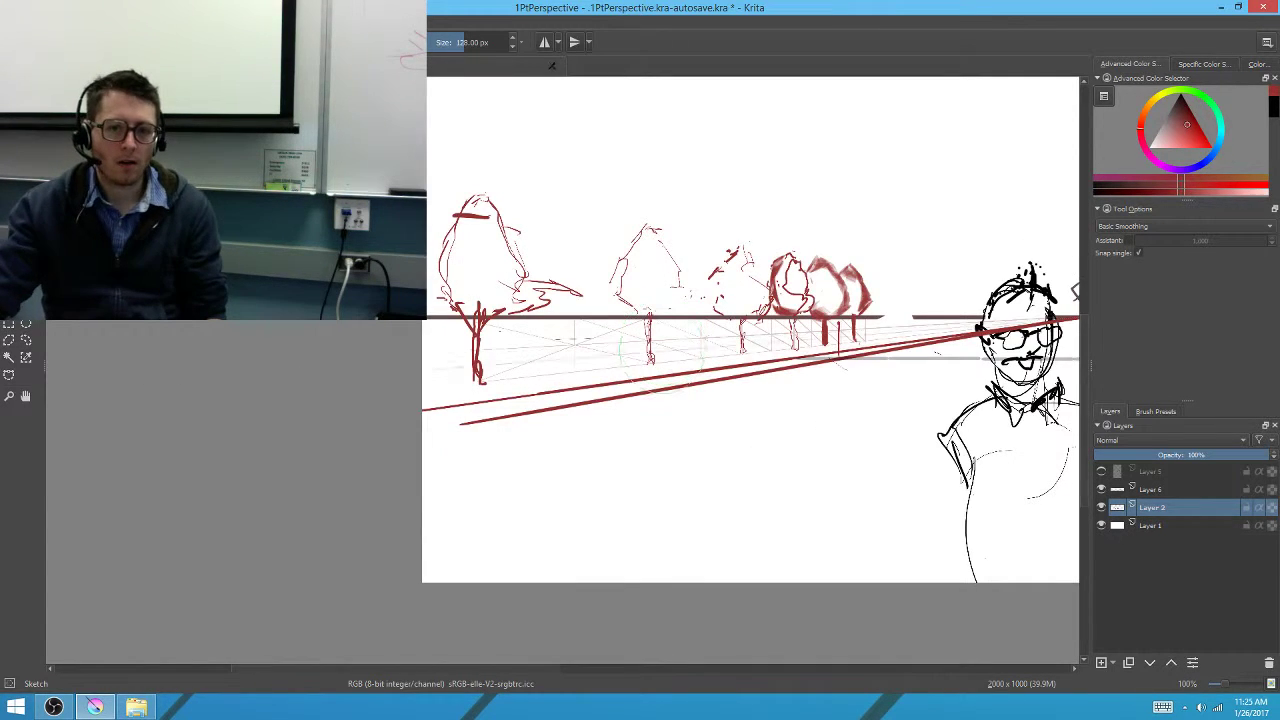
pyautogui.moveTo(659, 354)
pyautogui.mouseDown()
pyautogui.moveTo(686, 401)
pyautogui.moveTo(677, 428)
pyautogui.mouseUp()
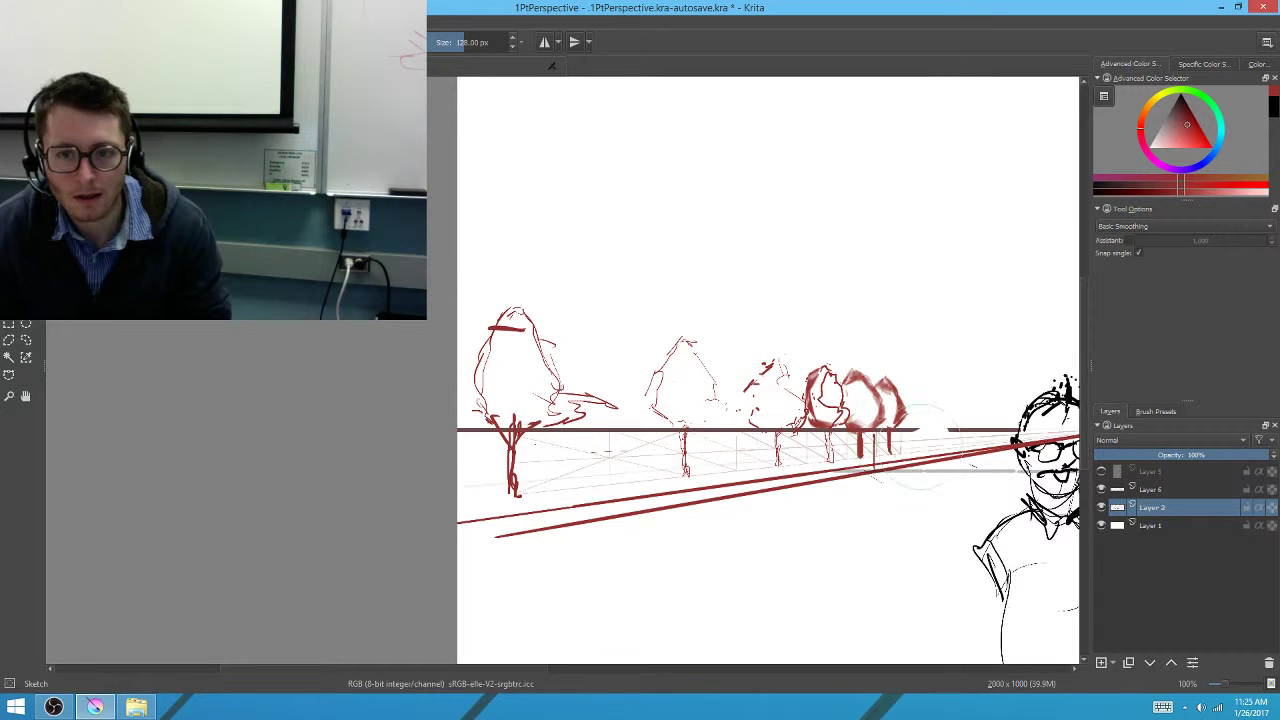
pyautogui.moveTo(917, 385); pyautogui.dragTo(750, 455)
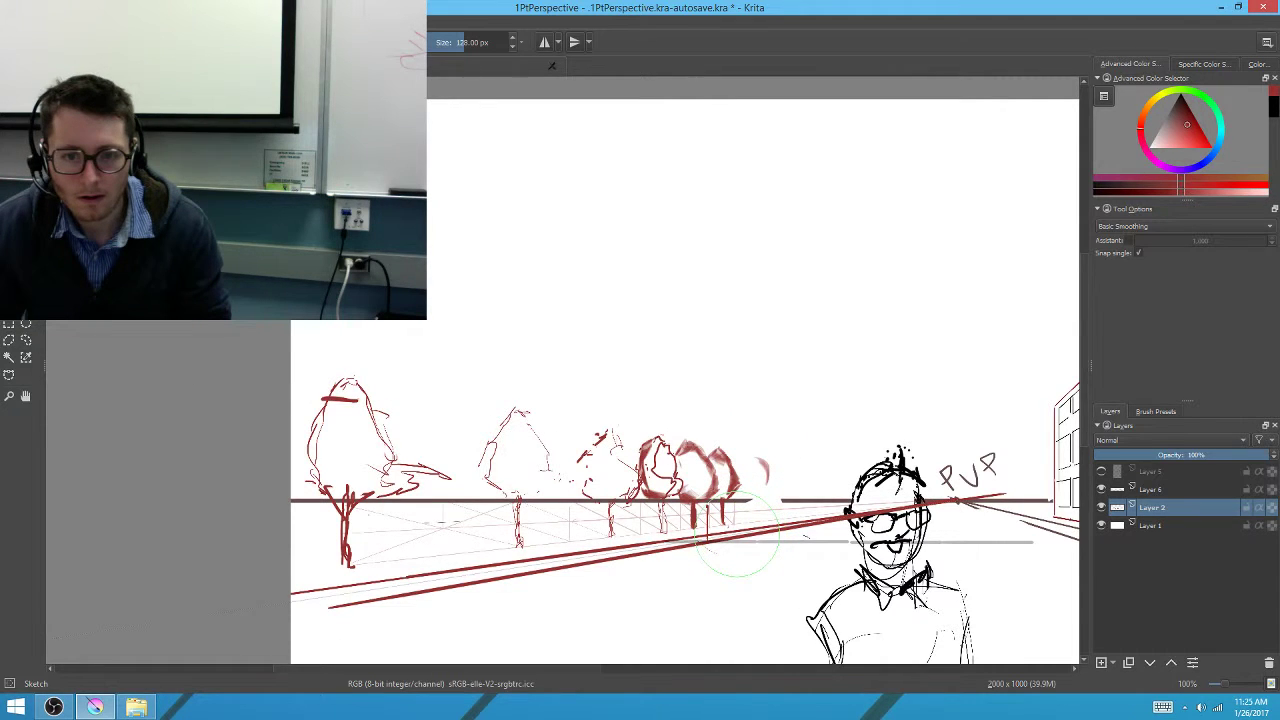
pyautogui.scroll(3, 745, 543)
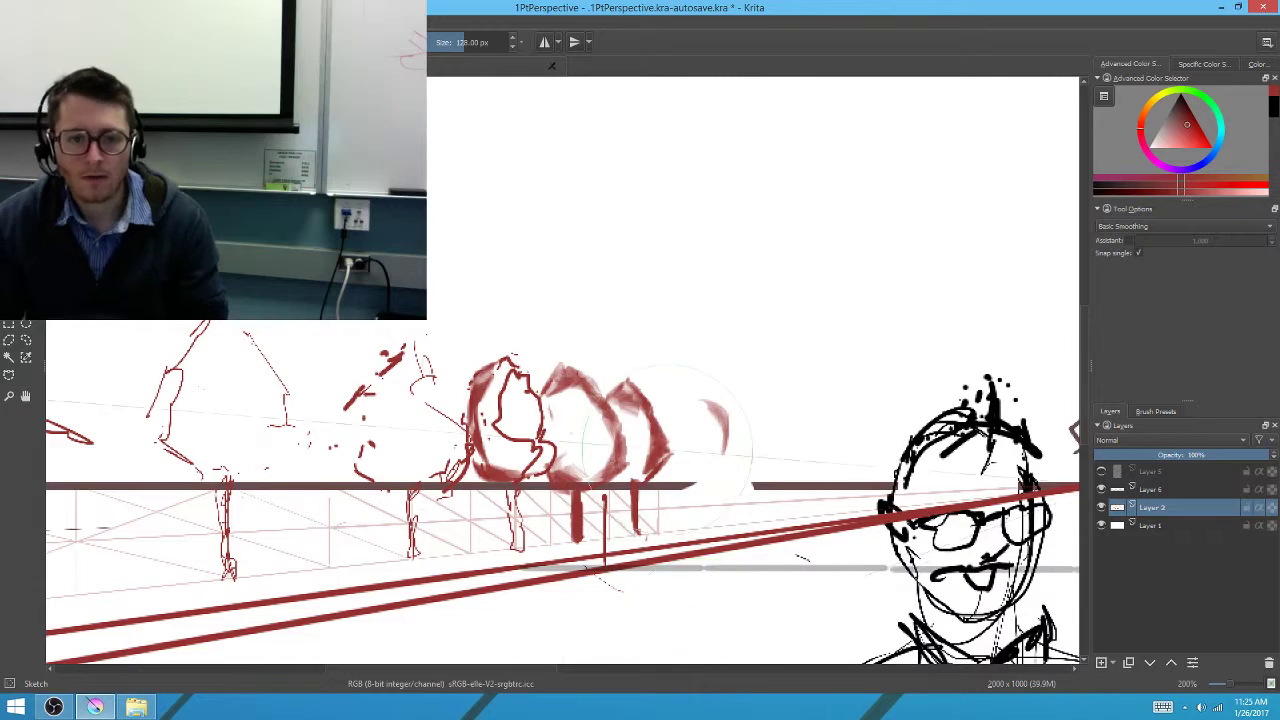
pyautogui.scroll(-10, 562, 388)
pyautogui.scroll(5, 562, 388)
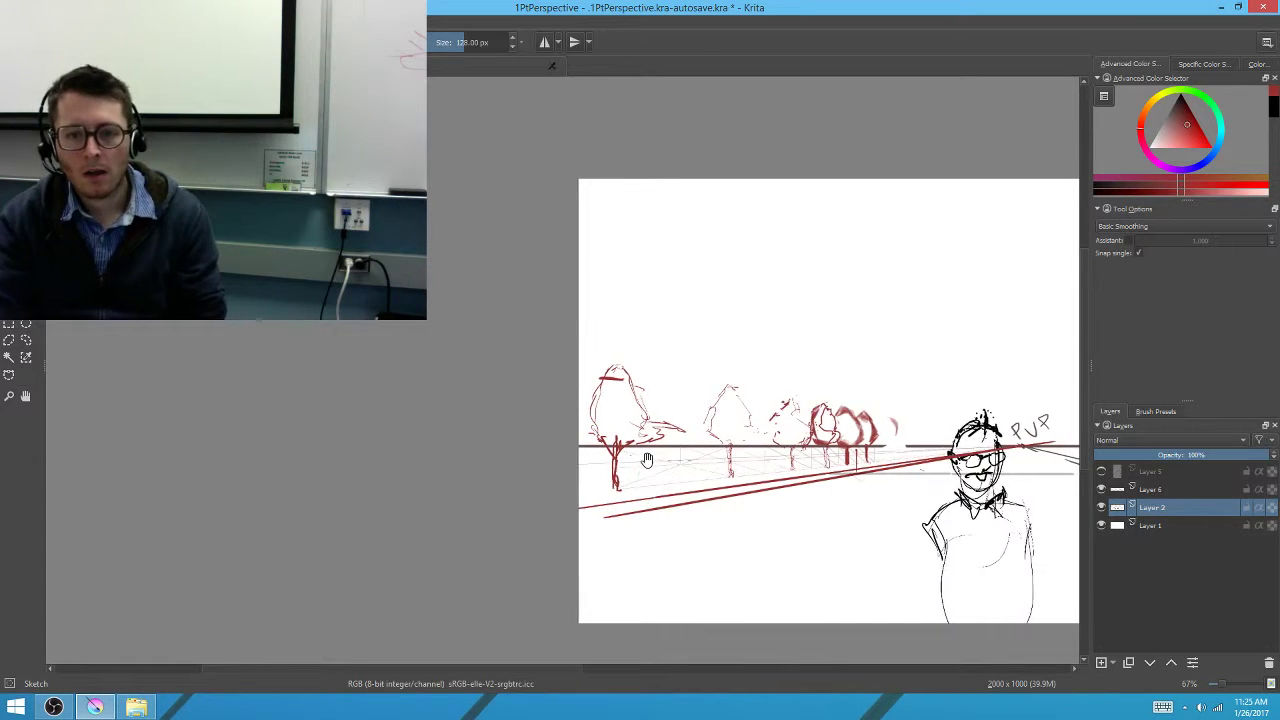
pyautogui.moveTo(820, 465)
pyautogui.mouseDown()
pyautogui.moveTo(481, 470)
pyautogui.moveTo(576, 495)
pyautogui.mouseUp()
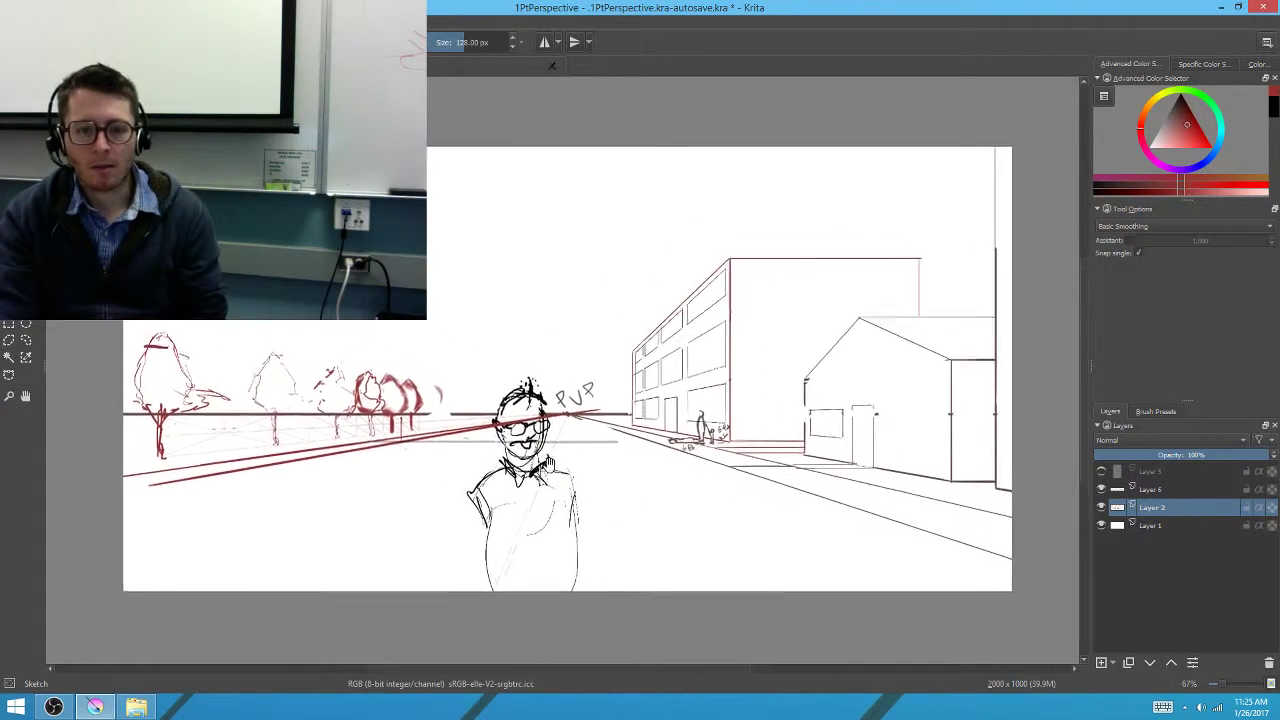
pyautogui.moveTo(848, 462); pyautogui.dragTo(834, 419)
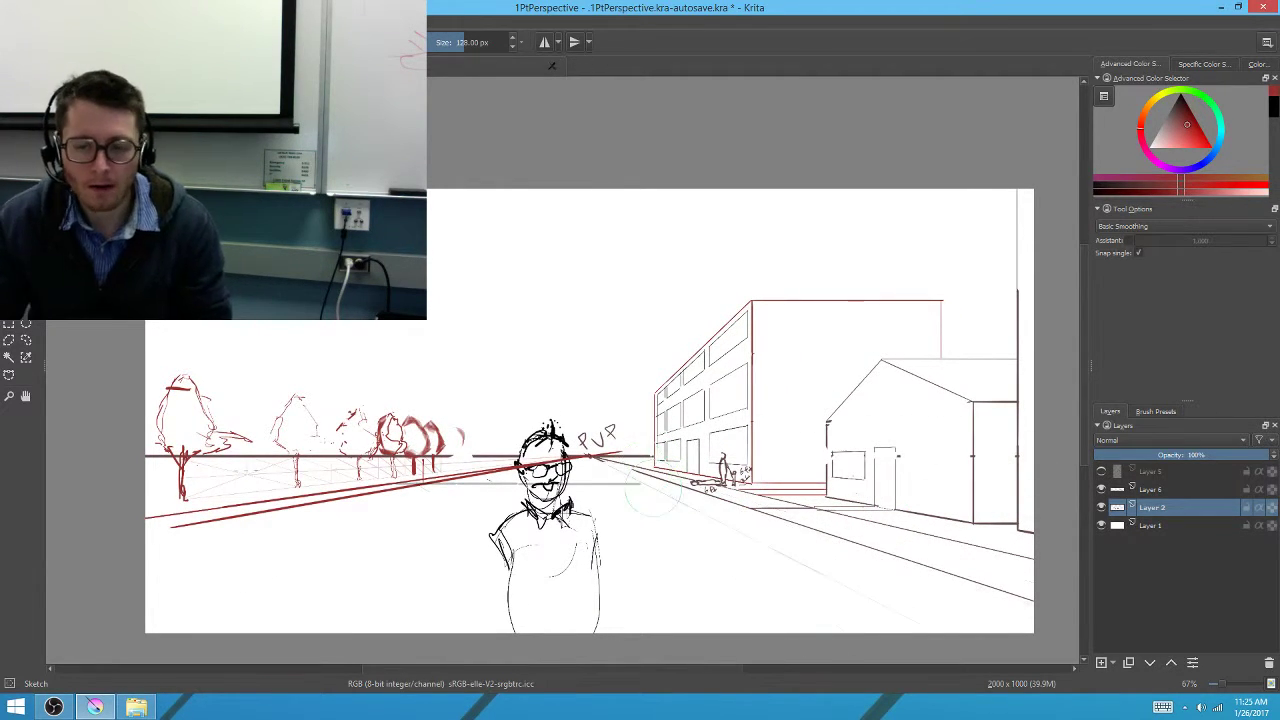
pyautogui.scroll(5, 640, 478)
# Switch to the Ink_circle_10 brush and resize it, ending at 7 px
pyautogui.rightClick(670, 440)
pyautogui.click(744, 395)
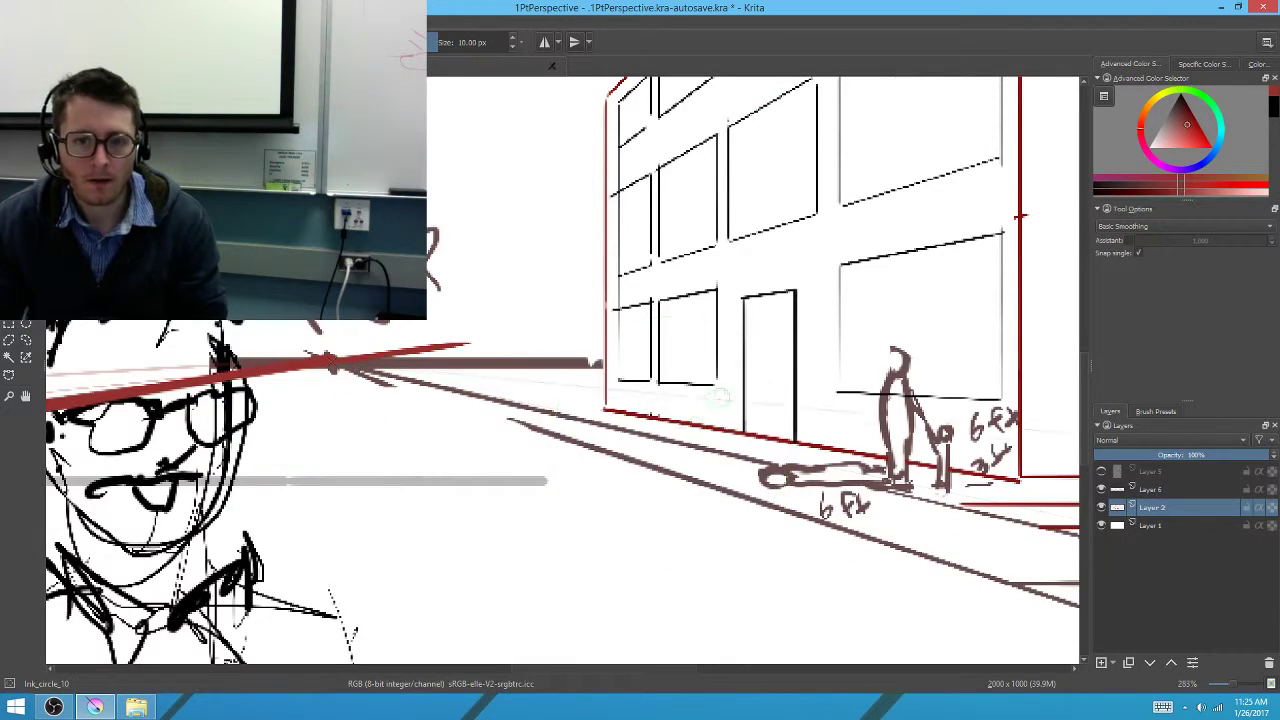
pyautogui.moveTo(523, 420)
pyautogui.mouseDown()
pyautogui.moveTo(868, 467)
pyautogui.moveTo(787, 517)
pyautogui.mouseUp()
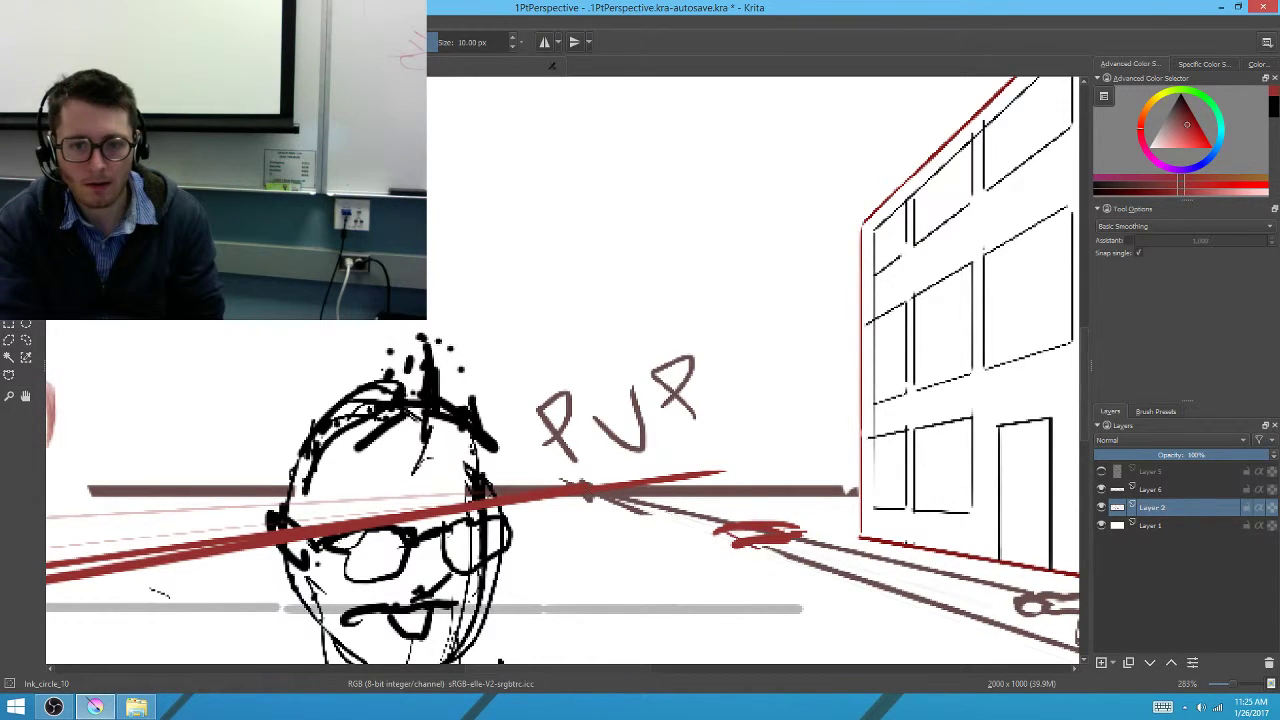
pyautogui.press('[')
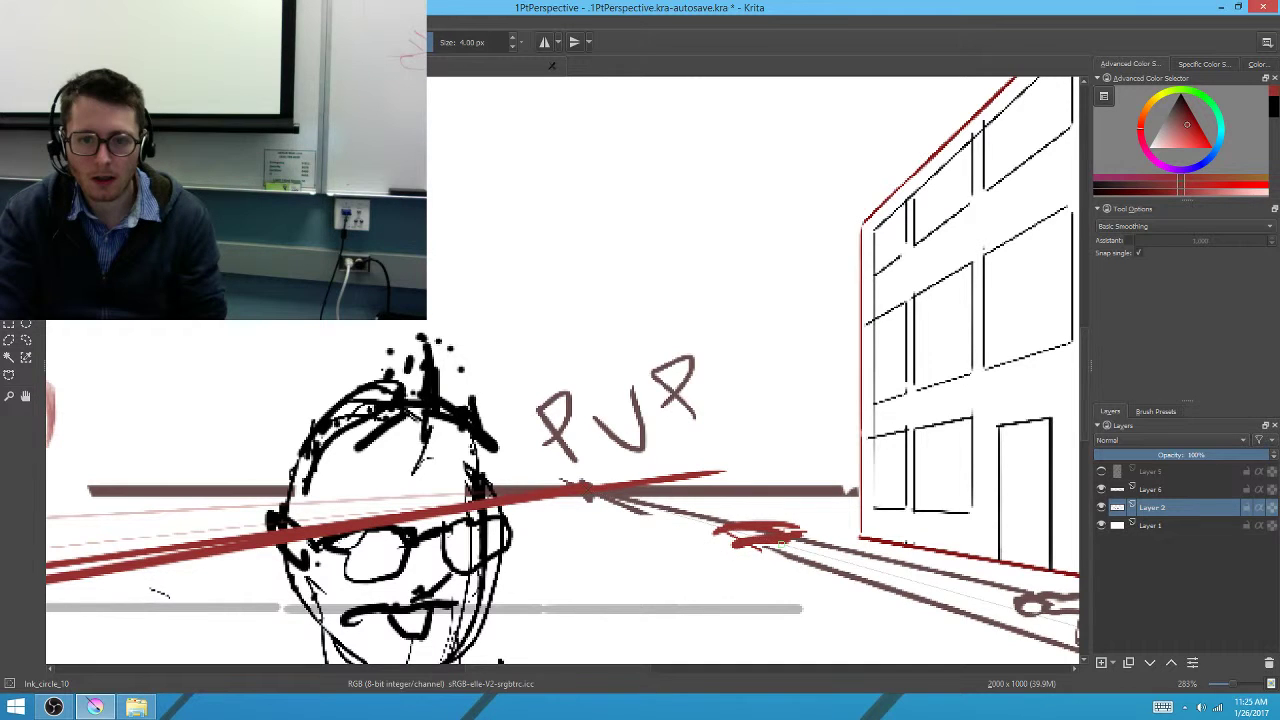
pyautogui.press('[')
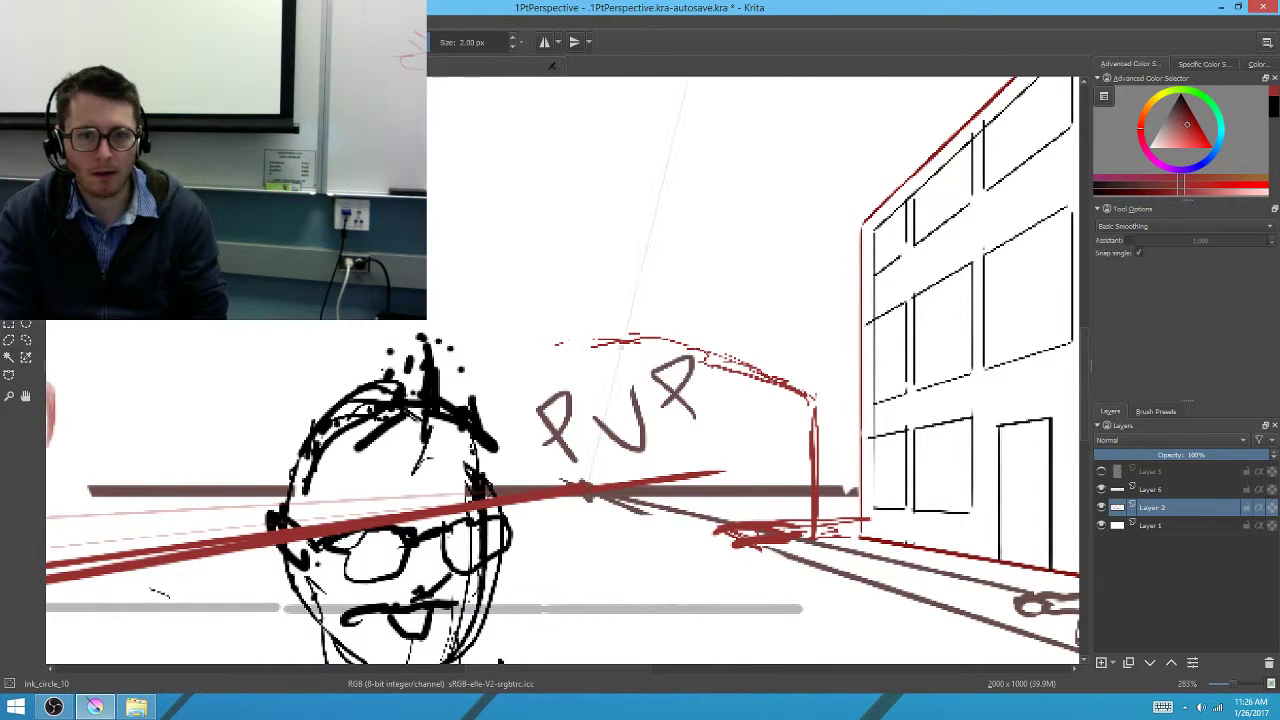
pyautogui.press(']')
pyautogui.press(']')
pyautogui.press(']')
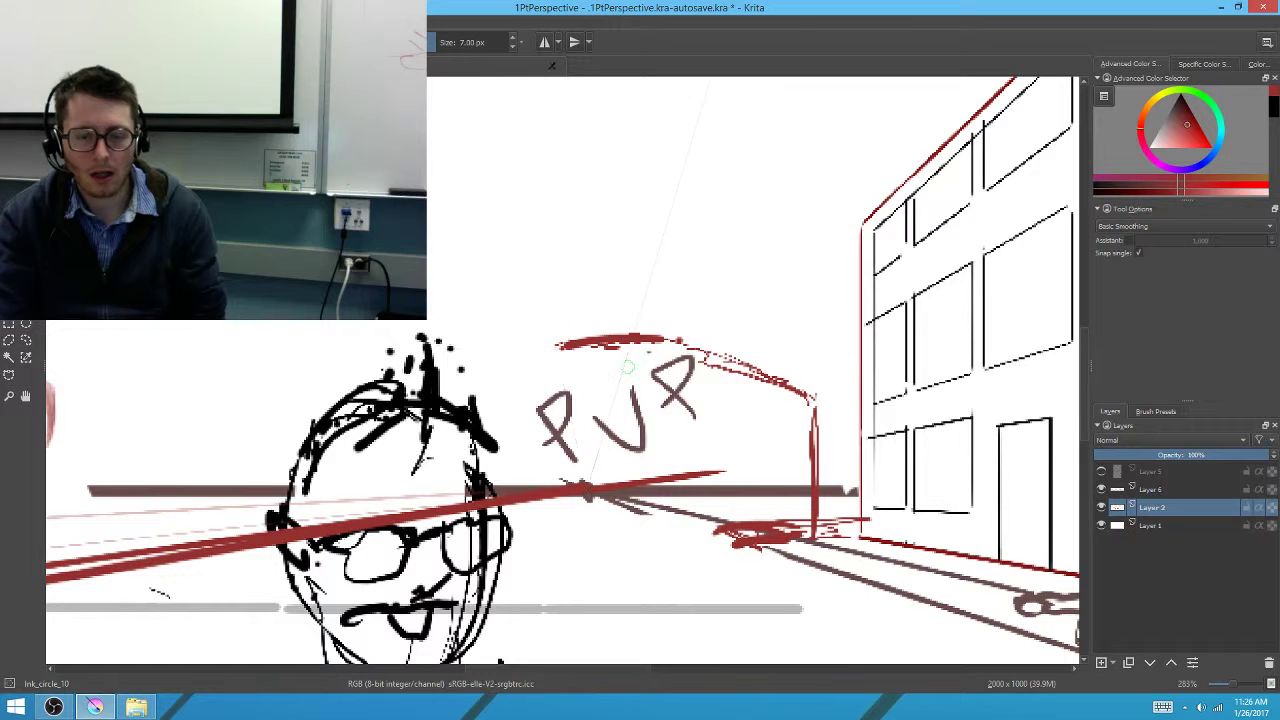
# With ink_circle_05 at 5 px, extend the canopy line left and restroke the PVP letters
pyautogui.rightClick(586, 451)
pyautogui.click(623, 280)
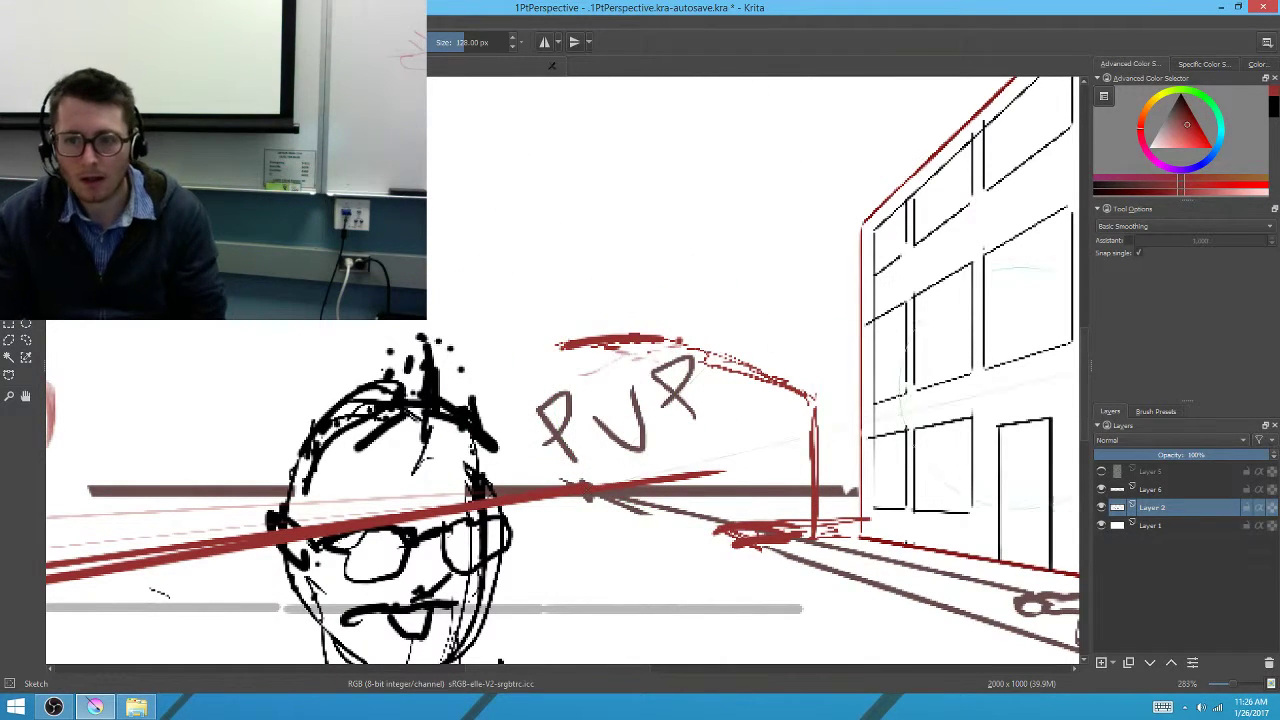
pyautogui.click(1155, 411)
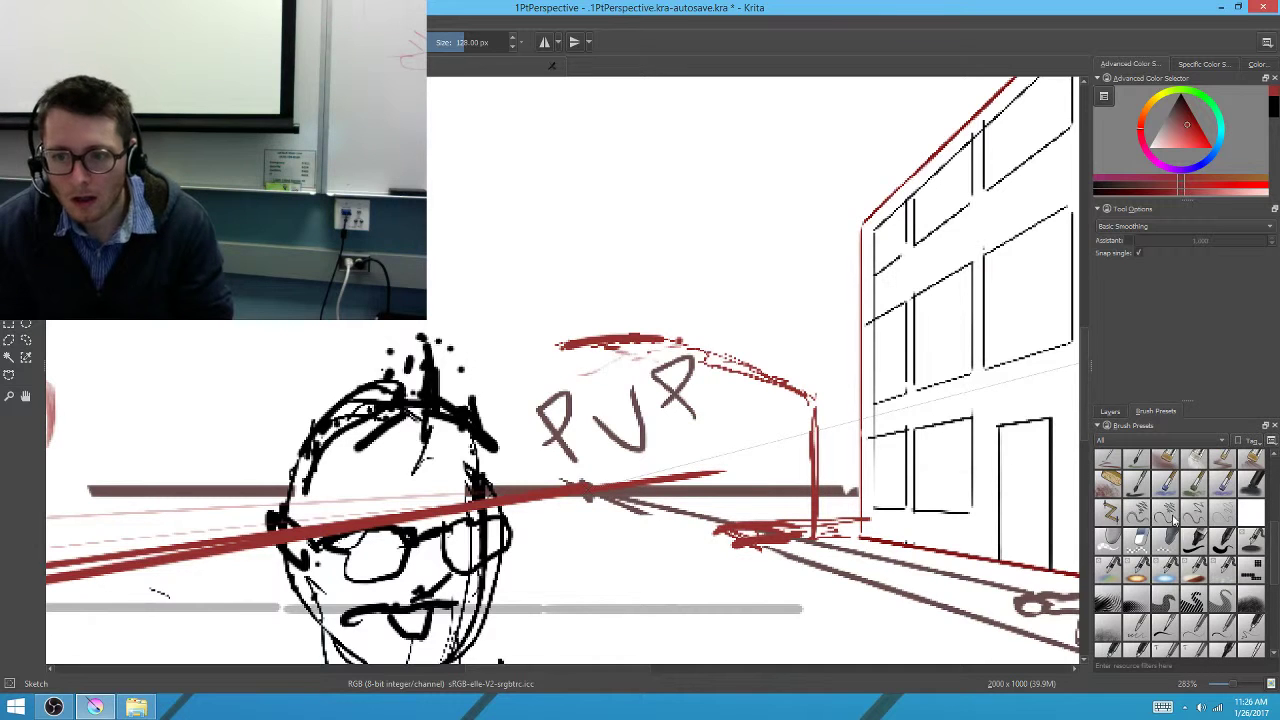
pyautogui.click(1194, 628)
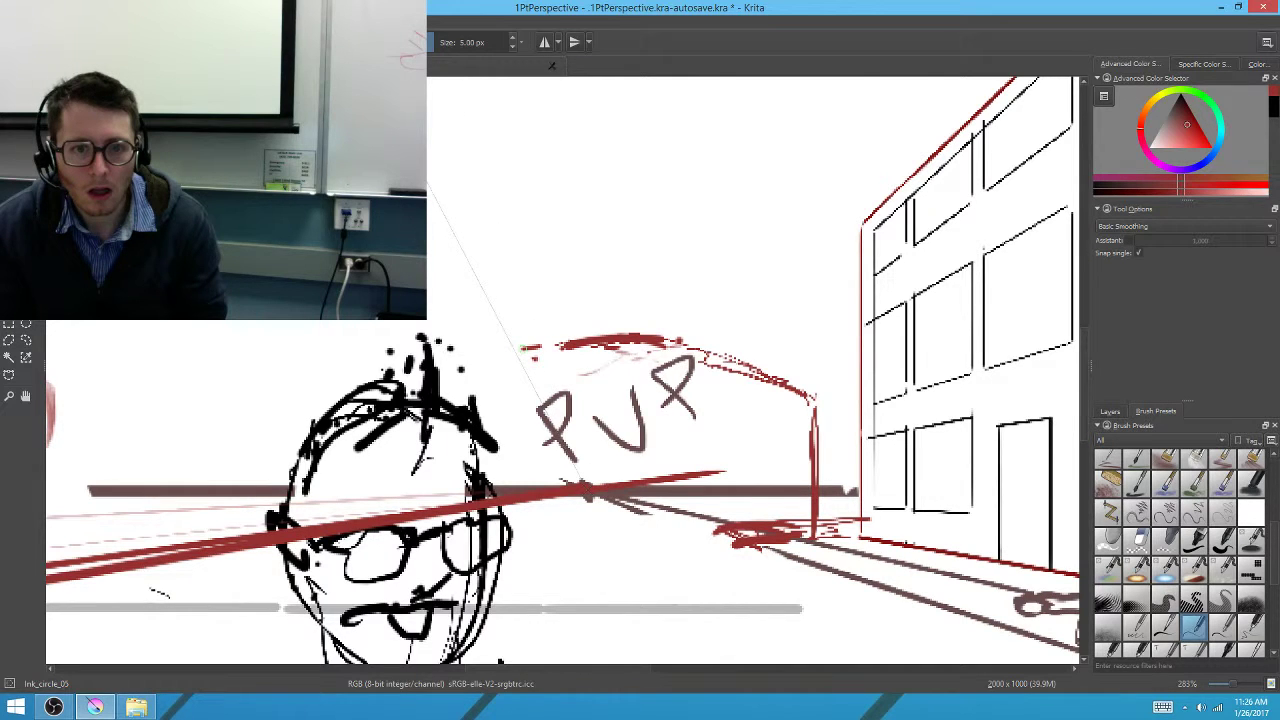
pyautogui.moveTo(522, 348); pyautogui.dragTo(498, 358)
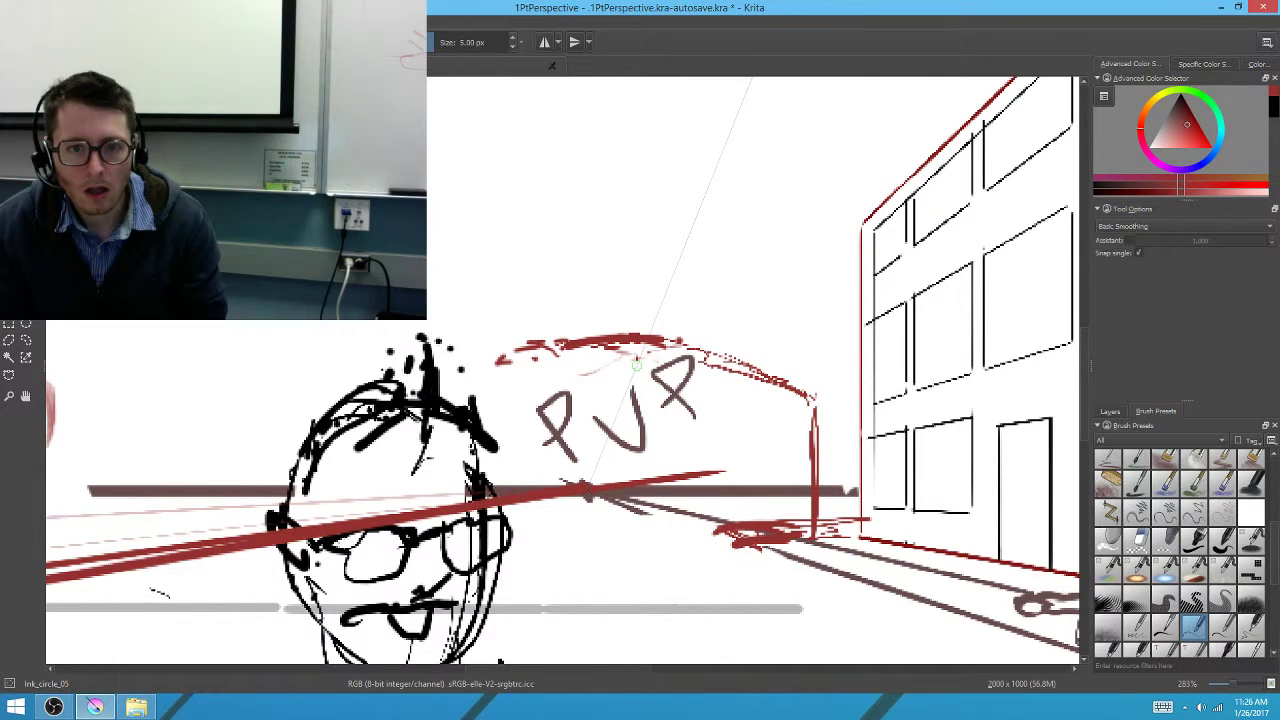
pyautogui.moveTo(636, 365)
pyautogui.mouseDown()
pyautogui.moveTo(650, 395)
pyautogui.moveTo(648, 372)
pyautogui.moveTo(582, 410)
pyautogui.mouseUp()
pyautogui.moveTo(561, 364); pyautogui.dragTo(563, 400)
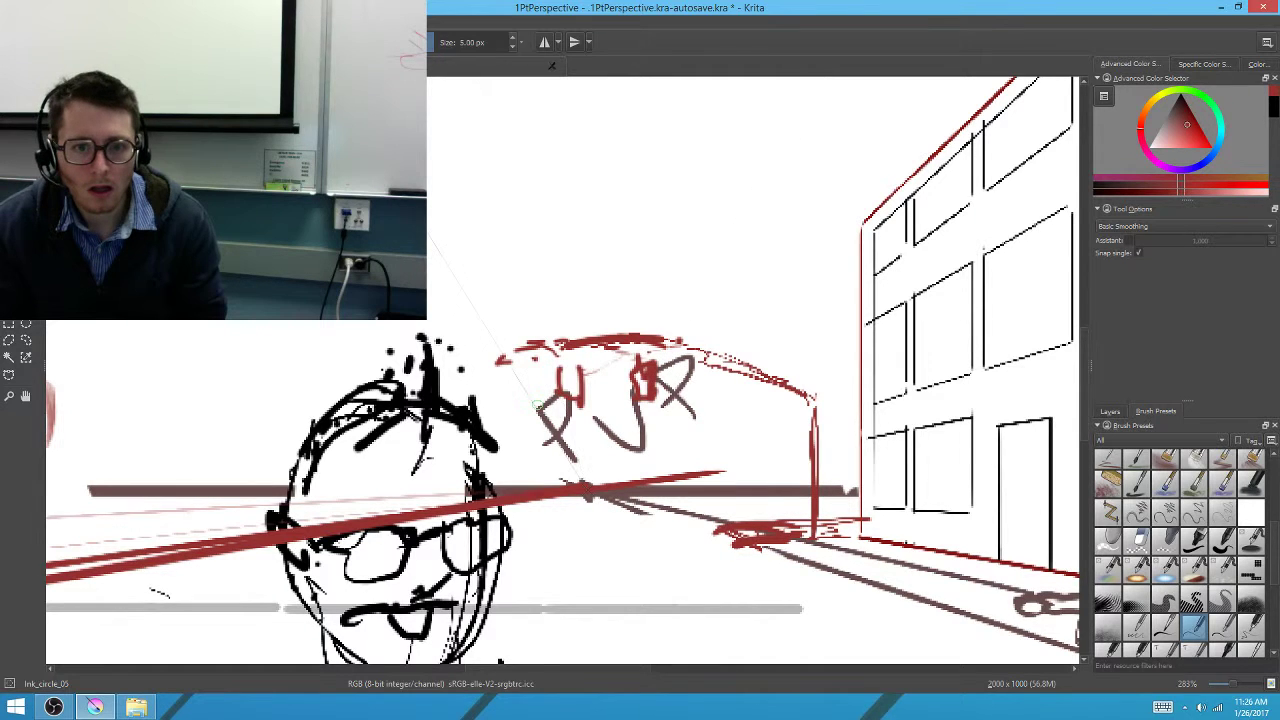
pyautogui.moveTo(675, 574); pyautogui.dragTo(683, 419)
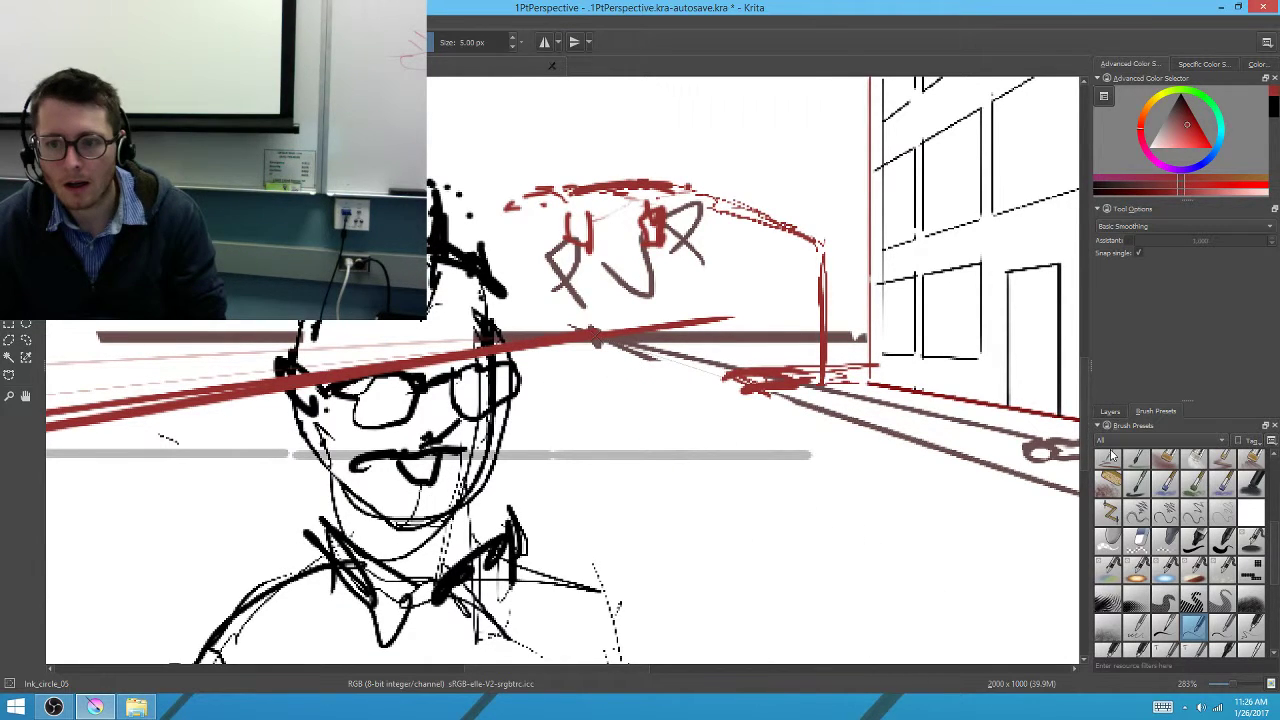
# Move Layer 6's grey guide marks to the right, undoing a stray move of the sketch
pyautogui.click(1110, 411)
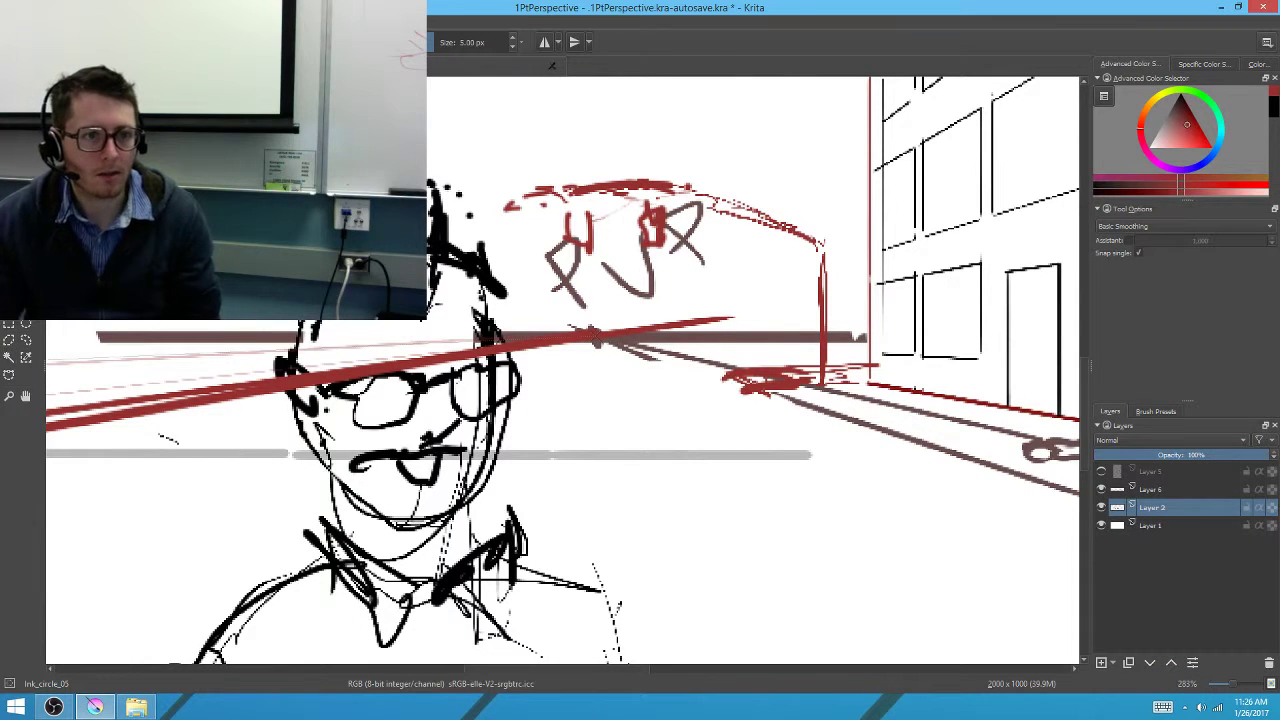
pyautogui.scroll(-1, 58, 287)
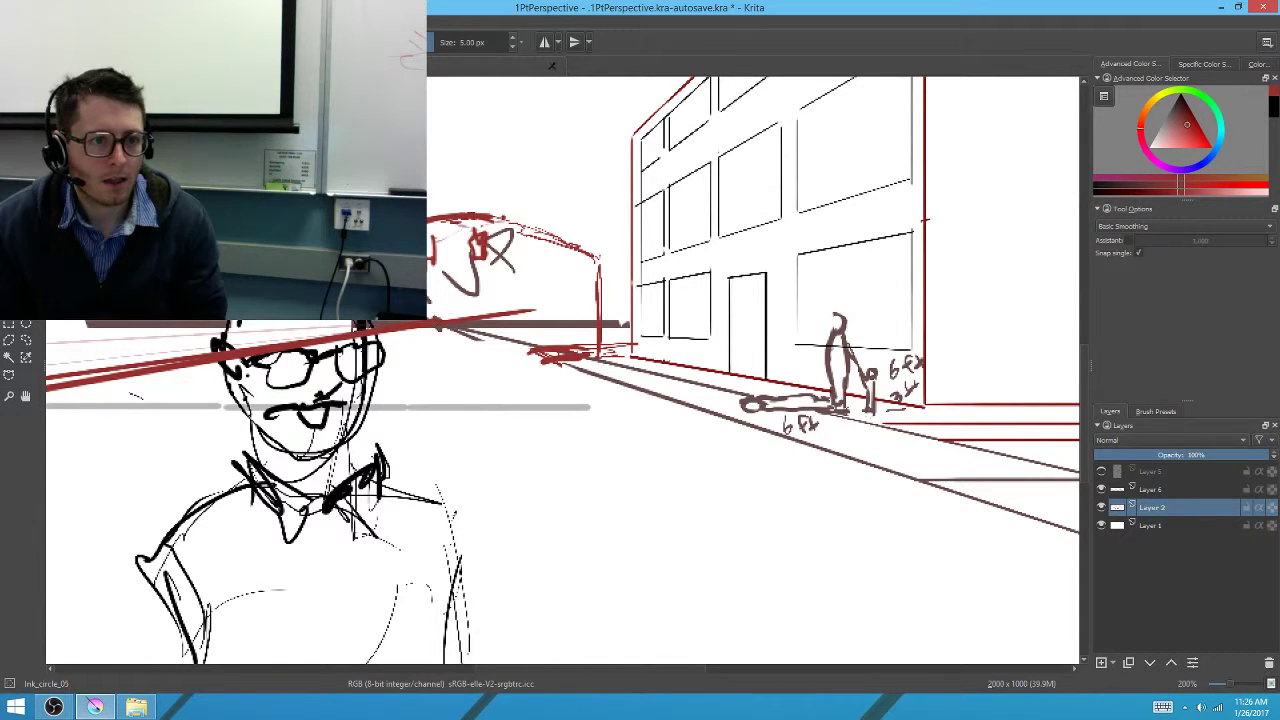
pyautogui.press('t')
pyautogui.moveTo(438, 398); pyautogui.dragTo(578, 408)
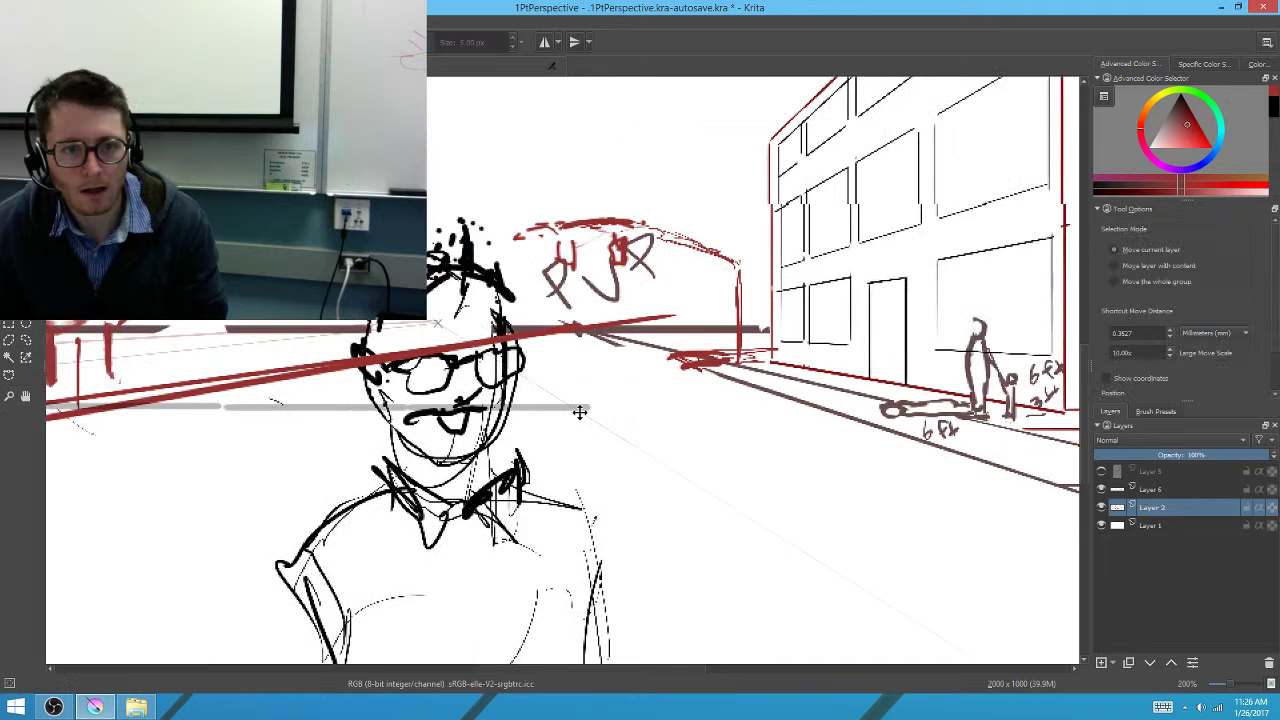
pyautogui.hotkey('ctrl', 'z')
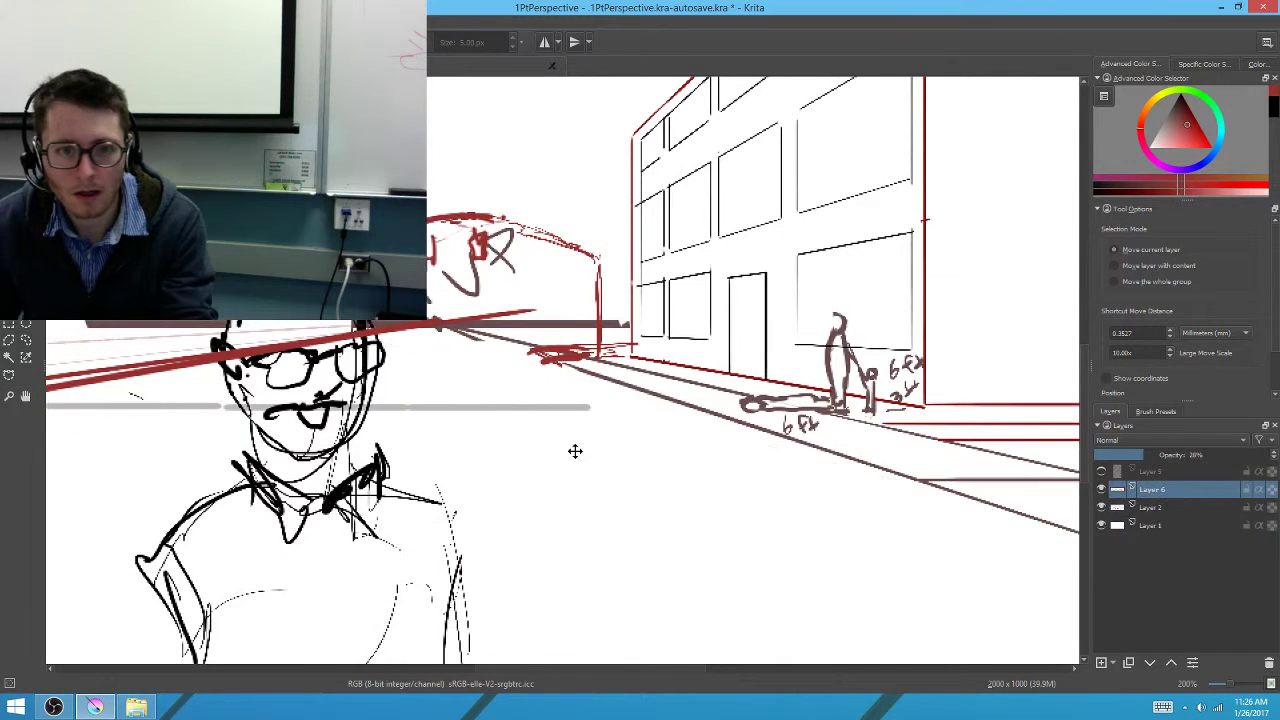
pyautogui.moveTo(556, 407); pyautogui.dragTo(662, 407)
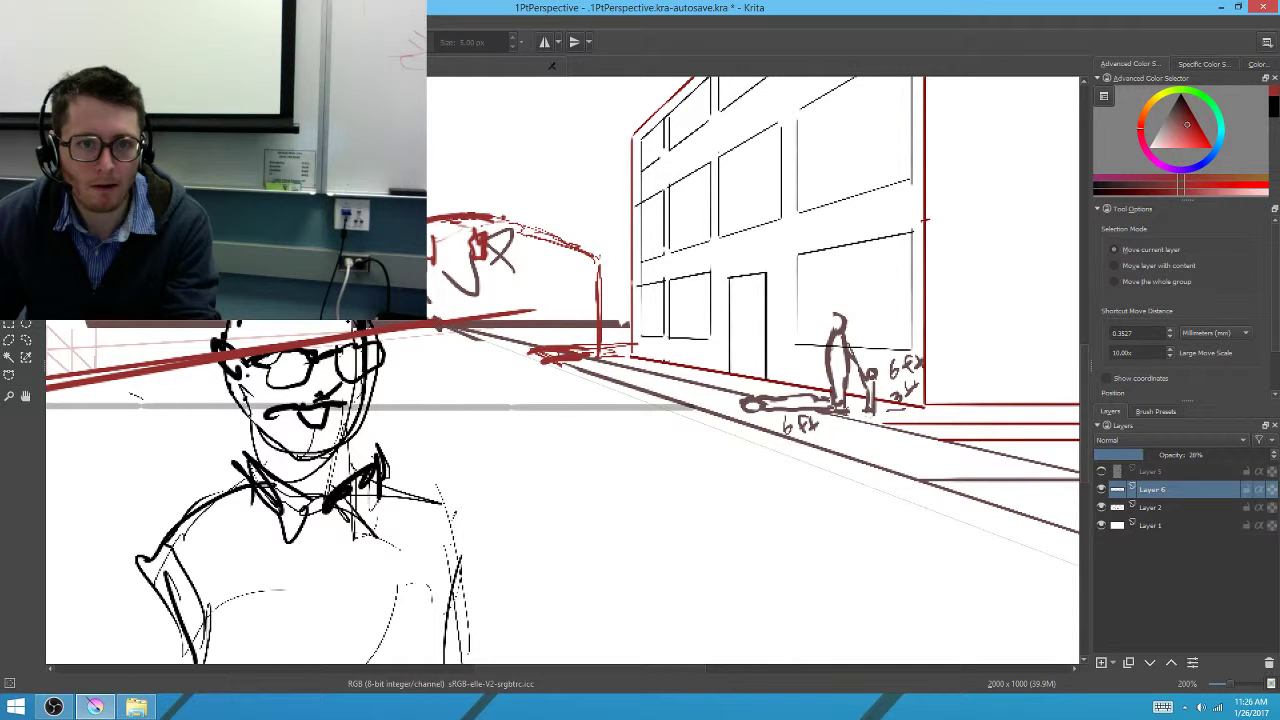
pyautogui.moveTo(363, 377); pyautogui.dragTo(683, 477)
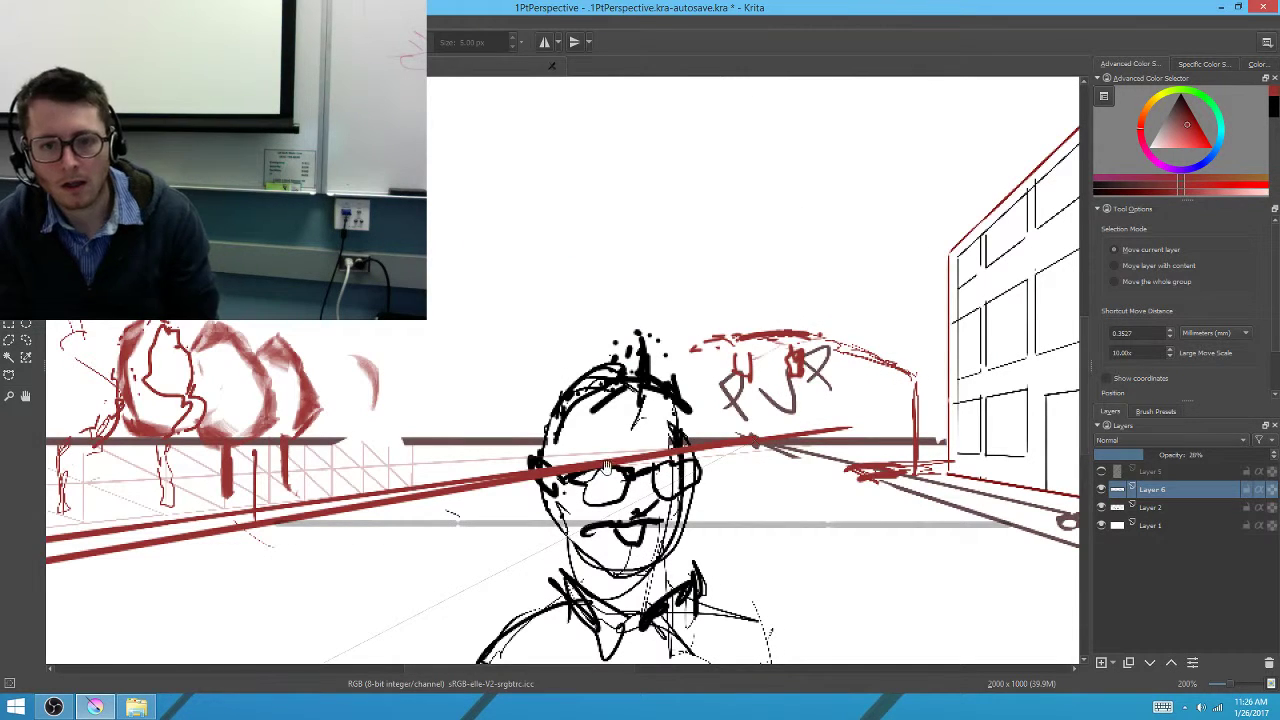
# Hide Layer 6 and make Layer 2 the visible, active layer again
pyautogui.press('b')
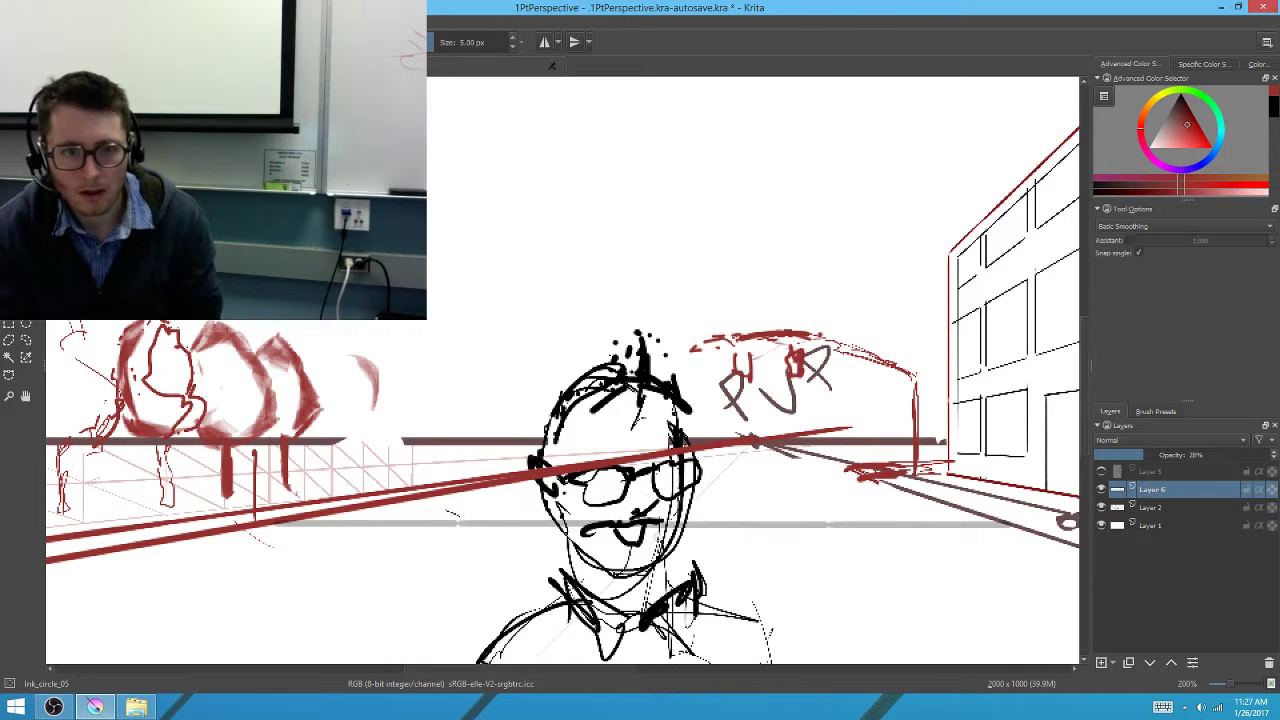
pyautogui.press('-')
pyautogui.press('-')
pyautogui.press('-')
pyautogui.press('+')
pyautogui.press('+')
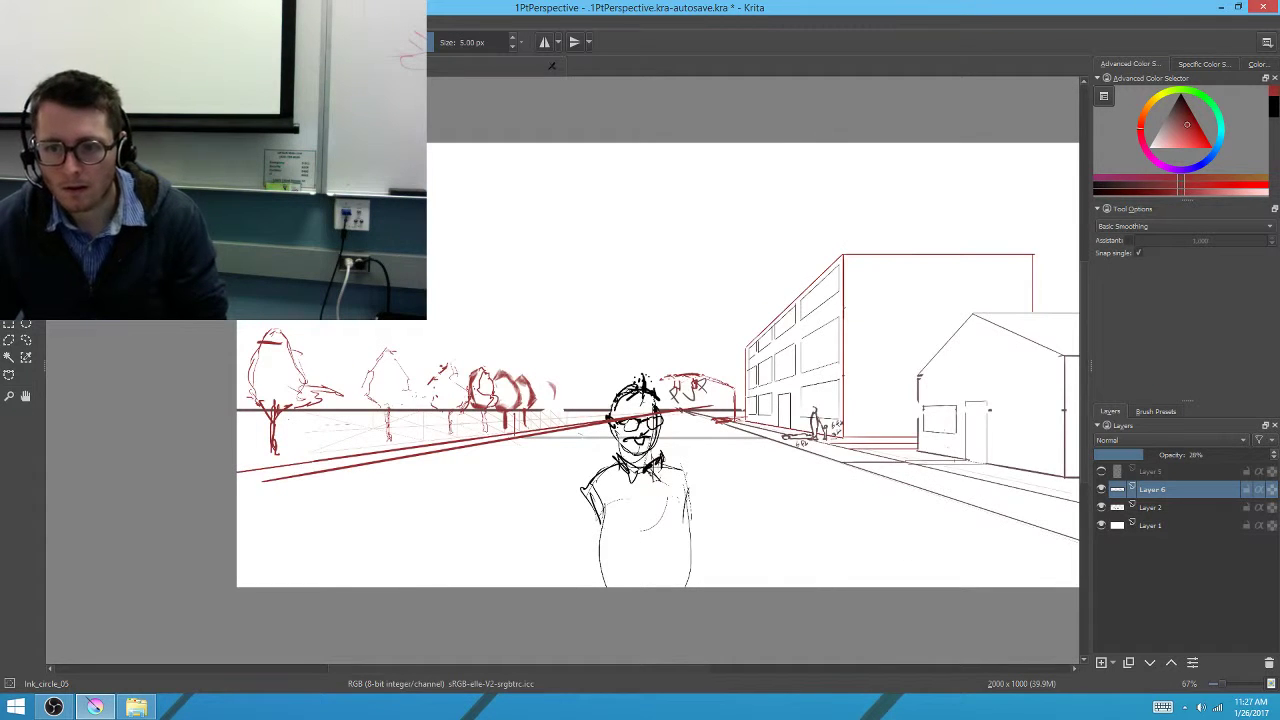
pyautogui.click(1101, 490)
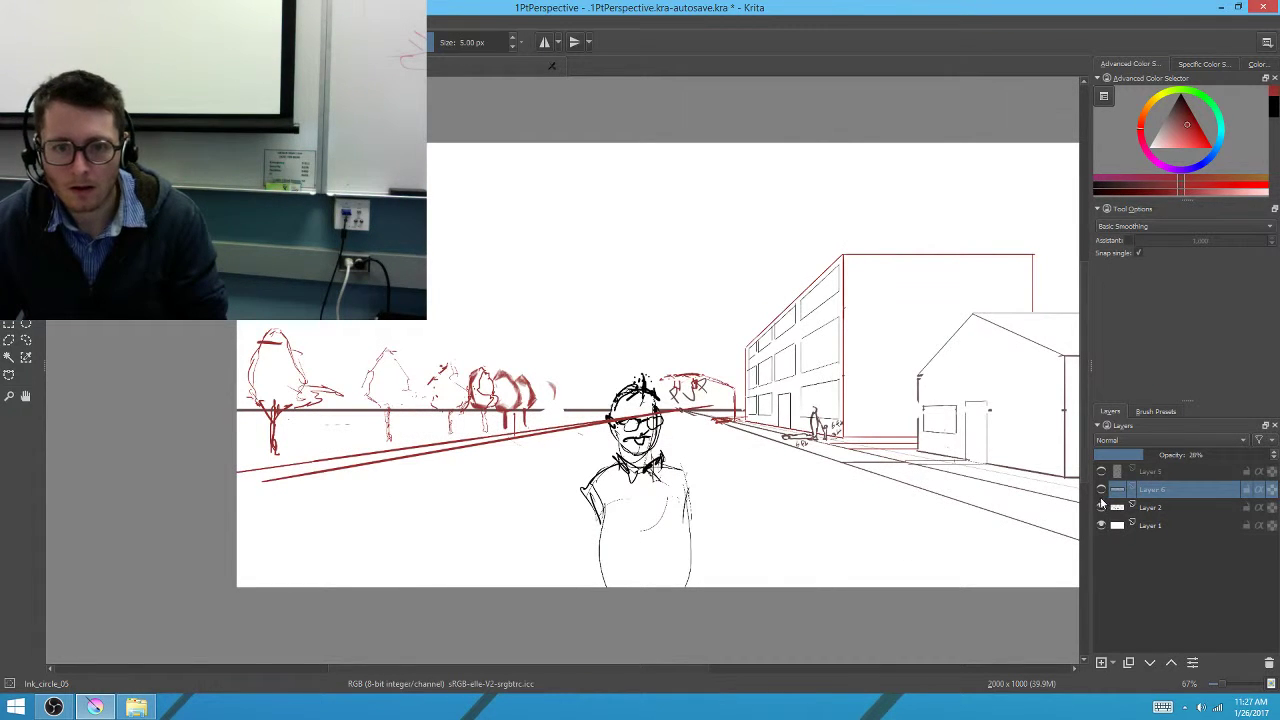
pyautogui.click(1101, 508)
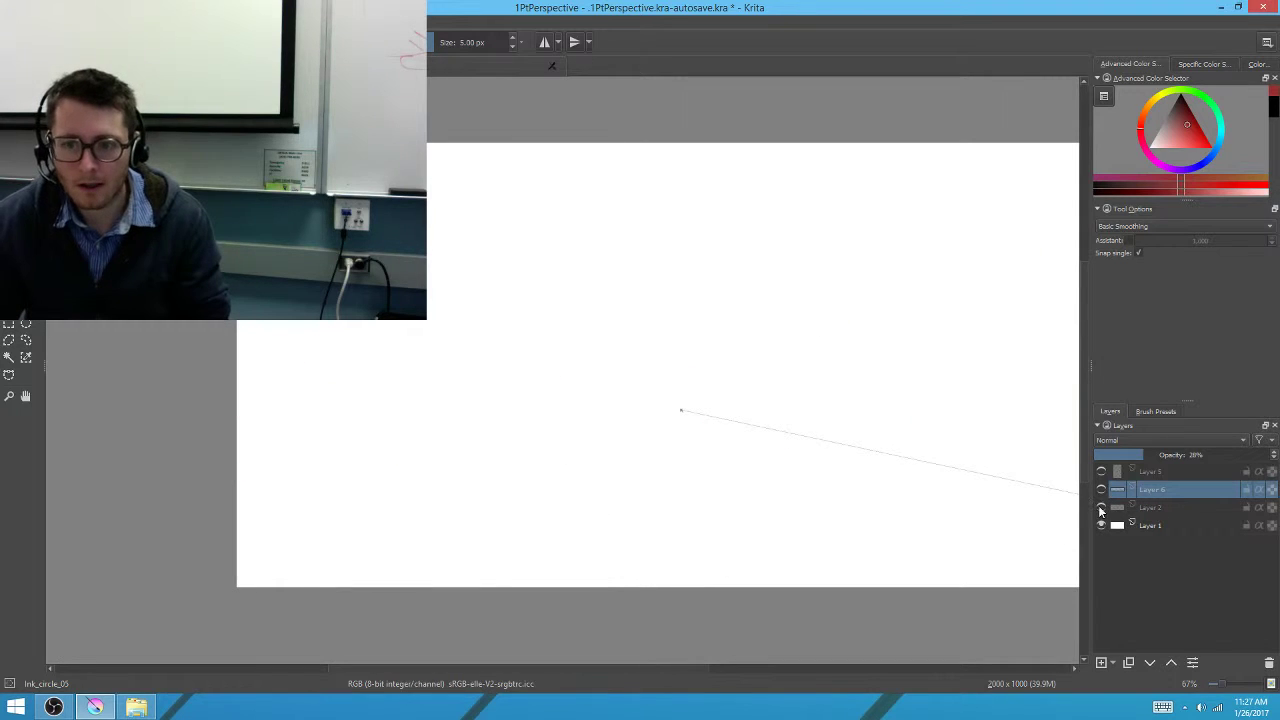
pyautogui.click(1117, 508)
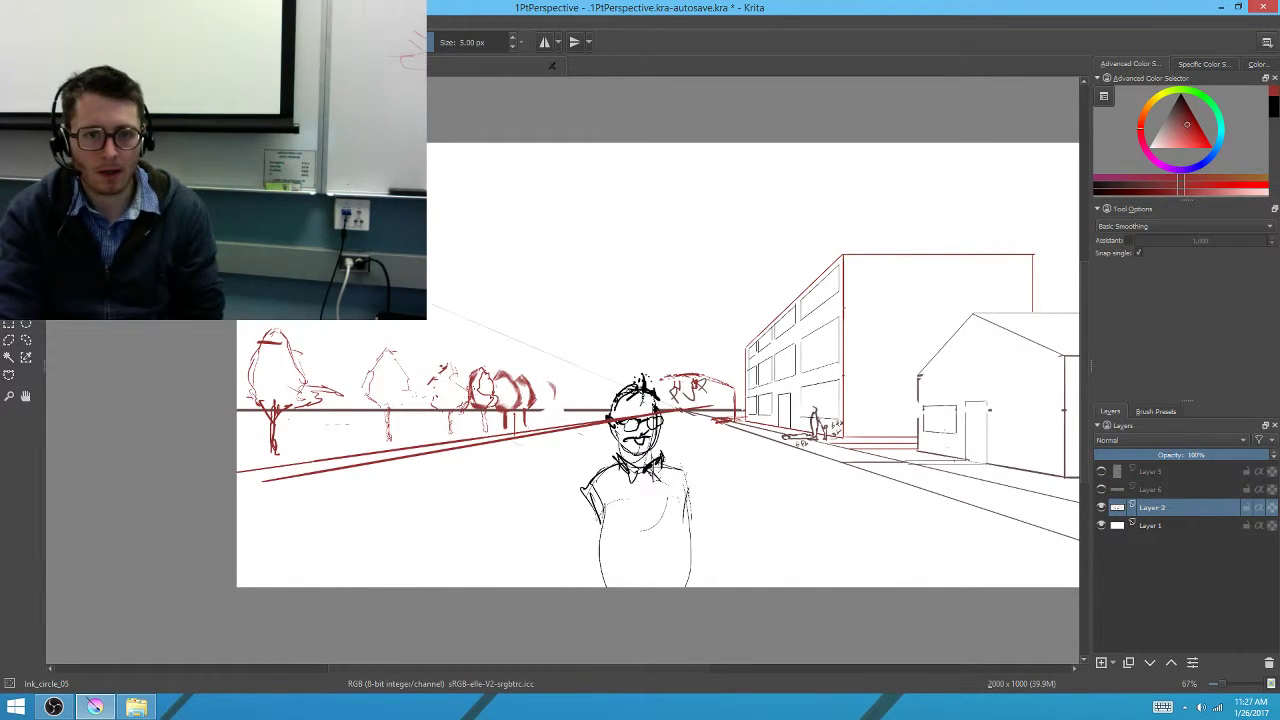
# Switch to the Sketch brush in a slightly different red and recentre the sketch
pyautogui.rightClick(770, 430)
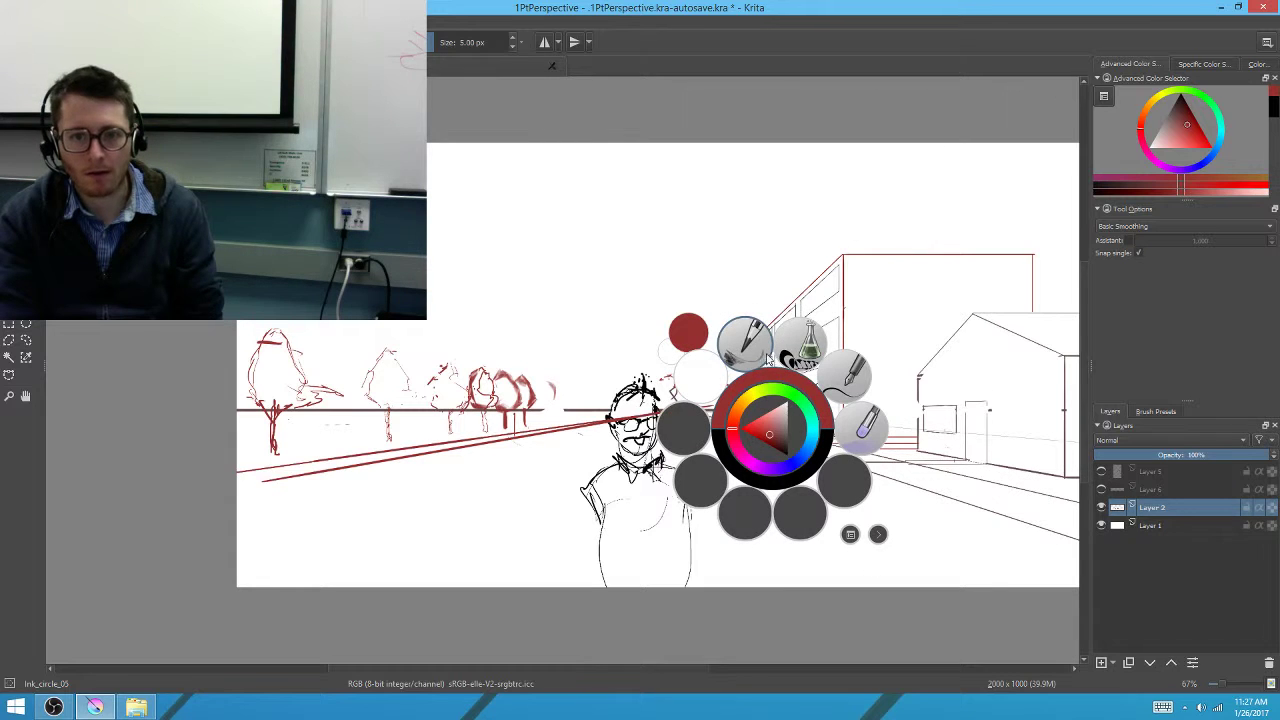
pyautogui.click(767, 356)
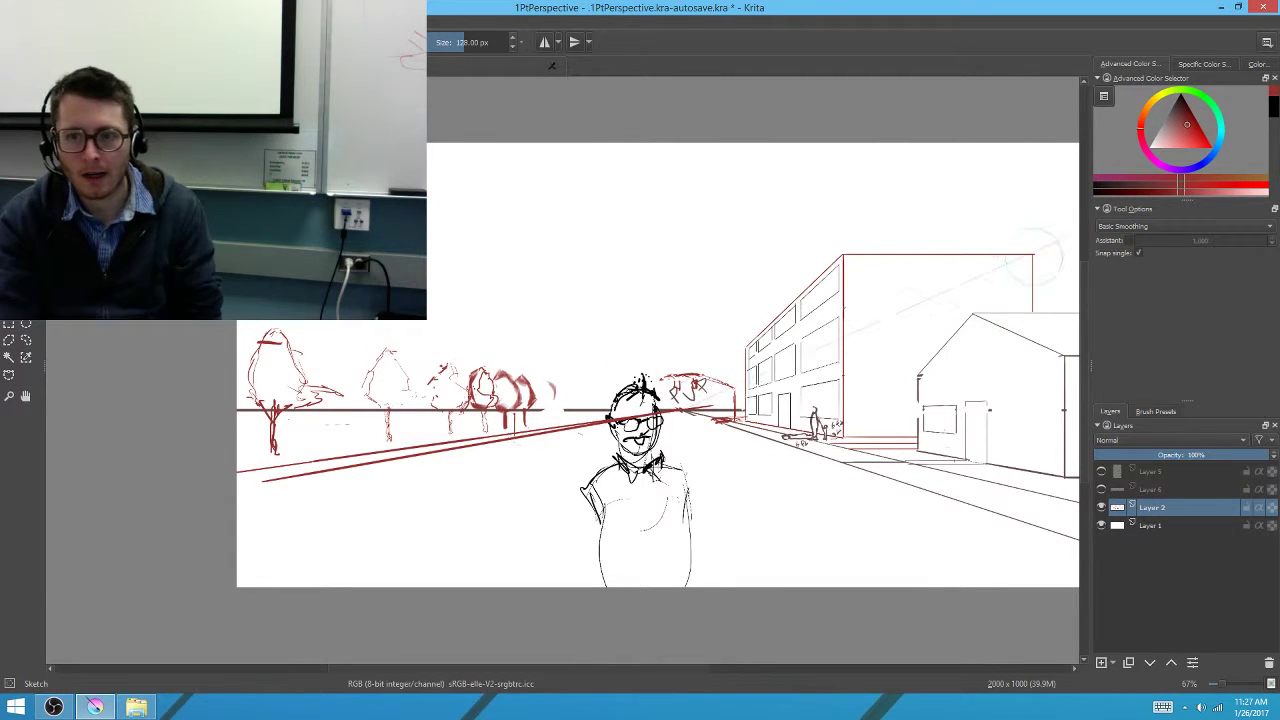
pyautogui.click(1177, 127)
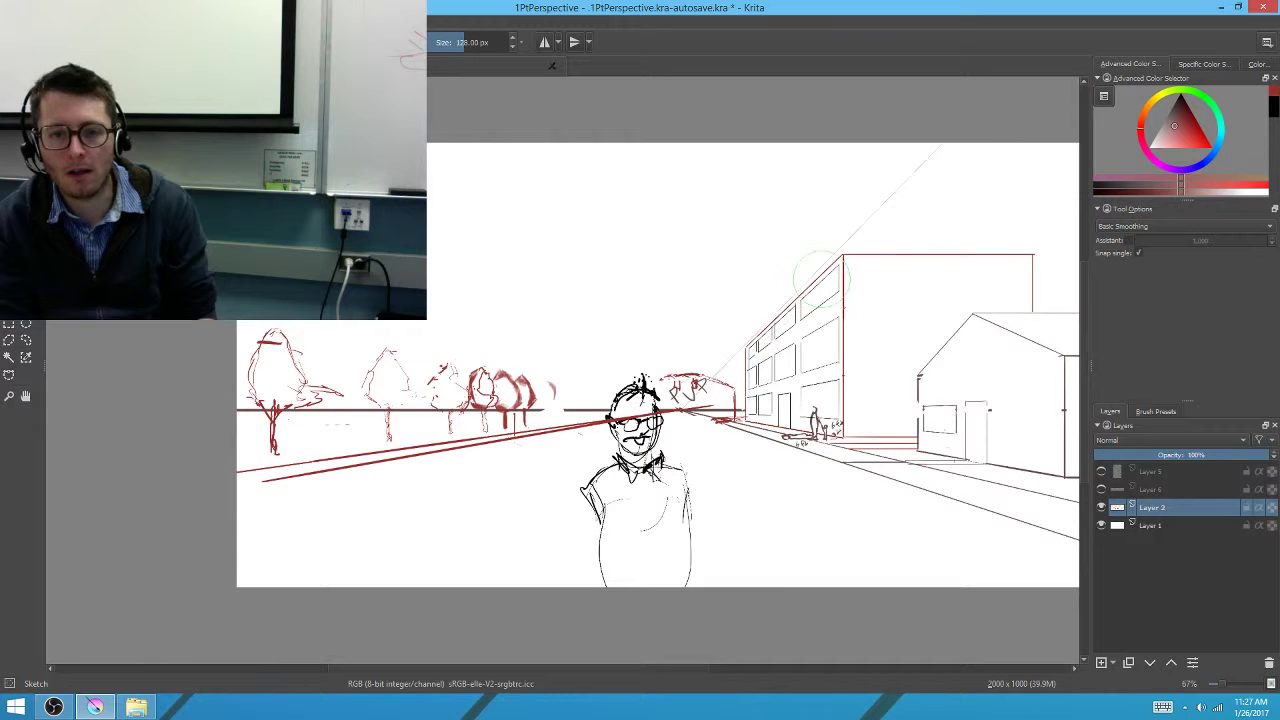
pyautogui.moveTo(885, 407); pyautogui.dragTo(607, 500)
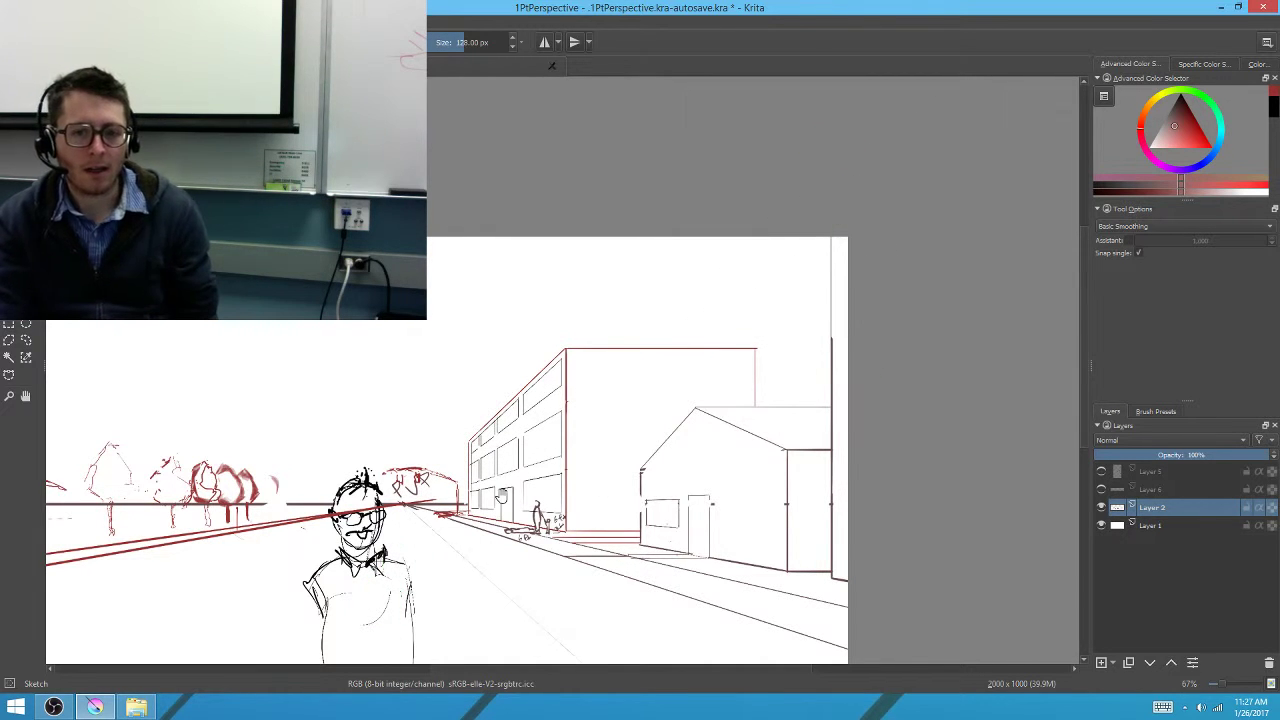
pyautogui.moveTo(441, 592); pyautogui.dragTo(479, 516)
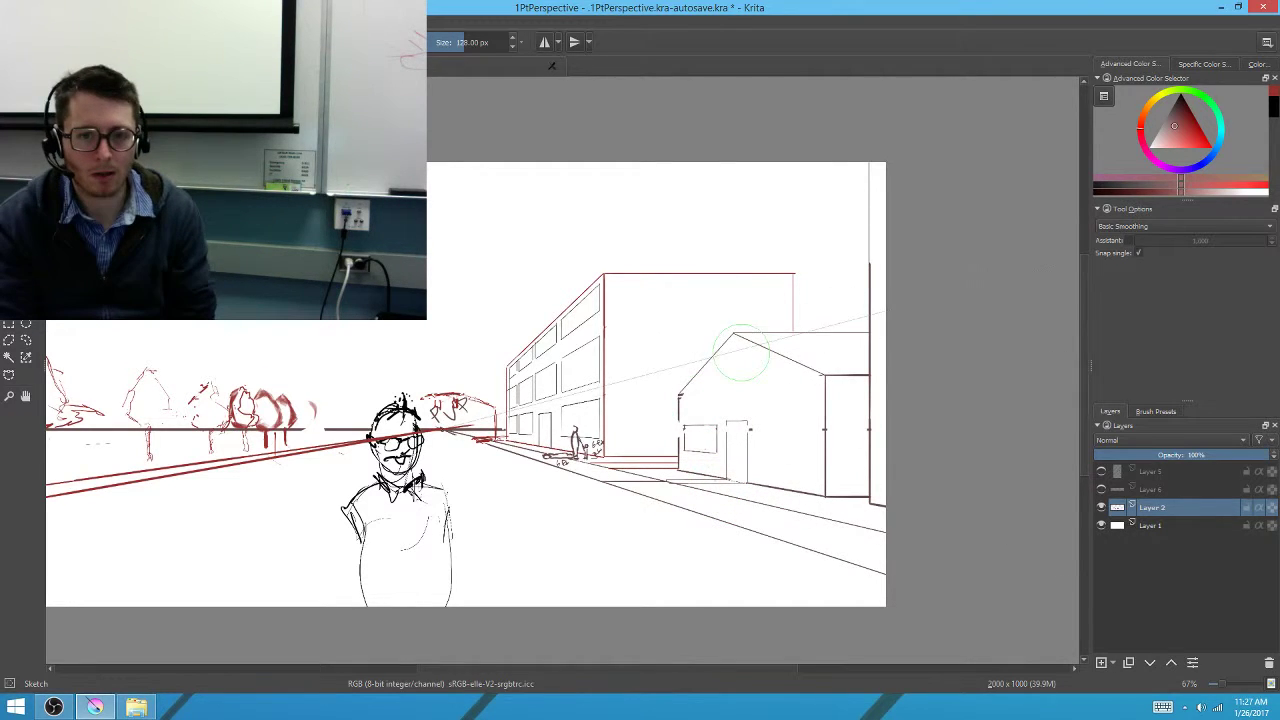
# Zoom back to about 141% around the mountains, trees and figure, then pan to the building
pyautogui.scroll(1, 731, 469)
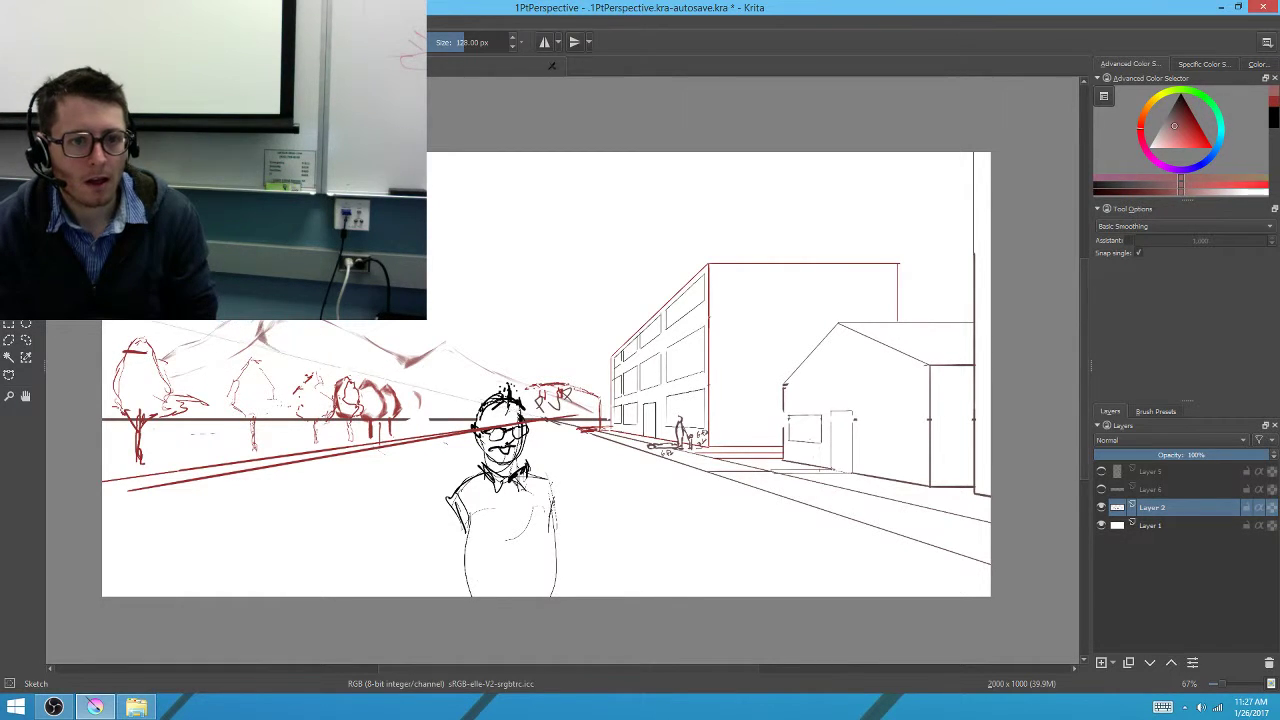
pyautogui.moveTo(417, 366); pyautogui.dragTo(432, 398)
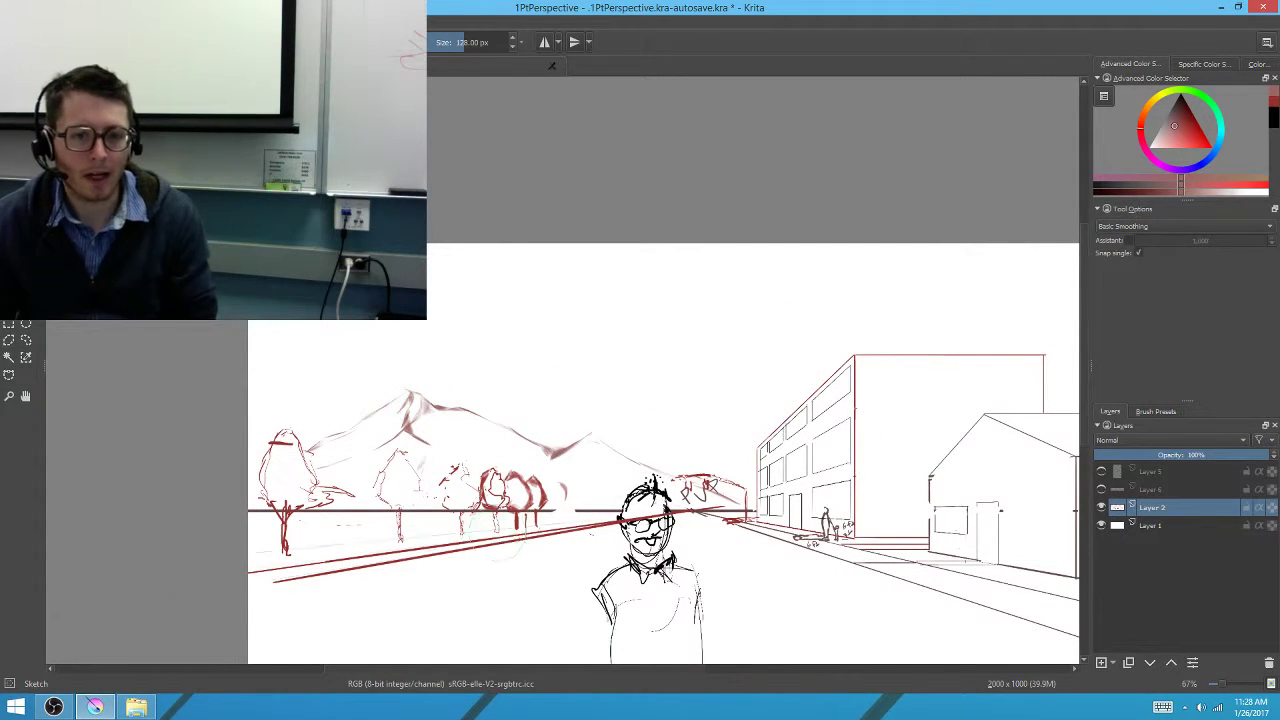
pyautogui.scroll(5, 525, 500)
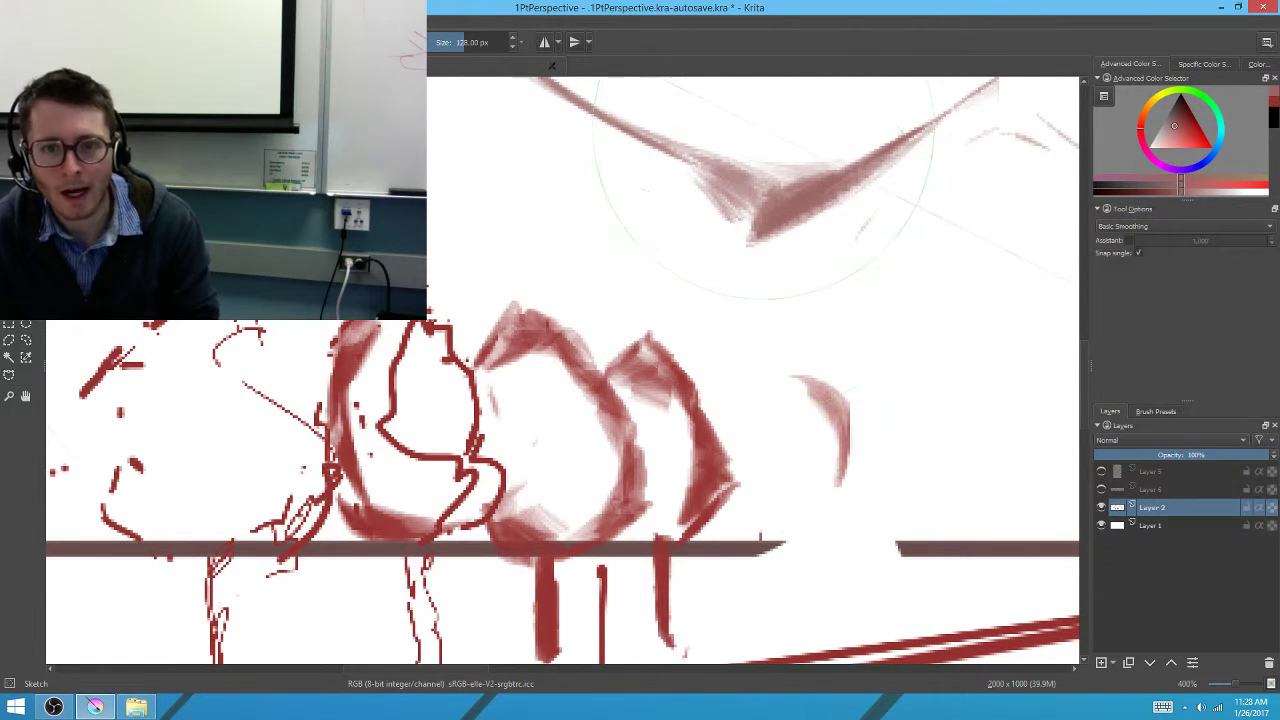
pyautogui.moveTo(640, 306)
pyautogui.mouseDown()
pyautogui.moveTo(917, 463)
pyautogui.moveTo(871, 429)
pyautogui.mouseUp()
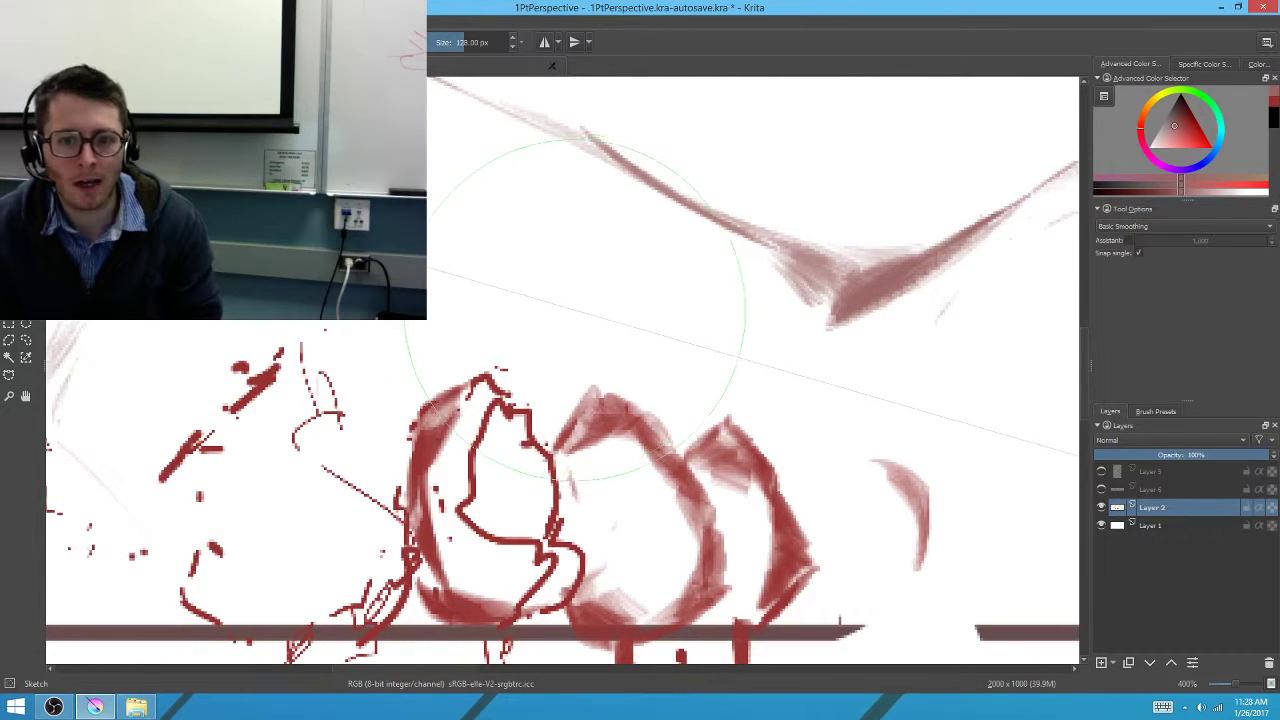
pyautogui.press('2')
pyautogui.scroll(3, 585, 330)
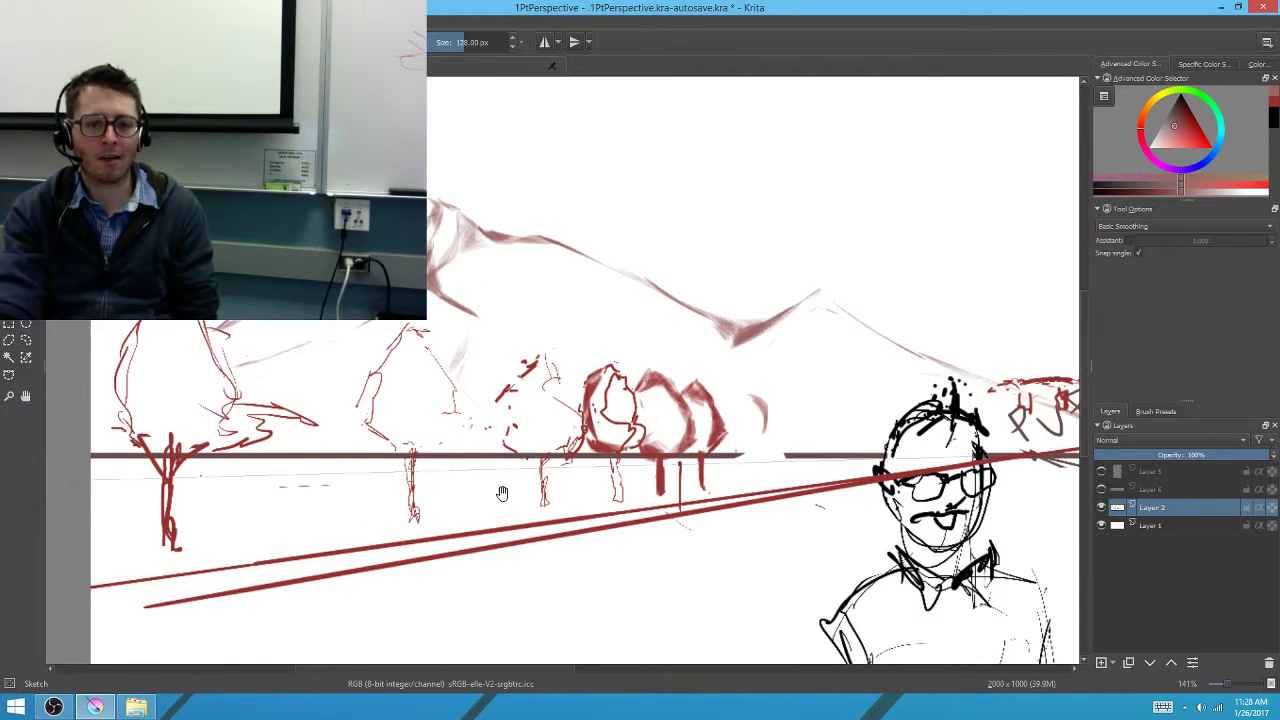
pyautogui.moveTo(500, 491); pyautogui.dragTo(283, 511)
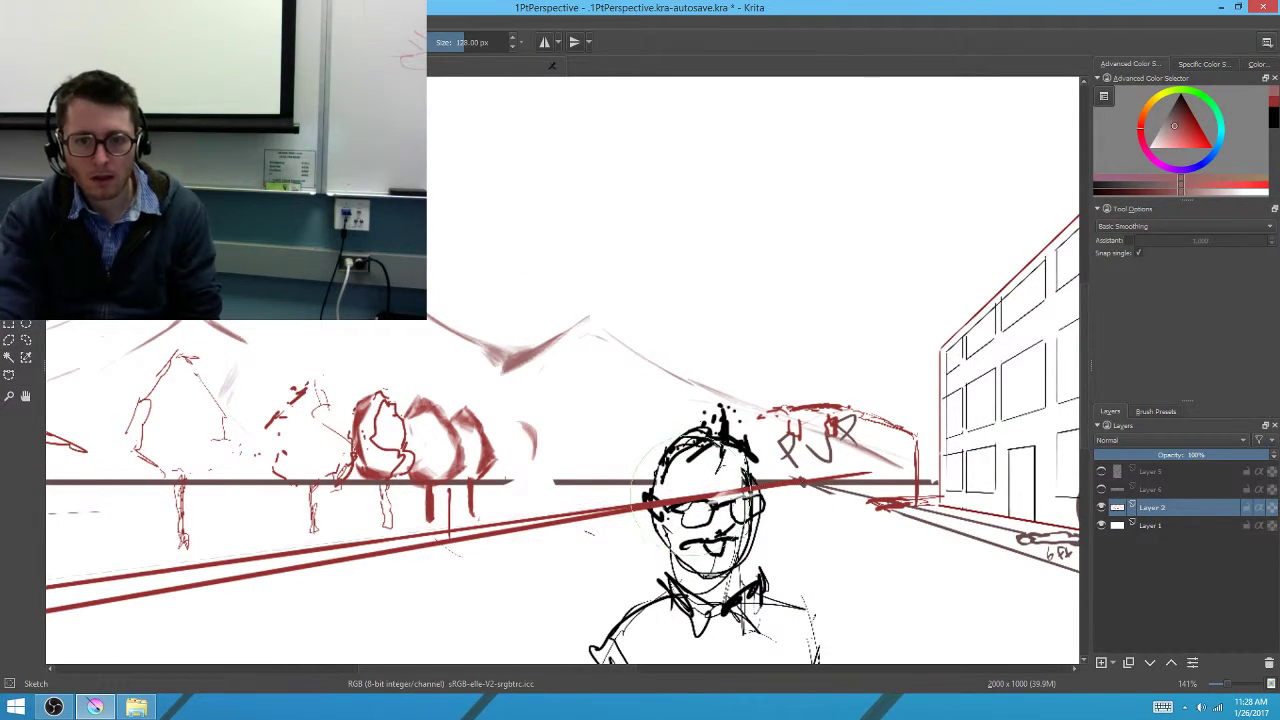
# Zoom in to about 200% on the house in the street scene
pyautogui.scroll(-4, 580, 385)
pyautogui.scroll(2, 641, 438)
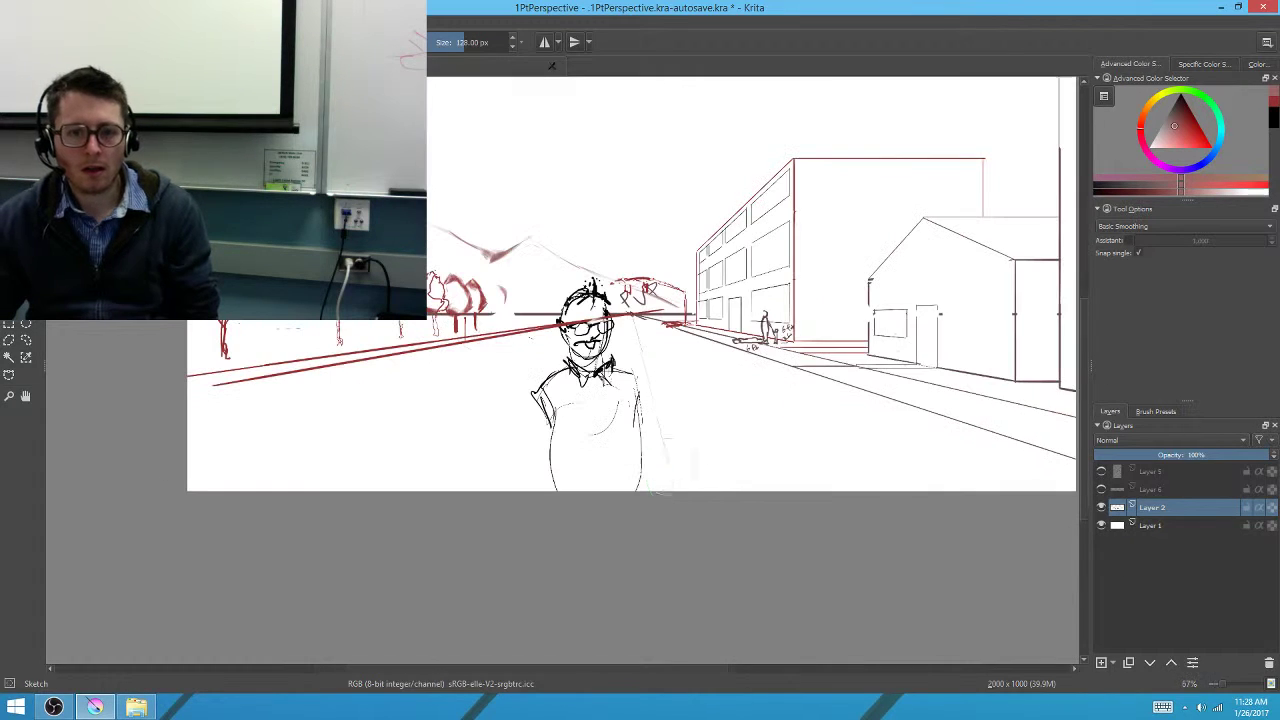
pyautogui.moveTo(532, 494); pyautogui.dragTo(500, 535)
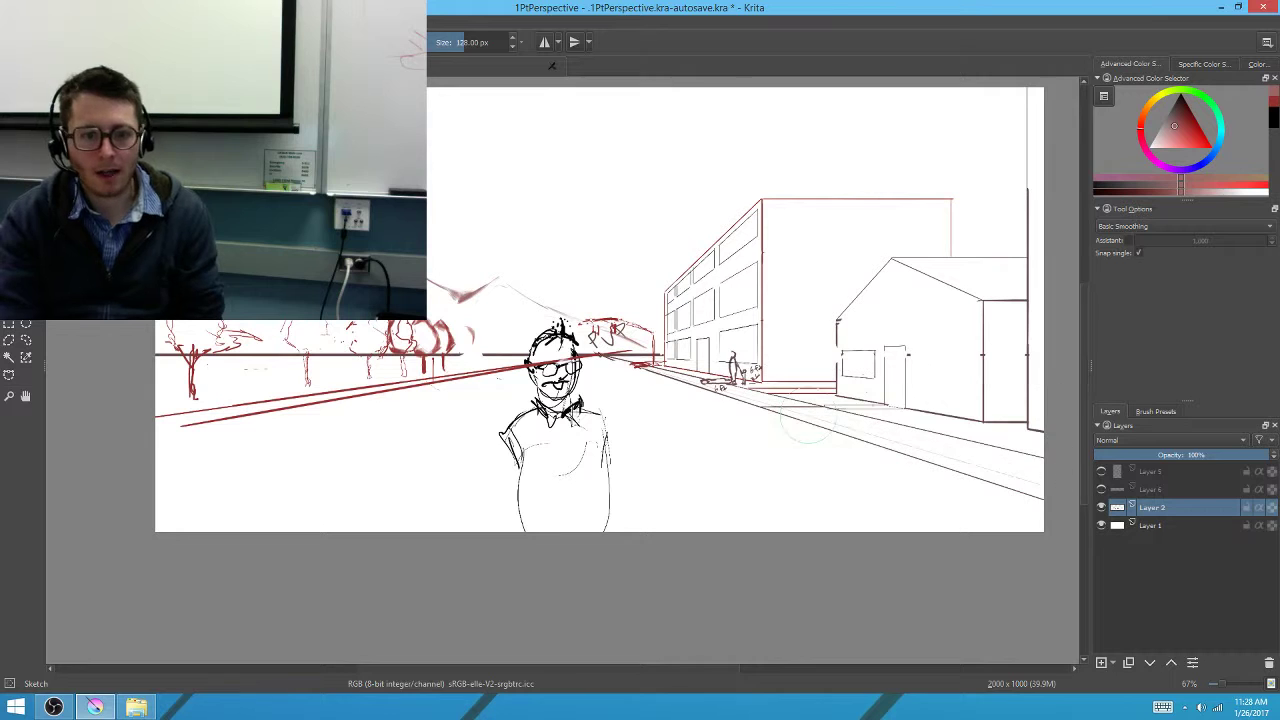
pyautogui.moveTo(366, 418); pyautogui.dragTo(410, 513)
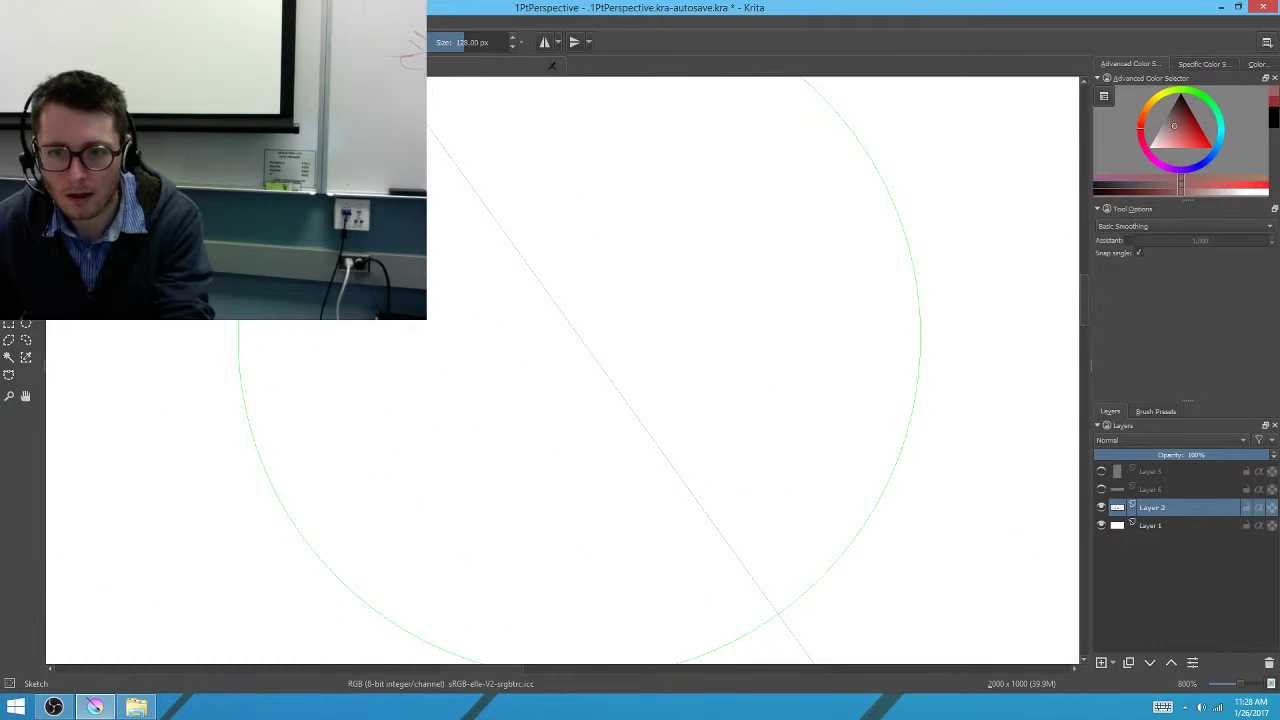
pyautogui.moveTo(745, 455); pyautogui.dragTo(530, 425)
pyautogui.scroll(2, 600, 435)
pyautogui.scroll(2, 686, 451)
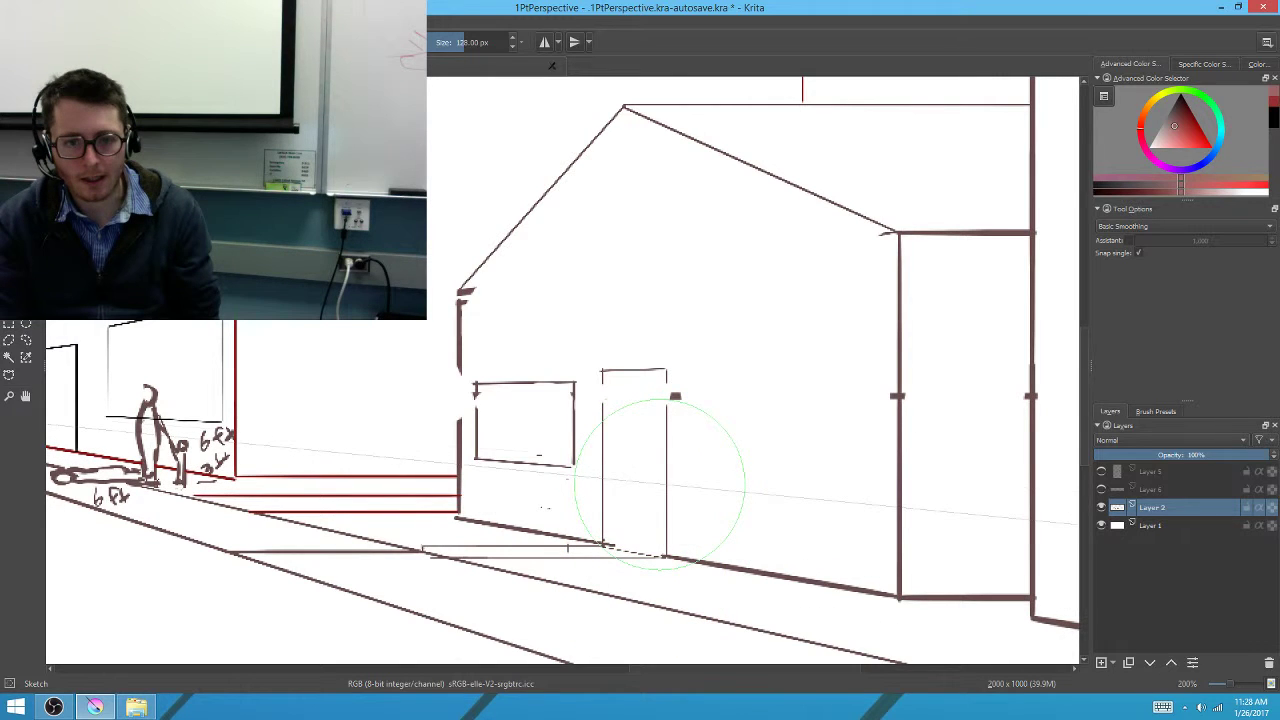
# With the Ink_circle_10 brush, draw a round doorknob on the door and a post before the window
pyautogui.rightClick(672, 484)
pyautogui.click(729, 408)
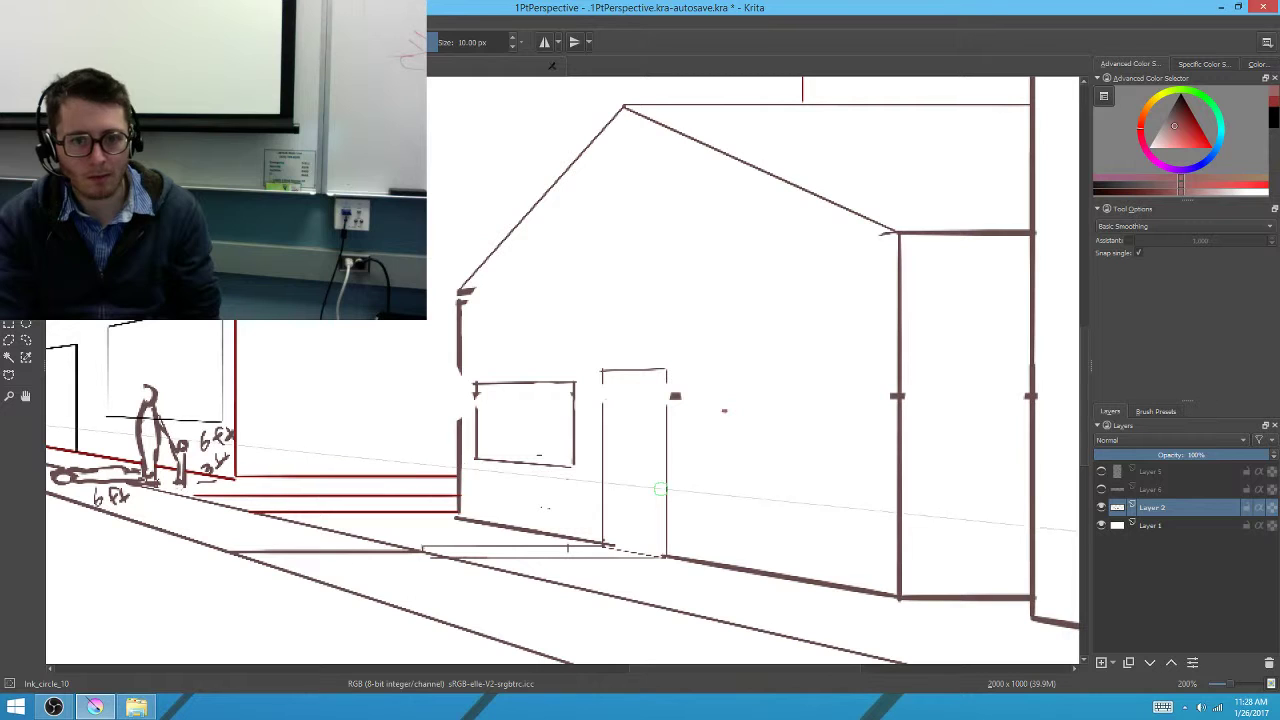
pyautogui.moveTo(657, 480)
pyautogui.mouseDown()
pyautogui.moveTo(645, 490)
pyautogui.moveTo(656, 484)
pyautogui.mouseUp()
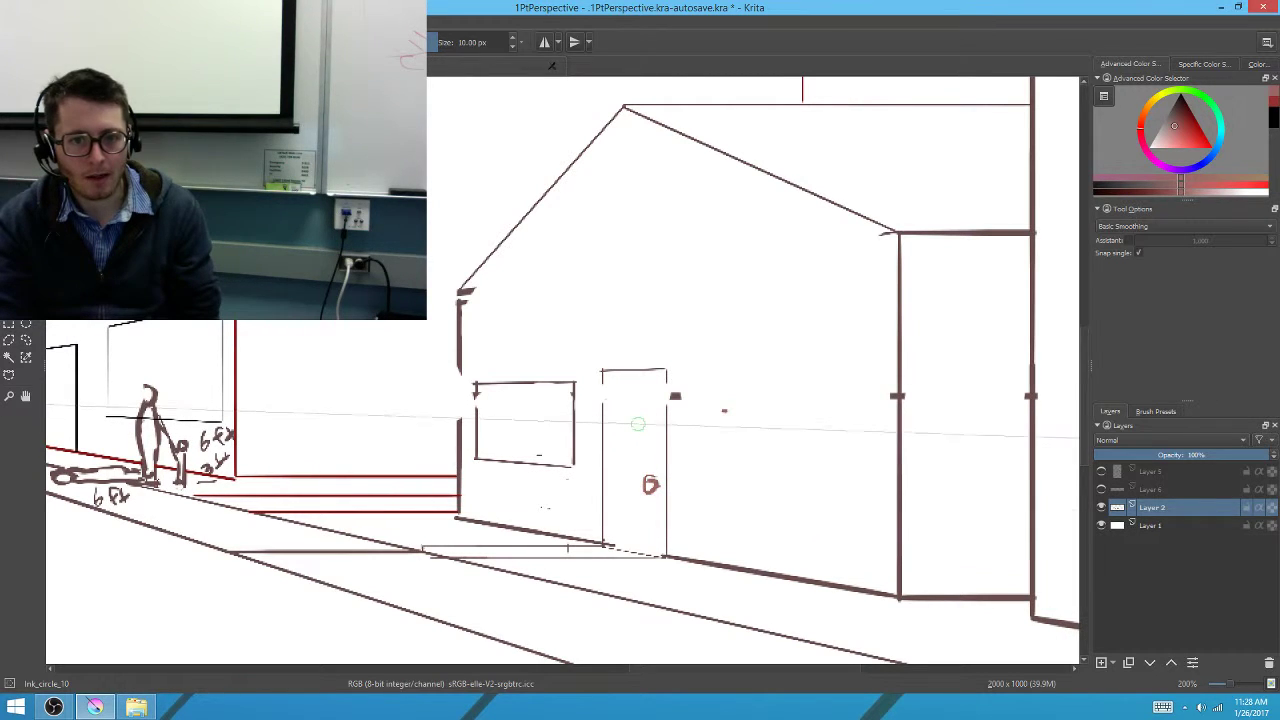
pyautogui.moveTo(631, 414); pyautogui.dragTo(662, 420)
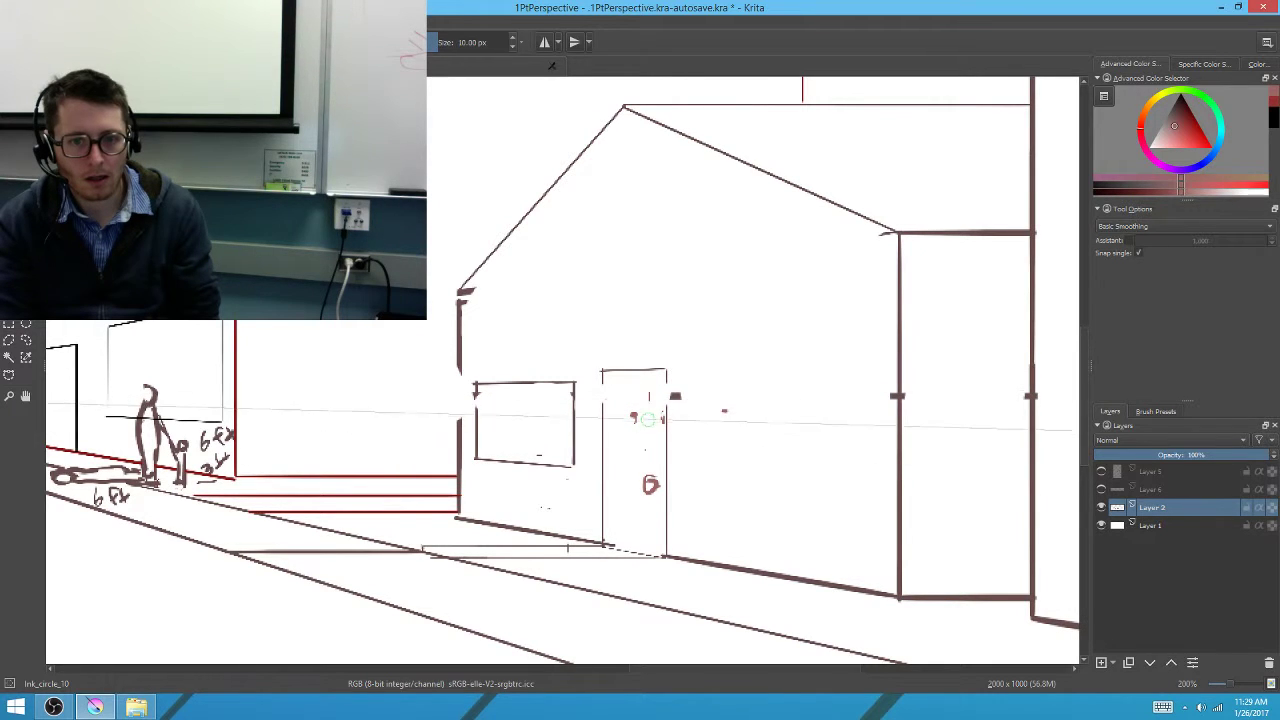
pyautogui.moveTo(646, 530); pyautogui.dragTo(662, 545)
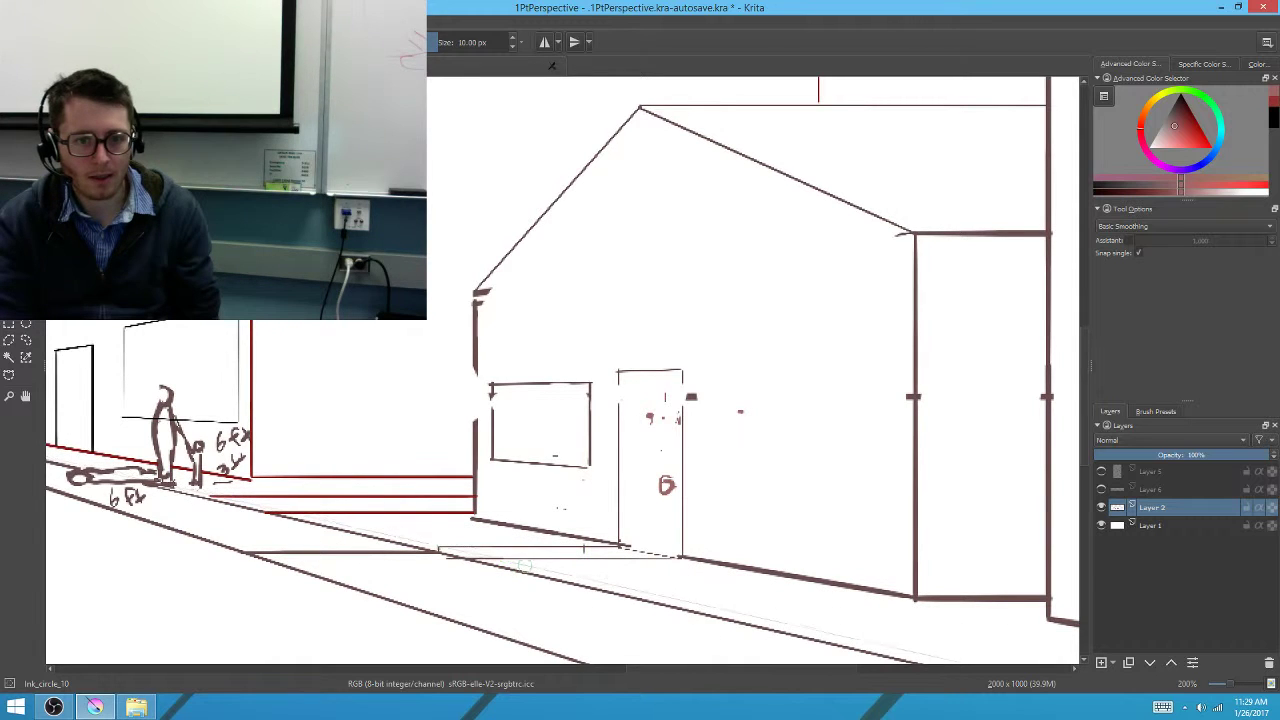
pyautogui.moveTo(529, 566)
pyautogui.mouseDown()
pyautogui.moveTo(527, 466)
pyautogui.moveTo(545, 476)
pyautogui.moveTo(547, 460)
pyautogui.moveTo(506, 471)
pyautogui.mouseUp()
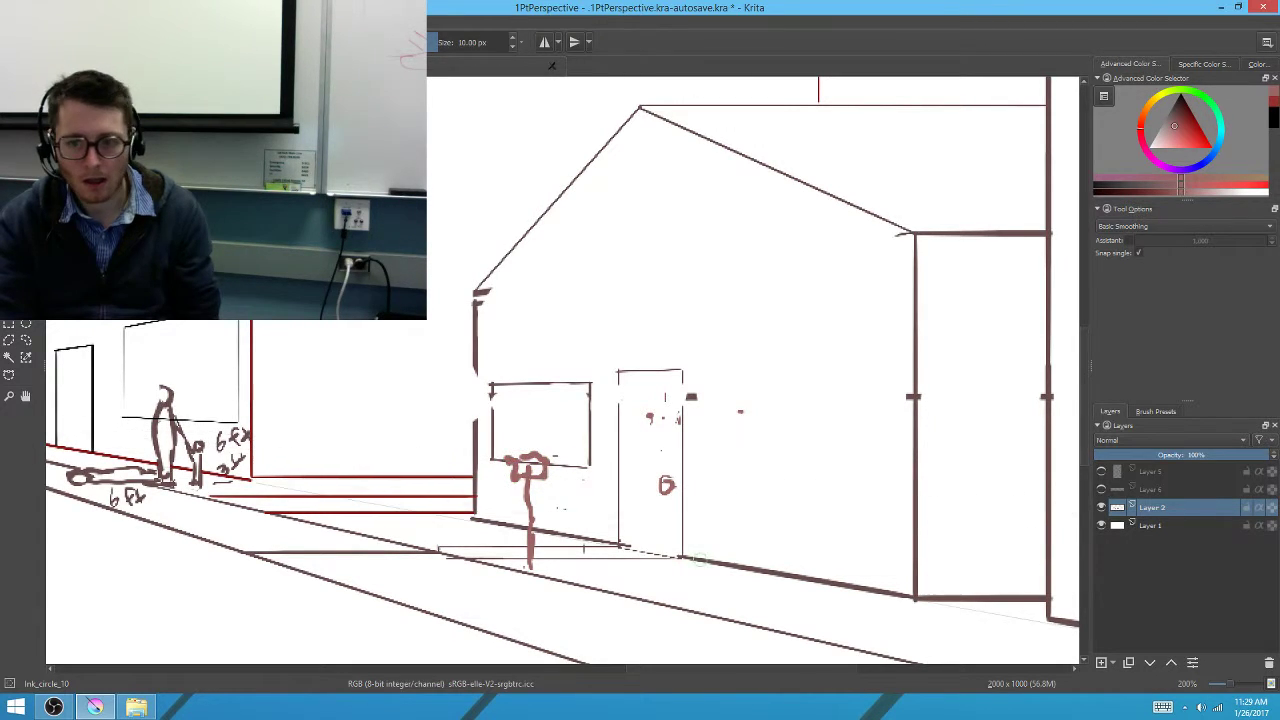
# Try Sketch_ink_small and Bristles_mix, then settle on the ink_precision_03 brush preset
pyautogui.click(1153, 412)
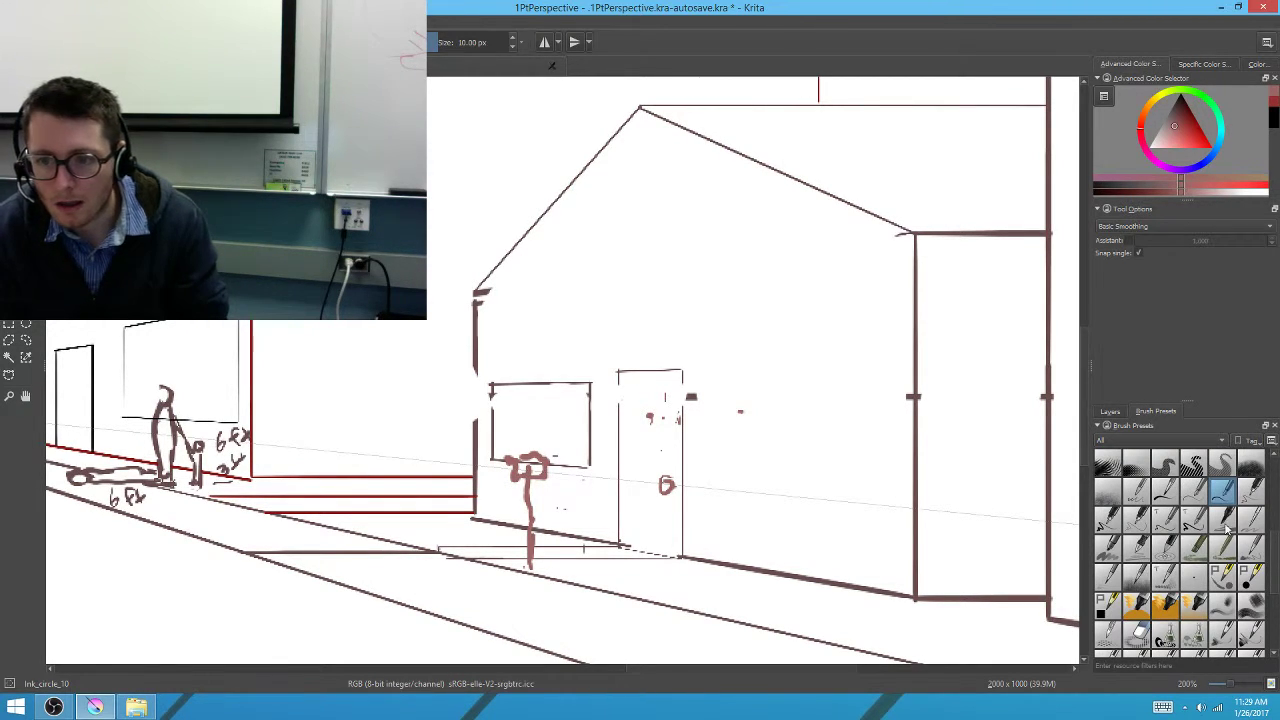
pyautogui.scroll(-3, 1228, 530)
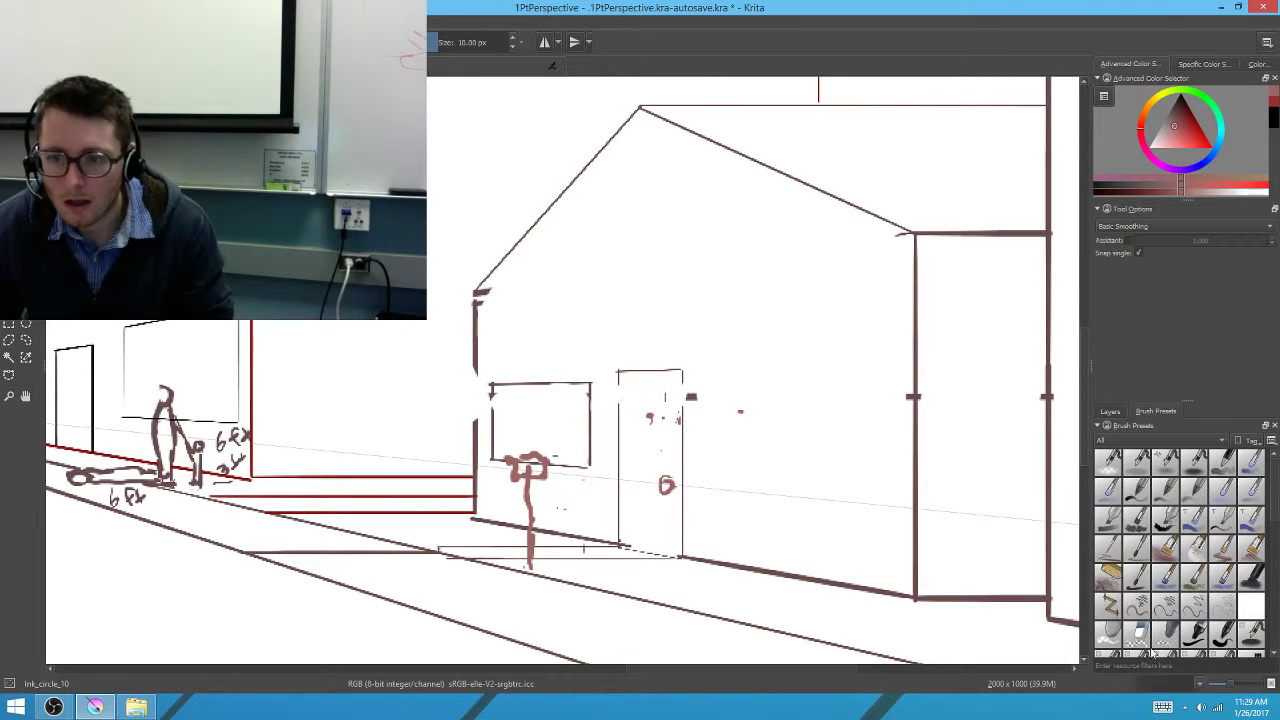
pyautogui.scroll(-3, 1175, 550)
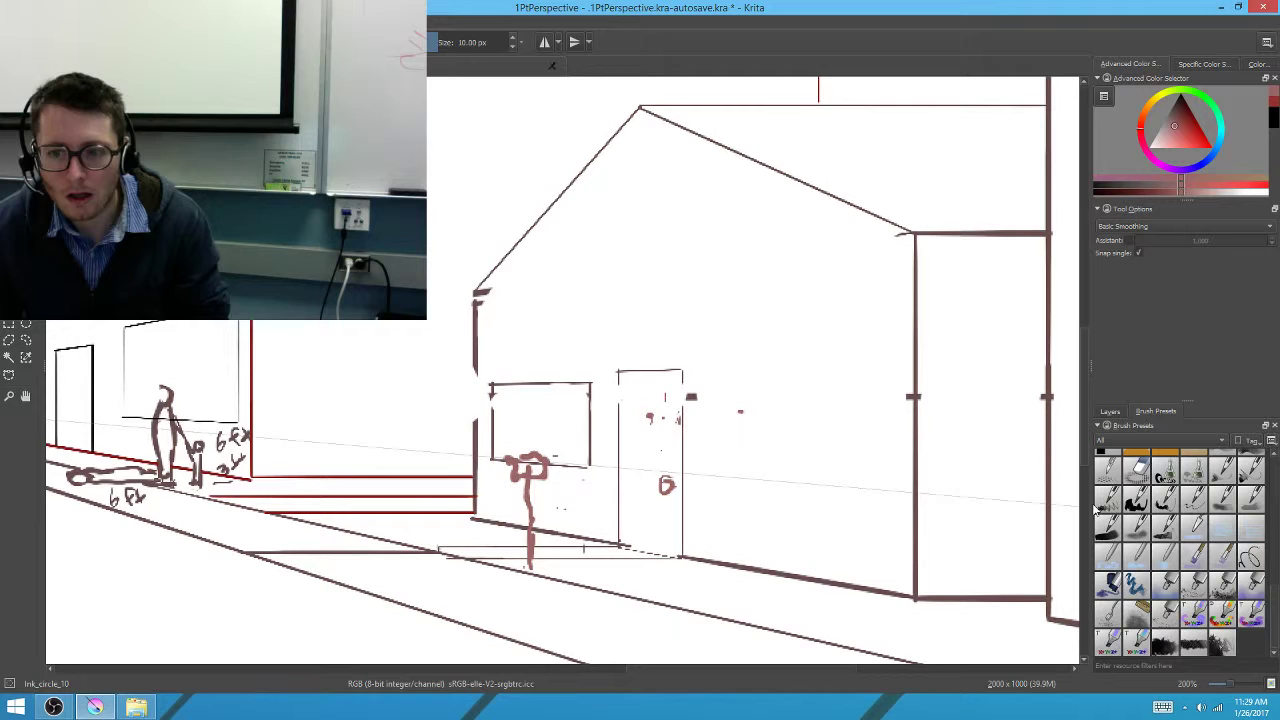
pyautogui.click(1170, 503)
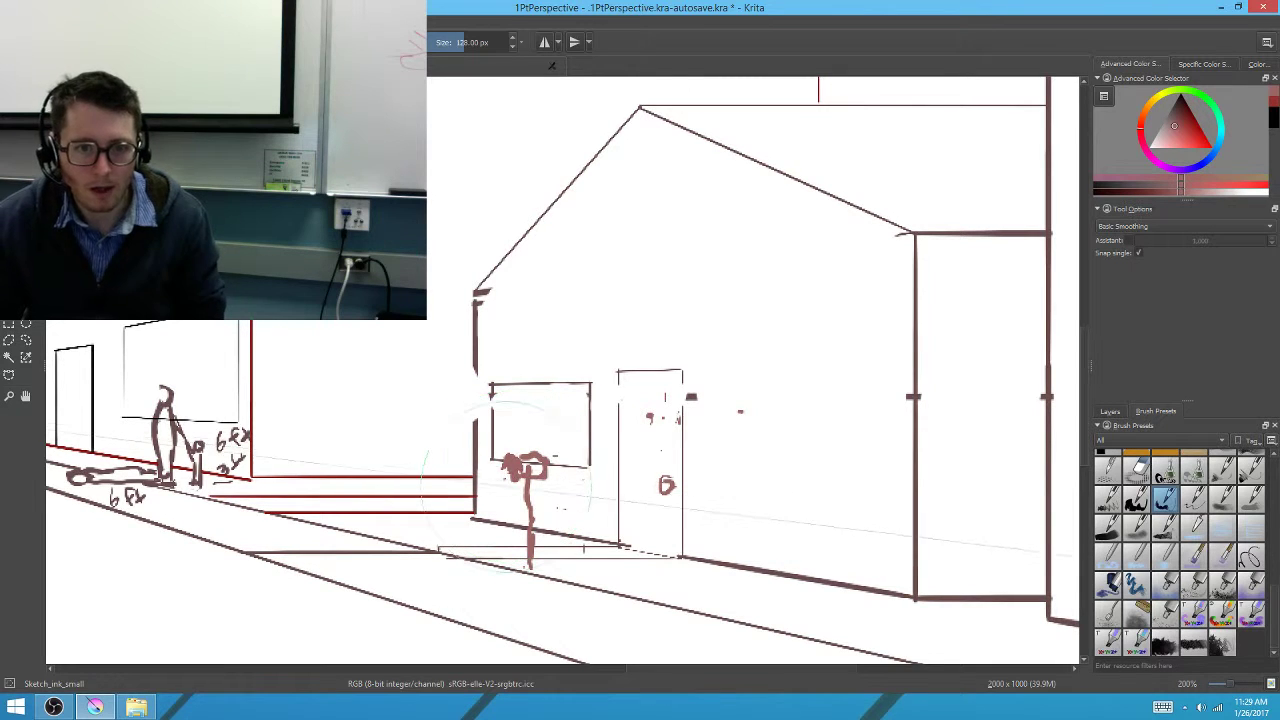
pyautogui.scroll(3, 1130, 562)
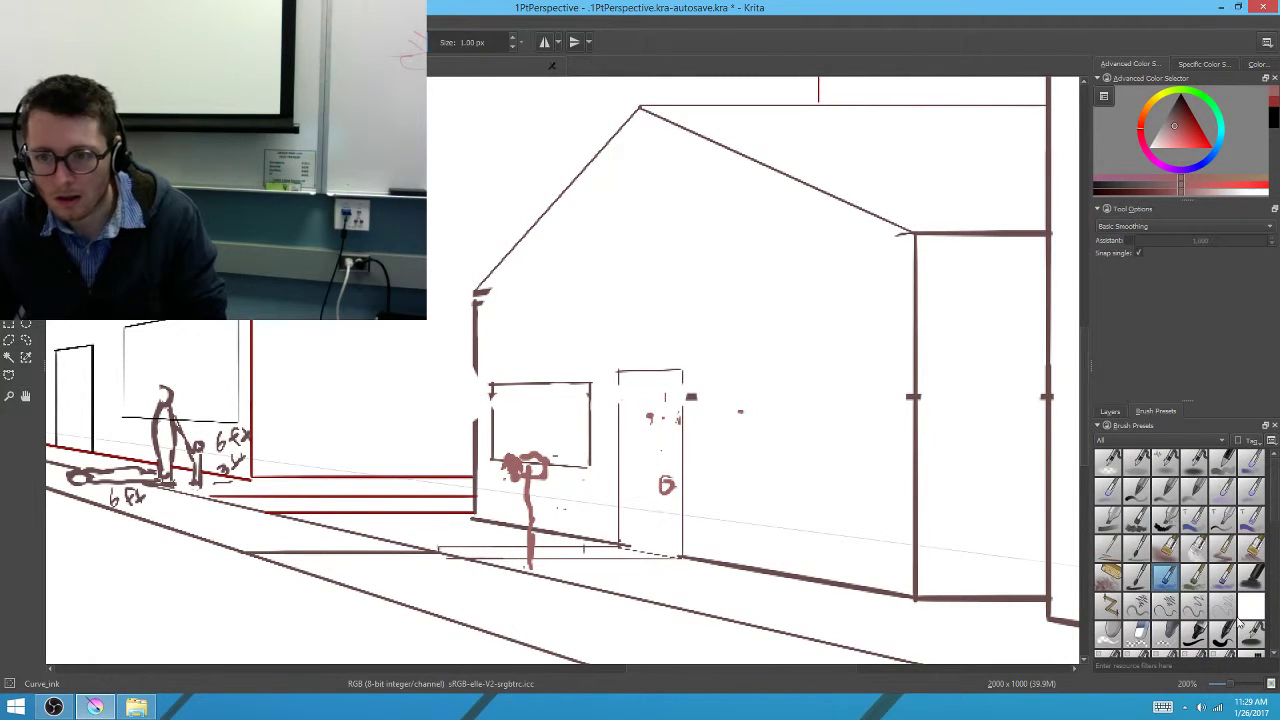
pyautogui.click(1193, 605)
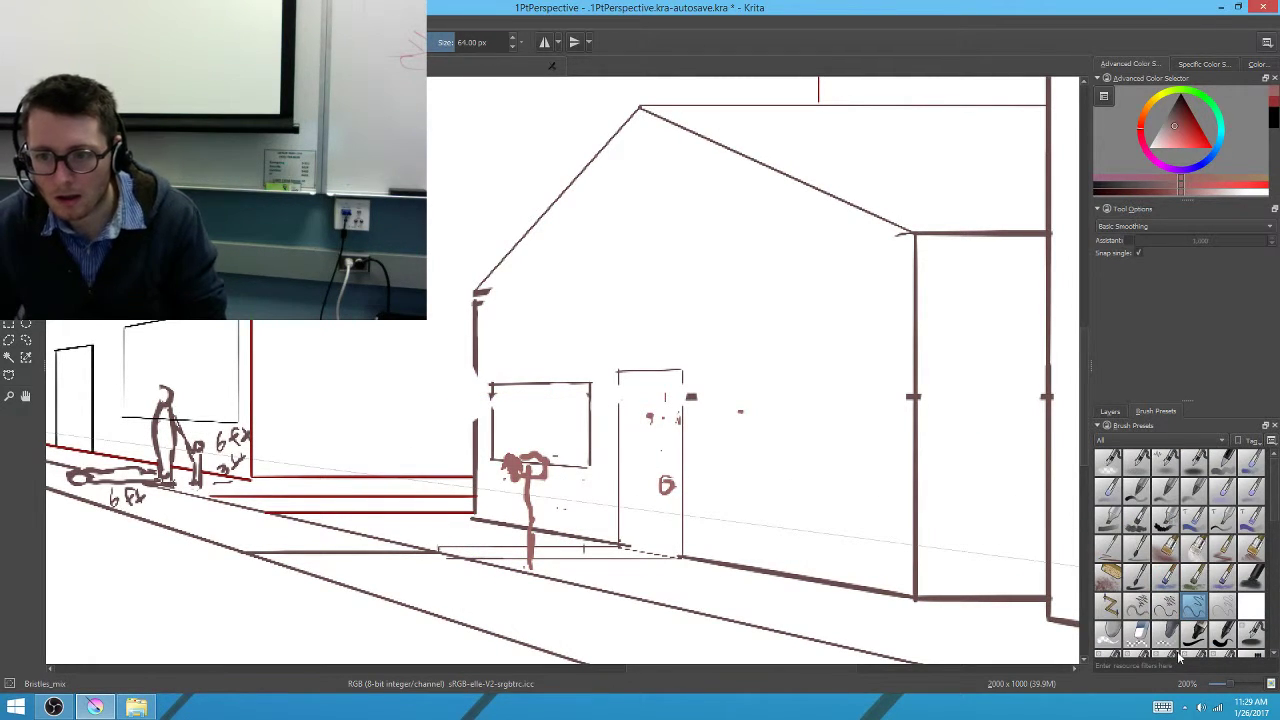
pyautogui.scroll(-3, 1172, 578)
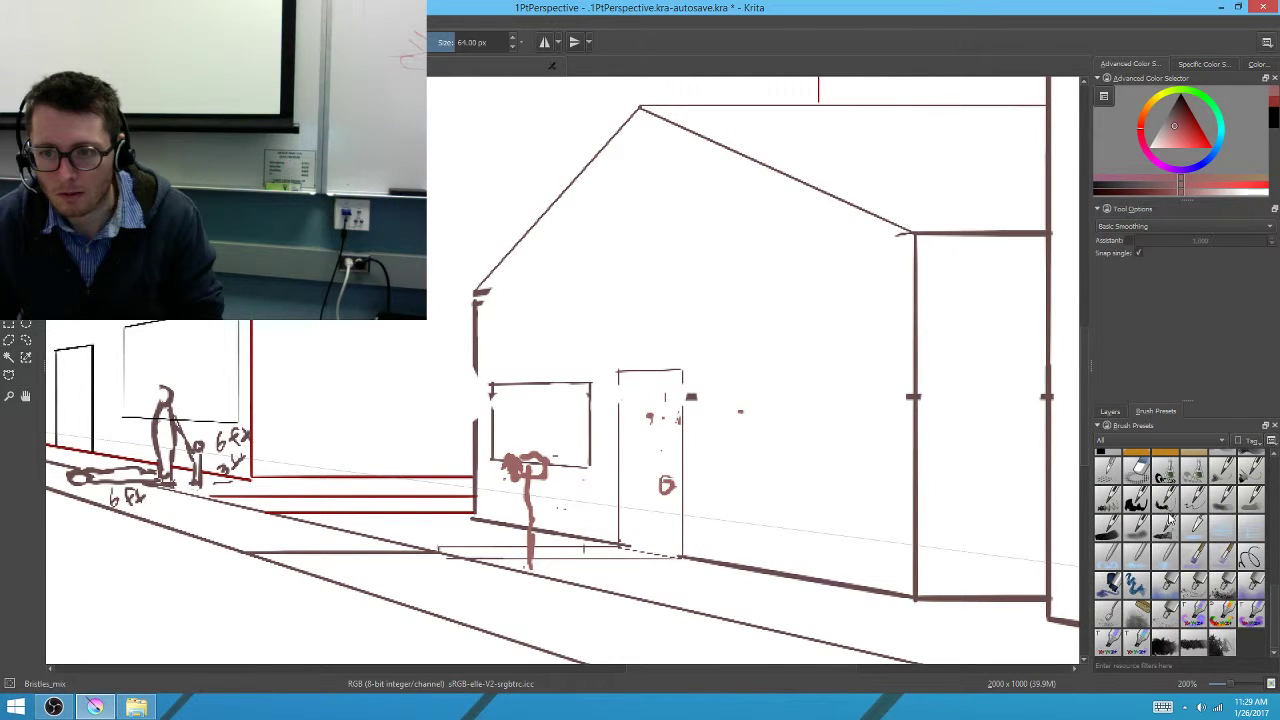
pyautogui.scroll(3, 1169, 519)
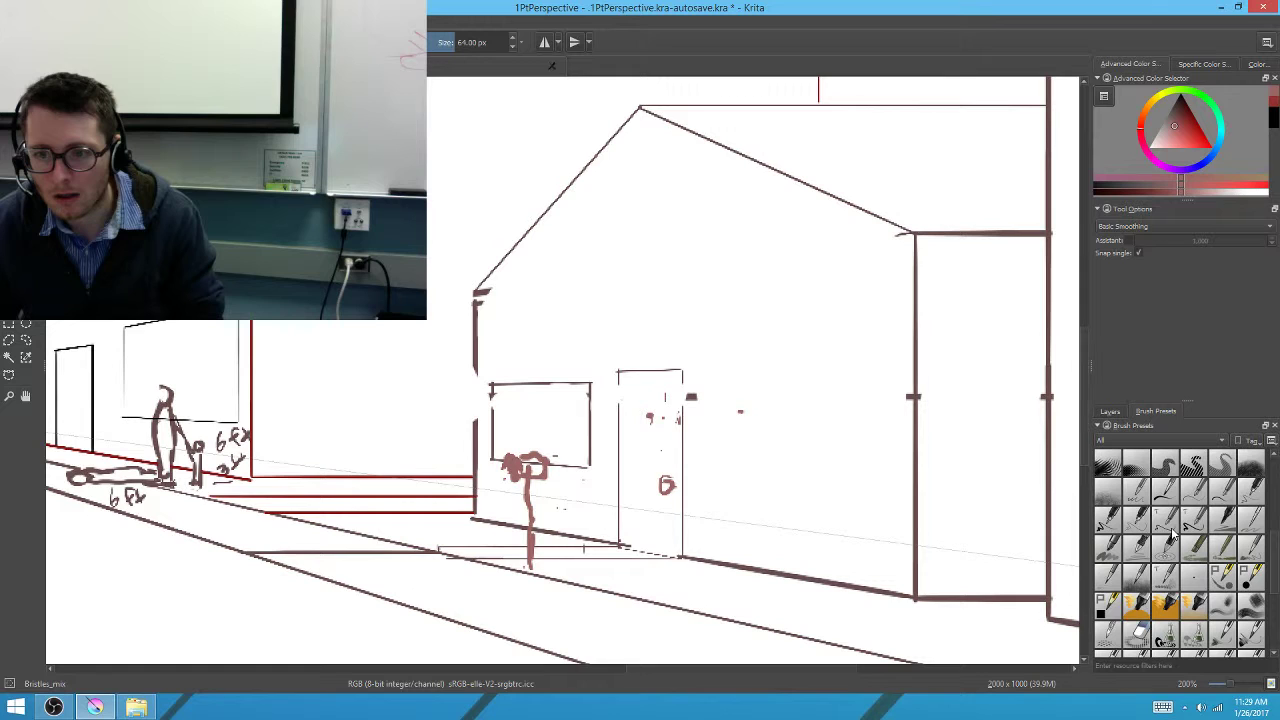
pyautogui.click(1137, 519)
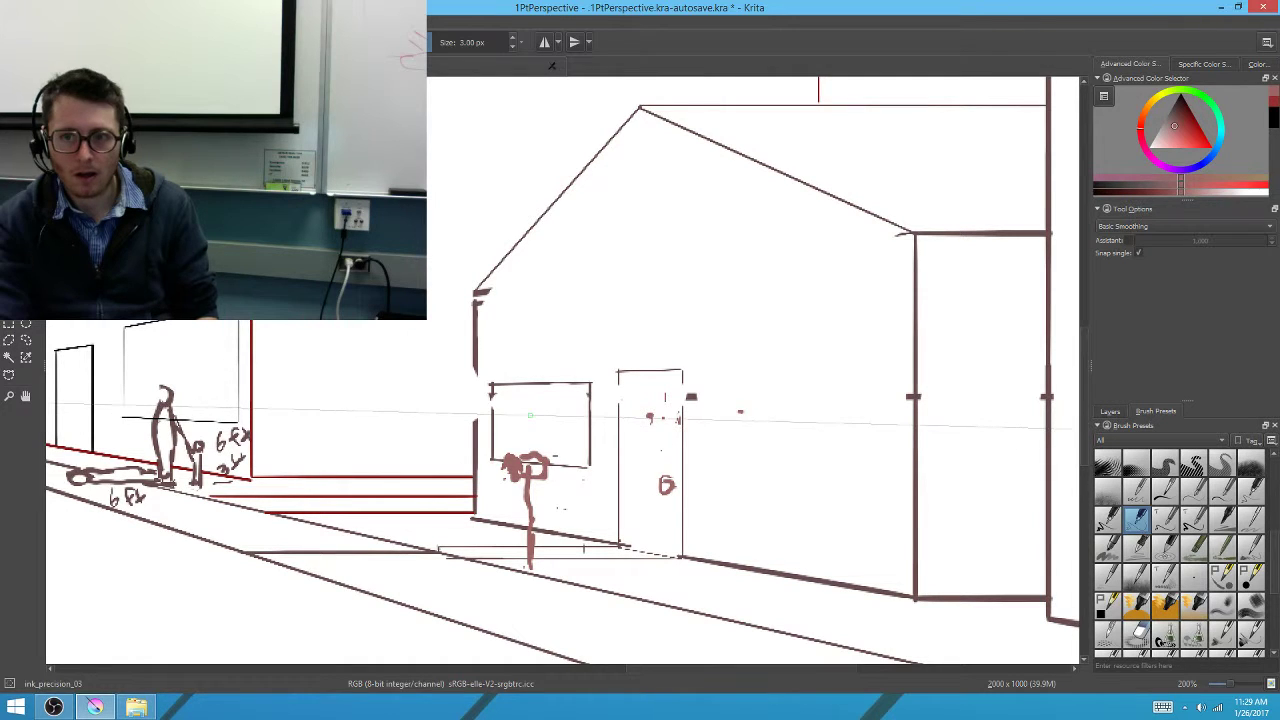
# Change the colour, enlarge the brush to 6 px, and test-then-undo marks in the window
pyautogui.keyDown('ctrl'); pyautogui.click(530, 427); pyautogui.keyUp('ctrl')
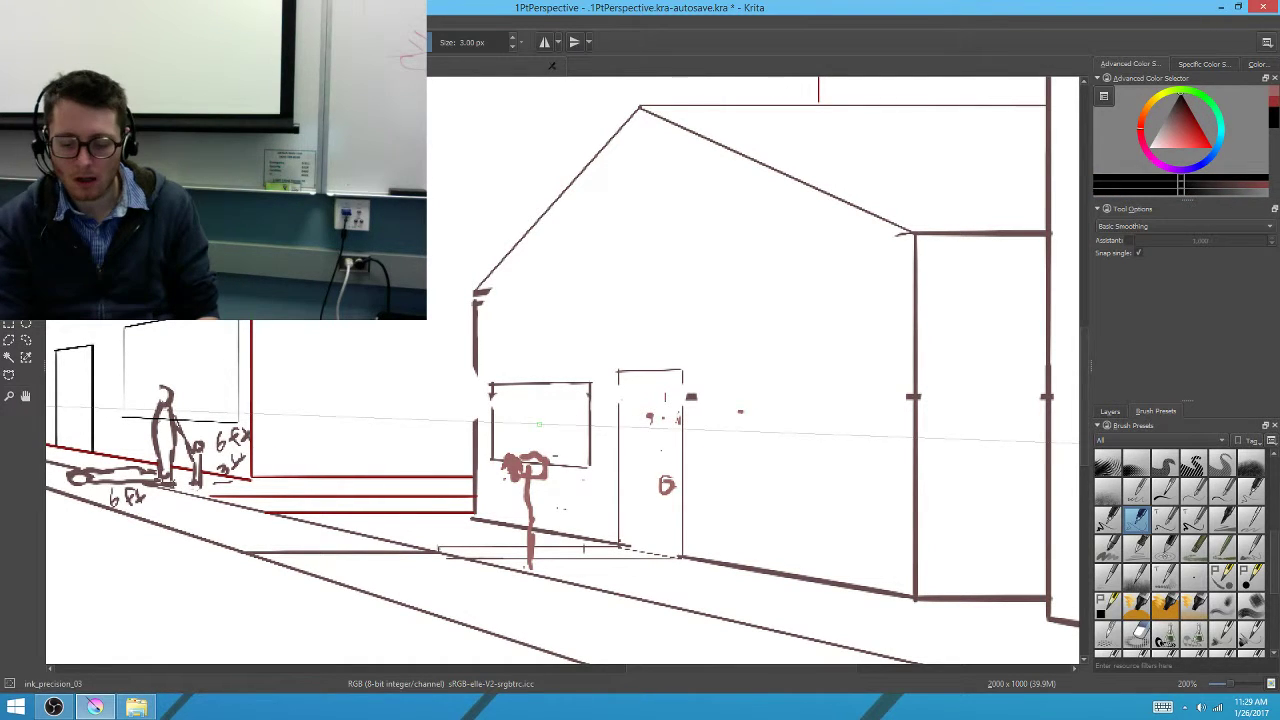
pyautogui.press(']')
pyautogui.press(']')
pyautogui.press(']')
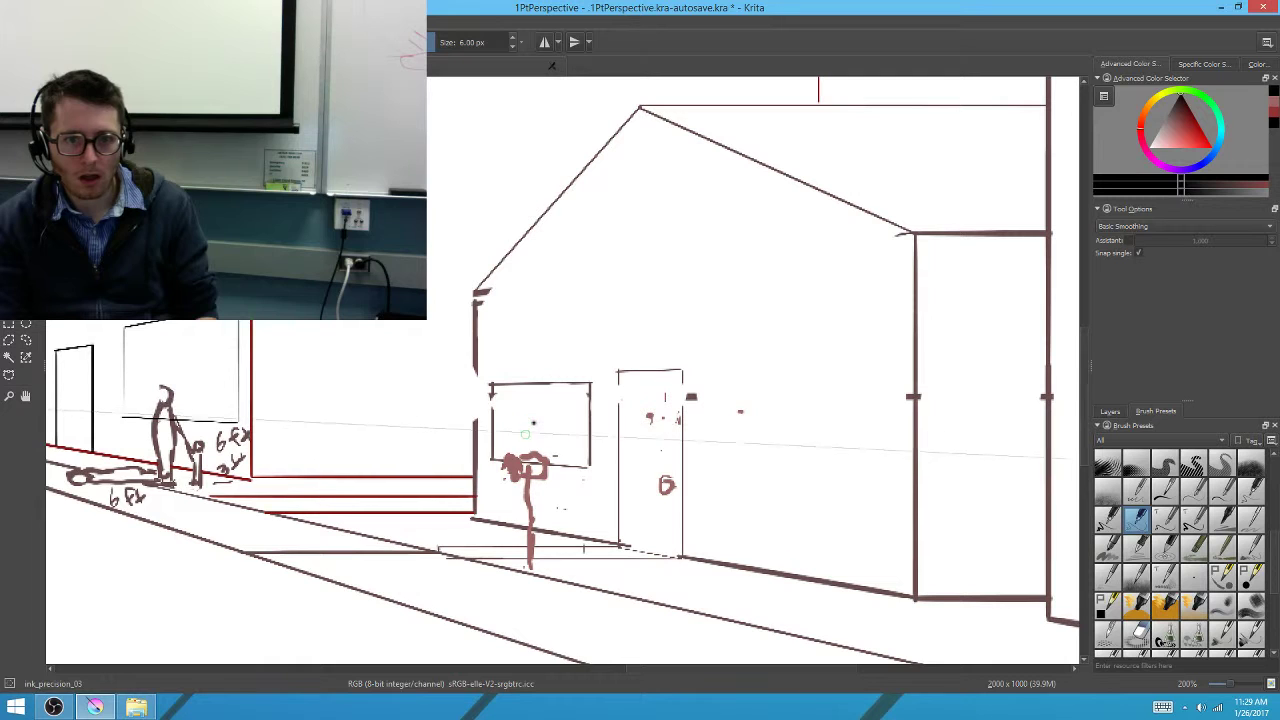
pyautogui.click(538, 403)
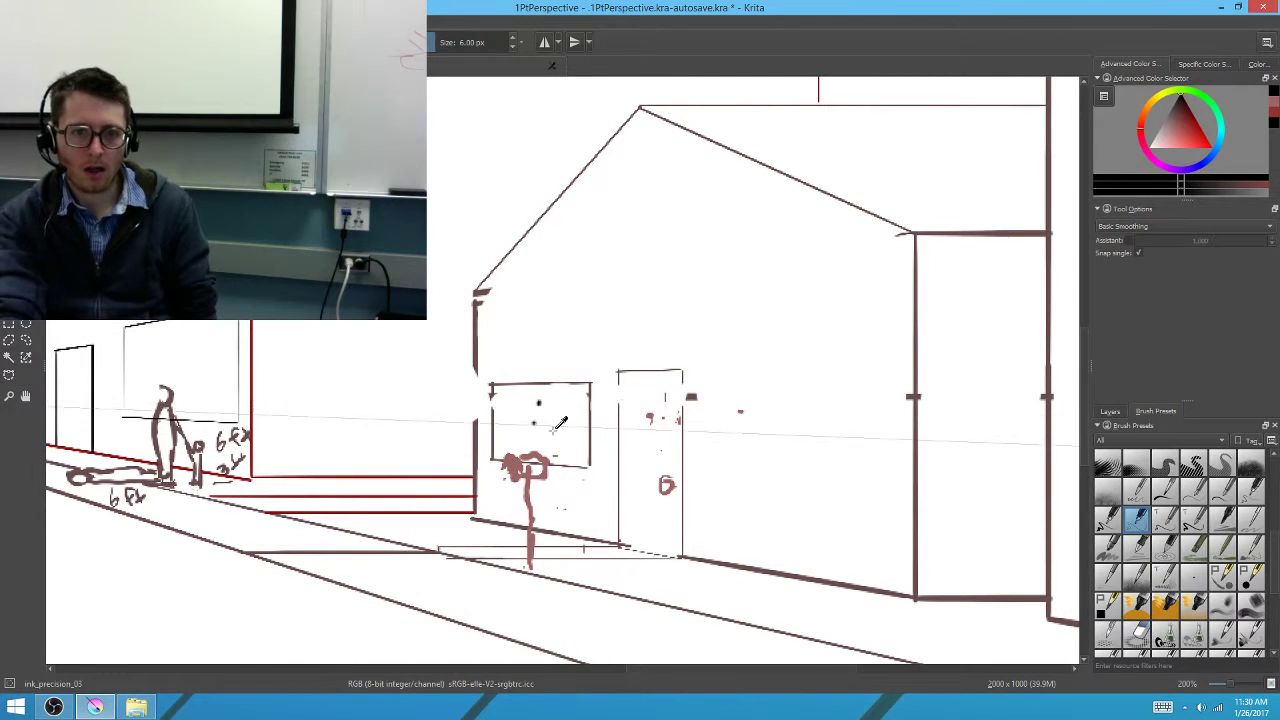
pyautogui.hotkey('ctrl', 'z')
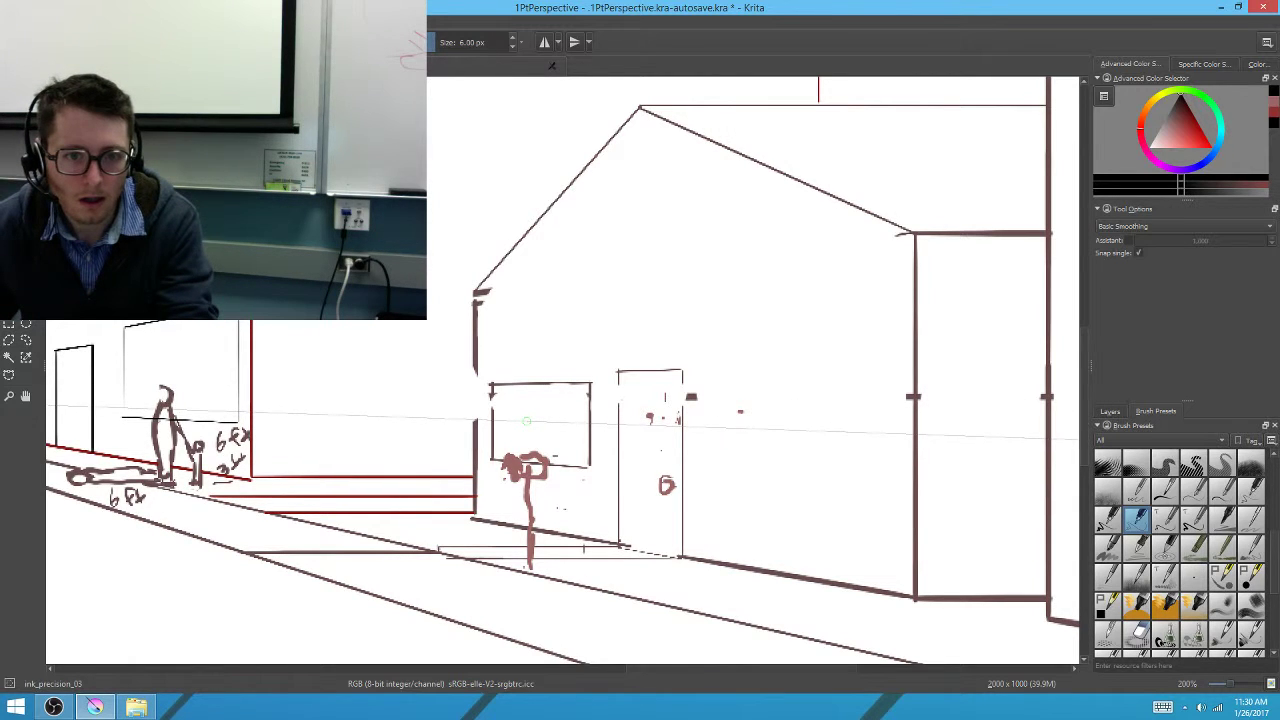
pyautogui.moveTo(528, 420); pyautogui.dragTo(527, 408)
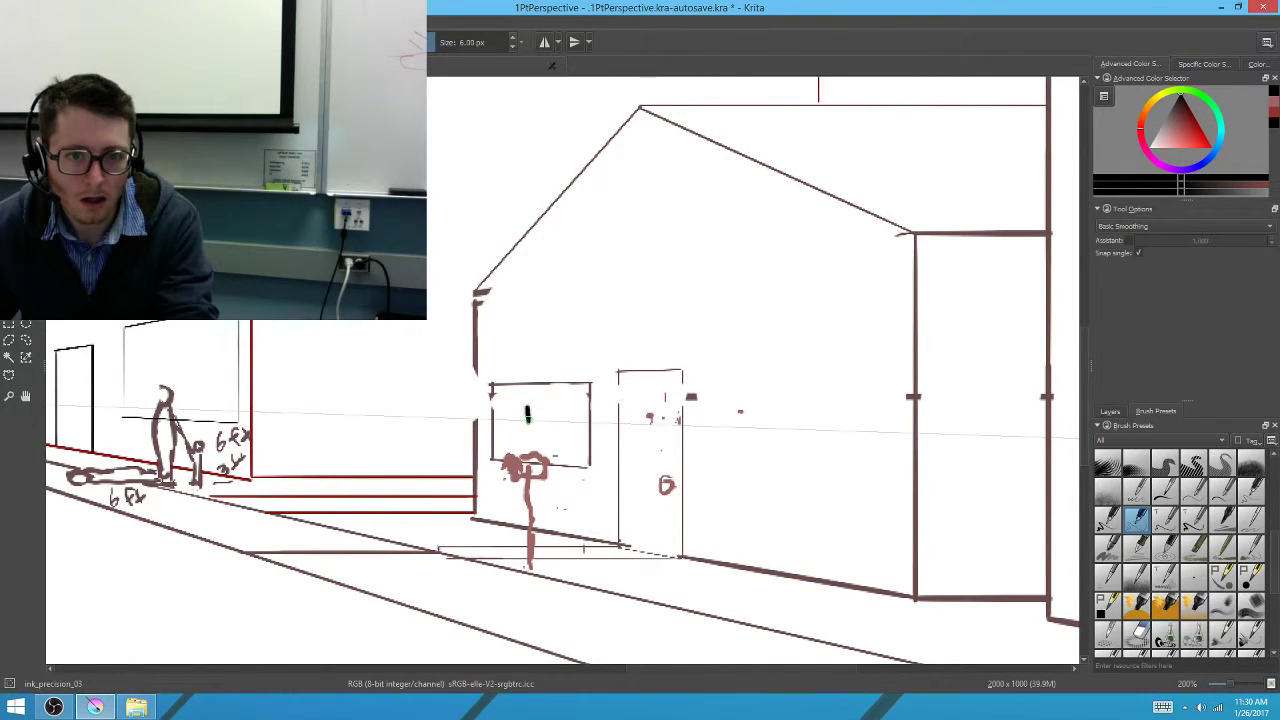
pyautogui.hotkey('ctrl', 'z')
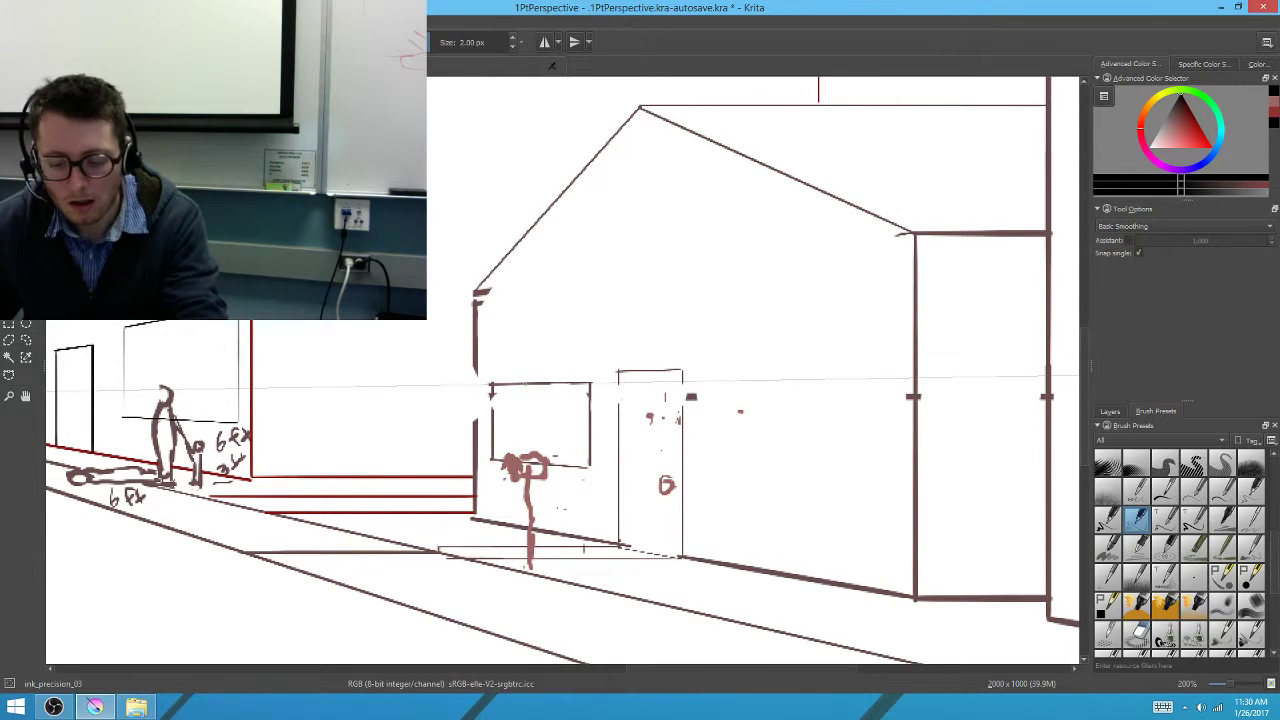
# Rule straight lines across the window, finishing with a vertical divider between two panes
pyautogui.press('v')
pyautogui.moveTo(525, 384); pyautogui.dragTo(526, 460)
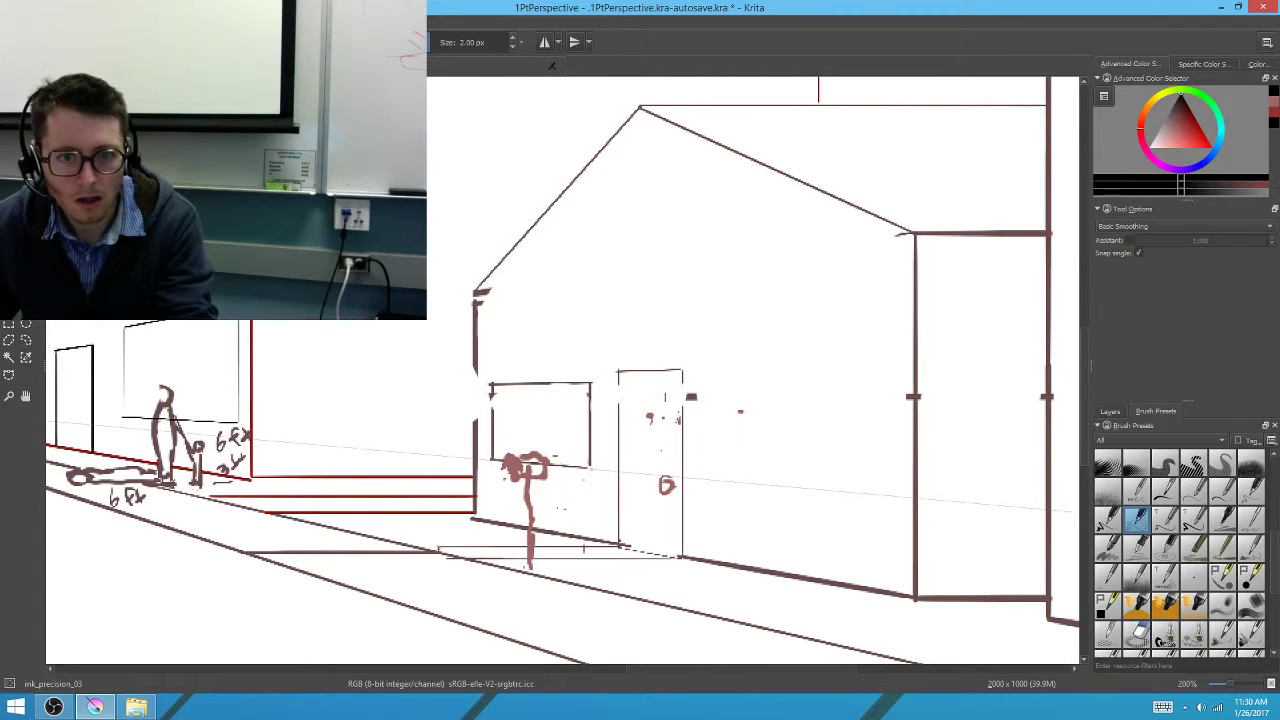
pyautogui.moveTo(590, 466); pyautogui.dragTo(490, 384)
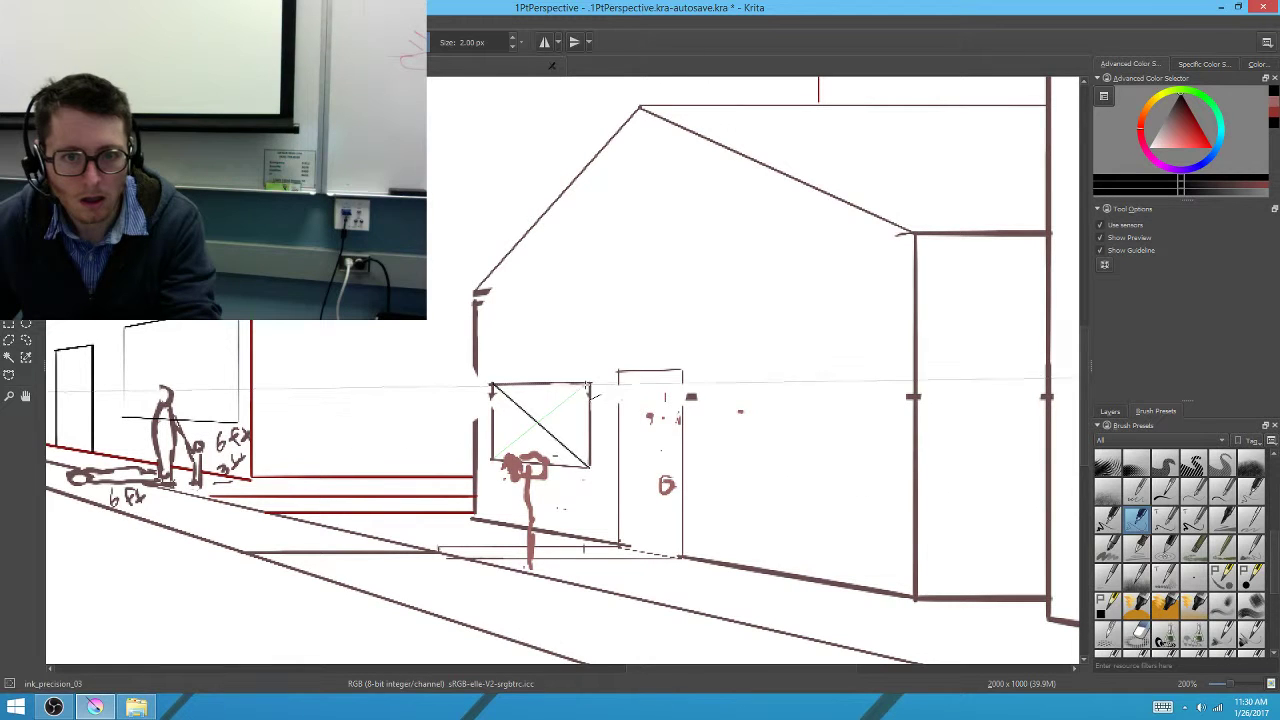
pyautogui.moveTo(490, 466); pyautogui.dragTo(590, 384)
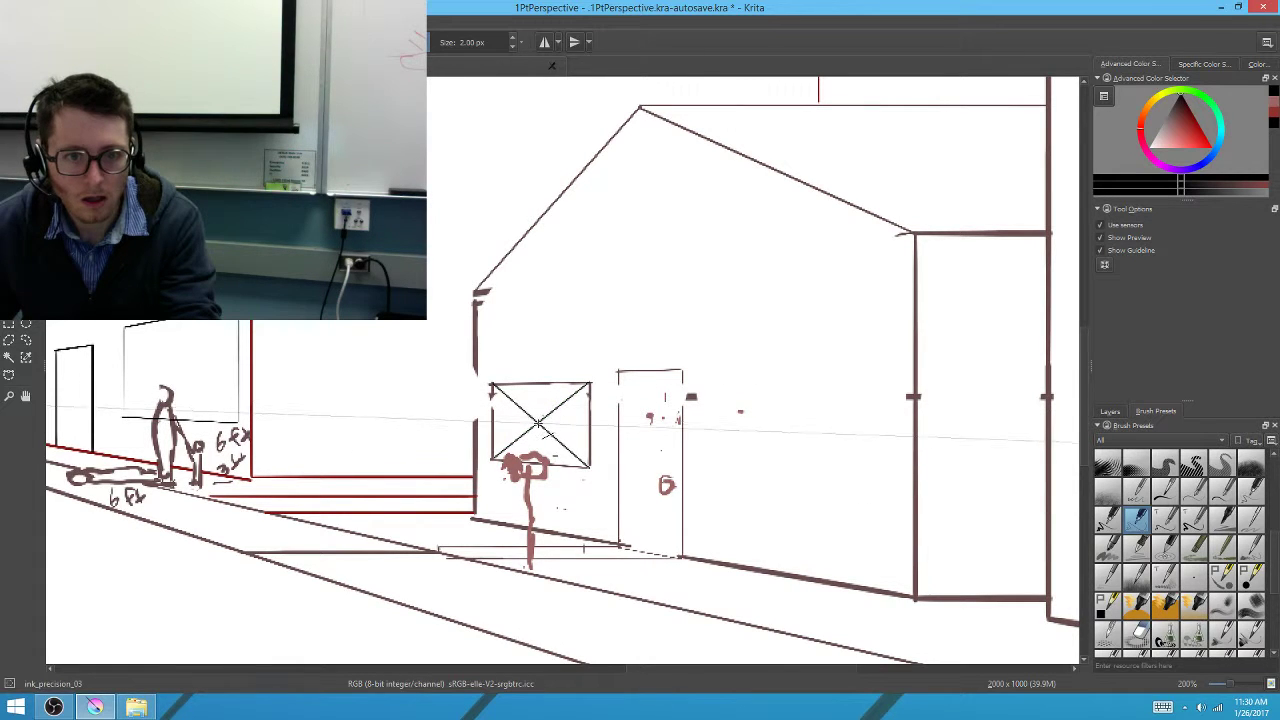
pyautogui.press('b')
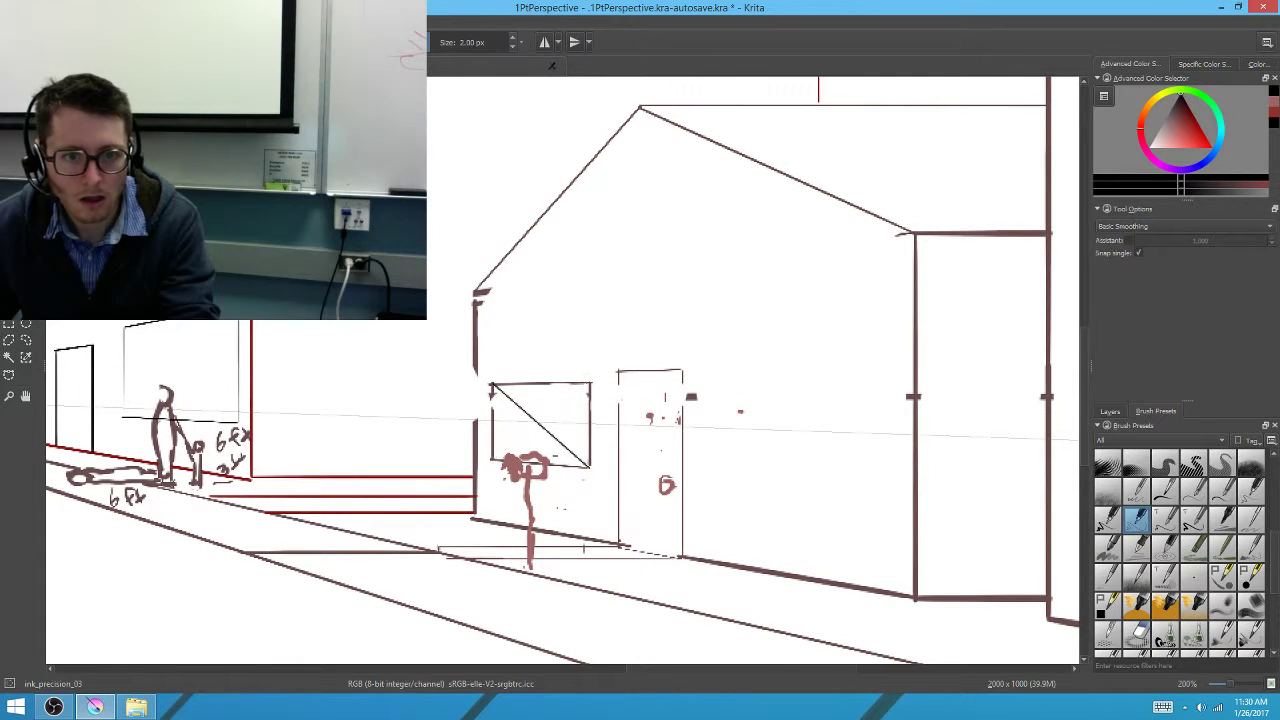
pyautogui.press('v')
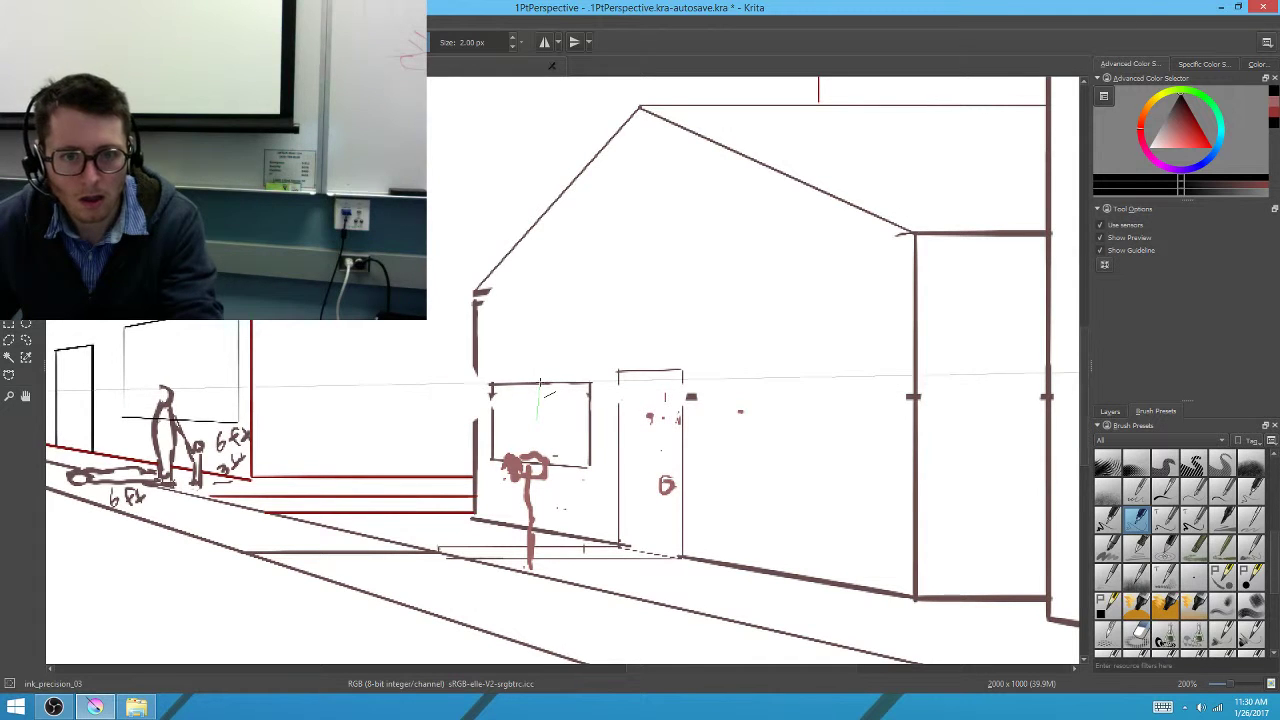
pyautogui.moveTo(538, 418); pyautogui.dragTo(538, 460)
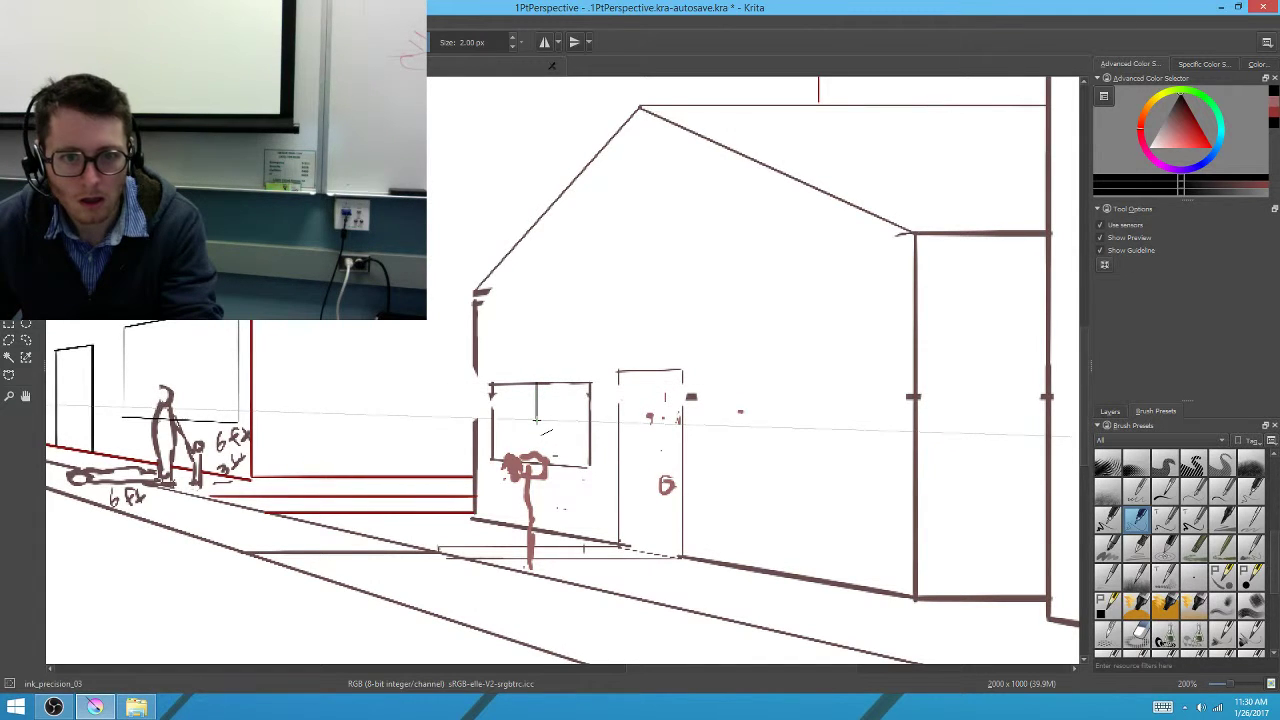
pyautogui.press('b')
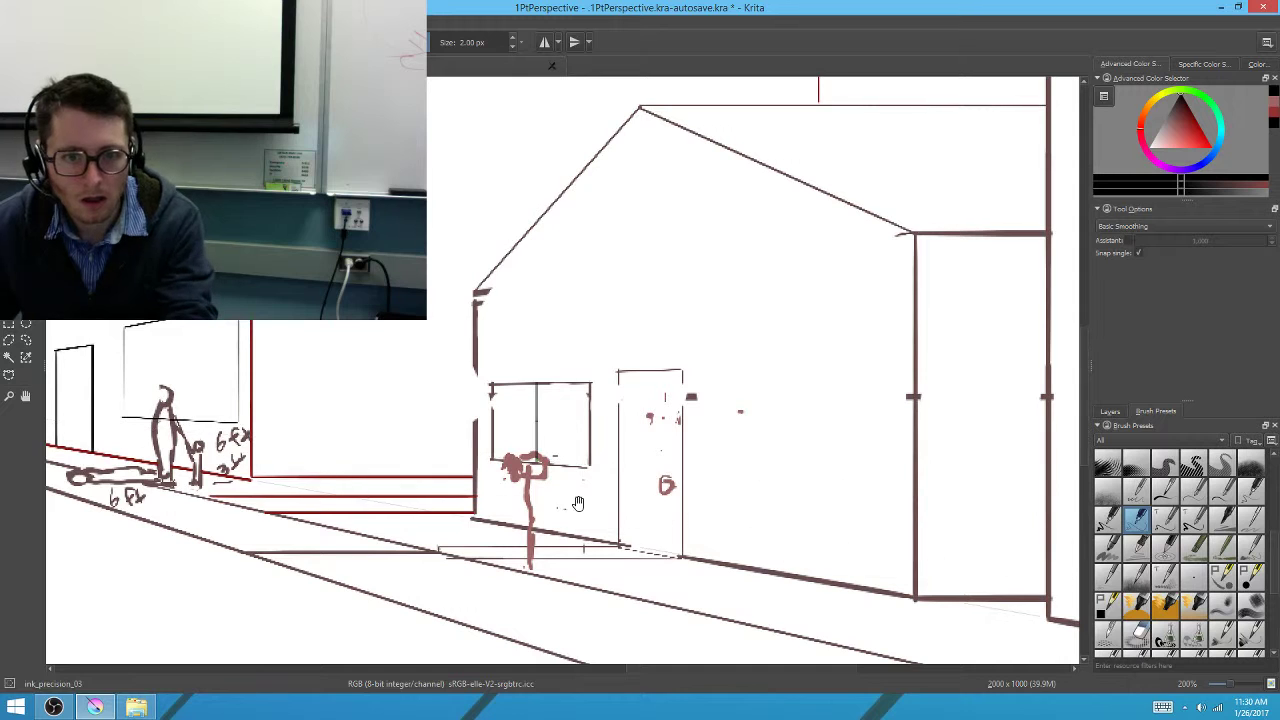
pyautogui.moveTo(571, 490); pyautogui.dragTo(651, 445)
pyautogui.moveTo(294, 294)
pyautogui.mouseDown()
pyautogui.moveTo(431, 419)
pyautogui.moveTo(69, 395)
pyautogui.mouseUp()
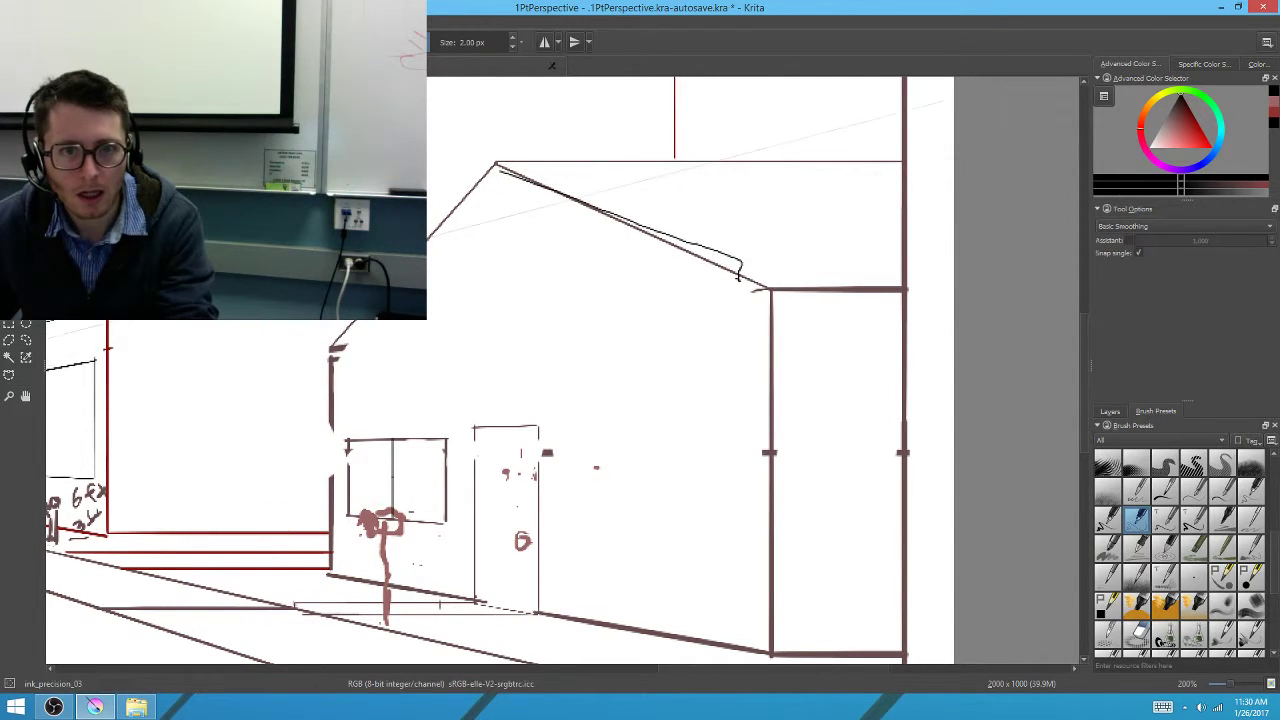
# Re-ink the right and left roof slopes with straight Line-tool strokes
pyautogui.press('v')
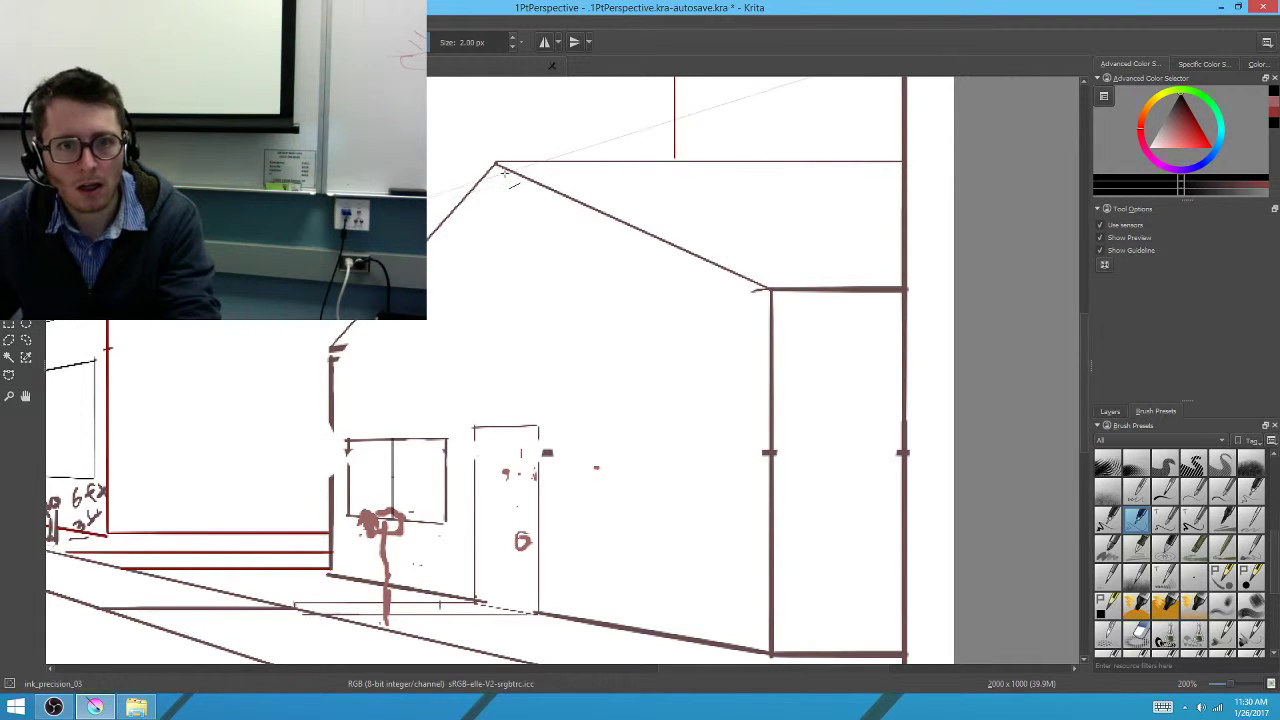
pyautogui.moveTo(729, 257)
pyautogui.mouseDown()
pyautogui.moveTo(775, 302)
pyautogui.moveTo(897, 302)
pyautogui.mouseUp()
pyautogui.press('b')
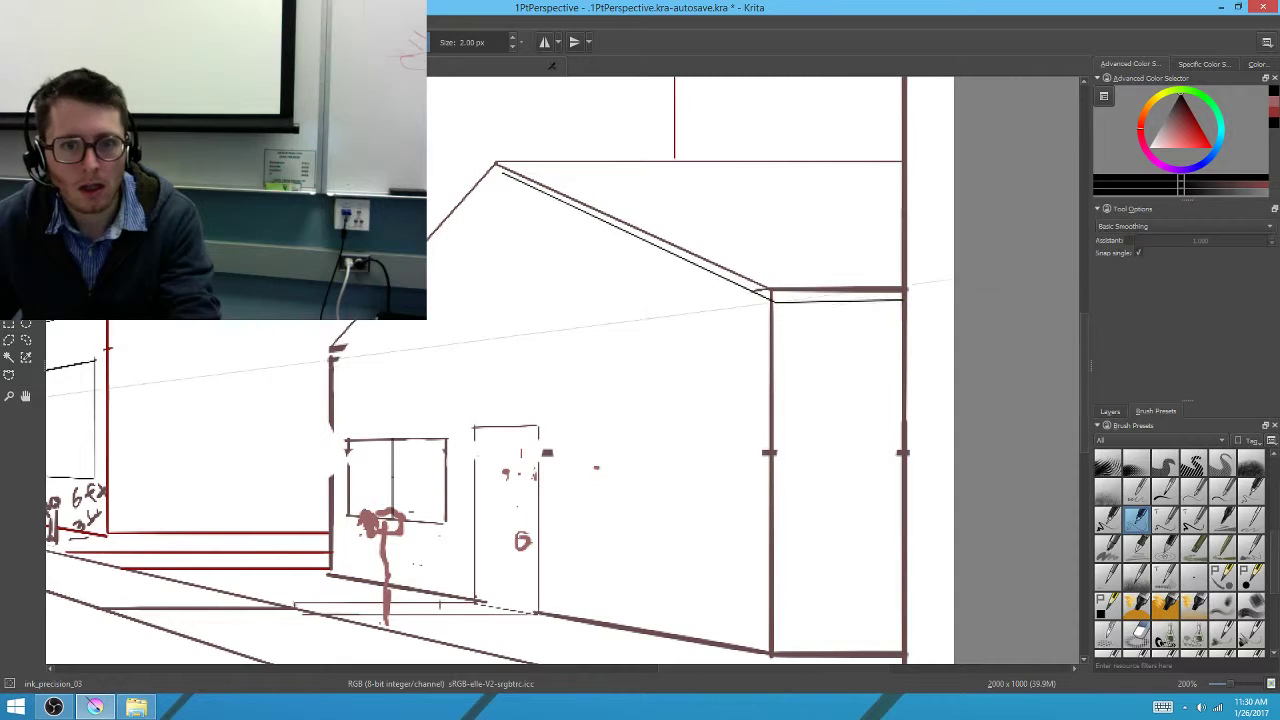
pyautogui.scroll(-3, 587, 297)
pyautogui.scroll(2, 587, 297)
pyautogui.press('v')
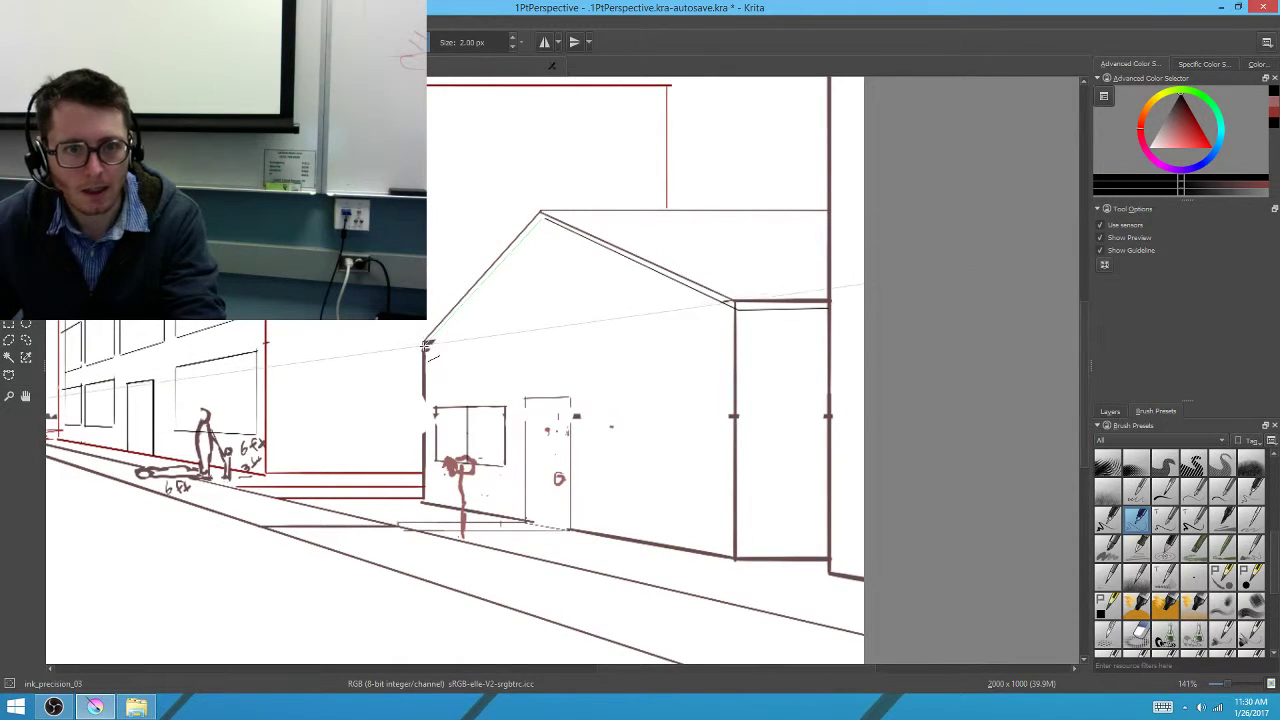
pyautogui.moveTo(427, 340)
pyautogui.mouseDown()
pyautogui.moveTo(540, 212)
pyautogui.moveTo(639, 353)
pyautogui.moveTo(657, 306)
pyautogui.moveTo(743, 343)
pyautogui.moveTo(686, 360)
pyautogui.moveTo(809, 396)
pyautogui.moveTo(766, 371)
pyautogui.mouseUp()
pyautogui.press('b')
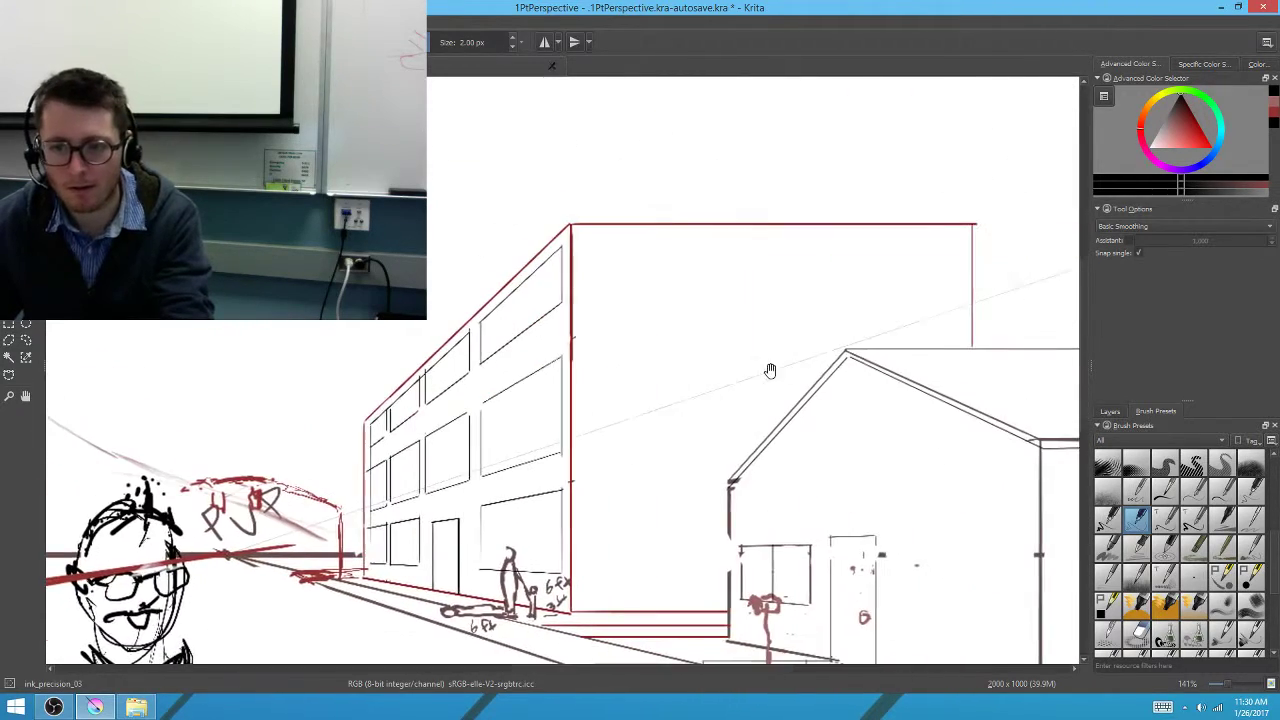
# Choose the Shape_fill brush preset and insert a new layer, Layer 7
pyautogui.scroll(-3, 766, 371)
pyautogui.rightClick(737, 305)
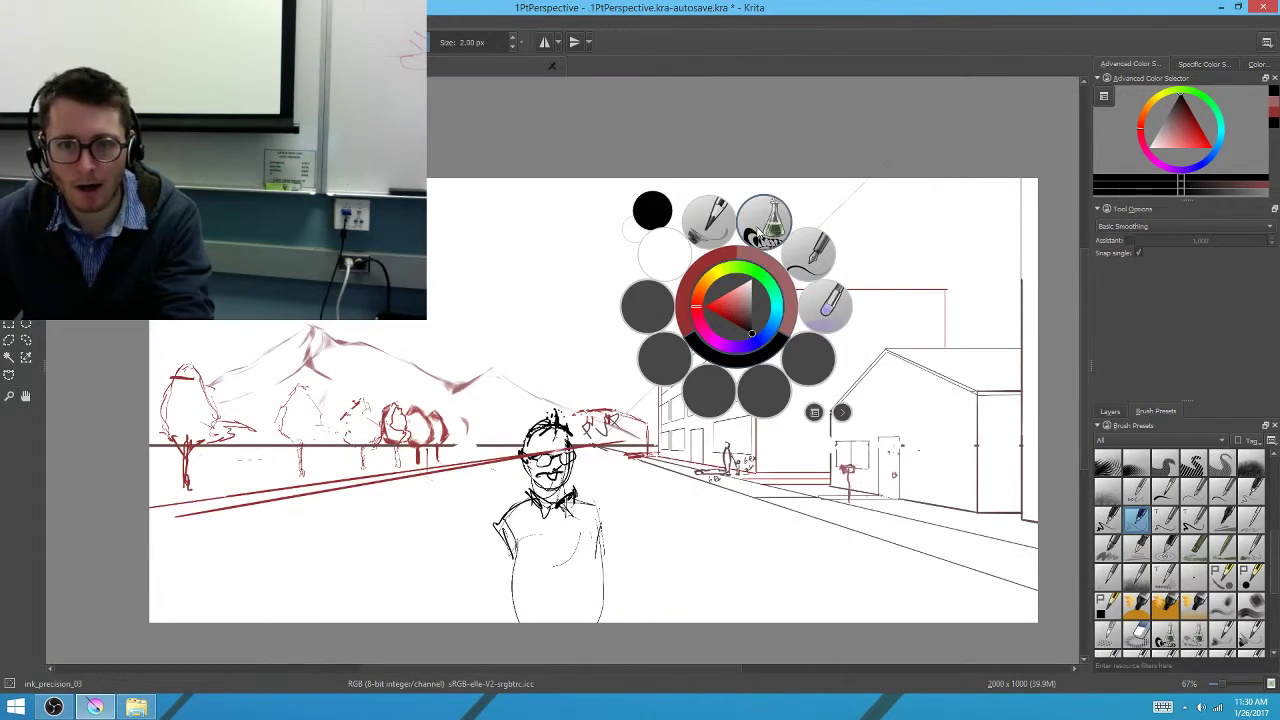
pyautogui.click(768, 236)
pyautogui.click(1110, 411)
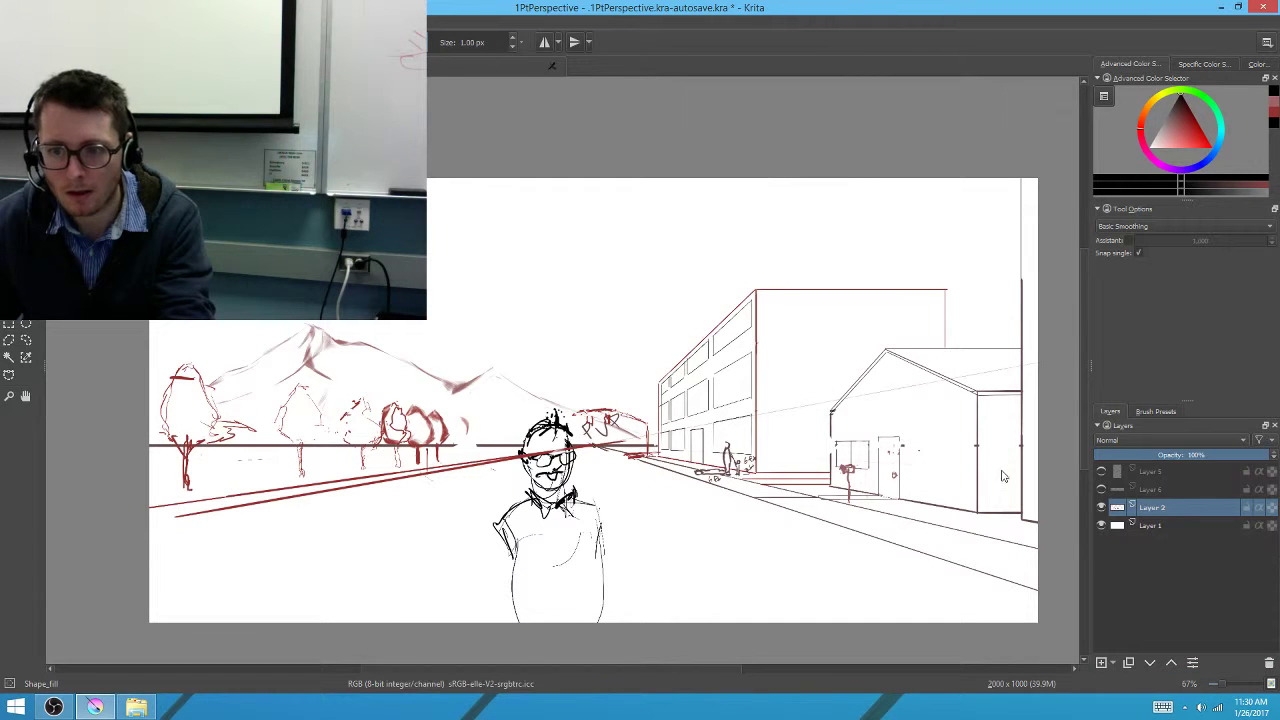
pyautogui.press('Insert')
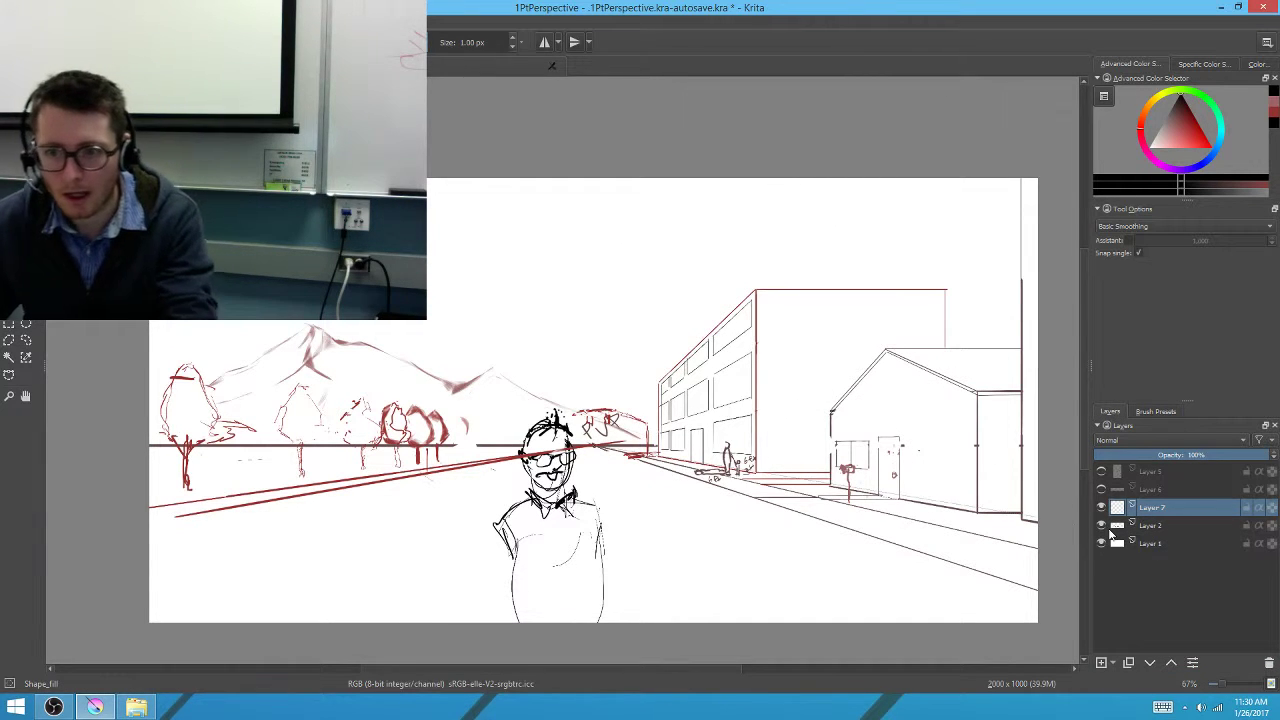
# Set Layer 7 to Overlay blending at 95% opacity and pick a new painting colour
pyautogui.click(1145, 440)
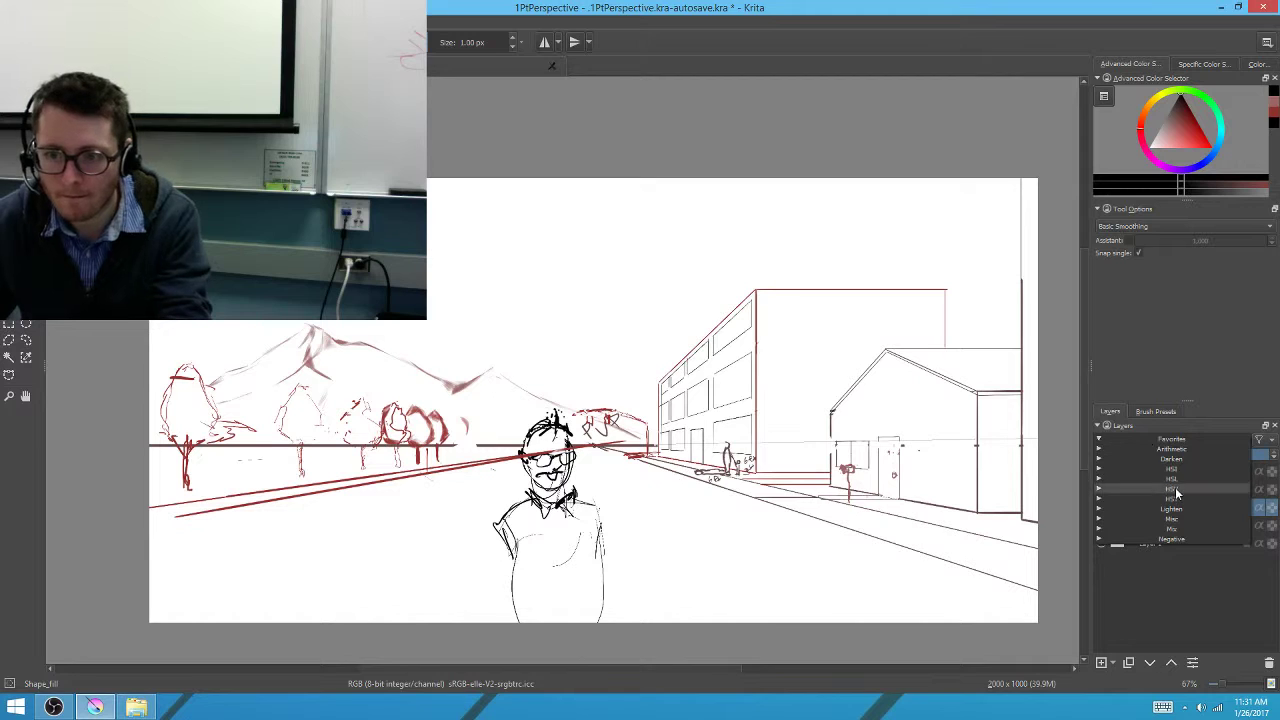
pyautogui.click(1145, 438)
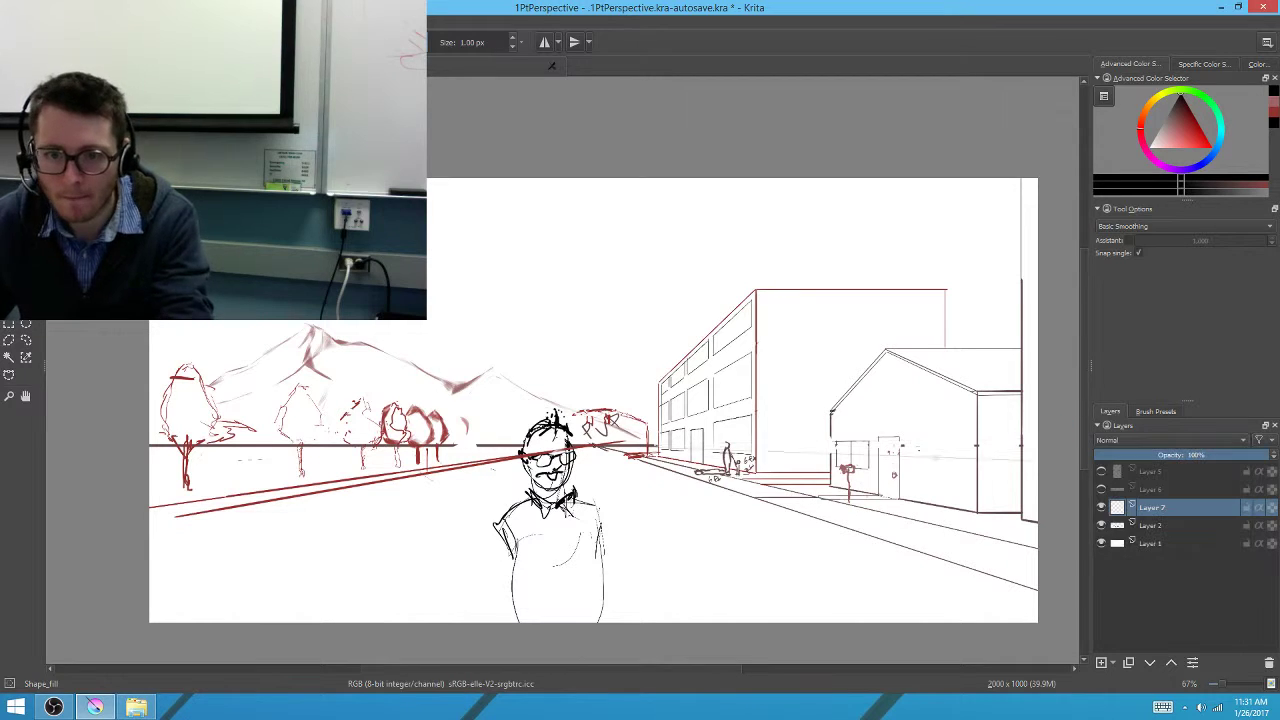
pyautogui.click(1164, 454)
pyautogui.click(1155, 446)
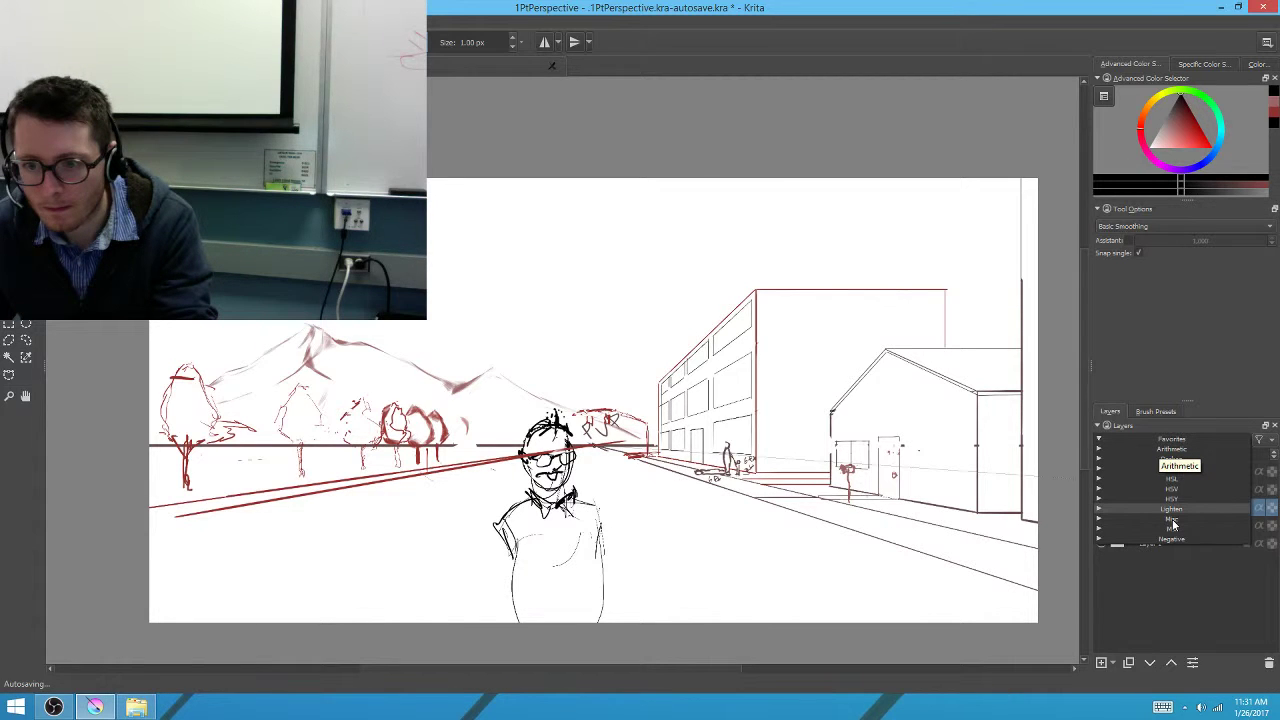
pyautogui.press('Escape')
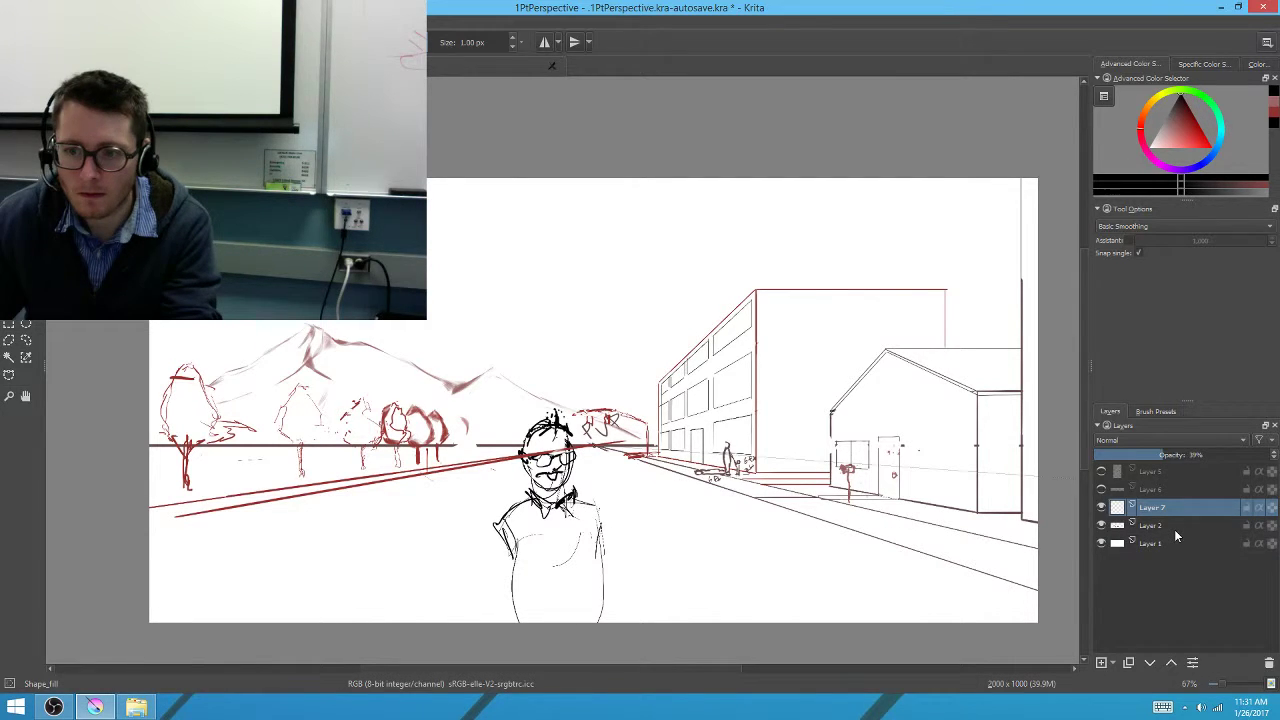
pyautogui.click(1153, 438)
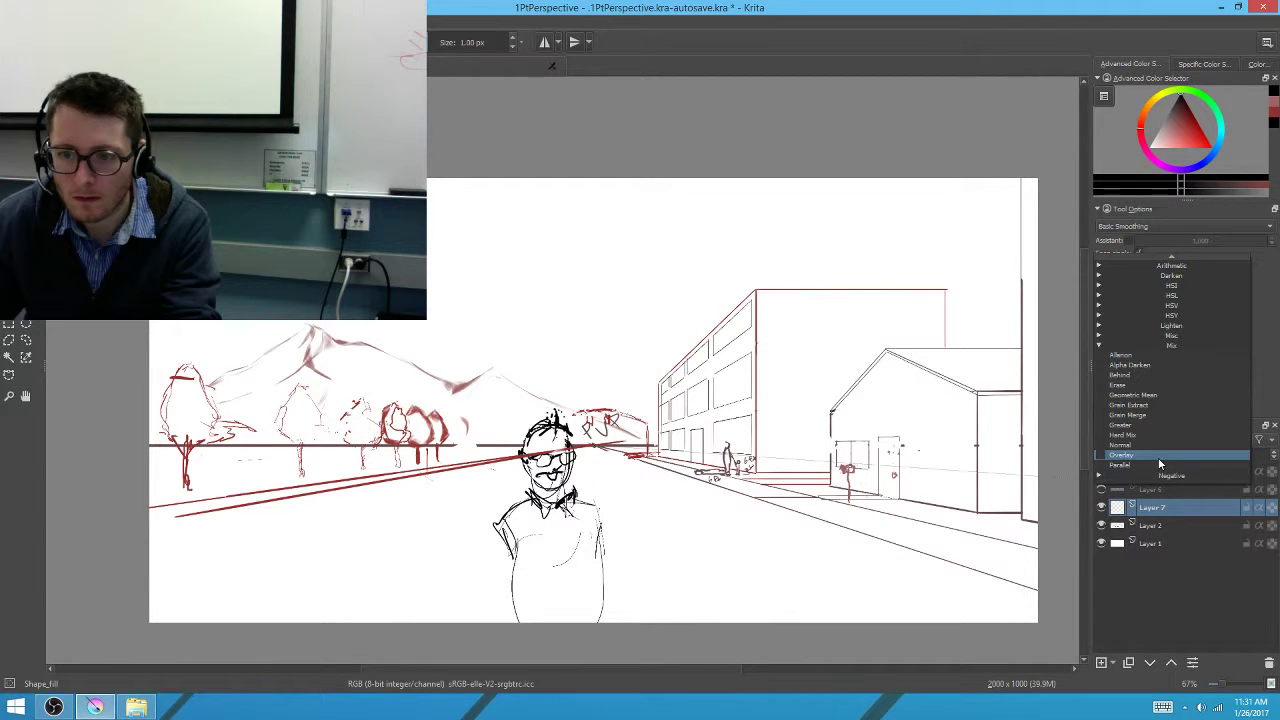
pyautogui.click(1183, 513)
pyautogui.moveTo(1183, 455); pyautogui.dragTo(1259, 455)
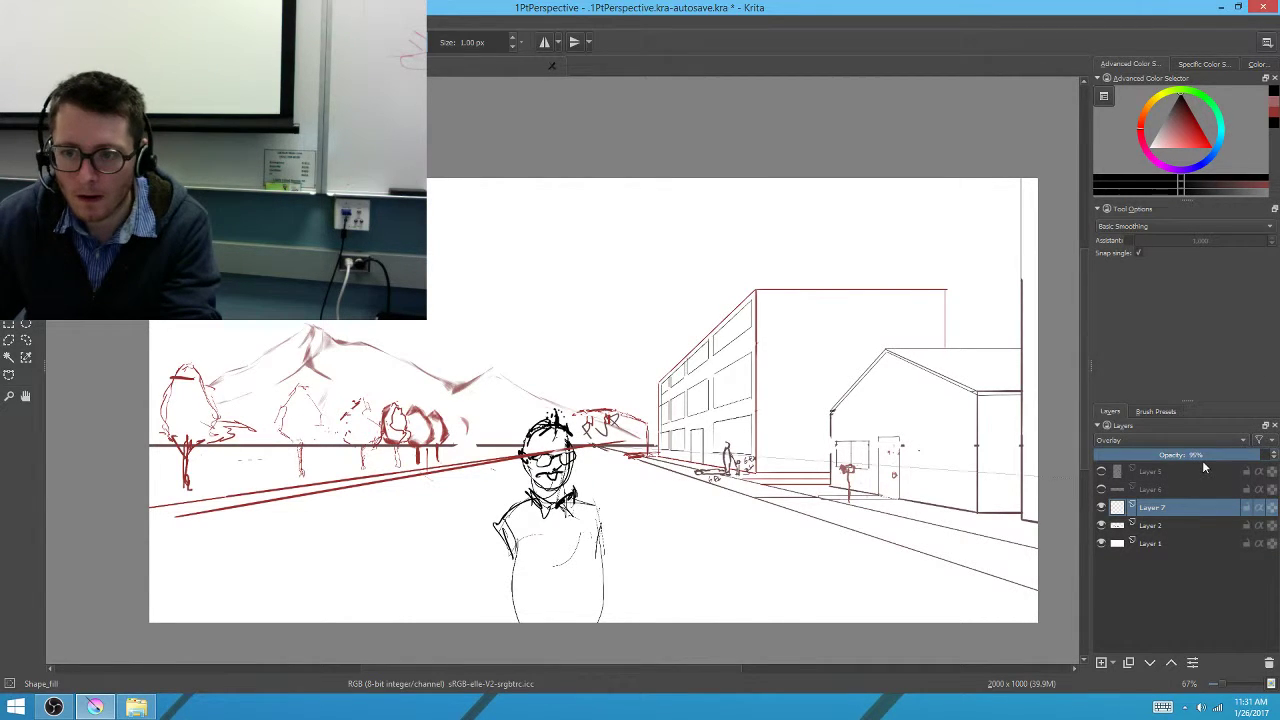
pyautogui.click(1167, 117)
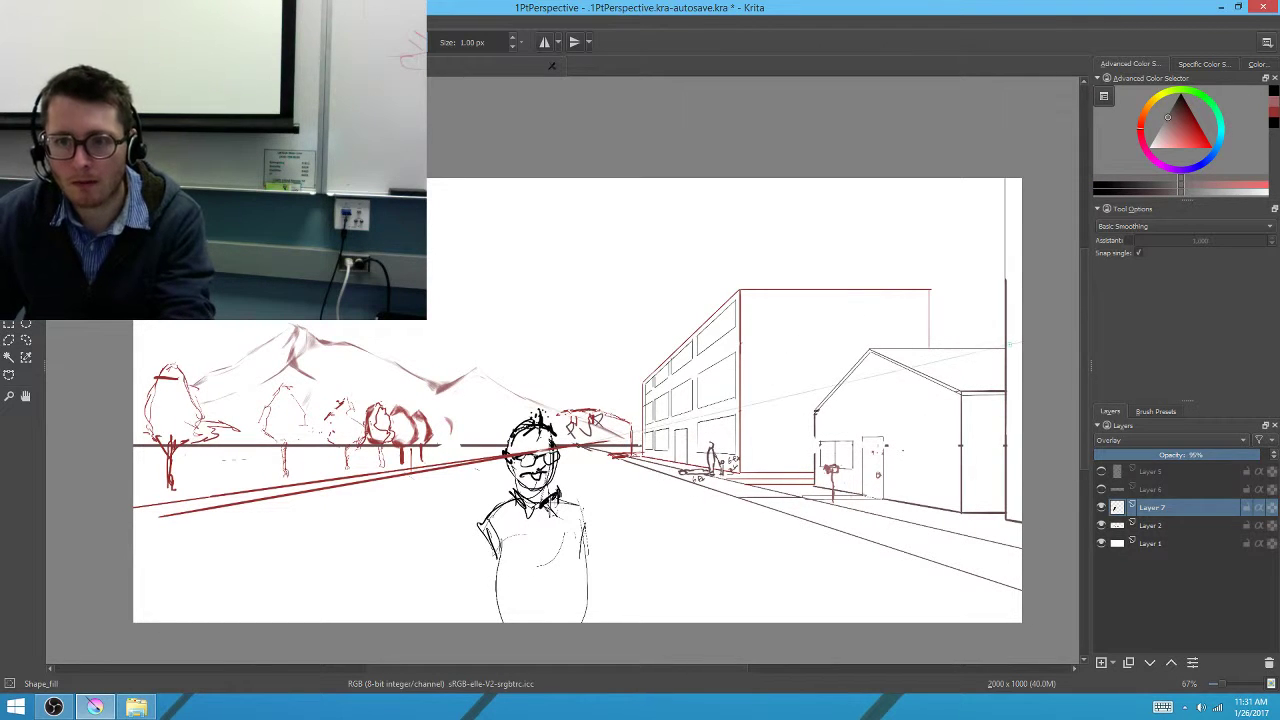
pyautogui.moveTo(924, 370); pyautogui.dragTo(890, 383)
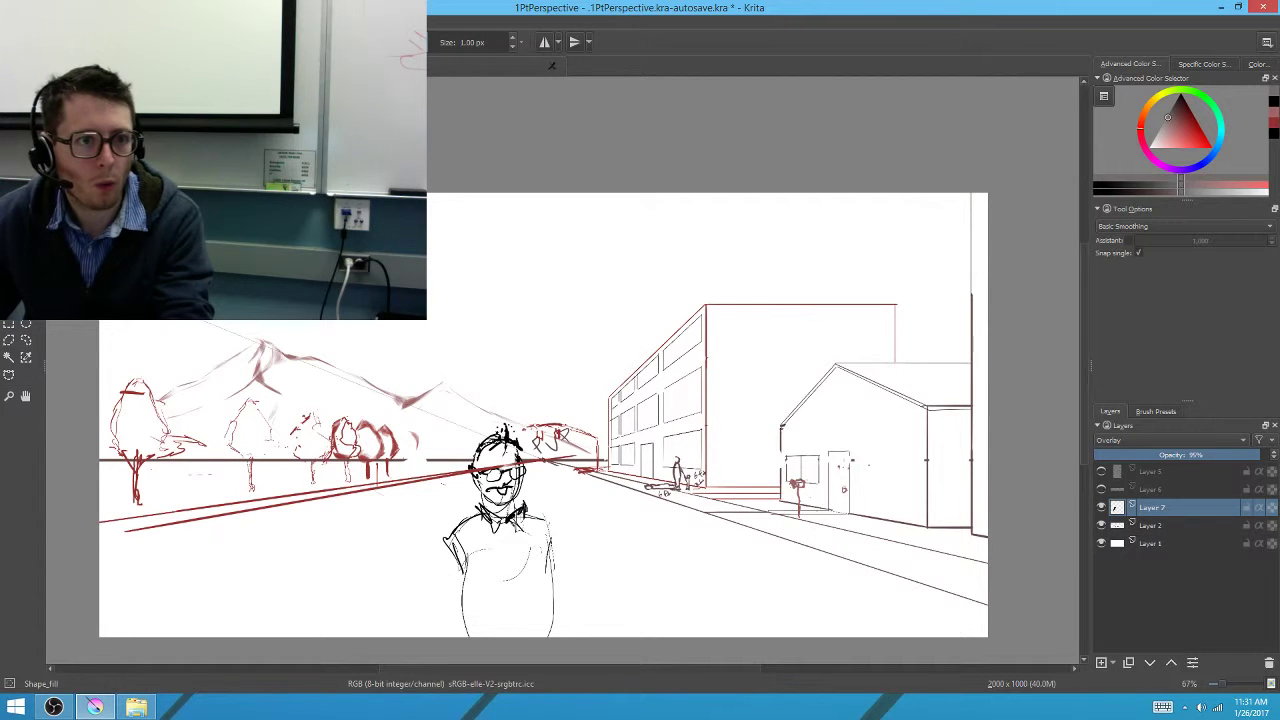
# Fill a polygon from the skyline down to both bottom canvas corners on Layer 7
pyautogui.press('r')
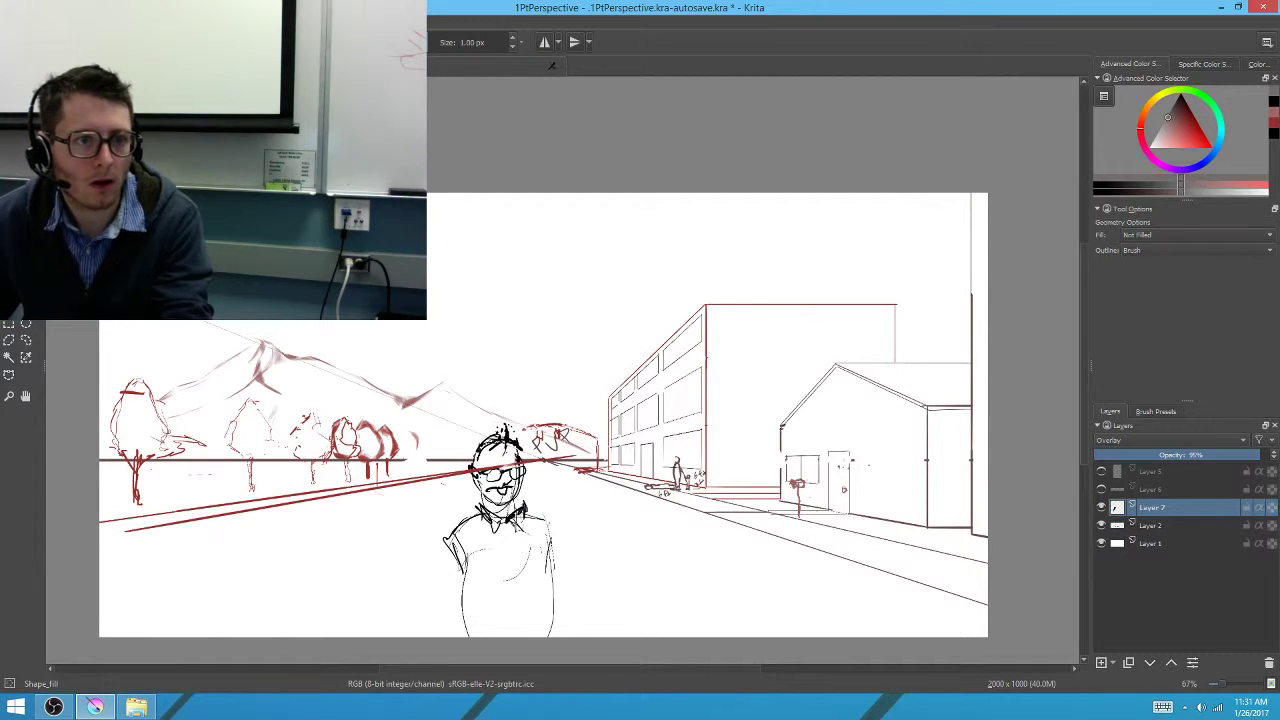
pyautogui.moveTo(972, 195)
pyautogui.mouseDown()
pyautogui.moveTo(972, 349)
pyautogui.moveTo(985, 372)
pyautogui.moveTo(903, 314)
pyautogui.mouseUp()
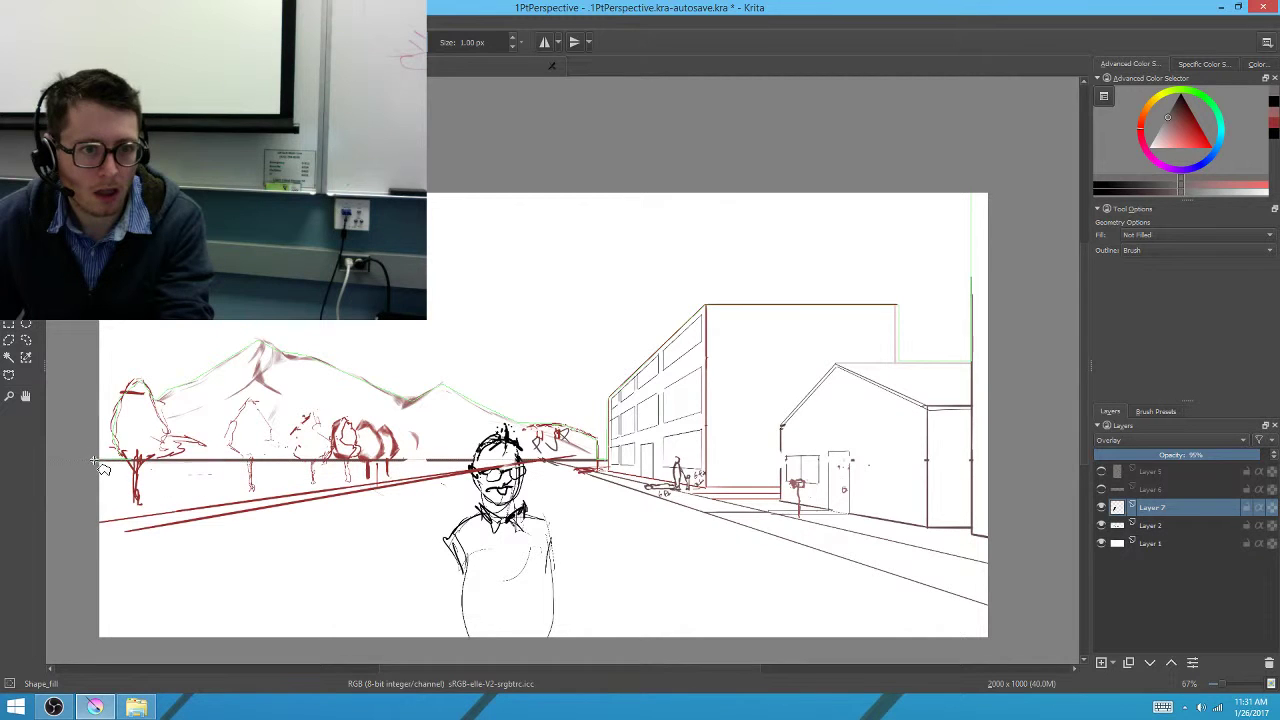
pyautogui.click(86, 655)
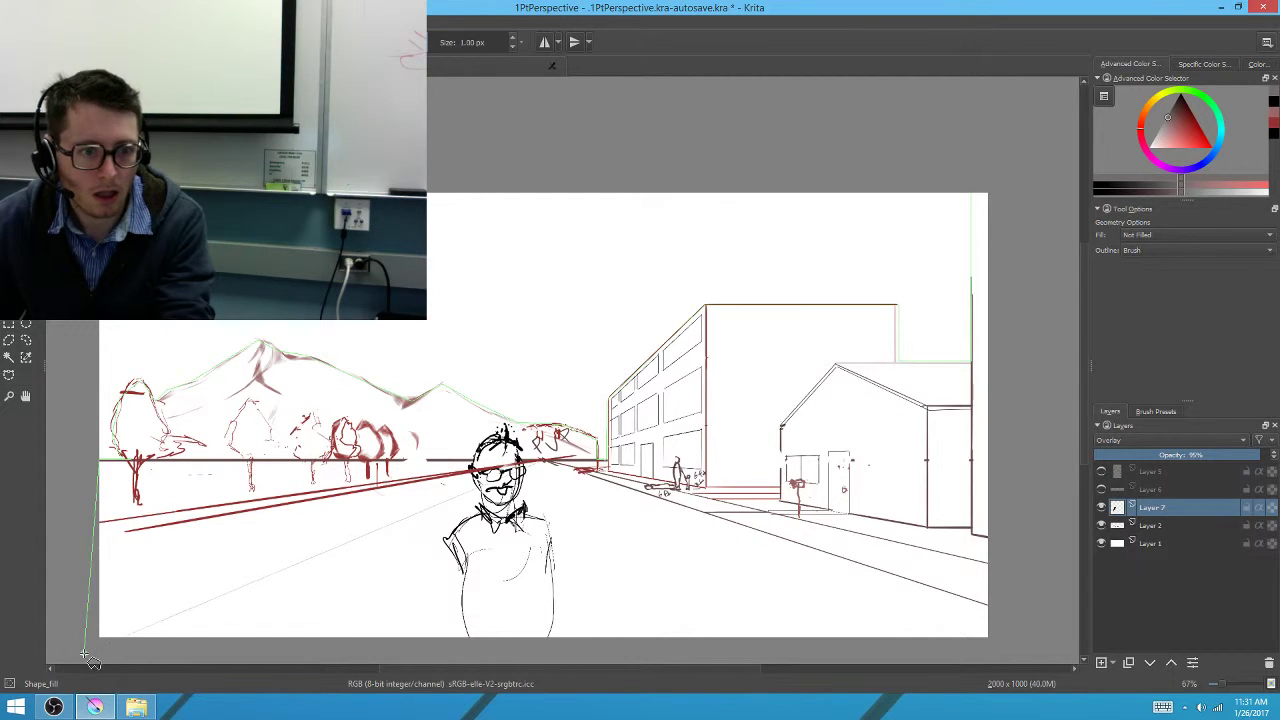
pyautogui.click(1014, 655)
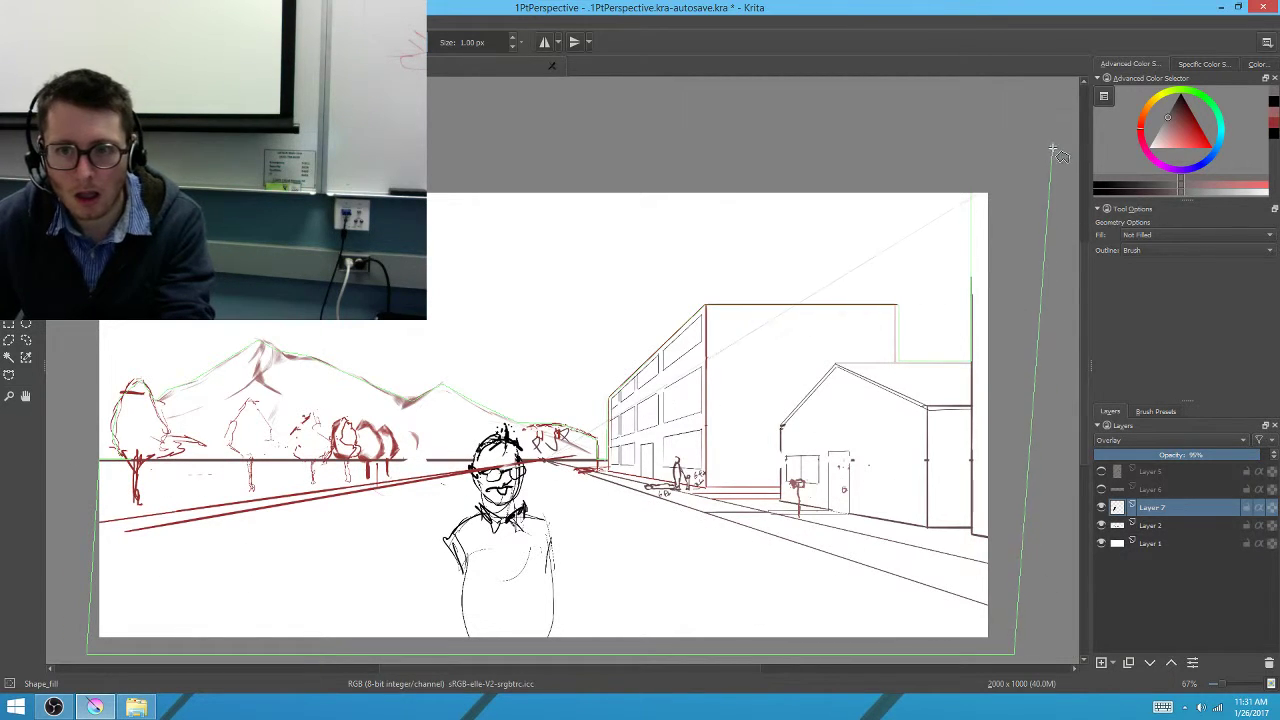
pyautogui.doubleClick(997, 150)
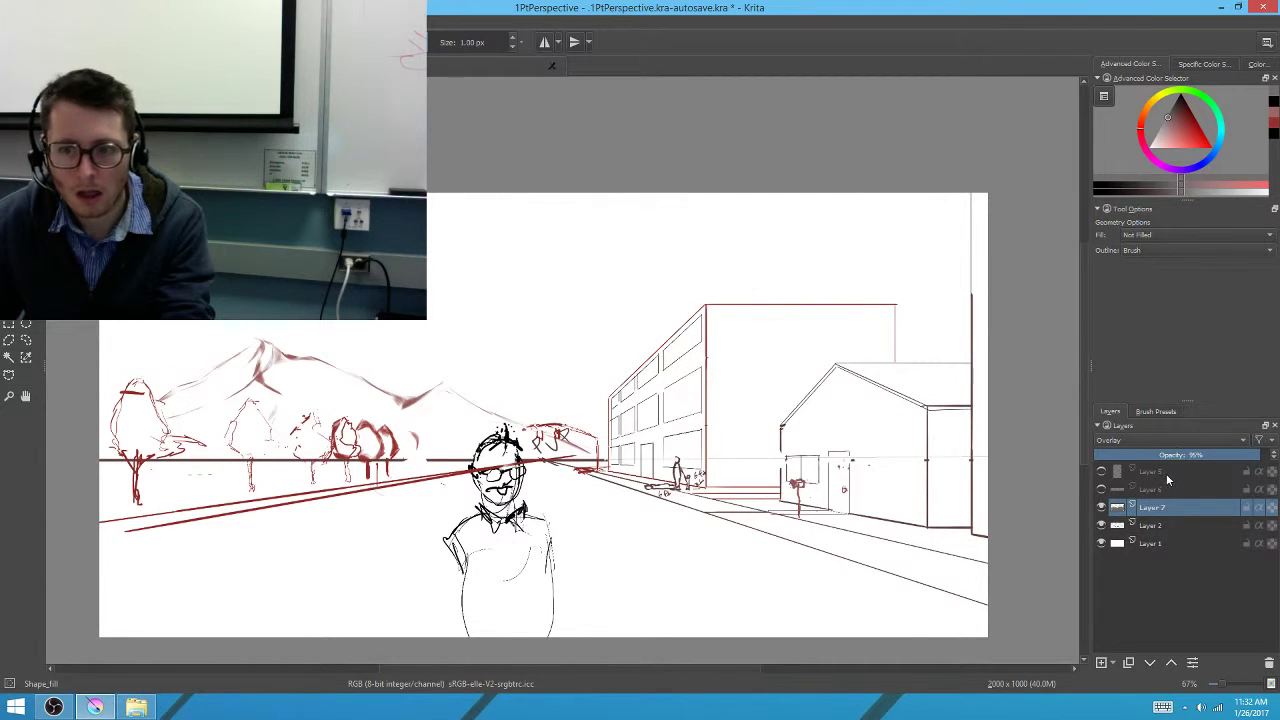
pyautogui.click(1131, 445)
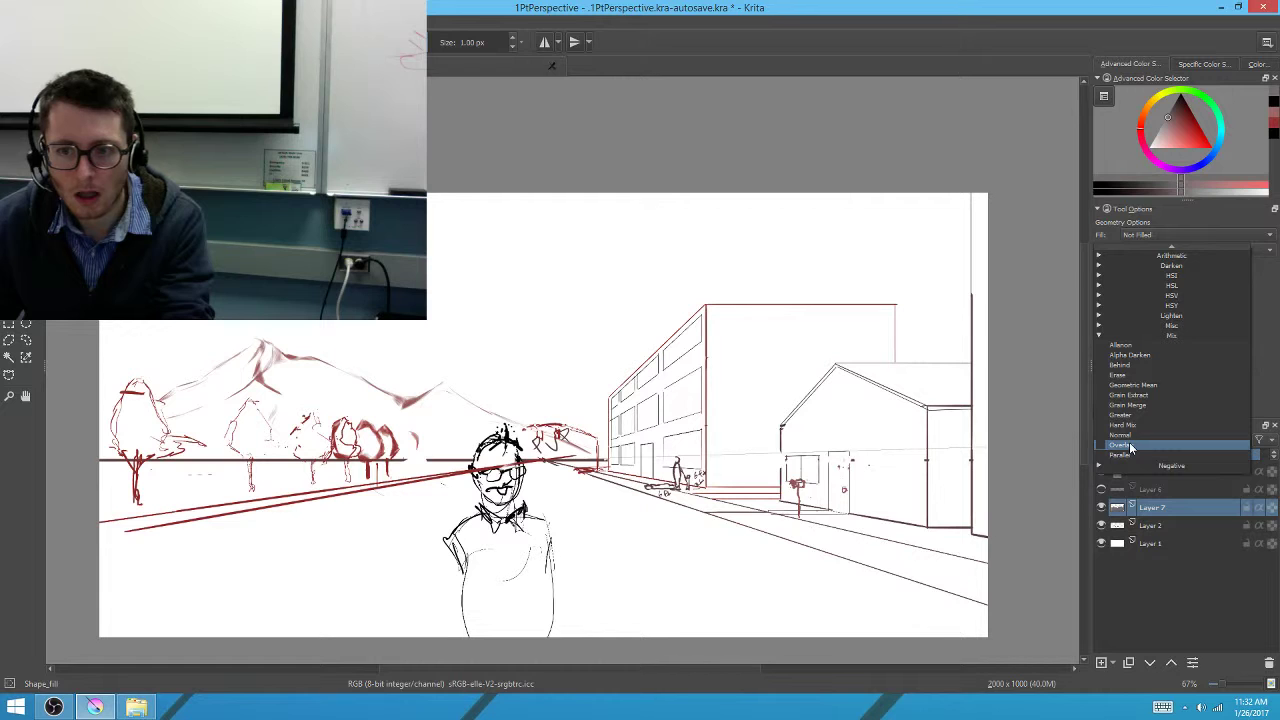
pyautogui.click(1131, 445)
pyautogui.hotkey('ctrl', 'u')
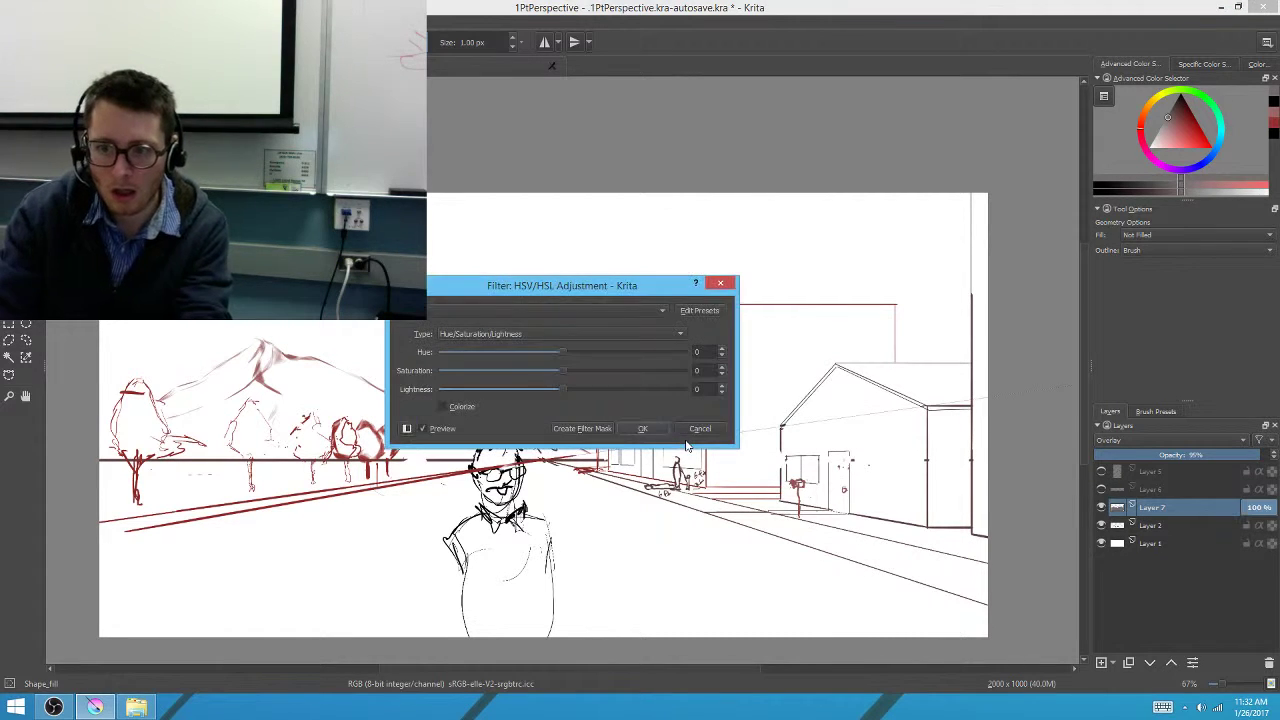
pyautogui.click(510, 389)
pyautogui.moveTo(479, 398); pyautogui.dragTo(520, 389)
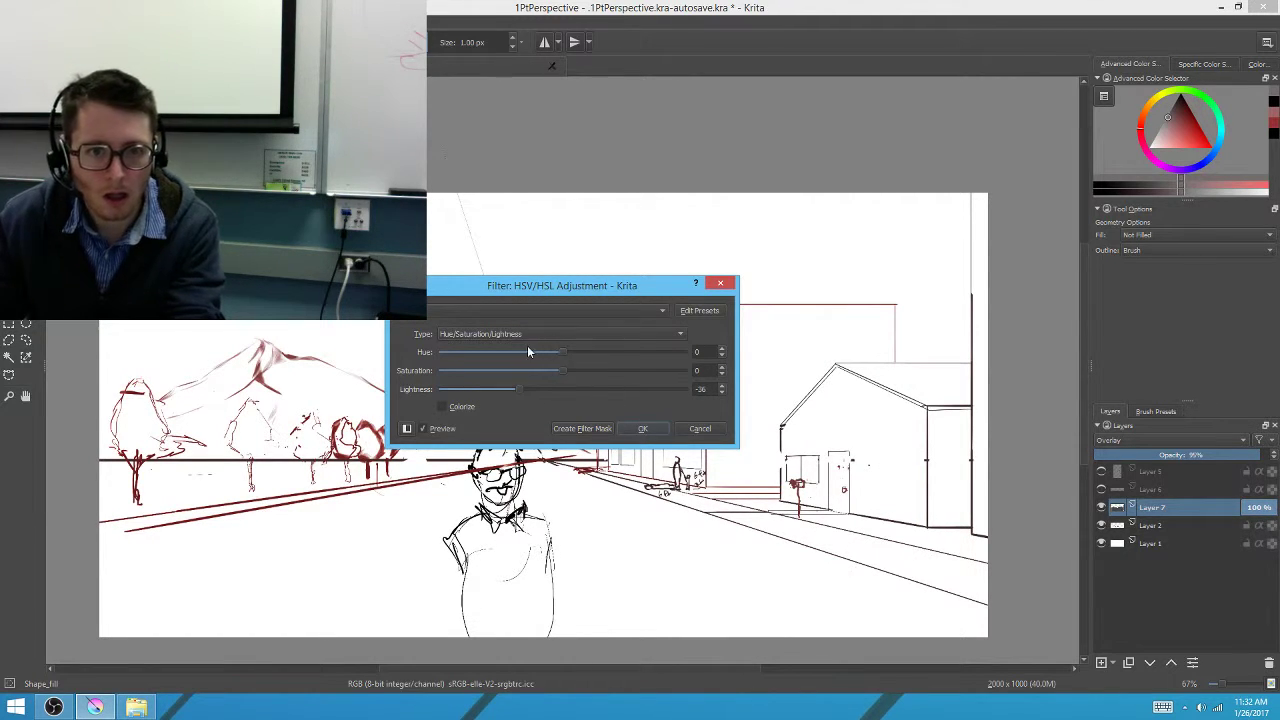
pyautogui.click(643, 428)
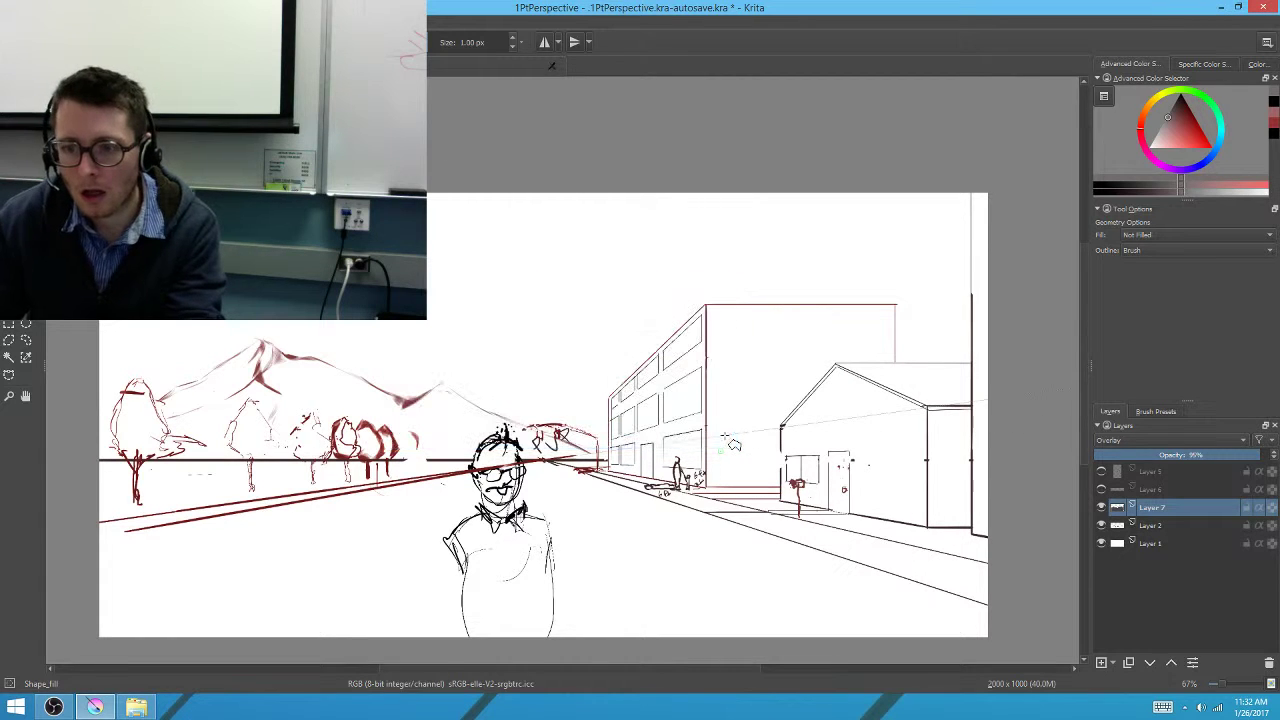
pyautogui.click(1170, 440)
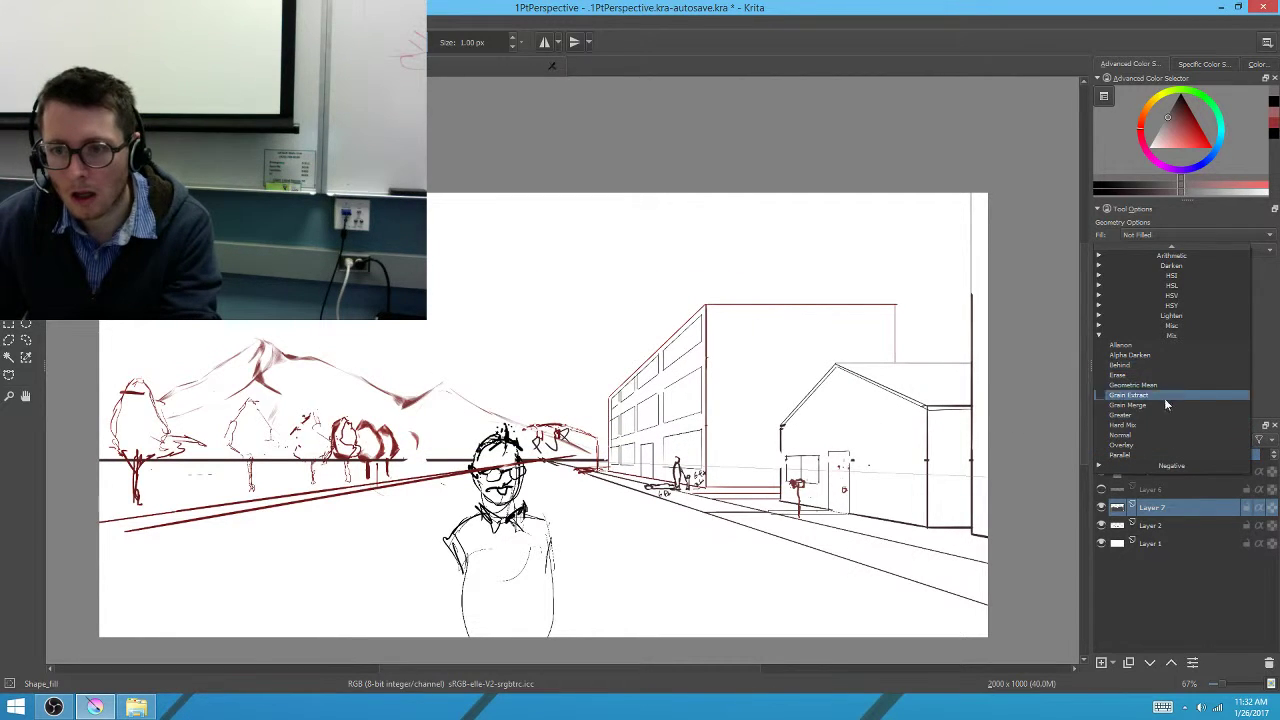
pyautogui.click(1175, 264)
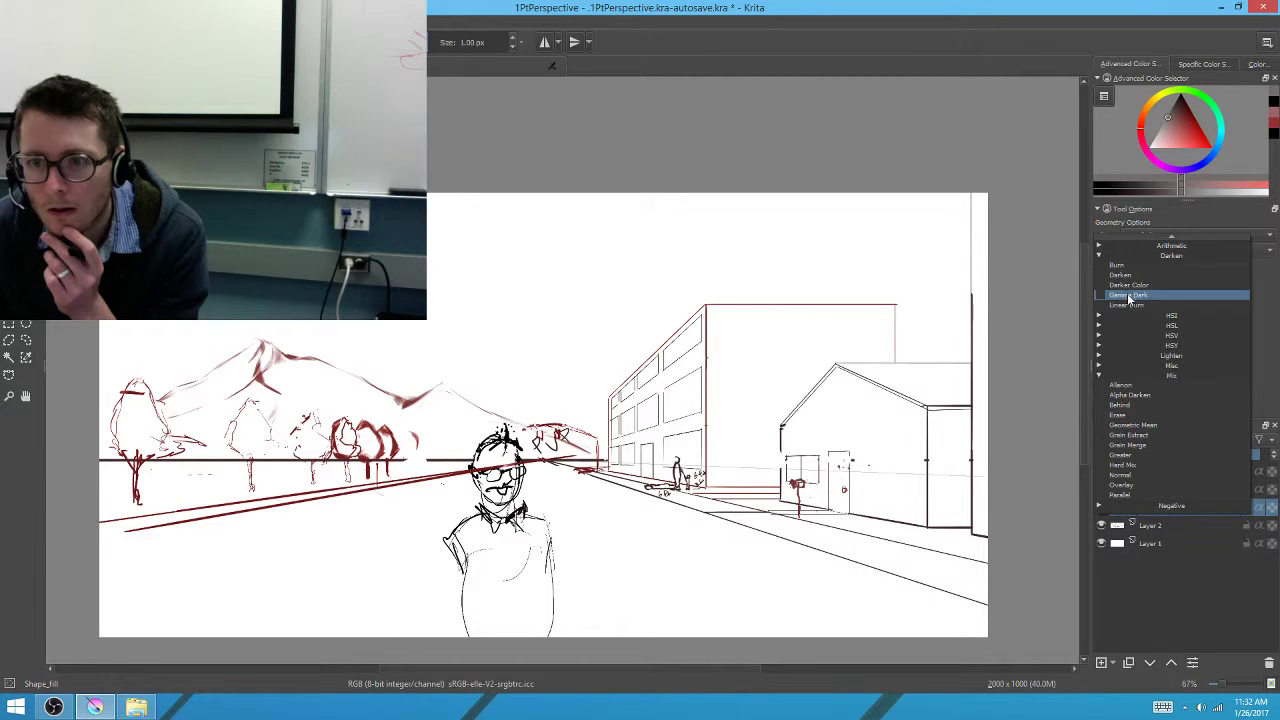
pyautogui.click(1165, 246)
pyautogui.click(1147, 236)
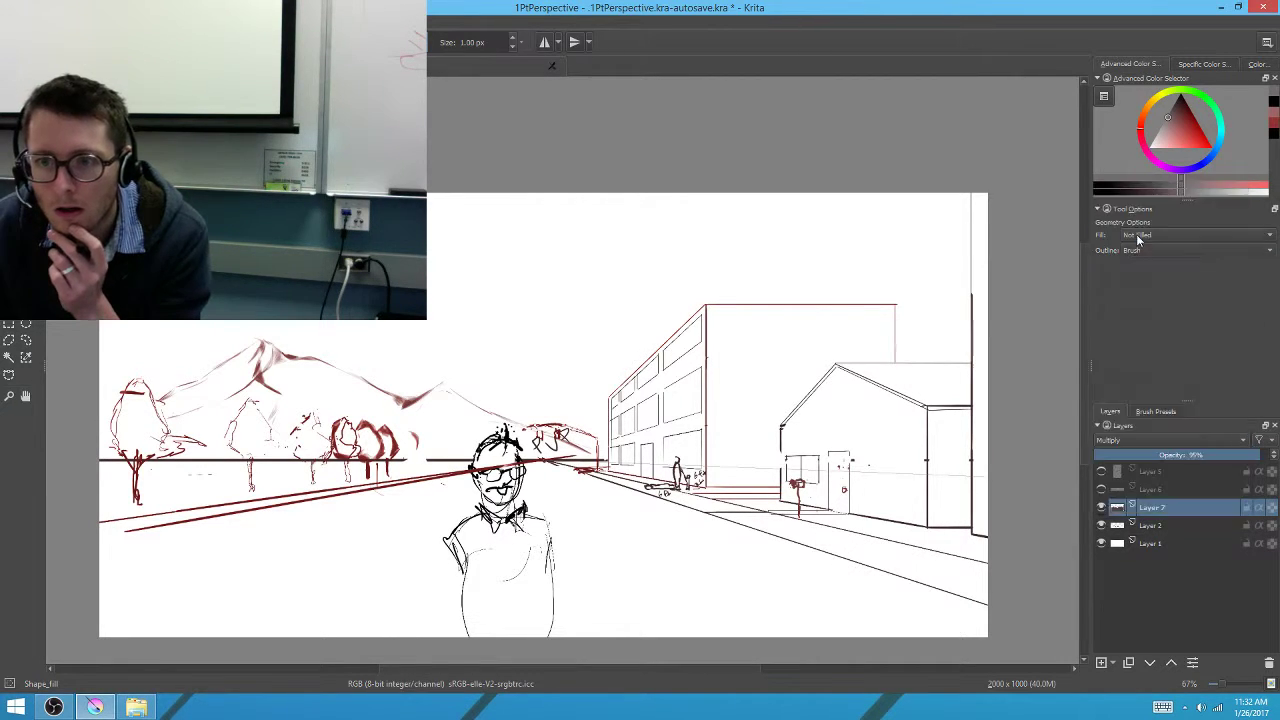
pyautogui.moveTo(1190, 459); pyautogui.dragTo(1160, 456)
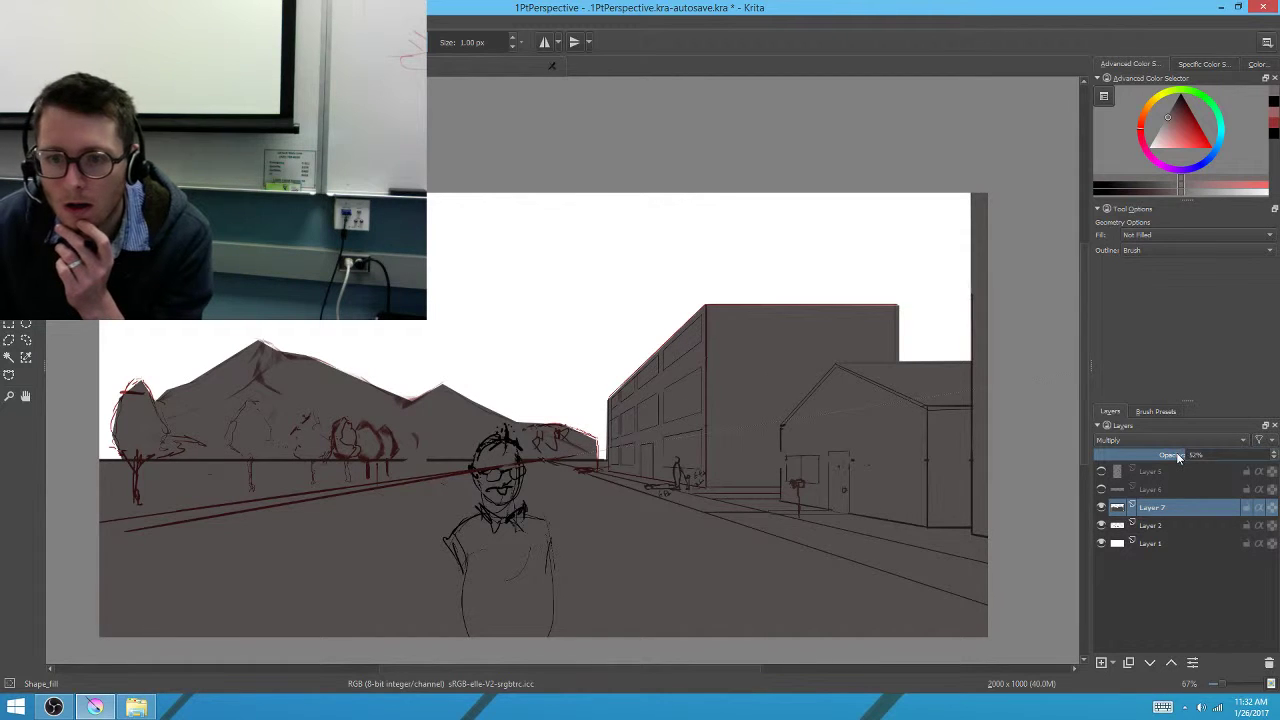
pyautogui.moveTo(660, 502); pyautogui.dragTo(742, 493)
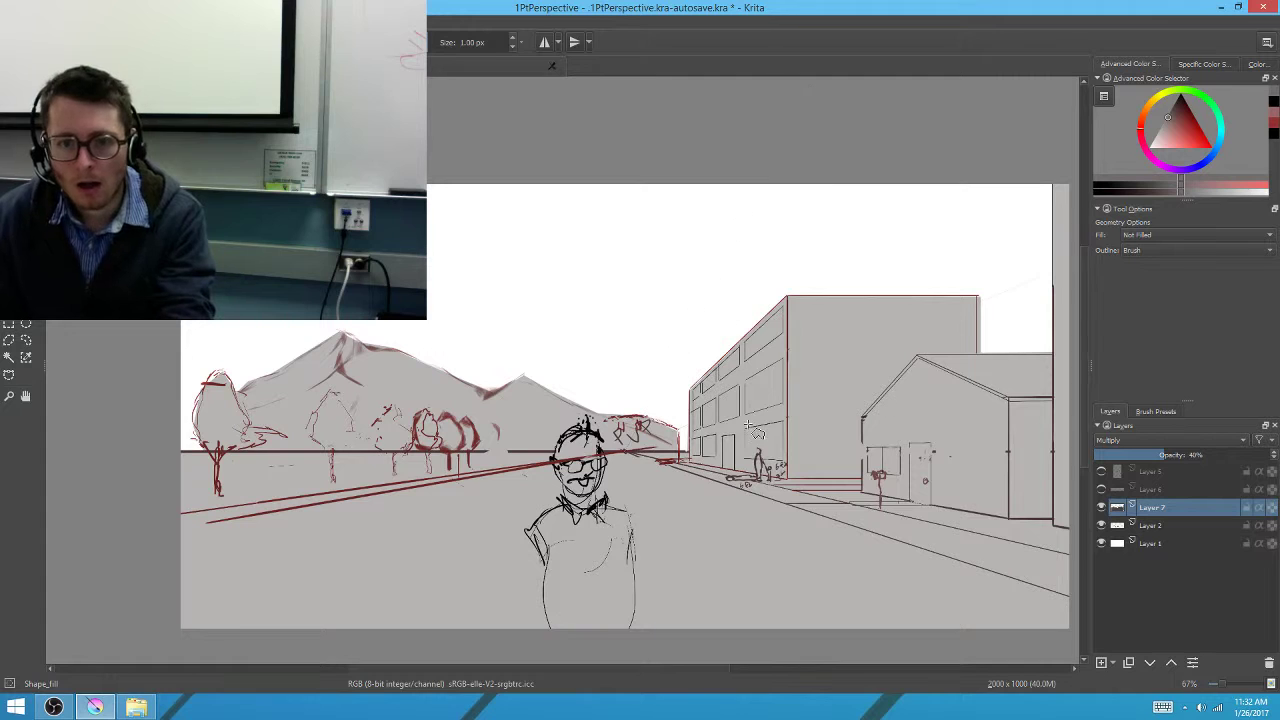
# Switch to the 128 px Sketch brush from the pop-up palette with a near-white colour
pyautogui.rightClick(553, 357)
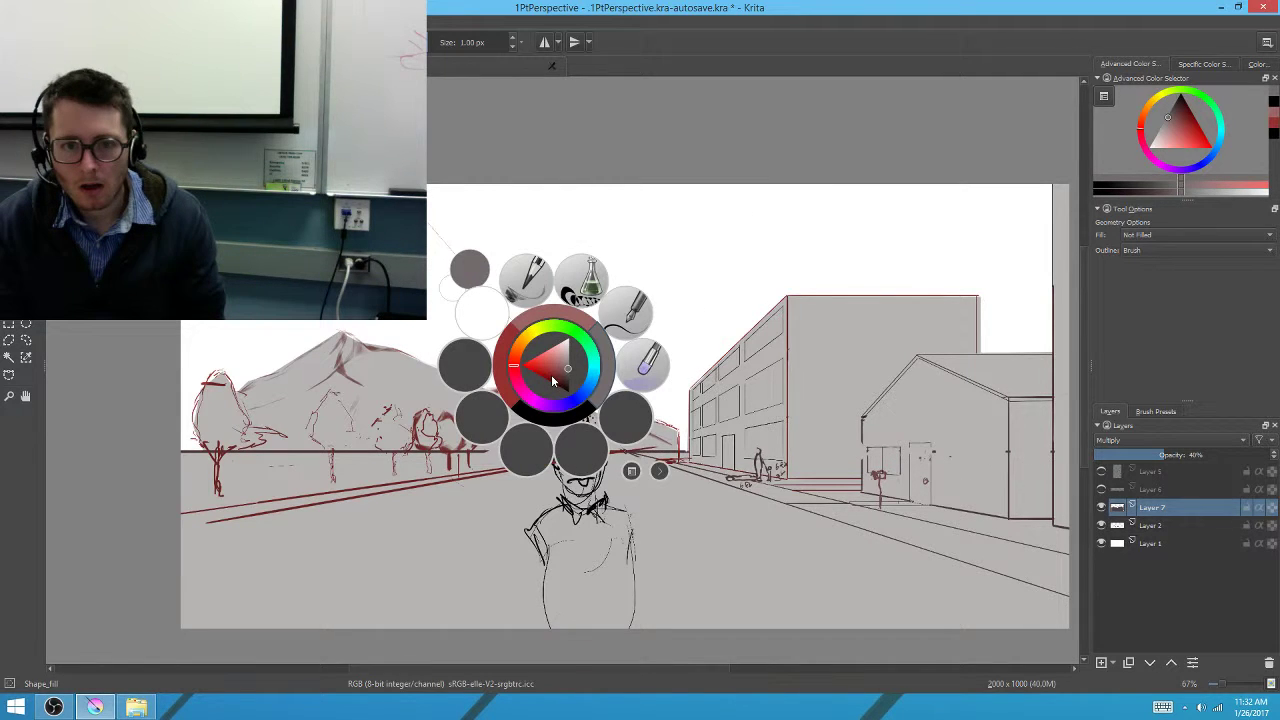
pyautogui.click(571, 275)
pyautogui.scroll(3, 830, 453)
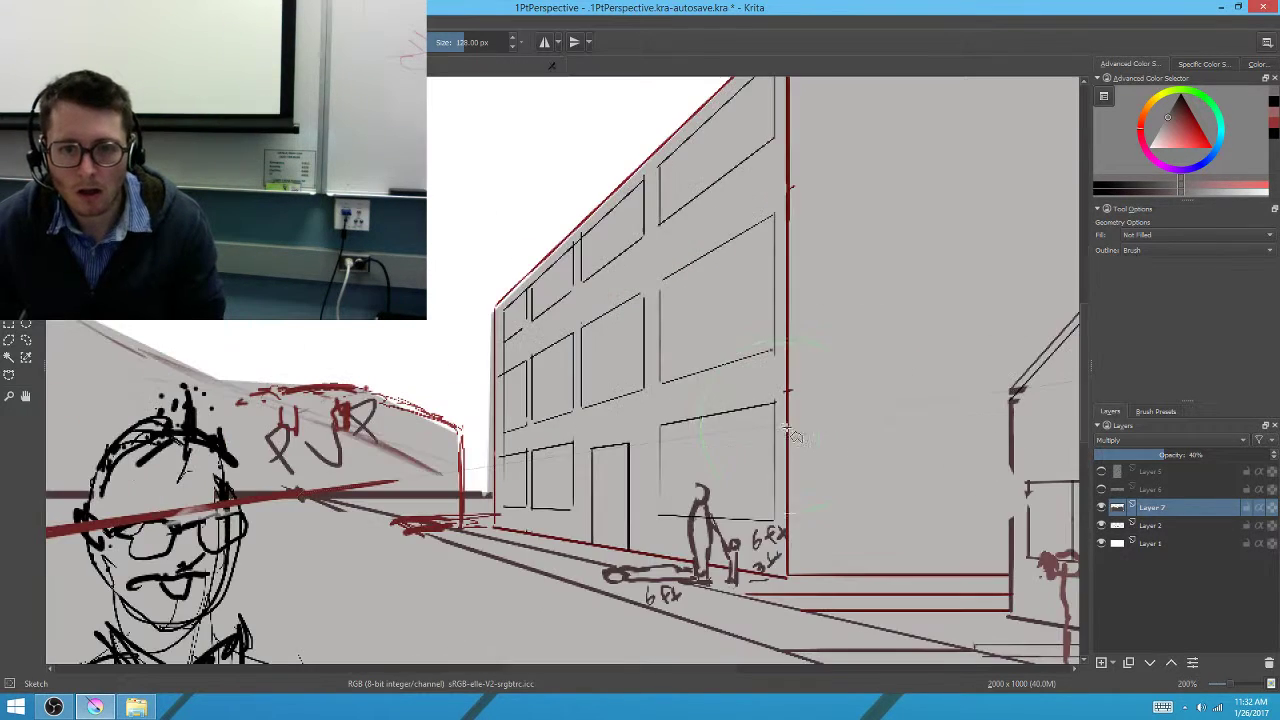
pyautogui.keyDown('ctrl'); pyautogui.click(625, 300); pyautogui.keyUp('ctrl')
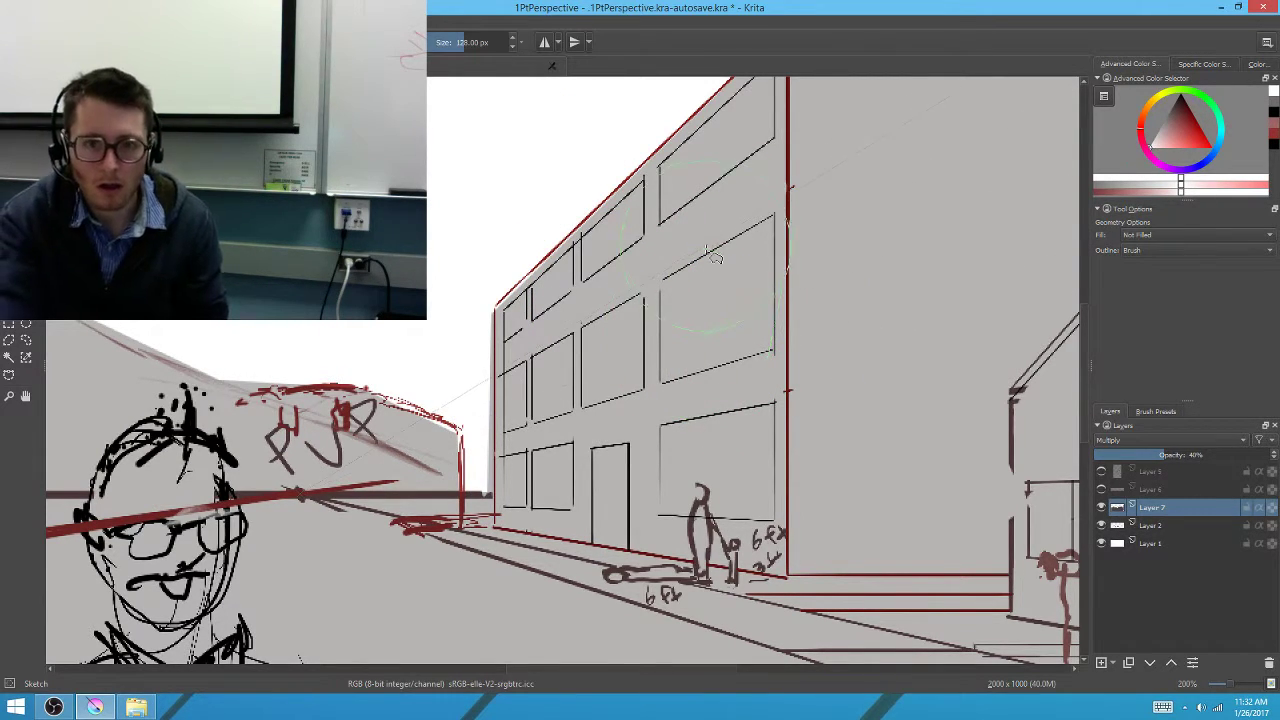
pyautogui.press('b')
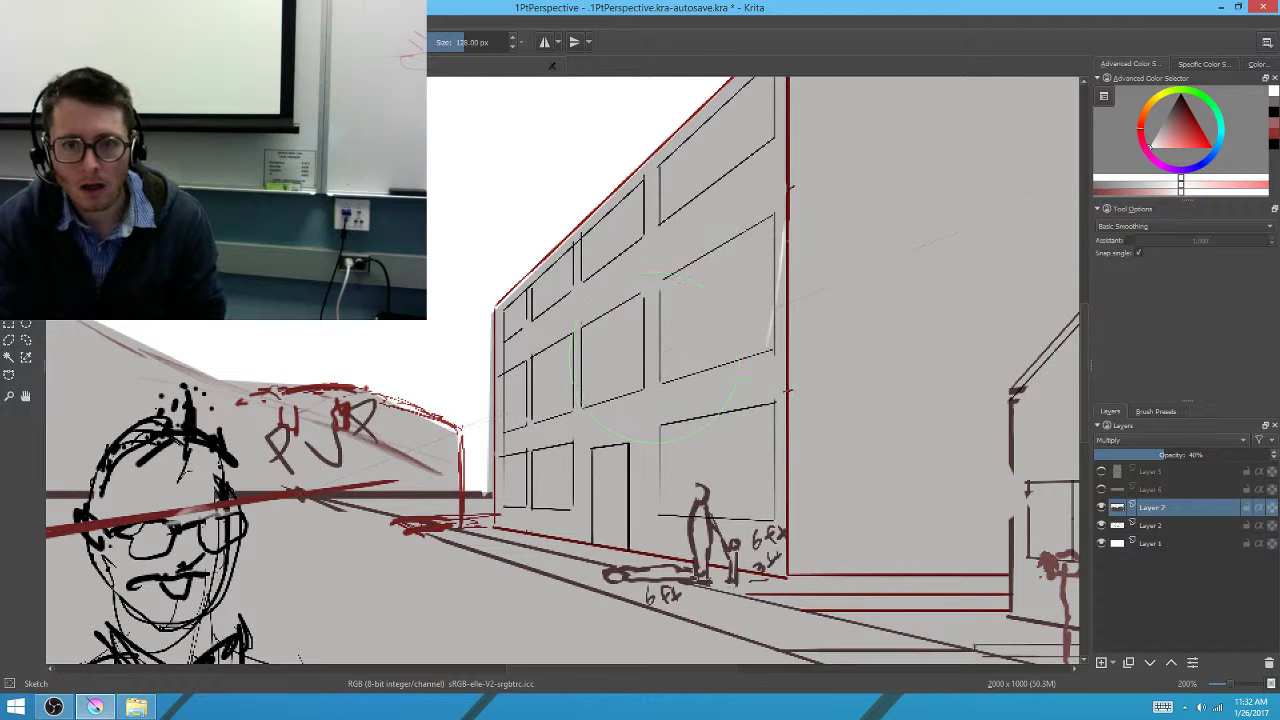
# Scribble white highlights into the upper-right, middle, left, leftmost strip and lower windows
pyautogui.moveTo(740, 245)
pyautogui.mouseDown()
pyautogui.moveTo(764, 320)
pyautogui.moveTo(690, 360)
pyautogui.moveTo(770, 300)
pyautogui.moveTo(750, 235)
pyautogui.moveTo(700, 280)
pyautogui.moveTo(690, 340)
pyautogui.moveTo(730, 360)
pyautogui.mouseUp()
pyautogui.moveTo(630, 295); pyautogui.dragTo(598, 370)
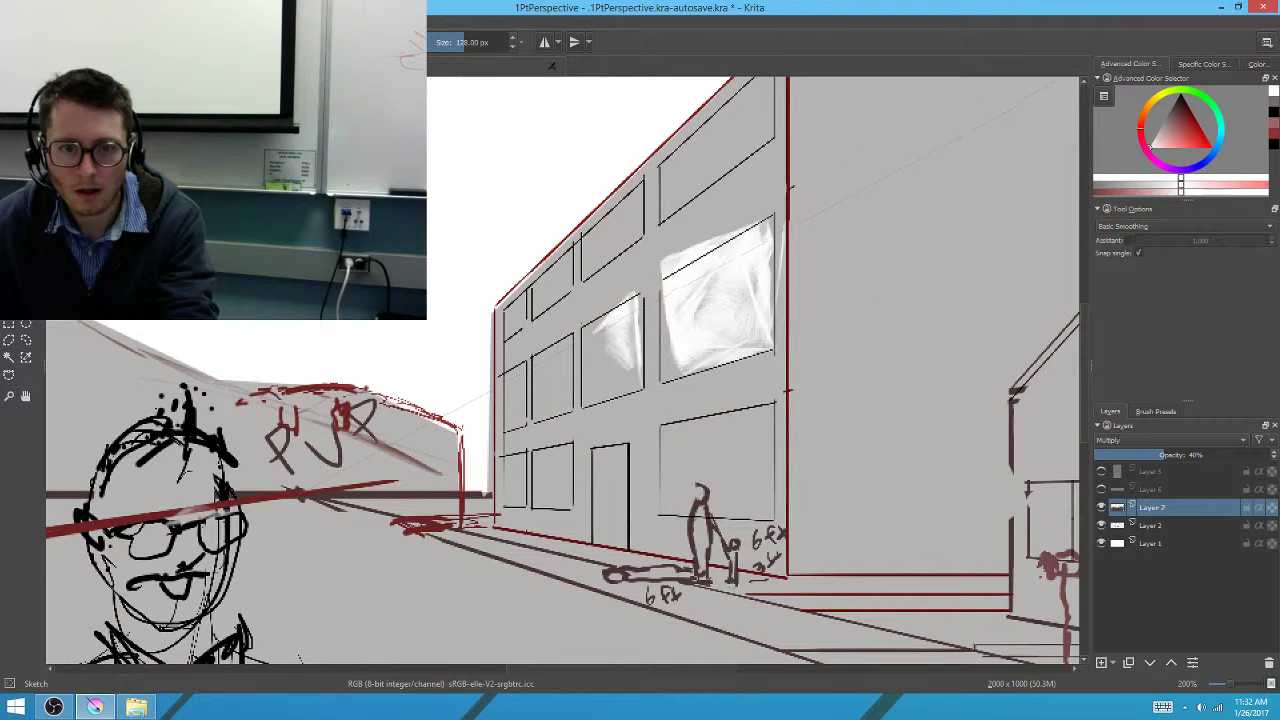
pyautogui.moveTo(615, 320); pyautogui.dragTo(590, 405)
pyautogui.moveTo(605, 360); pyautogui.dragTo(586, 399)
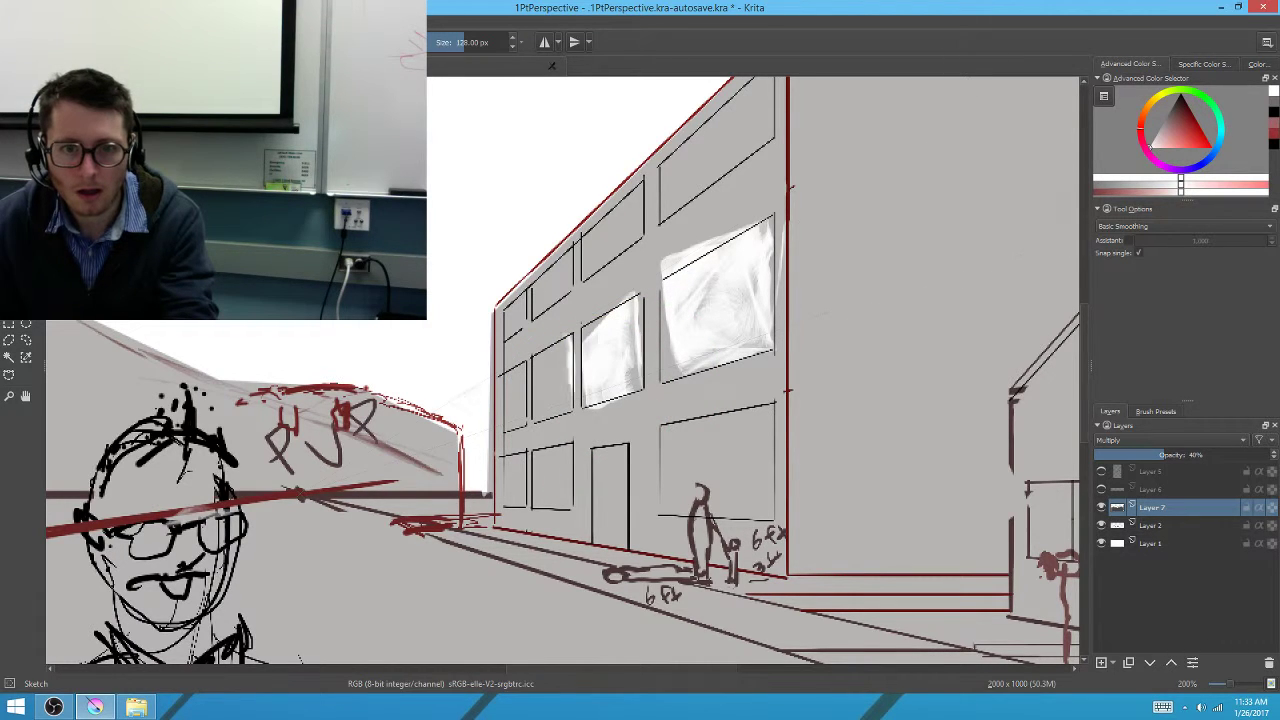
pyautogui.moveTo(570, 335)
pyautogui.mouseDown()
pyautogui.moveTo(540, 398)
pyautogui.moveTo(538, 505)
pyautogui.mouseUp()
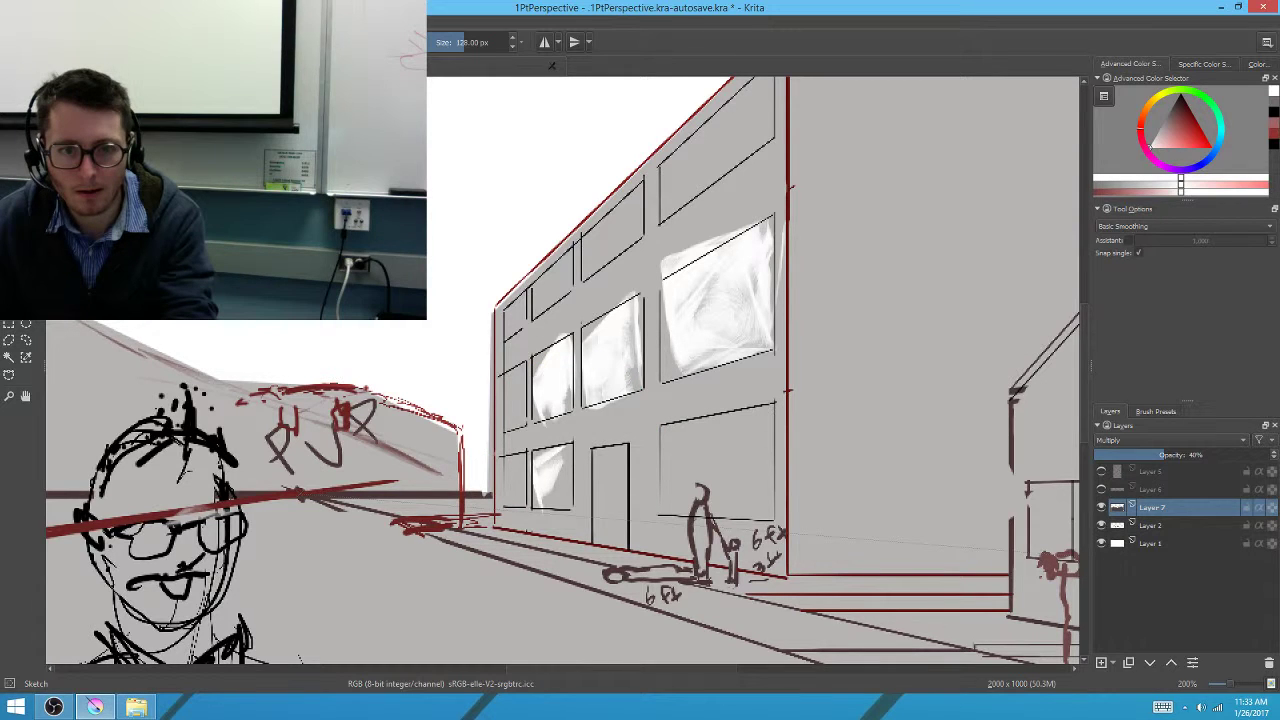
pyautogui.moveTo(565, 455); pyautogui.dragTo(528, 480)
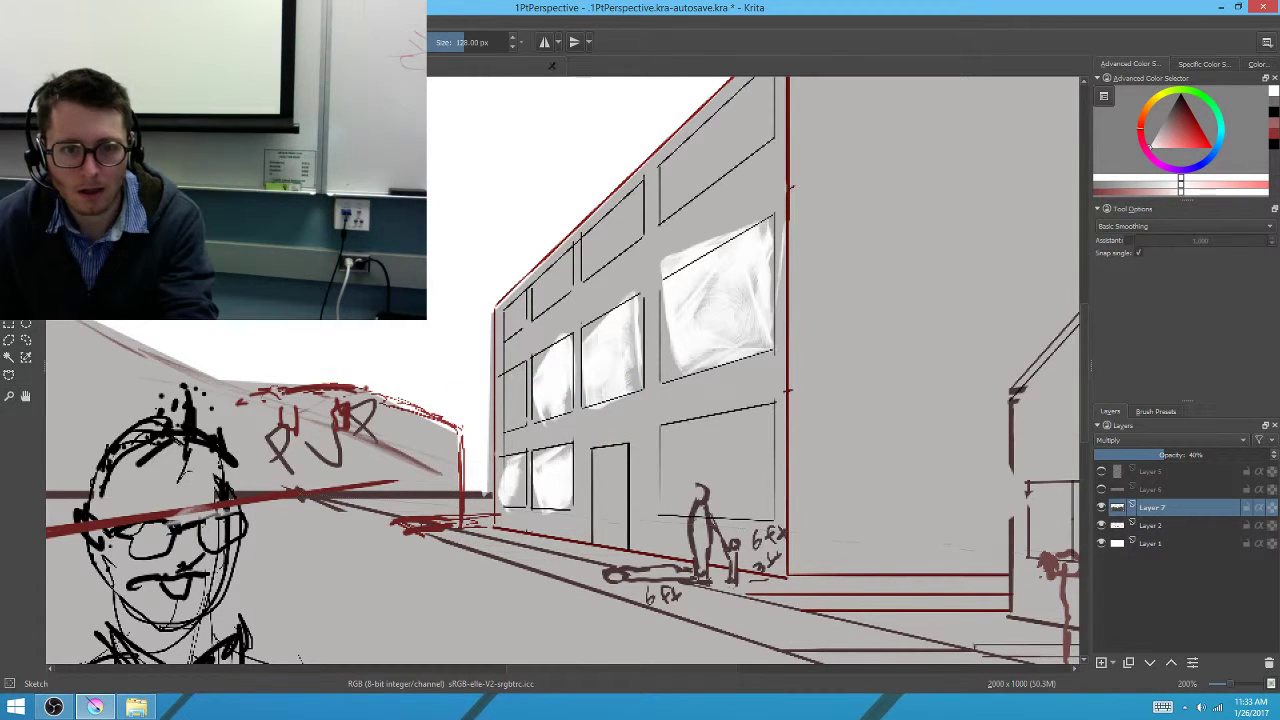
pyautogui.moveTo(520, 360); pyautogui.dragTo(506, 408)
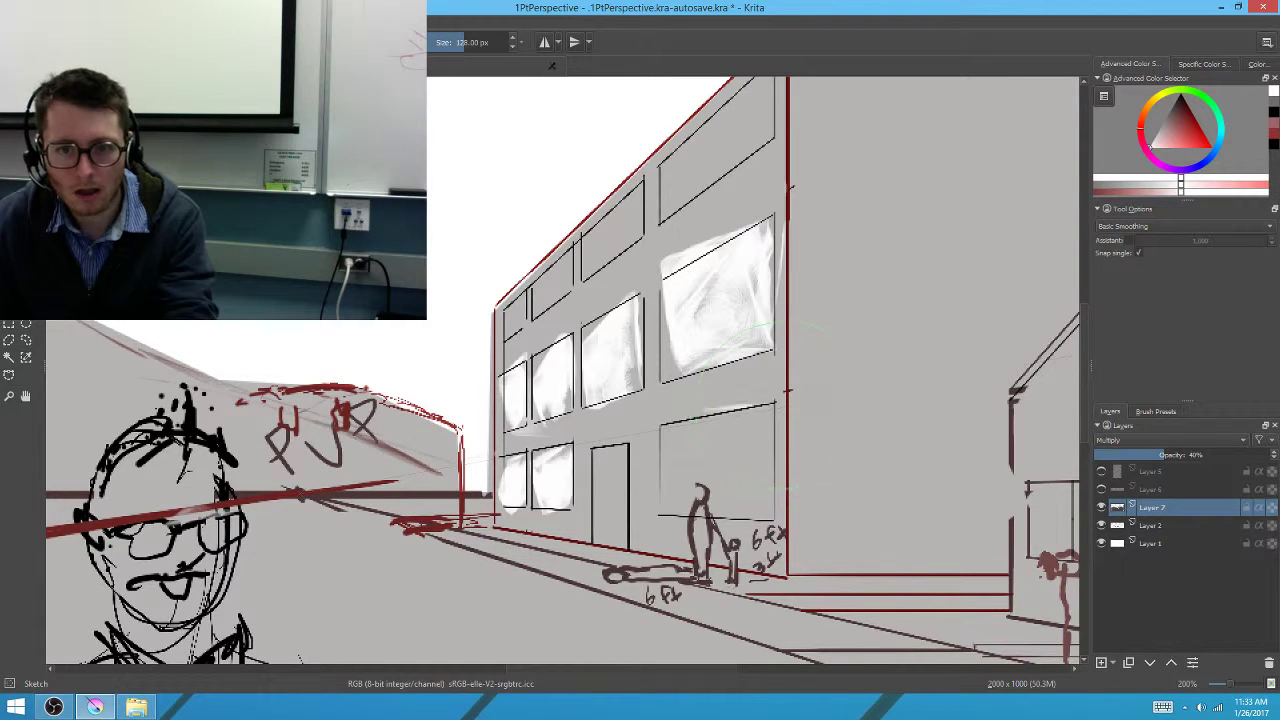
pyautogui.moveTo(738, 410)
pyautogui.mouseDown()
pyautogui.moveTo(662, 440)
pyautogui.moveTo(668, 505)
pyautogui.moveTo(715, 440)
pyautogui.moveTo(745, 500)
pyautogui.moveTo(770, 415)
pyautogui.mouseUp()
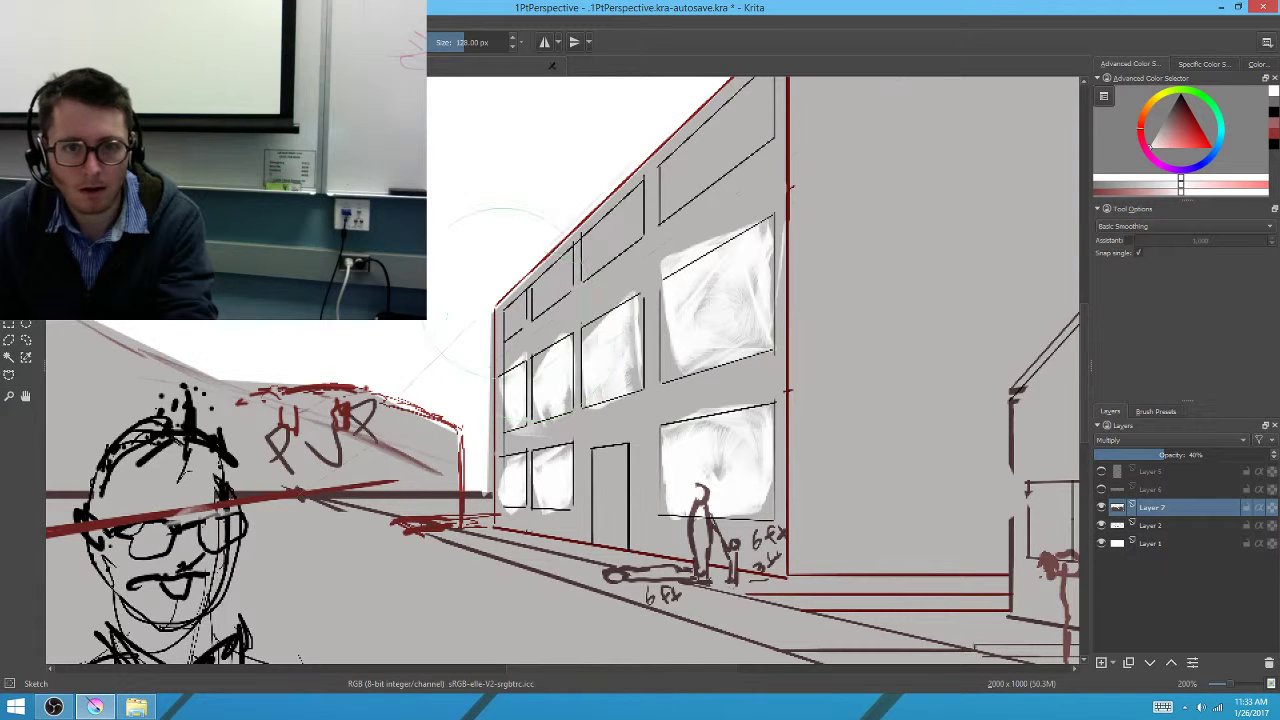
pyautogui.press('-')
pyautogui.press('-')
pyautogui.press('-')
# Pick a dark shading colour in the Advanced Color Selector and zoom toward the buildings
pyautogui.scroll(-1, 575, 372)
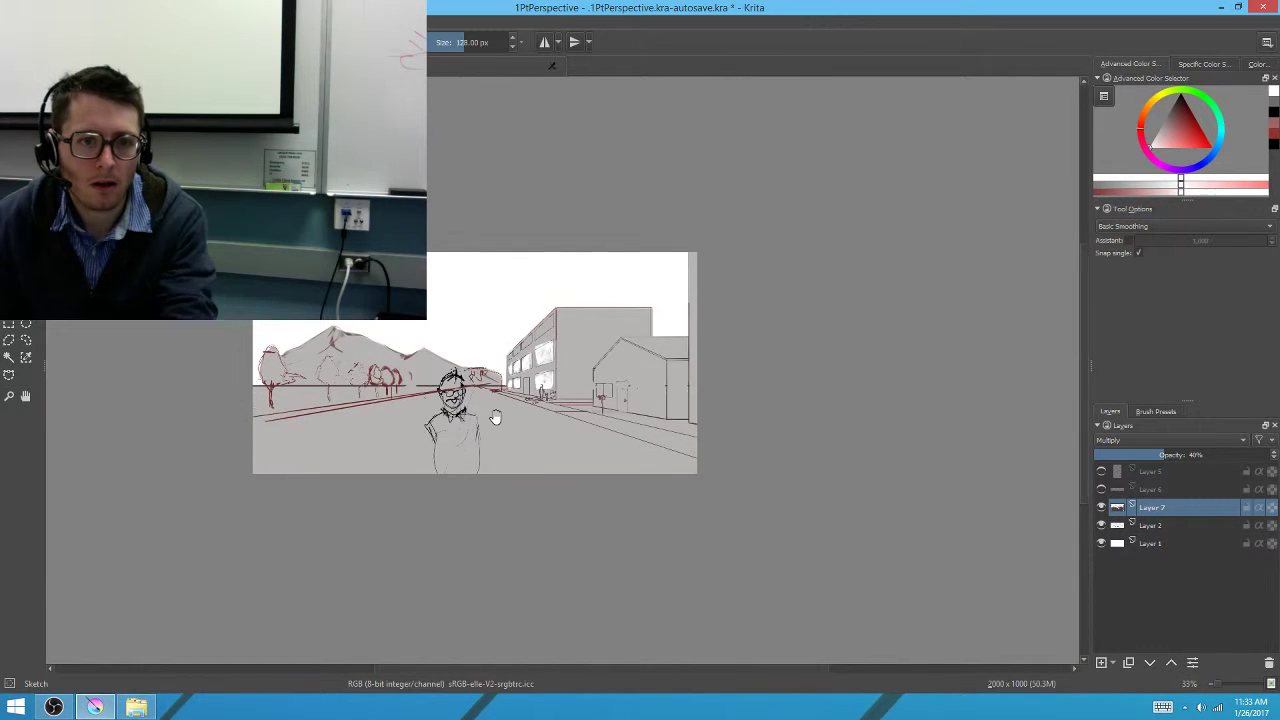
pyautogui.scroll(2, 541, 408)
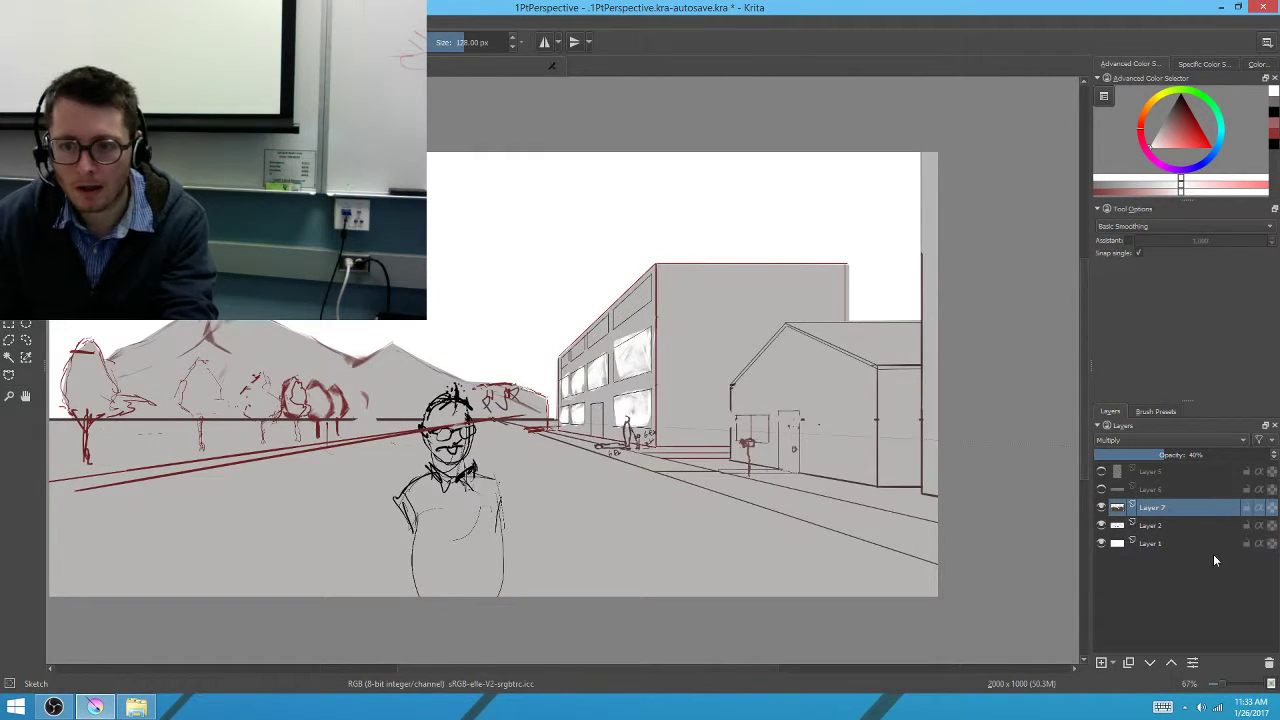
pyautogui.click(1176, 105)
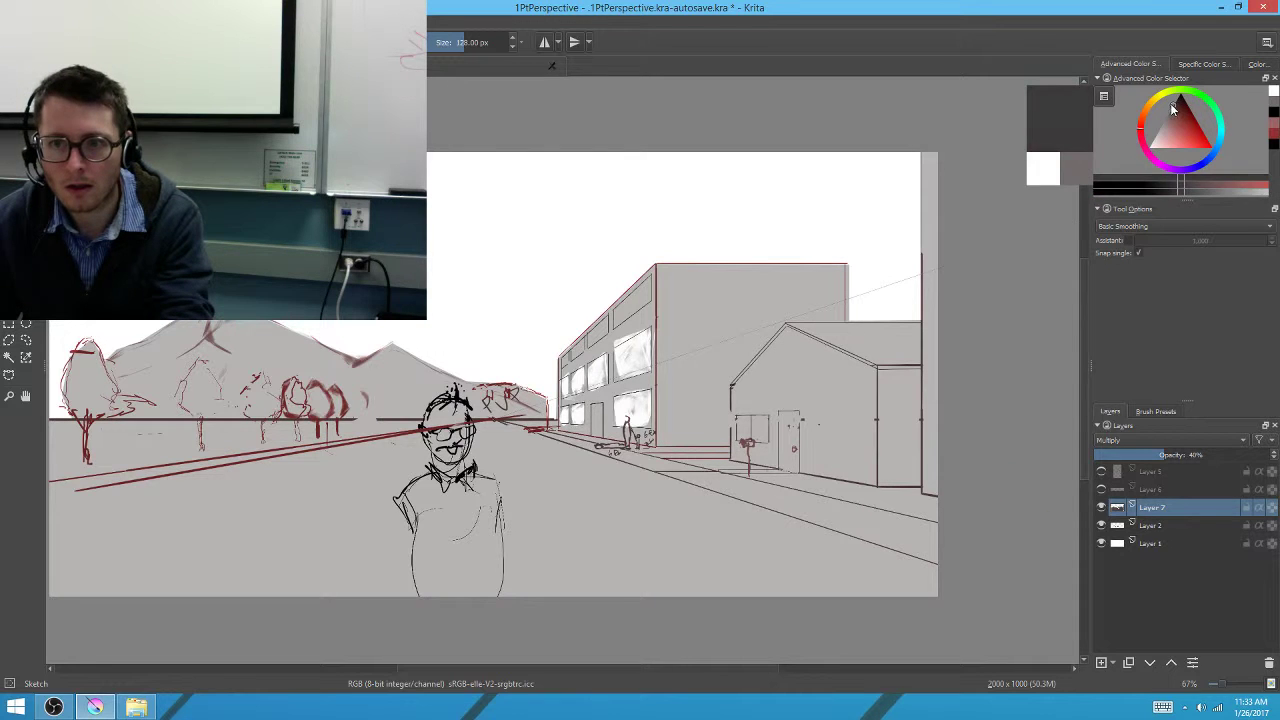
pyautogui.moveTo(715, 344); pyautogui.dragTo(663, 383)
pyautogui.scroll(2, 710, 372)
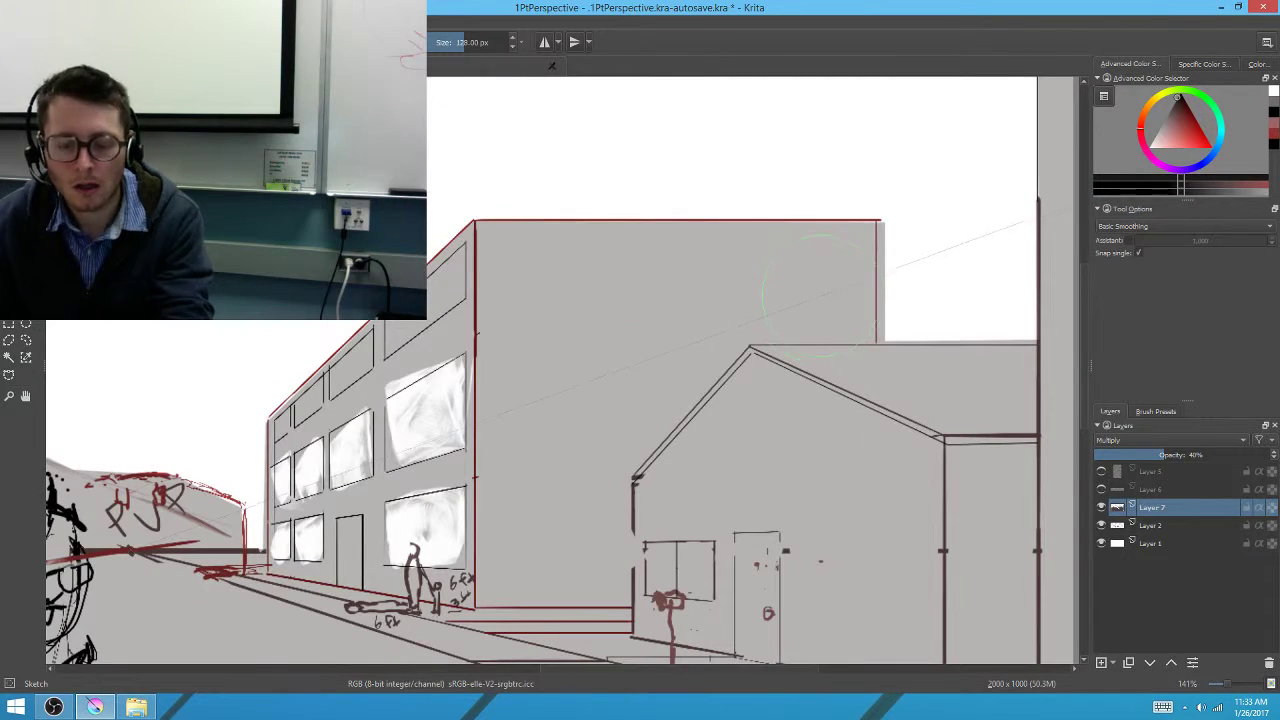
# Scribble grey shading along the building top, then undo the last stroke
pyautogui.press('v')
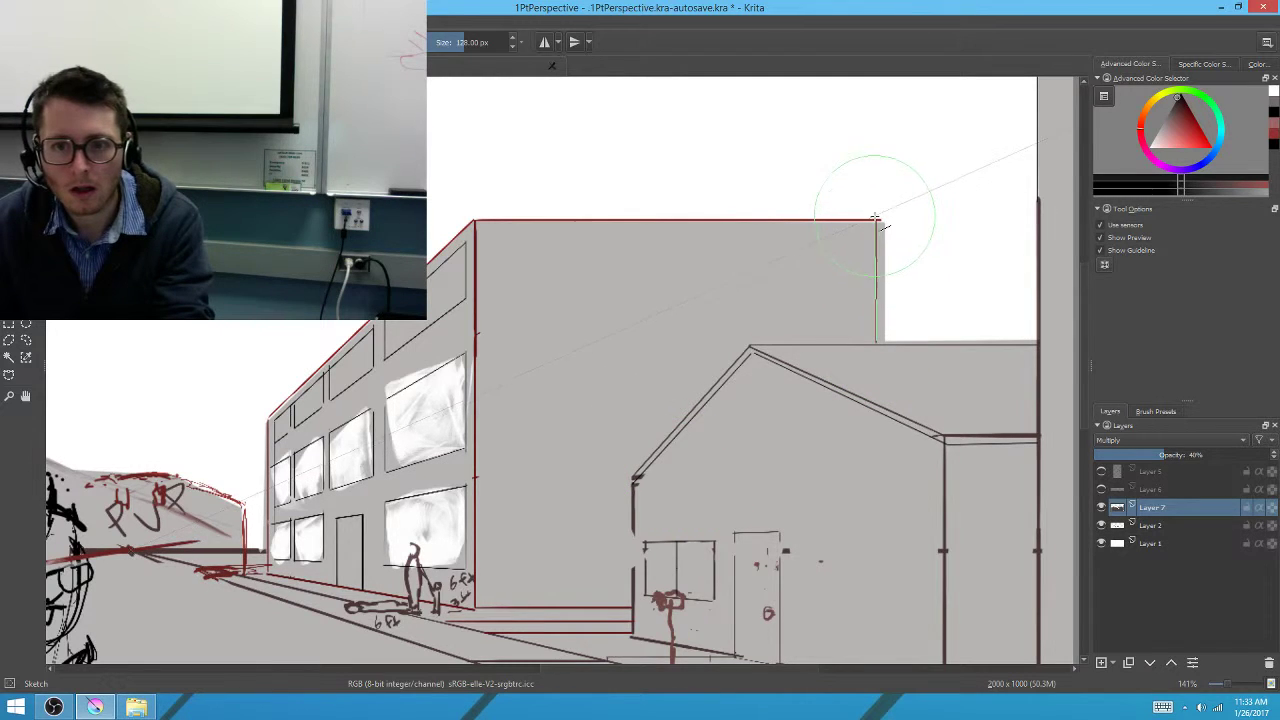
pyautogui.press('b')
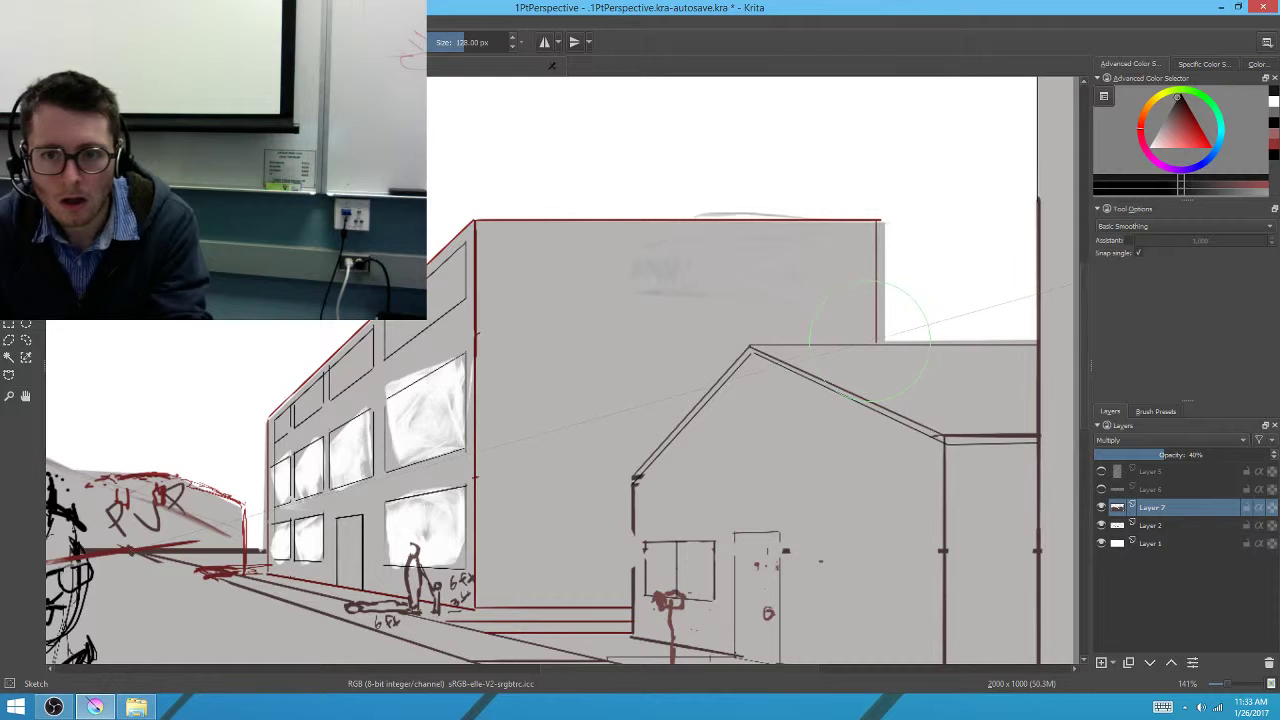
pyautogui.moveTo(780, 200); pyautogui.dragTo(860, 300)
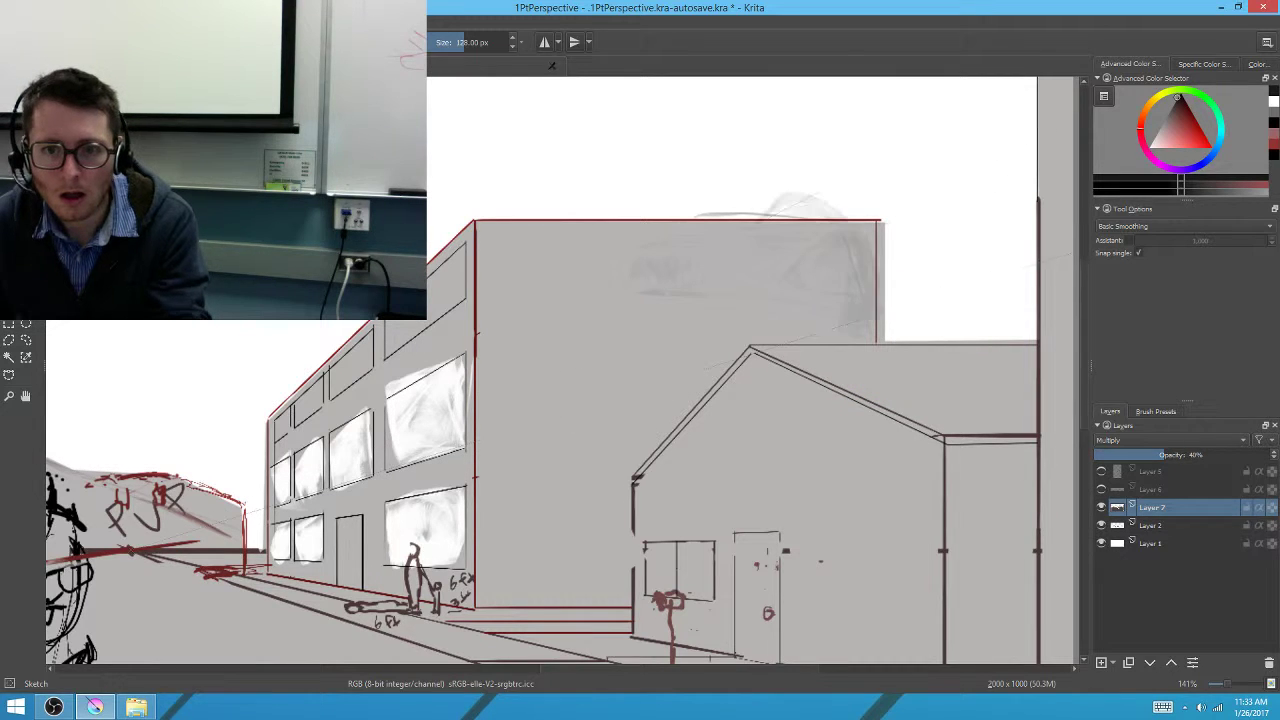
pyautogui.hotkey('ctrl', 'z')
# Outline the tall building's front face with a polygonal selection
pyautogui.click(8, 340)
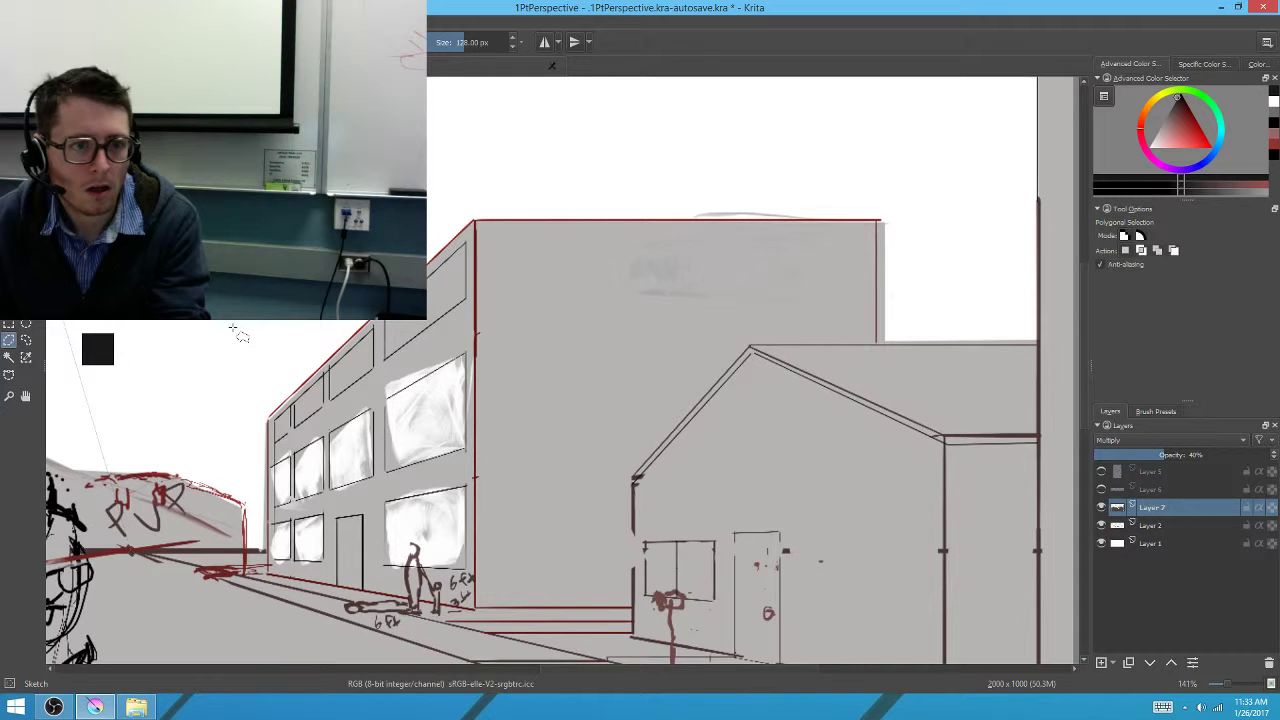
pyautogui.click(878, 224)
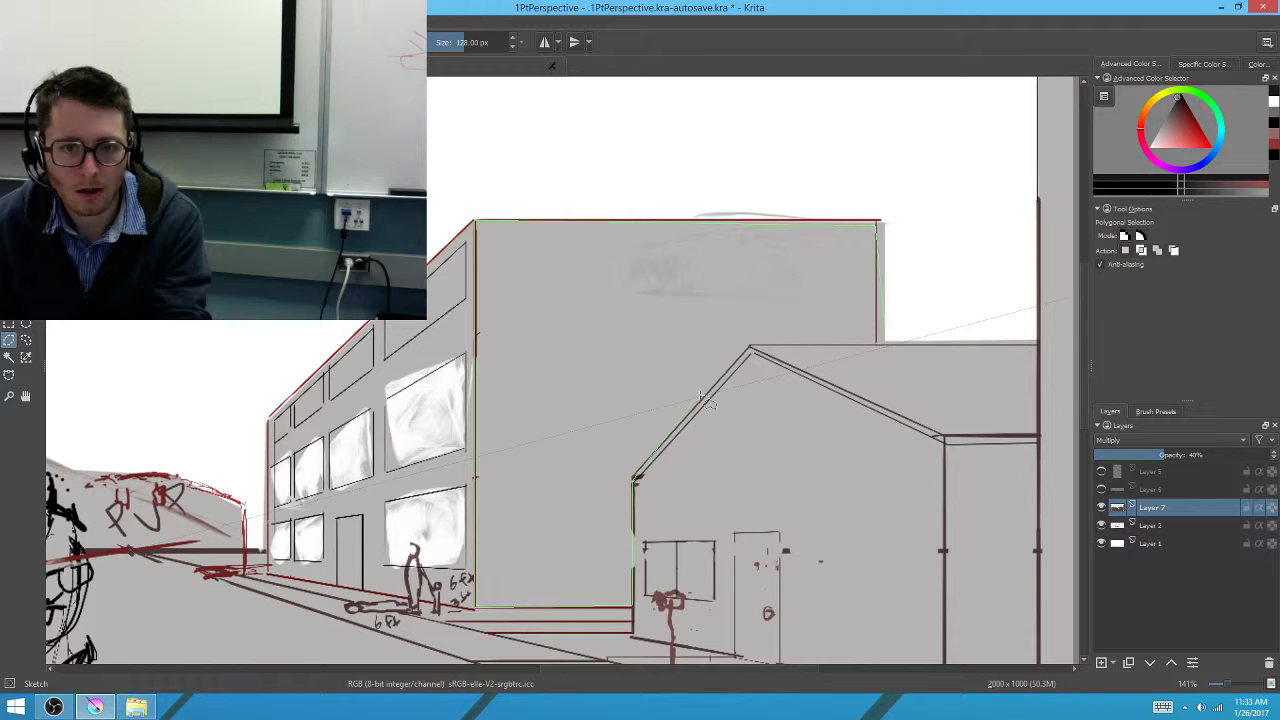
pyautogui.click(750, 348)
pyautogui.click(884, 340)
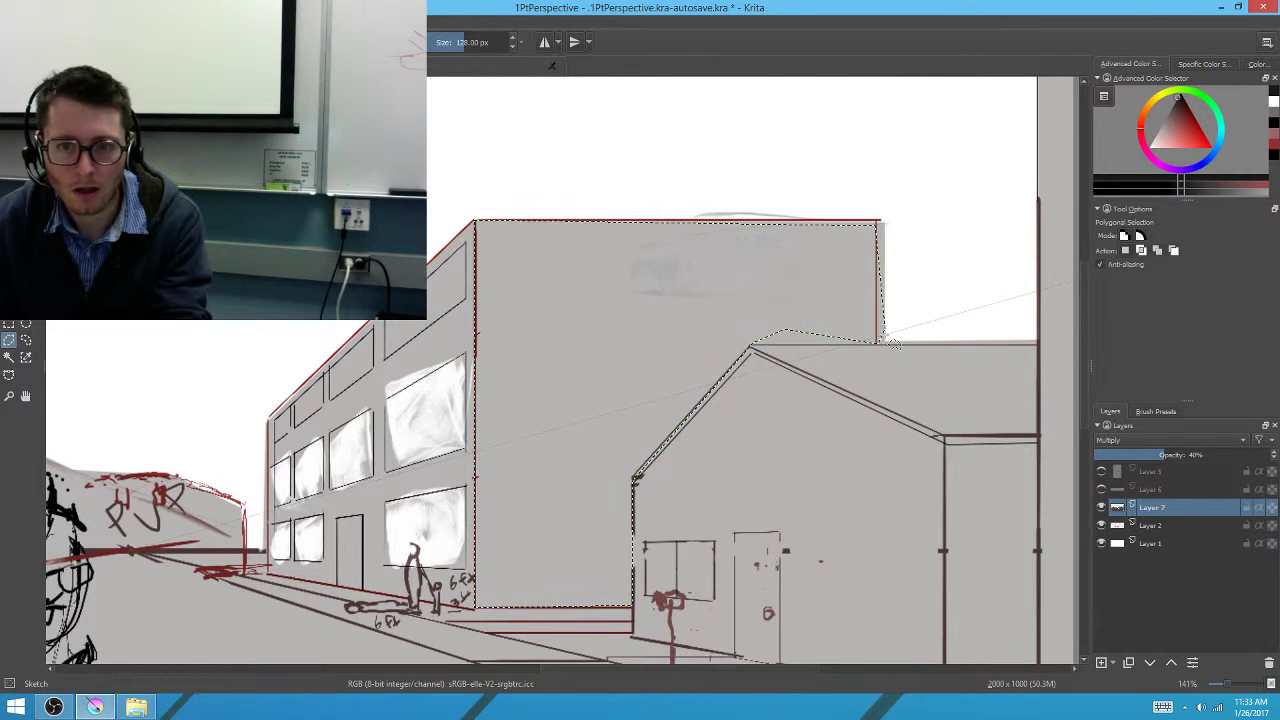
# Lower the selected face's lightness to -98 with HSV/HSL Adjustment
pyautogui.hotkey('ctrl', 'u')
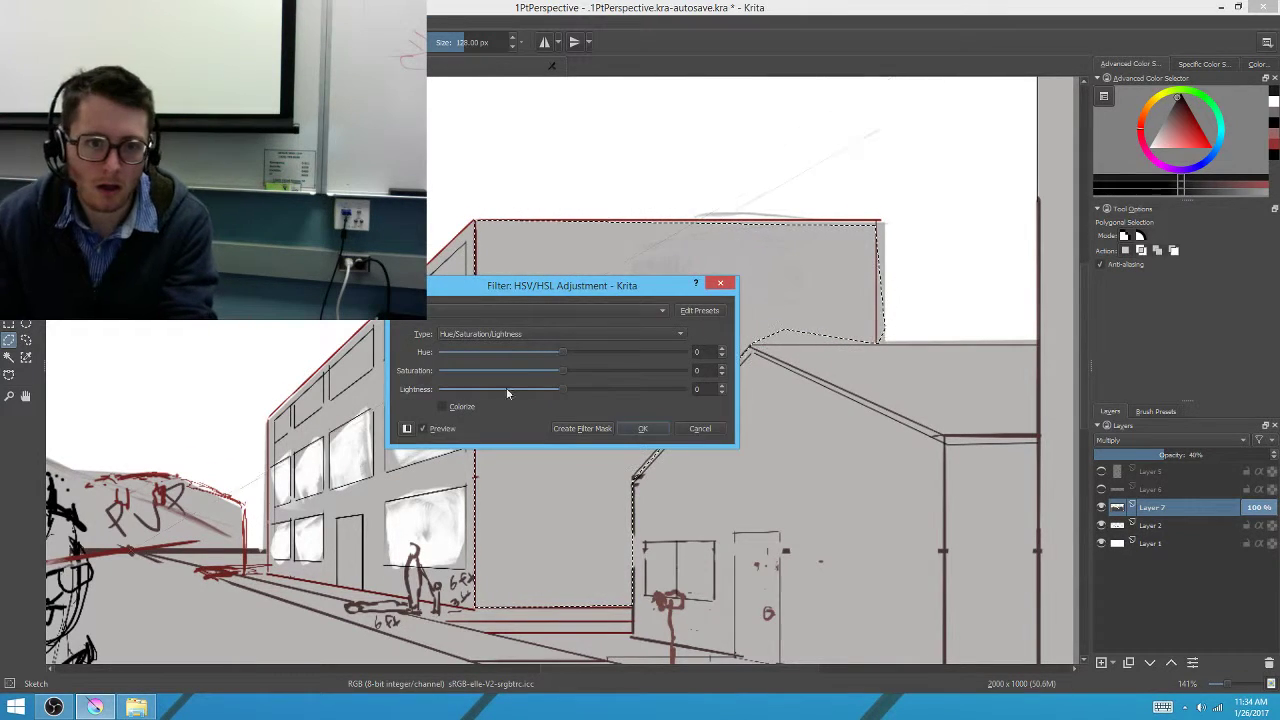
pyautogui.moveTo(494, 388); pyautogui.dragTo(483, 393)
pyautogui.moveTo(479, 400); pyautogui.dragTo(445, 393)
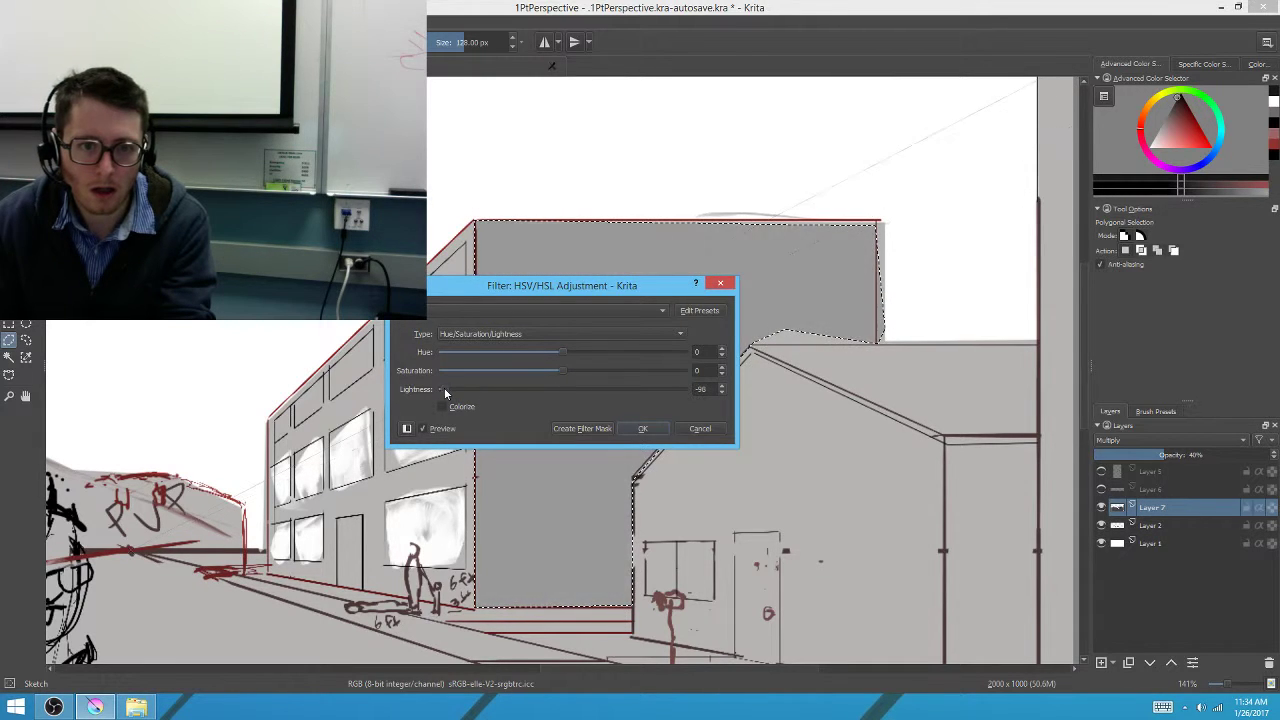
pyautogui.click(643, 428)
pyautogui.moveTo(583, 446); pyautogui.dragTo(740, 418)
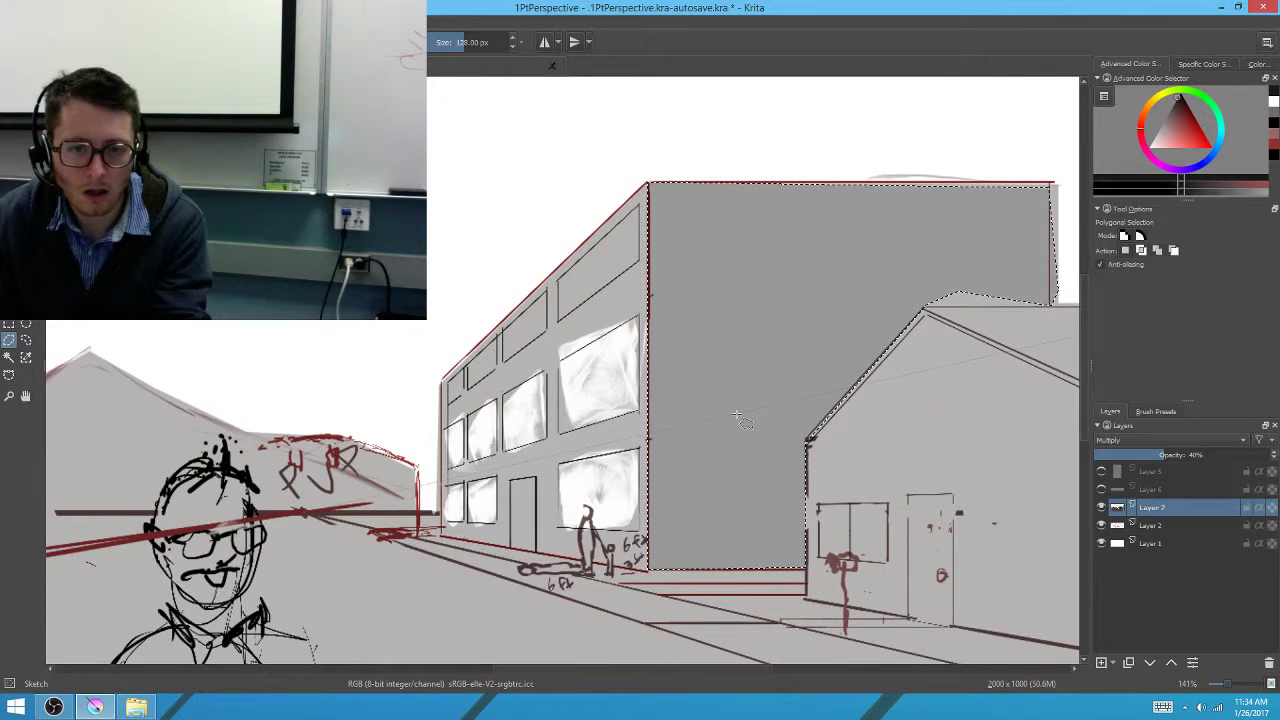
pyautogui.scroll(-1, 737, 416)
pyautogui.scroll(-3, 737, 416)
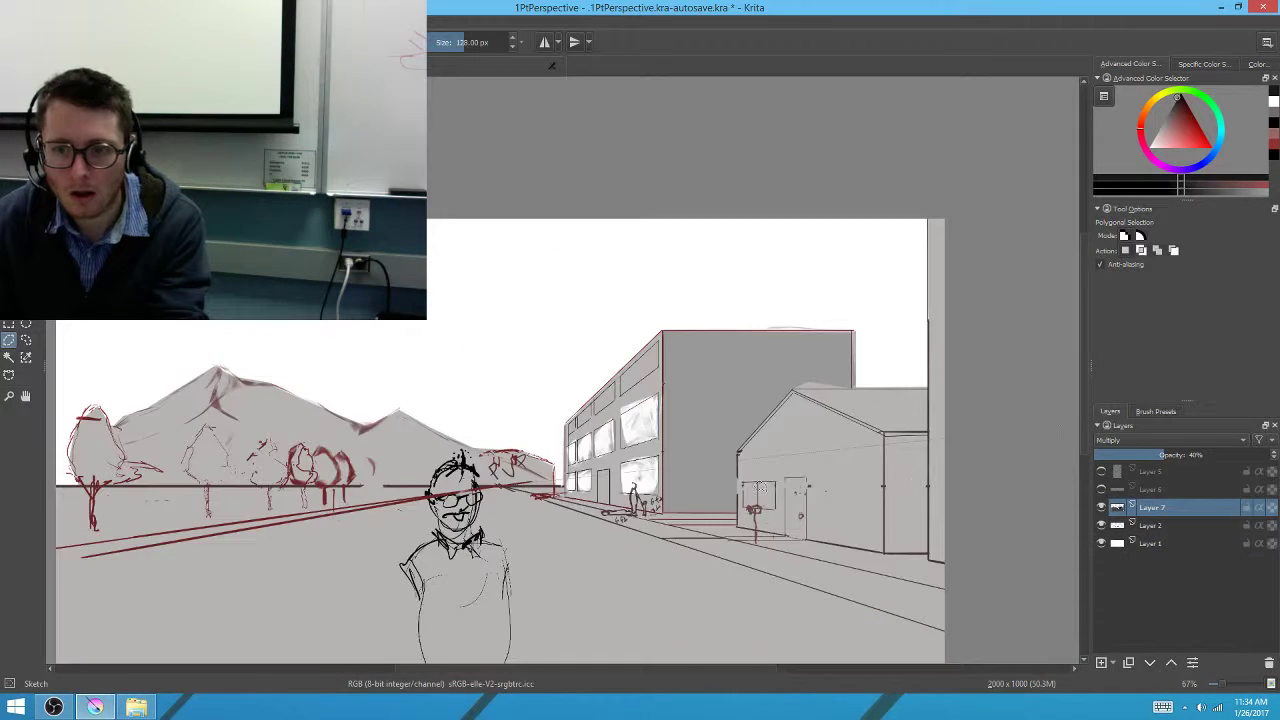
pyautogui.scroll(-2, 737, 416)
pyautogui.scroll(-1, 737, 416)
pyautogui.scroll(3, 278, 440)
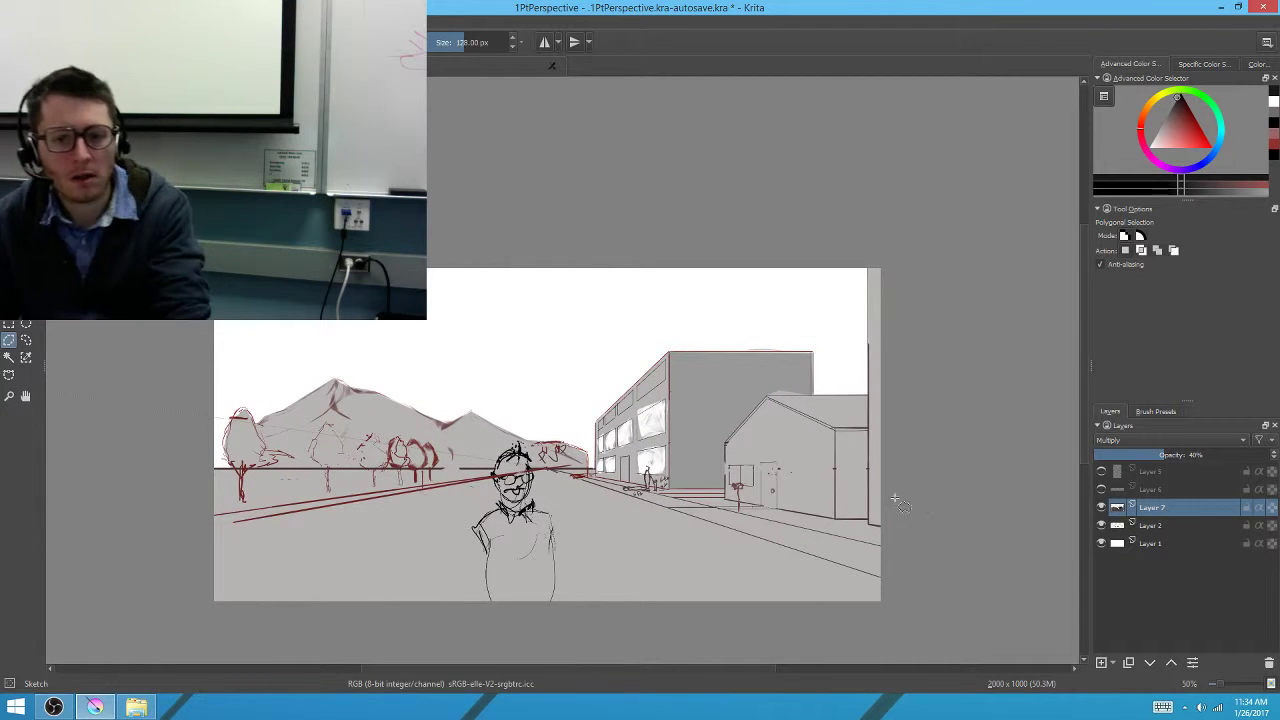
pyautogui.hotkey('alt', 'Tab')
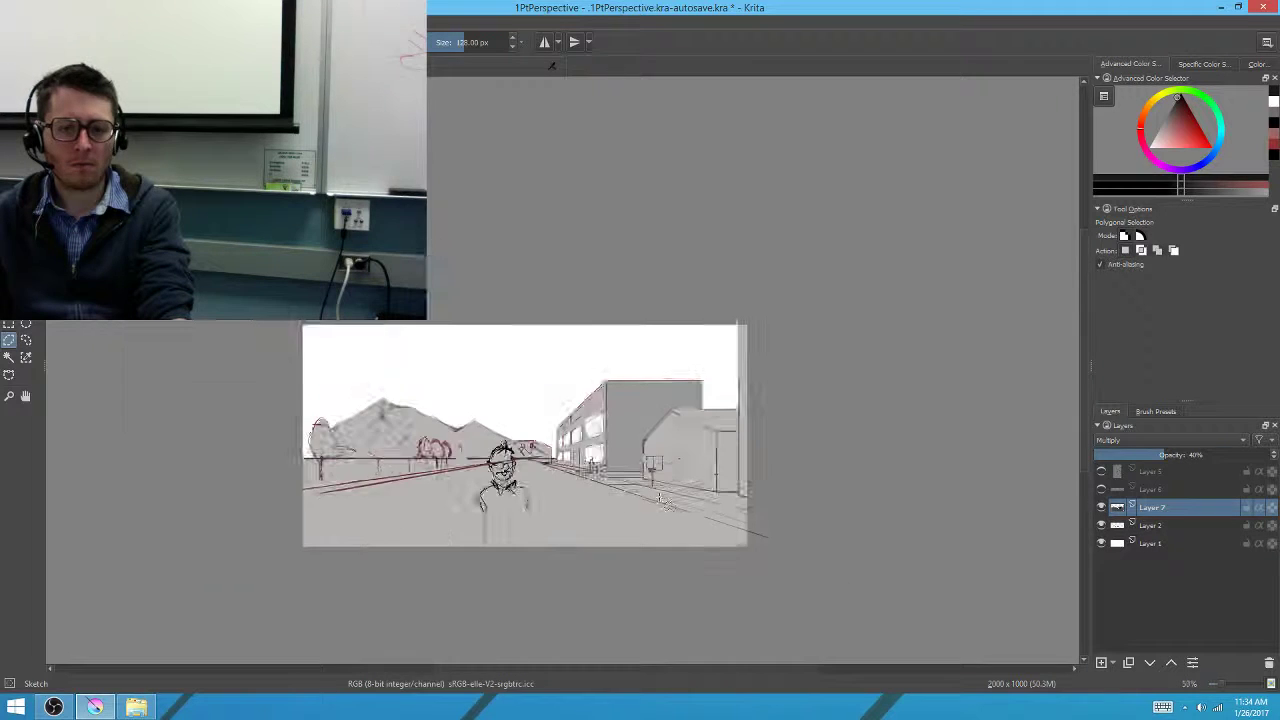
pyautogui.scroll(2, 762, 535)
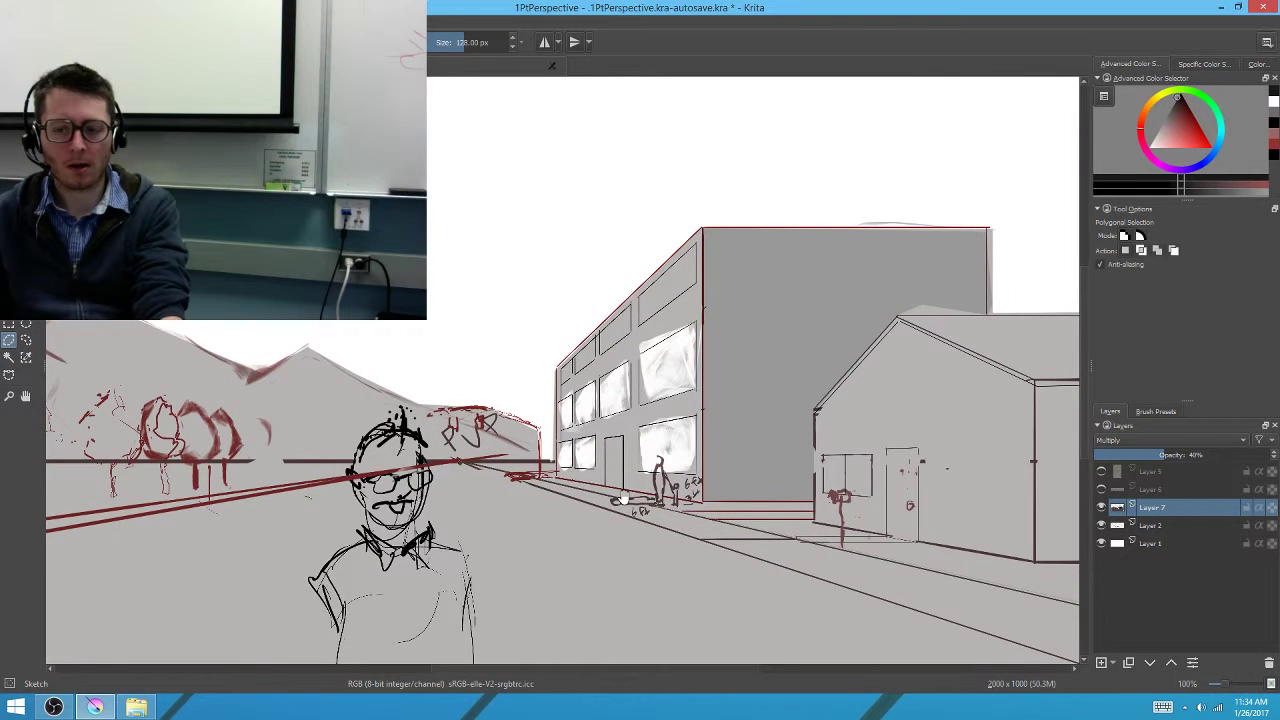